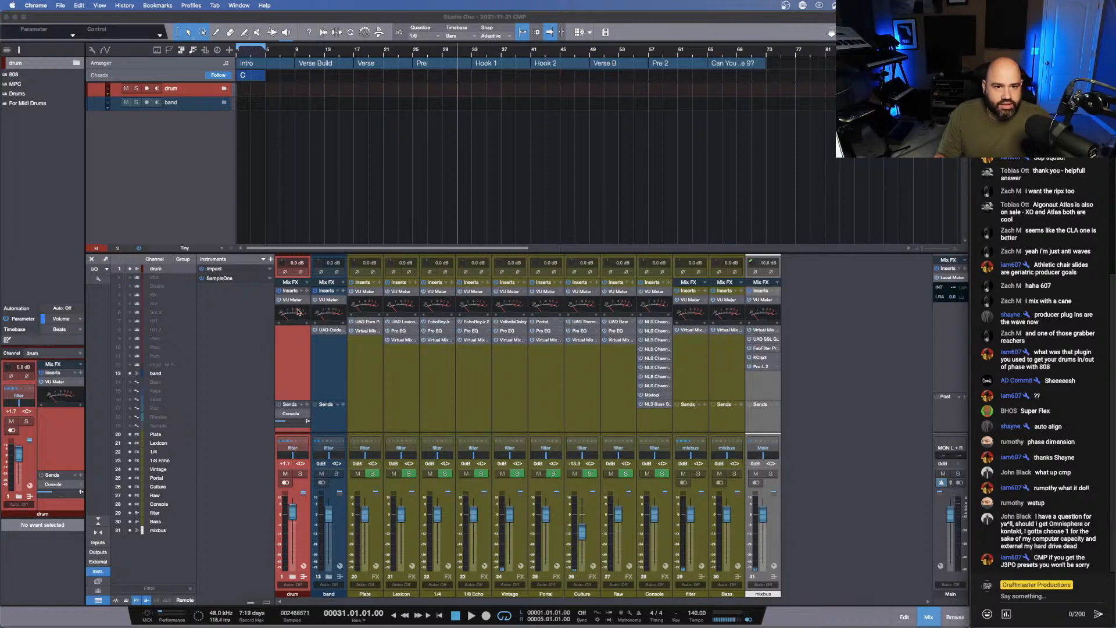
# - Load the PROPHET10>0 external instrument onto Track 20 in the band folder, with monitoring on and a taller track lane
pyautogui.click(224, 103)
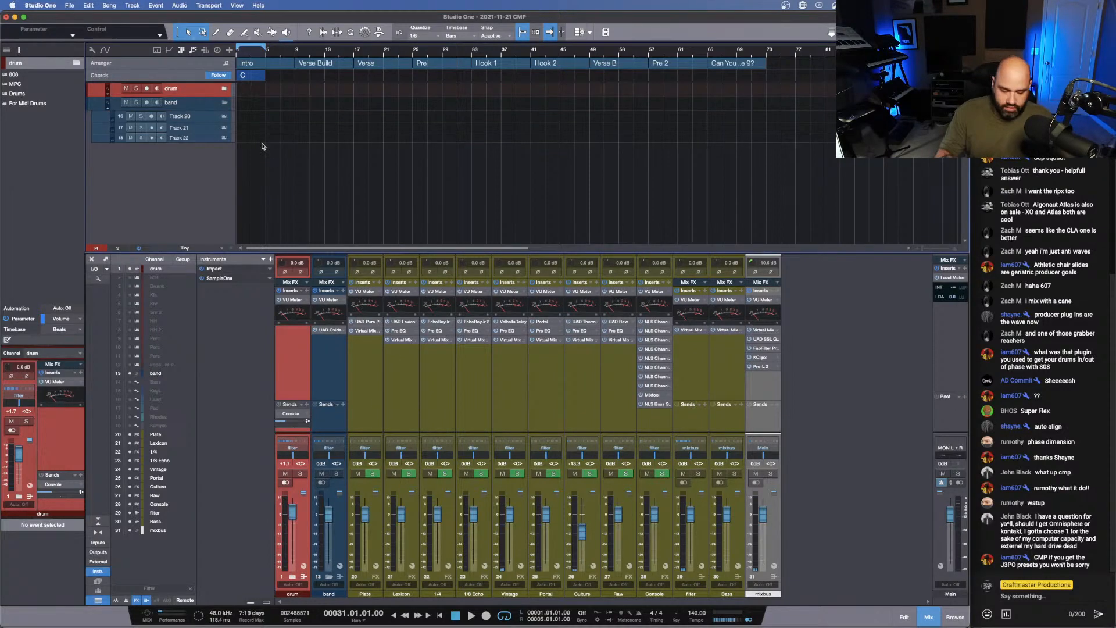
pyautogui.press('F5')
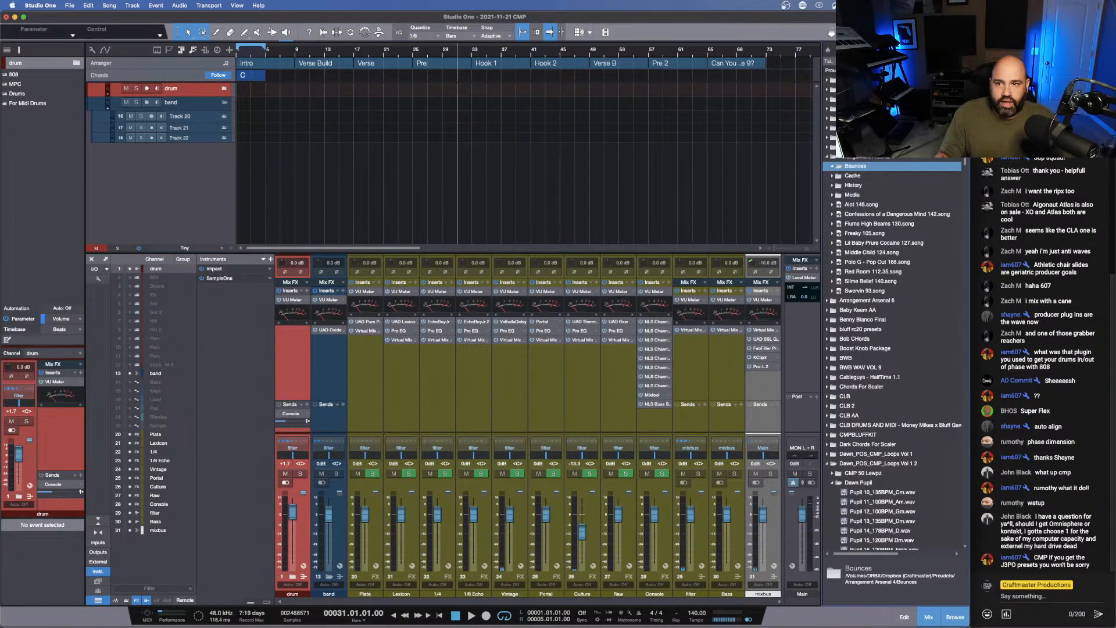
pyautogui.click(828, 165)
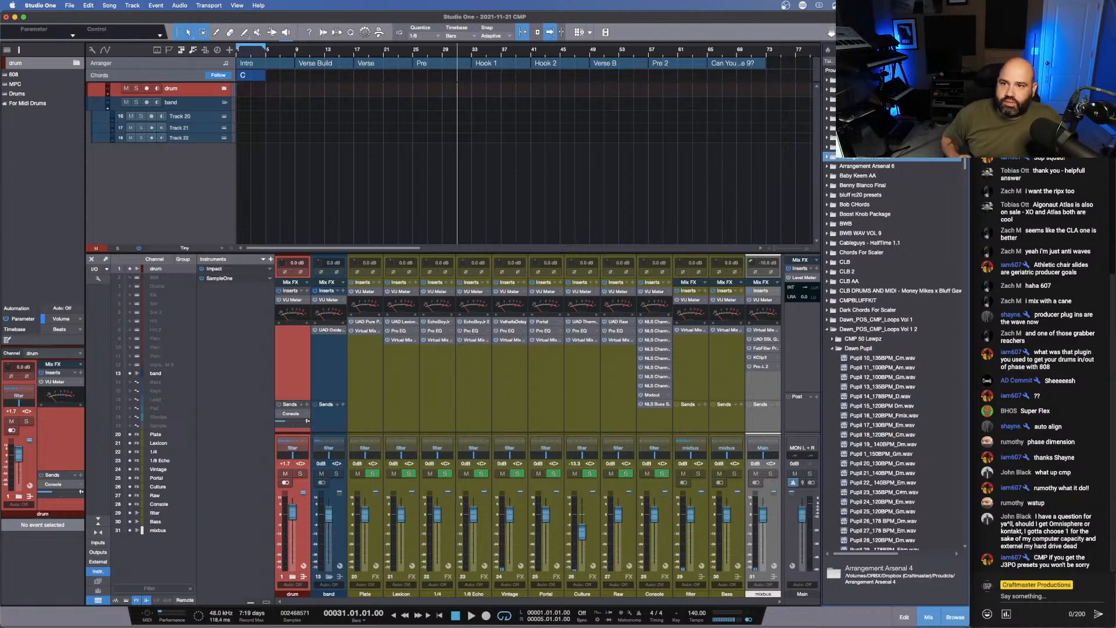
pyautogui.press('F6')
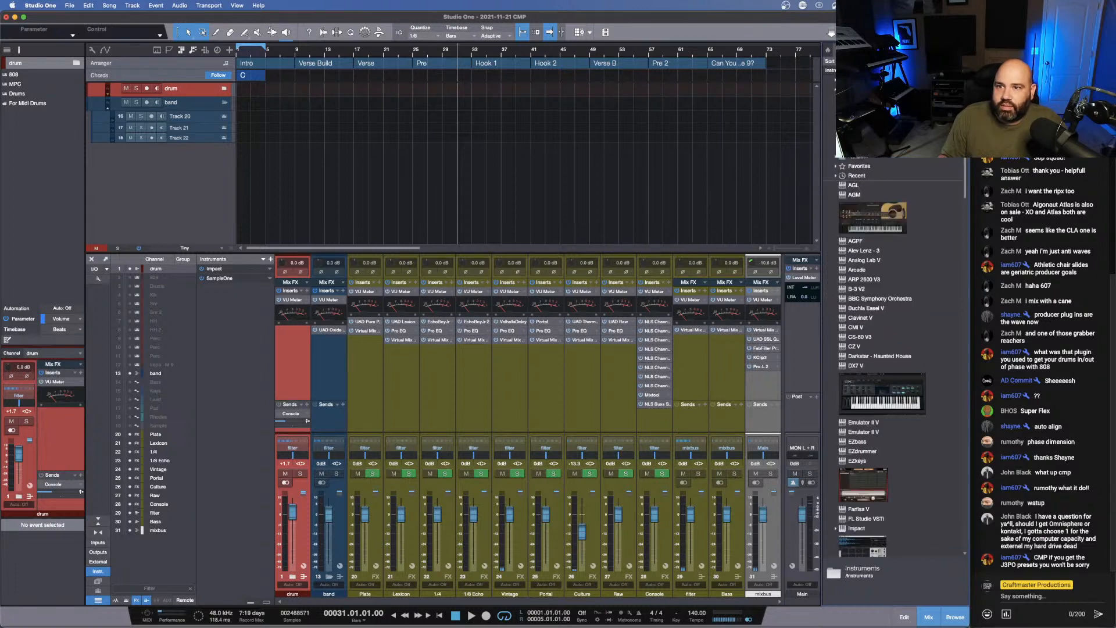
pyautogui.moveTo(861, 118); pyautogui.dragTo(188, 118)
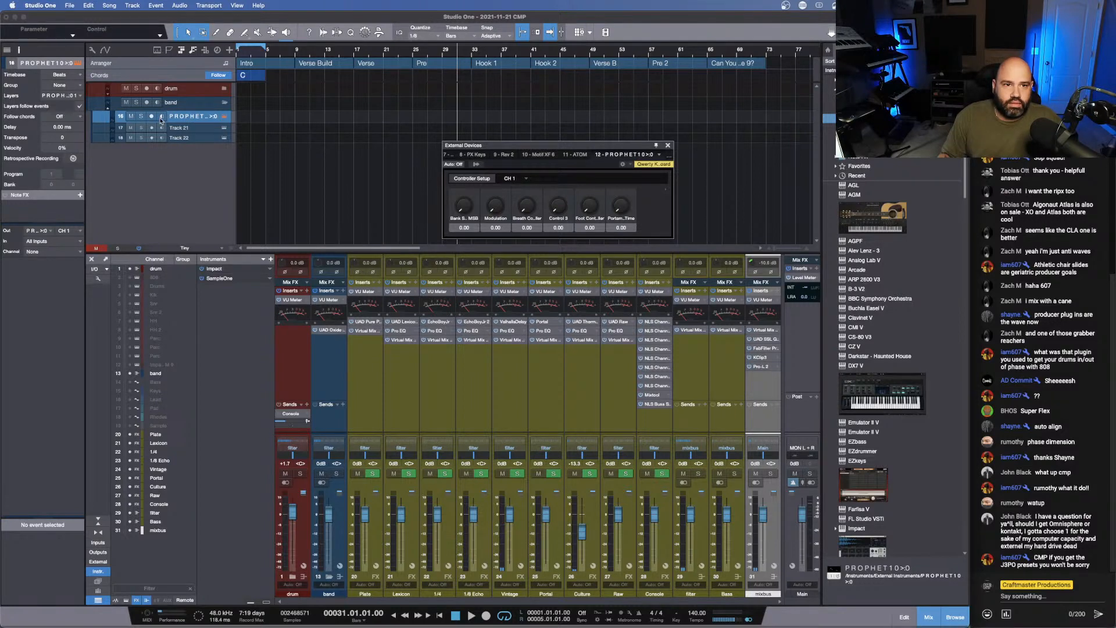
pyautogui.click(162, 117)
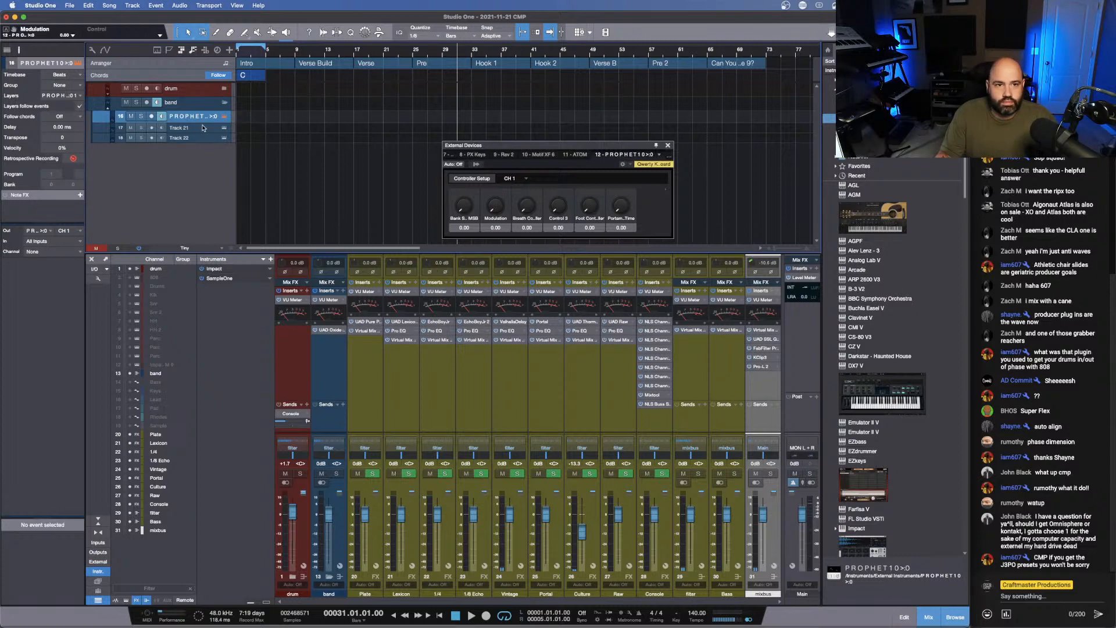
pyautogui.moveTo(203, 122); pyautogui.dragTo(206, 154)
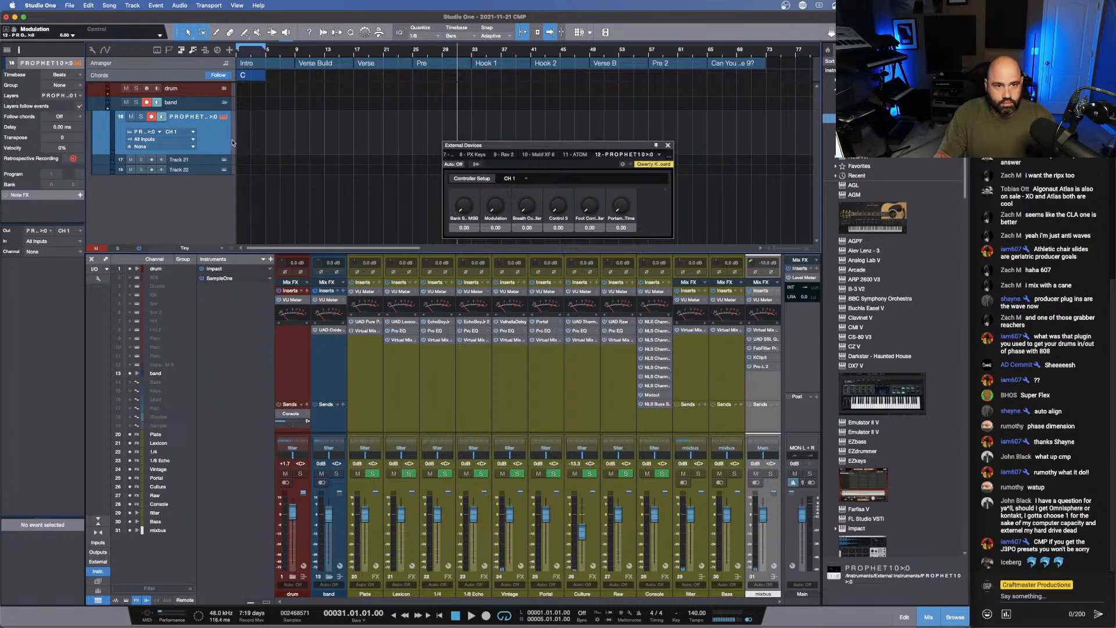
# - Capture the played Prophet part with retrospective recording at bar 31 and play it back from bar 33
pyautogui.press('shift+KP_Multiply')
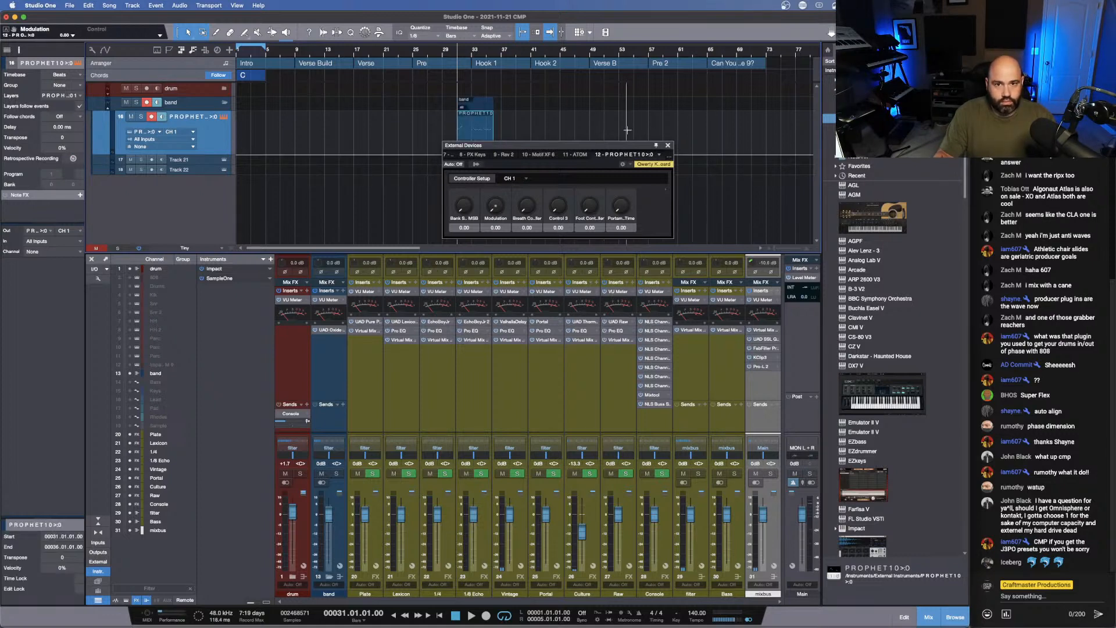
pyautogui.click(467, 54)
pyautogui.press('space')
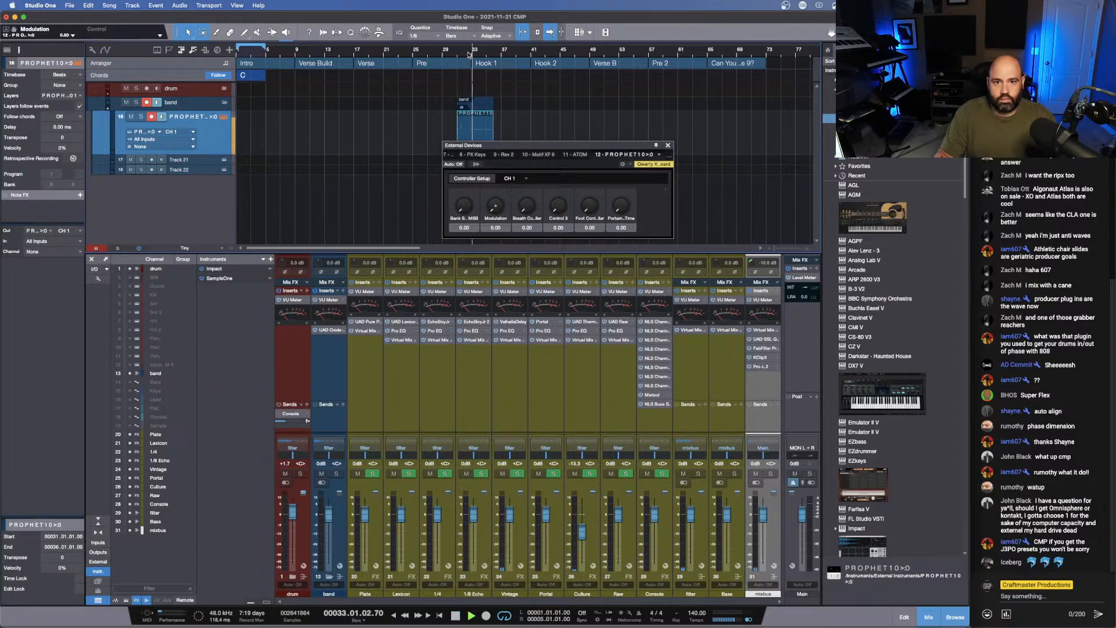
pyautogui.click(667, 145)
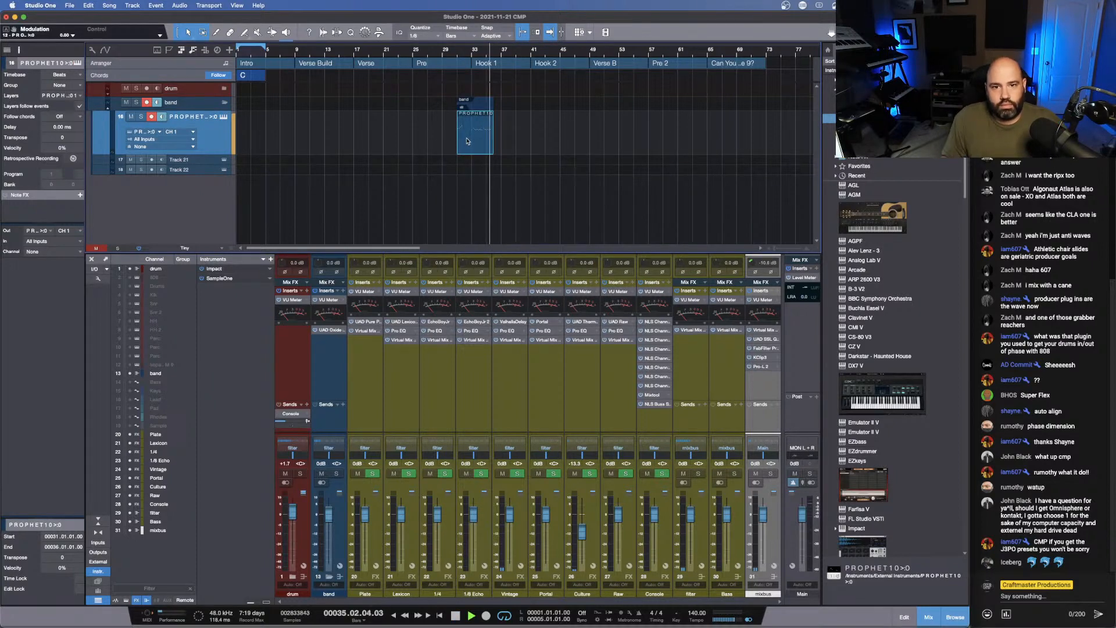
pyautogui.press('space')
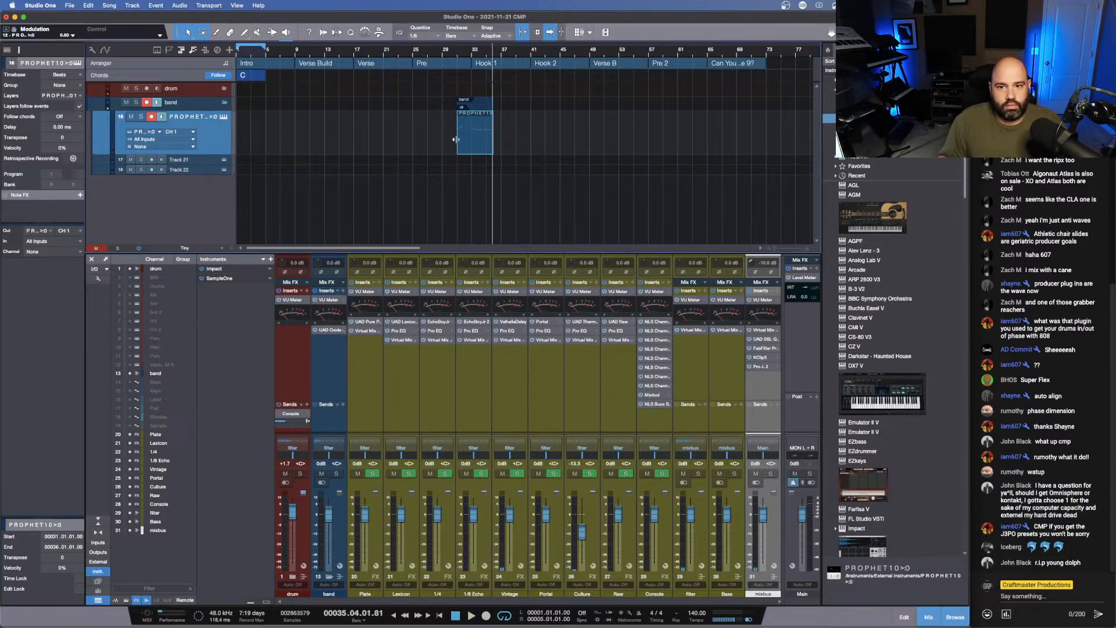
# - Move the captured Prophet event to the start of bar 1 and open it in an enlarged note editor
pyautogui.moveTo(457, 141); pyautogui.dragTo(253, 153)
pyautogui.doubleClick(252, 152)
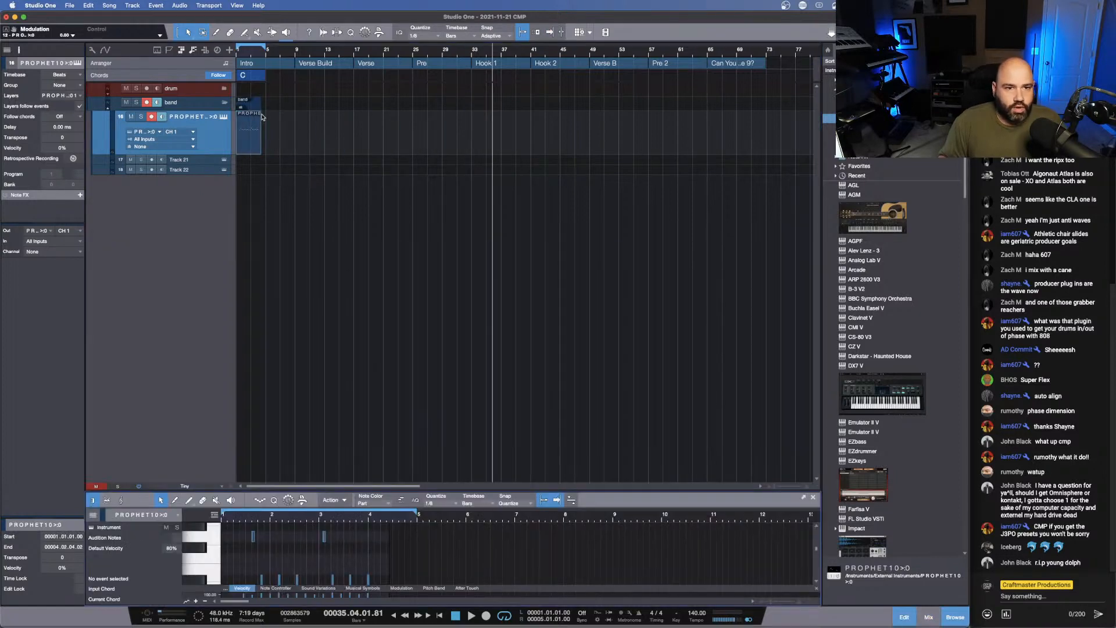
pyautogui.moveTo(248, 55); pyautogui.dragTo(348, 82)
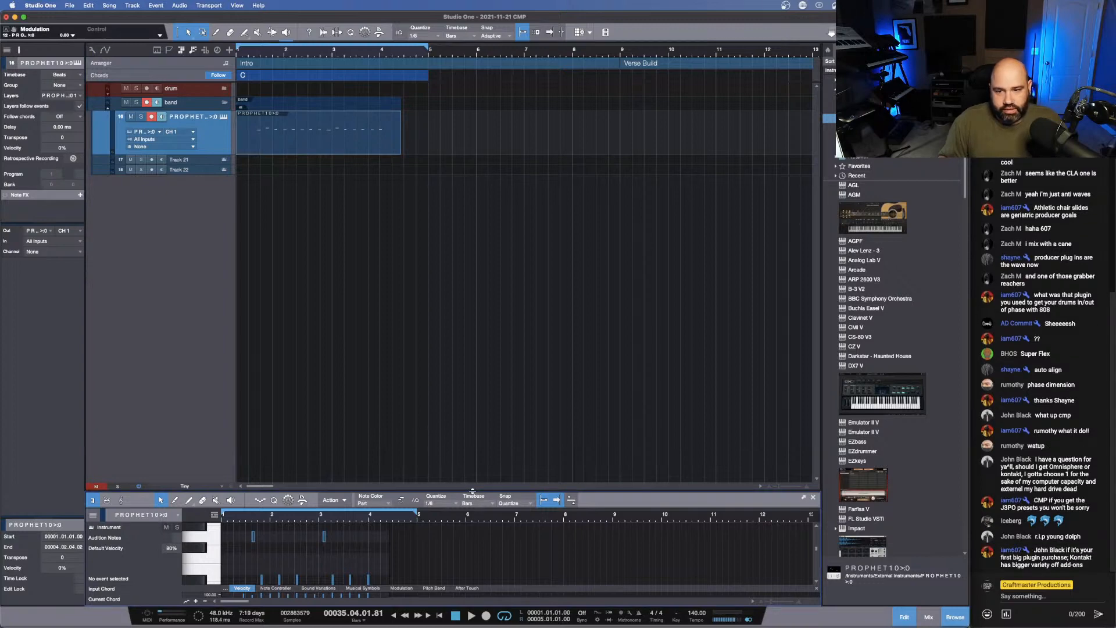
pyautogui.moveTo(472, 491); pyautogui.dragTo(482, 296)
# - Shift all notes of the Prophet event earlier so the first starts at bar 1, and quantize them to 1/8
pyautogui.moveTo(244, 323); pyautogui.dragTo(319, 340)
pyautogui.moveTo(686, 543); pyautogui.dragTo(277, 357)
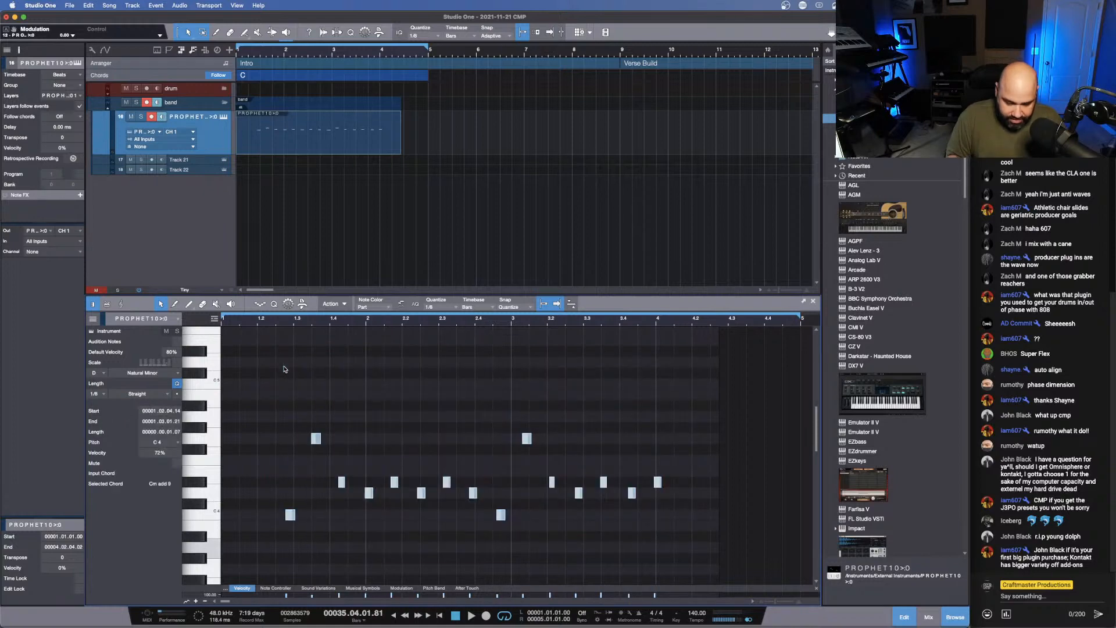
pyautogui.hotkey('alt', 'Left')
pyautogui.hotkey('alt', 'Left')
pyautogui.hotkey('alt', 'Left')
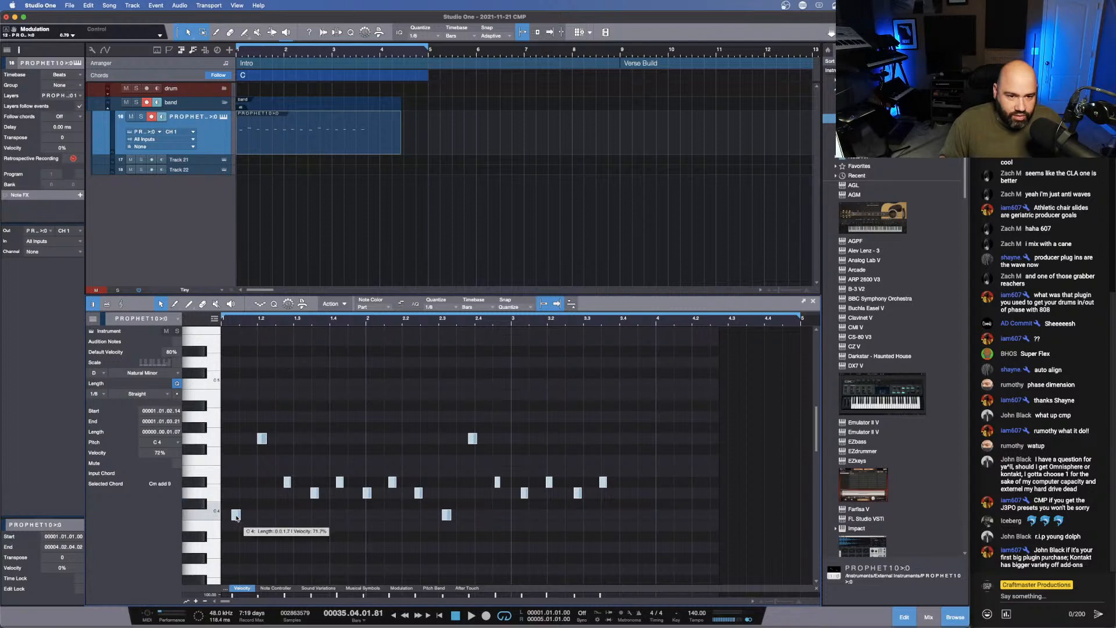
pyautogui.hotkey('alt', 'Left')
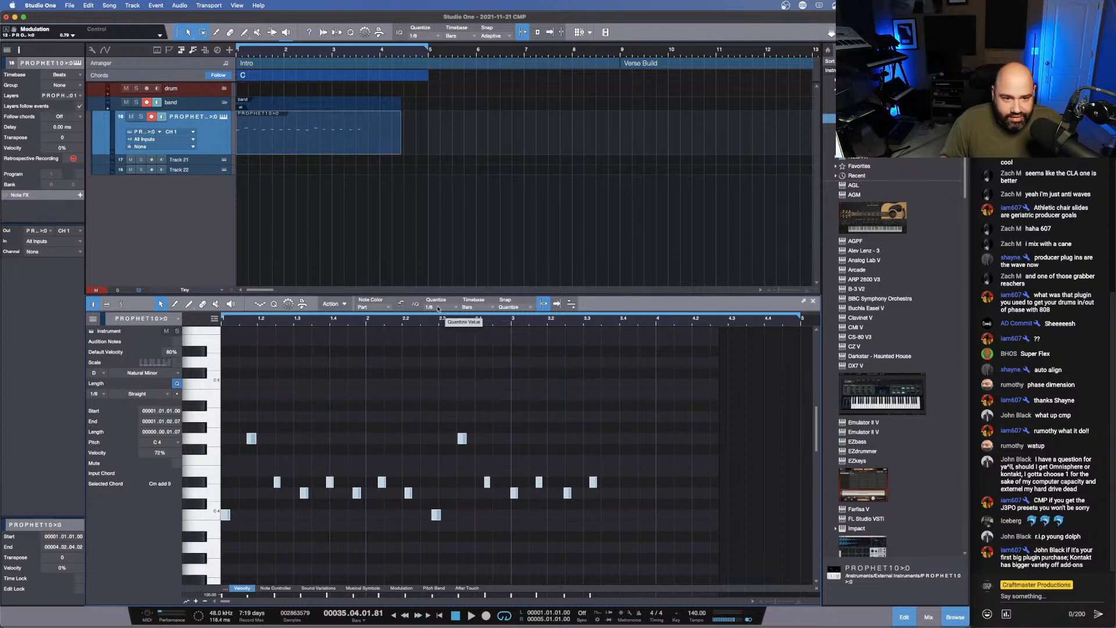
pyautogui.press('q')
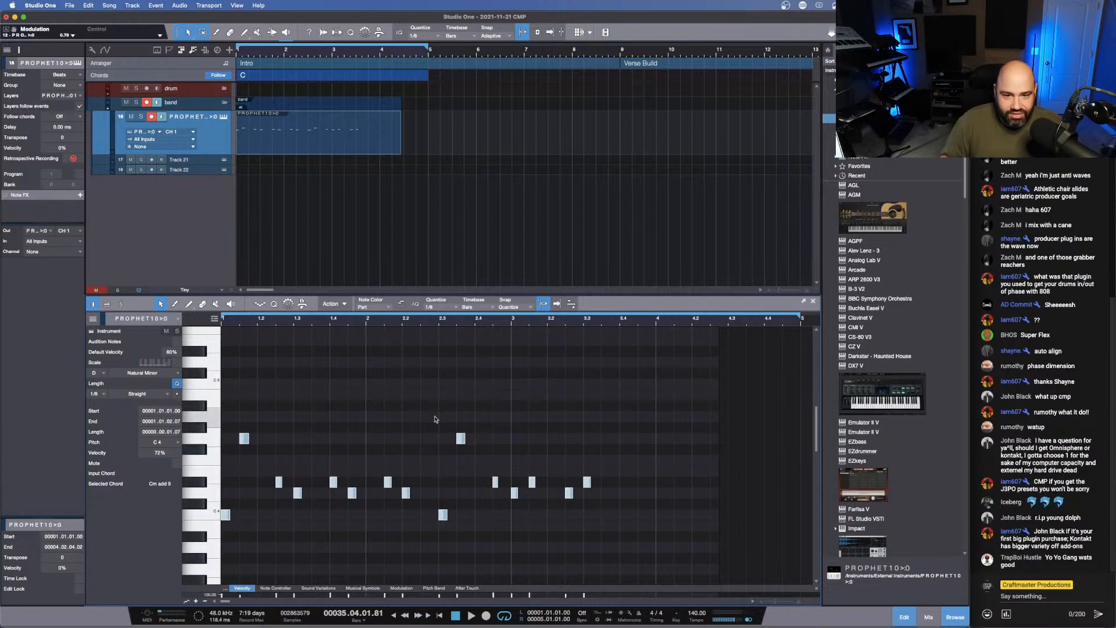
# - Shift the notes of the second phrase so it starts at bar 3, and play the part from the beginning
pyautogui.moveTo(438, 389); pyautogui.dragTo(593, 511)
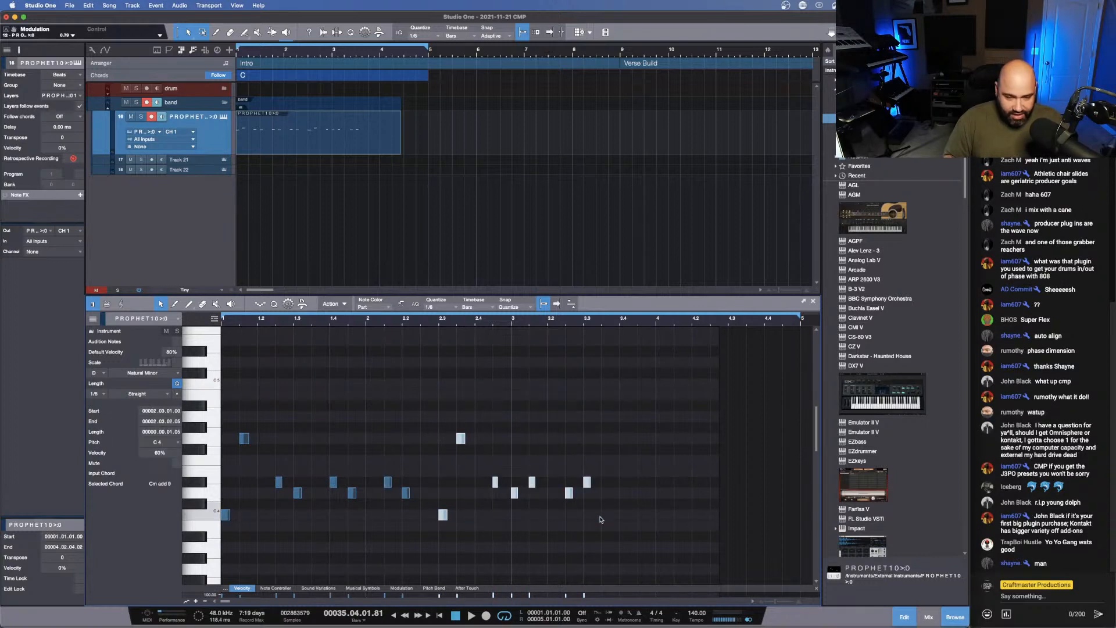
pyautogui.hotkey('alt', 'Right')
pyautogui.hotkey('alt', 'Right')
pyautogui.hotkey('alt', 'Right')
pyautogui.hotkey('alt', 'Right')
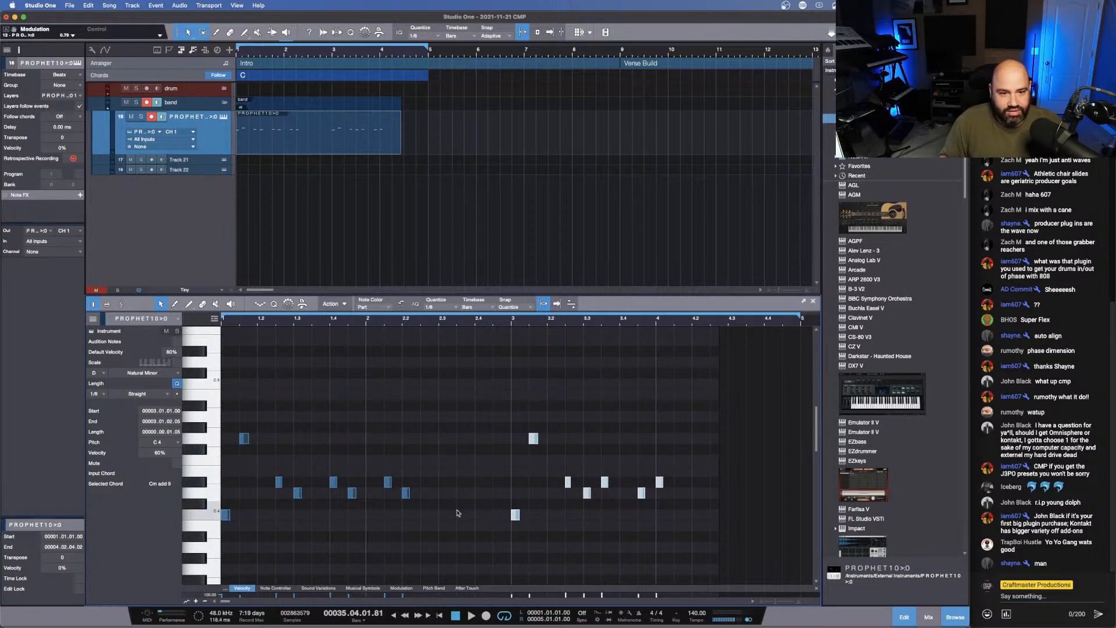
pyautogui.press('space')
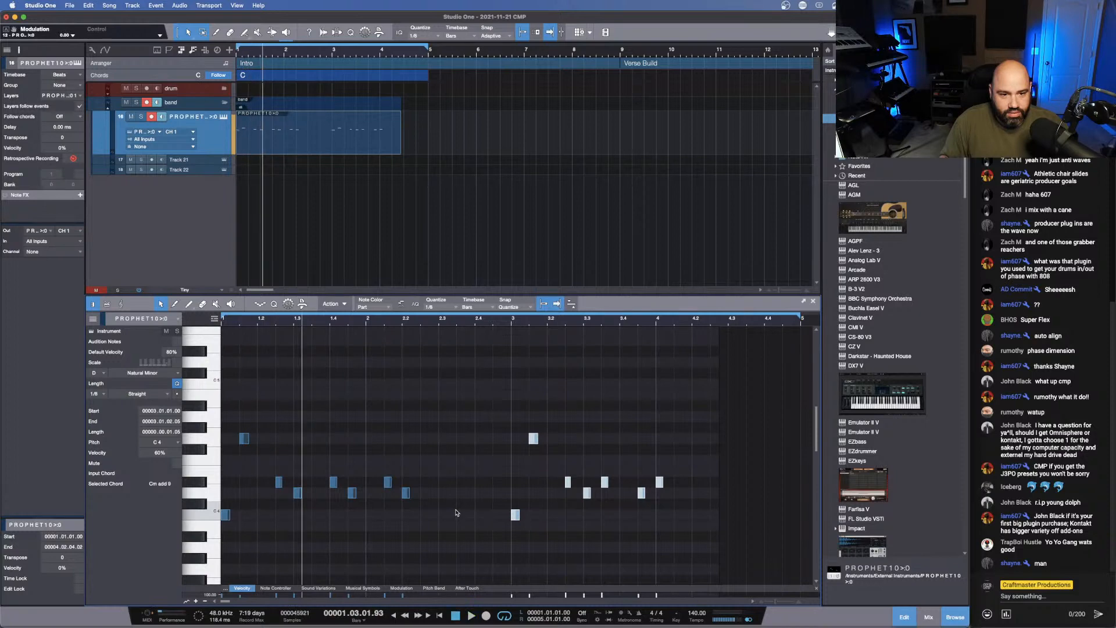
pyautogui.press('space')
# - Undo the second phrase's shift and the quantization, and set the note editor's quantize value to 1/4
pyautogui.press('super+z')
pyautogui.press('super+z')
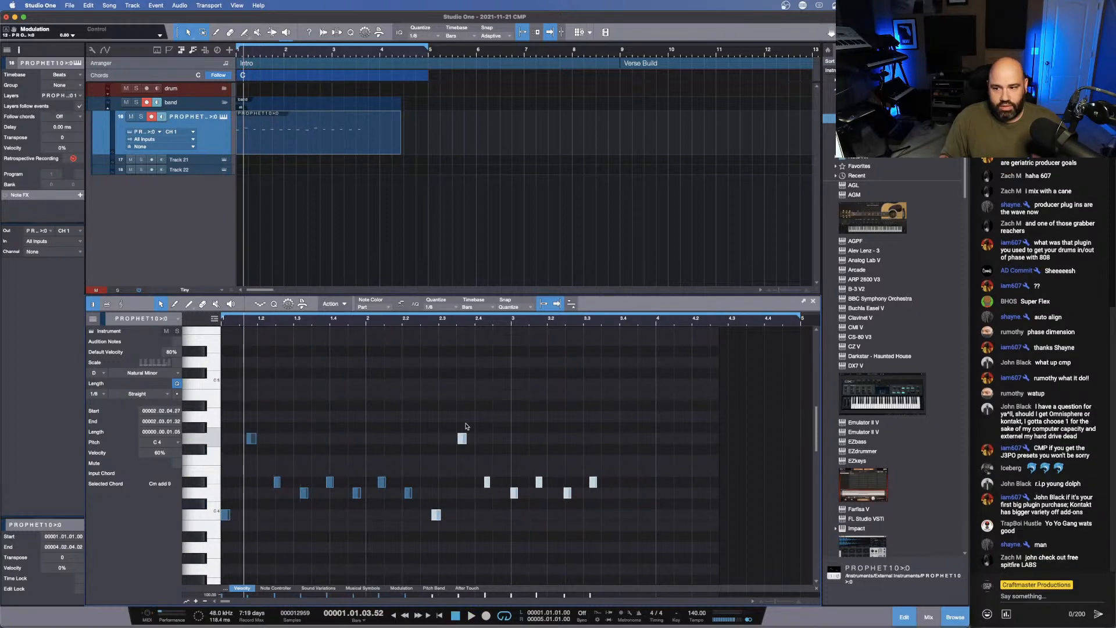
pyautogui.click(452, 309)
pyautogui.click(484, 321)
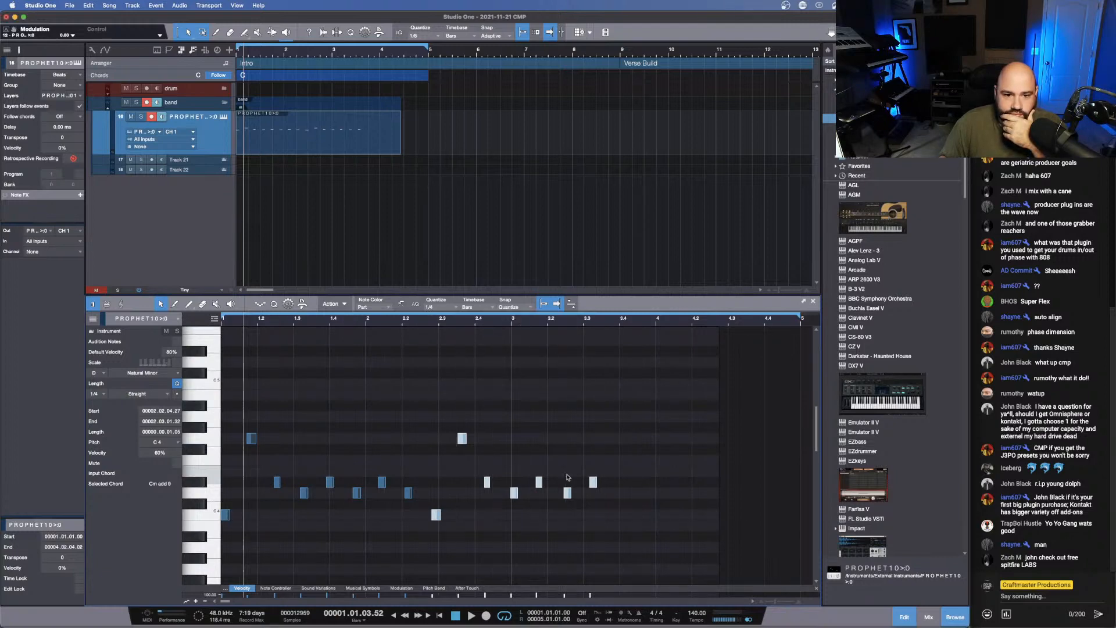
# - Move the second, third and fourth notes onto successive beats of bar 1, shifting all following notes along each time
pyautogui.moveTo(692, 542); pyautogui.dragTo(265, 443)
pyautogui.moveTo(281, 378); pyautogui.dragTo(610, 558)
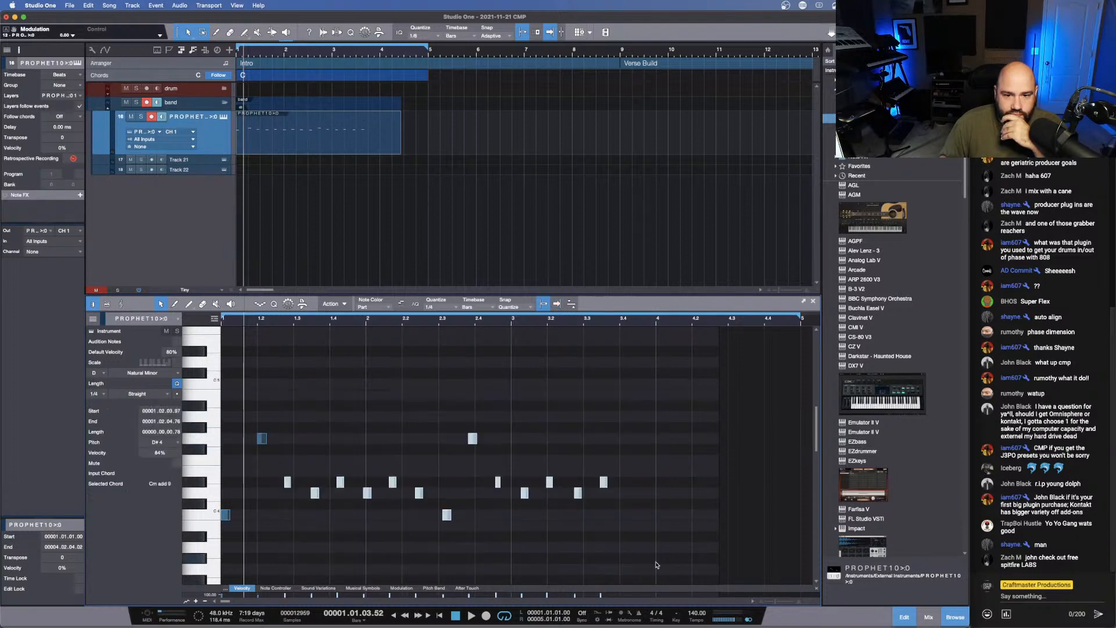
pyautogui.moveTo(289, 484); pyautogui.dragTo(298, 485)
pyautogui.moveTo(316, 400); pyautogui.dragTo(623, 564)
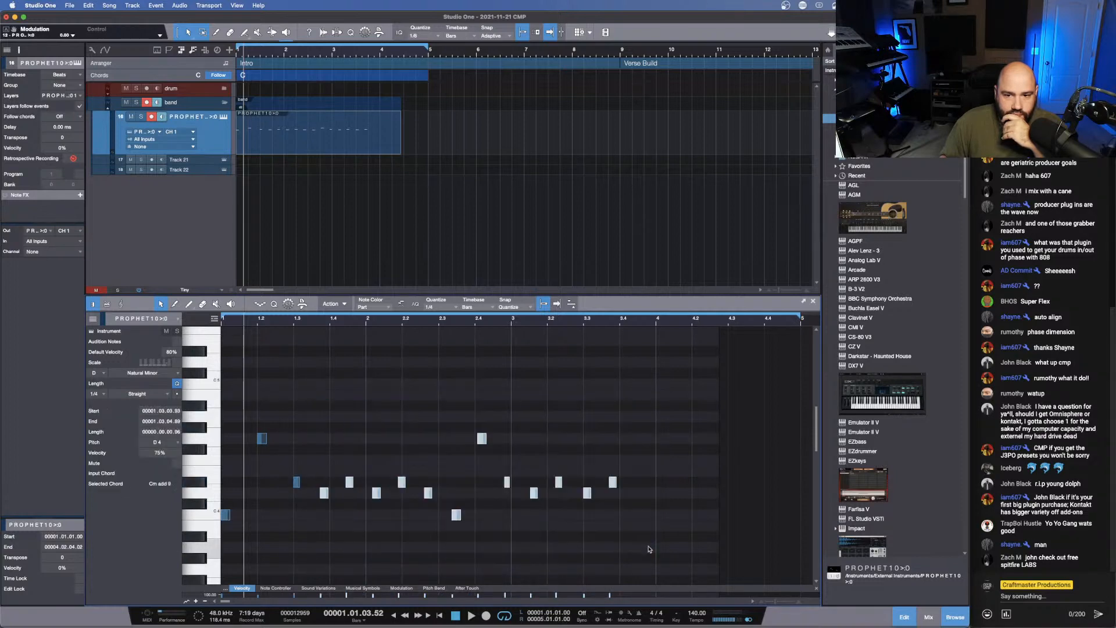
pyautogui.moveTo(325, 494); pyautogui.dragTo(334, 494)
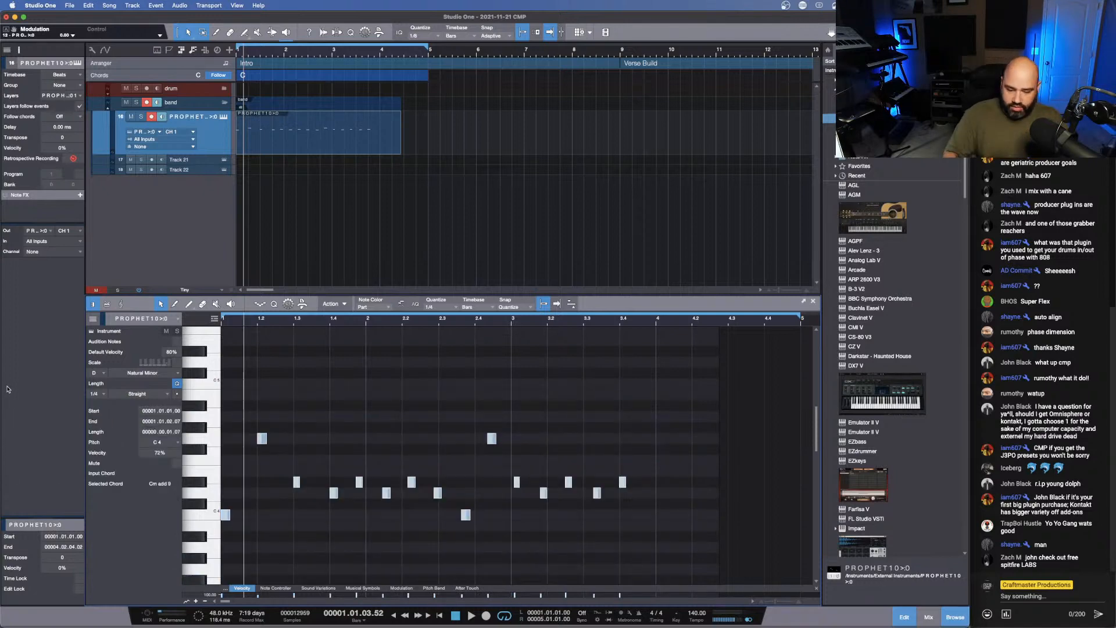
# - Delete all notes of the Prophet part along with its event on the track
pyautogui.press('Delete')
pyautogui.click(324, 137)
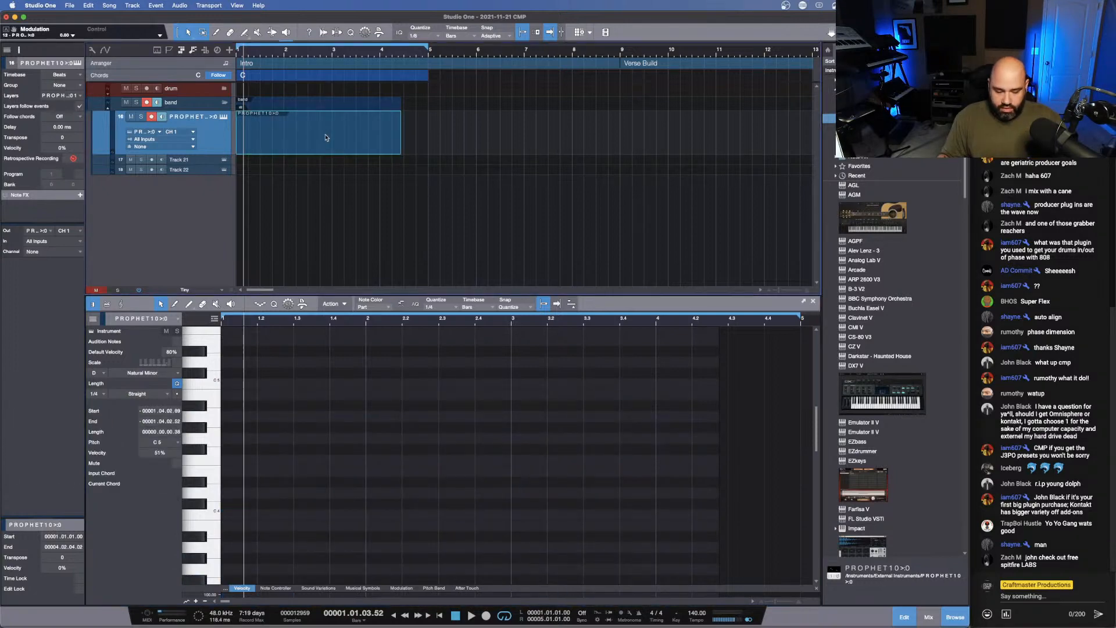
pyautogui.press('Delete')
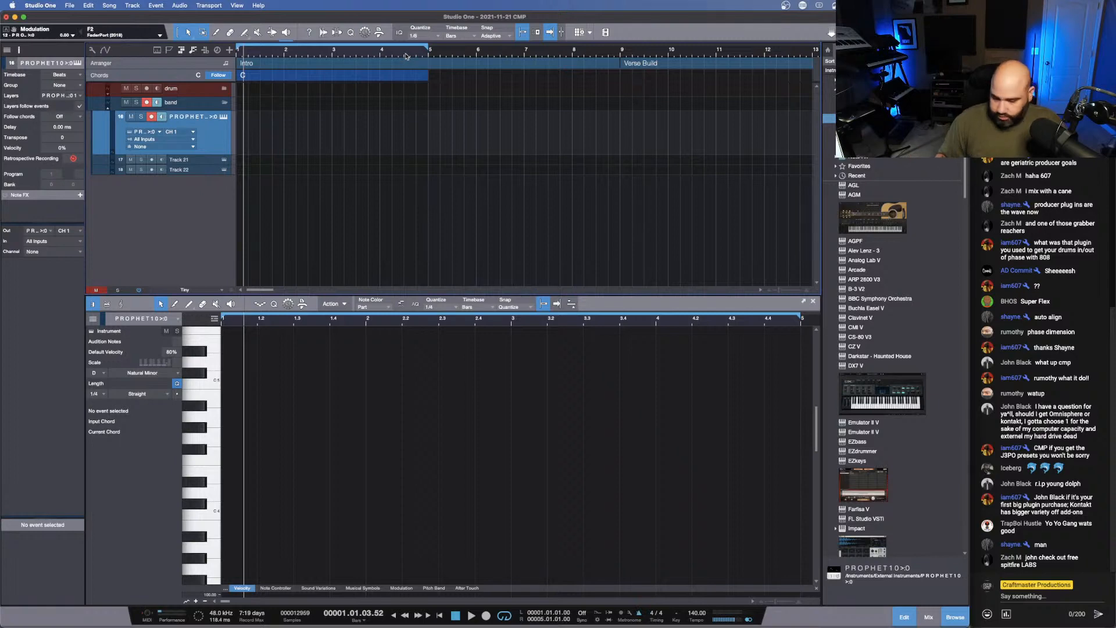
# - Turn looping off, run playback from the song start, and capture a new Prophet take with retrospective recording
pyautogui.press('KP_Divide')
pyautogui.press(',')
pyautogui.press('space')
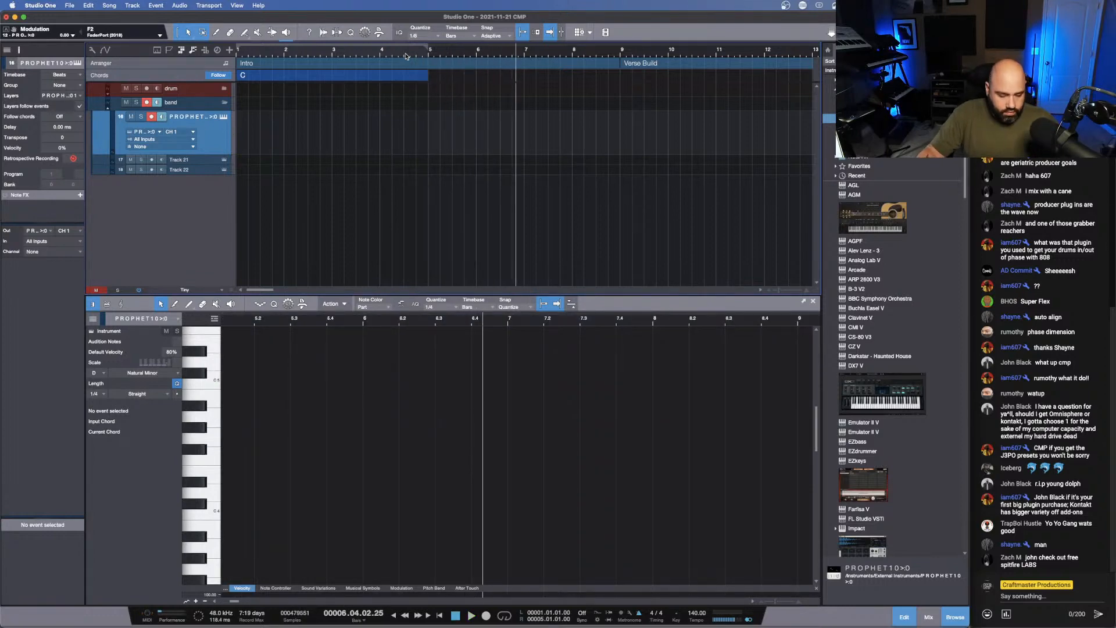
pyautogui.press('shift+KP_Multiply')
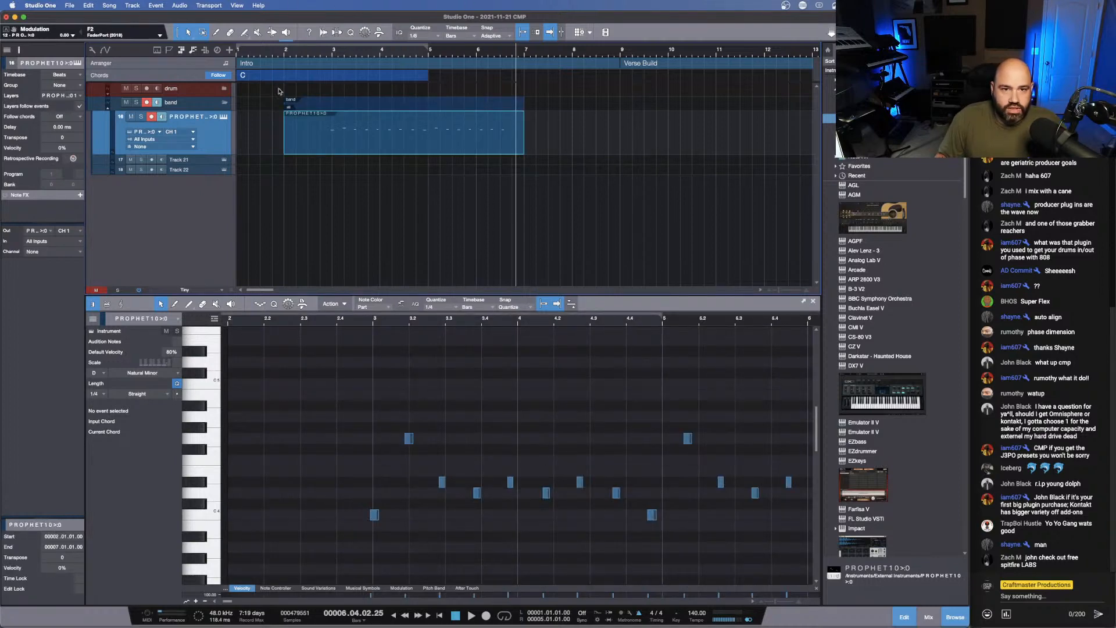
# - Trim the start of the new Prophet event to 2.04.03 and set the note editor's quantize value to 1/8
pyautogui.moveTo(285, 142); pyautogui.dragTo(329, 152)
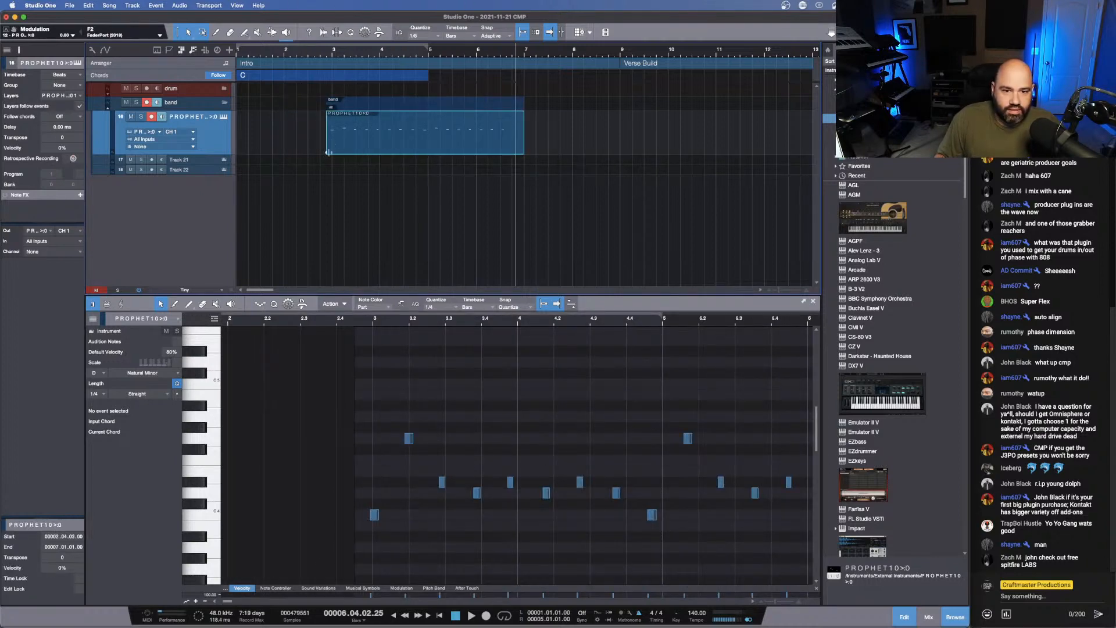
pyautogui.click(445, 308)
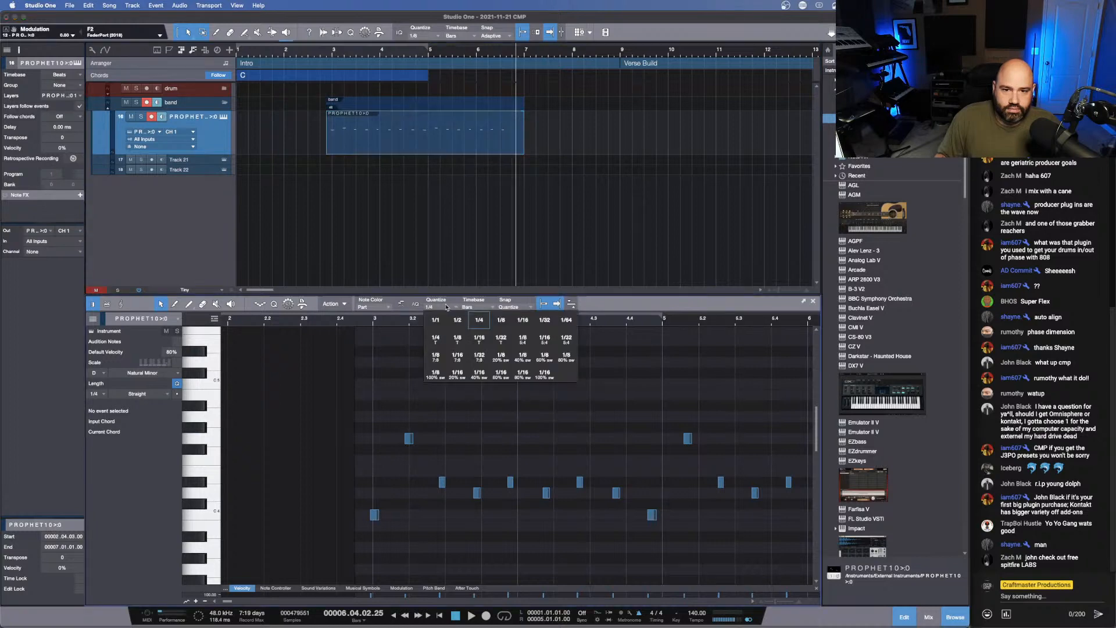
pyautogui.click(509, 326)
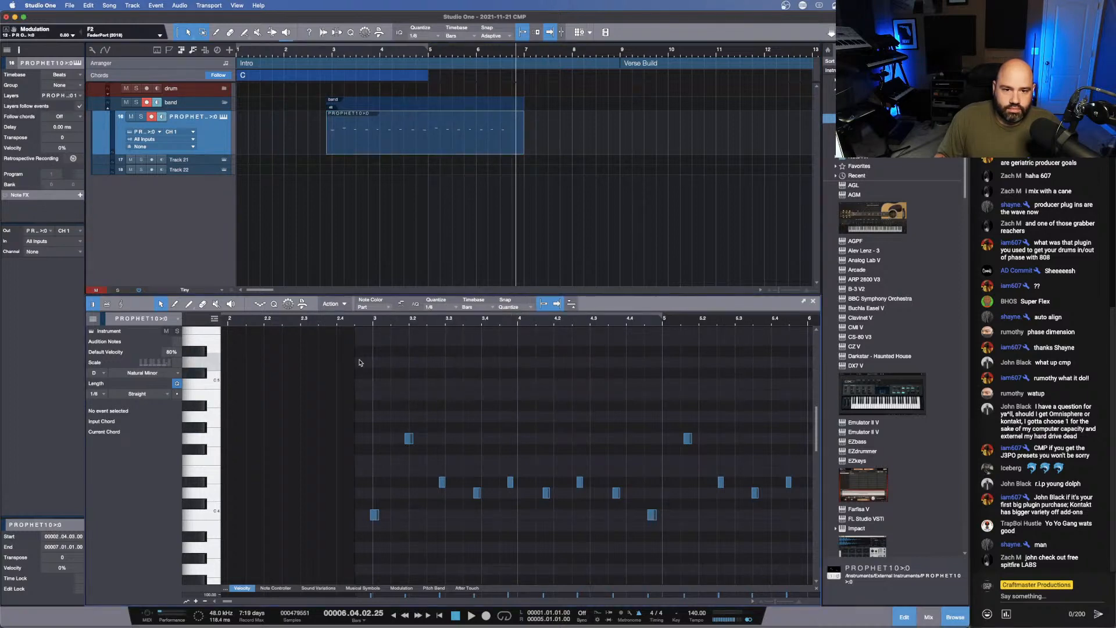
# - Move the trimmed Prophet event to the start of bar 1
pyautogui.moveTo(371, 320); pyautogui.dragTo(305, 319)
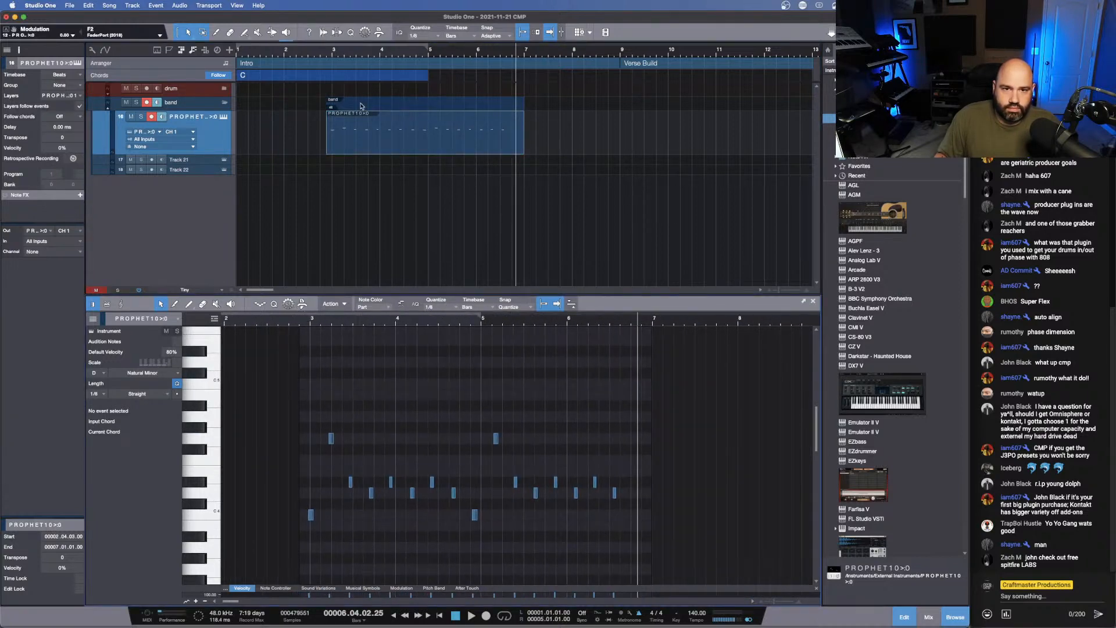
pyautogui.moveTo(328, 144); pyautogui.dragTo(260, 162)
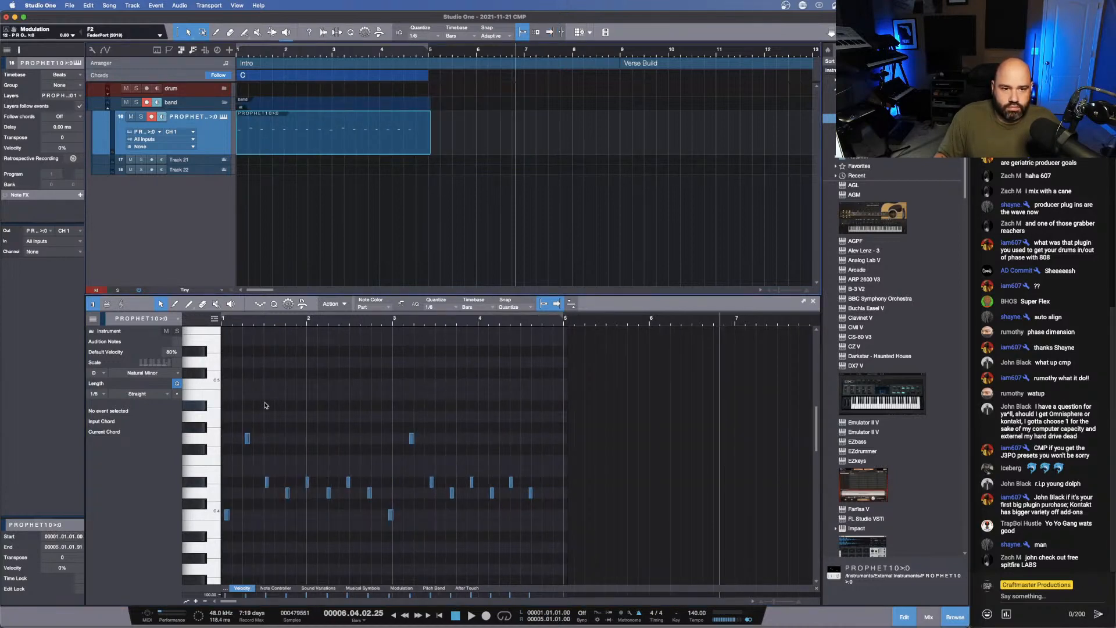
pyautogui.moveTo(253, 325); pyautogui.dragTo(297, 325)
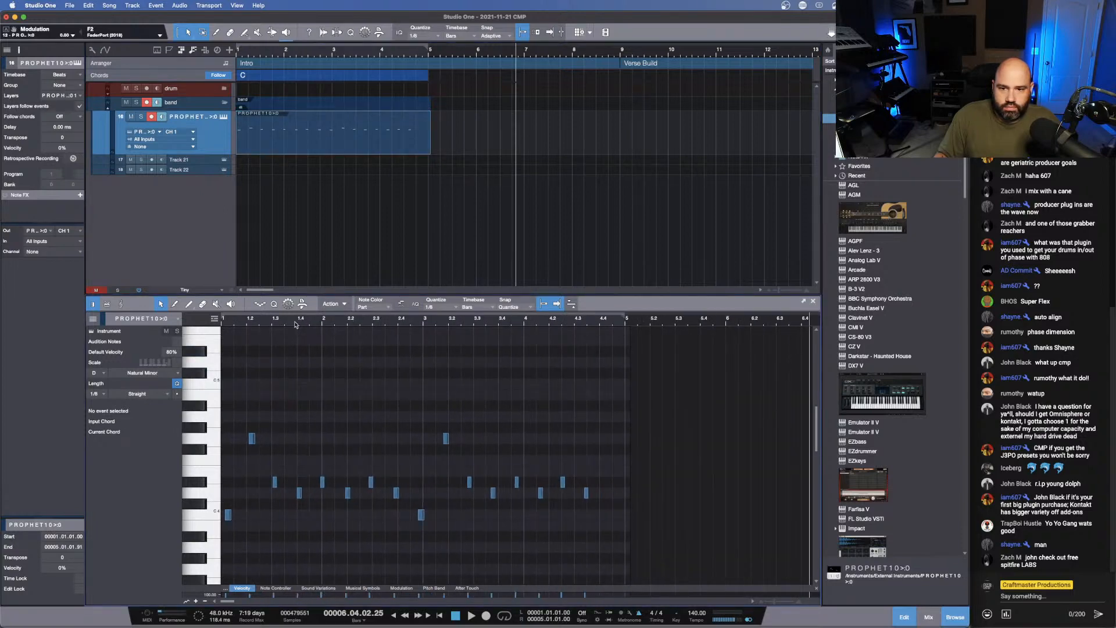
# - Quantize all notes of the Prophet part to the 1/8 grid and play the result back
pyautogui.moveTo(588, 575); pyautogui.dragTo(221, 443)
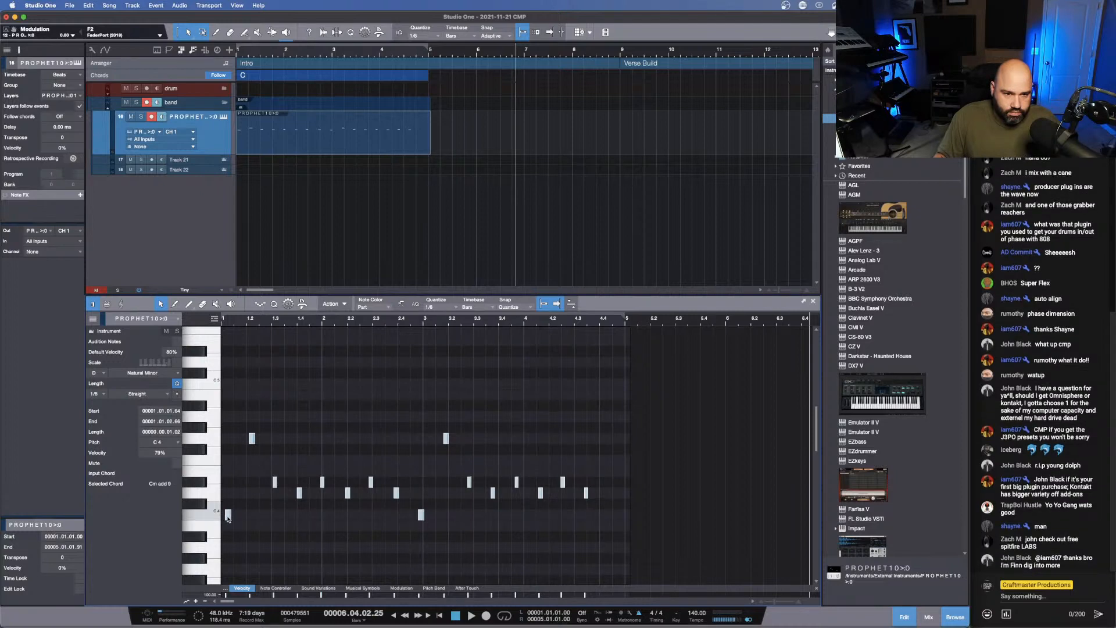
pyautogui.press('q')
pyautogui.hotkey('ctrl', 'z')
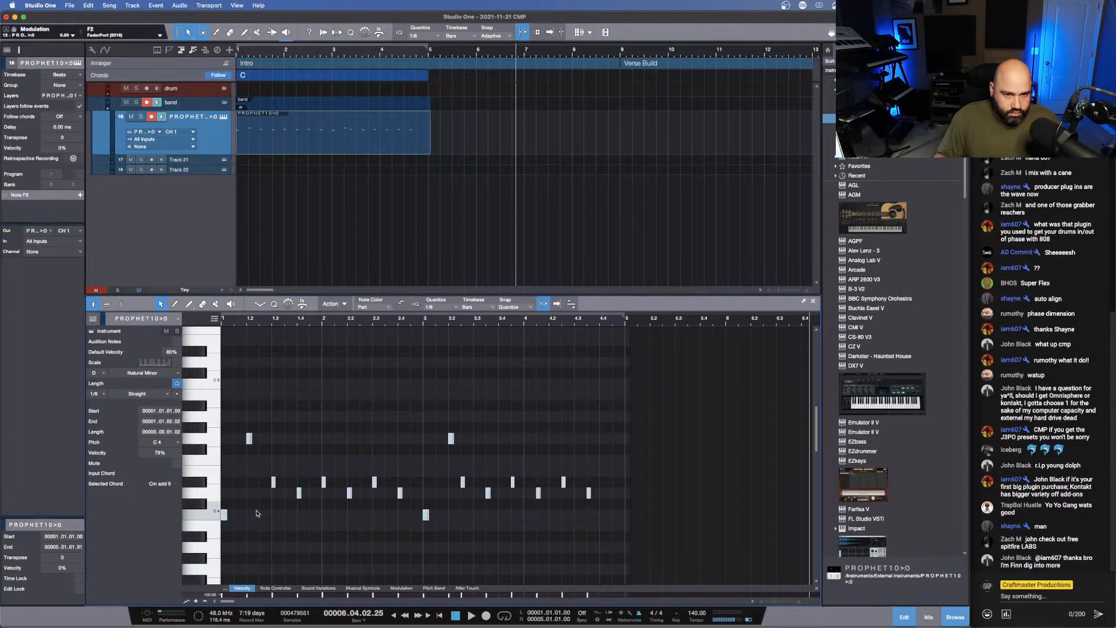
pyautogui.press('space')
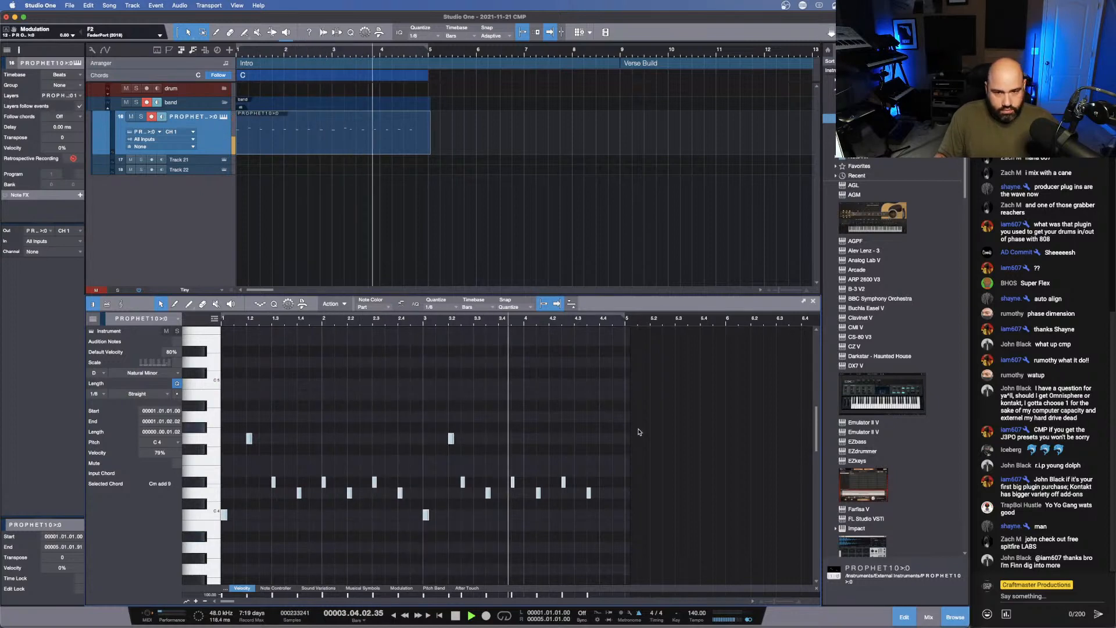
pyautogui.press('space')
# - Move the last six Prophet notes an eighth note later to start at 3.03.01, play the part looped over bars 1–4, and select its first note
pyautogui.click(545, 522)
pyautogui.moveTo(619, 517); pyautogui.dragTo(456, 480)
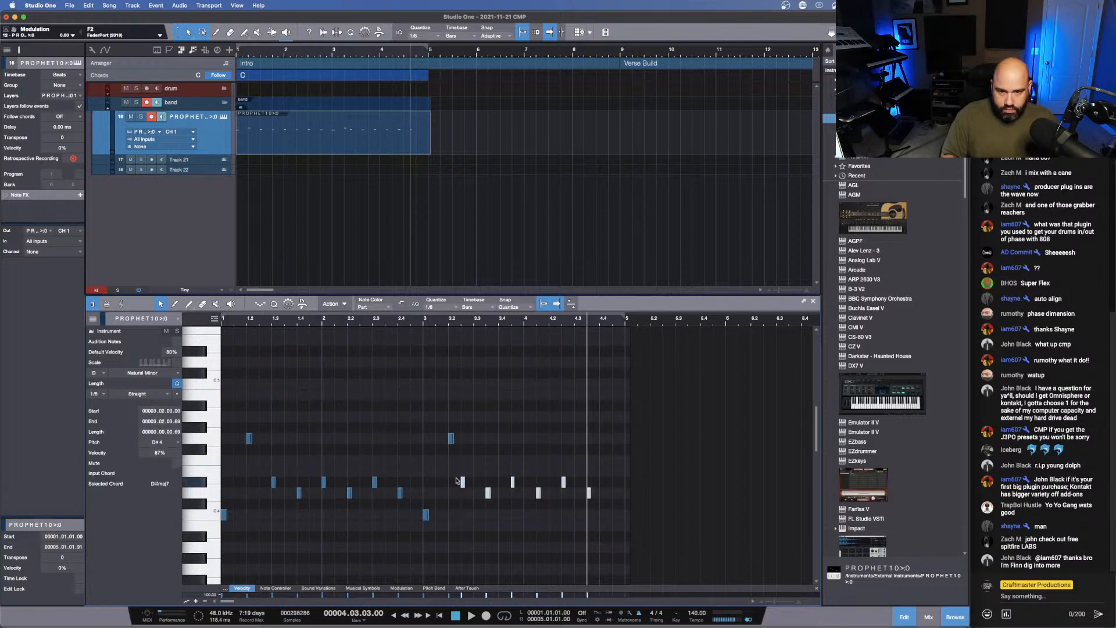
pyautogui.hotkey('alt', 'Right')
pyautogui.press('space')
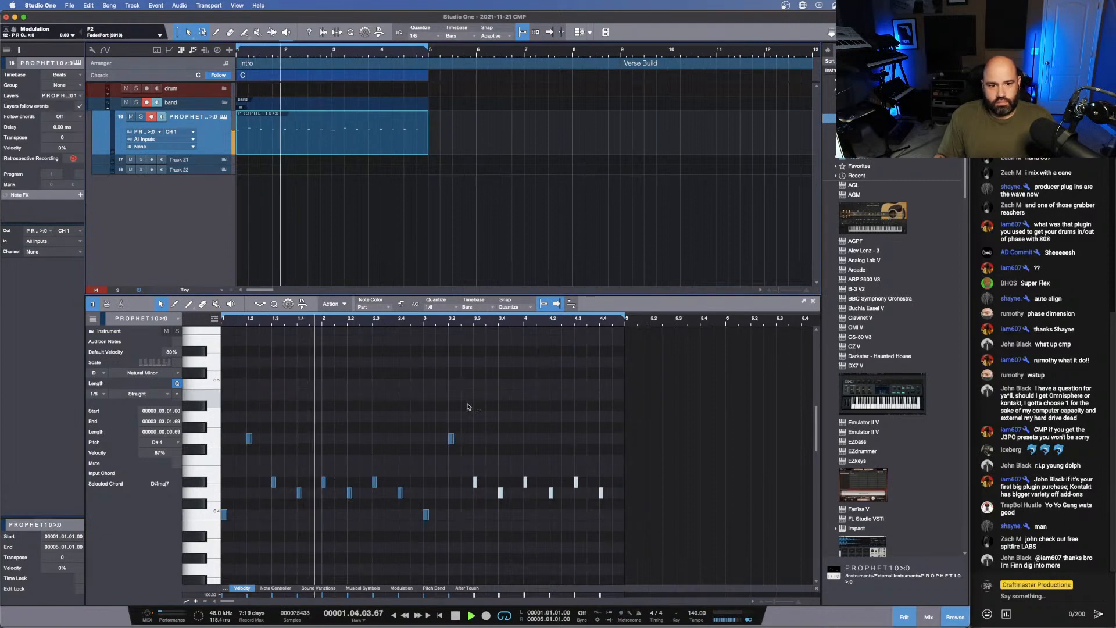
pyautogui.press('space')
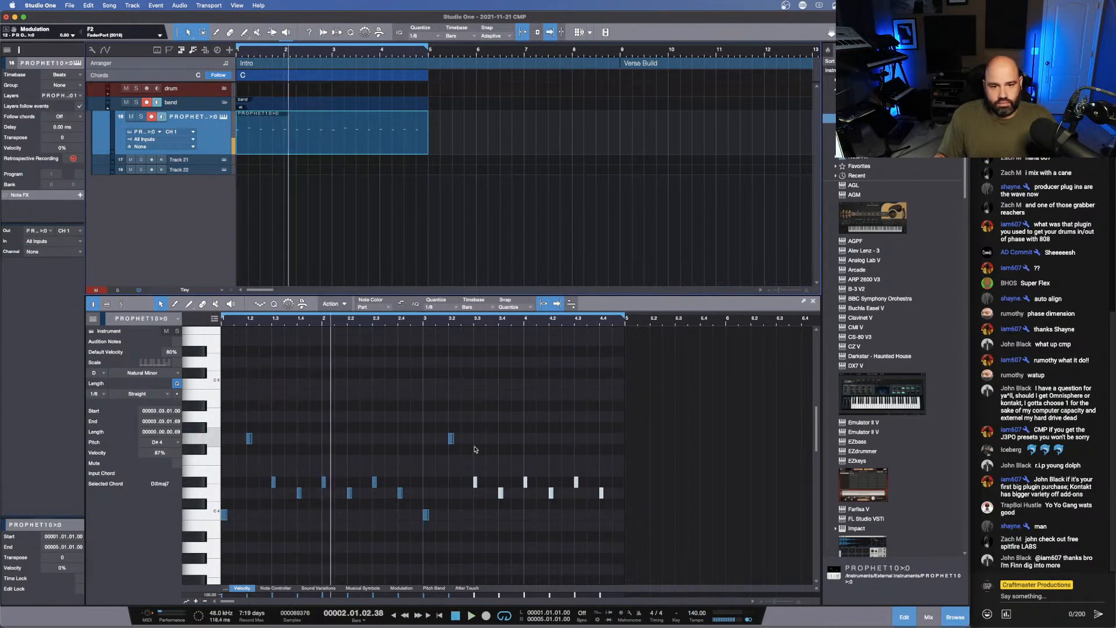
pyautogui.click(225, 515)
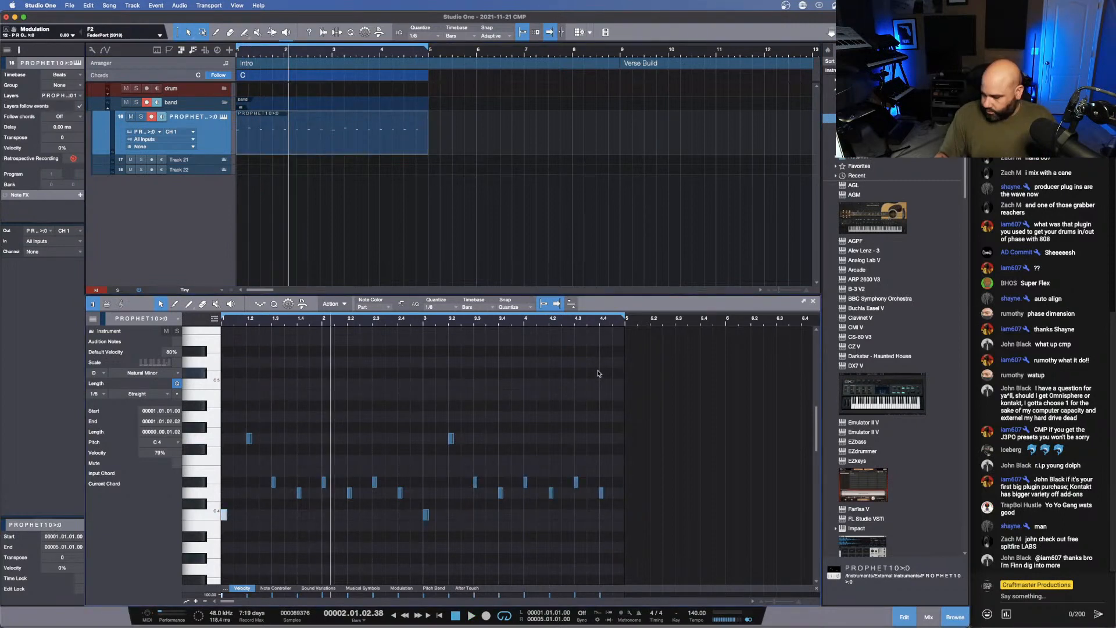
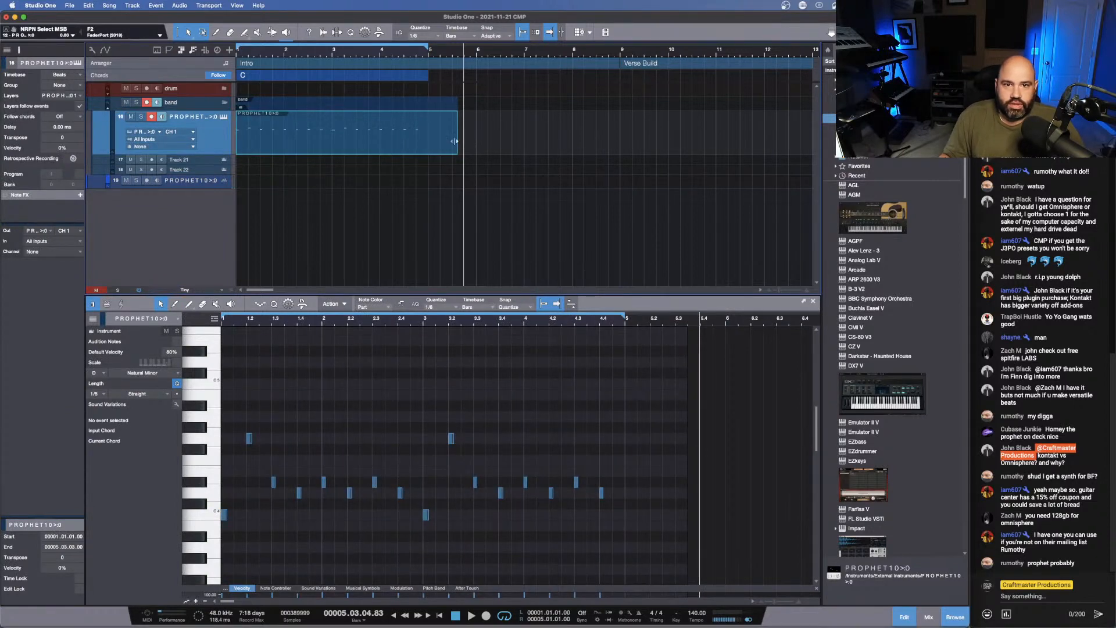
# - Trim the Prophet event's end to bar 5, then duplicate it and merge both copies into one part ending at bar 9
pyautogui.moveTo(454, 141); pyautogui.dragTo(427, 140)
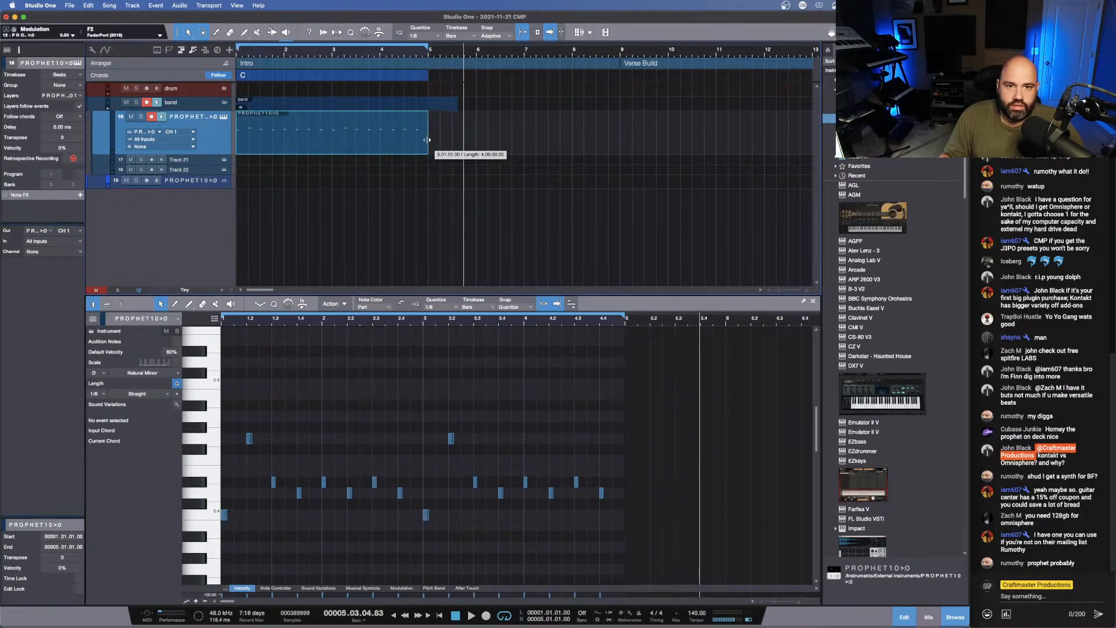
pyautogui.press('d')
pyautogui.moveTo(656, 140); pyautogui.dragTo(333, 130)
pyautogui.press('super+b')
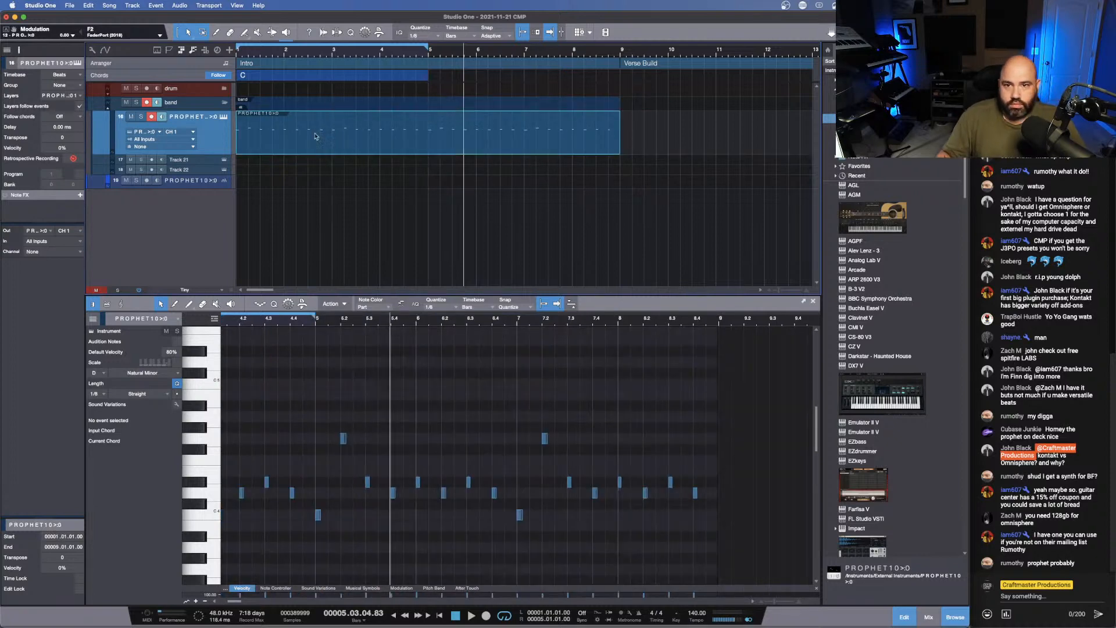
# - Extend the merged Prophet part's end to 9.02.03 and bounce its track to audio through the Line 3 input
pyautogui.moveTo(620, 141); pyautogui.dragTo(638, 142)
pyautogui.press('super+b')
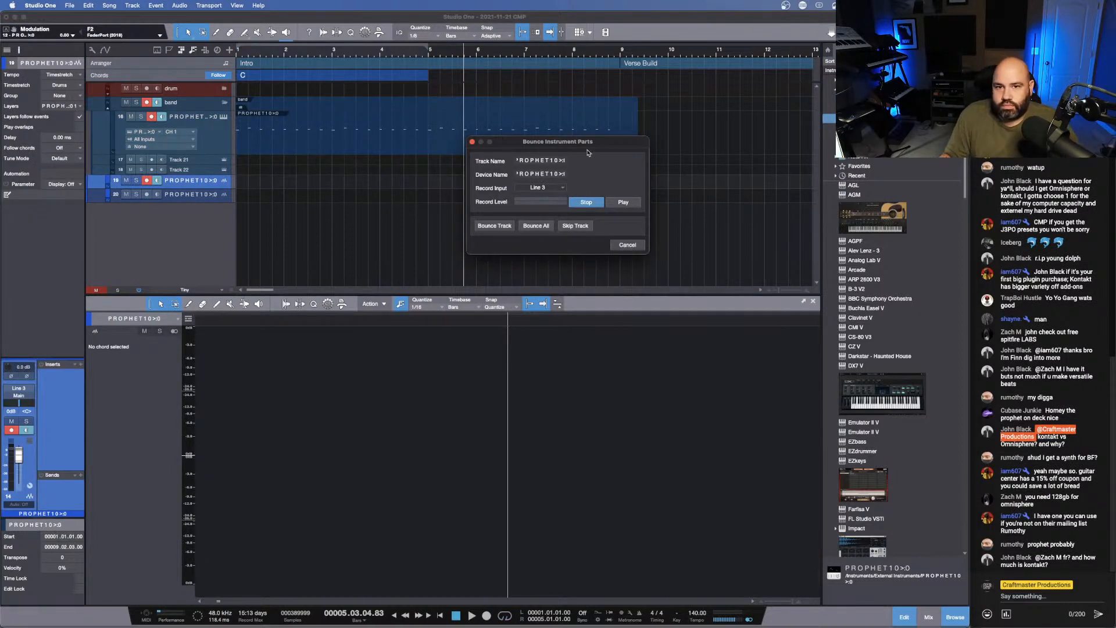
pyautogui.click(486, 227)
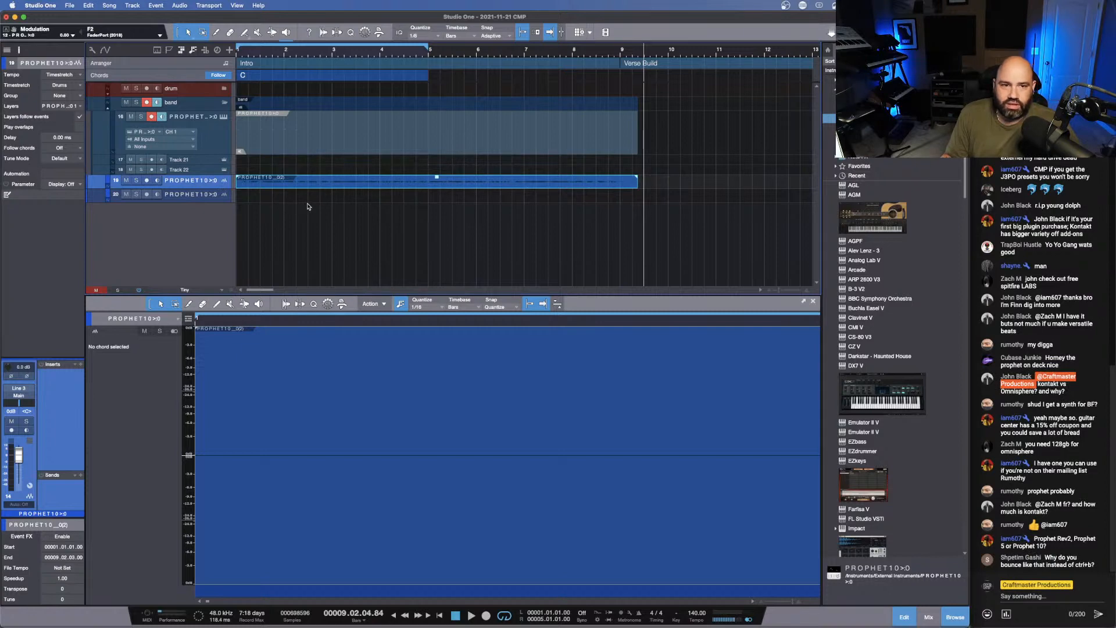
# - Enlarge the track display and trim the end of the bounced Prophet audio to bar 9
pyautogui.hotkey('shift', 'e')
pyautogui.hotkey('shift', 'e')
pyautogui.hotkey('shift', 'e')
pyautogui.hotkey('shift', 'e')
pyautogui.hotkey('shift', 'e')
pyautogui.hotkey('shift', 'e')
pyautogui.hotkey('shift', 'e')
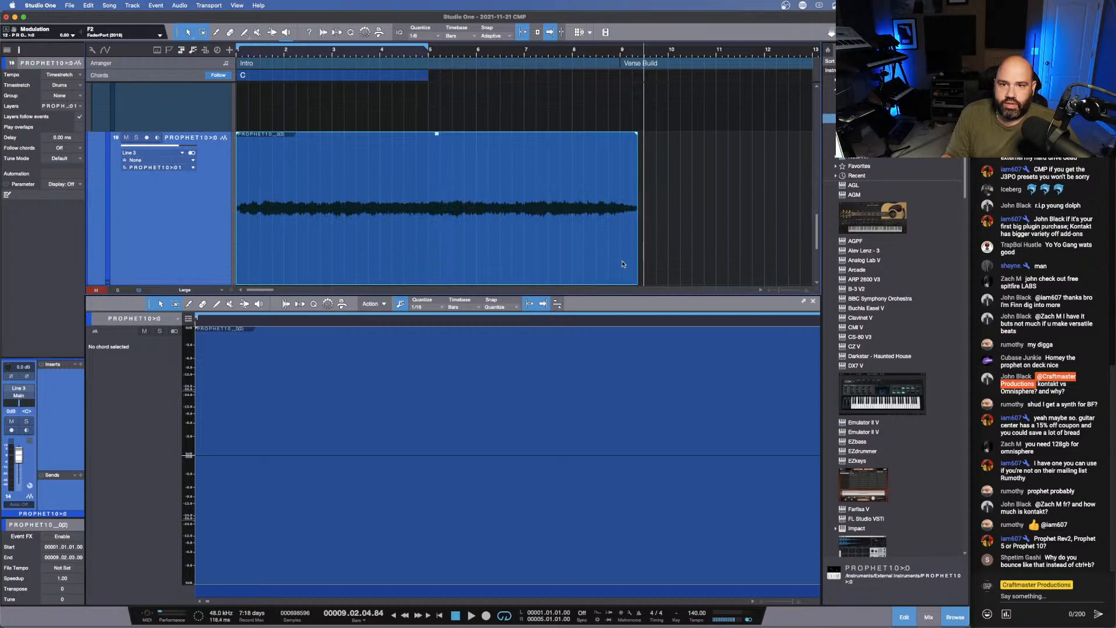
pyautogui.moveTo(638, 226); pyautogui.dragTo(621, 231)
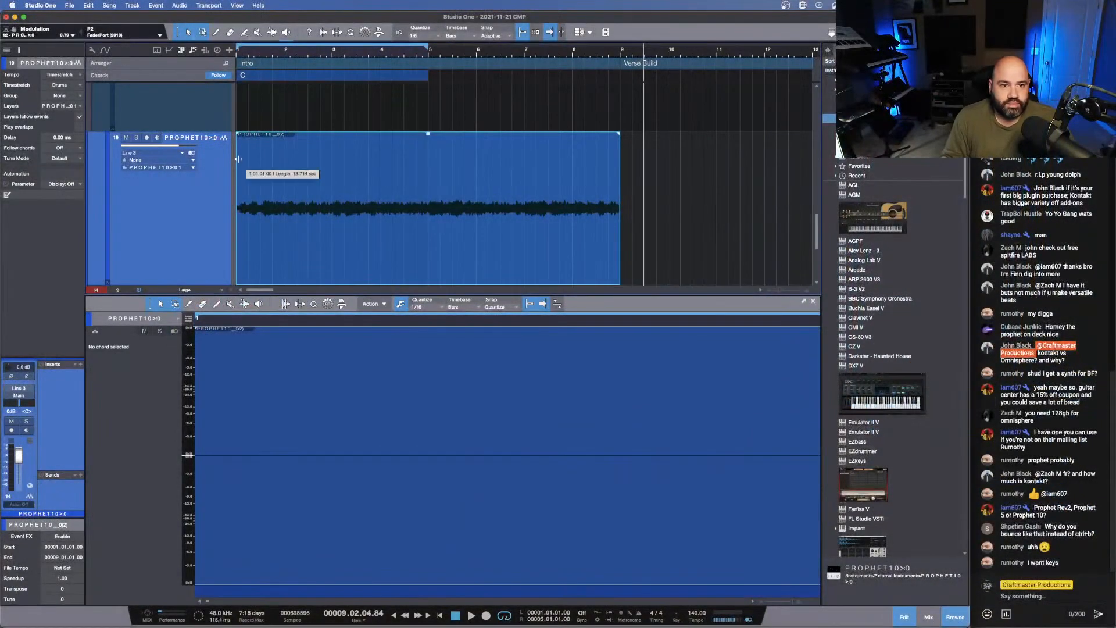
# - Enlarge the arrangement area and add a very short fade-in at the start of the bounced Prophet audio
pyautogui.moveTo(279, 263)
pyautogui.mouseDown()
pyautogui.moveTo(290, 263)
pyautogui.moveTo(282, 259)
pyautogui.mouseUp()
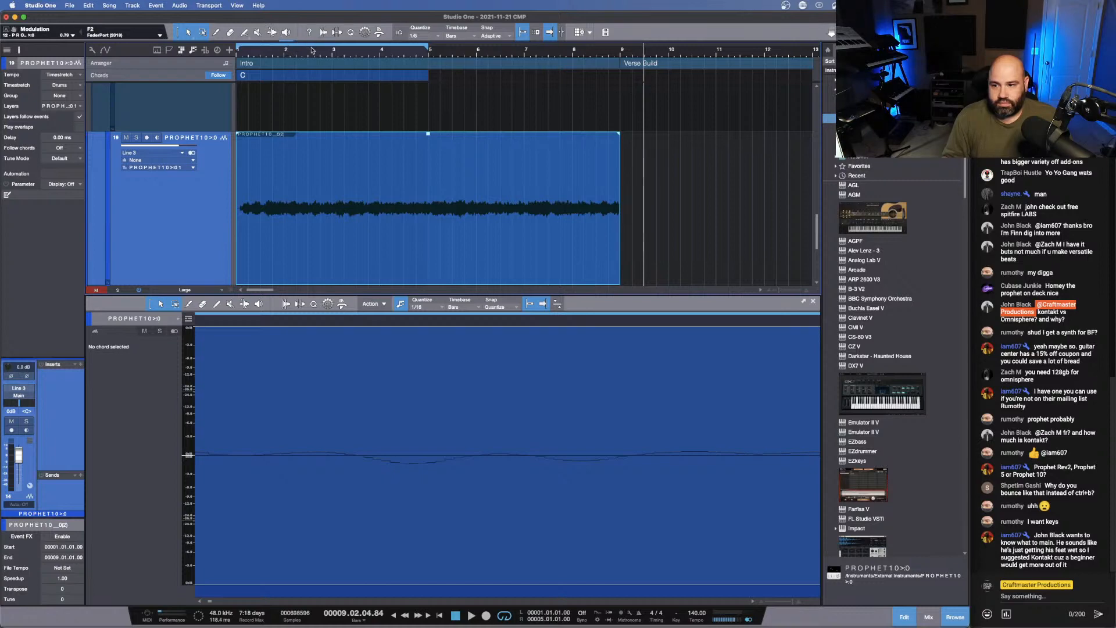
pyautogui.moveTo(247, 54); pyautogui.dragTo(327, 92)
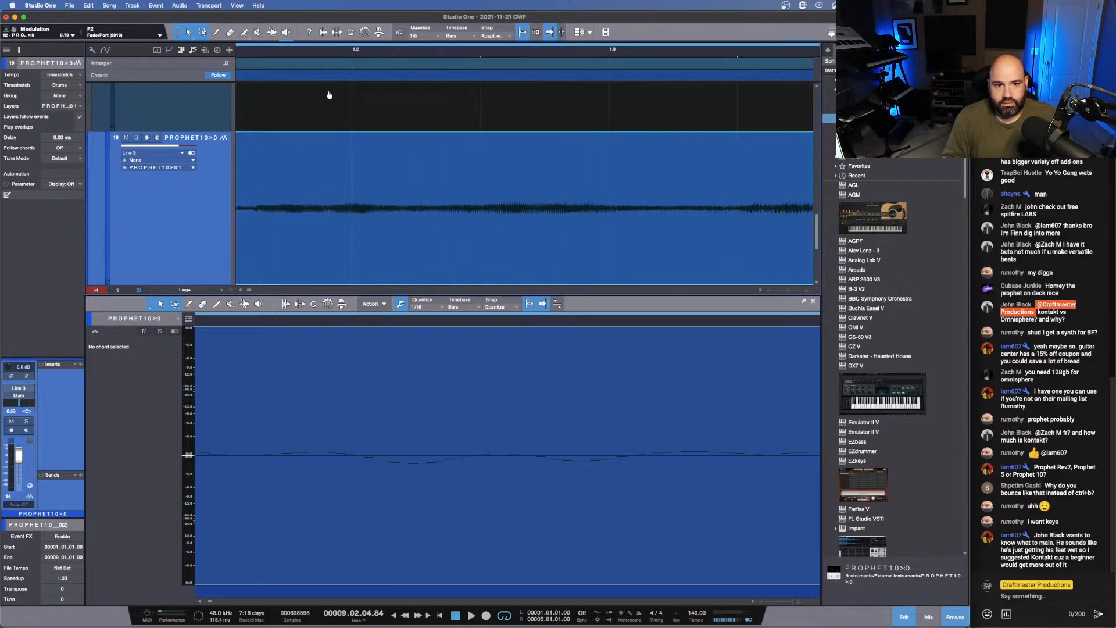
pyautogui.moveTo(249, 291); pyautogui.dragTo(221, 288)
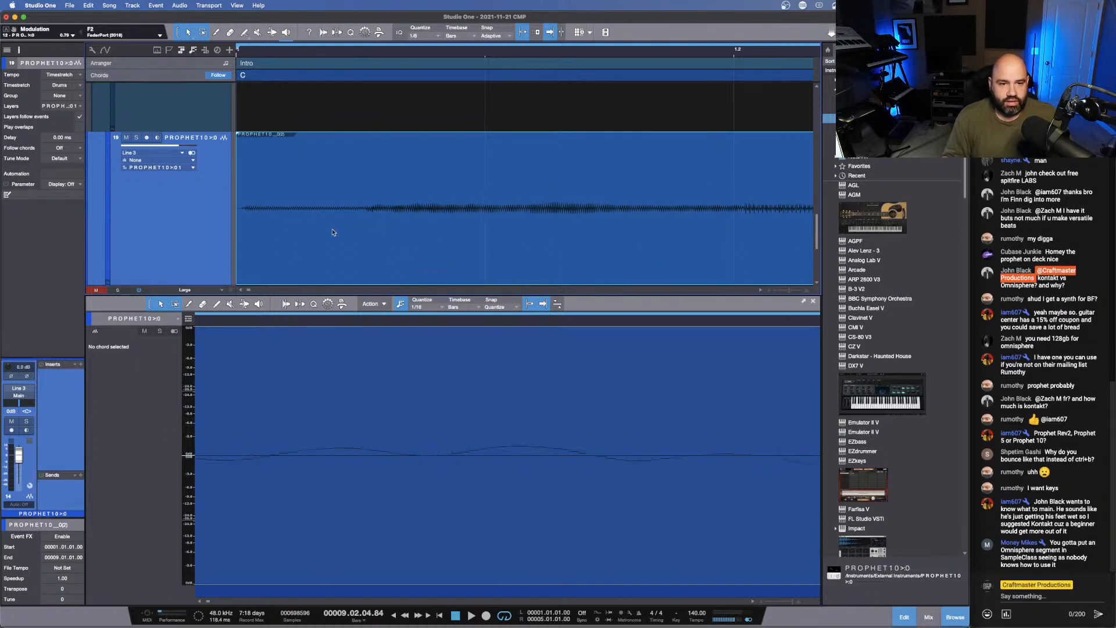
pyautogui.moveTo(285, 294); pyautogui.dragTo(286, 496)
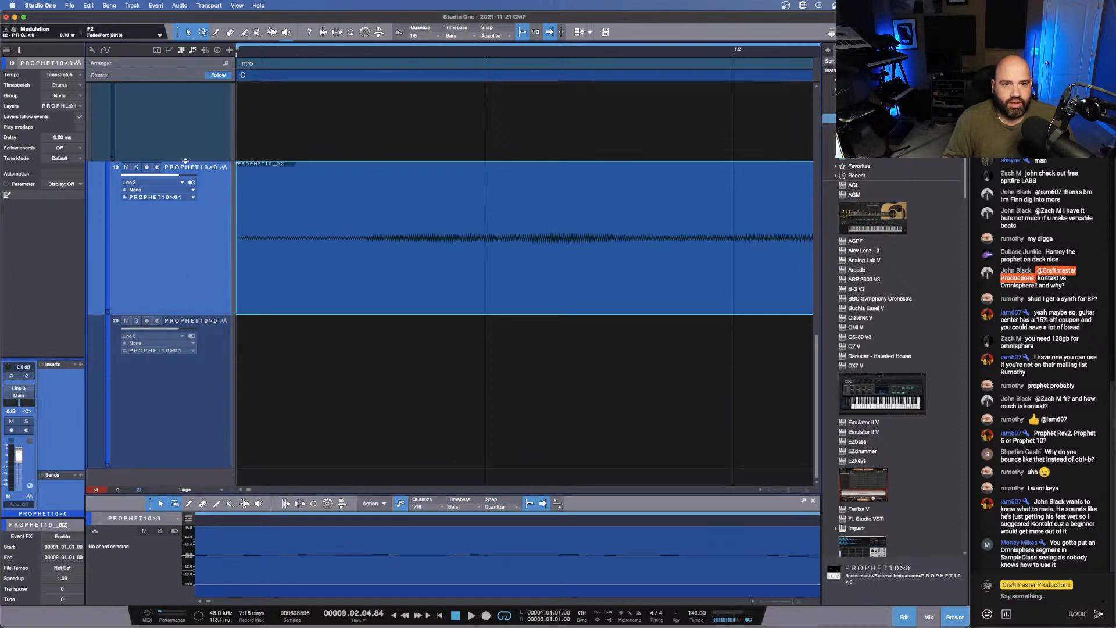
pyautogui.scroll(3, 250, 96)
pyautogui.moveTo(258, 54); pyautogui.dragTo(466, 51)
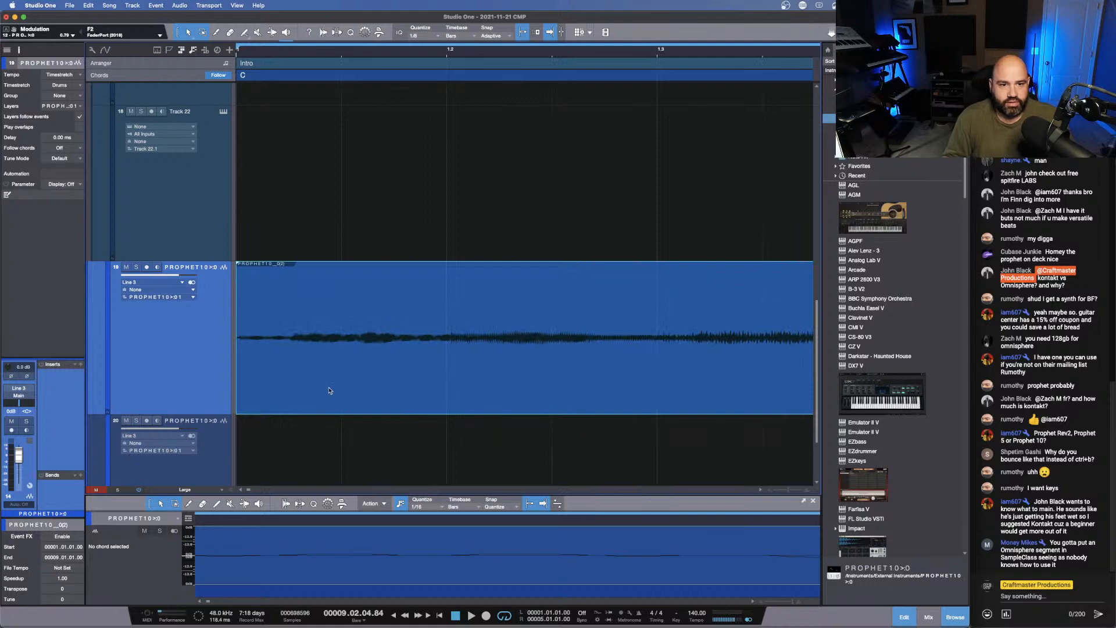
pyautogui.moveTo(238, 264); pyautogui.dragTo(239, 266)
pyautogui.moveTo(333, 55); pyautogui.dragTo(329, 4)
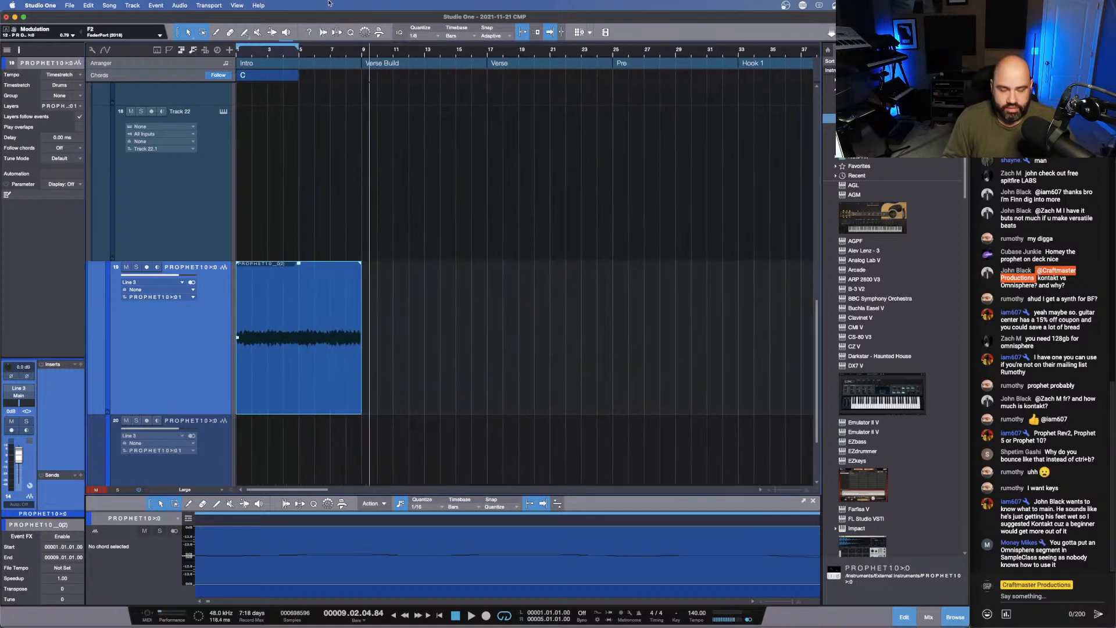
# - Trim the Prophet audio's start to bar 5 and move the remaining four bars to the start of bar 1
pyautogui.press('space')
pyautogui.press('space')
pyautogui.moveTo(237, 292); pyautogui.dragTo(300, 297)
pyautogui.click(335, 395)
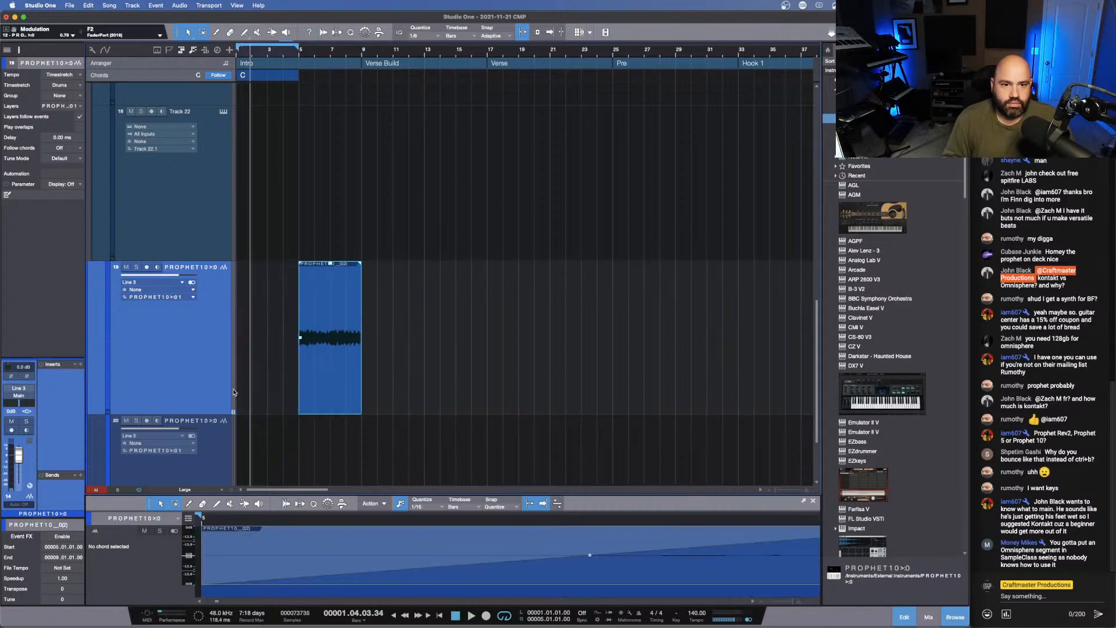
pyautogui.moveTo(319, 412); pyautogui.dragTo(259, 399)
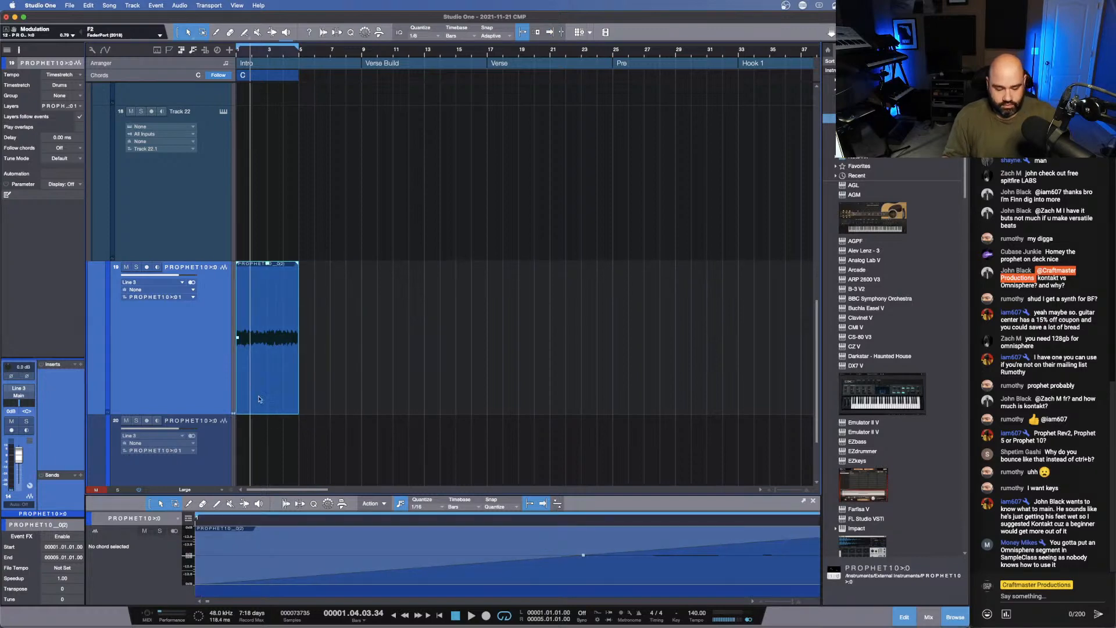
# - Play the four-bar Prophet audio looped and route its track output to the band bus
pyautogui.press('space')
pyautogui.press('e')
pyautogui.moveTo(290, 62); pyautogui.dragTo(374, 69)
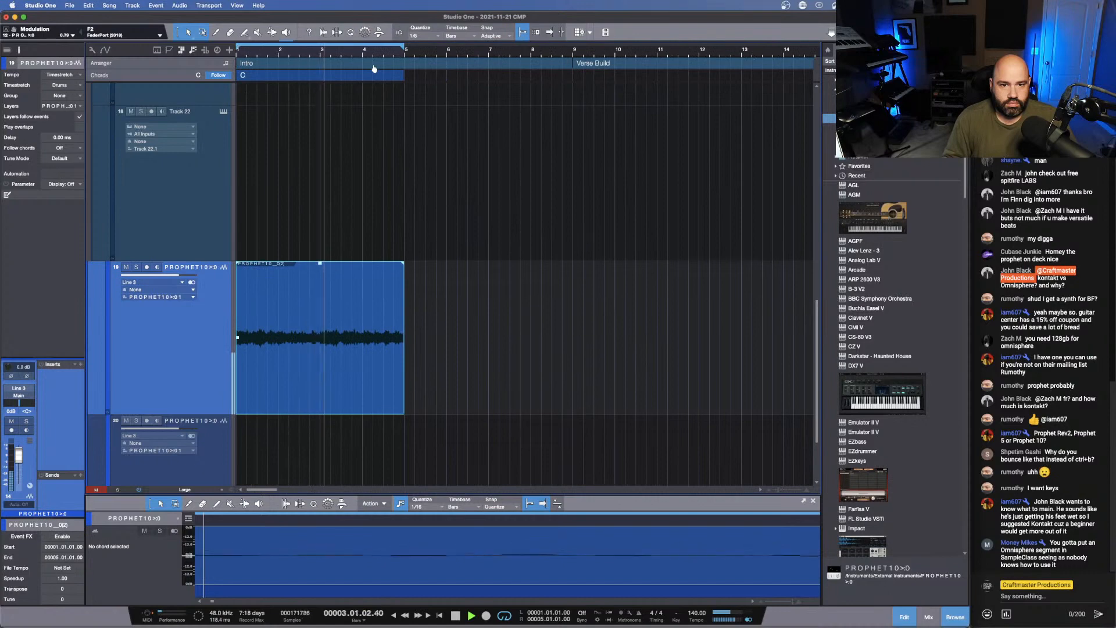
pyautogui.click(27, 402)
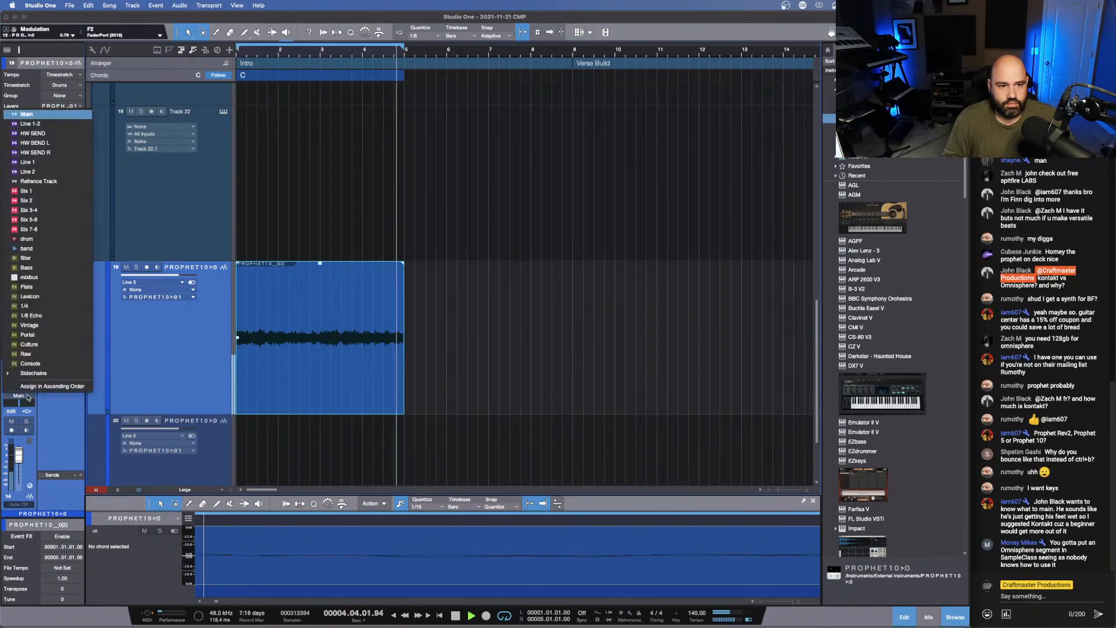
pyautogui.click(49, 248)
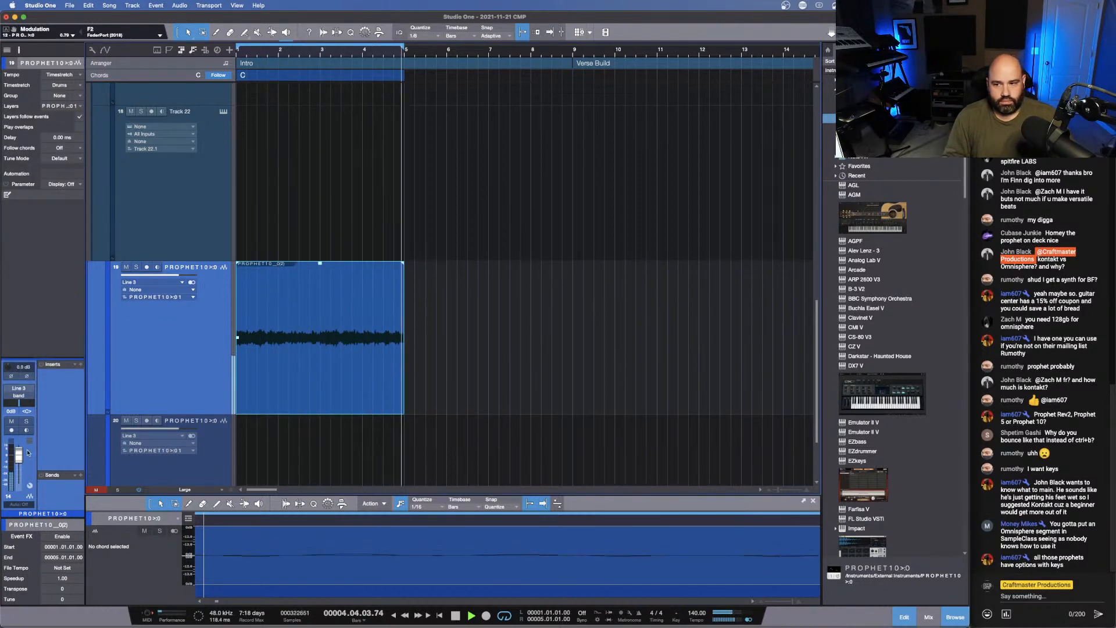
pyautogui.press('space')
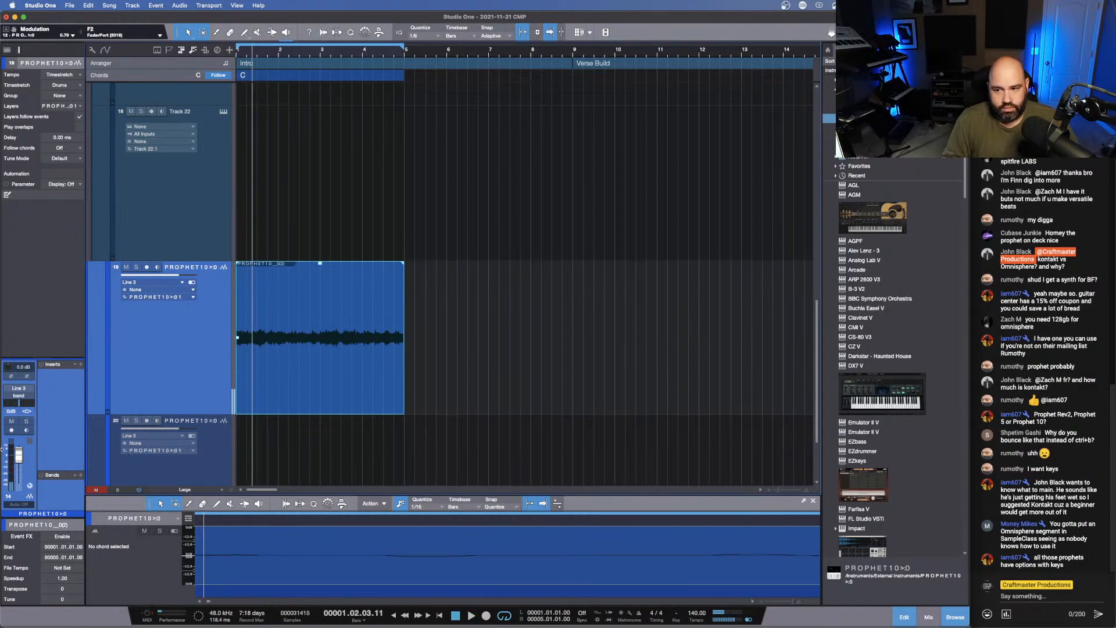
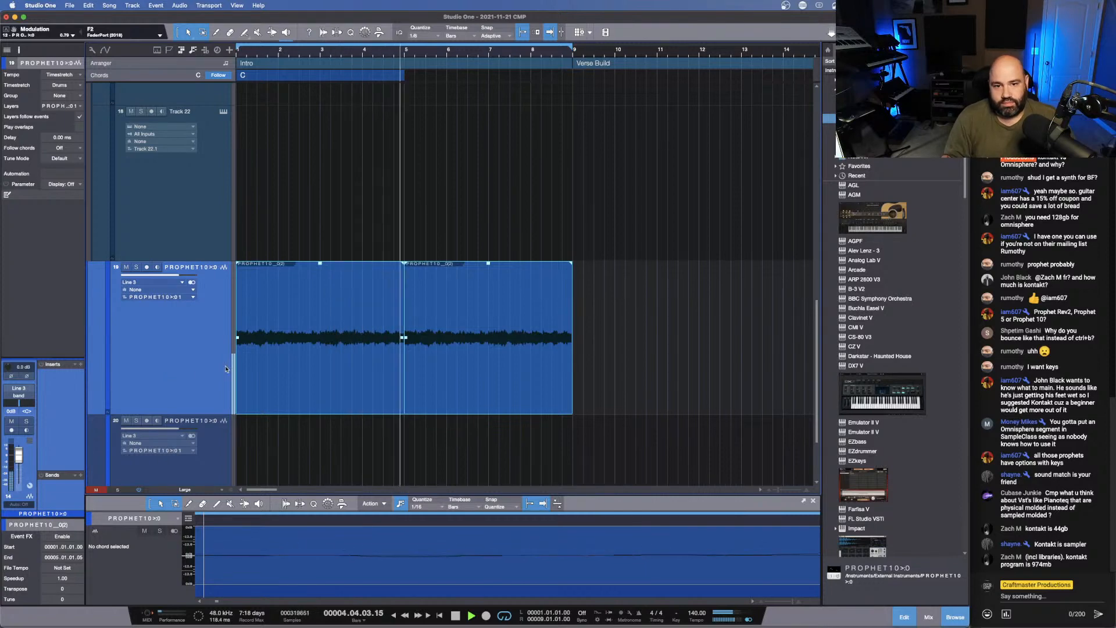
# - Insert soothe2 on the Prophet audio track and move its band 3 to about 2.5 kHz while the loop plays
pyautogui.press('space')
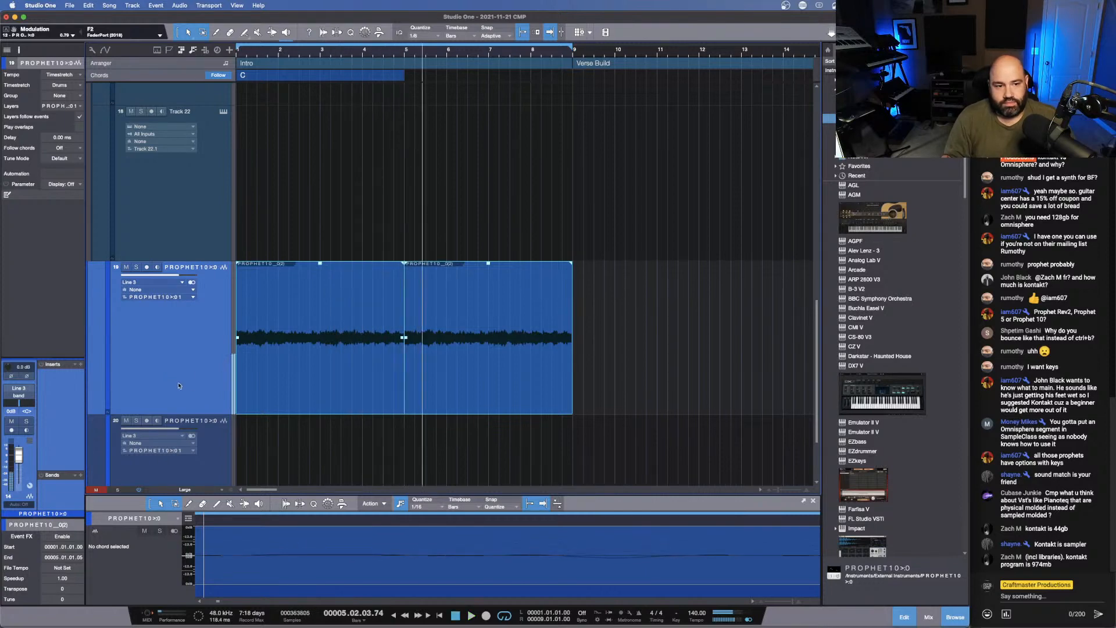
pyautogui.click(80, 365)
pyautogui.write('sooth')
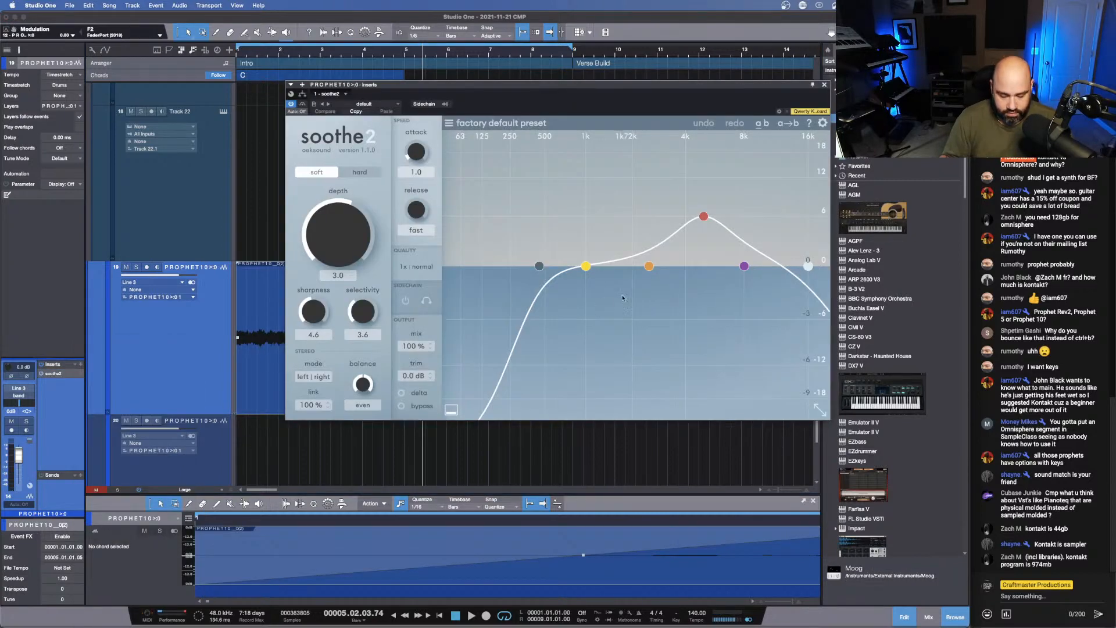
pyautogui.press('space')
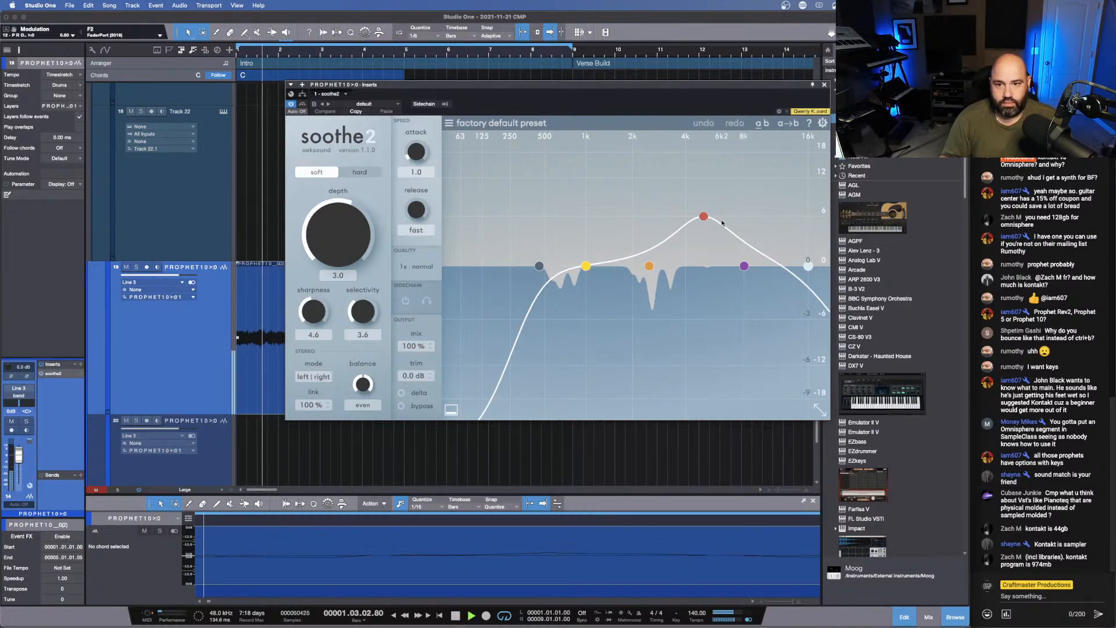
pyautogui.moveTo(711, 219); pyautogui.dragTo(656, 220)
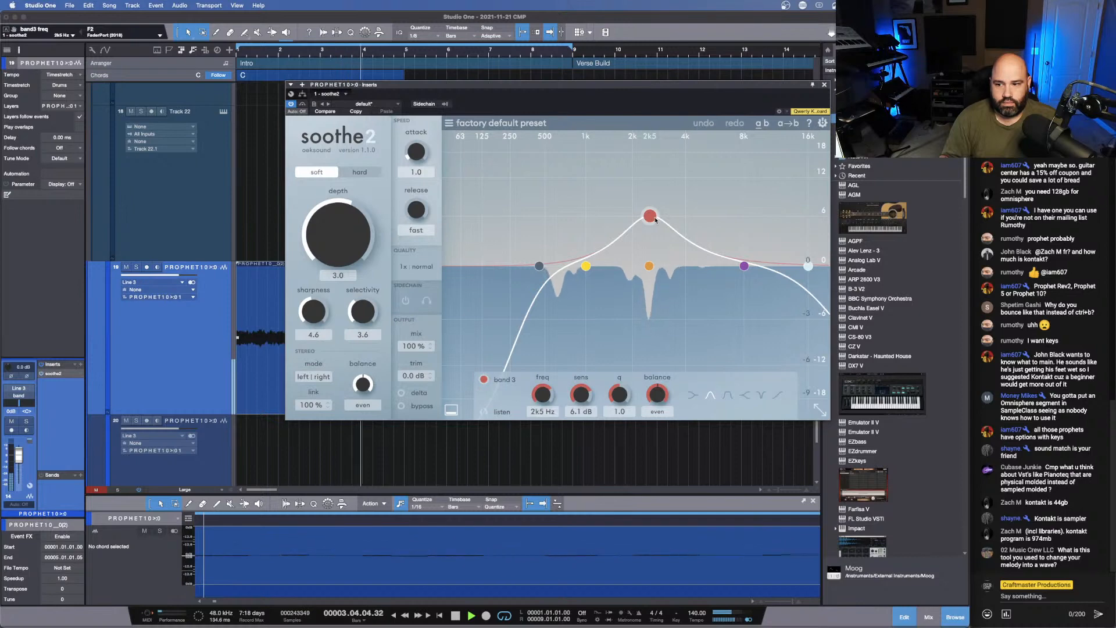
pyautogui.press('Escape')
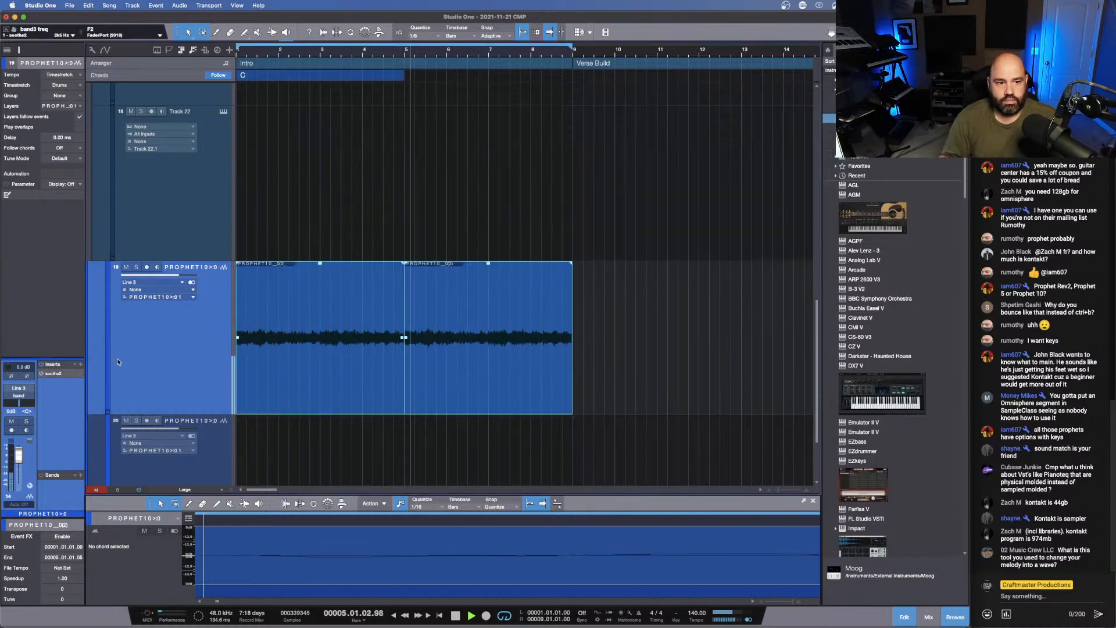
# - Add ValhallaRoom after soothe2 on the Prophet audio track and set its mix to 47.8%
pyautogui.click(80, 364)
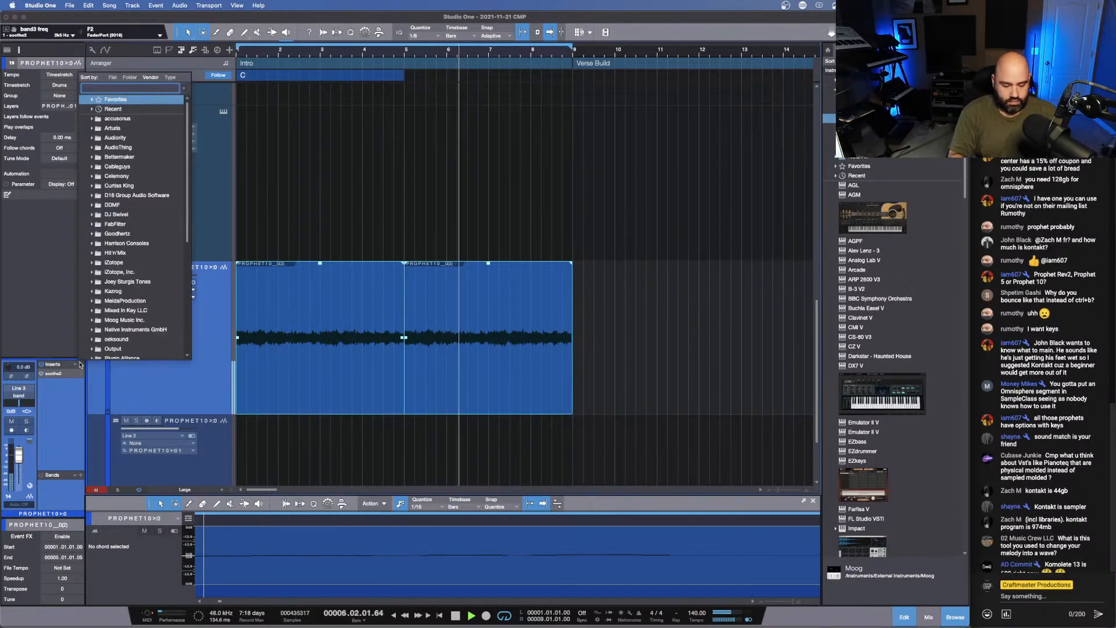
pyautogui.write('room')
pyautogui.press('Down')
pyautogui.press('Down')
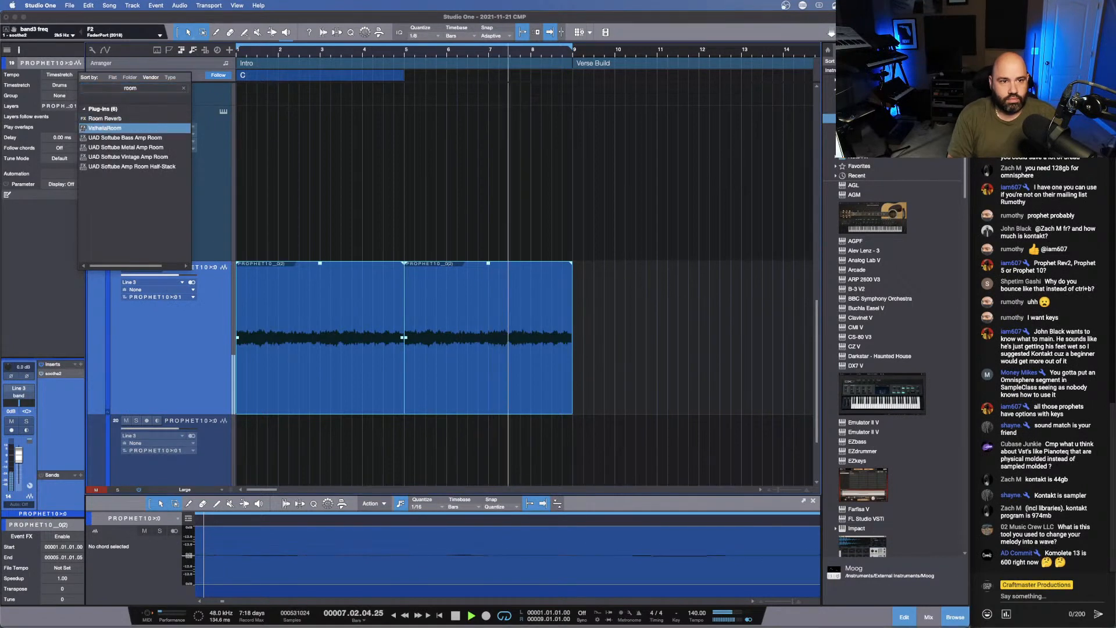
pyautogui.press('Up')
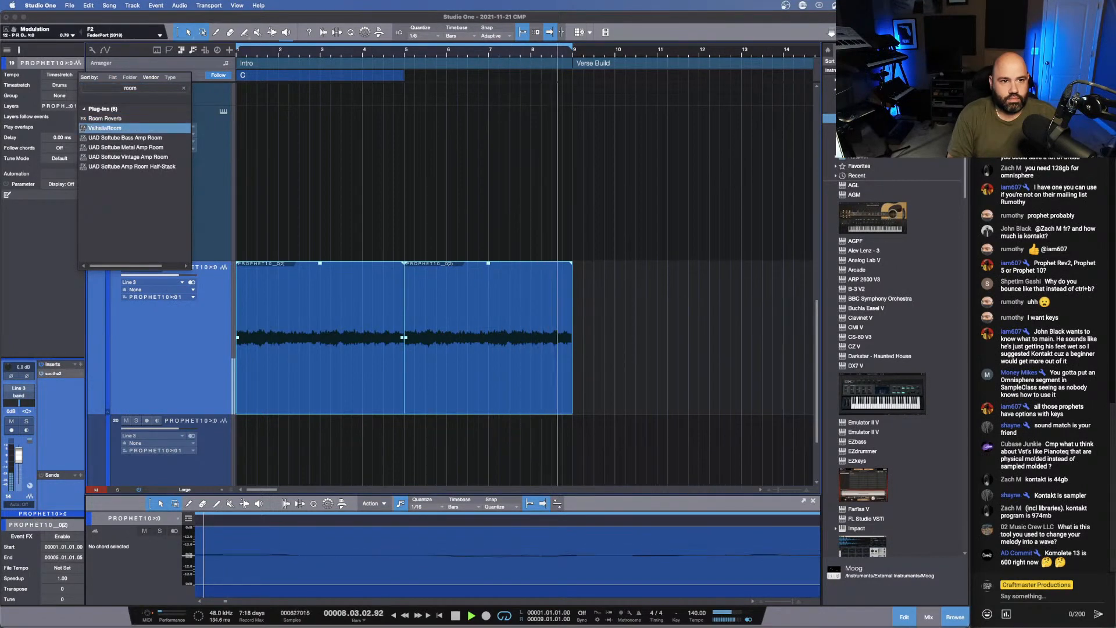
pyautogui.press('Return')
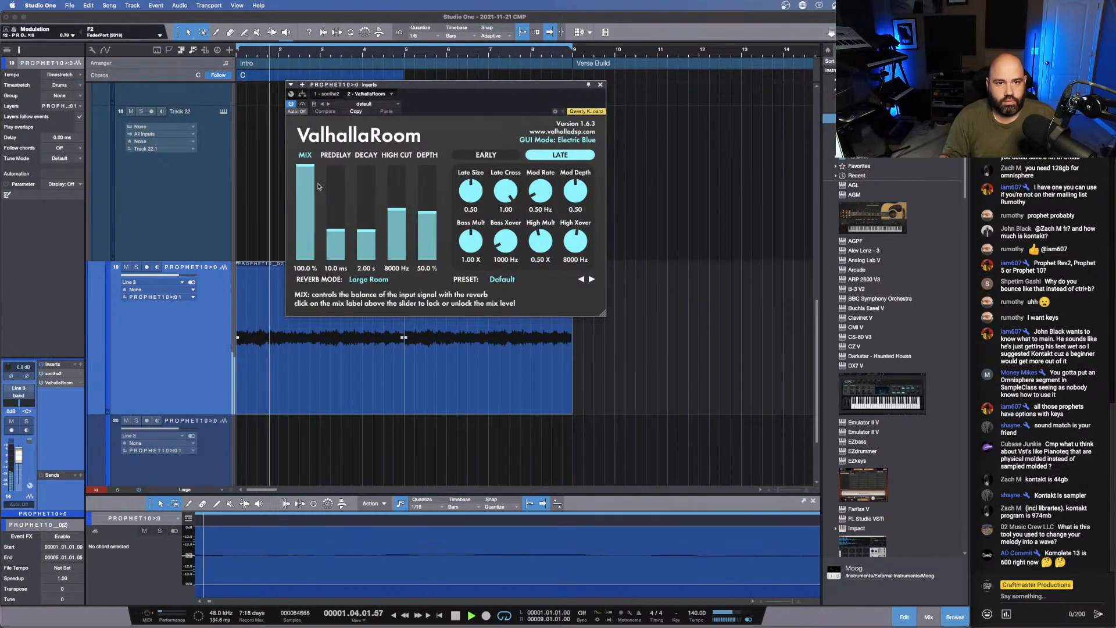
pyautogui.moveTo(306, 168); pyautogui.dragTo(302, 217)
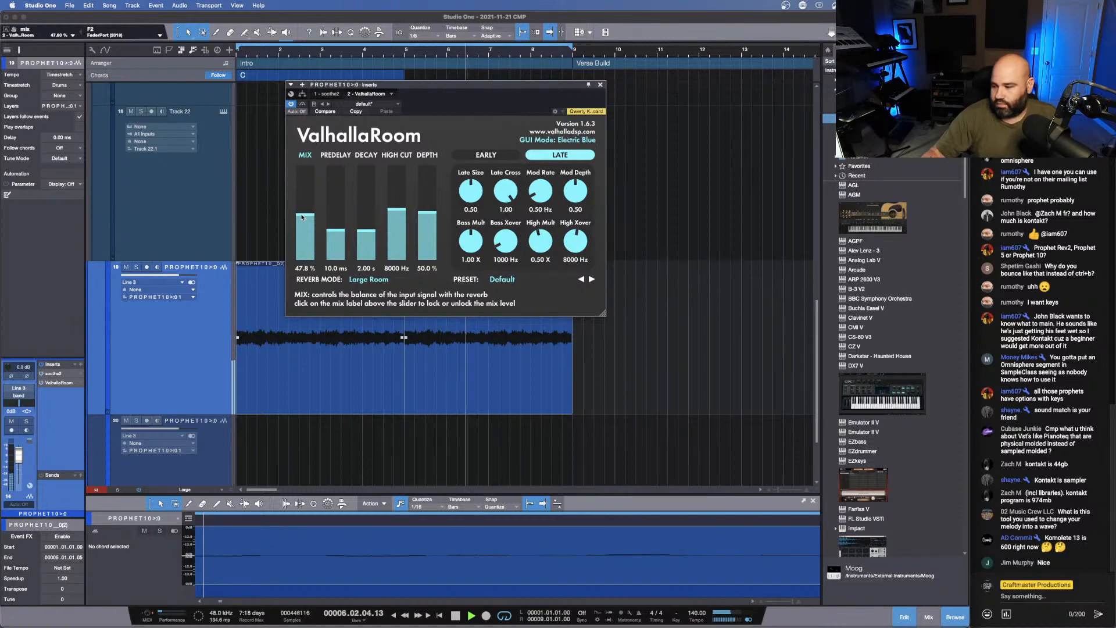
pyautogui.press('space')
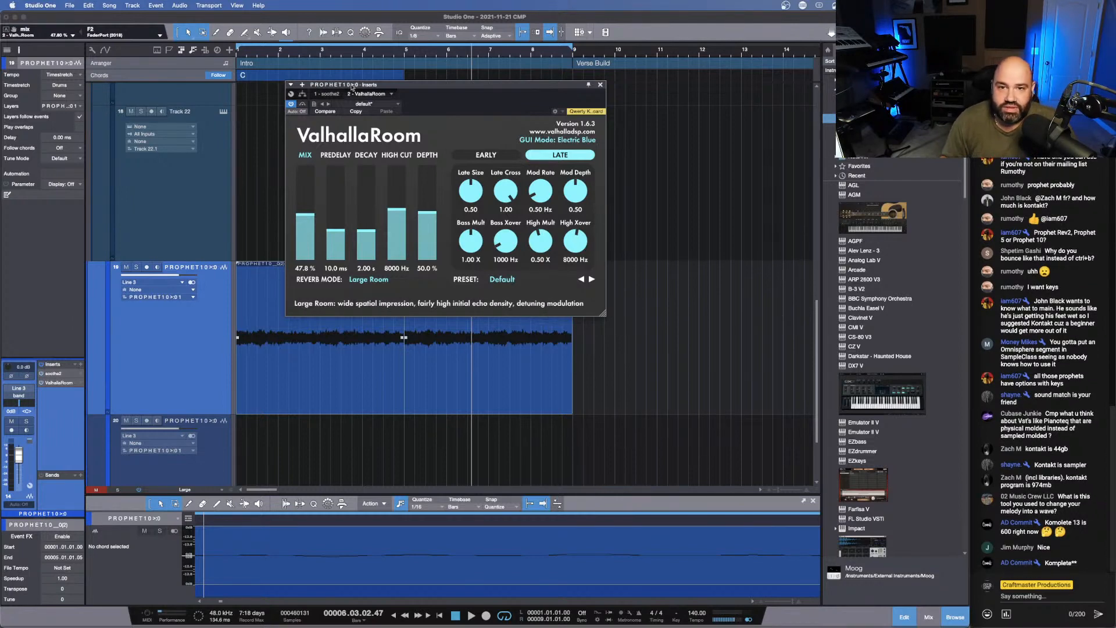
pyautogui.click(600, 84)
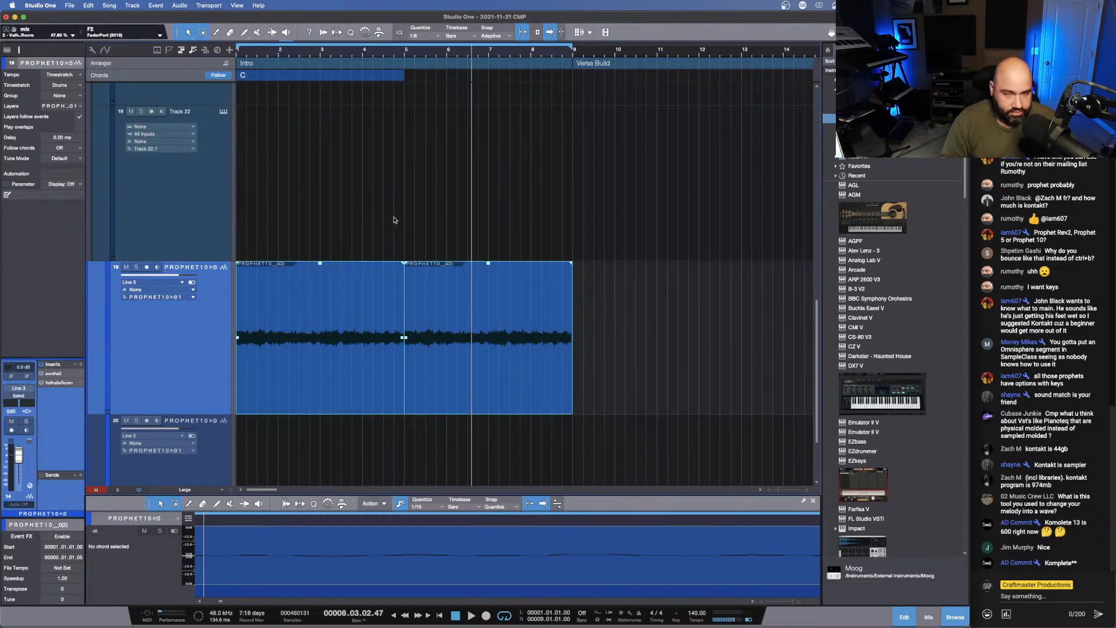
# - Look at the Bounce Selection command for the muted Prophet 10 instrument part and listen to the loop
pyautogui.scroll(-8, 393, 223)
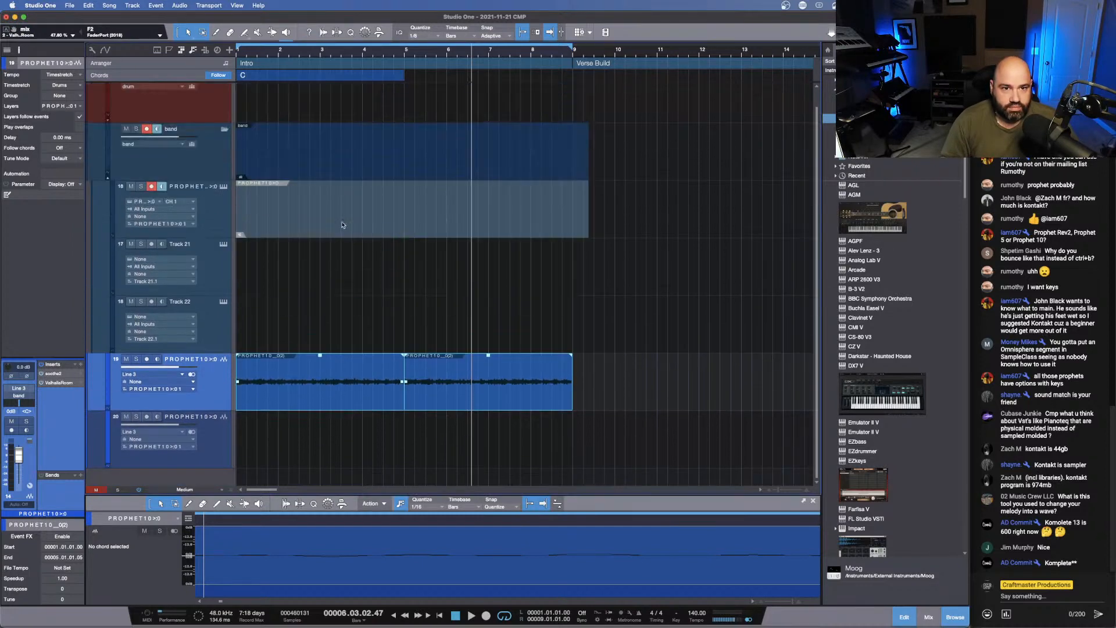
pyautogui.rightClick(342, 225)
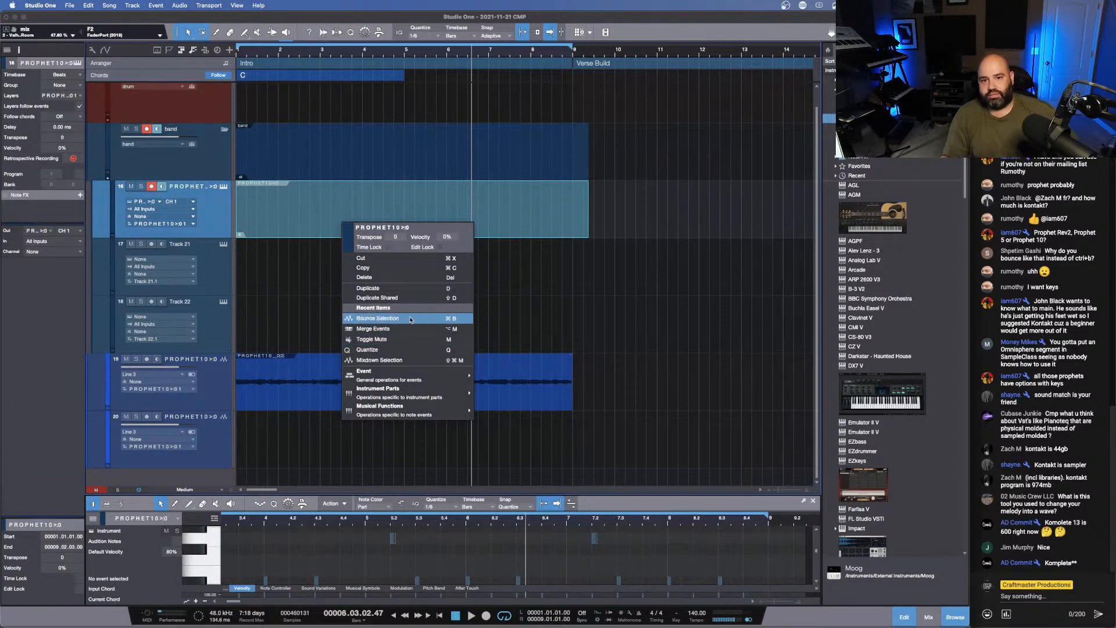
pyautogui.click(590, 216)
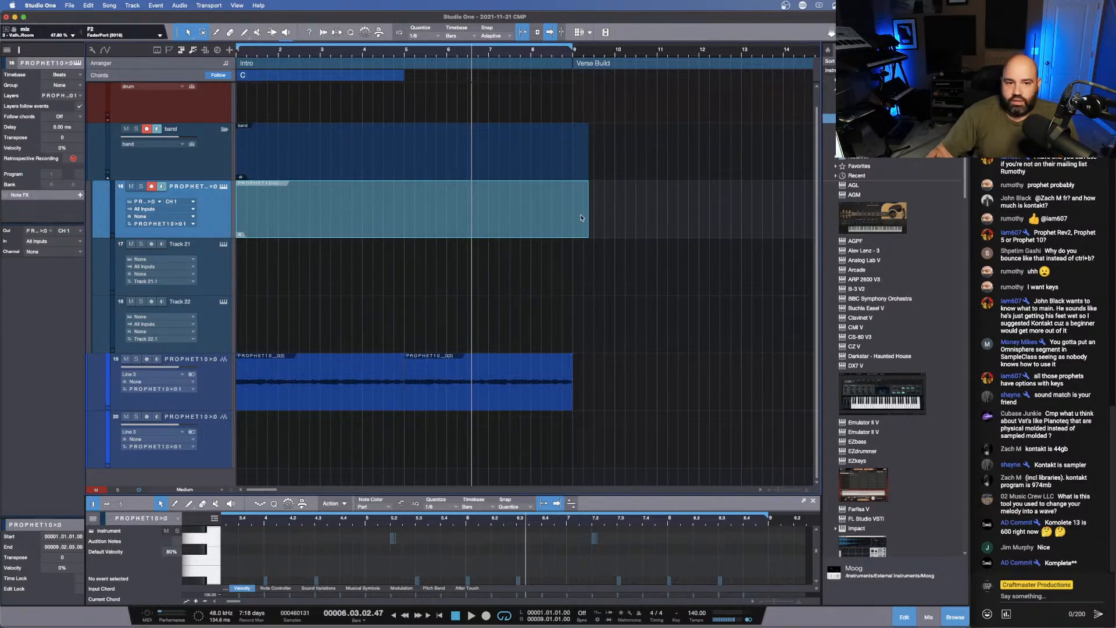
pyautogui.press('space')
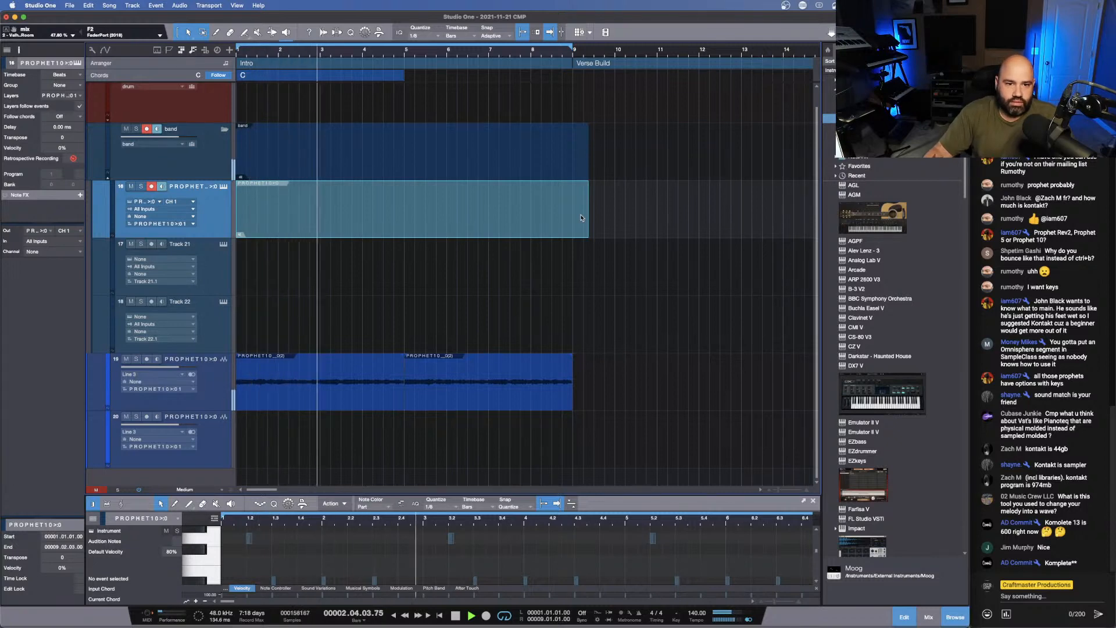
pyautogui.press('space')
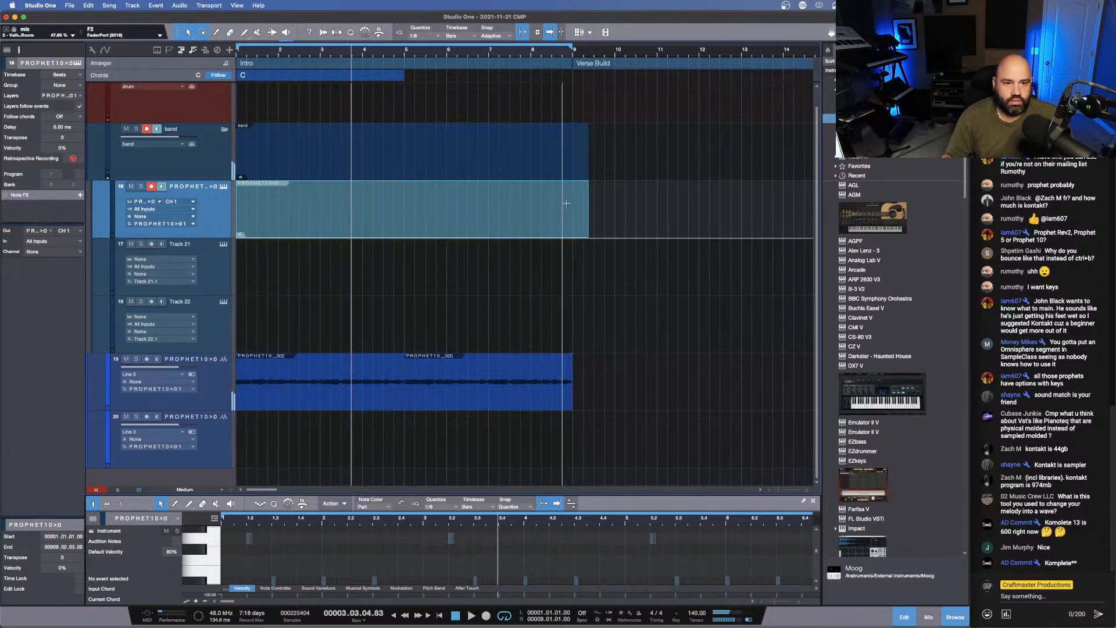
# - Add the Pro-Q 3 high-pass preset to the Prophet audio track and raise its cutoff to about 460 Hz during playback
pyautogui.click(214, 396)
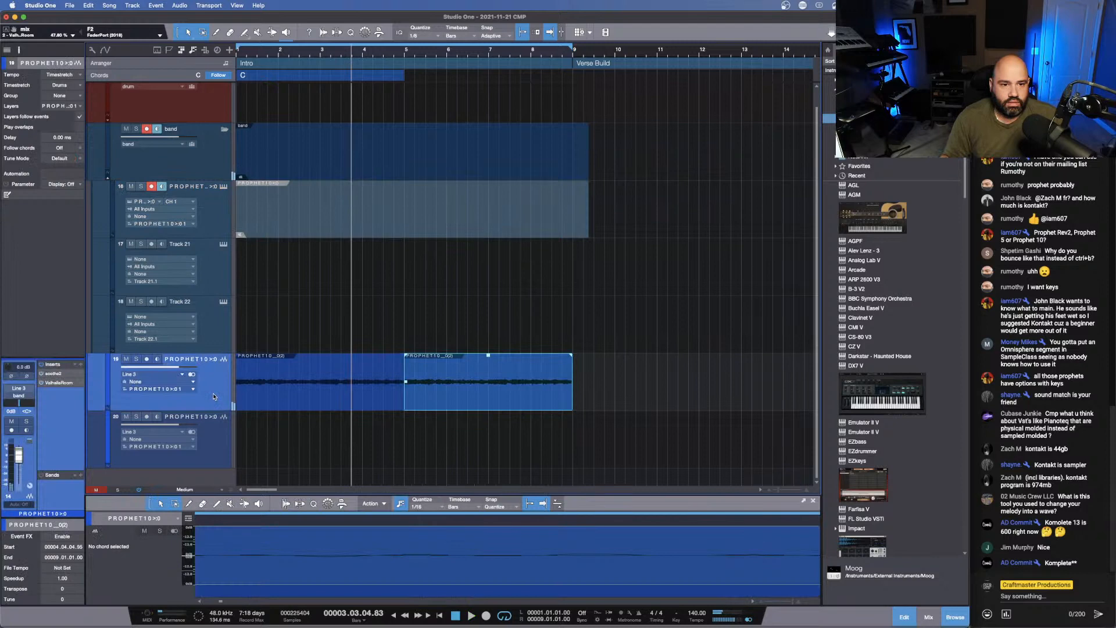
pyautogui.click(82, 366)
pyautogui.click(82, 409)
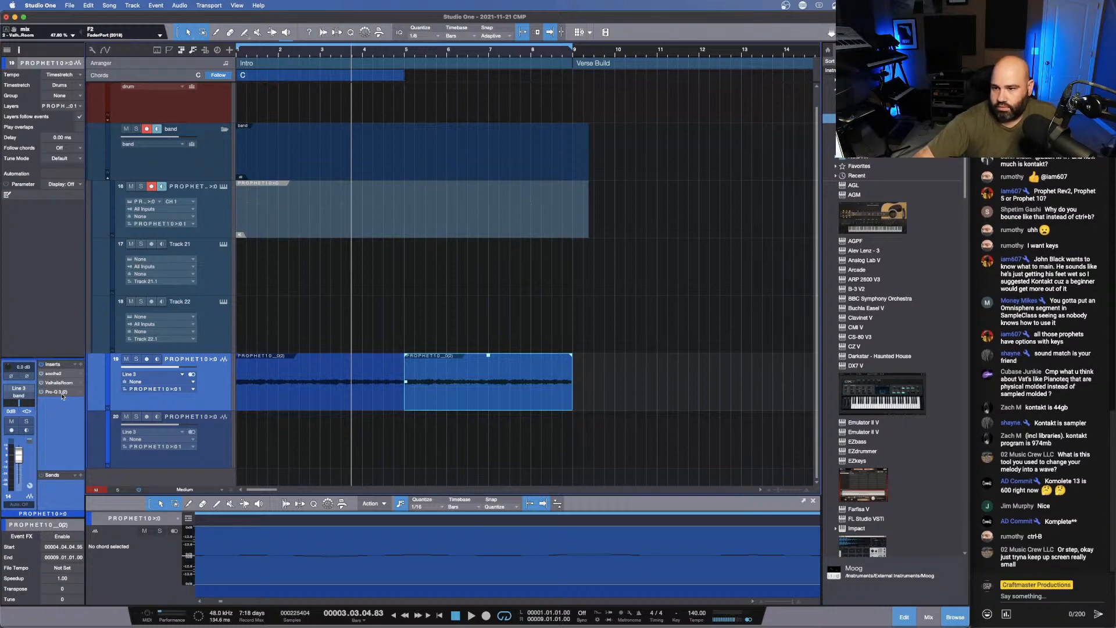
pyautogui.press('space')
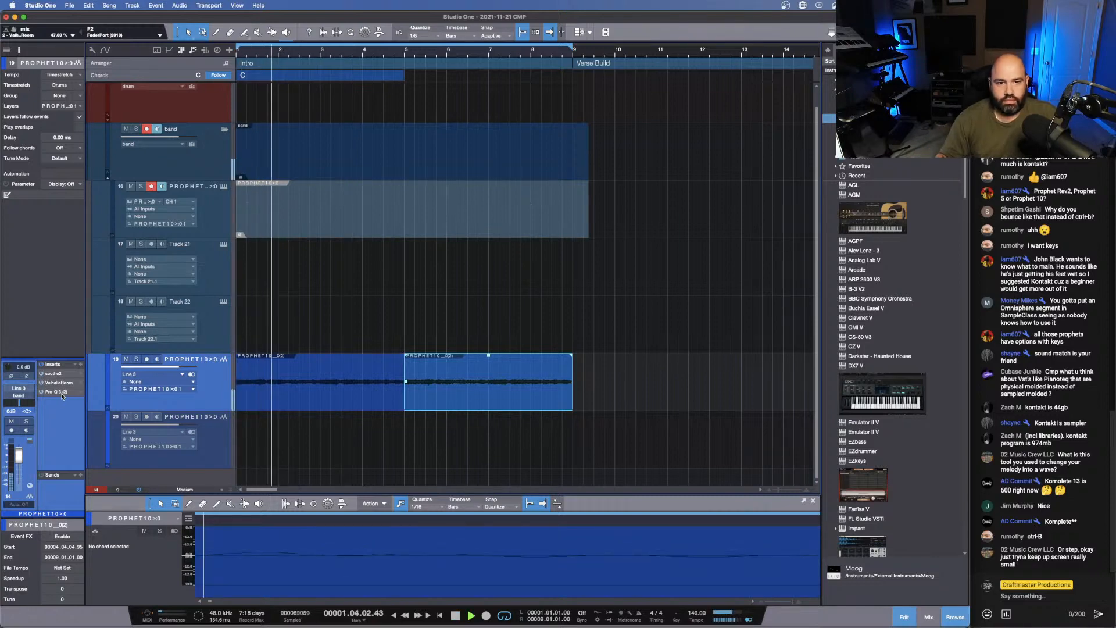
pyautogui.click(57, 391)
pyautogui.moveTo(388, 200)
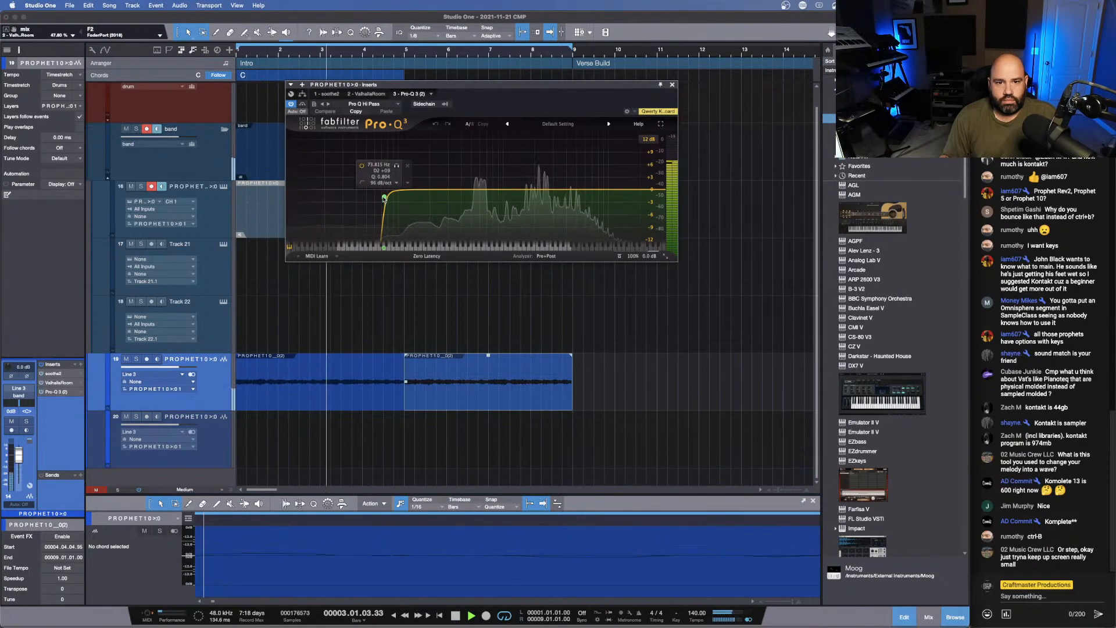
pyautogui.moveTo(387, 200); pyautogui.dragTo(467, 200)
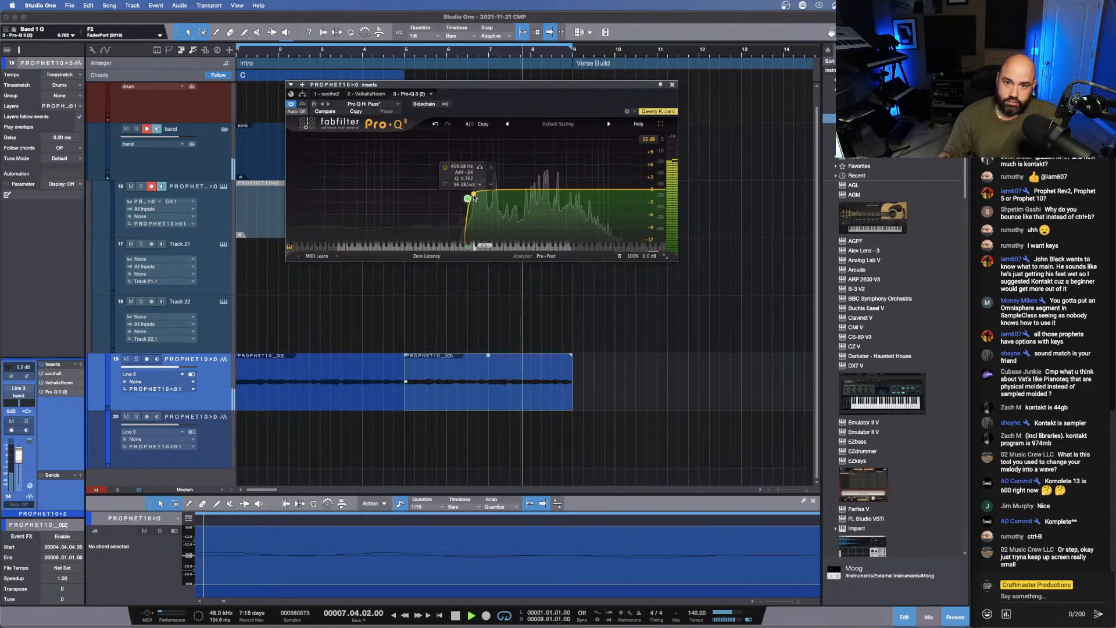
pyautogui.click(673, 85)
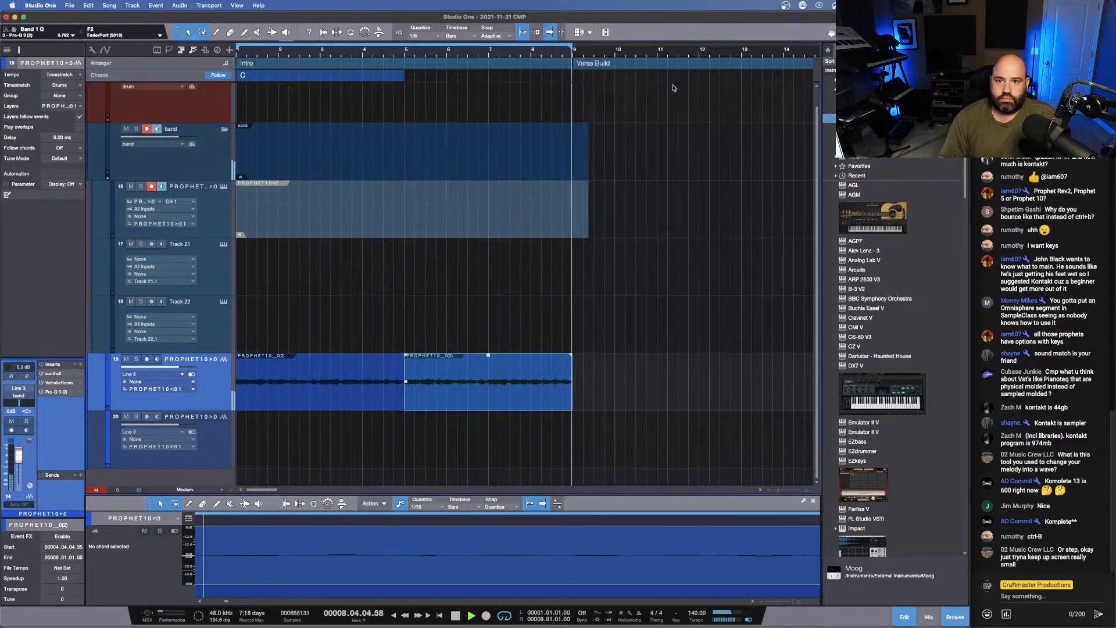
pyautogui.press('space')
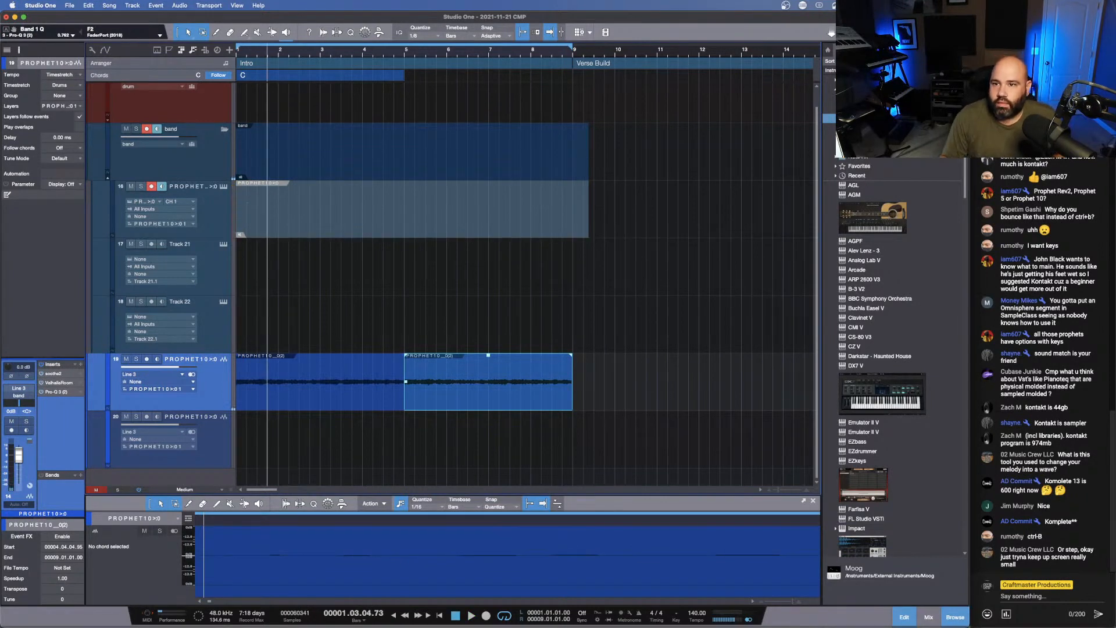
# - Load Prophet X onto Track 21, arm it and record an eight-bar part from bar 1 over the looped Prophet audio
pyautogui.moveTo(860, 127); pyautogui.dragTo(179, 272)
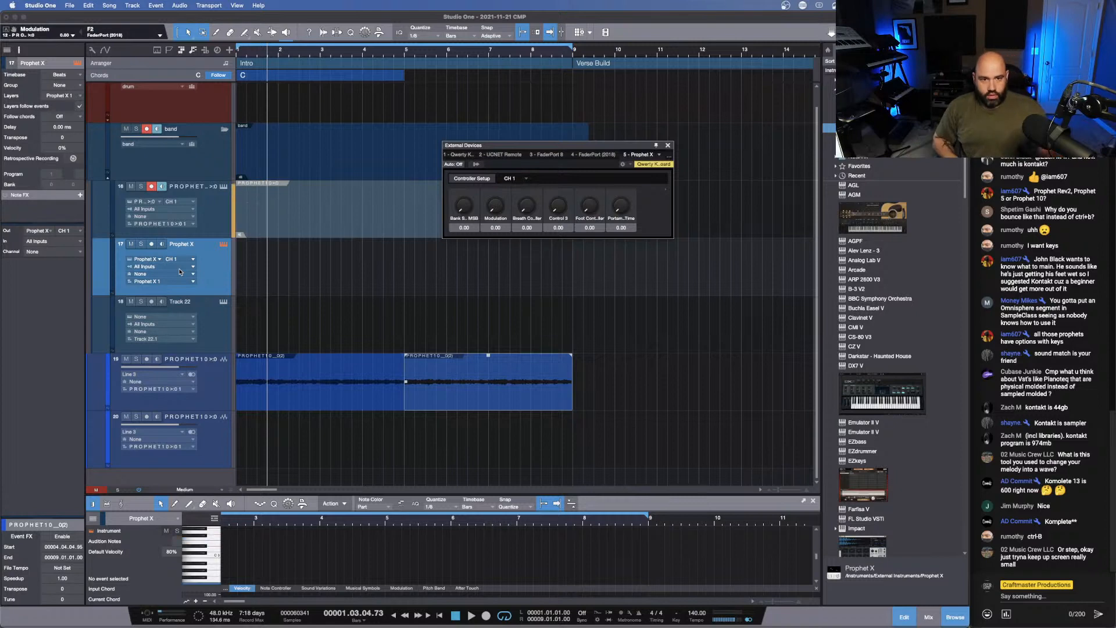
pyautogui.click(214, 281)
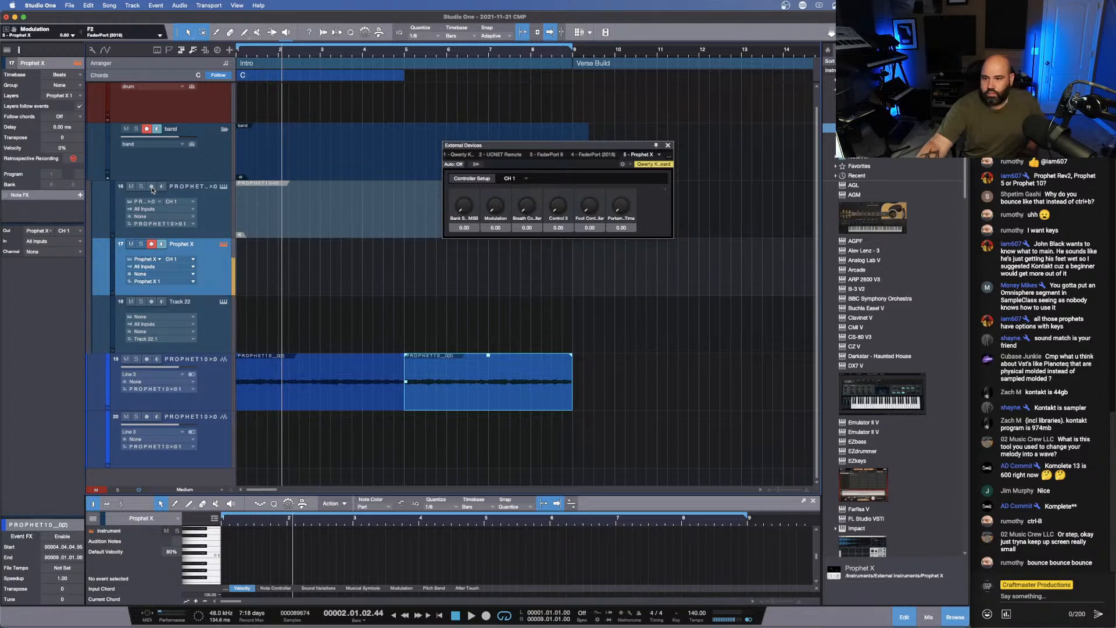
pyautogui.press(',')
pyautogui.press('space')
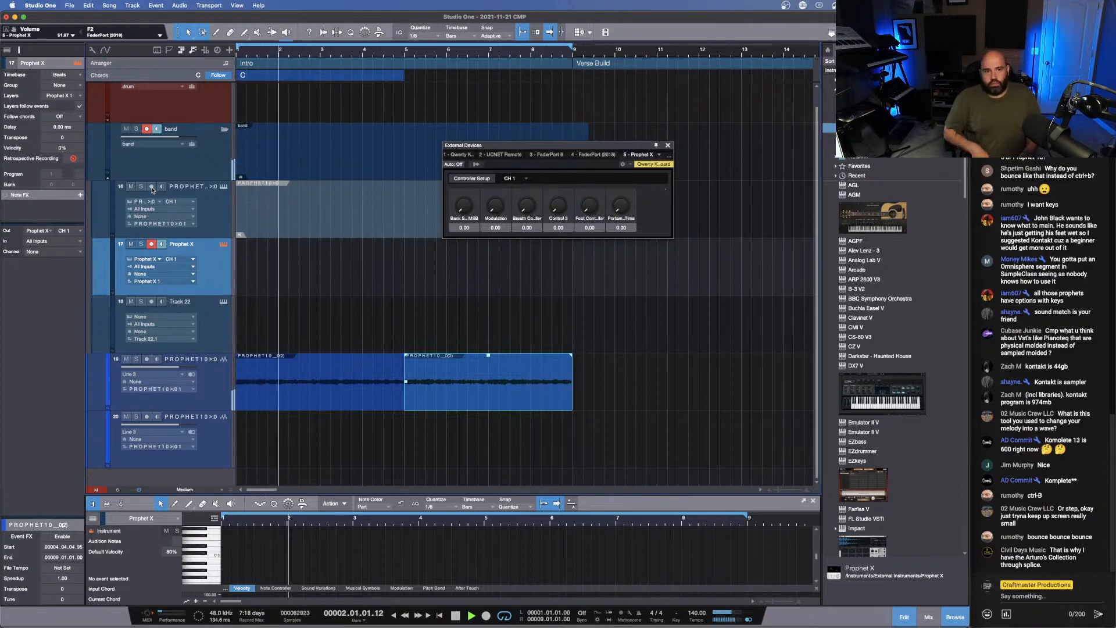
pyautogui.press('space')
pyautogui.press('KP_Multiply')
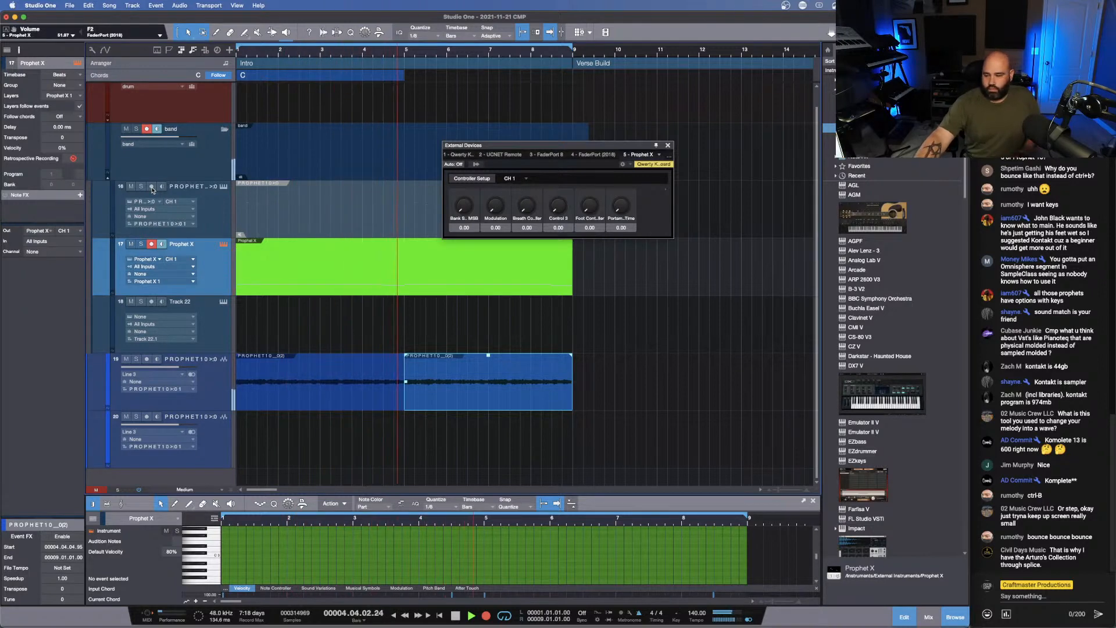
pyautogui.press('space')
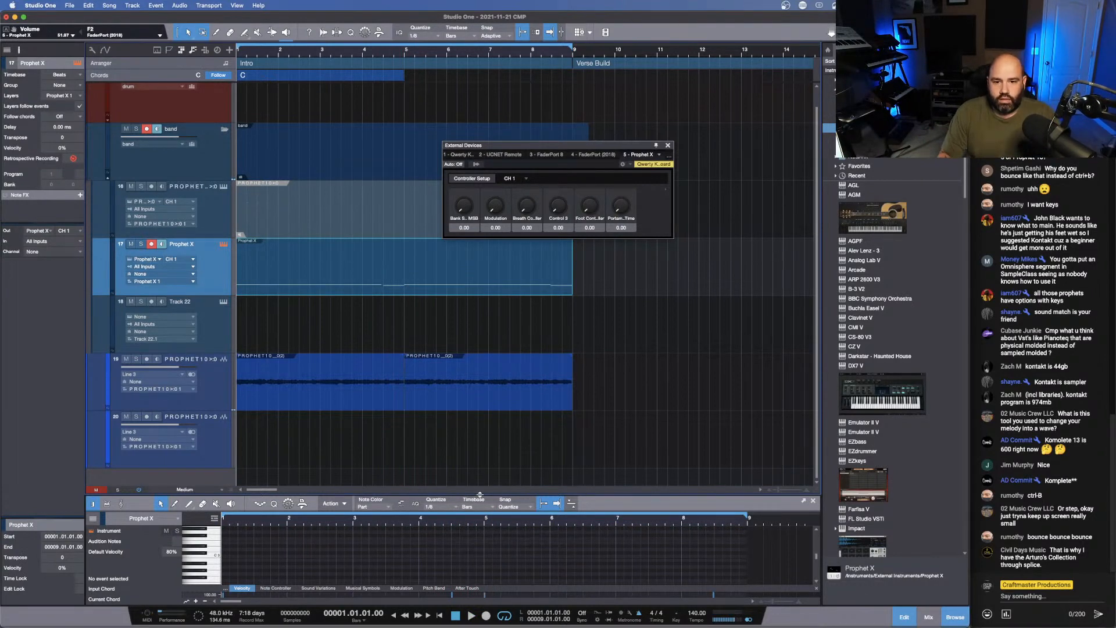
# - Enlarge the note editor, select all the recorded Prophet X notes and play the part back with the loop
pyautogui.moveTo(480, 495); pyautogui.dragTo(525, 280)
pyautogui.scroll(-5, 515, 461)
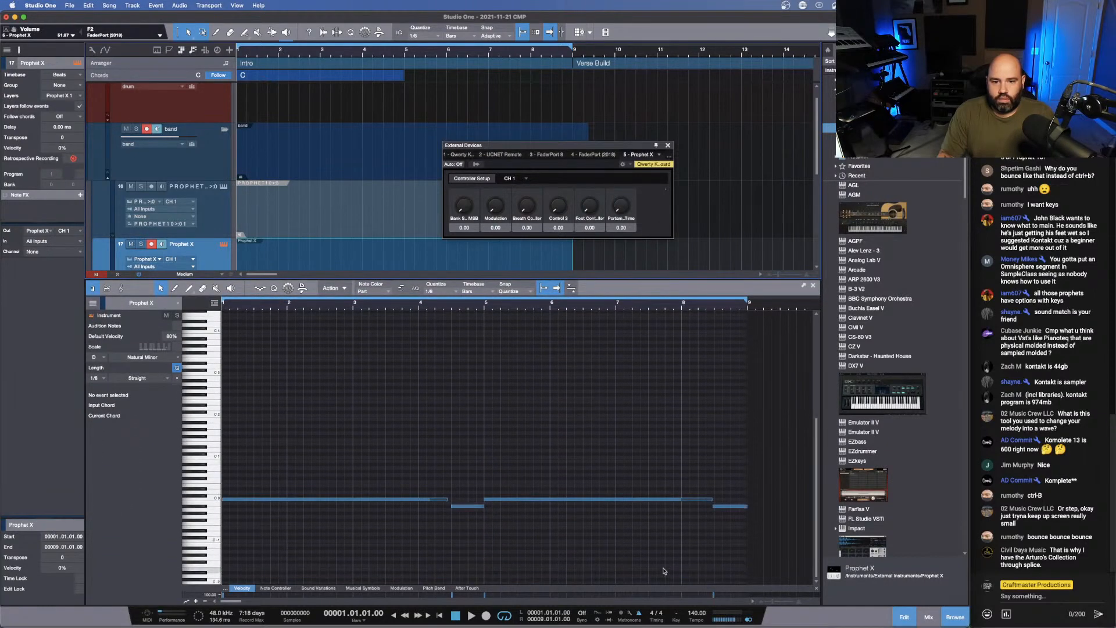
pyautogui.moveTo(731, 549); pyautogui.dragTo(336, 459)
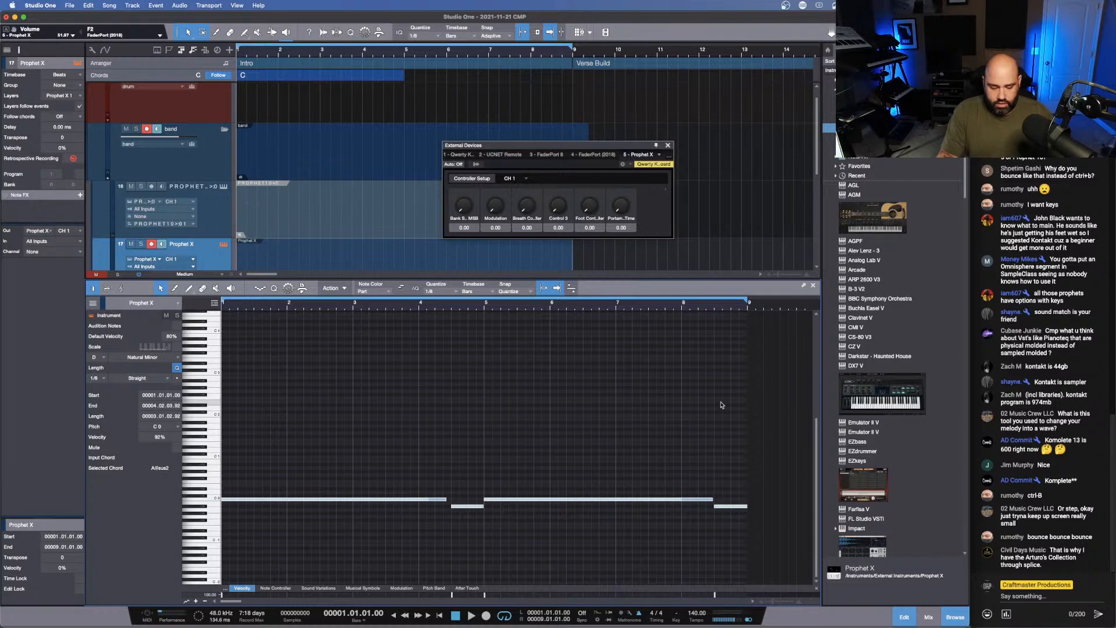
pyautogui.press('space')
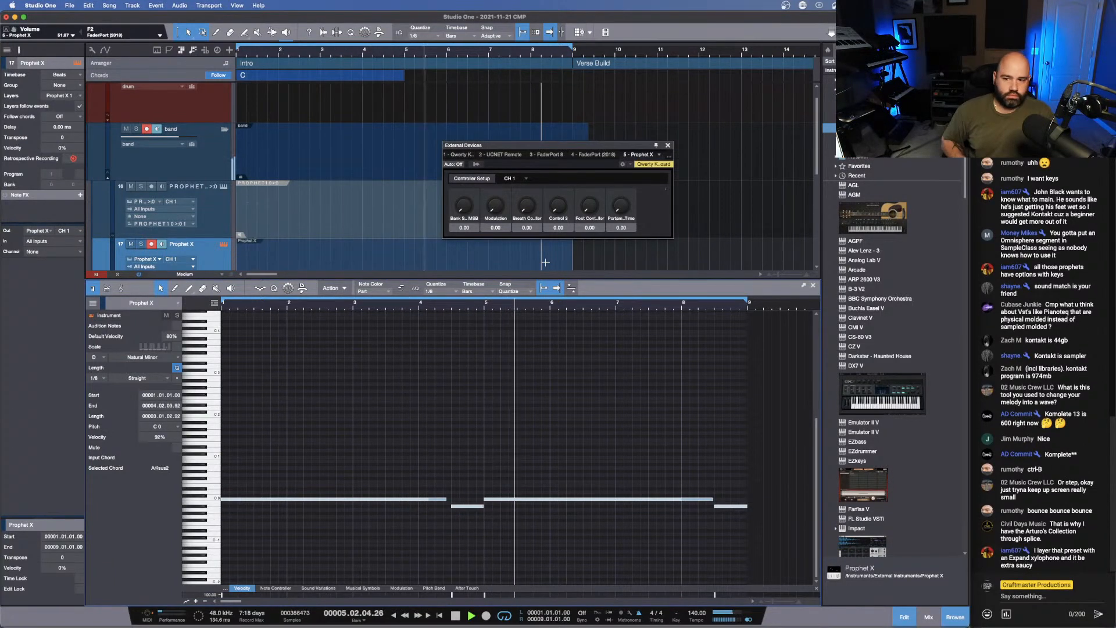
pyautogui.press('space')
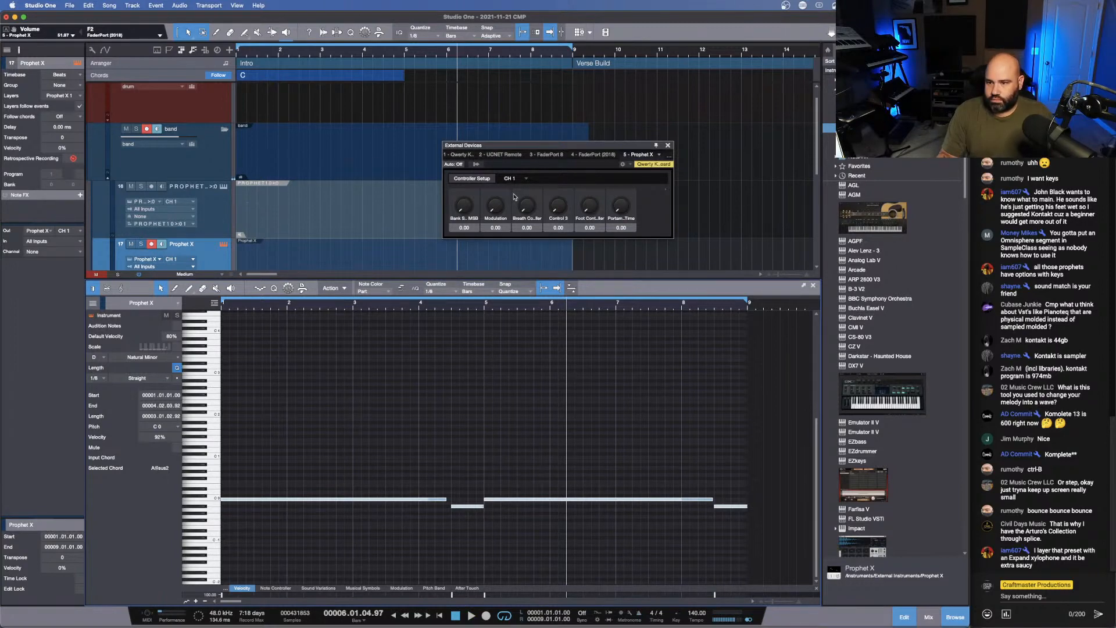
# - Close the External Devices window and shrink the note editor to make room for the arrangement
pyautogui.click(668, 146)
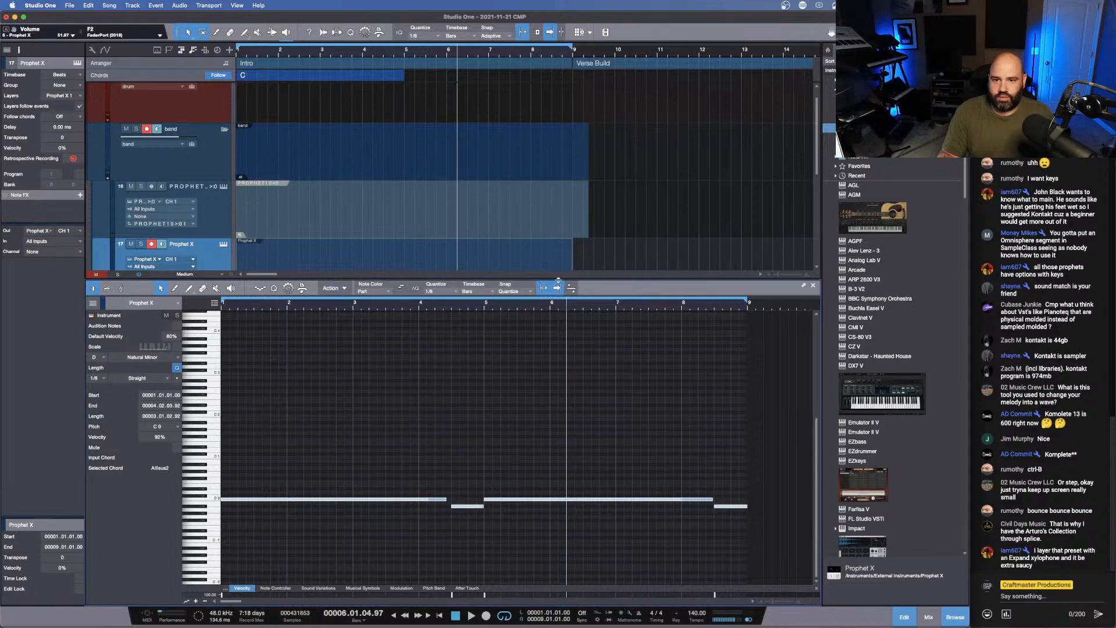
pyautogui.moveTo(558, 281); pyautogui.dragTo(557, 404)
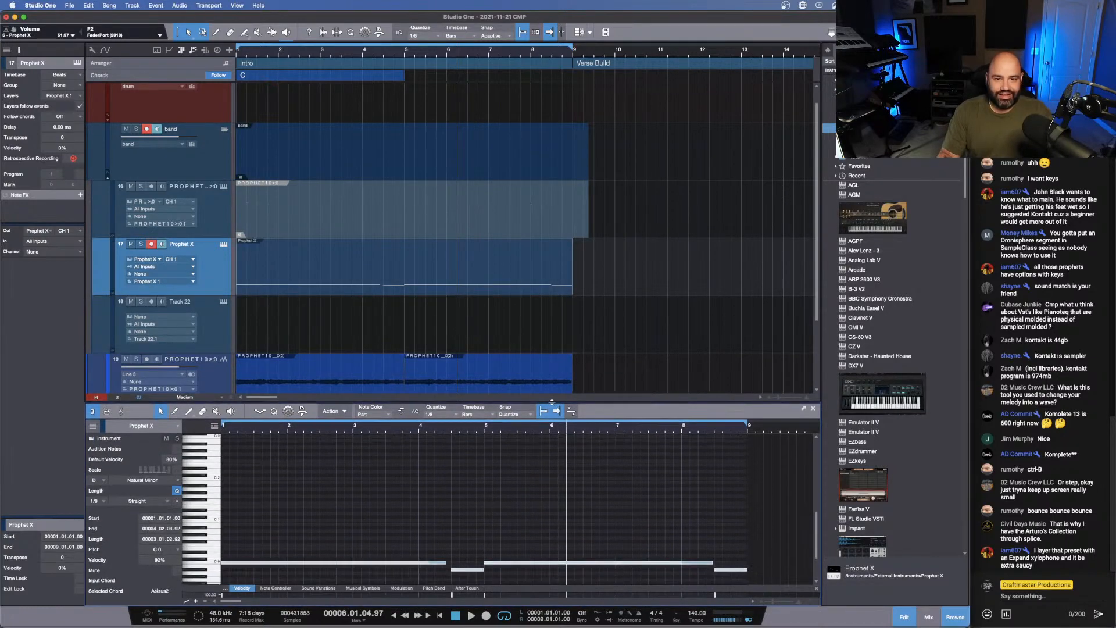
# - Extend the Prophet X part to 9.3 and bounce that track to audio with Line 3-4 as the record input
pyautogui.moveTo(575, 258); pyautogui.dragTo(594, 258)
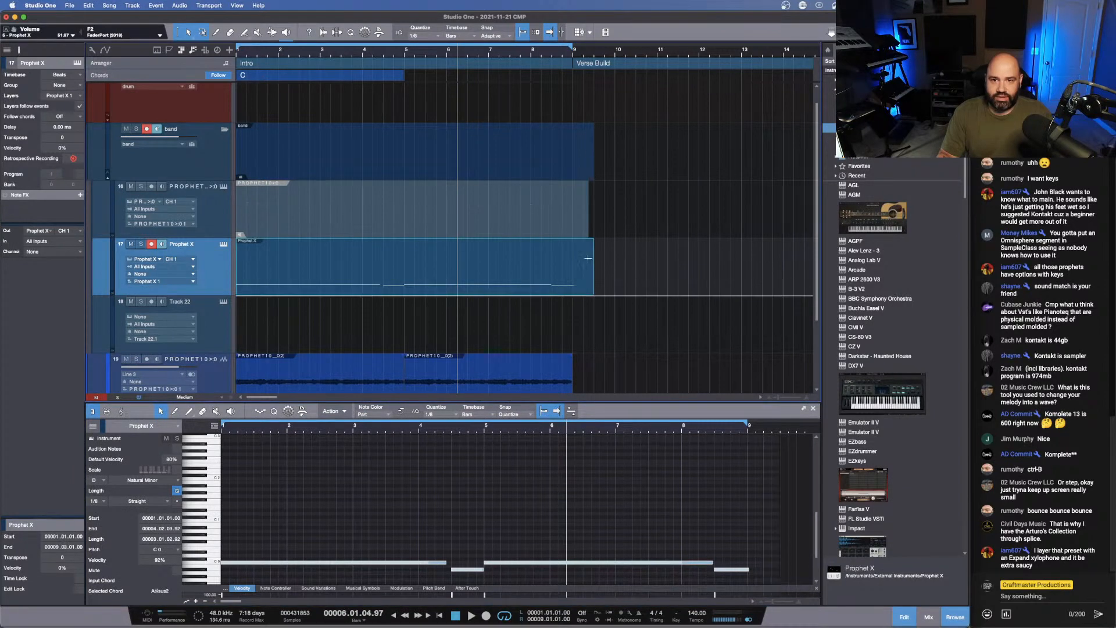
pyautogui.press('super+b')
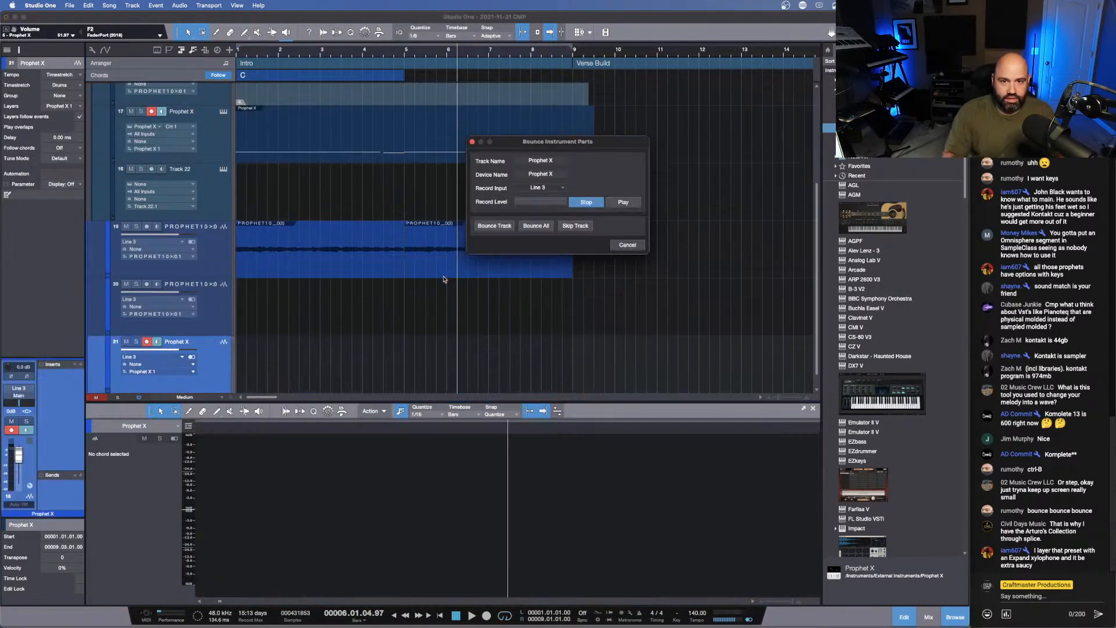
pyautogui.click(552, 188)
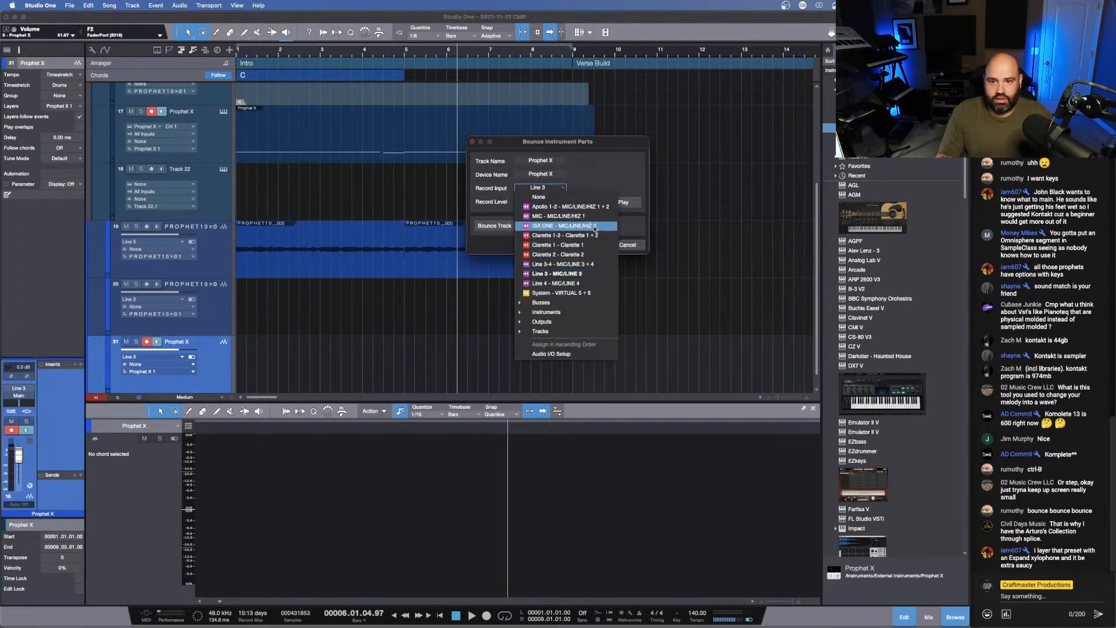
pyautogui.click(601, 266)
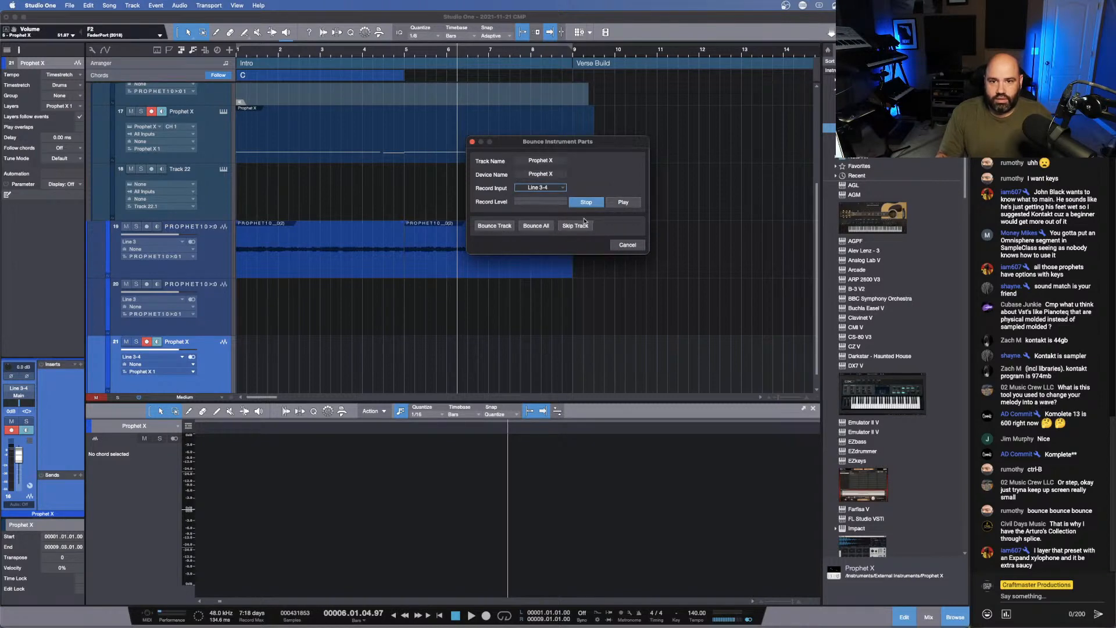
pyautogui.click(495, 226)
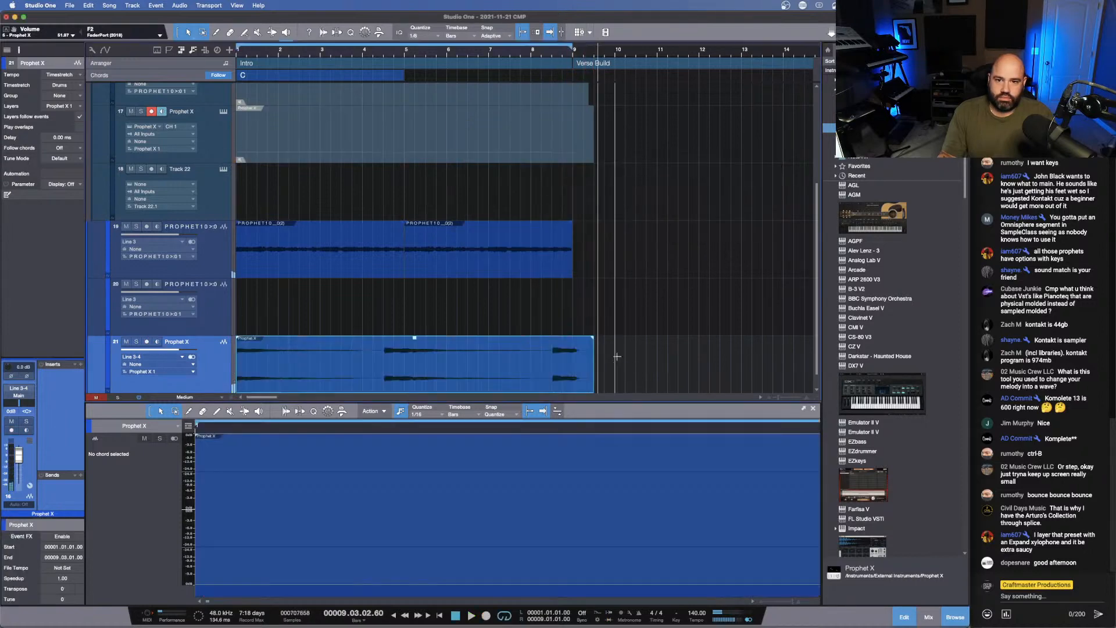
# - Trim the bounced Prophet X audio to end at bar 9 and give it a very short fade-out
pyautogui.moveTo(593, 365); pyautogui.dragTo(572, 361)
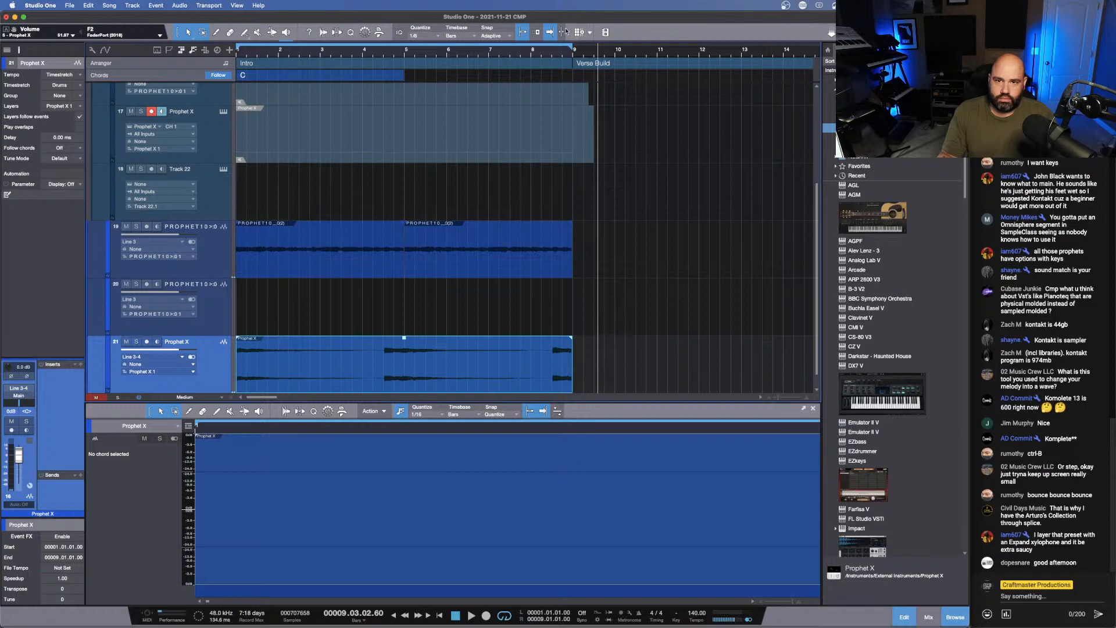
pyautogui.moveTo(570, 54); pyautogui.dragTo(546, 110)
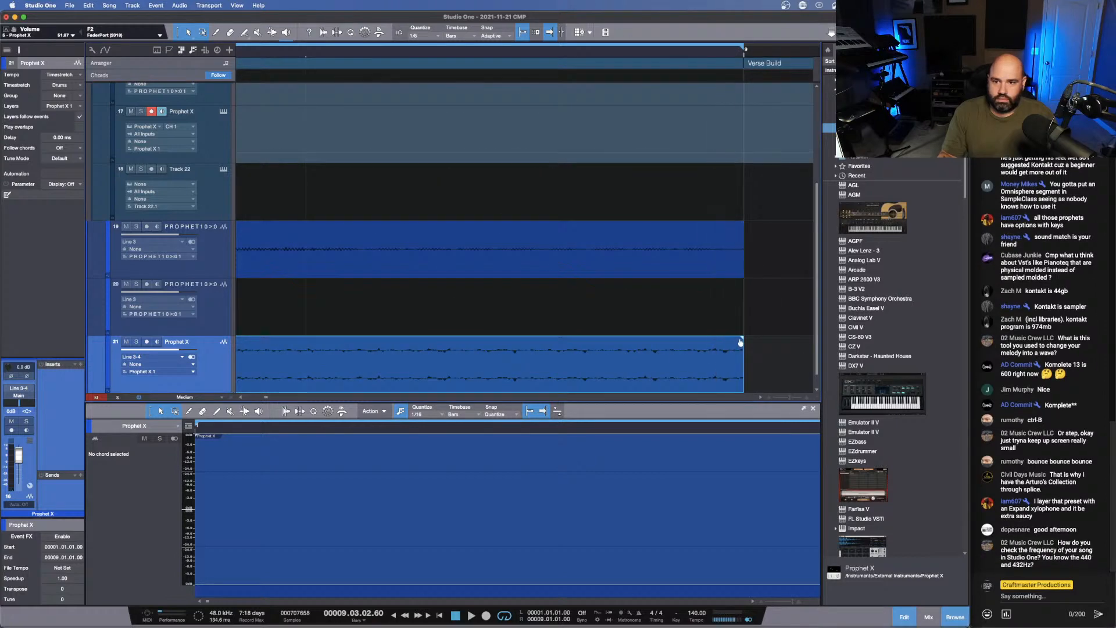
pyautogui.moveTo(742, 340); pyautogui.dragTo(741, 340)
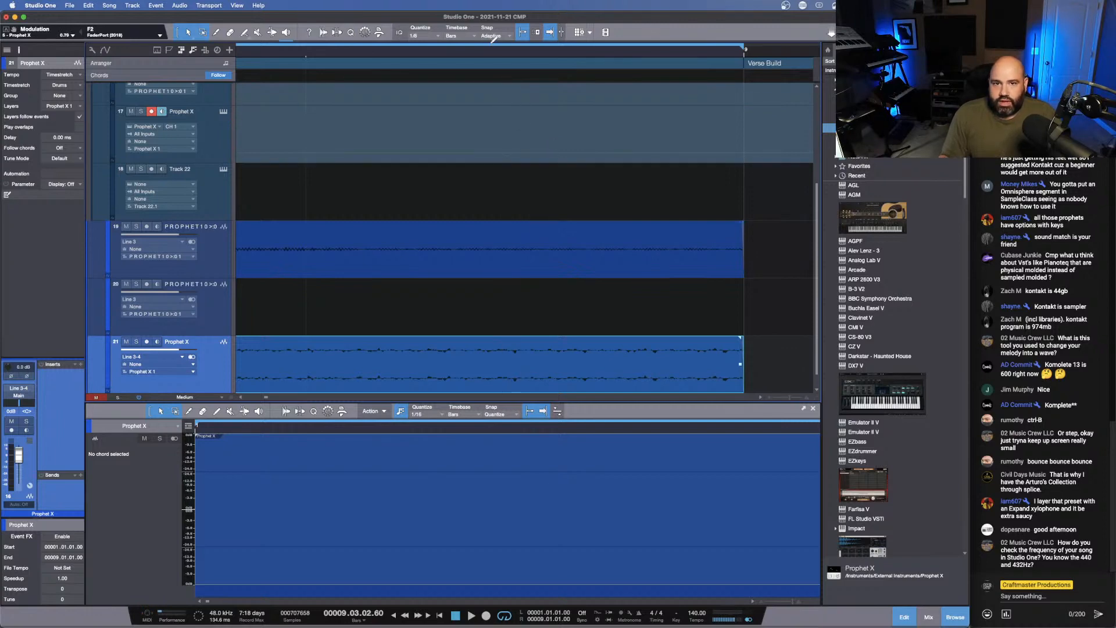
# - Shorten the muted Prophet X and Prophet 10 instrument parts to end at bar 9
pyautogui.moveTo(493, 52); pyautogui.dragTo(537, 2)
pyautogui.moveTo(586, 153); pyautogui.dragTo(541, 153)
pyautogui.moveTo(574, 96); pyautogui.dragTo(543, 97)
# - Slip the audio inside the bounced Prophet X event slightly earlier, keeping the event's start at bar 1
pyautogui.hscroll(-5, 465, 371)
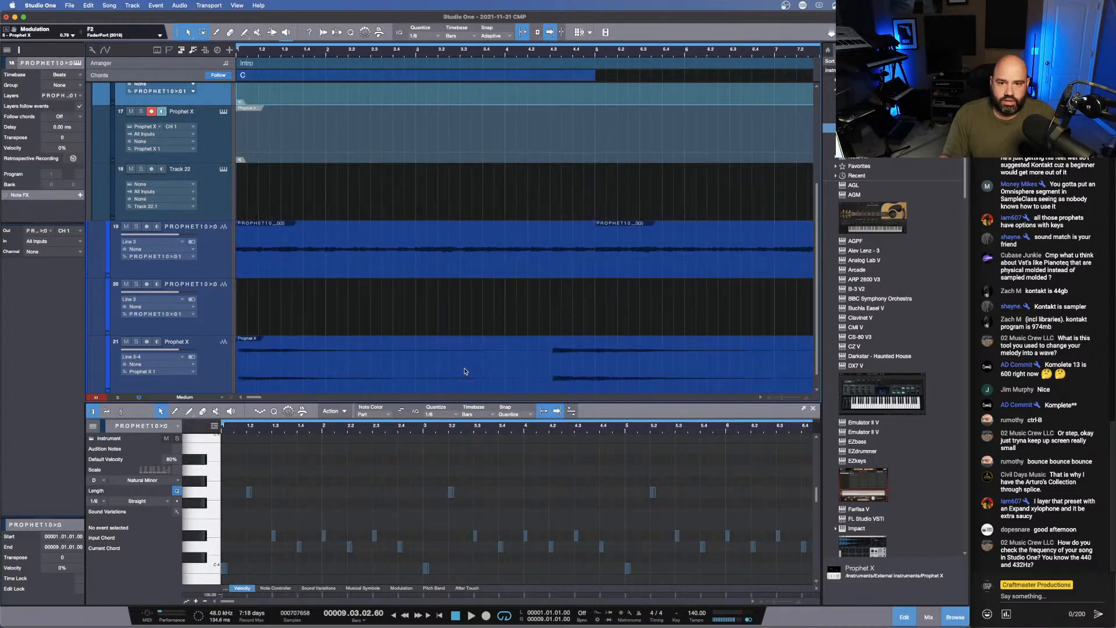
pyautogui.click(263, 369)
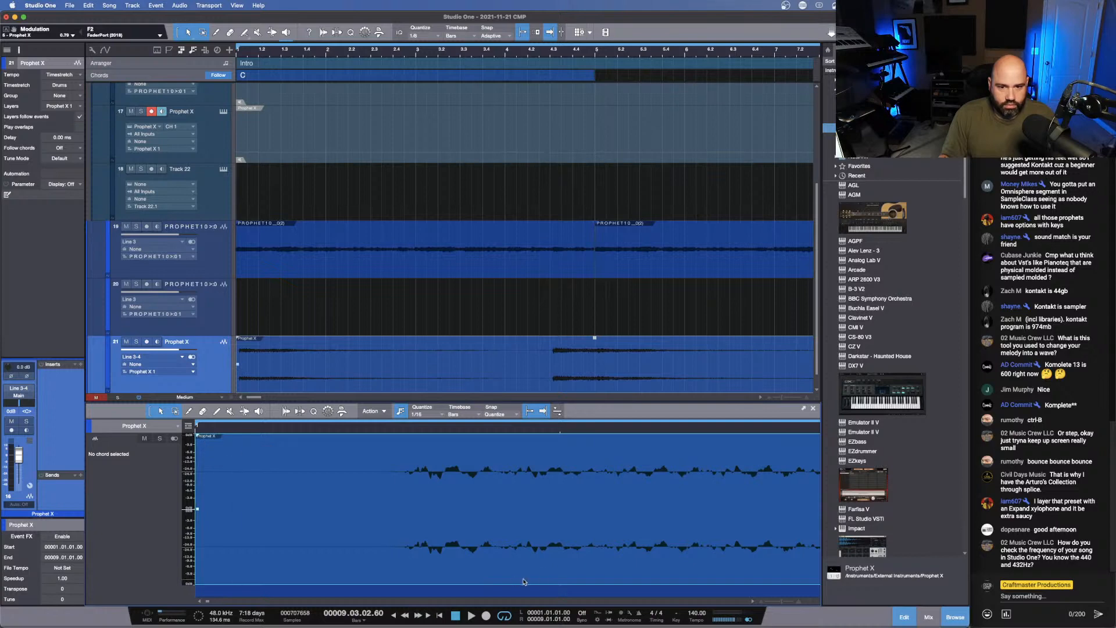
pyautogui.moveTo(469, 555); pyautogui.dragTo(424, 557)
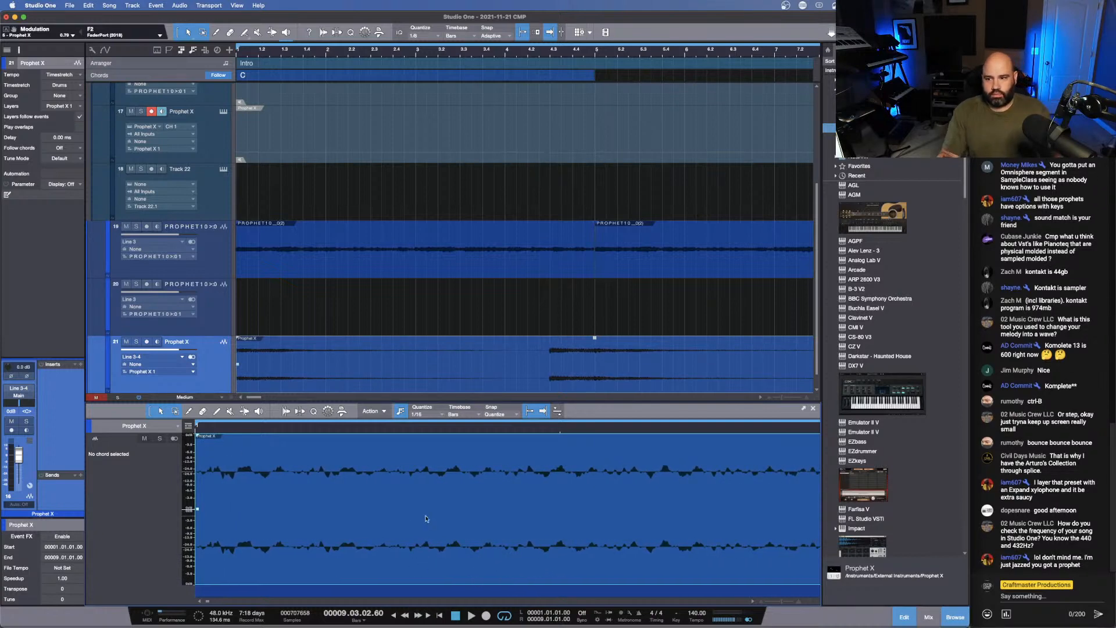
# - Play the bounced Prophet X audio with the loop and inspect its note onset closely around 4.3
pyautogui.press('space')
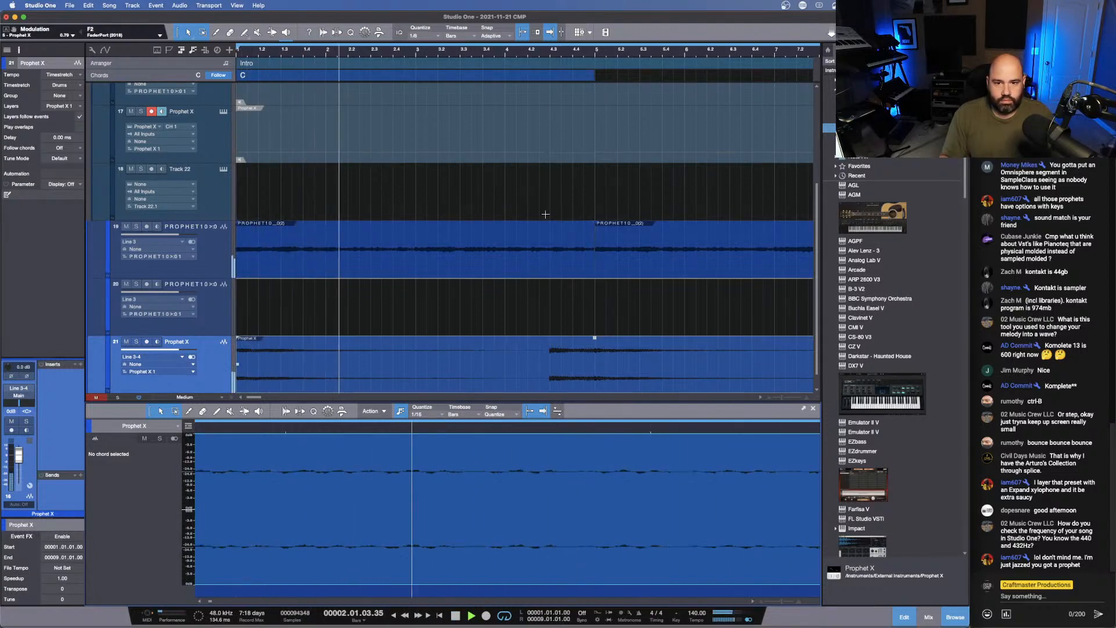
pyautogui.moveTo(551, 52); pyautogui.dragTo(563, 117)
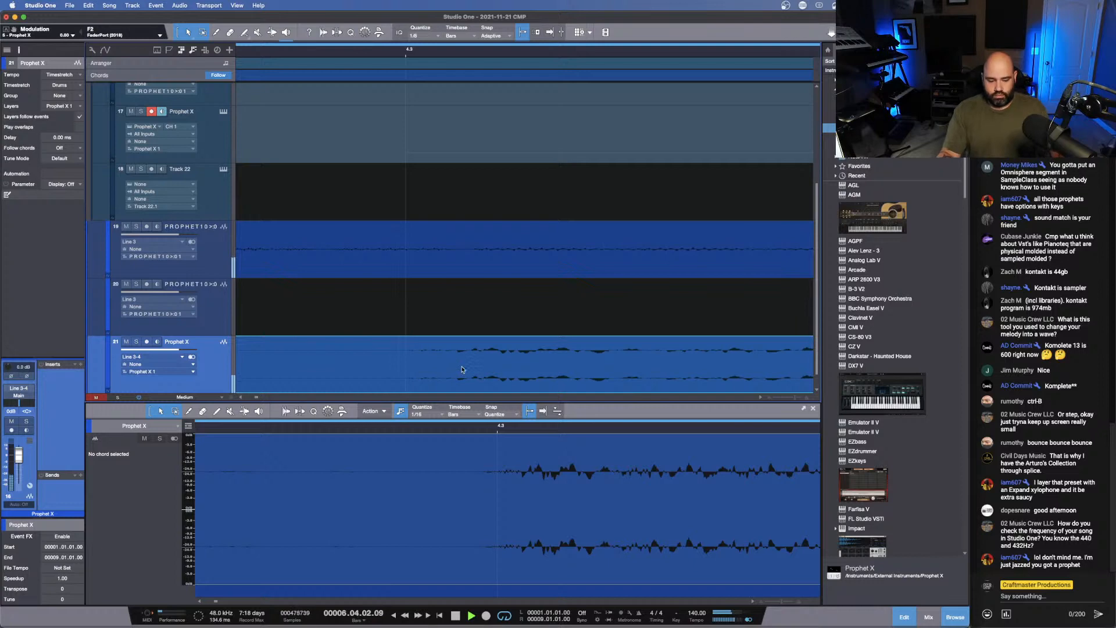
pyautogui.press('space')
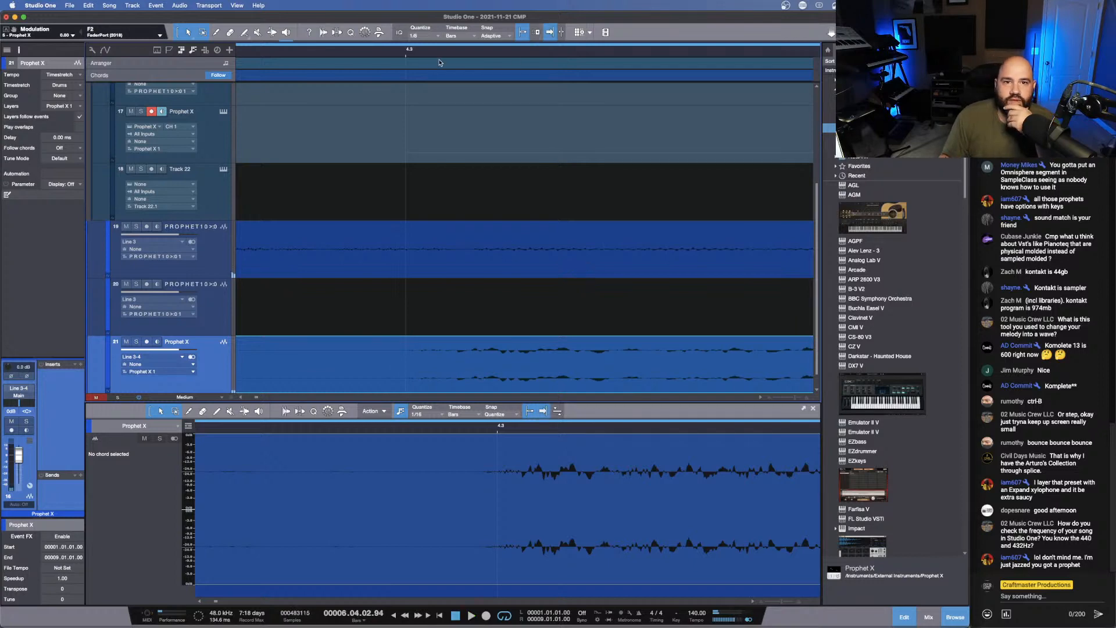
# - Move the bounced Prophet X audio track above the empty Prophet 10 audio track, directly below the looped Prophet 10 audio
pyautogui.moveTo(441, 52); pyautogui.dragTo(453, 4)
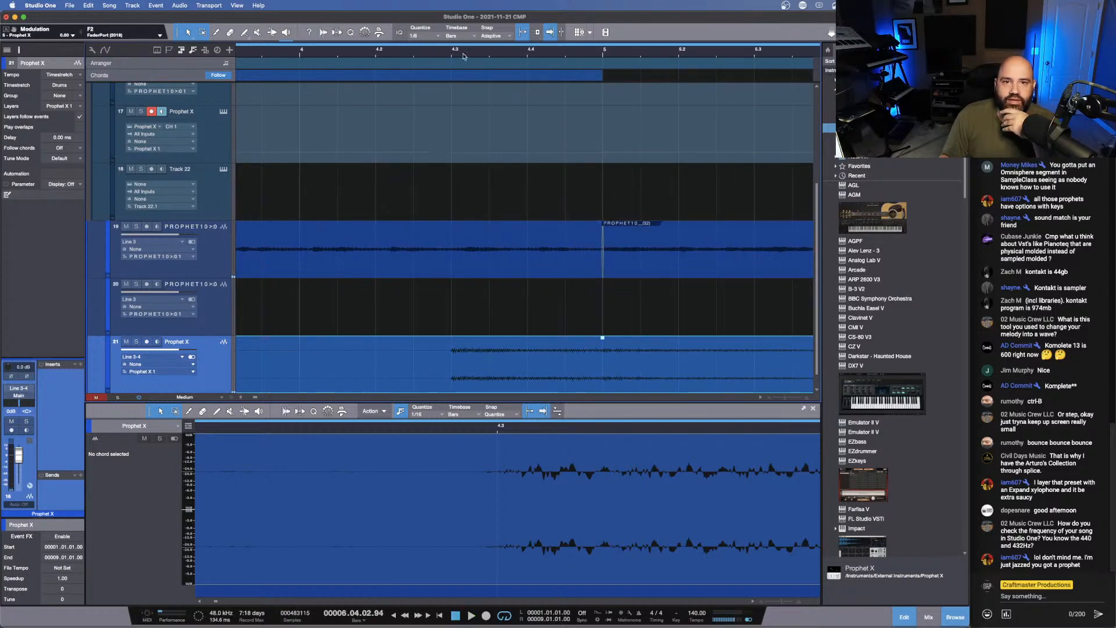
pyautogui.moveTo(464, 54); pyautogui.dragTo(469, 17)
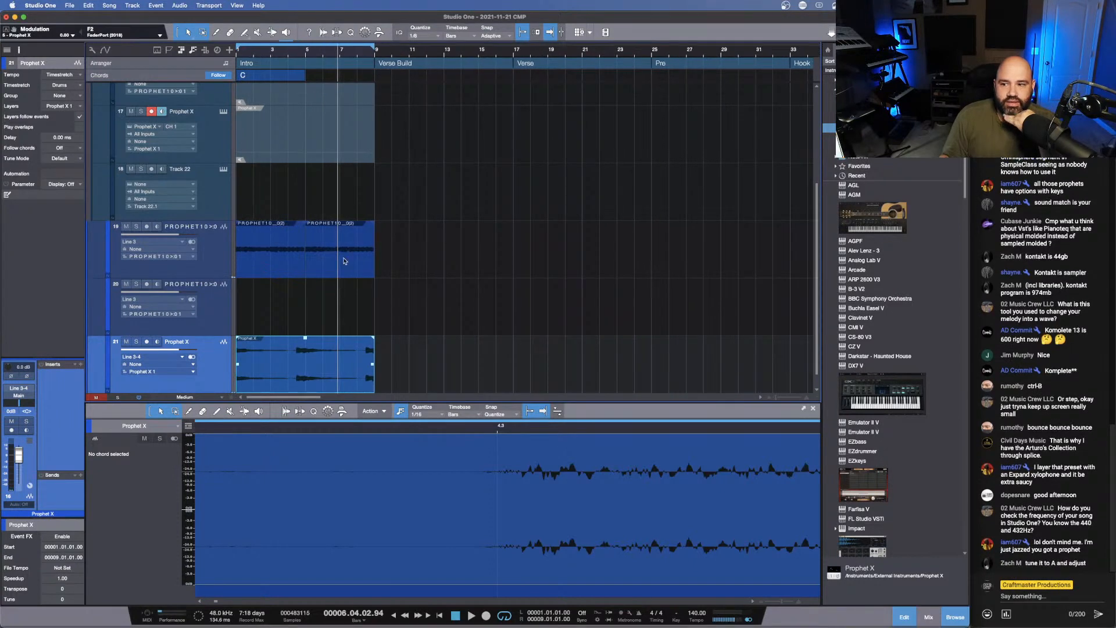
pyautogui.moveTo(221, 365); pyautogui.dragTo(235, 303)
# - Load Omnisphere onto Track 22 and route its output to the band bus
pyautogui.scroll(5, 312, 281)
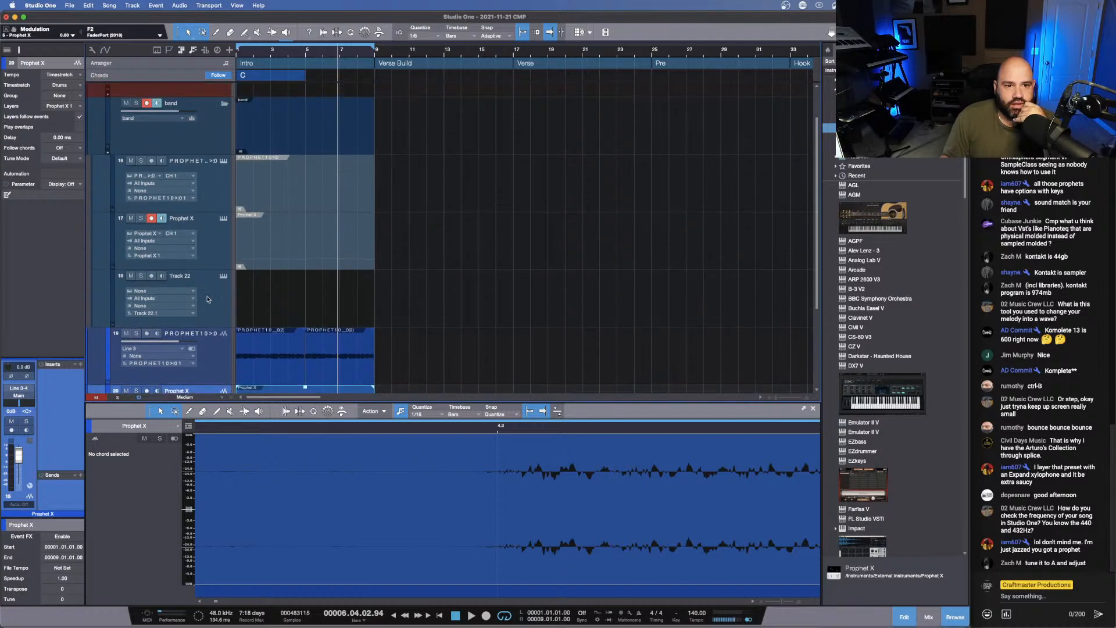
pyautogui.click(208, 299)
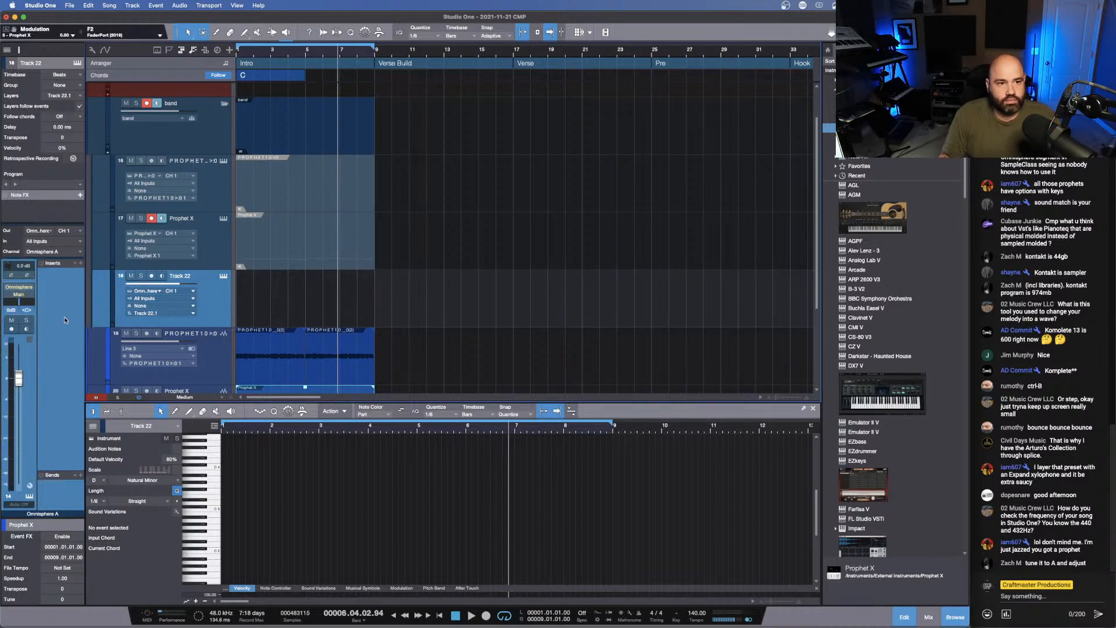
pyautogui.click(33, 299)
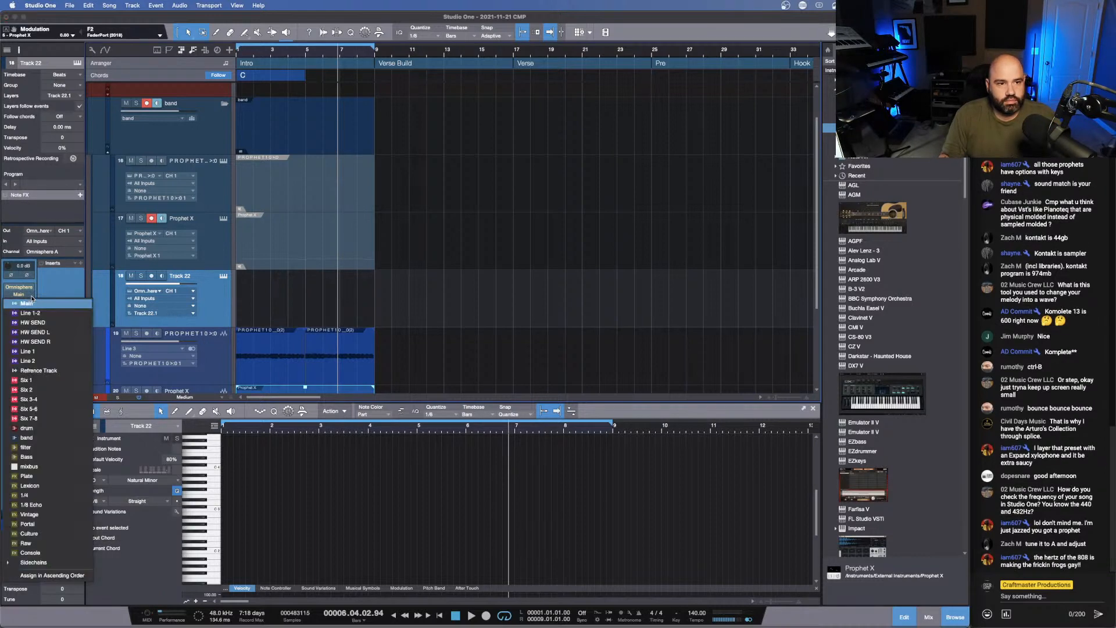
pyautogui.click(43, 435)
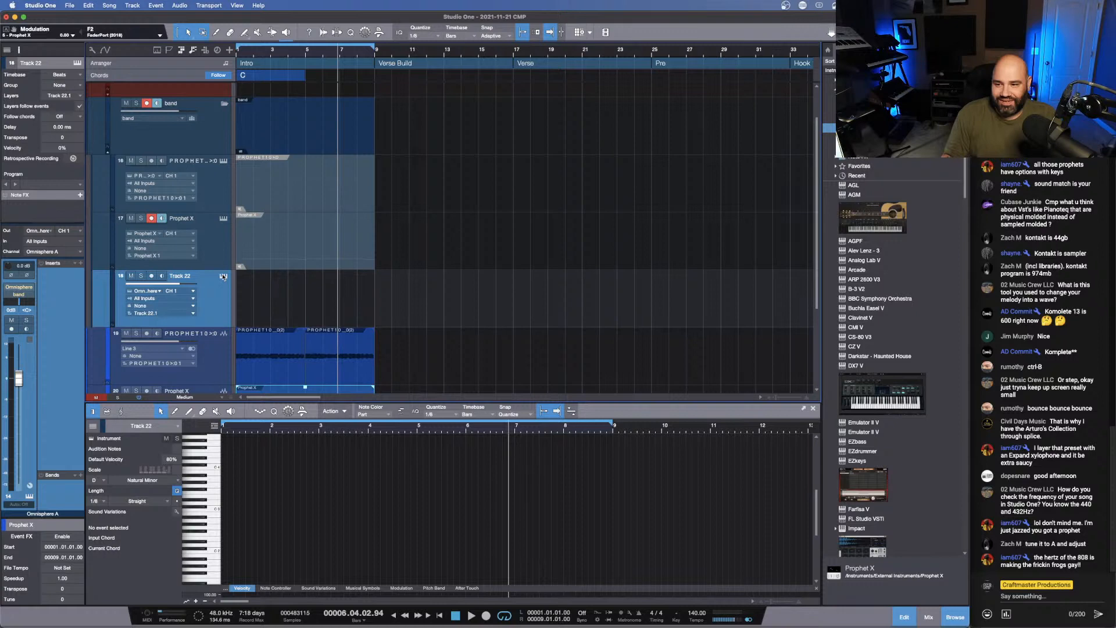
# - Open Omnisphere's editor from Track 22, dismiss its start screen and move the window clear of the browser
pyautogui.click(223, 277)
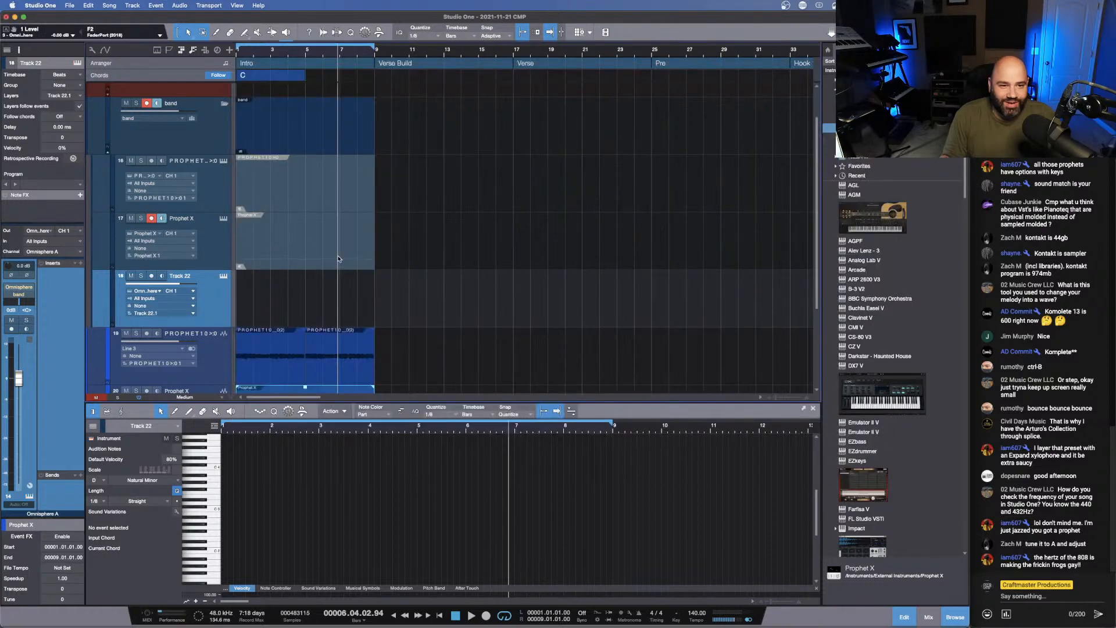
pyautogui.click(223, 277)
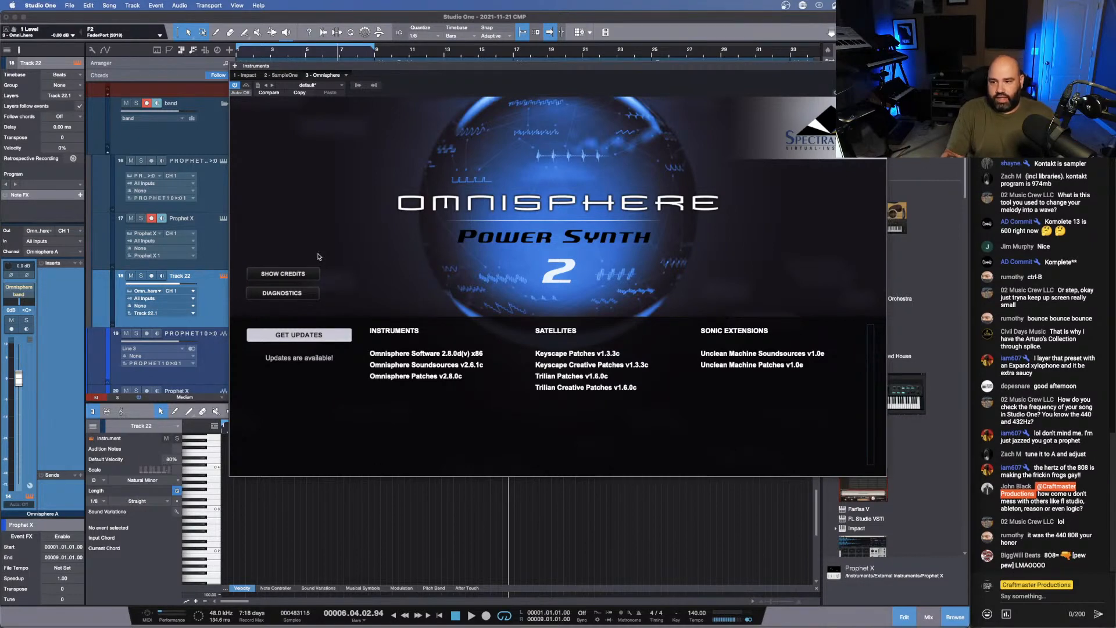
pyautogui.click(634, 276)
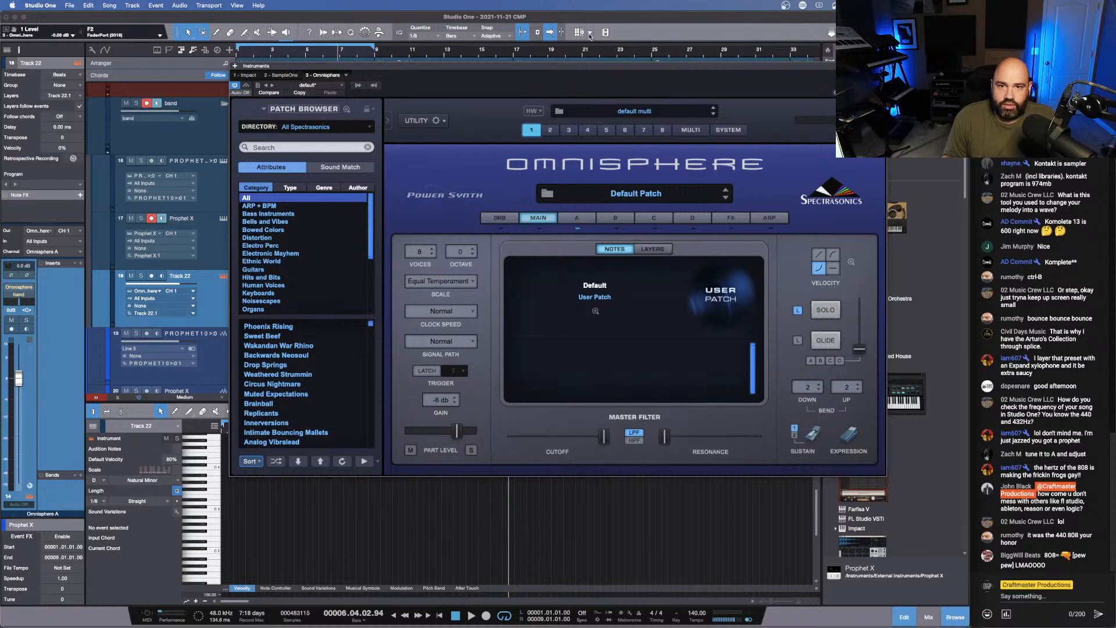
pyautogui.moveTo(568, 65); pyautogui.dragTo(425, 61)
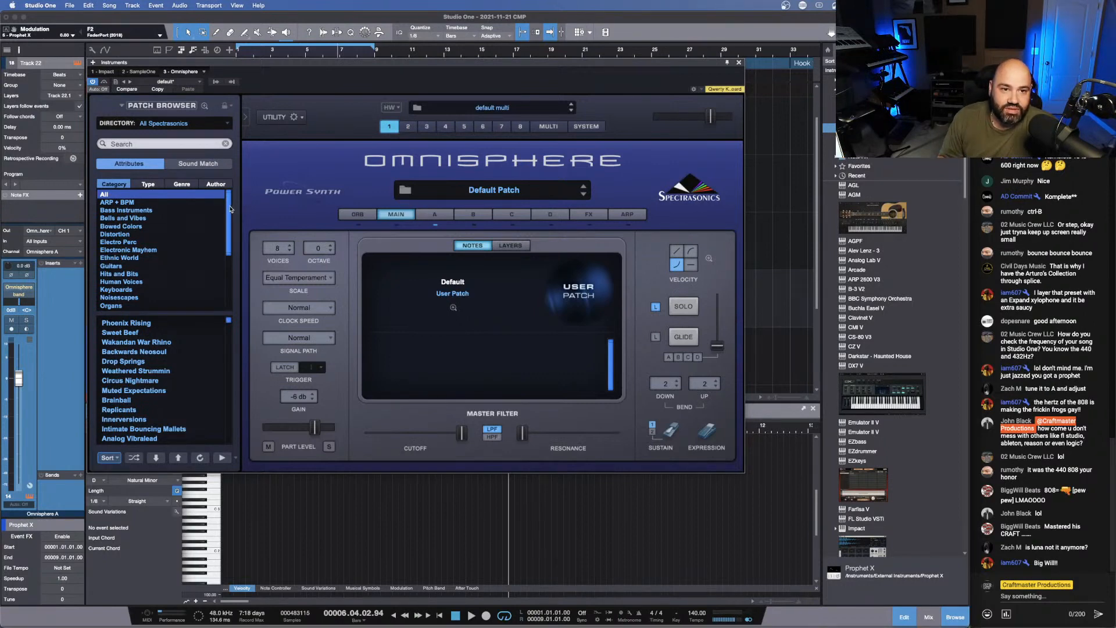
# - Play the Intro loop with Omnisphere open, then stop playback
pyautogui.moveTo(231, 209)
pyautogui.mouseDown()
pyautogui.moveTo(228, 225)
pyautogui.moveTo(238, 198)
pyautogui.mouseUp()
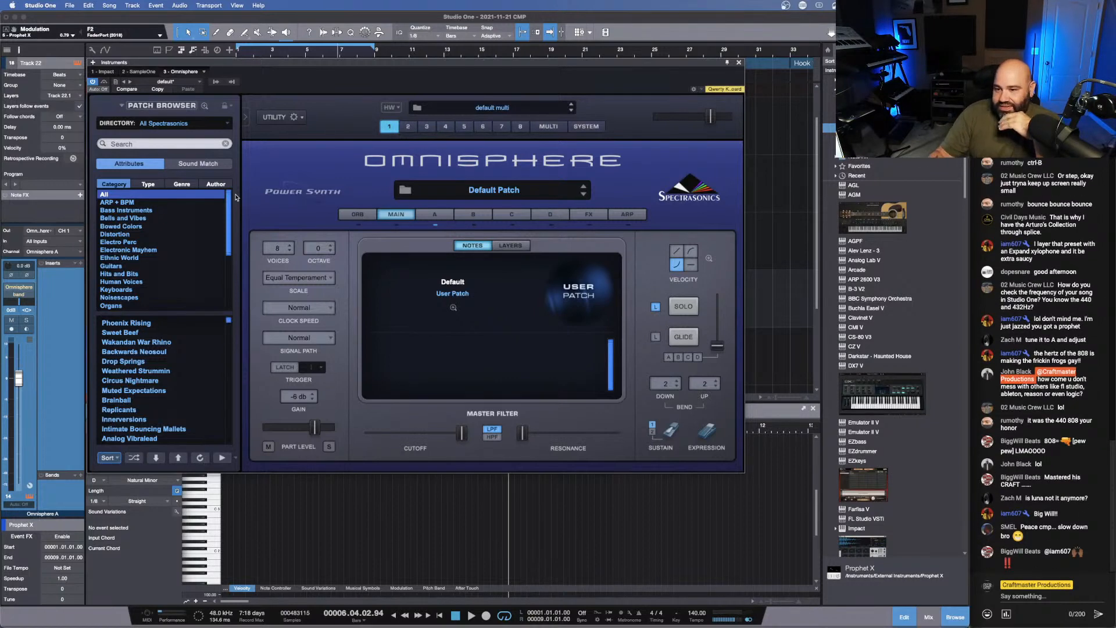
pyautogui.press('space')
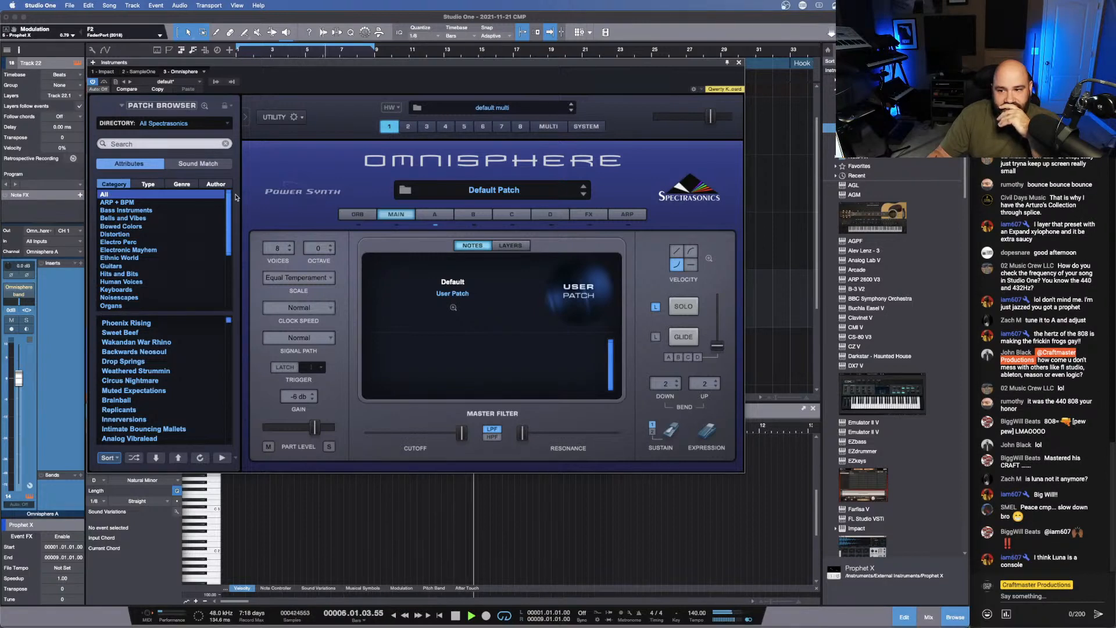
pyautogui.press('space')
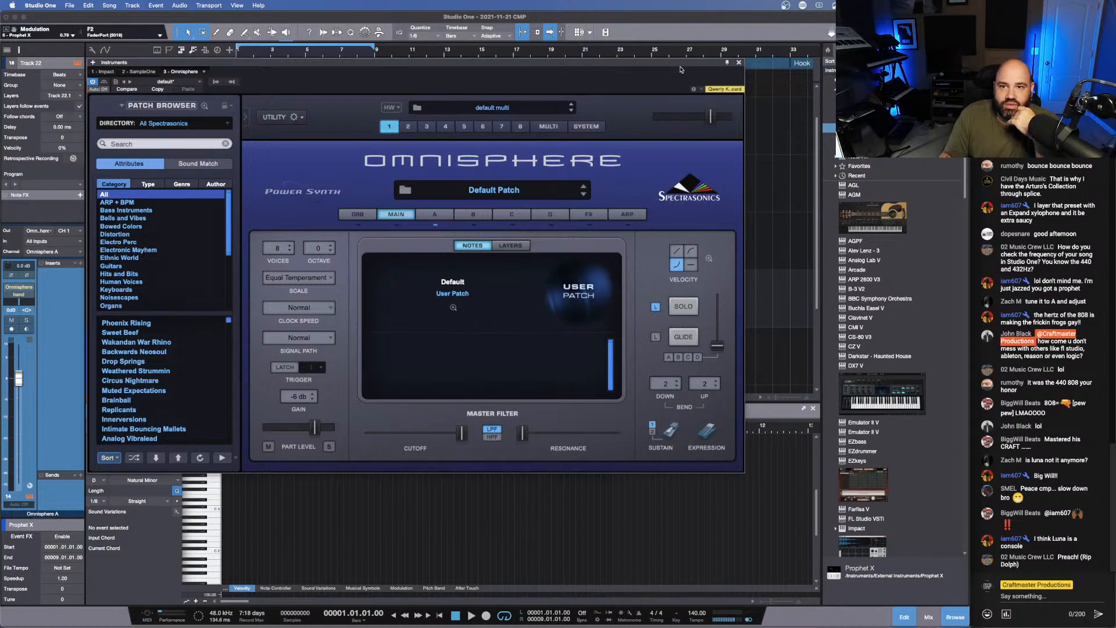
# - Move the Omnisphere window off the track list, view the full-size patch browser and return to the main view
pyautogui.moveTo(685, 64); pyautogui.dragTo(909, 21)
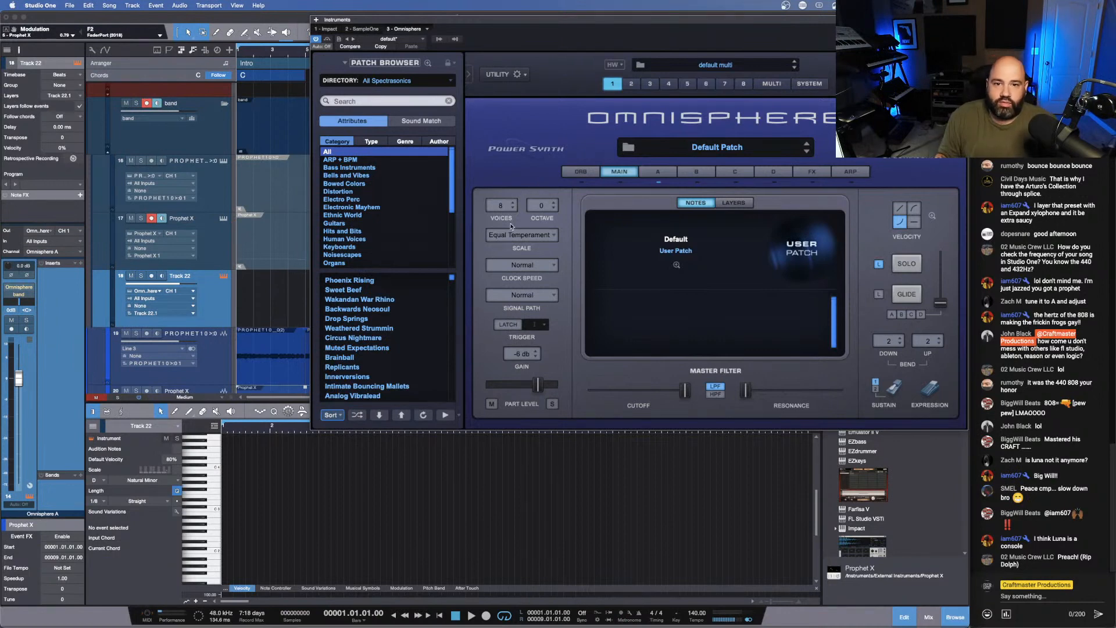
pyautogui.click(691, 150)
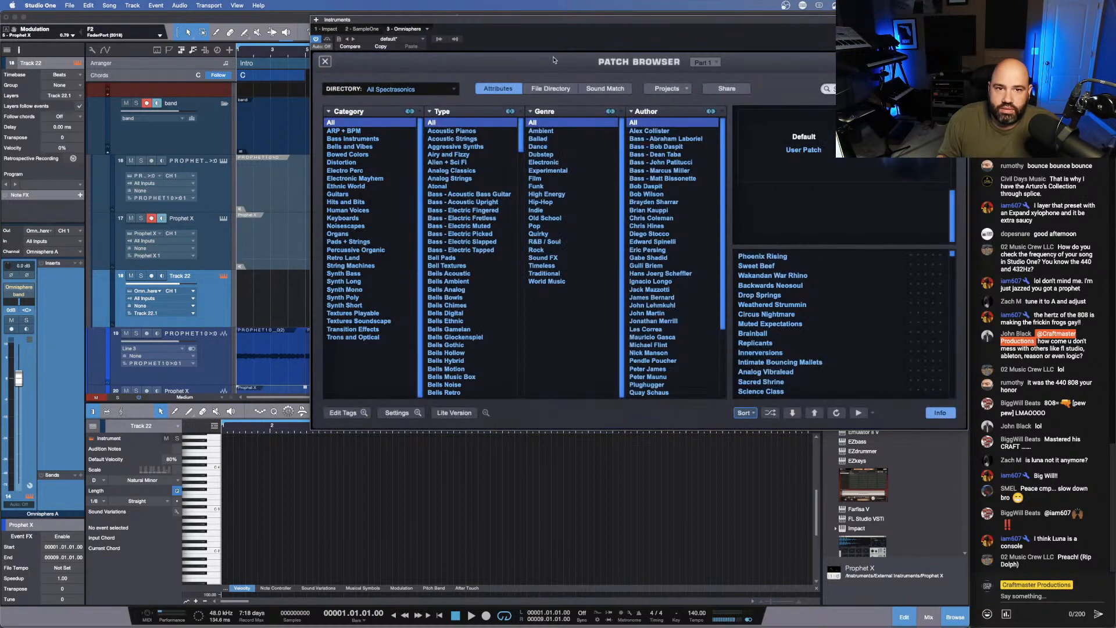
pyautogui.click(326, 61)
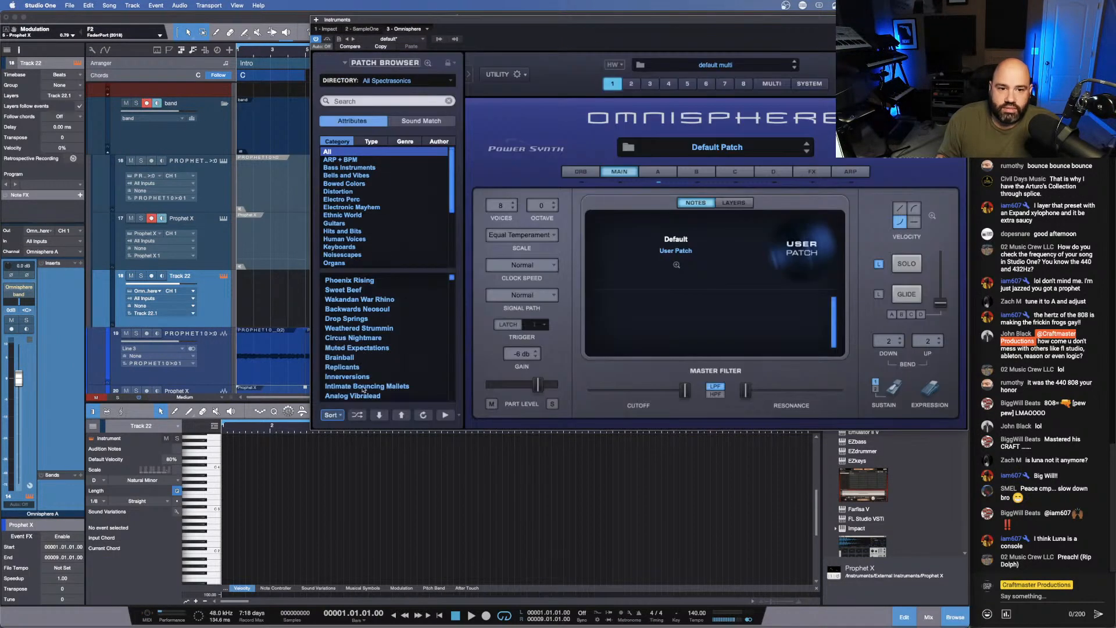
# - Switch the patch directory to the Unclean Machine extension, filter by Ethnic World and load the Stone Age Harp patch
pyautogui.click(449, 81)
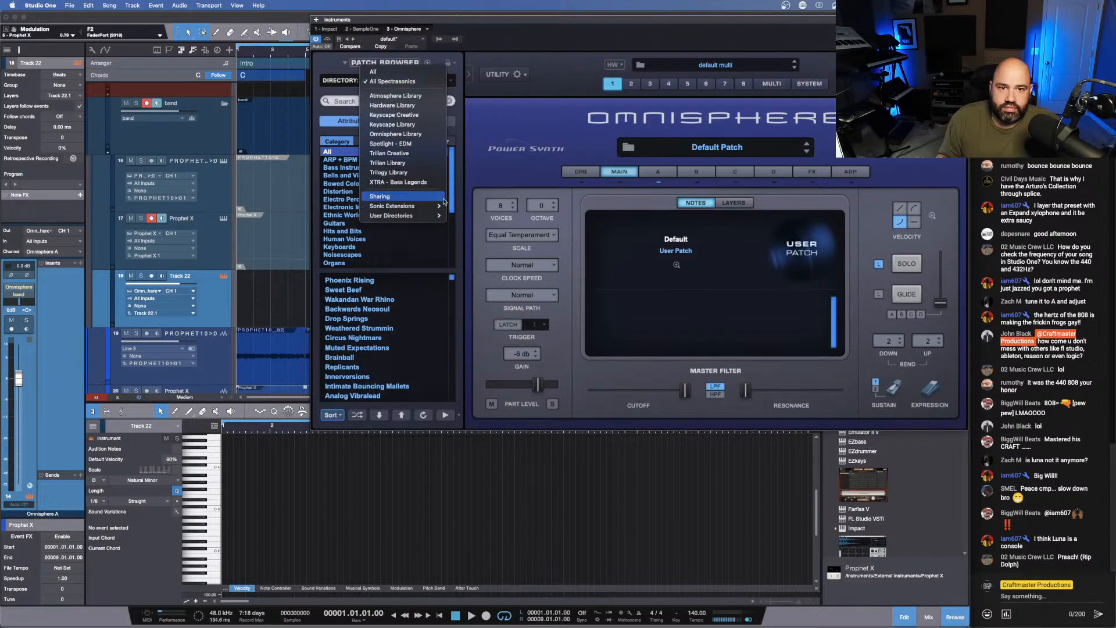
pyautogui.moveTo(436, 210)
pyautogui.click(472, 205)
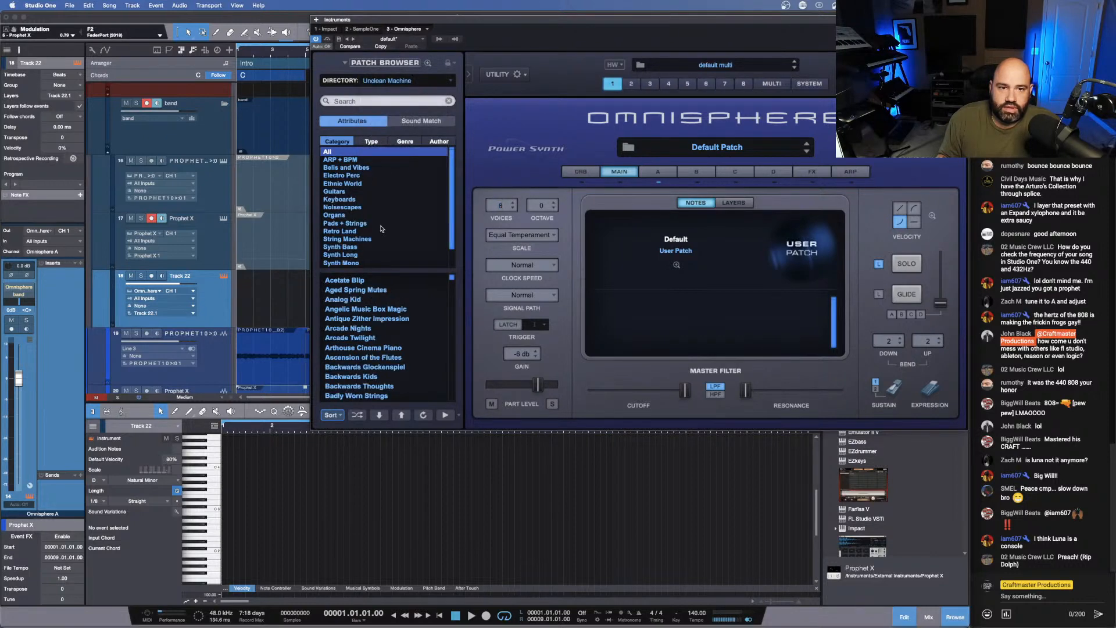
pyautogui.scroll(-2, 383, 228)
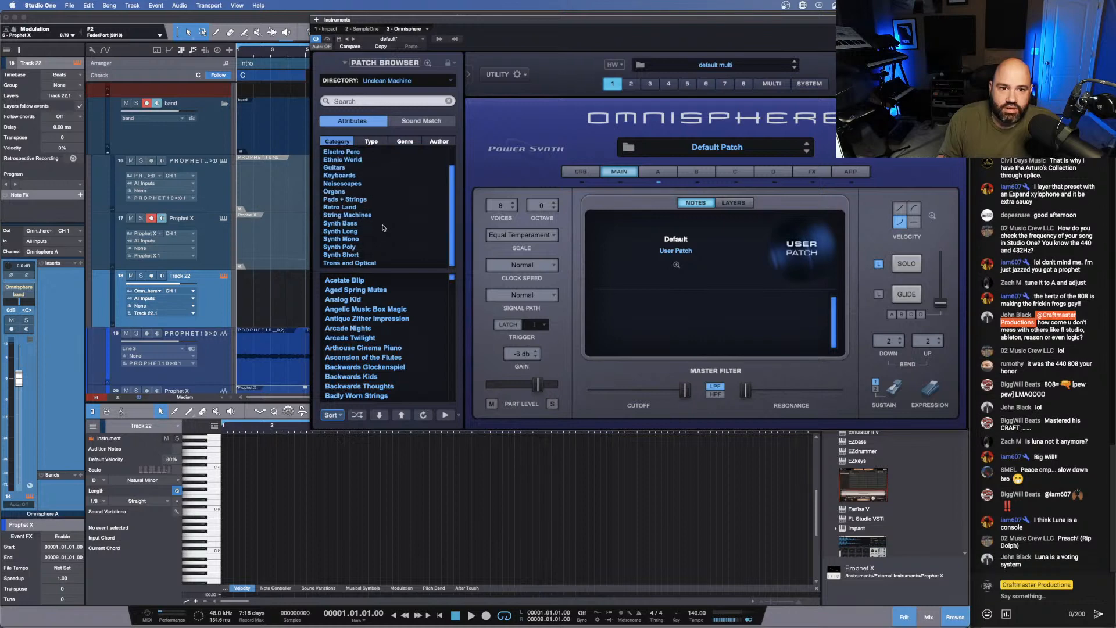
pyautogui.click(362, 160)
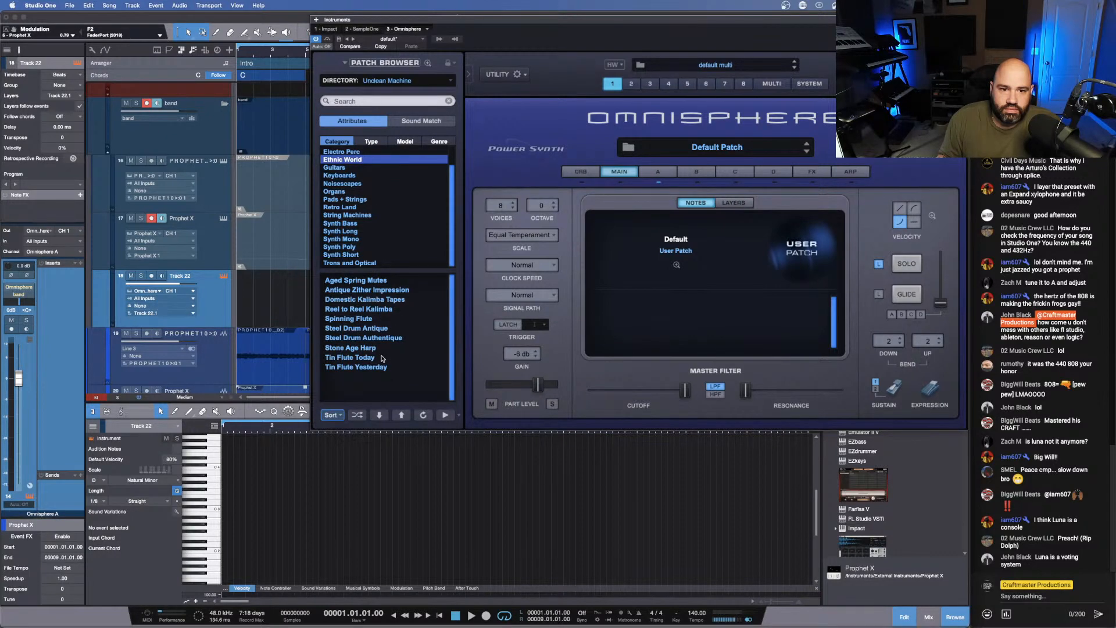
pyautogui.click(352, 349)
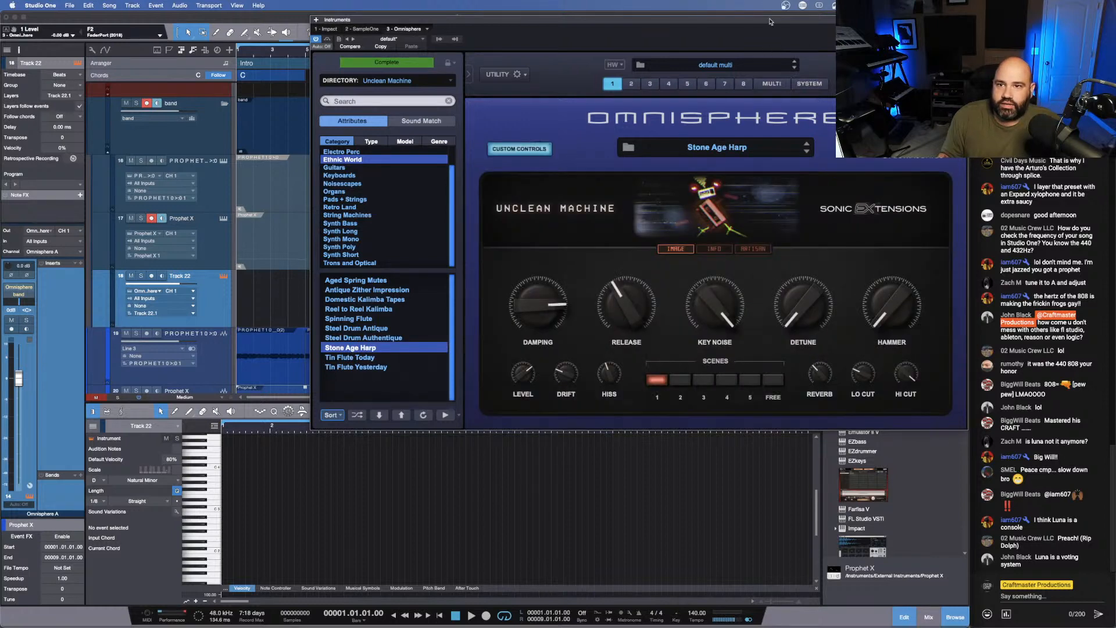
# - Move the muted Prophet 10 note part in the Intro down to Track 22 and unmute it
pyautogui.moveTo(768, 19); pyautogui.dragTo(857, 131)
pyautogui.moveTo(346, 196); pyautogui.dragTo(343, 305)
pyautogui.hotkey('shift', 'm')
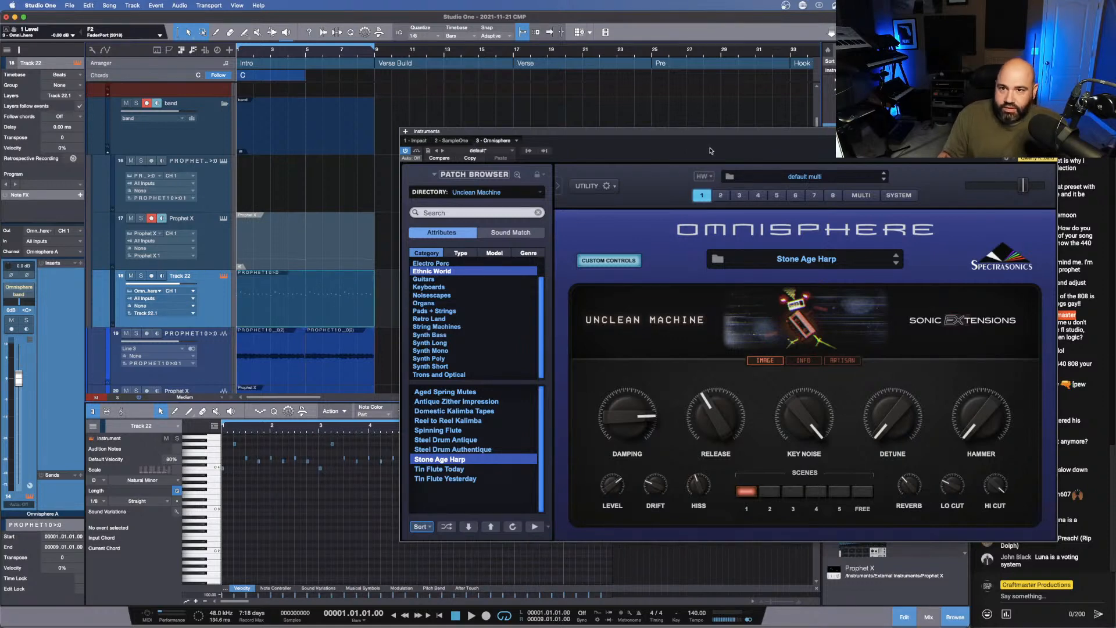
pyautogui.moveTo(703, 133); pyautogui.dragTo(654, 21)
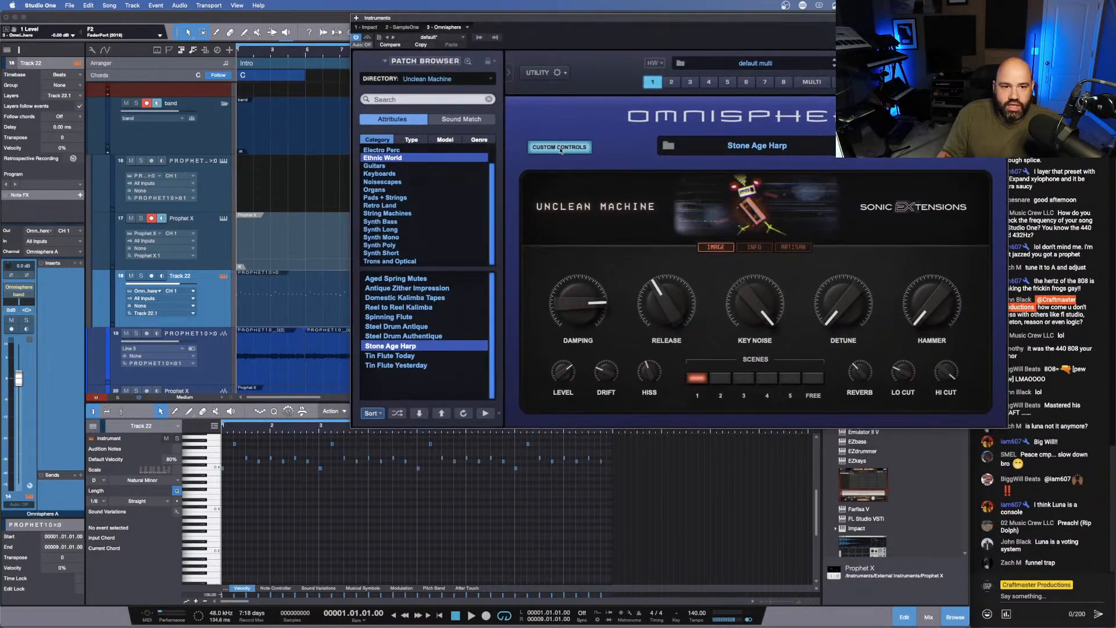
# - Play the Intro loop with the Stone Age Harp patch, set its Drift to 0 and audition it again
pyautogui.press('space')
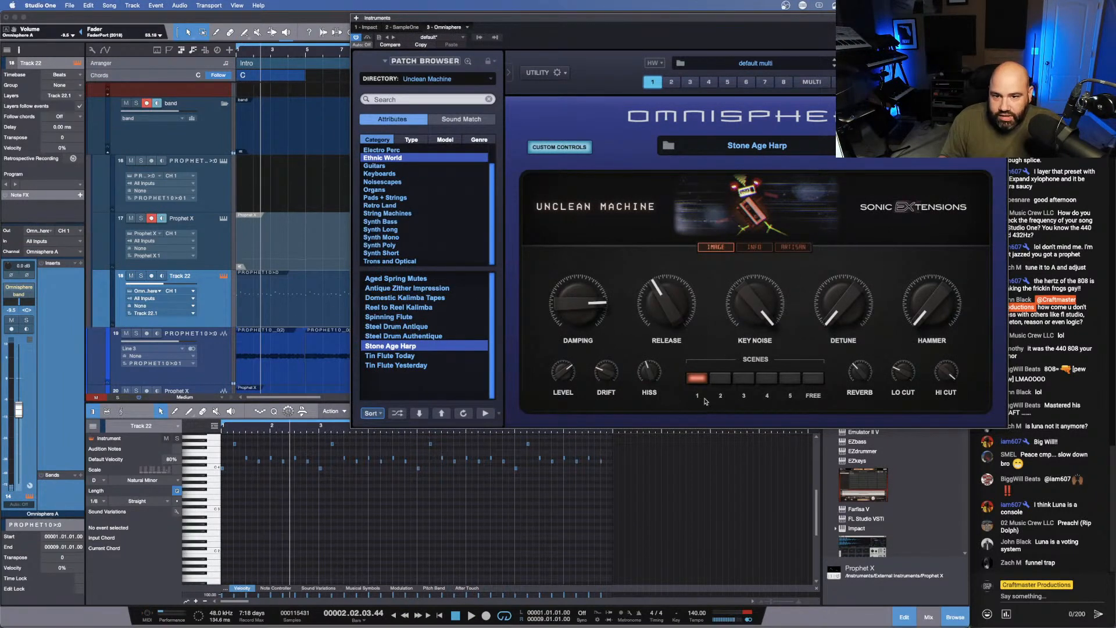
pyautogui.moveTo(606, 396); pyautogui.dragTo(626, 497)
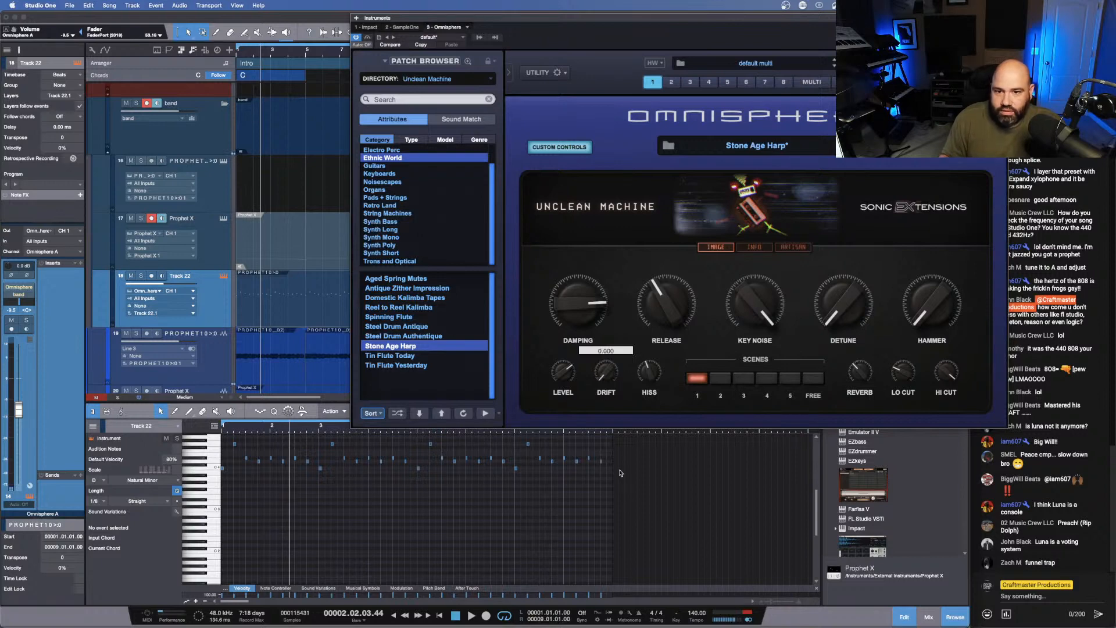
pyautogui.press('space')
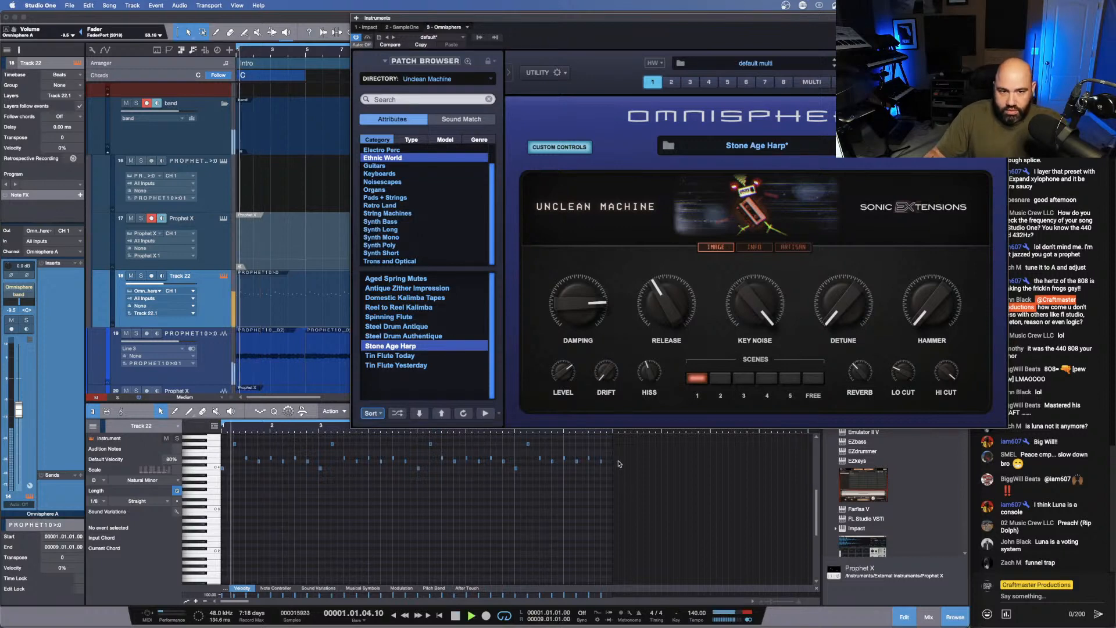
pyautogui.press('space')
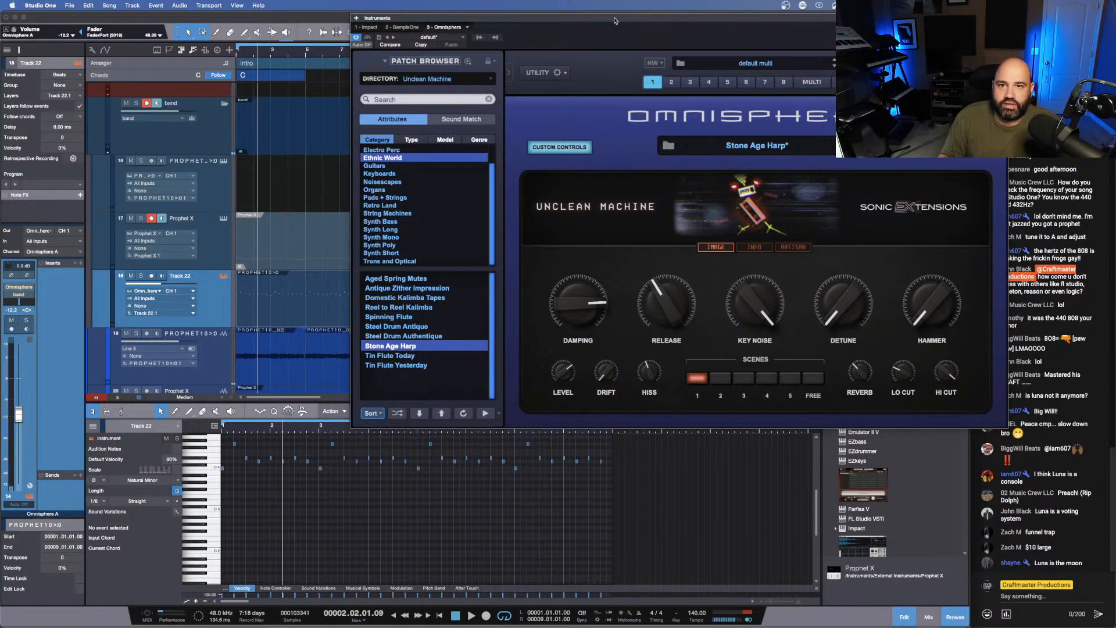
# - Load the Reel to Reel Kalimba patch, turn its Drift all the way down and audition it with the Intro loop
pyautogui.moveTo(615, 21); pyautogui.dragTo(499, 18)
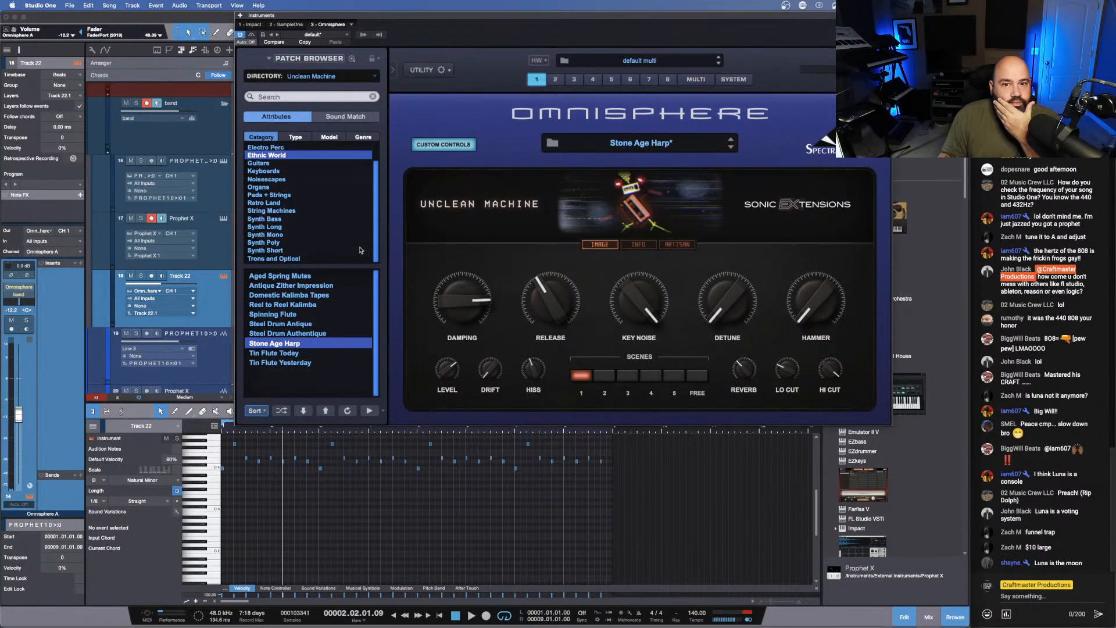
pyautogui.click(269, 305)
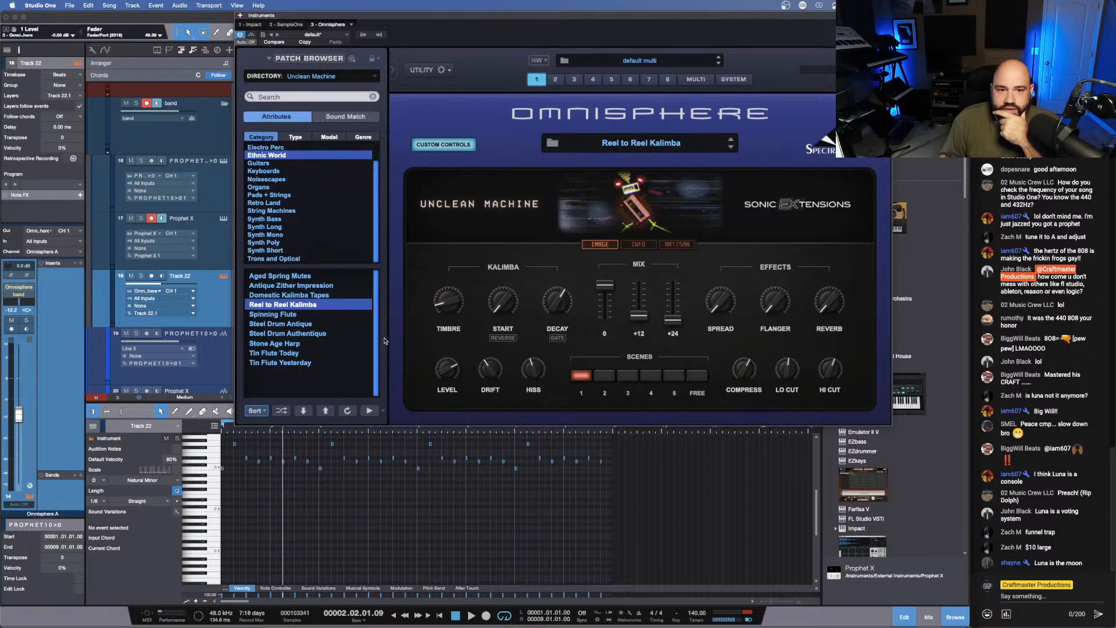
pyautogui.moveTo(494, 372); pyautogui.dragTo(483, 494)
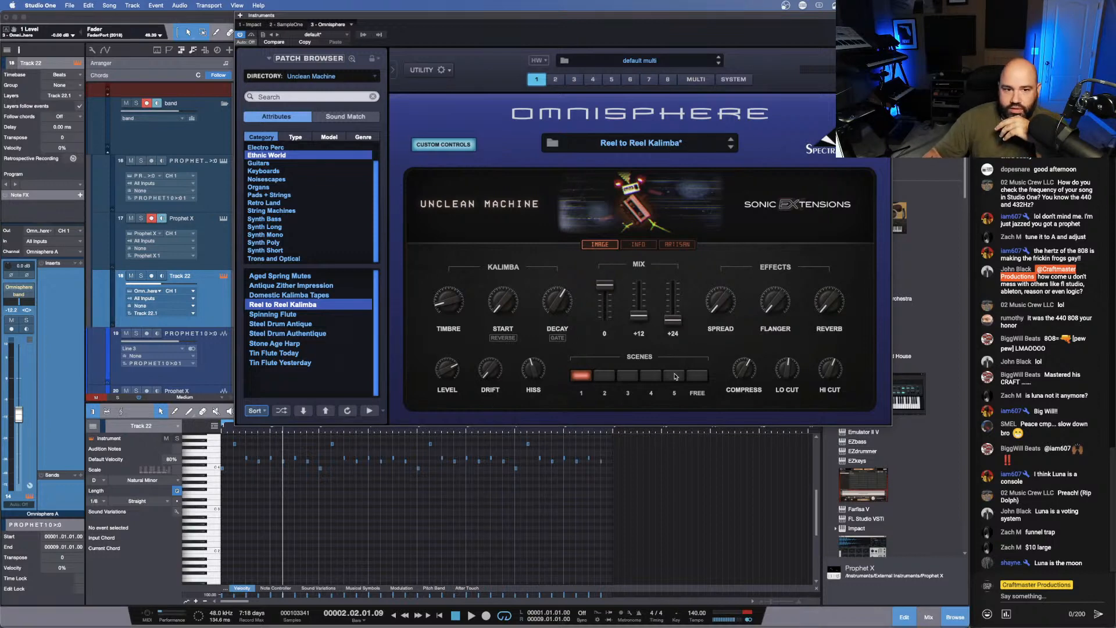
pyautogui.press('space')
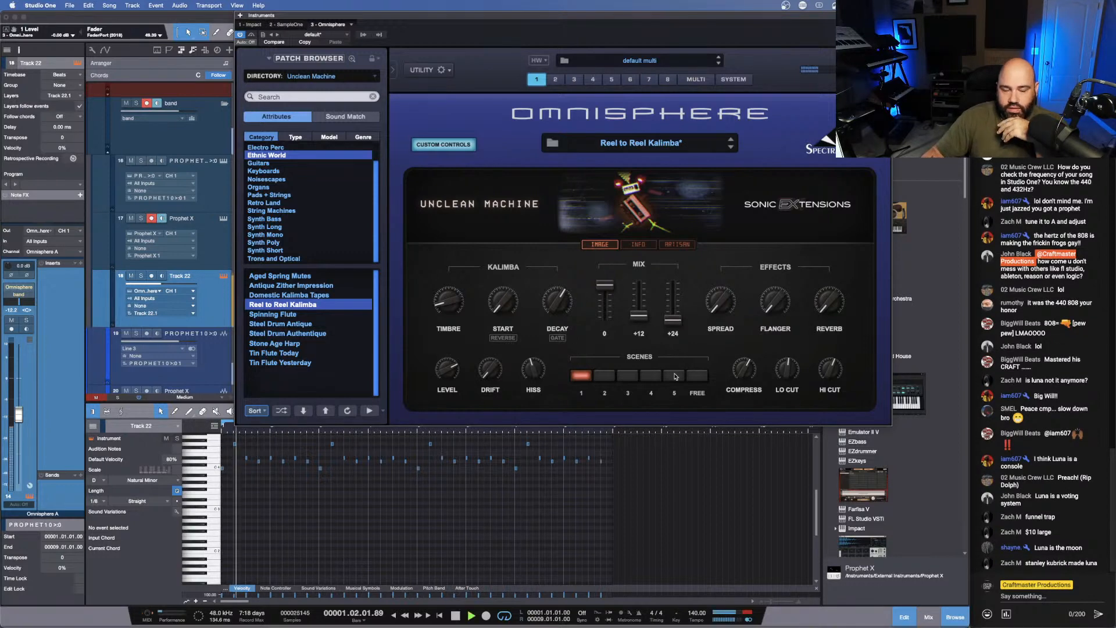
pyautogui.press('space')
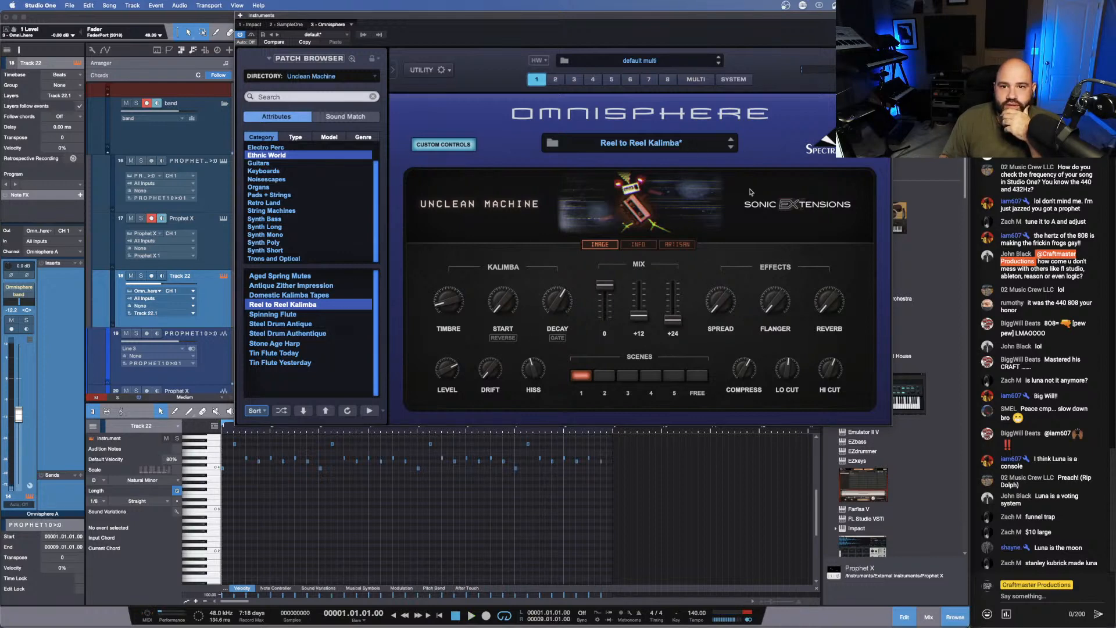
# - Leave the patch's custom controls, look at layer B and bypass the Unclean Channel effect in the common FX rack
pyautogui.click(444, 144)
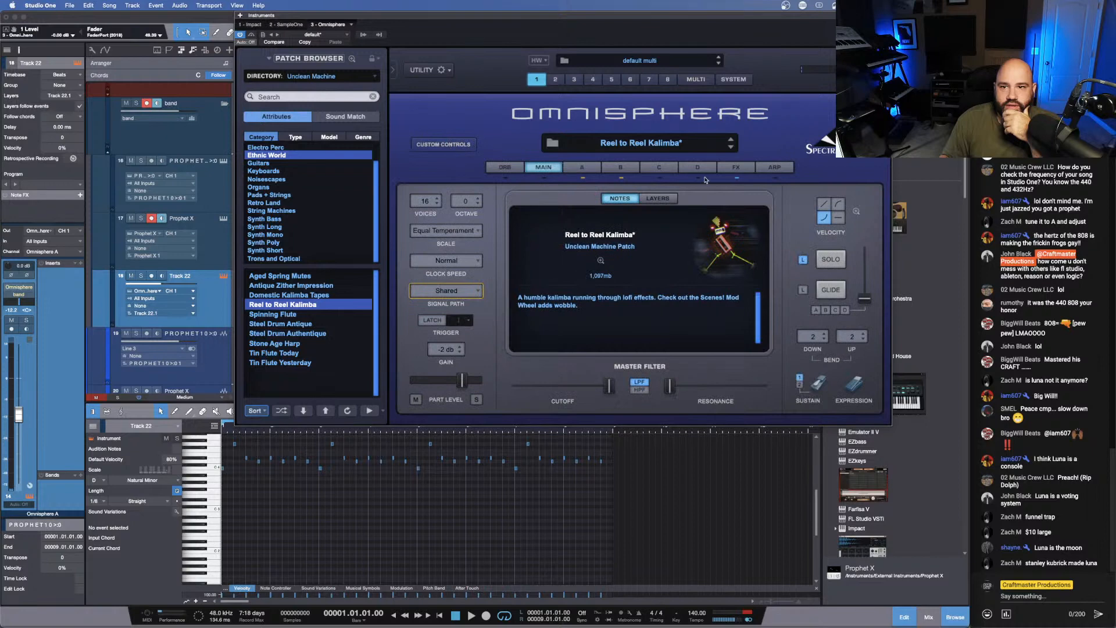
pyautogui.click(596, 168)
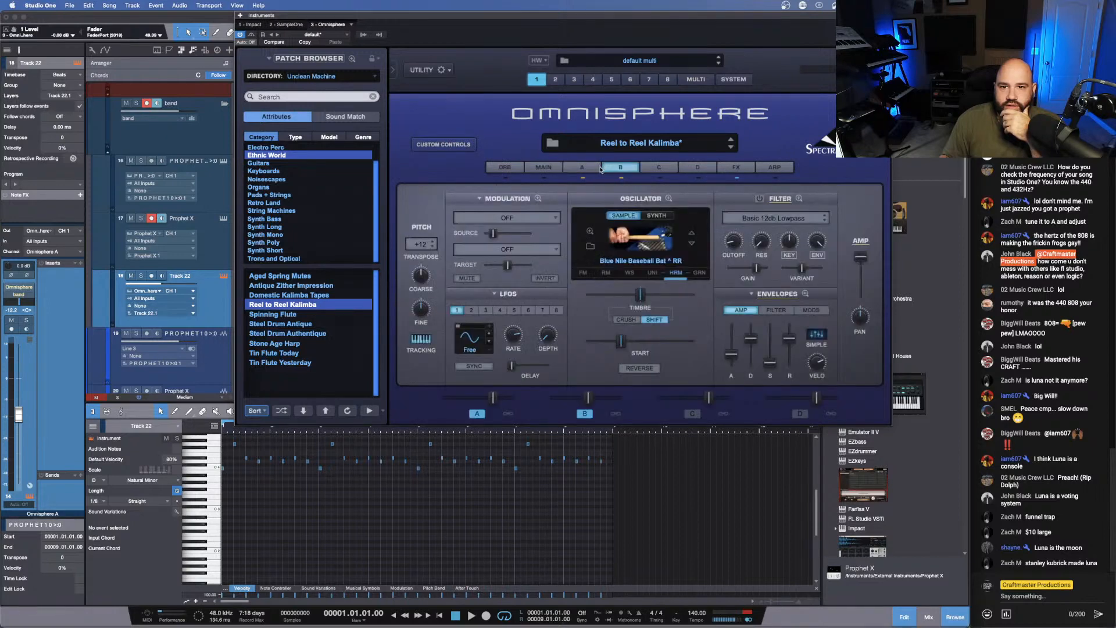
pyautogui.click(733, 168)
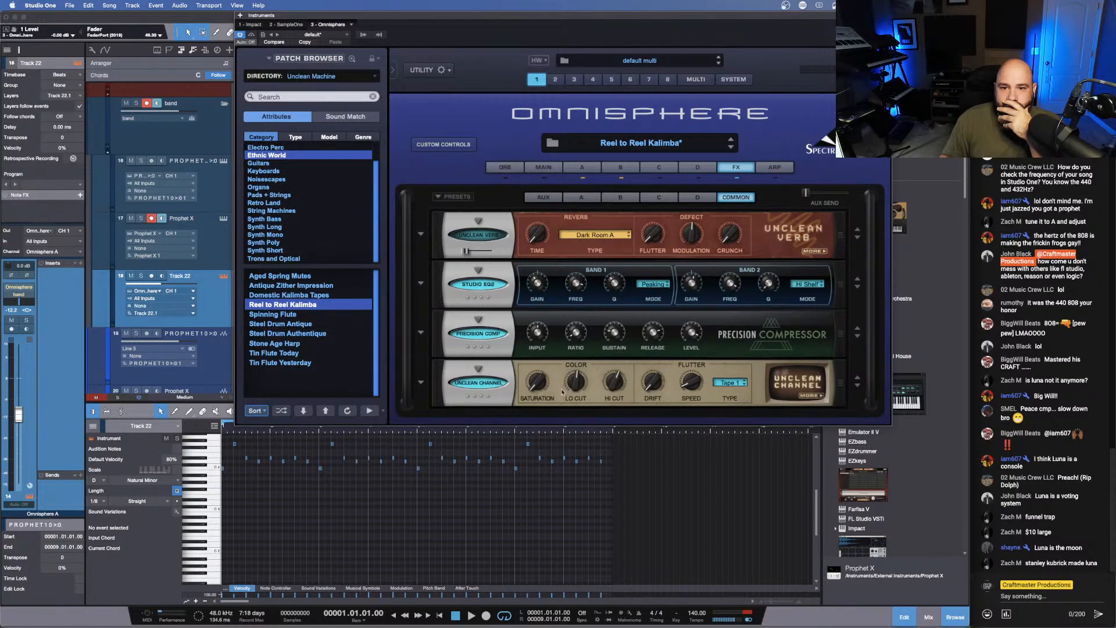
pyautogui.click(478, 383)
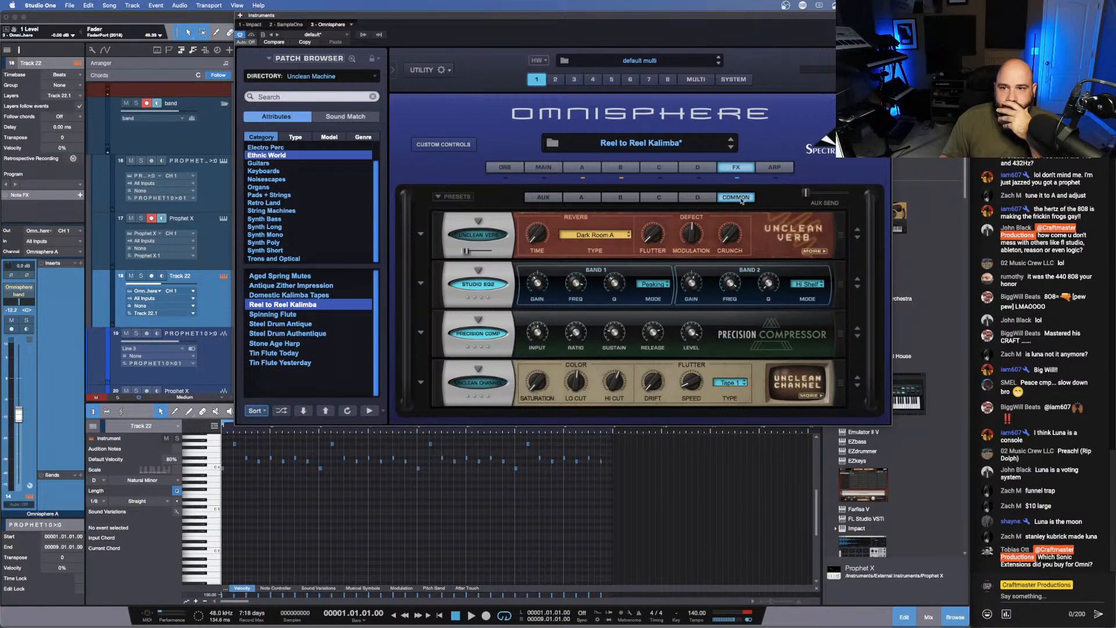
# - Examine layer B and the effects rack of layers A to D, and play the Intro loop to hear the patch
pyautogui.click(633, 170)
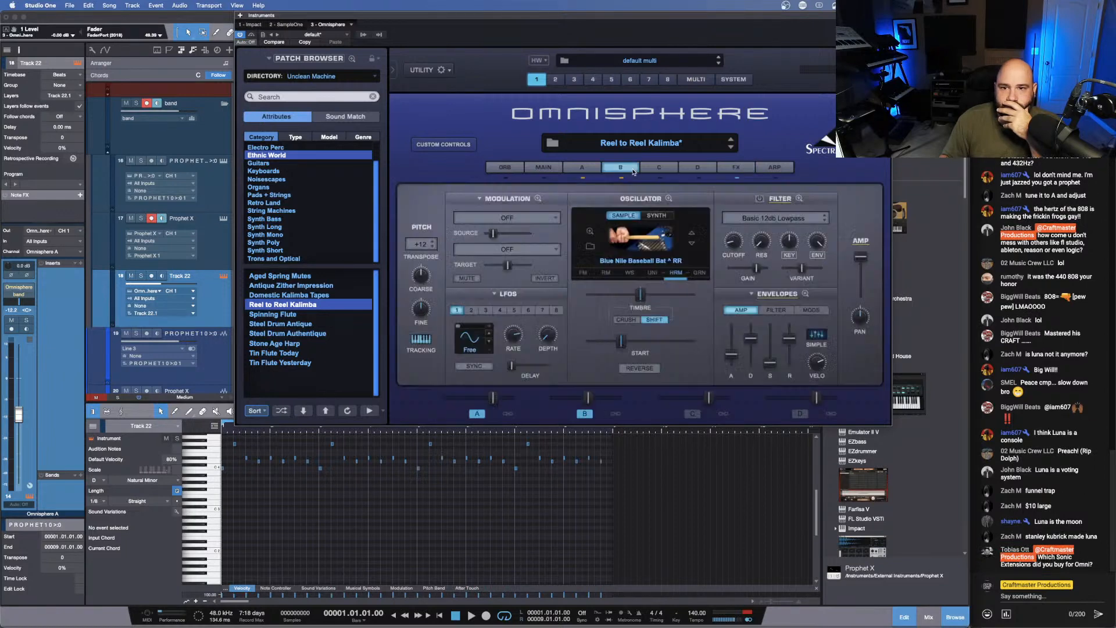
pyautogui.click(728, 170)
pyautogui.click(586, 199)
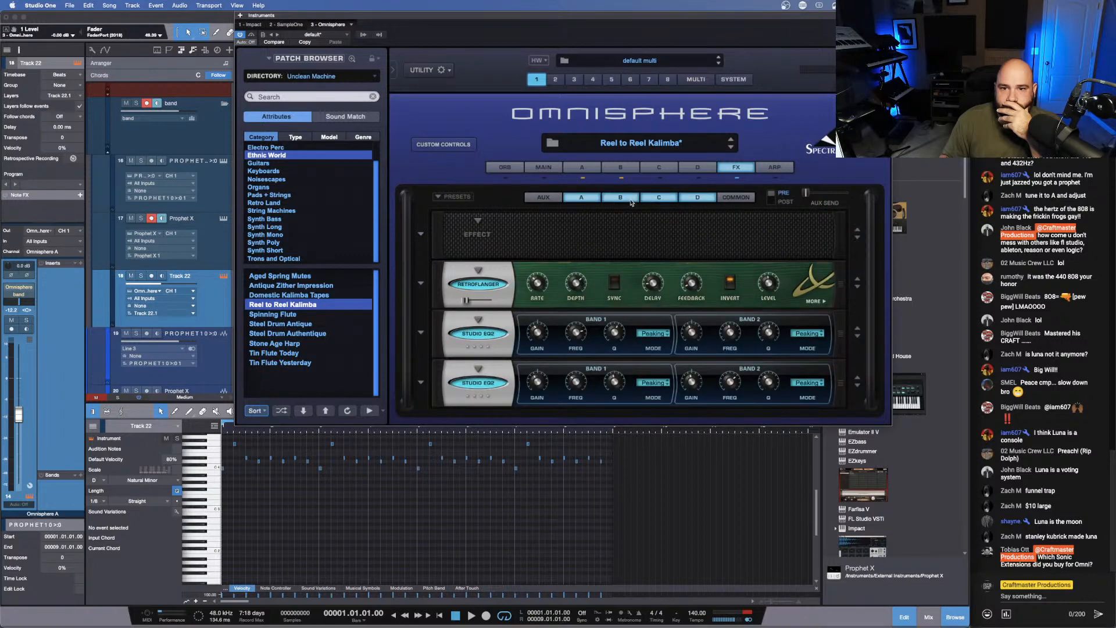
pyautogui.press('space')
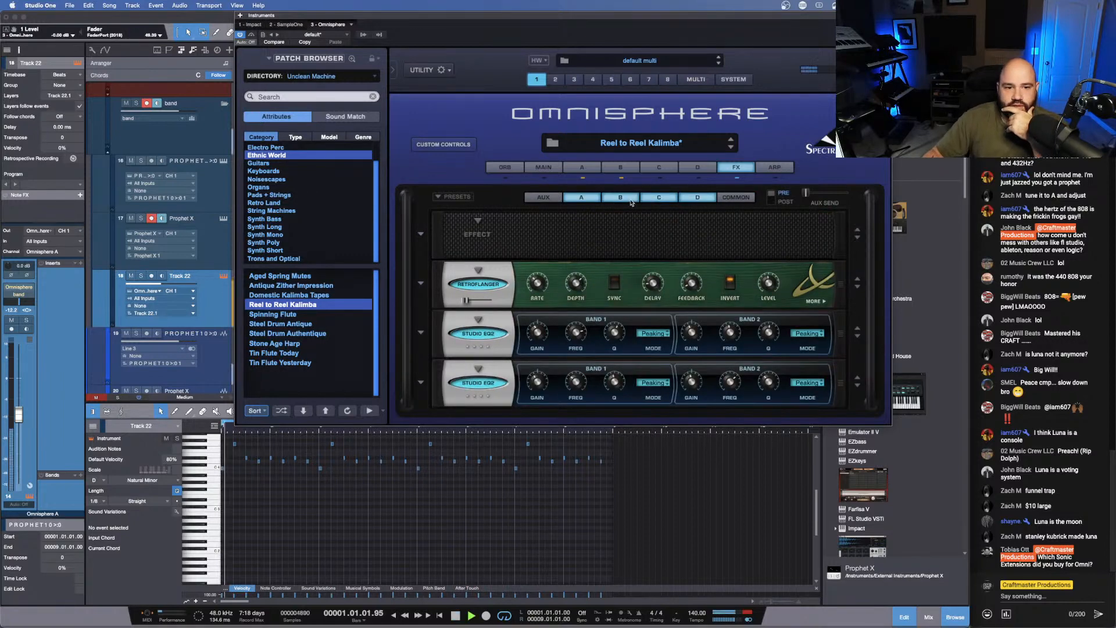
pyautogui.press('space')
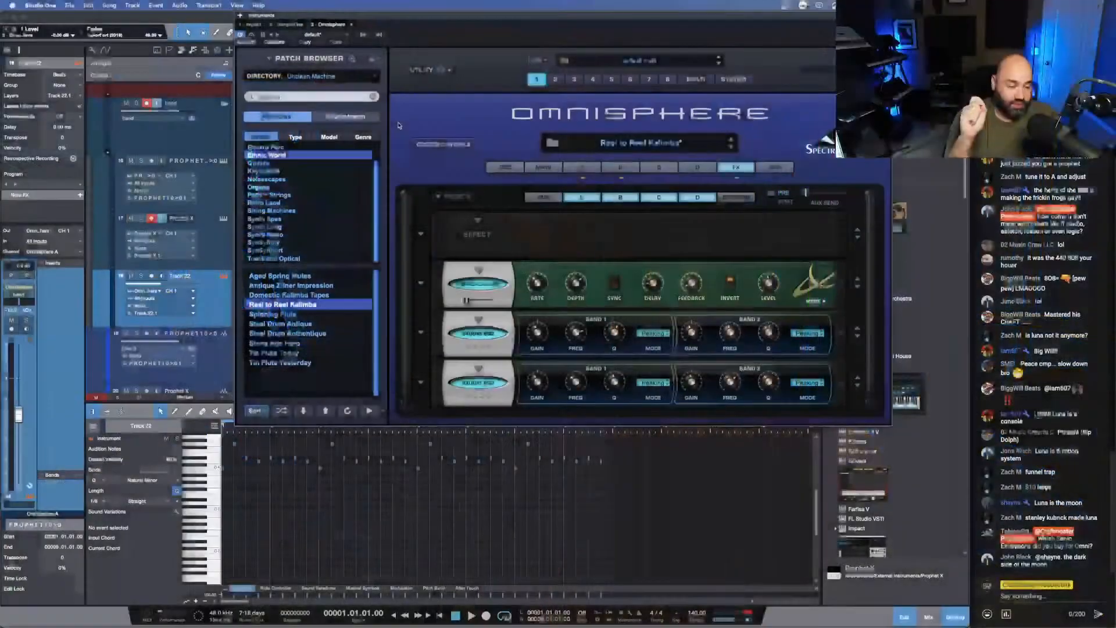
# - Compare the oscillator soundsources of layers A and B in the Reel to Reel Kalimba patch
pyautogui.click(582, 168)
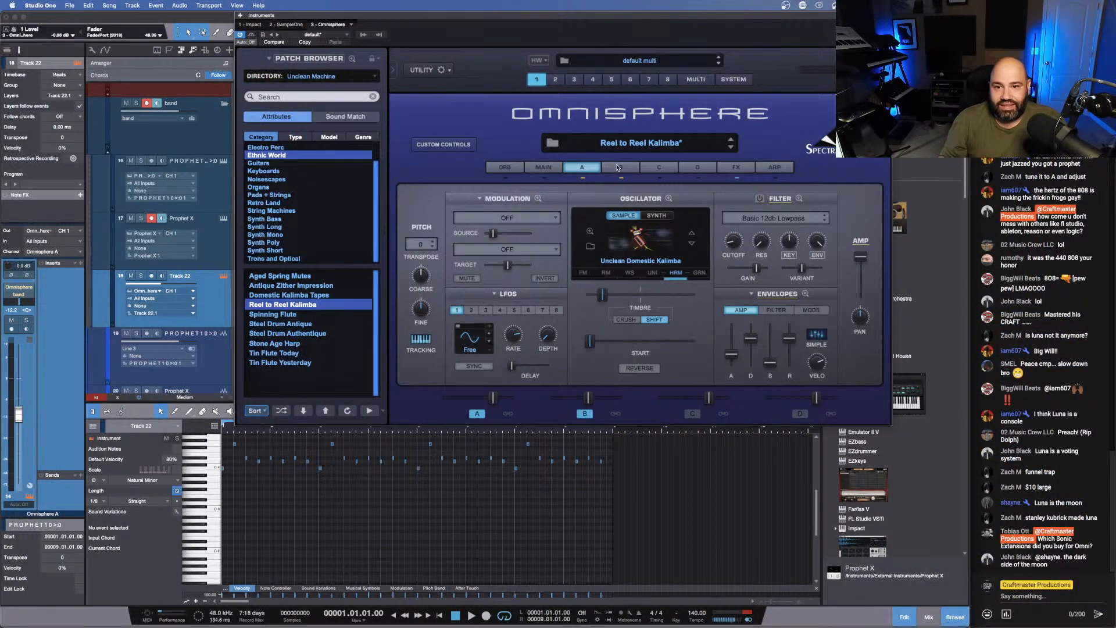
pyautogui.click(618, 168)
pyautogui.click(582, 168)
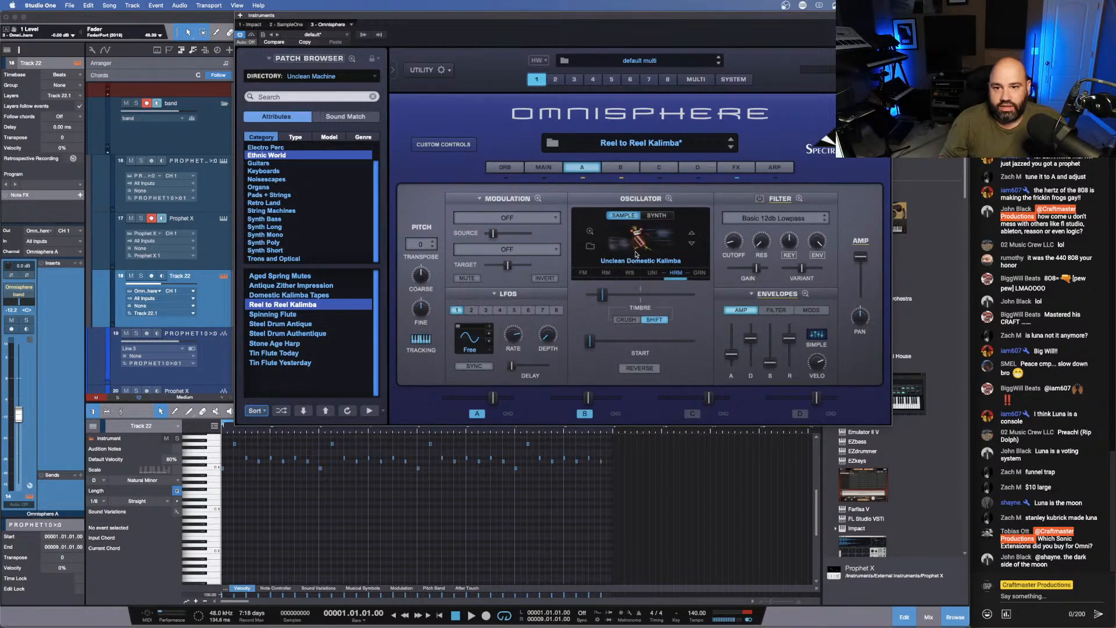
pyautogui.click(612, 169)
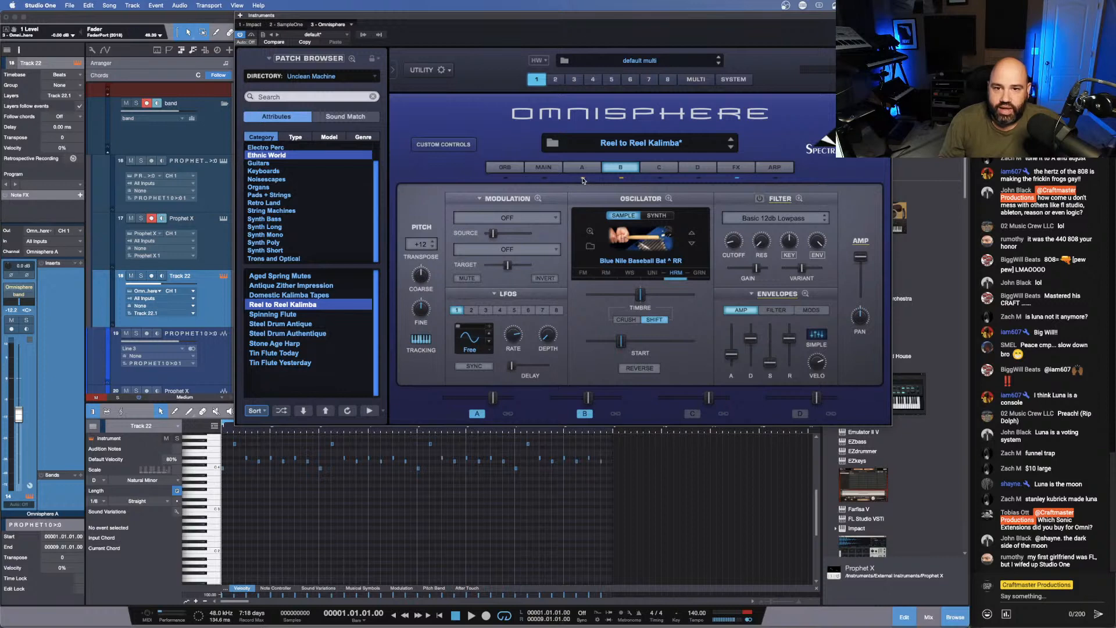
# - Solo Track 22 and audition layer B with layer A switched off, raising the Omnisphere channel's volume
pyautogui.click(140, 275)
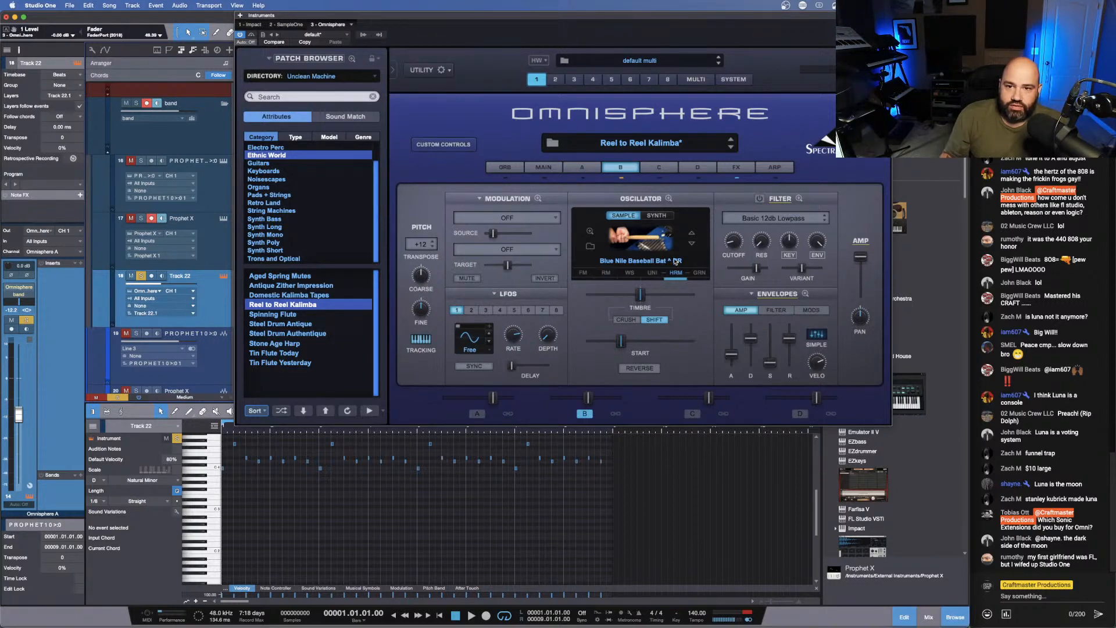
pyautogui.click(582, 169)
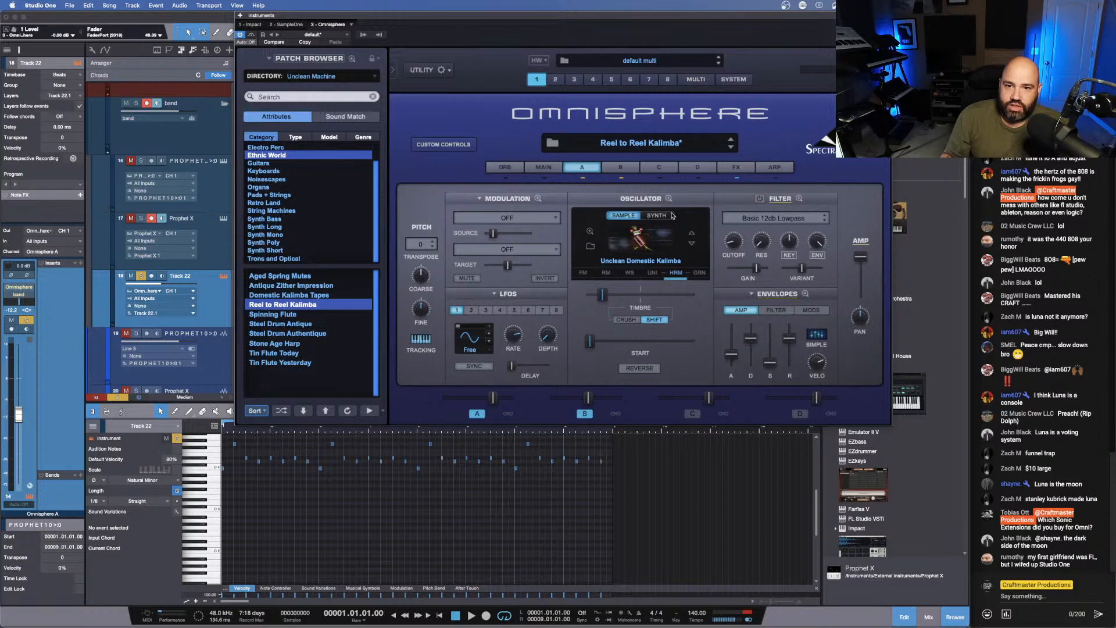
pyautogui.click(622, 168)
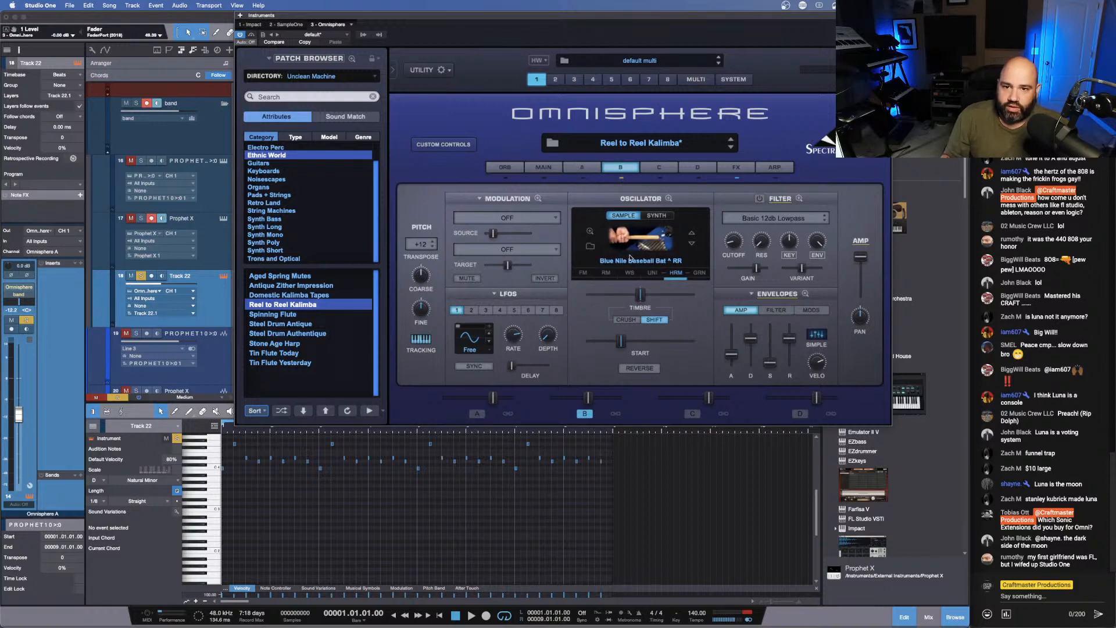
pyautogui.press('space')
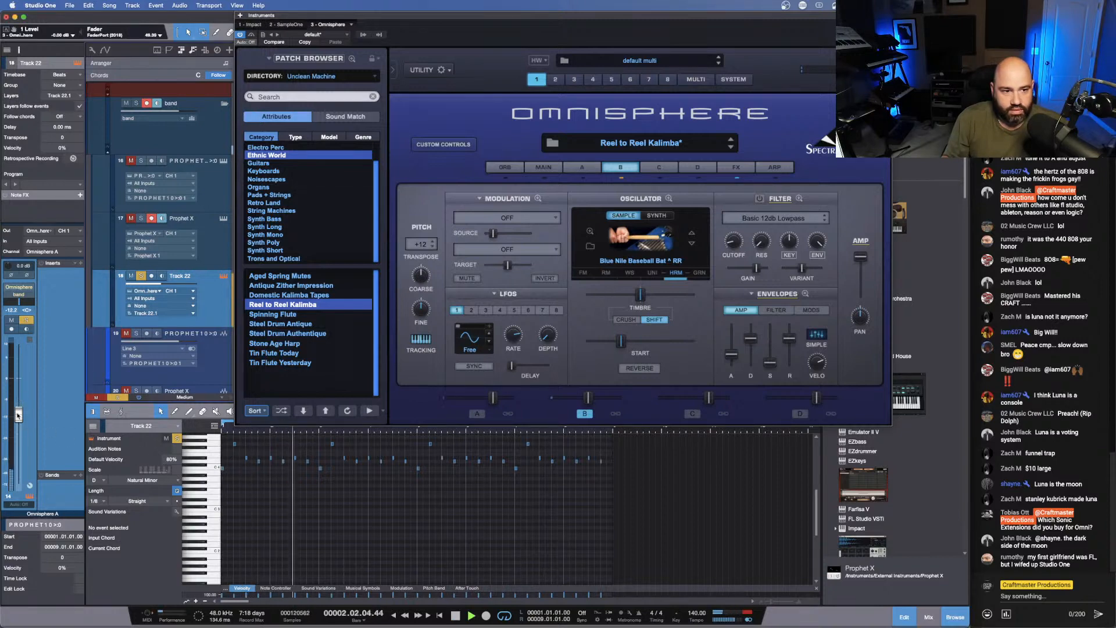
pyautogui.moveTo(17, 414); pyautogui.dragTo(18, 387)
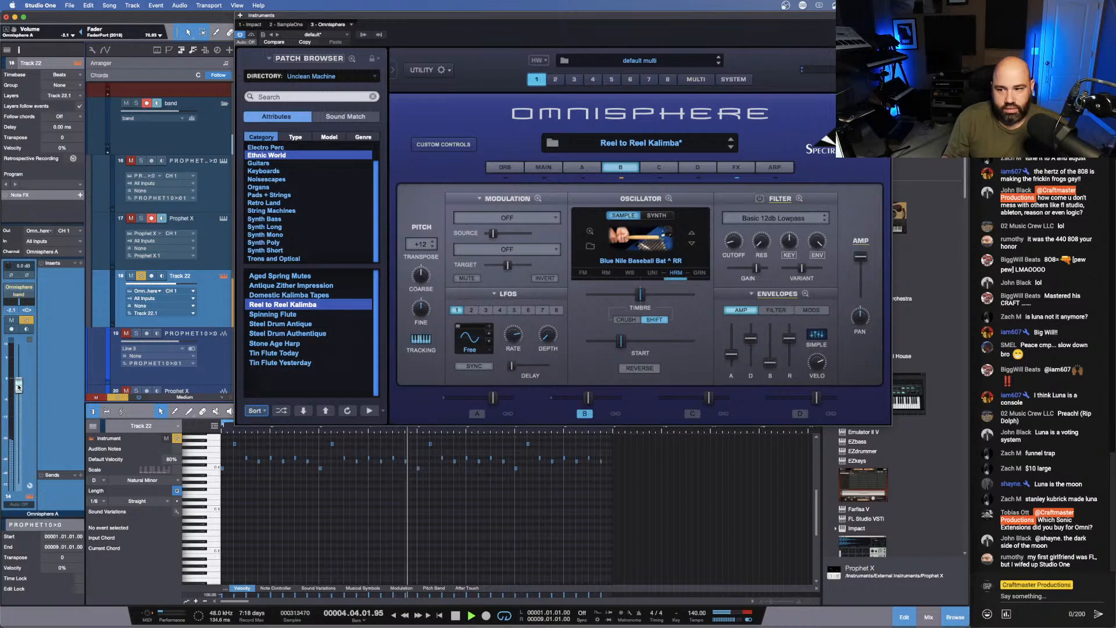
pyautogui.press('space')
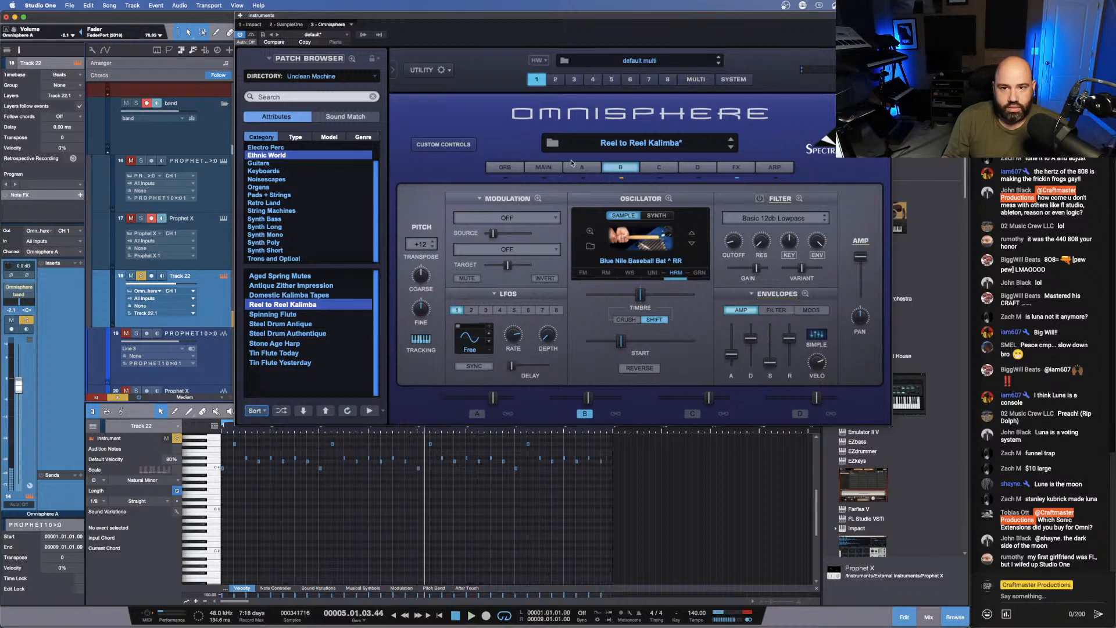
# - Switch off layer B, switch layer A back on and audition layer A in solo
pyautogui.click(618, 179)
pyautogui.click(582, 168)
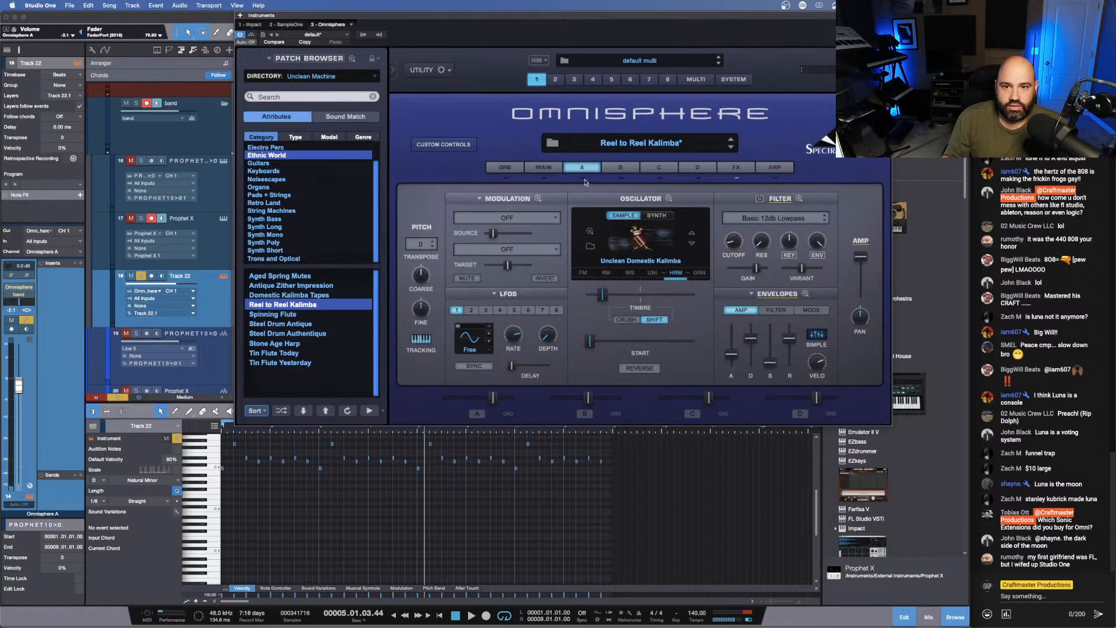
pyautogui.press('space')
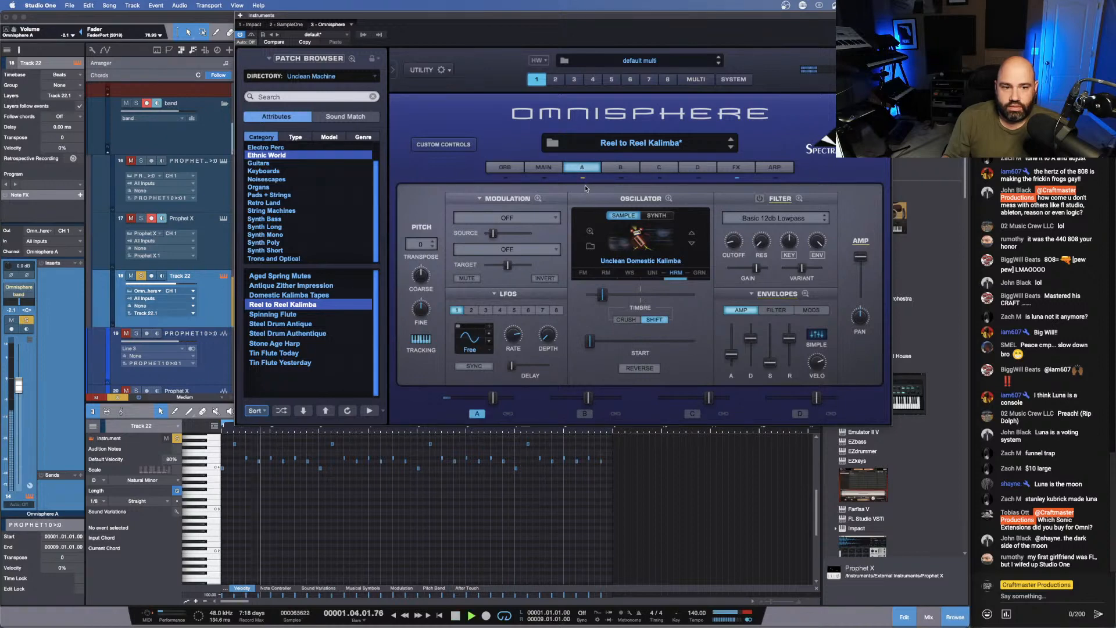
pyautogui.press('space')
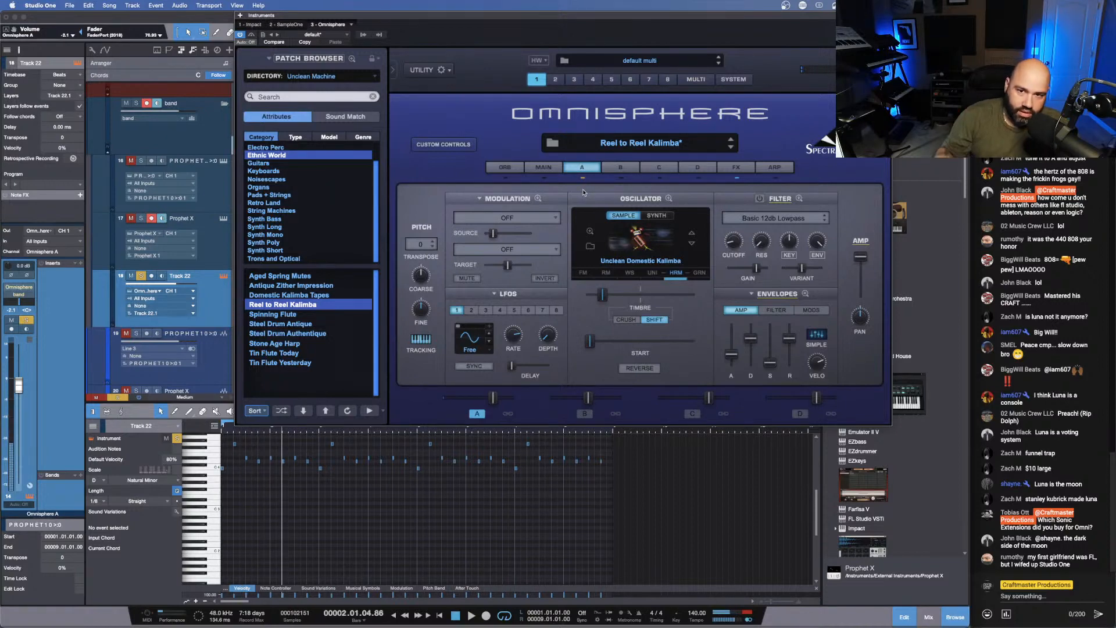
# - Open the soundsource browser for layer A's oscillator and search it for kalimba
pyautogui.click(648, 250)
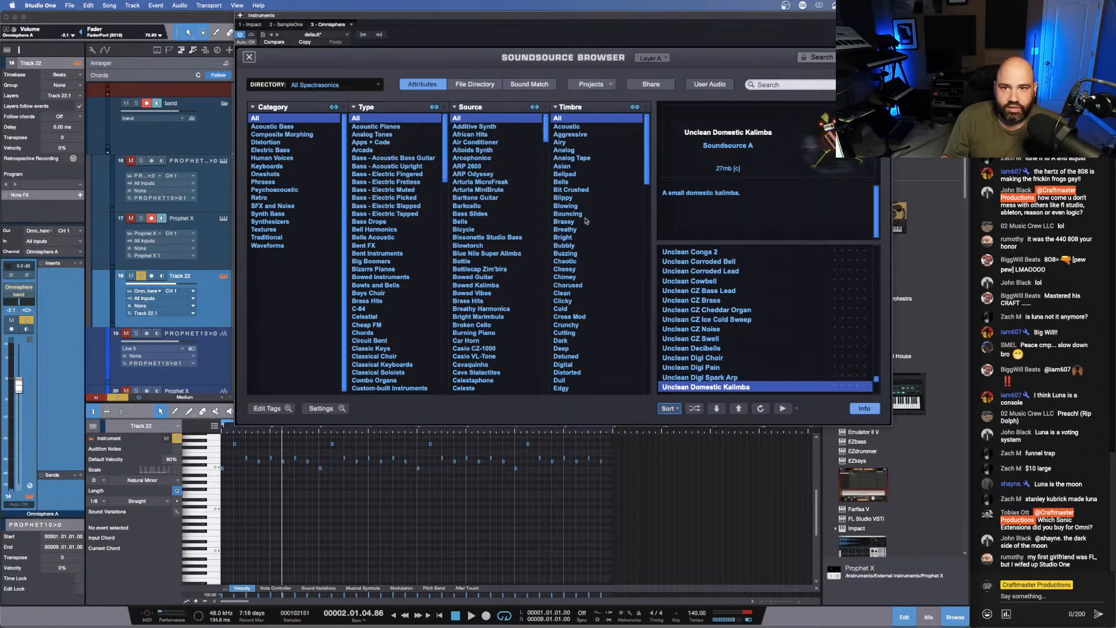
pyautogui.click(801, 83)
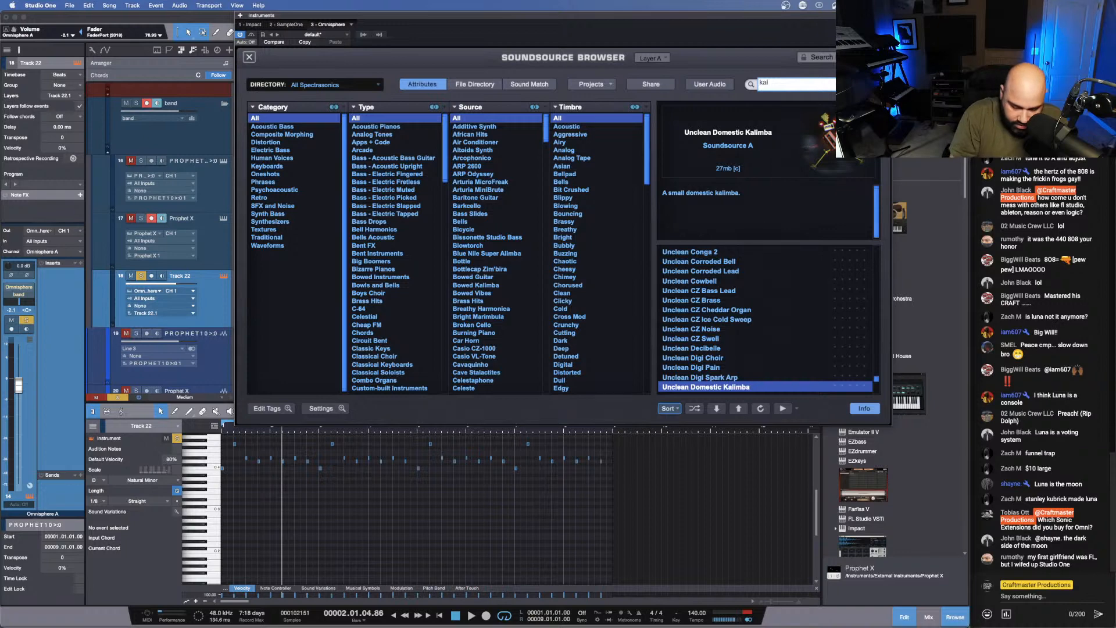
pyautogui.write('kalimba')
pyautogui.press('Return')
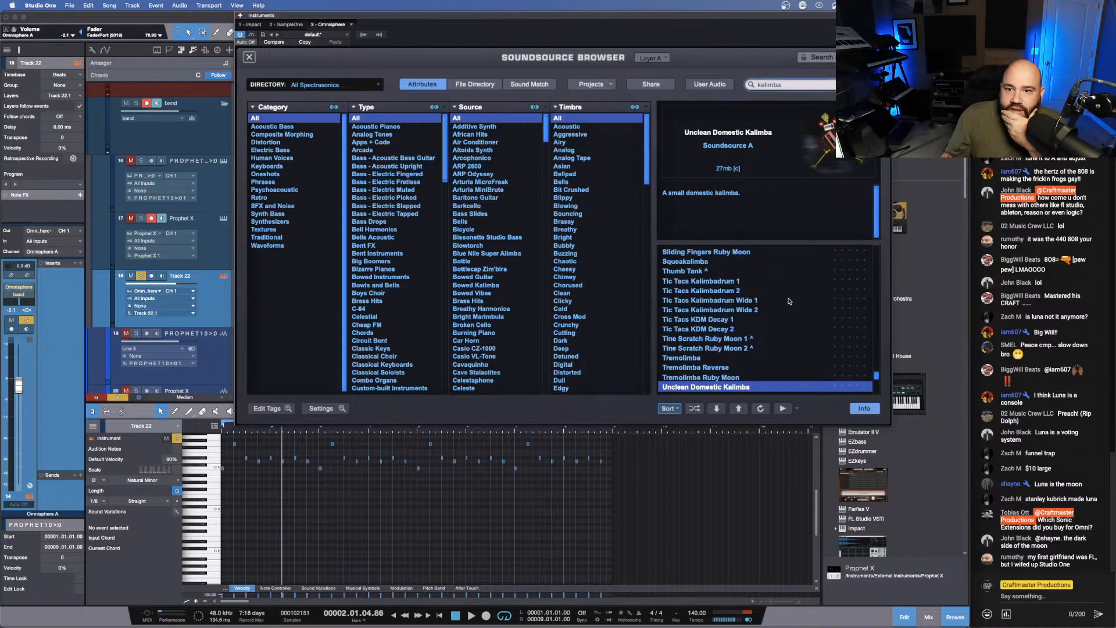
# - Look through the kalimba soundsources for a replacement for Unclean Domestic Kalimba in layer A
pyautogui.scroll(4, 727, 314)
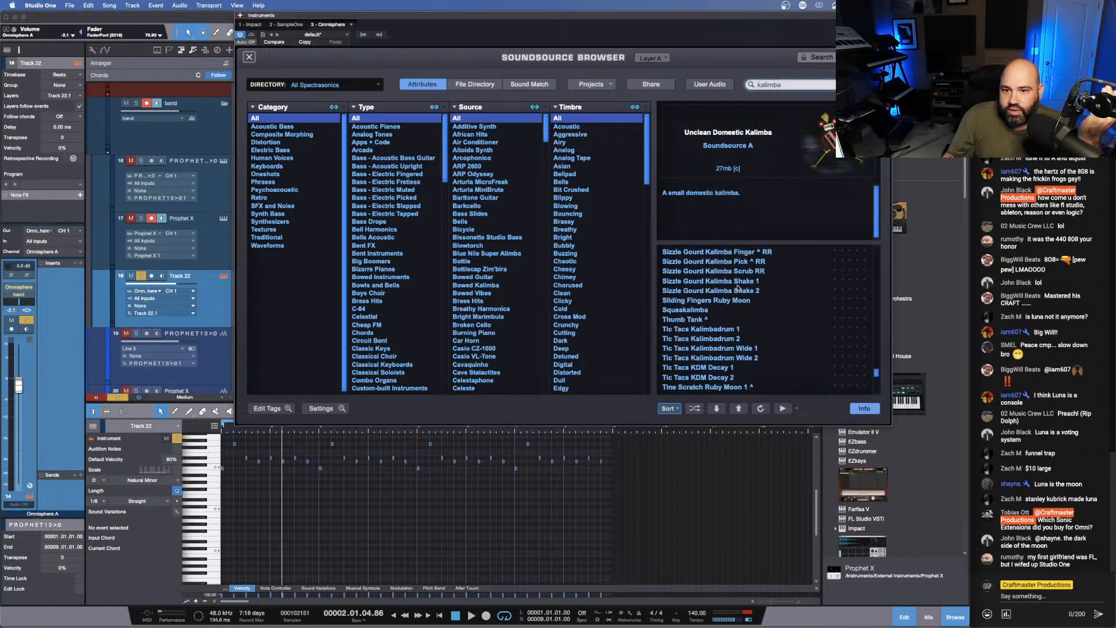
pyautogui.scroll(5, 738, 288)
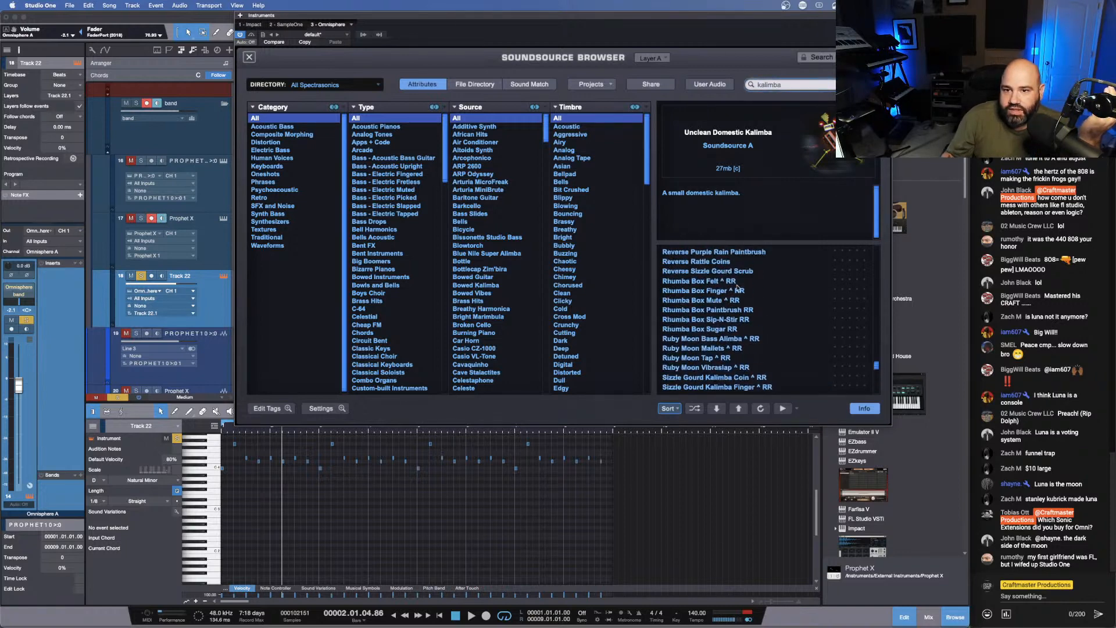
pyautogui.scroll(6, 737, 289)
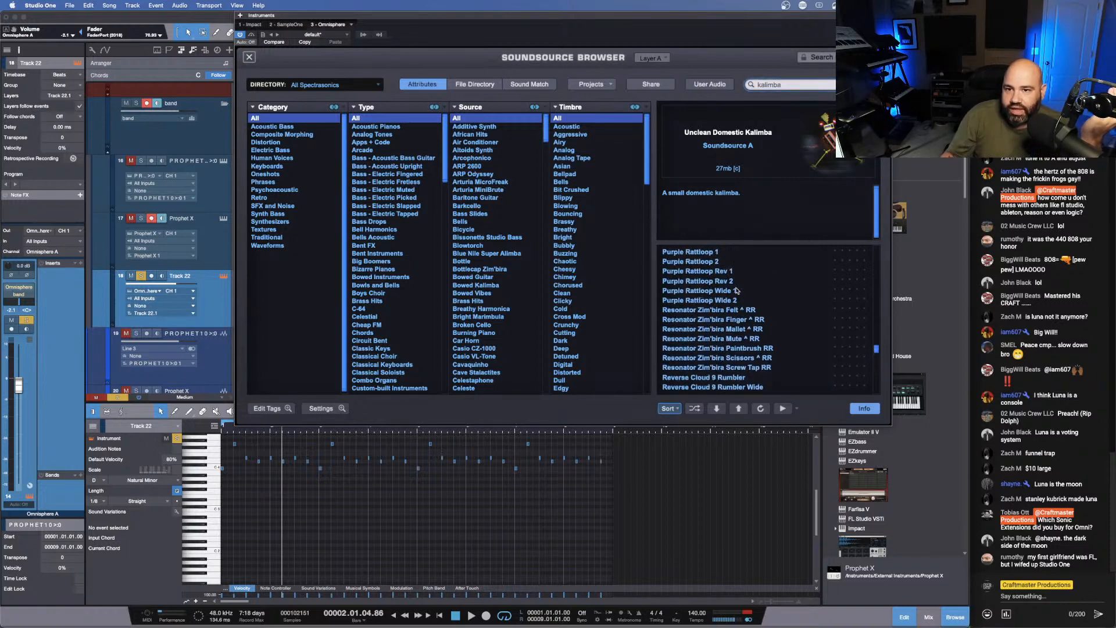
pyautogui.scroll(3, 737, 293)
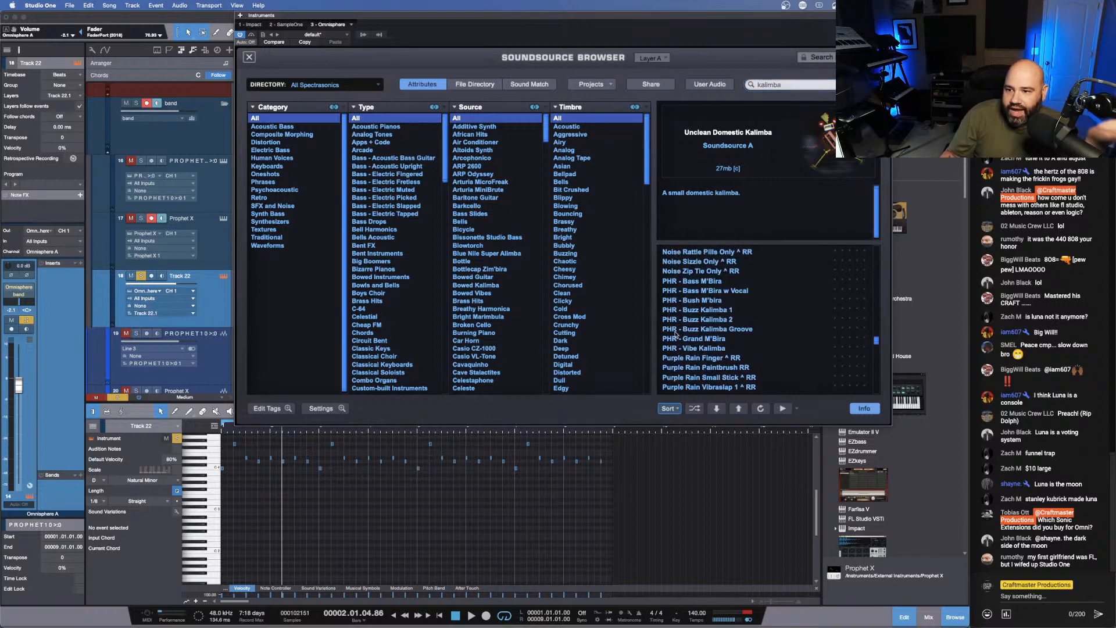
pyautogui.scroll(10, 721, 331)
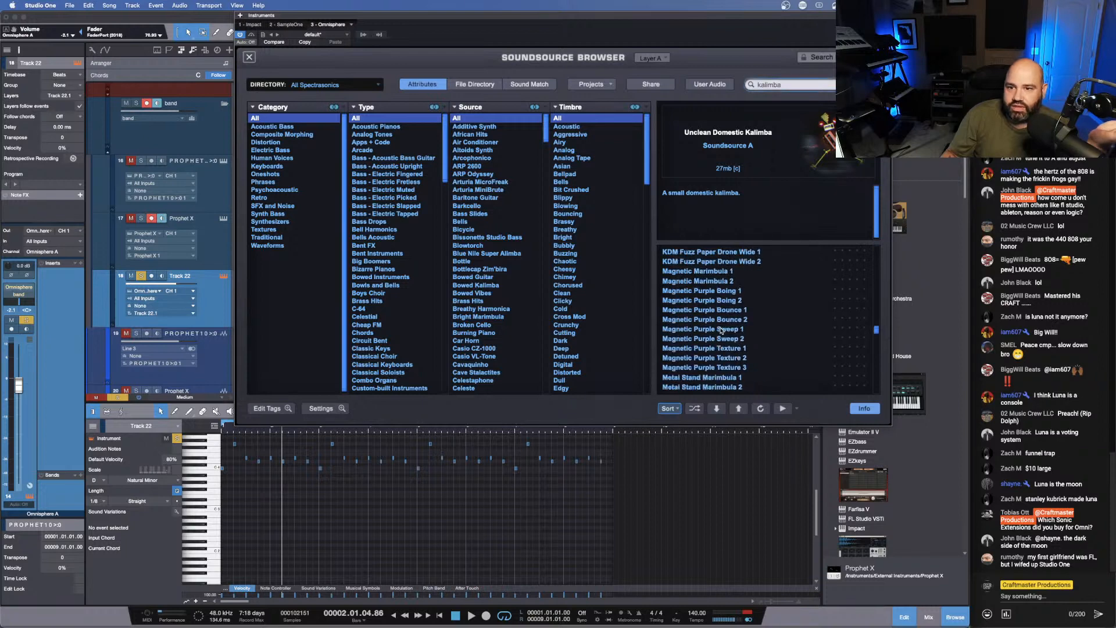
pyautogui.scroll(2, 721, 331)
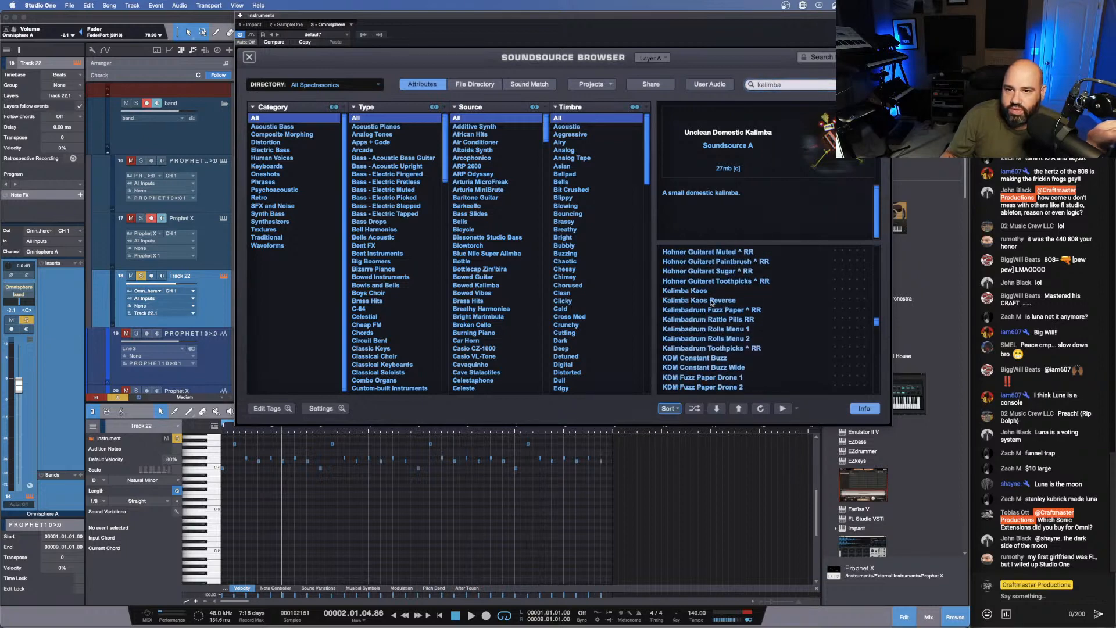
pyautogui.scroll(5, 717, 304)
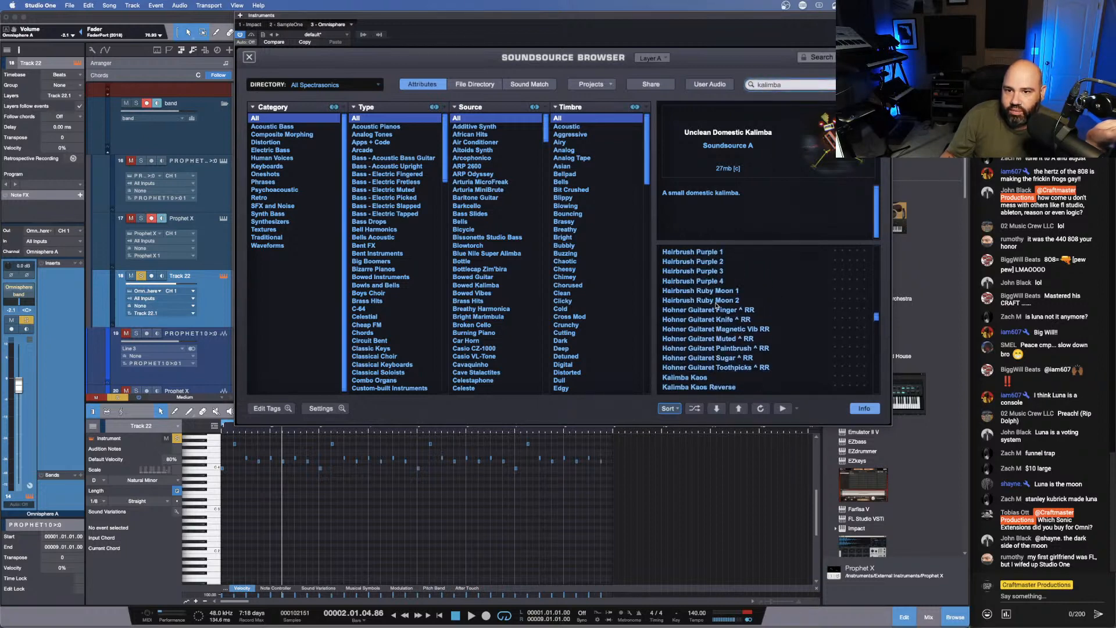
pyautogui.scroll(8, 717, 304)
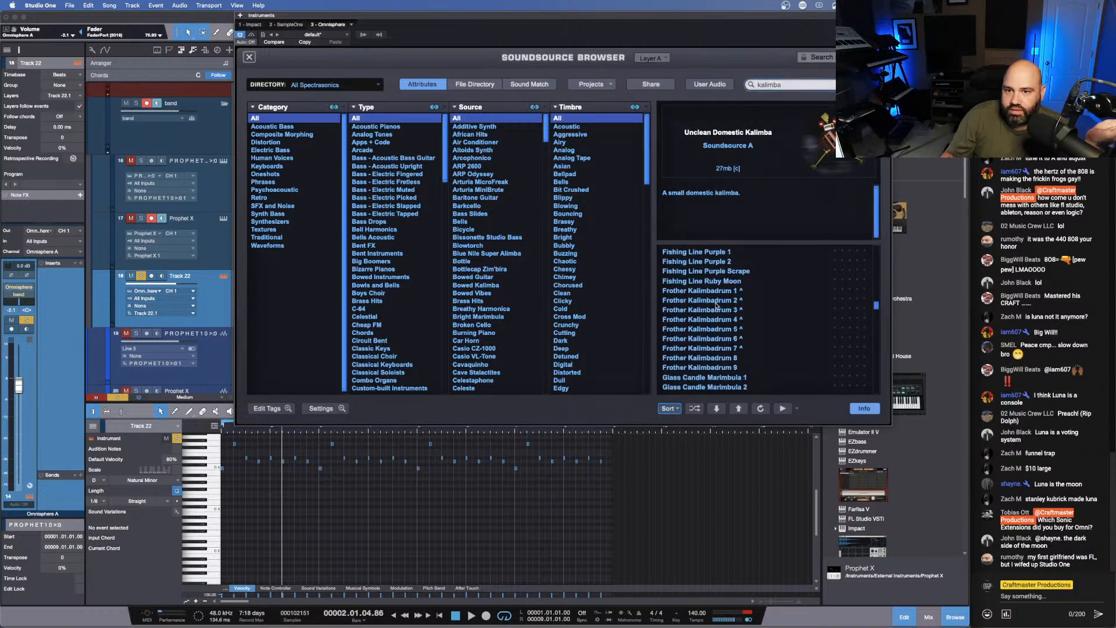
pyautogui.scroll(4, 717, 304)
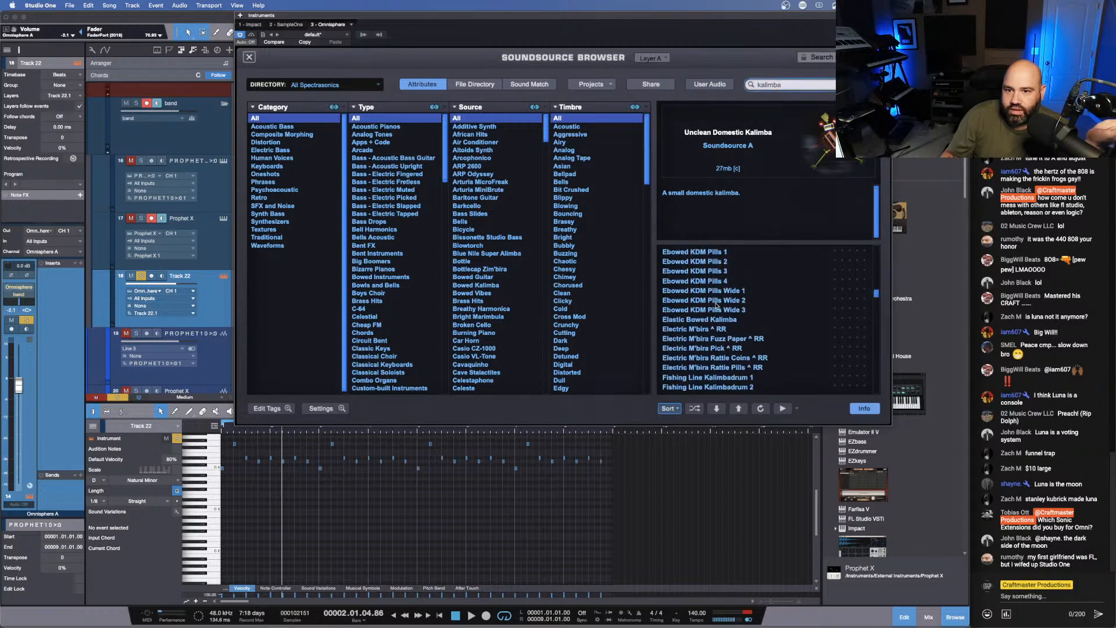
pyautogui.scroll(-1, 717, 304)
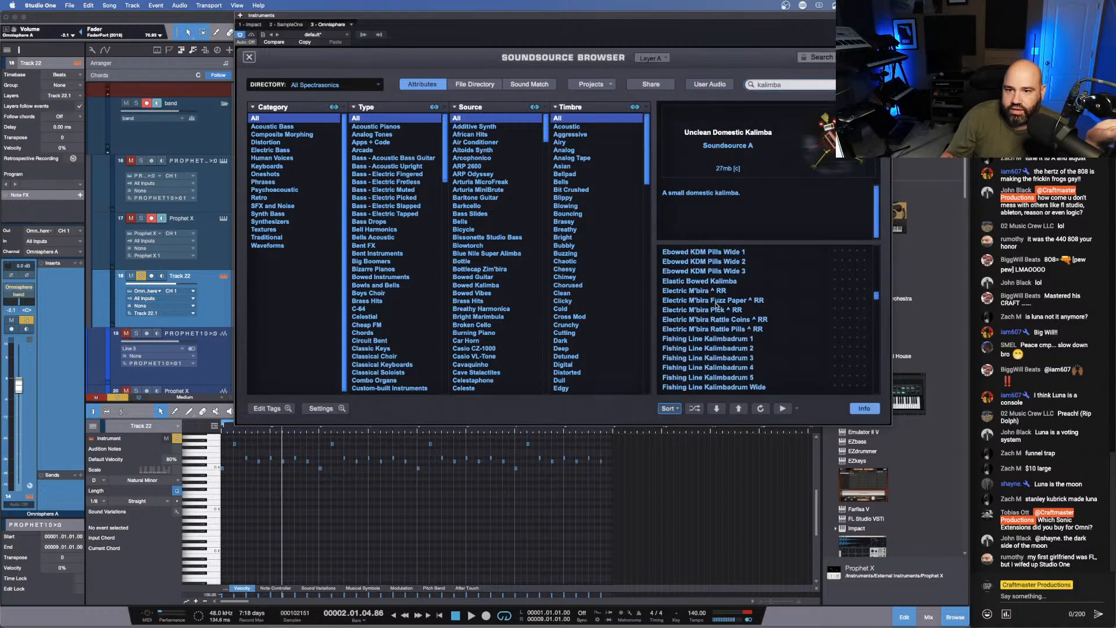
pyautogui.scroll(5, 716, 304)
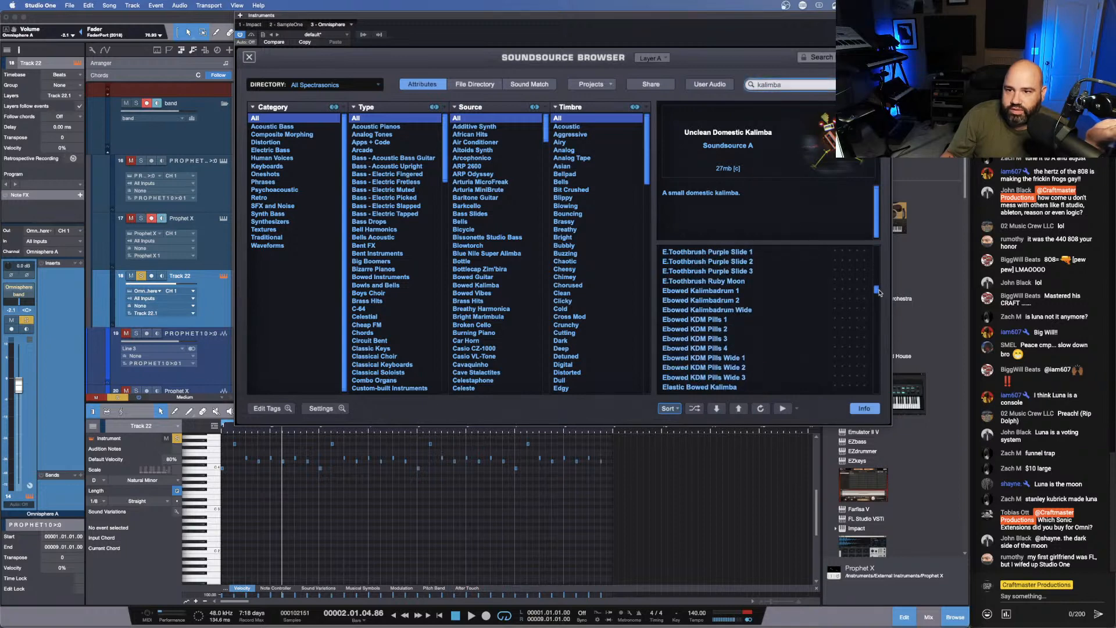
pyautogui.moveTo(877, 291); pyautogui.dragTo(879, 244)
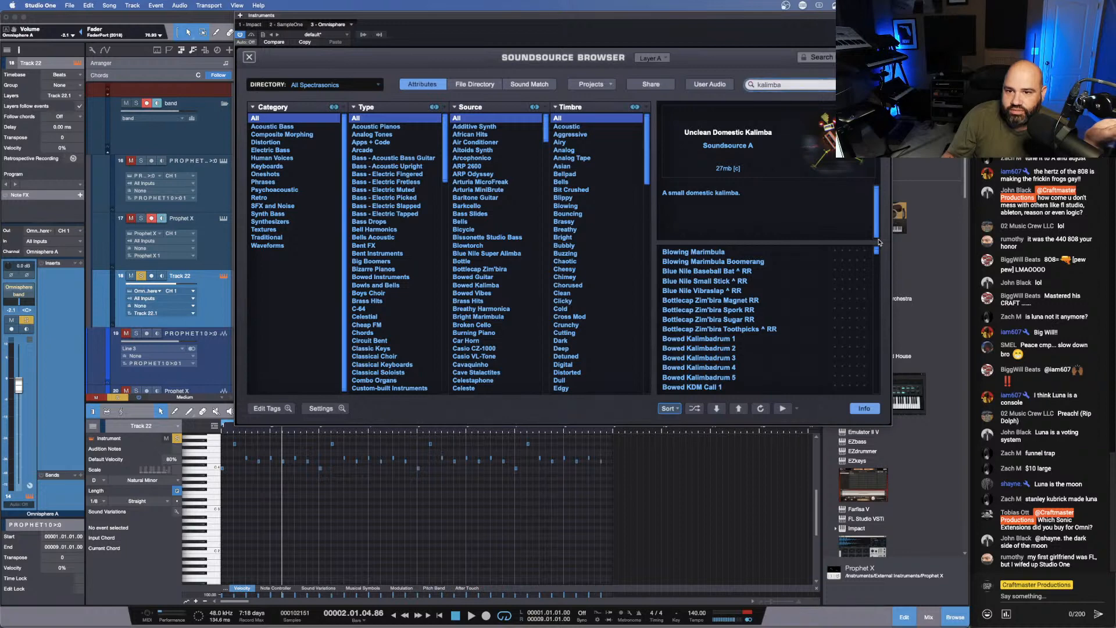
pyautogui.moveTo(880, 243); pyautogui.dragTo(888, 375)
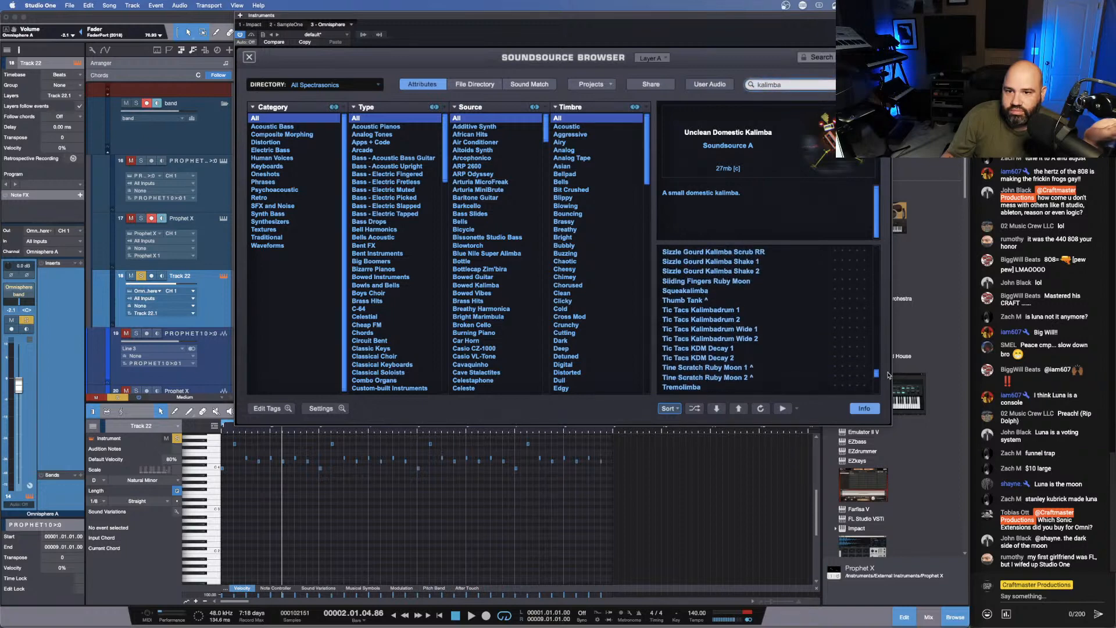
# - Try the soundsources Tic Tacs Kalimbadrum 1, Tic Tacs Kalimbadrum 2, Tine Scratch Ruby Moon 2 and Tremolimba in layer A
pyautogui.click(716, 310)
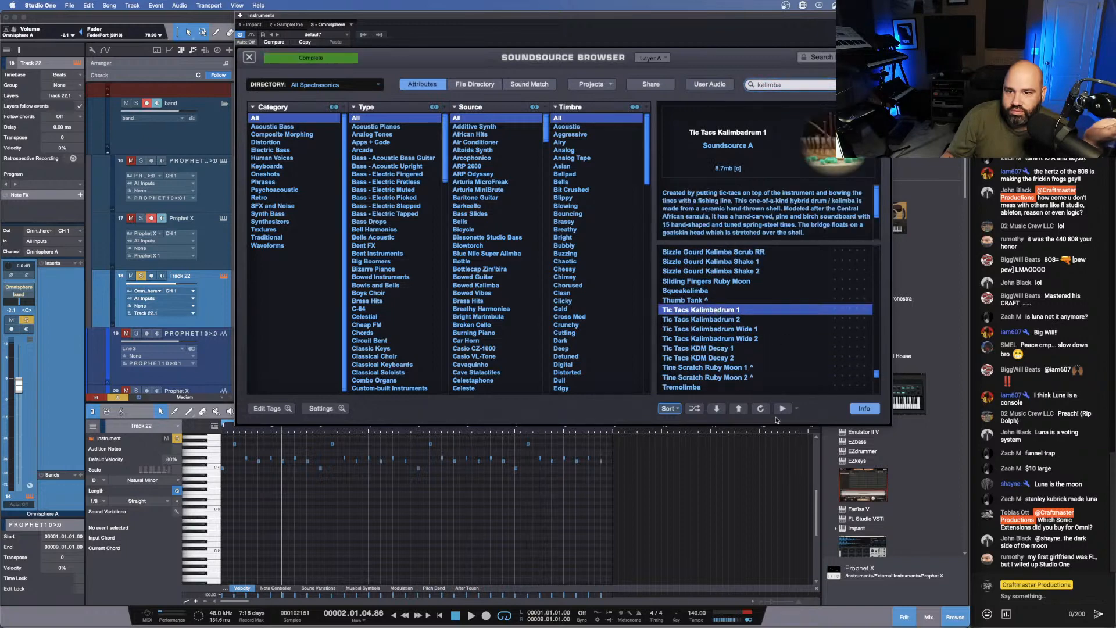
pyautogui.click(712, 320)
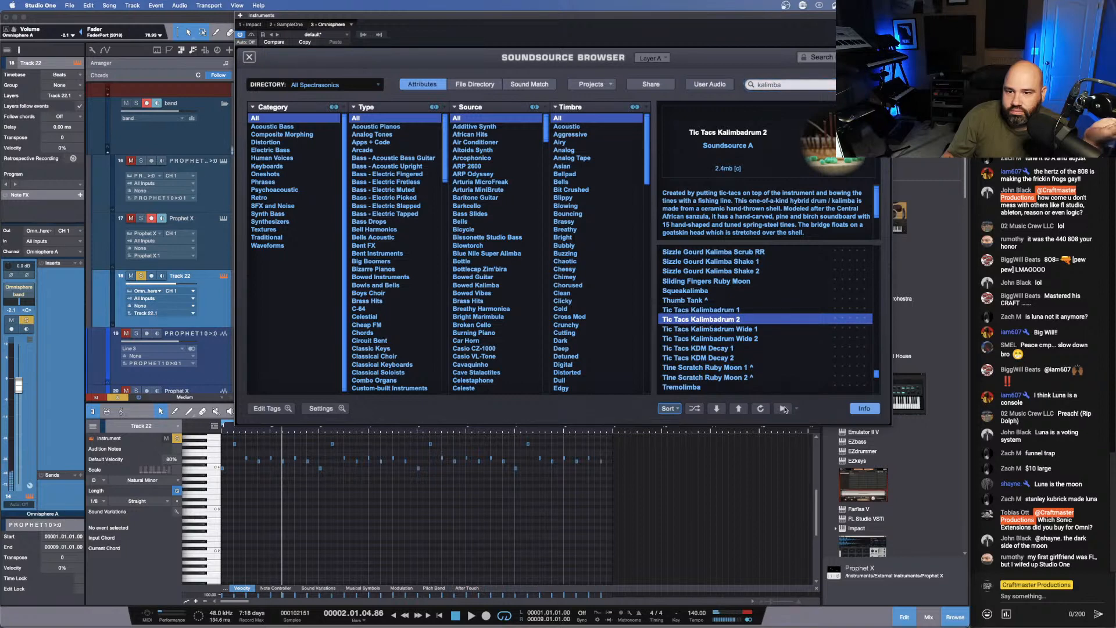
pyautogui.click(714, 378)
pyautogui.click(687, 387)
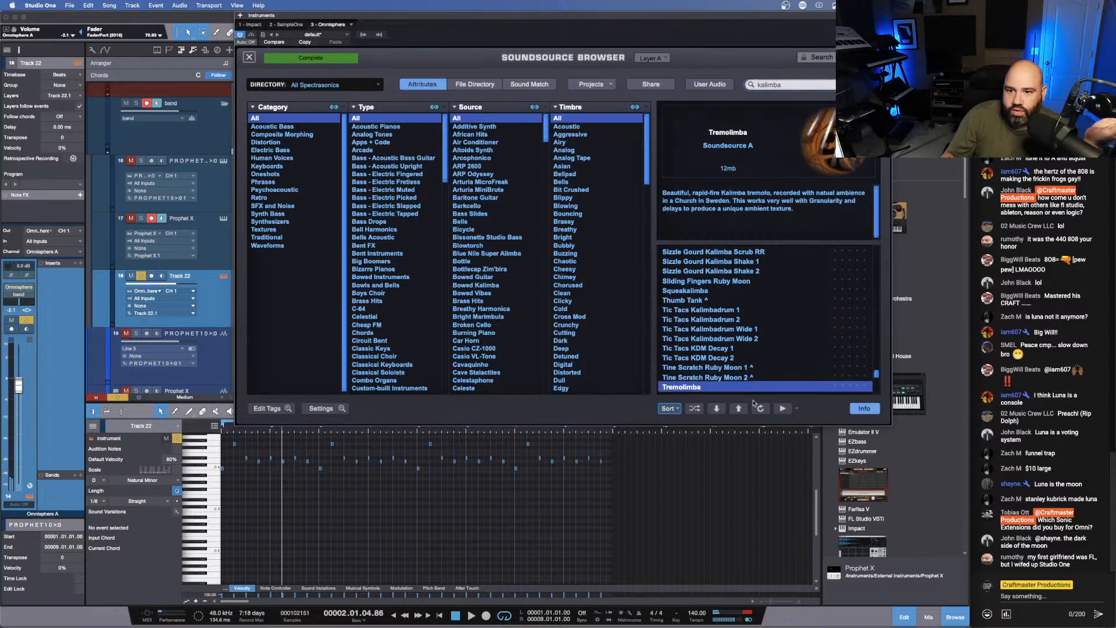
# - Audition the Wood Marimbula Fingernail, Wood Marimbula Finger and Zip Tie BRM Rip 01 soundsources in layer A
pyautogui.scroll(-3, 754, 326)
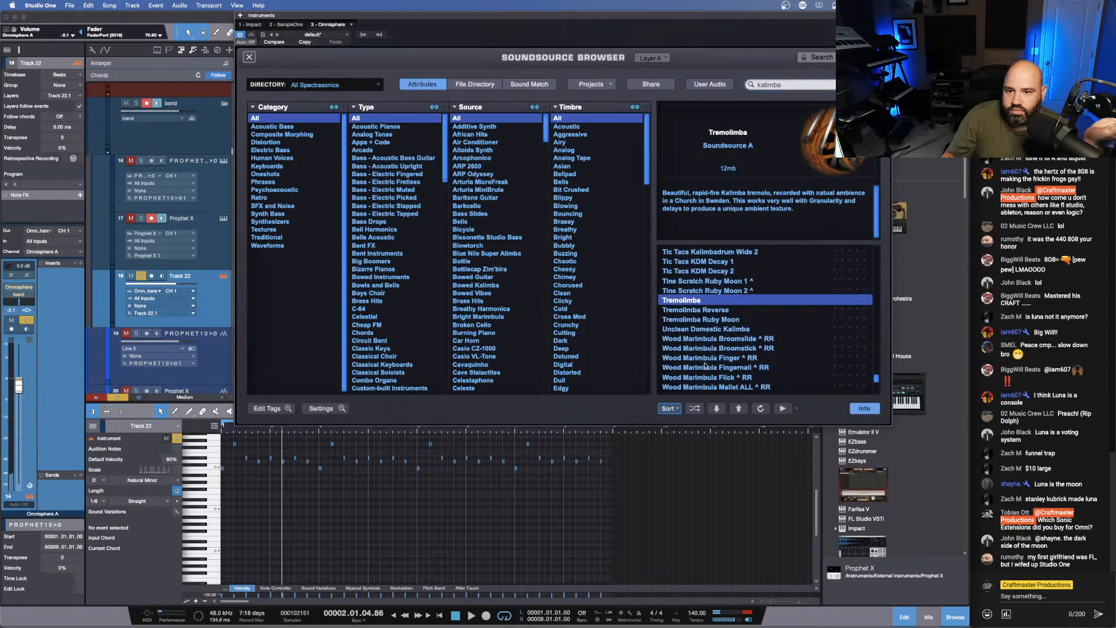
pyautogui.click(707, 367)
pyautogui.click(779, 410)
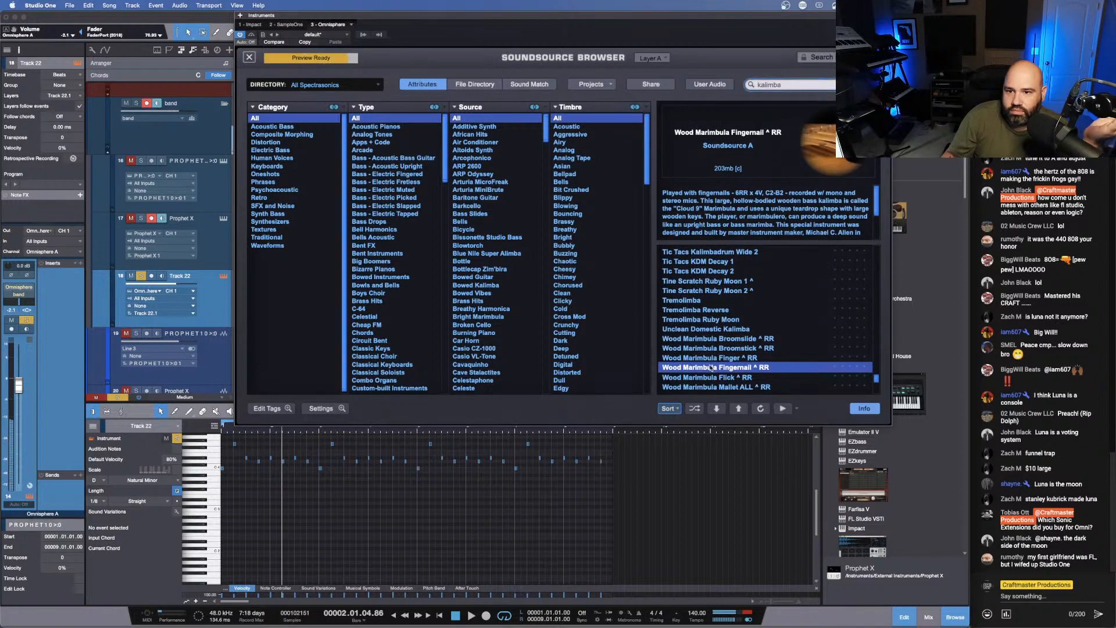
pyautogui.press('Up')
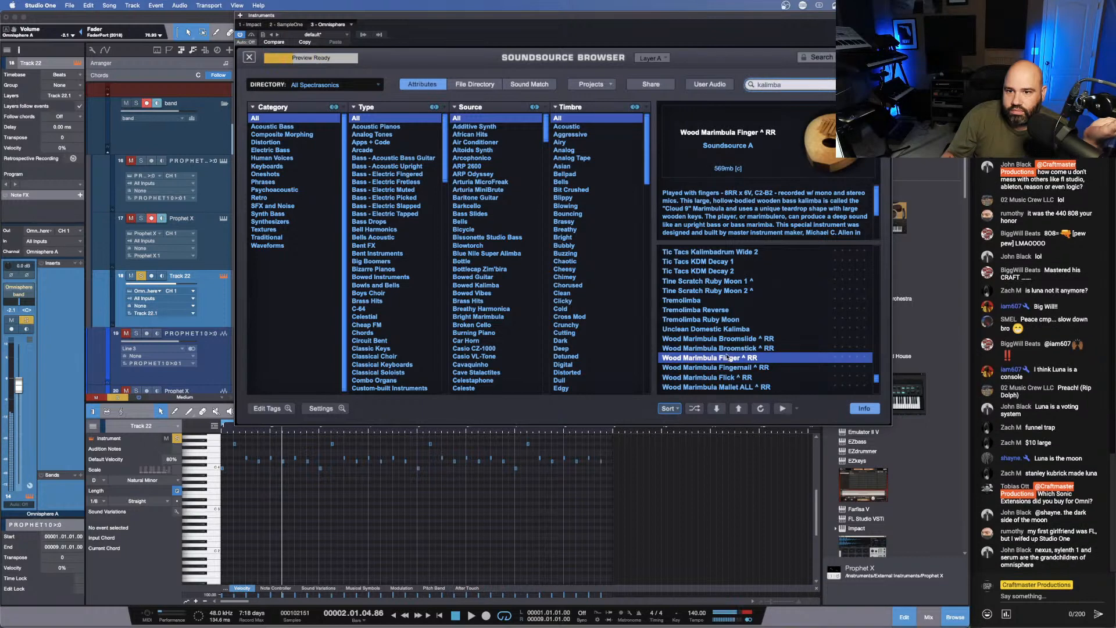
pyautogui.scroll(-3, 719, 344)
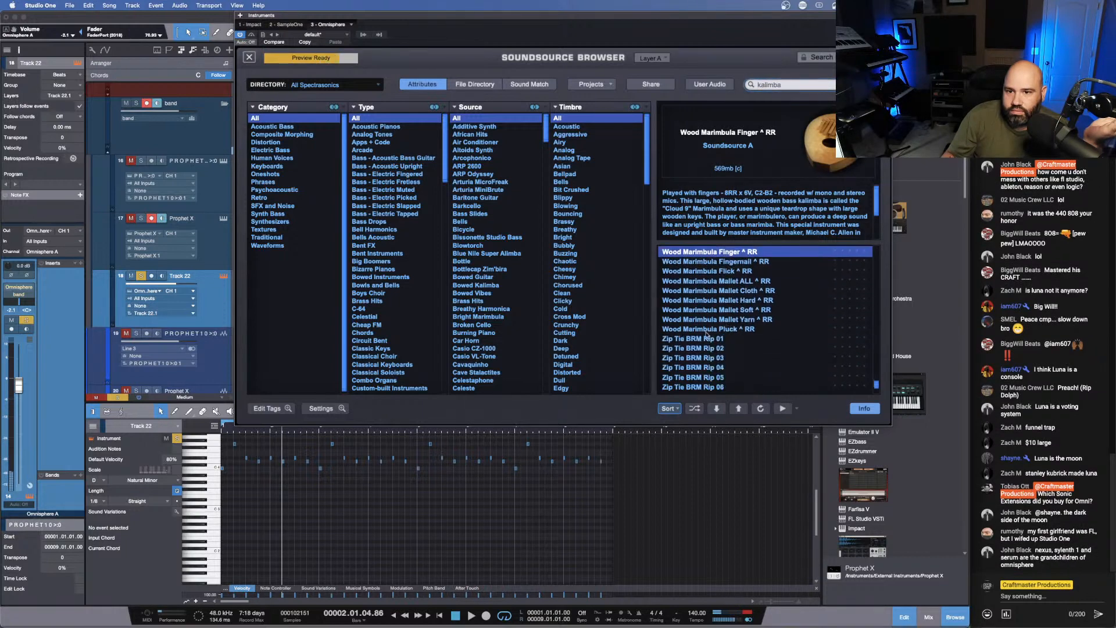
pyautogui.click(719, 339)
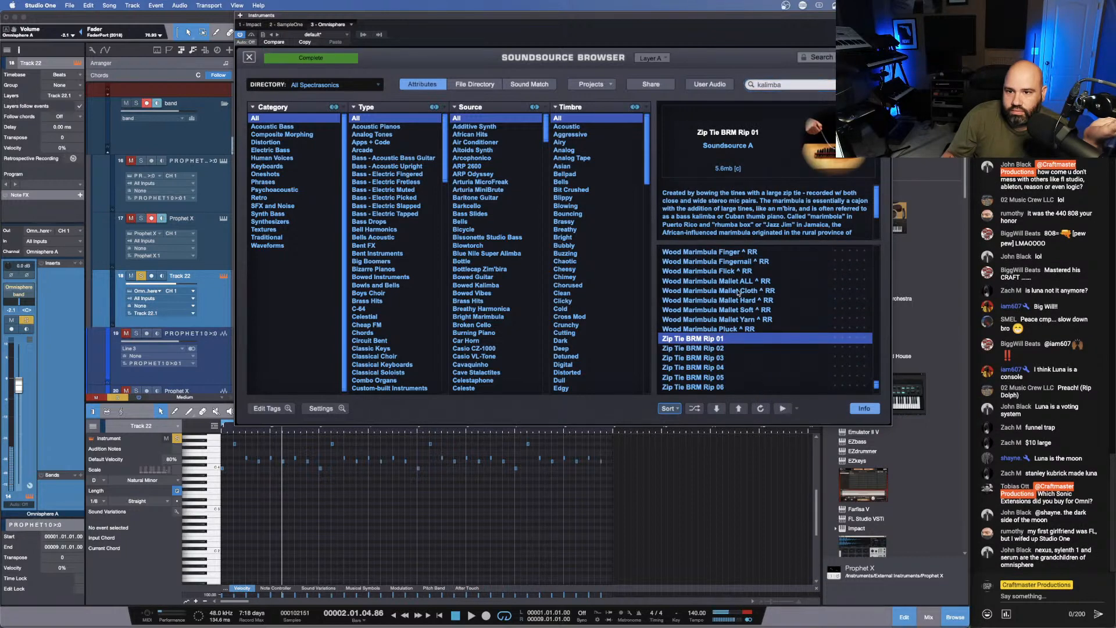
# - Audition the Sliding Fingers Ruby Moon, Sizzle Gourd Kalimba Shake 2 and Ruby Moon Tap soundsources in layer A
pyautogui.scroll(2, 739, 294)
pyautogui.scroll(-4, 739, 294)
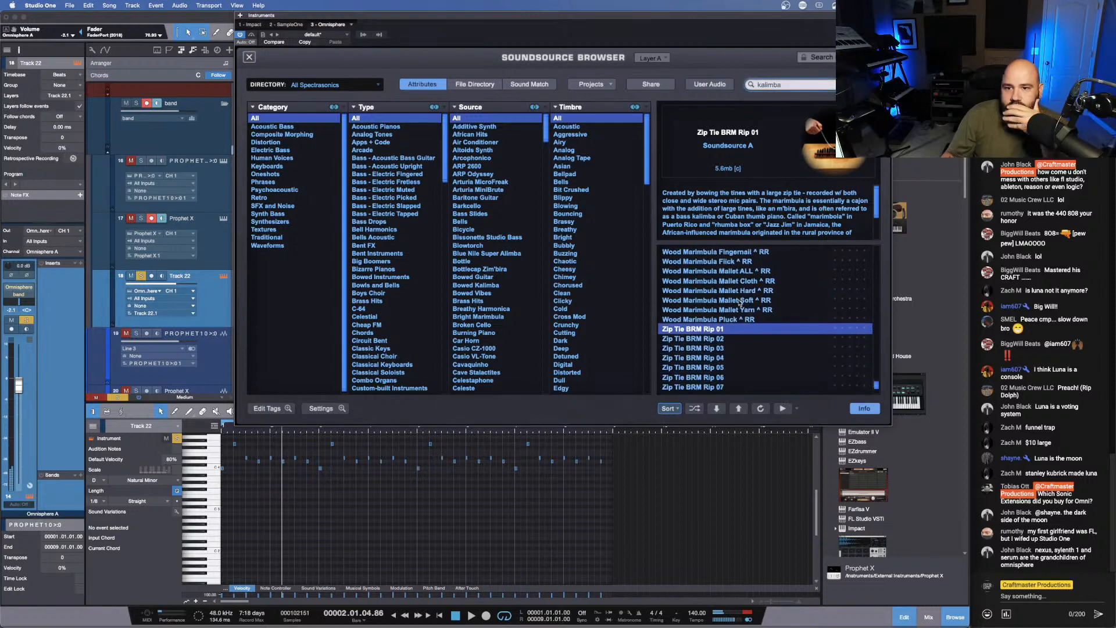
pyautogui.scroll(5, 738, 307)
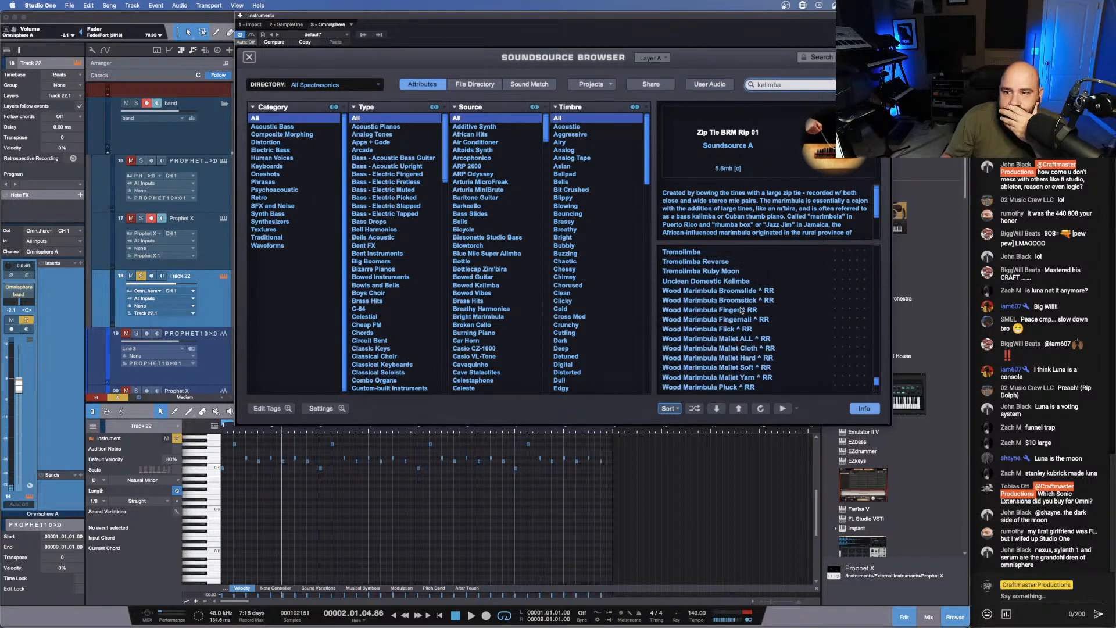
pyautogui.scroll(2, 742, 310)
pyautogui.scroll(2, 741, 310)
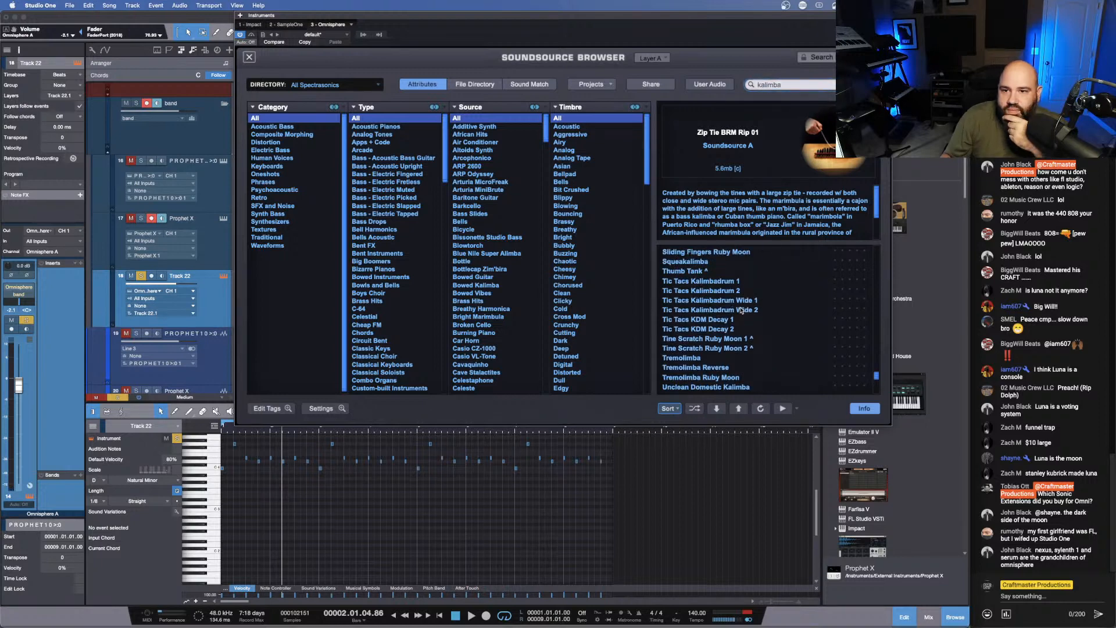
pyautogui.scroll(2, 743, 312)
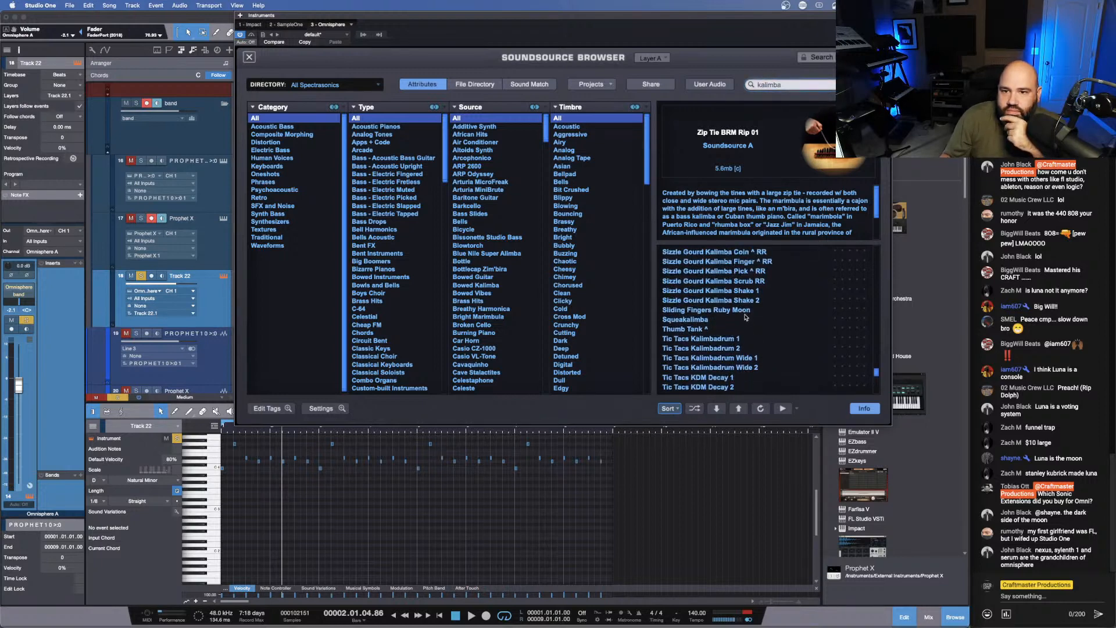
pyautogui.click(746, 313)
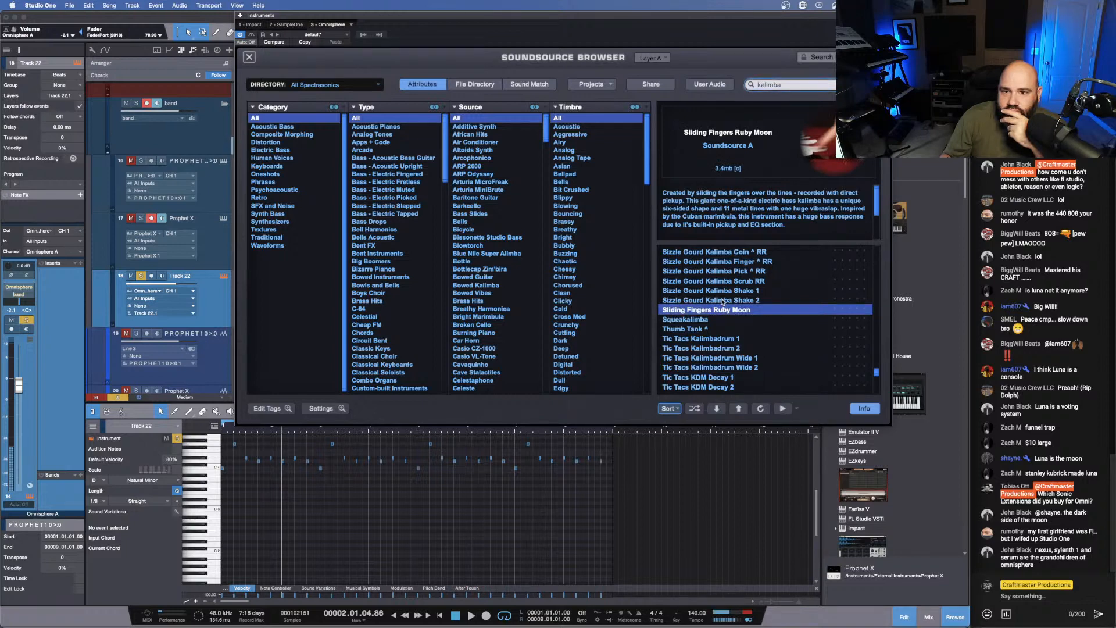
pyautogui.press('Up')
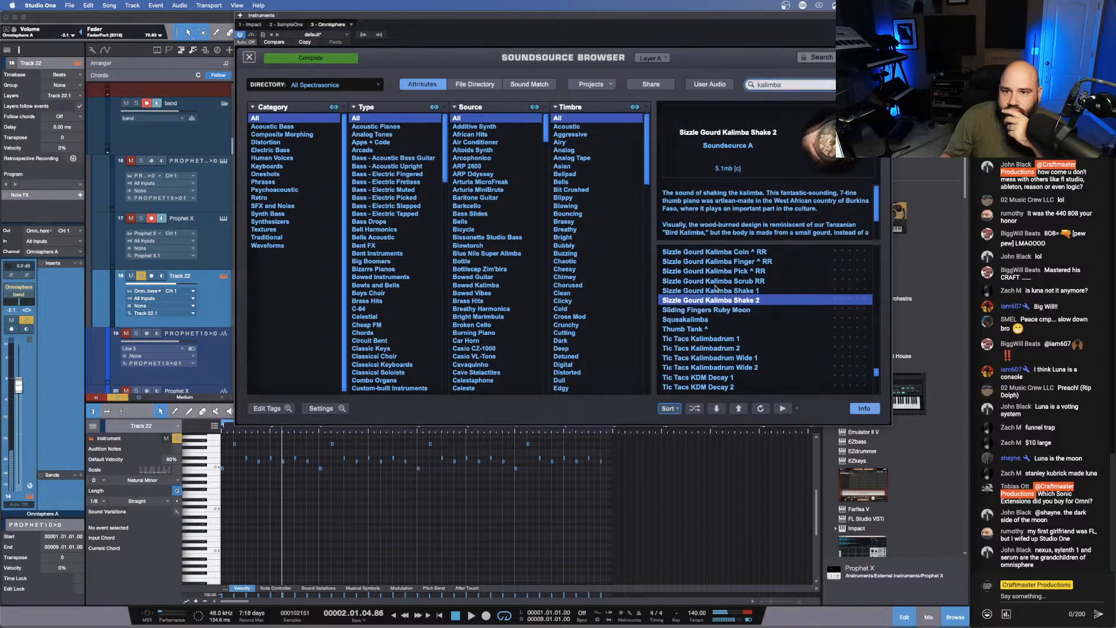
pyautogui.scroll(4, 716, 289)
pyautogui.click(721, 311)
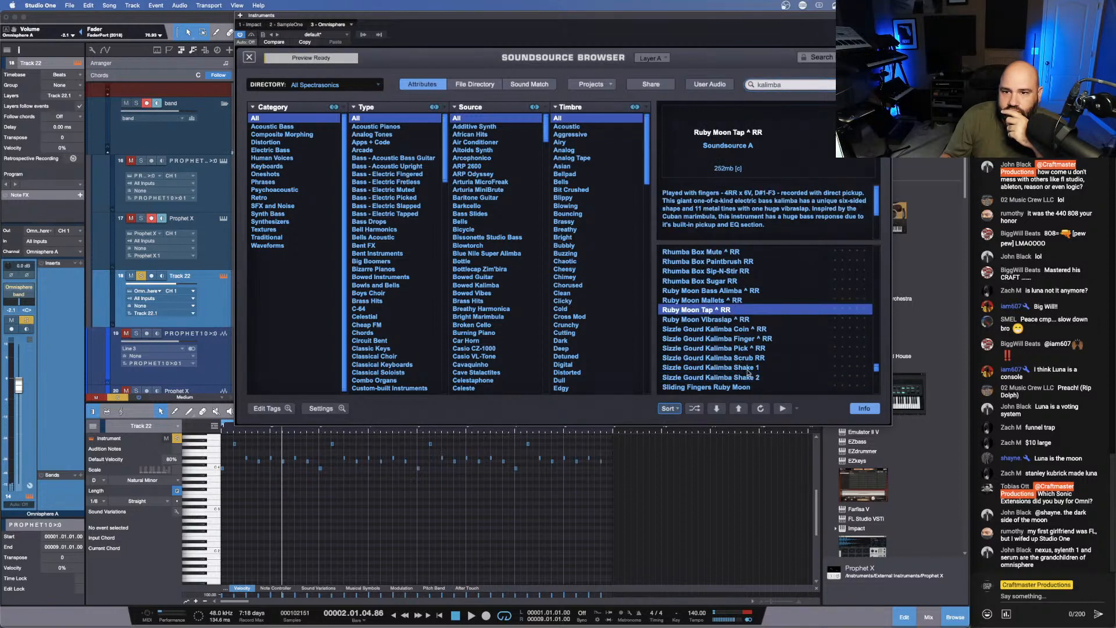
# - Audition the Rhumba Box Sip-N-Stir, Reverse Purple Rain Paintbrush and Reverse Kalimbadrum Zip Tie soundsources in layer A
pyautogui.click(713, 272)
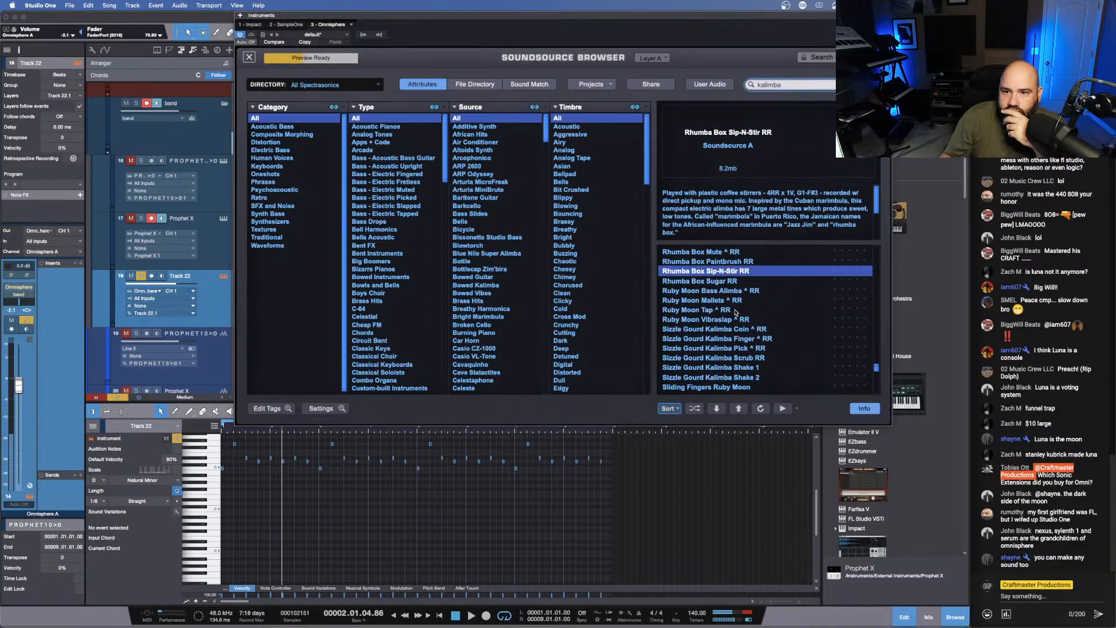
pyautogui.scroll(5, 711, 300)
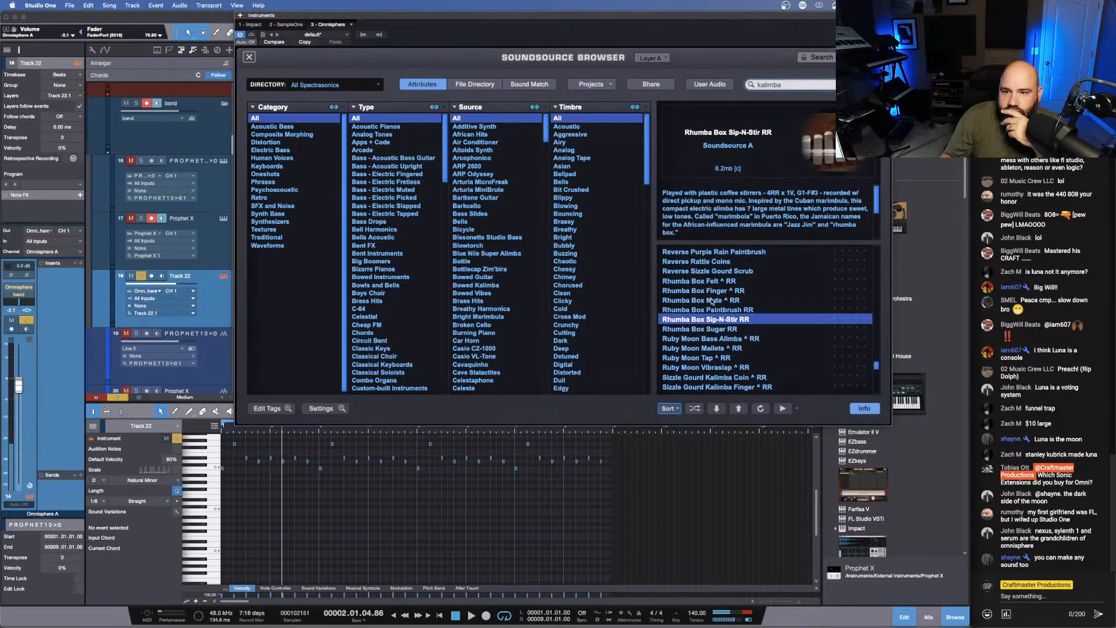
pyautogui.click(713, 300)
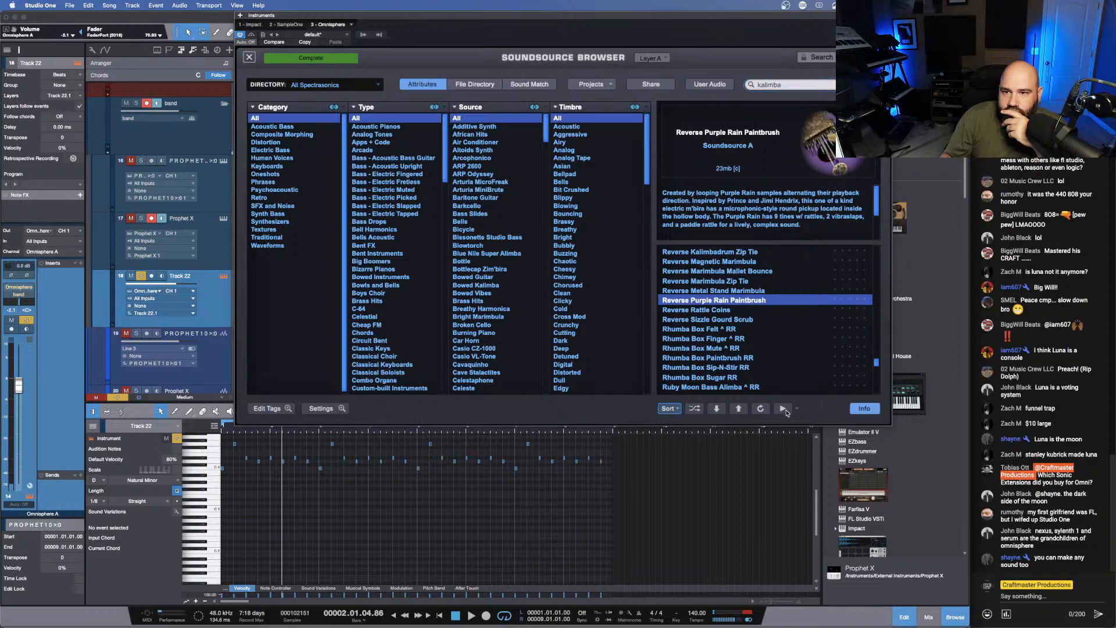
pyautogui.scroll(2, 718, 312)
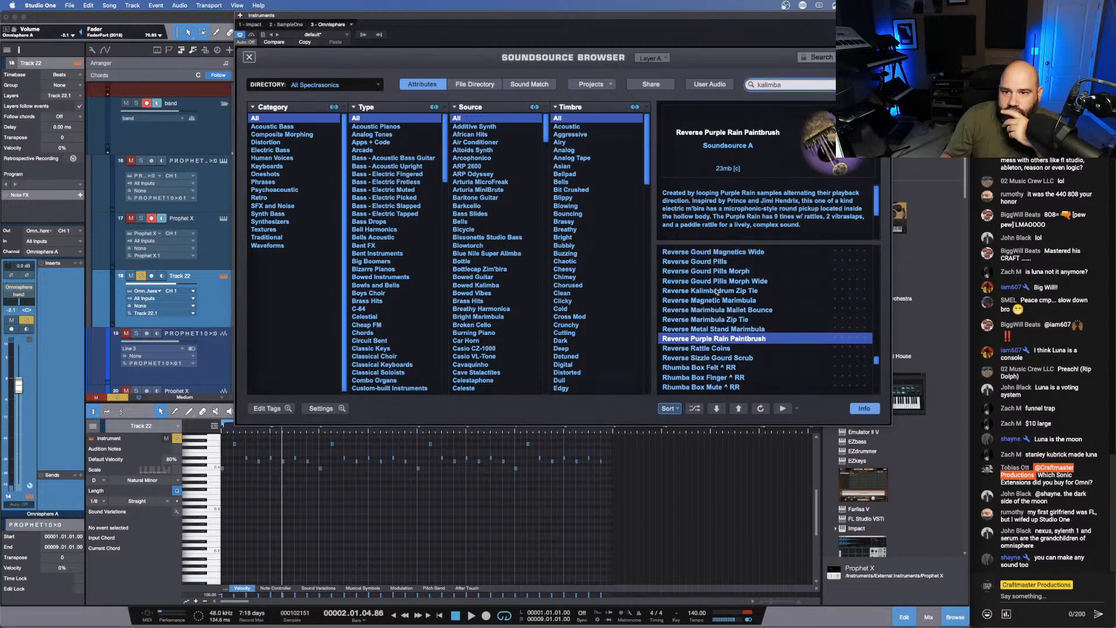
pyautogui.click(715, 290)
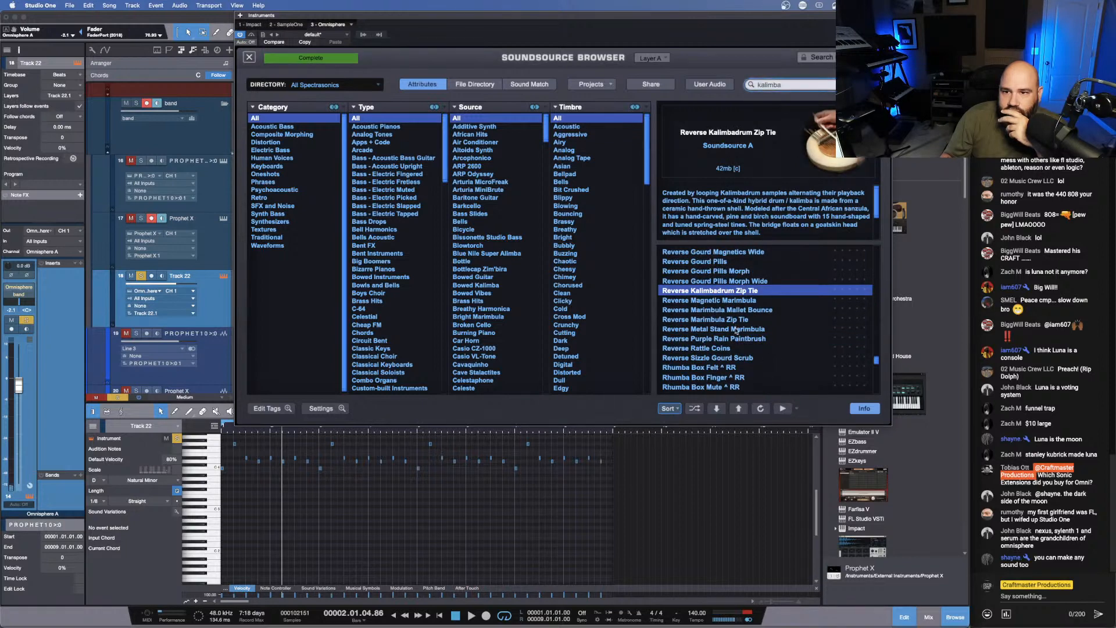
# - Audition Resonator Zim'bira Felt, load Resonator Zim'bira Finger as layer A's soundsource and close the soundsource browser
pyautogui.scroll(15, 711, 303)
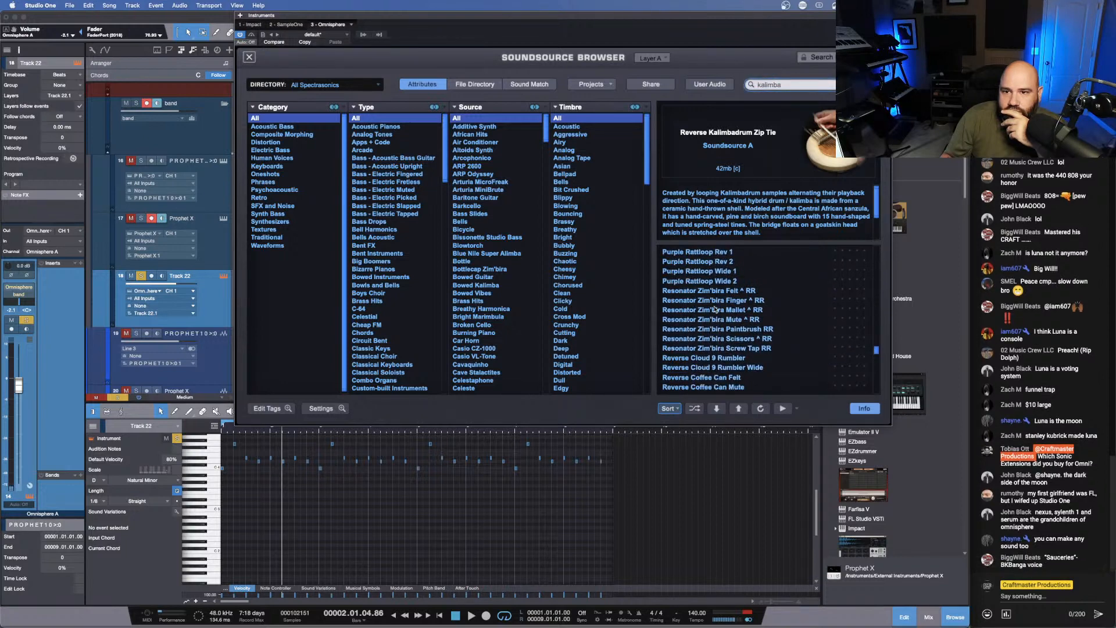
pyautogui.click(715, 292)
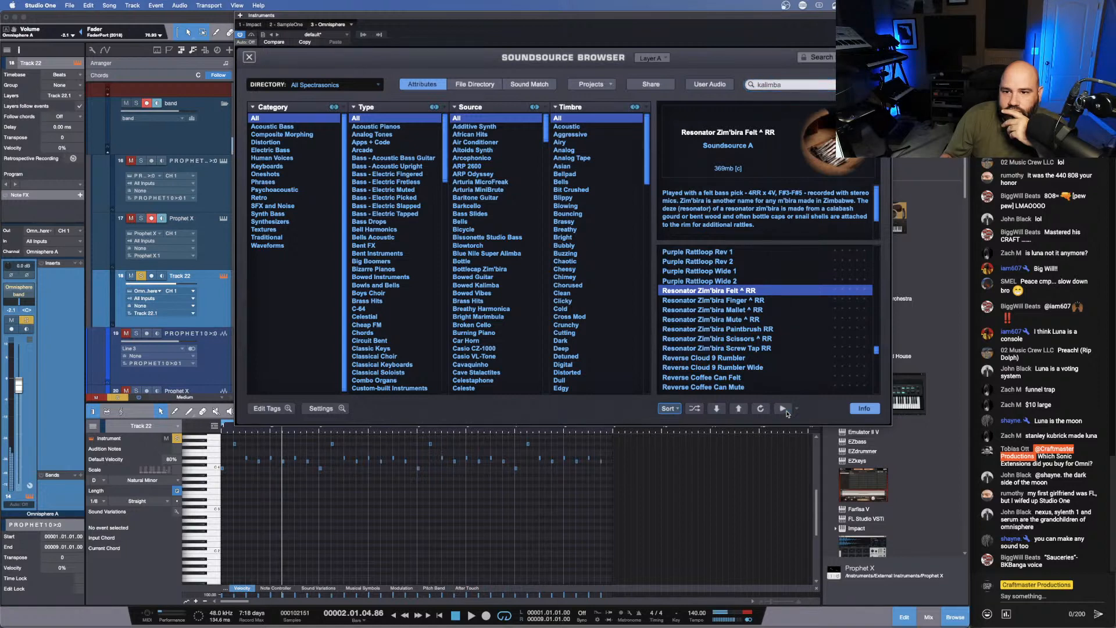
pyautogui.click(713, 303)
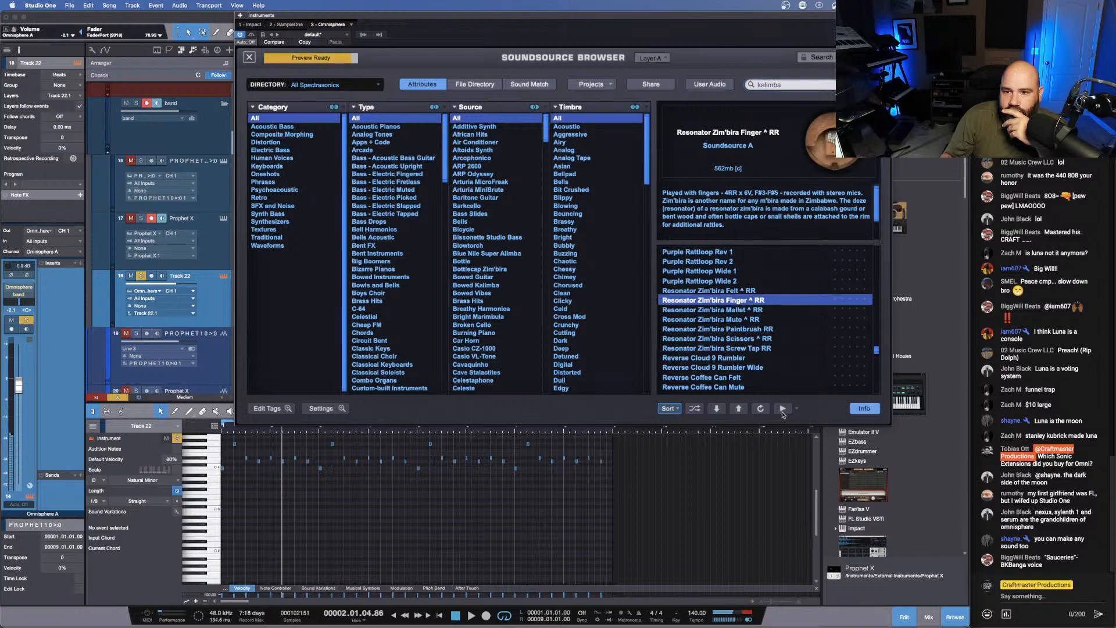
pyautogui.click(697, 303)
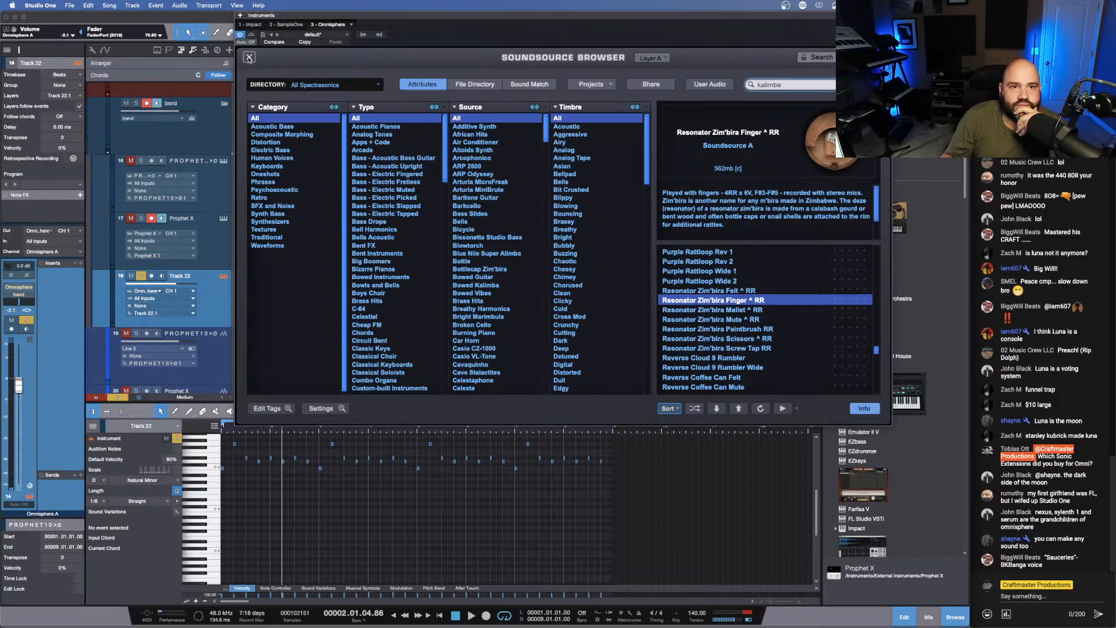
pyautogui.click(248, 58)
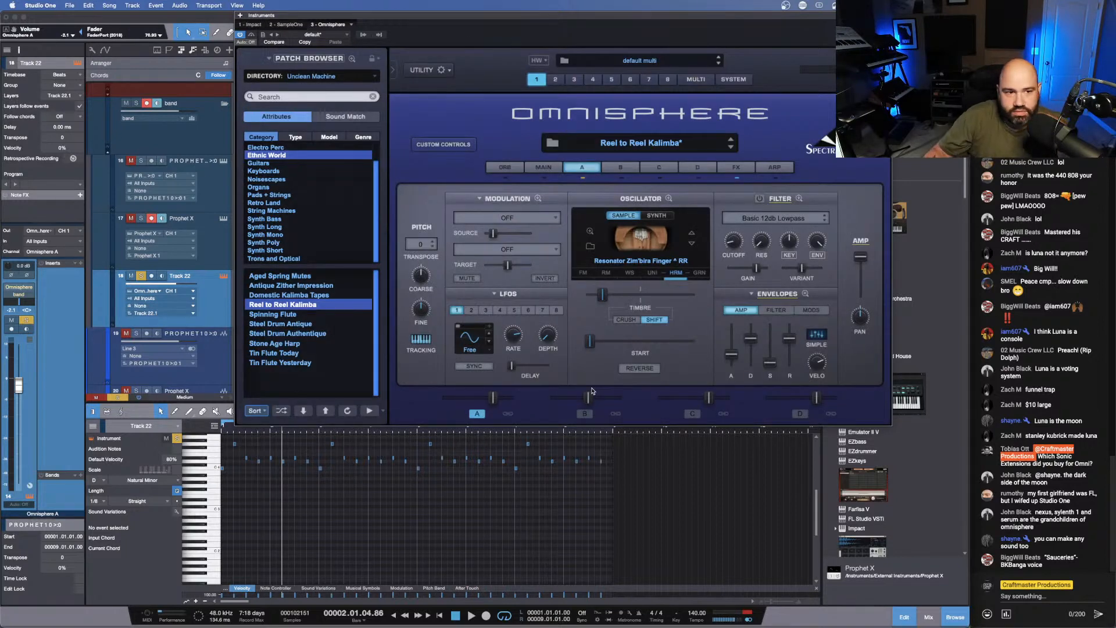
# - Play the Intro from bar 1 and take Track 22 out of solo to hear it with the other parts
pyautogui.press(',')
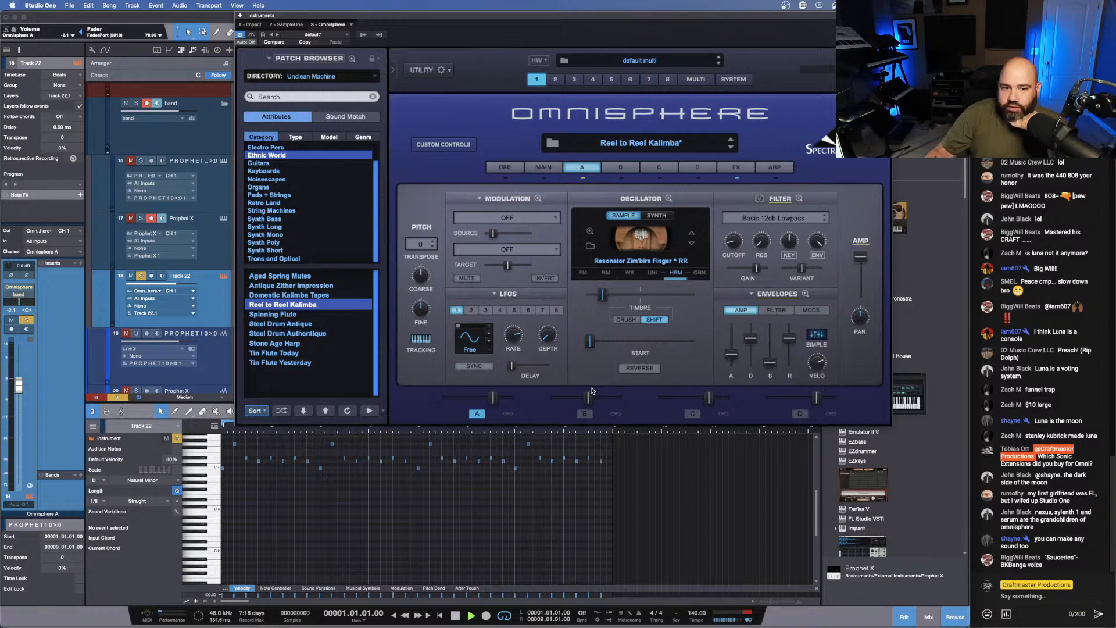
pyautogui.press('space')
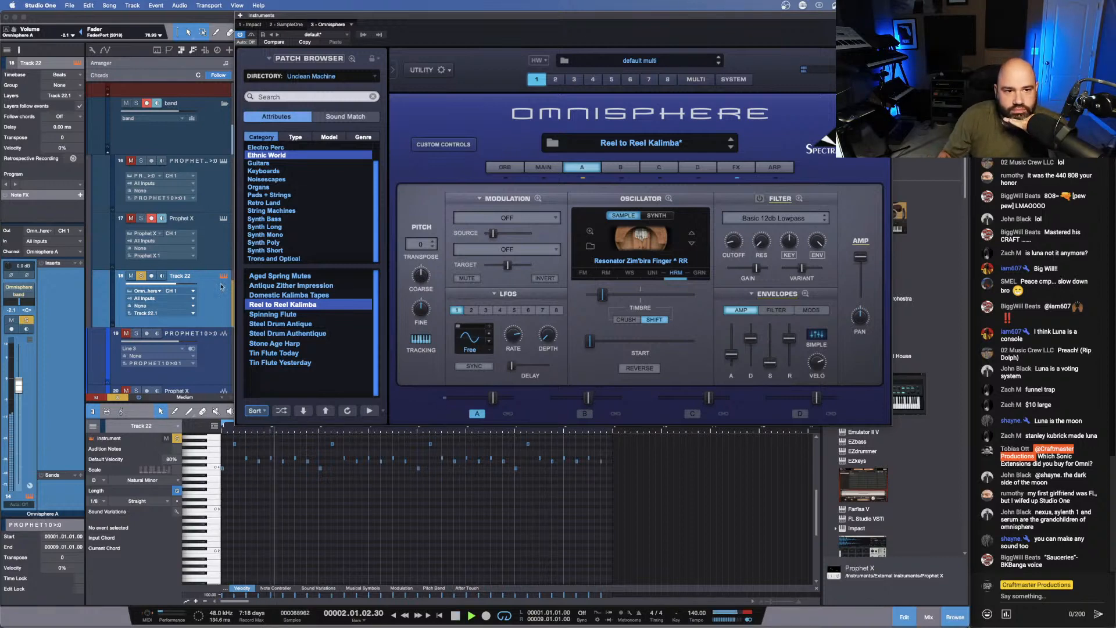
pyautogui.click(141, 276)
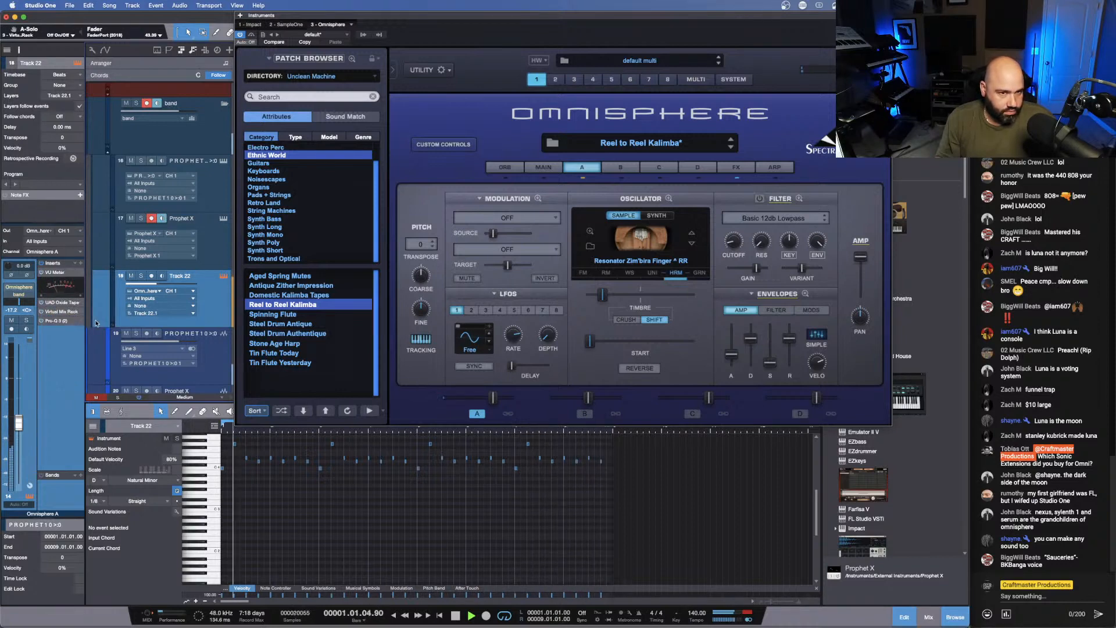
# - Add the UAD Brigade Chorus as an insert on Track 22's Omnisphere channel
pyautogui.click(80, 265)
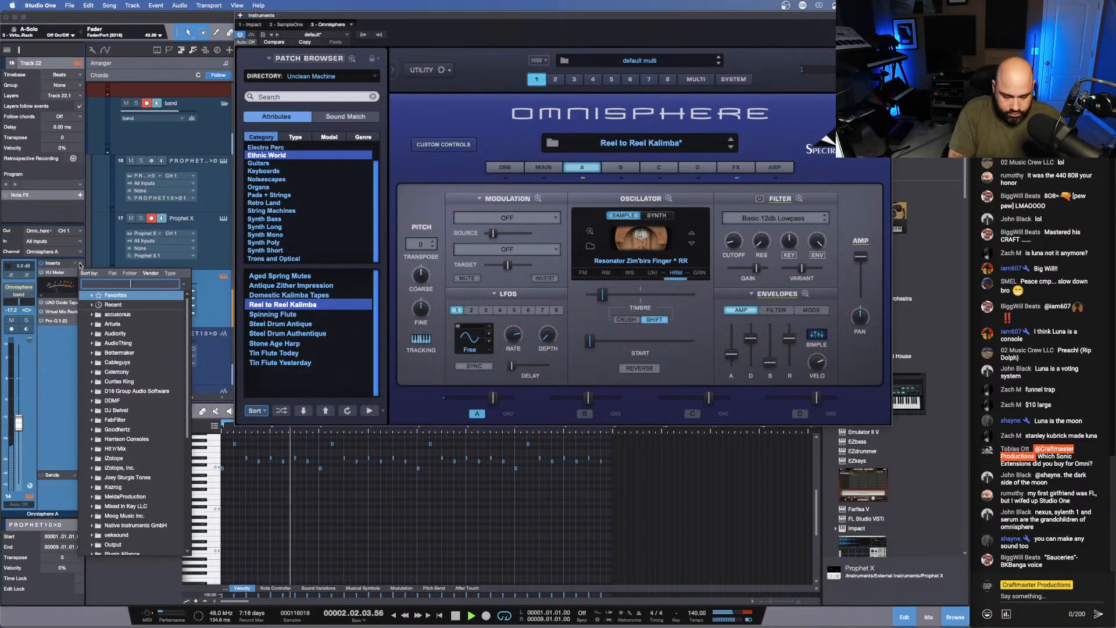
pyautogui.write('chor')
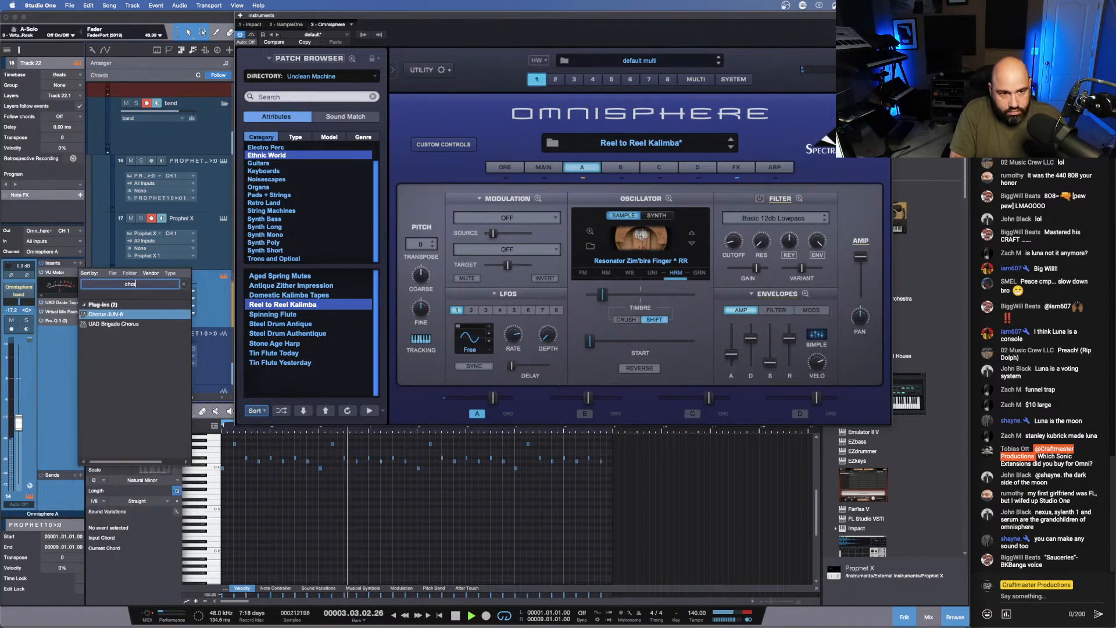
pyautogui.doubleClick(114, 323)
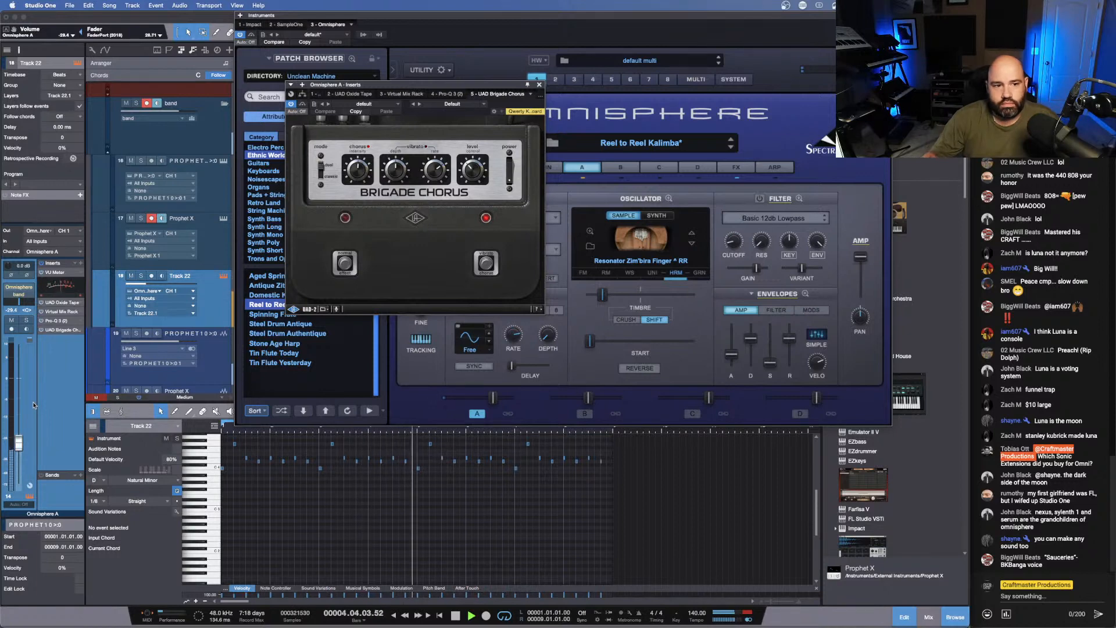
pyautogui.click(60, 331)
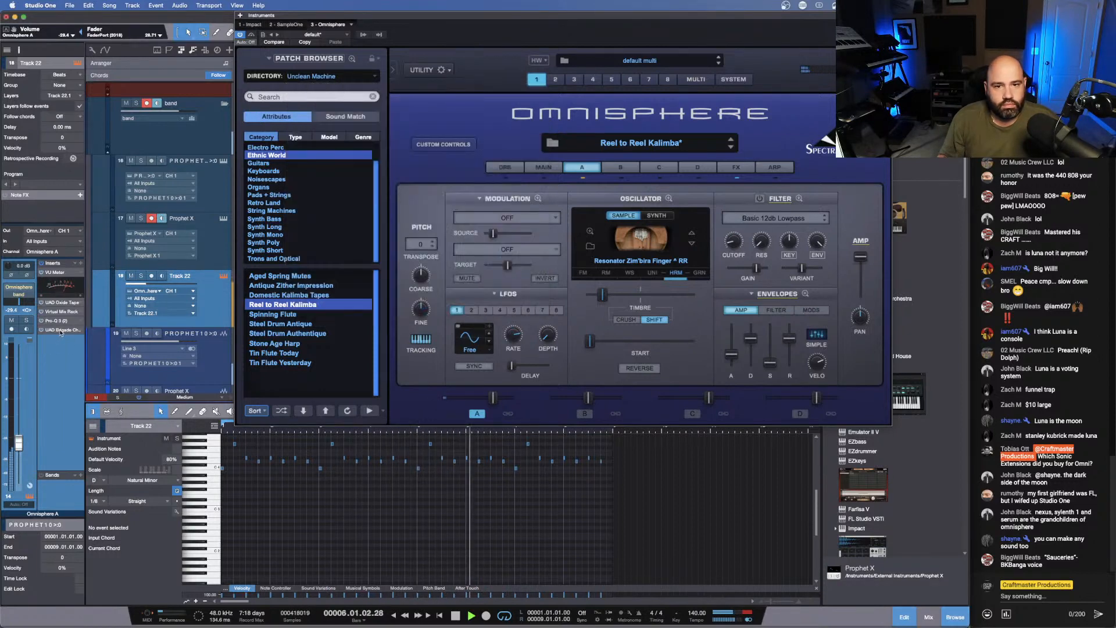
pyautogui.click(60, 330)
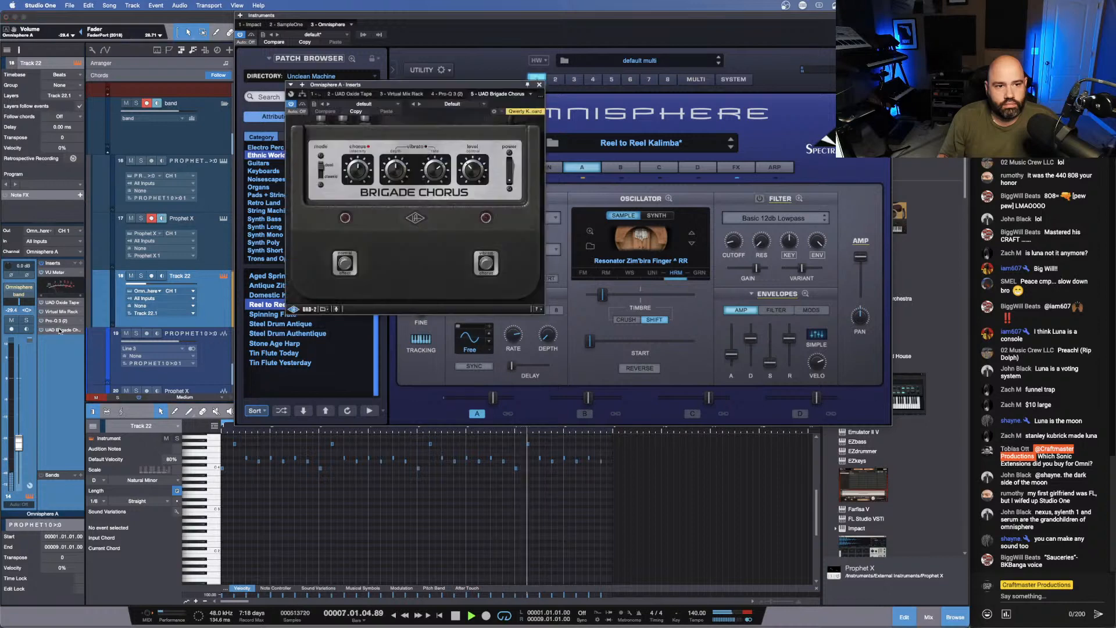
# - Raise the high-pass frequency in Track 22's Pro-Q 3 to about 176 Hz, close the equaliser and stop playback
pyautogui.click(63, 320)
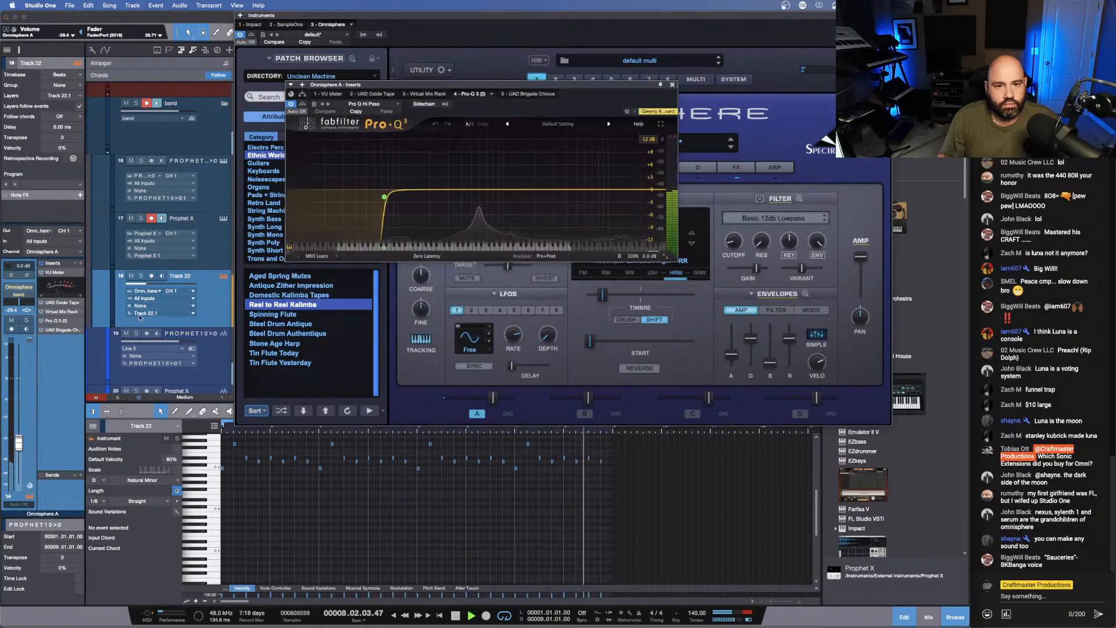
pyautogui.moveTo(448, 194); pyautogui.dragTo(424, 202)
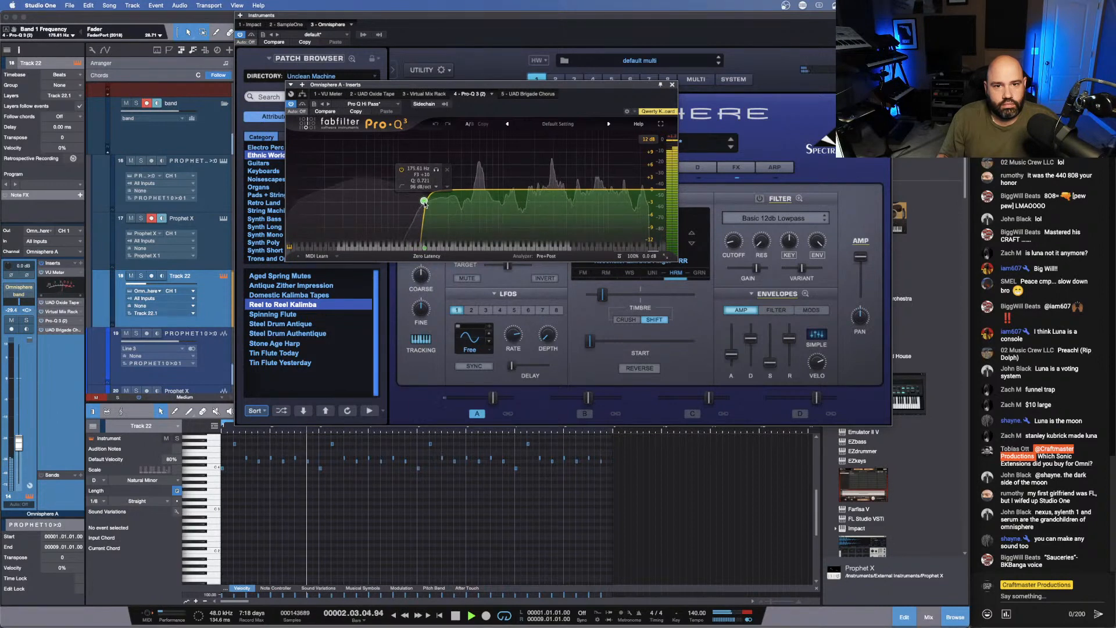
pyautogui.click(672, 85)
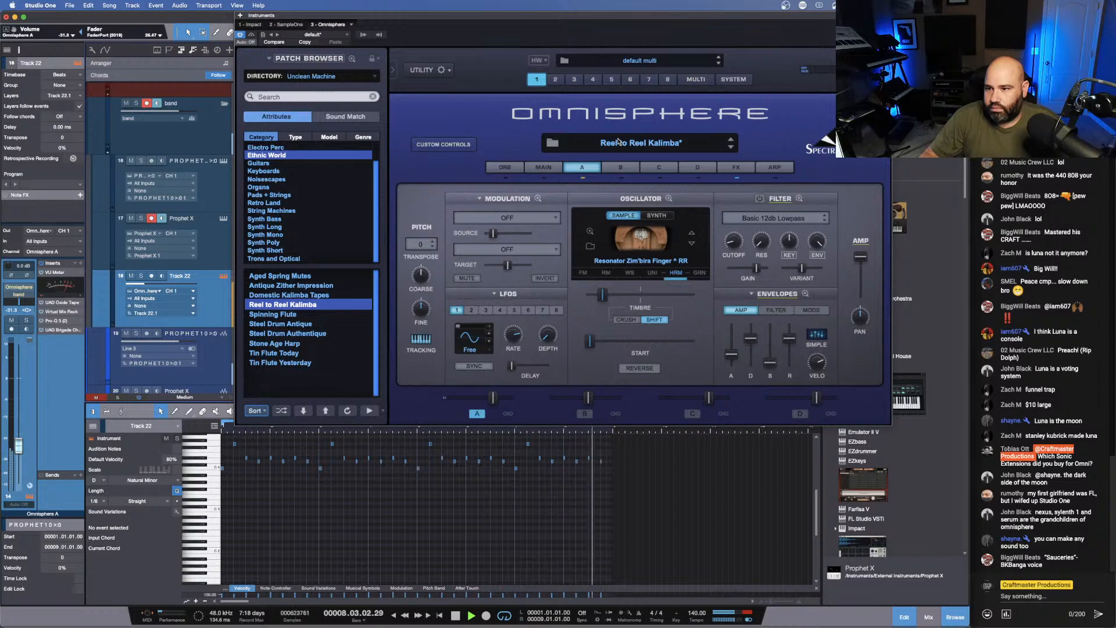
pyautogui.press('space')
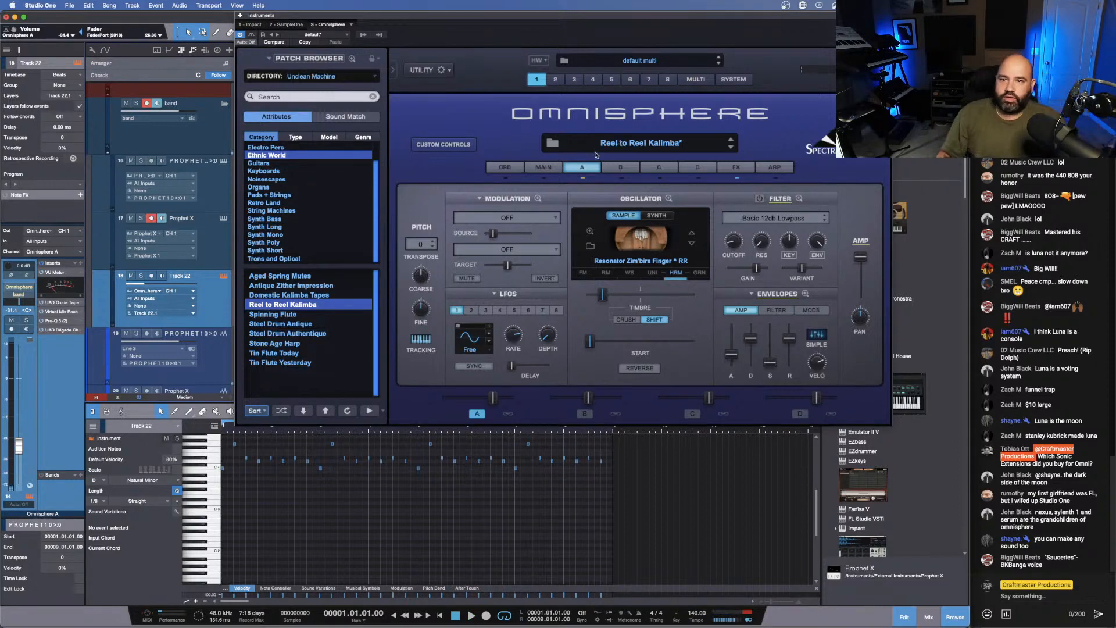
# - Close the Omnisphere window and delete the muted Prophet X instrument part from track 17 in the Intro
pyautogui.click(885, 16)
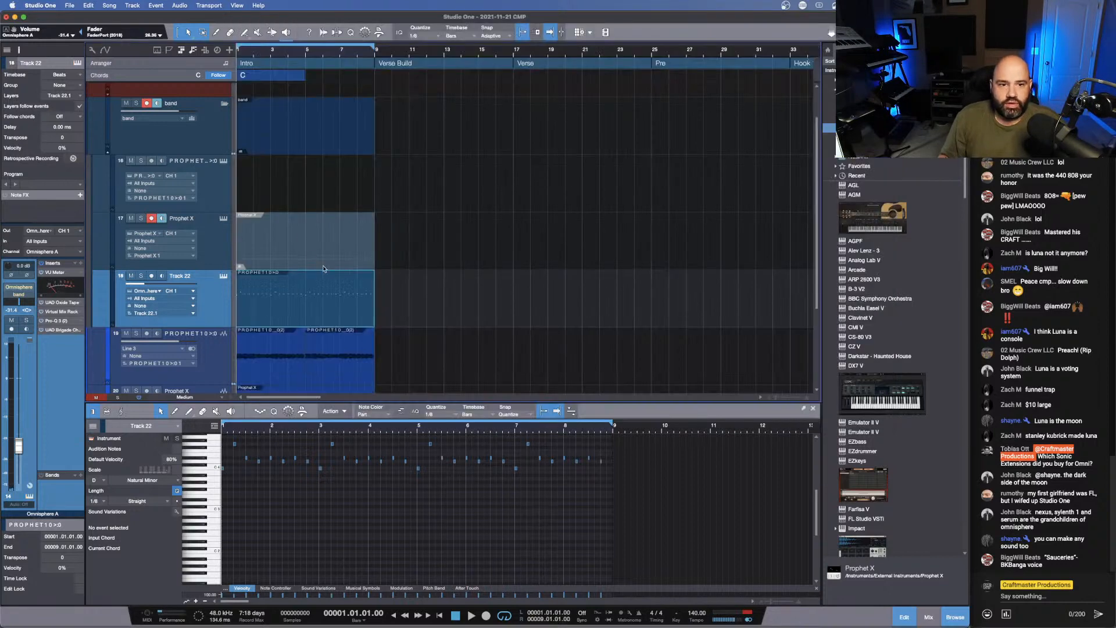
pyautogui.scroll(-5, 400, 235)
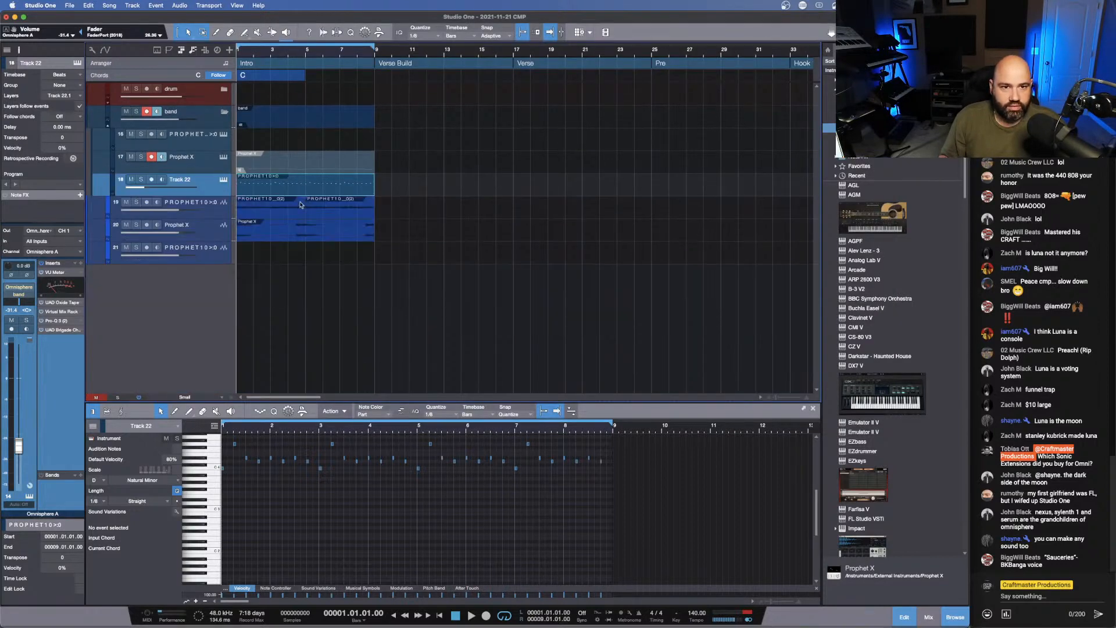
pyautogui.click(328, 169)
pyautogui.press('Delete')
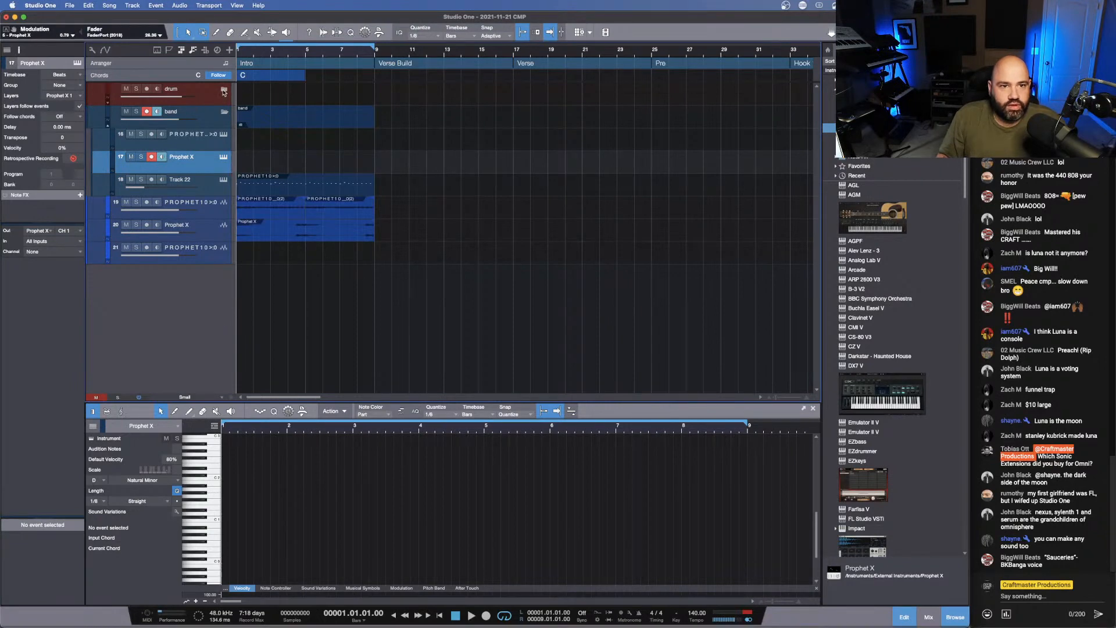
# - Expand the drum folder, select the Drums track and show the CMP TOOLS OF DEF macro page
pyautogui.click(224, 90)
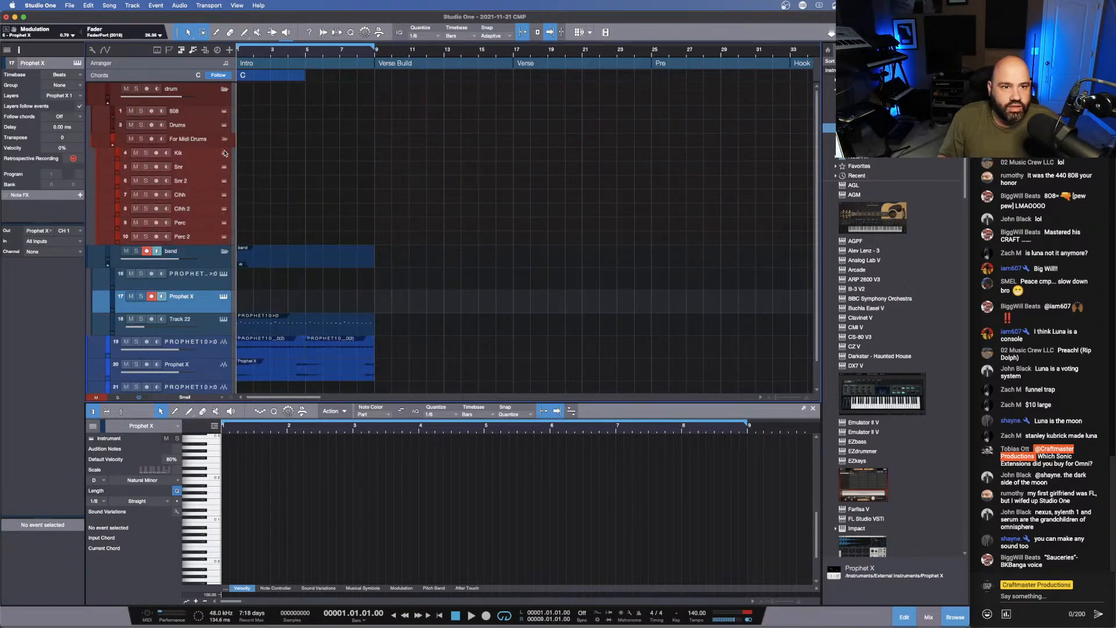
pyautogui.click(210, 125)
pyautogui.click(377, 33)
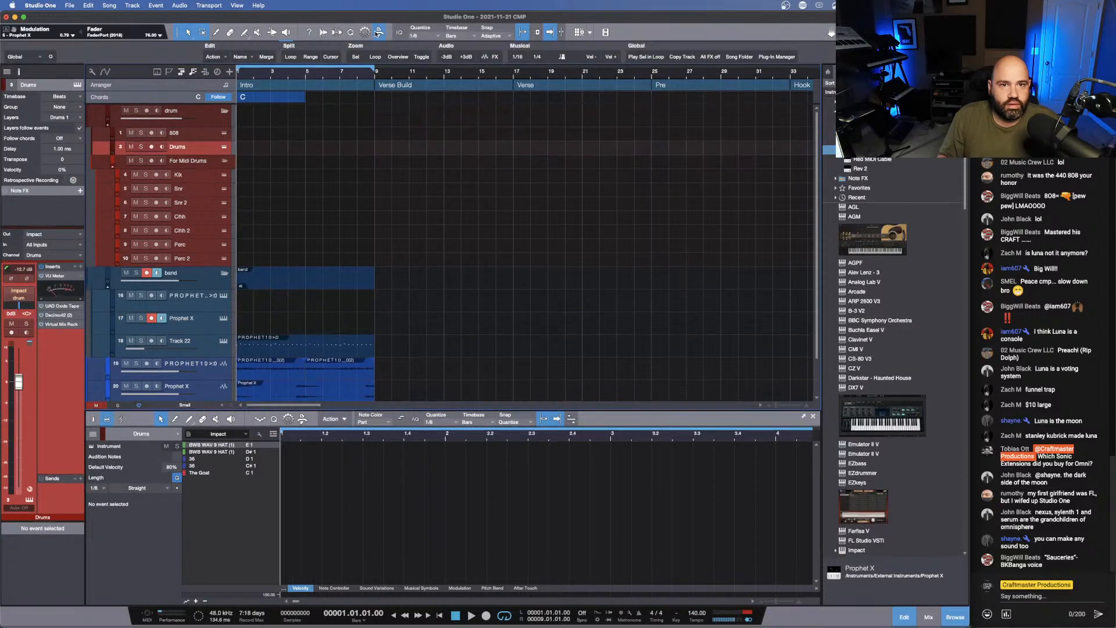
pyautogui.click(24, 57)
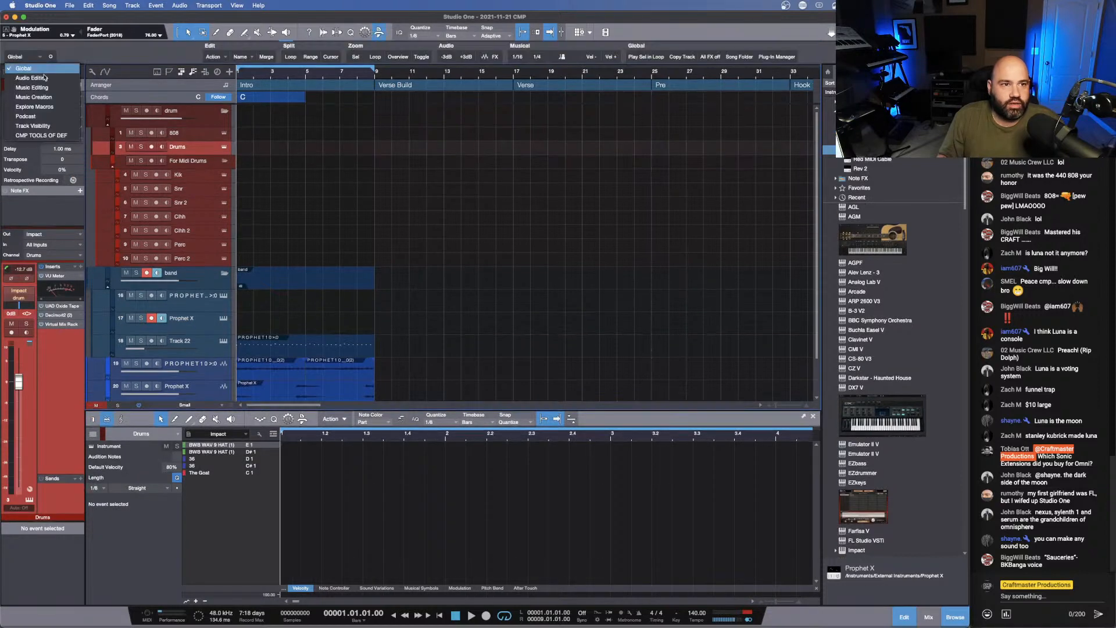
pyautogui.click(41, 133)
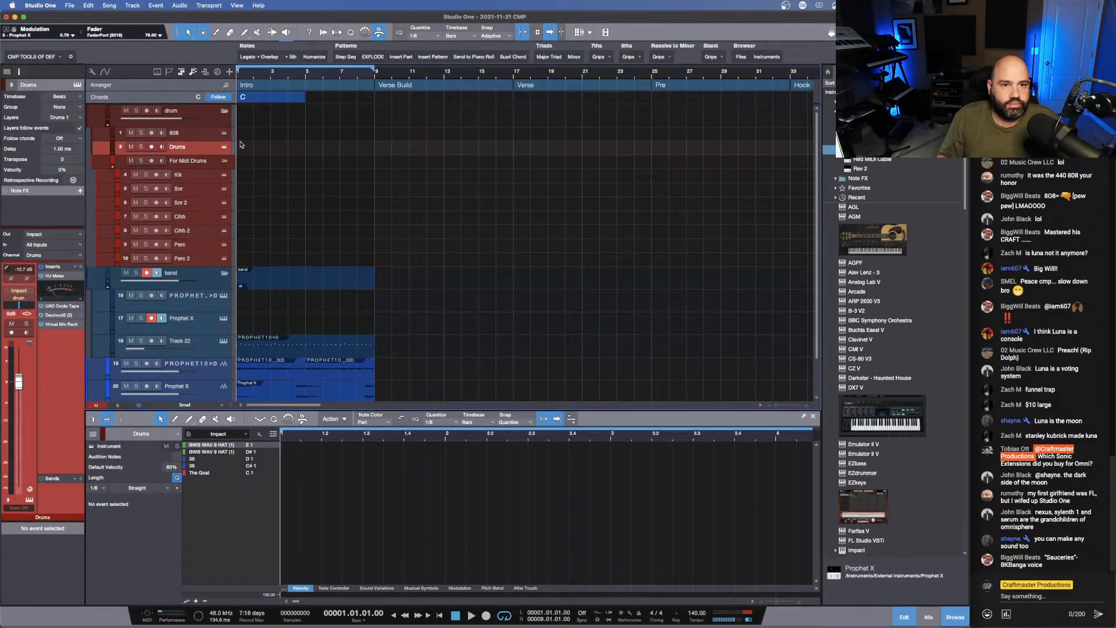
# - Insert a pattern on the Drums track spanning the whole Intro and load the Basic Bitch preset from the Snrs folder
pyautogui.click(432, 56)
pyautogui.moveTo(256, 152); pyautogui.dragTo(374, 151)
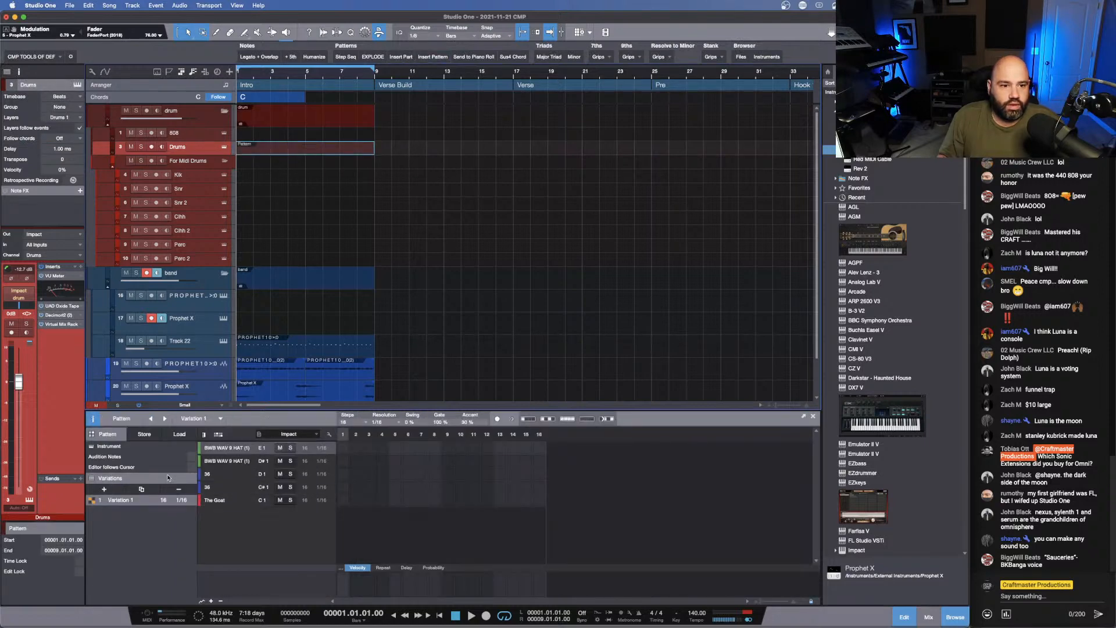
pyautogui.click(174, 434)
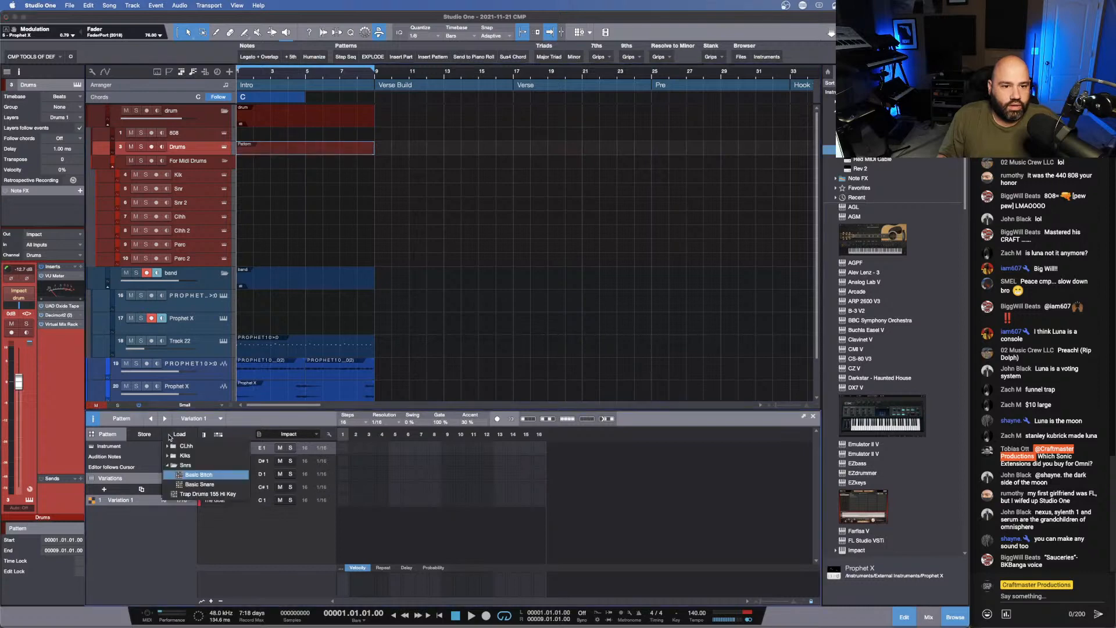
pyautogui.doubleClick(198, 475)
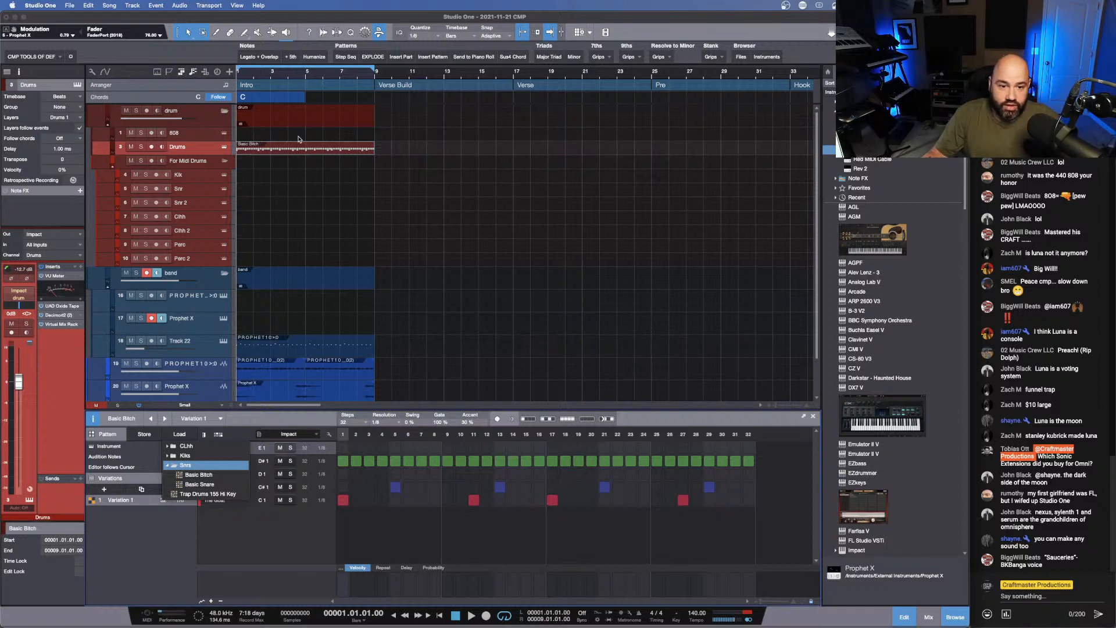
# - Play the Intro with the drum pattern, open the mixer and adjust the Kik channel's input gain
pyautogui.press('space')
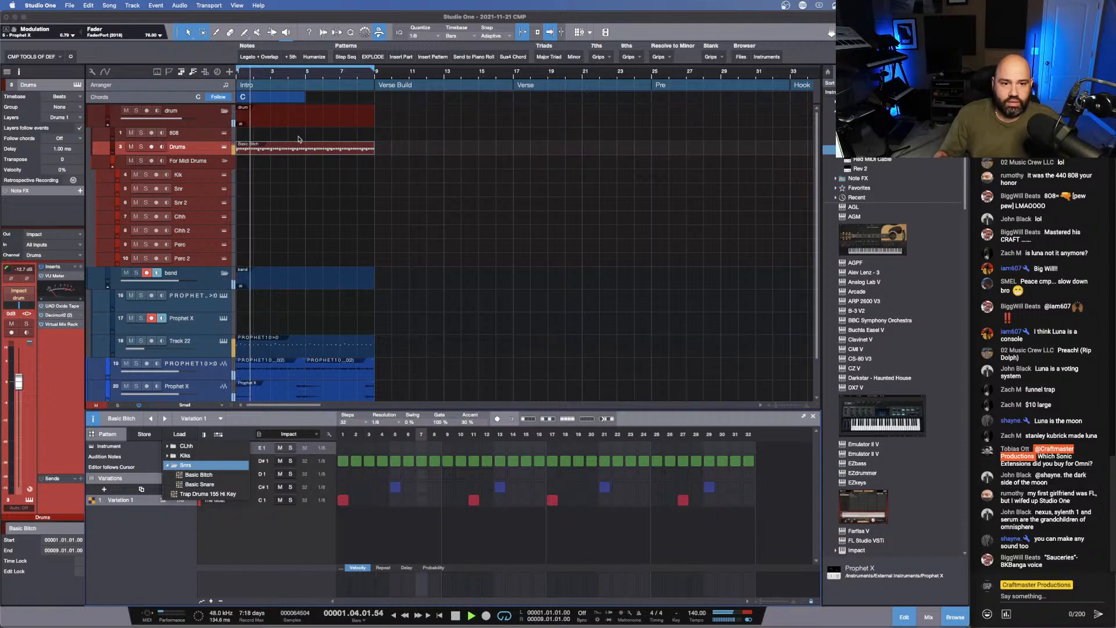
pyautogui.click(492, 344)
pyautogui.press('F3')
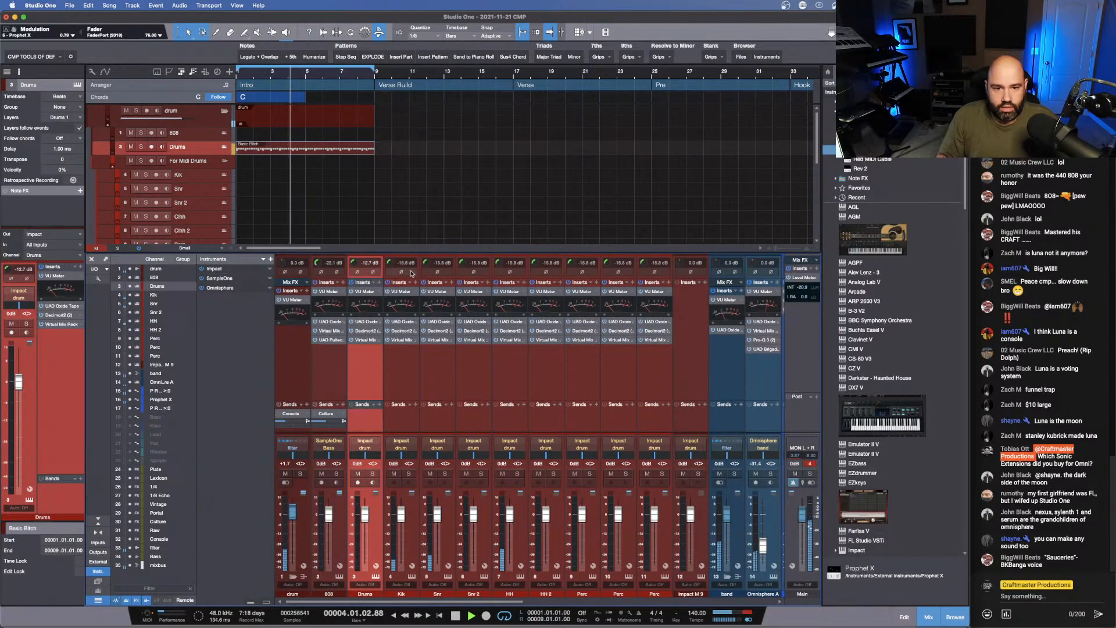
pyautogui.moveTo(399, 264); pyautogui.dragTo(394, 255)
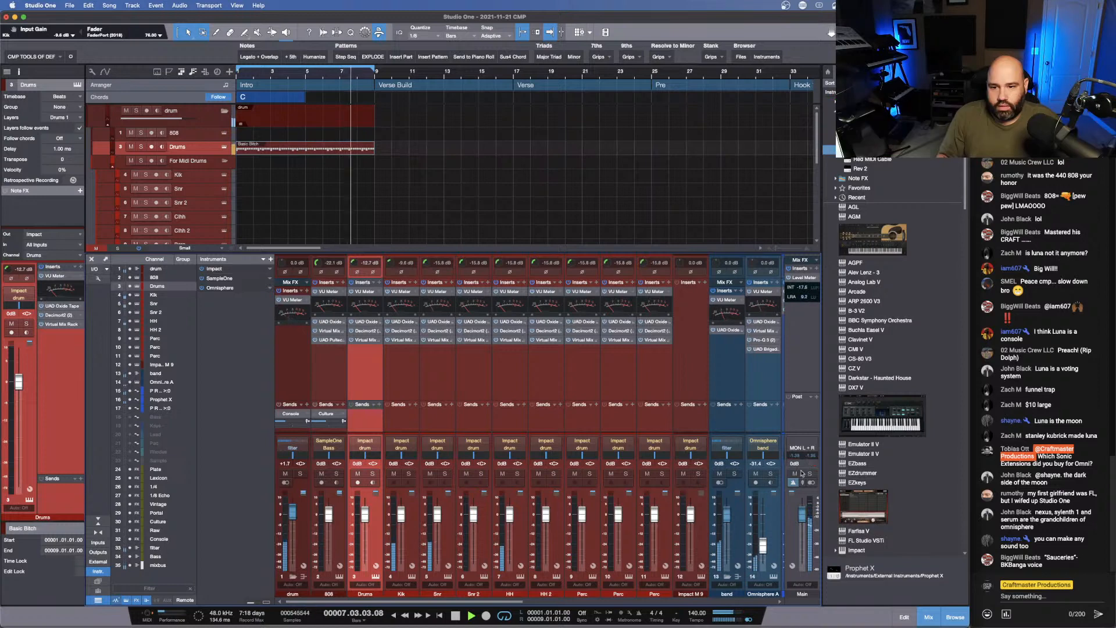
# - Route the Prophet X channel's output to the band bus and set the band bus's input gain to -3.4 dB
pyautogui.hscroll(2, 691, 510)
pyautogui.hscroll(5, 690, 510)
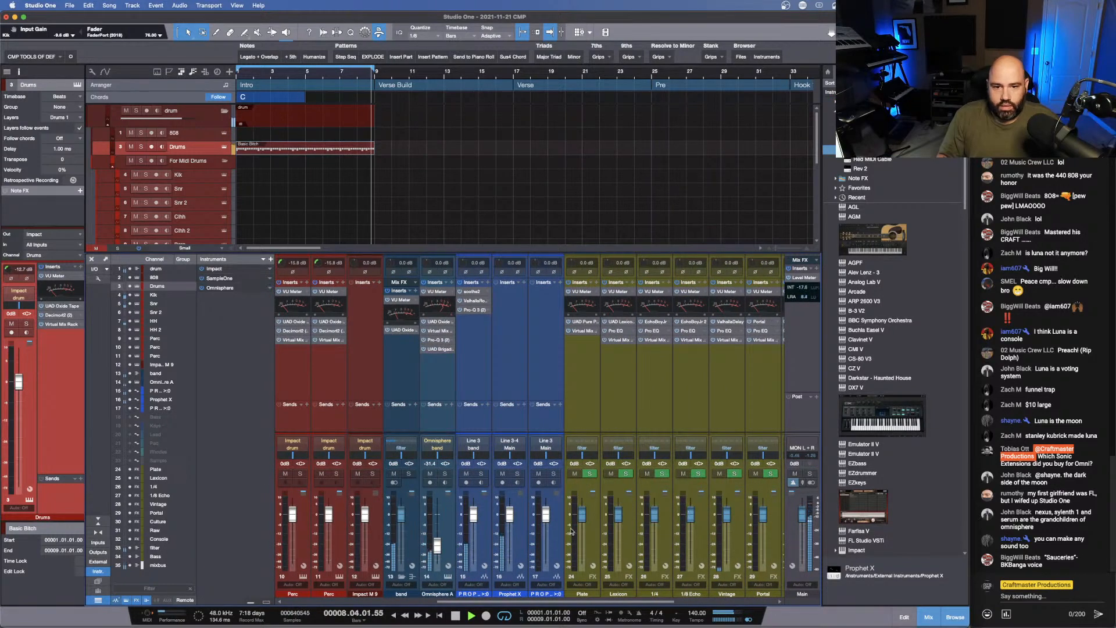
pyautogui.click(512, 455)
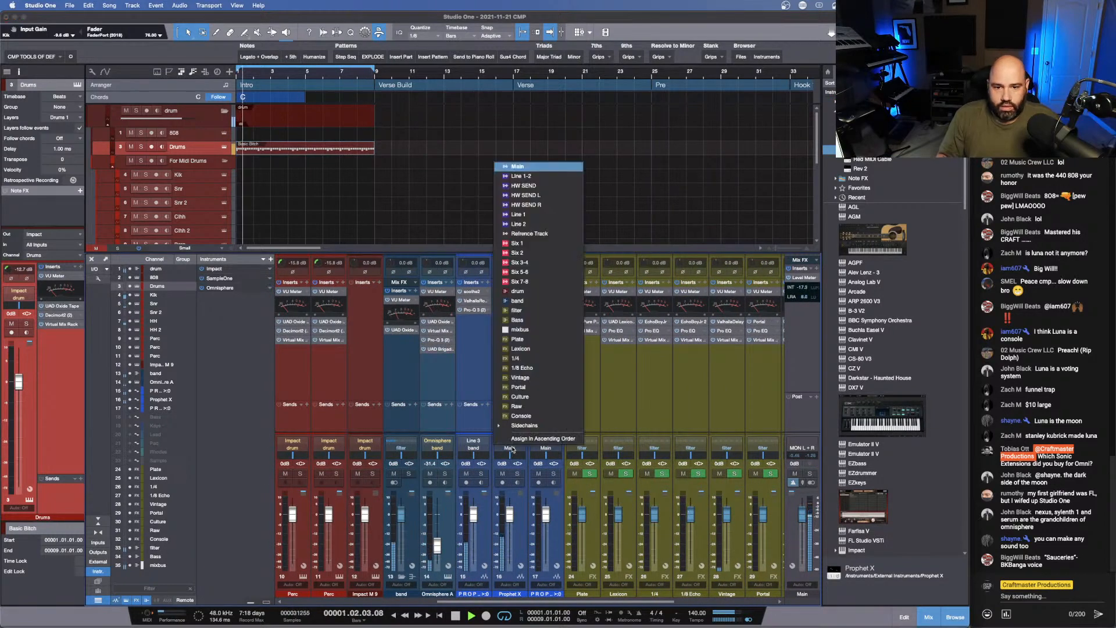
pyautogui.click(546, 301)
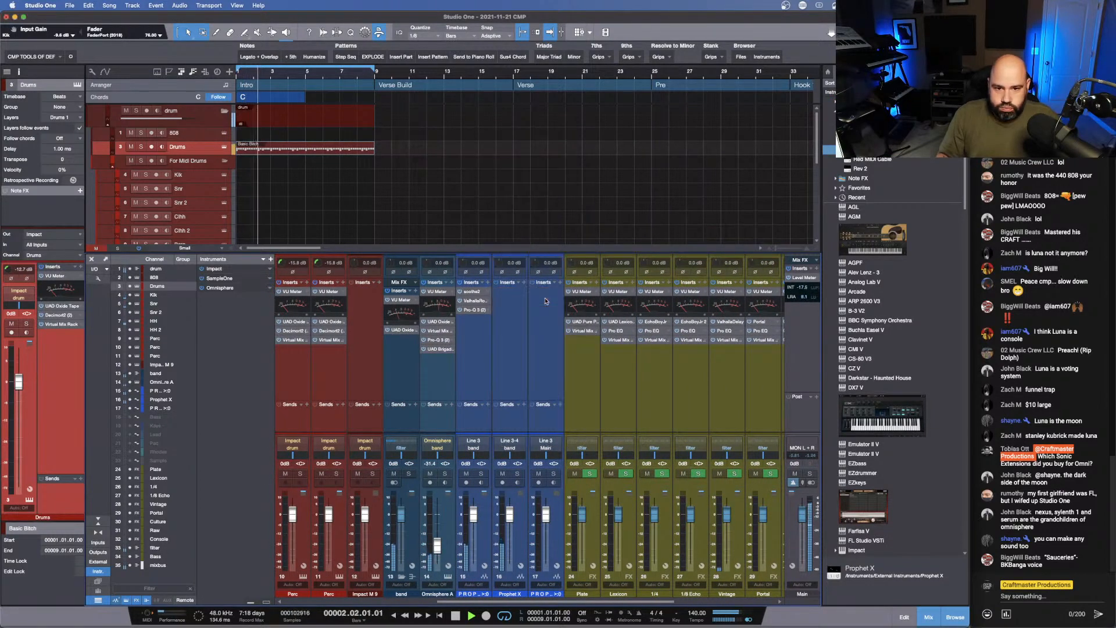
pyautogui.click(415, 534)
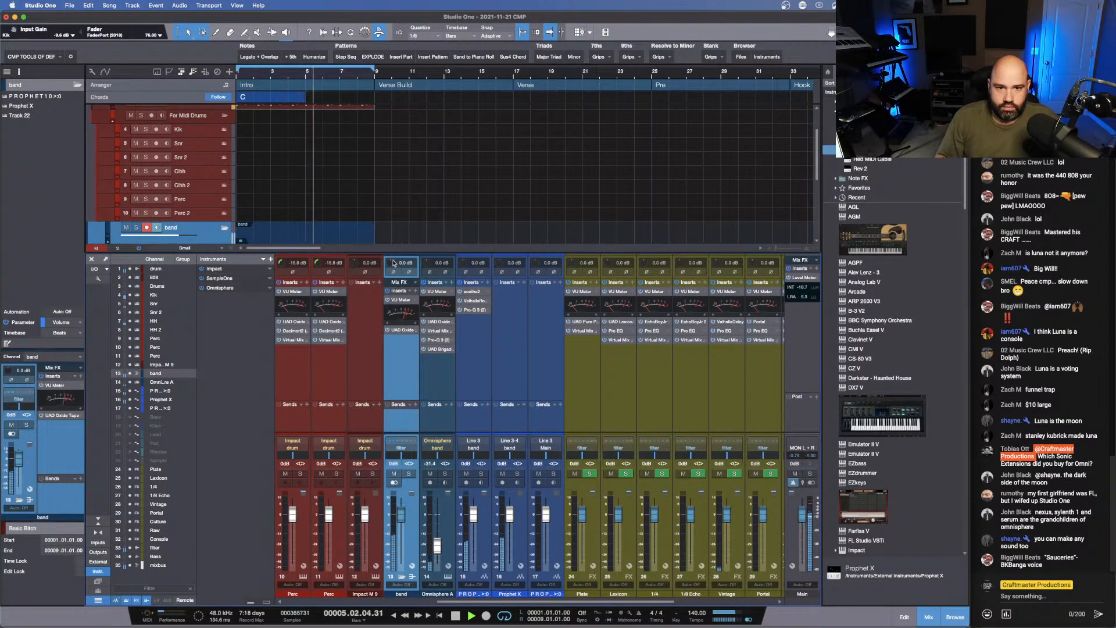
pyautogui.moveTo(392, 263); pyautogui.dragTo(393, 267)
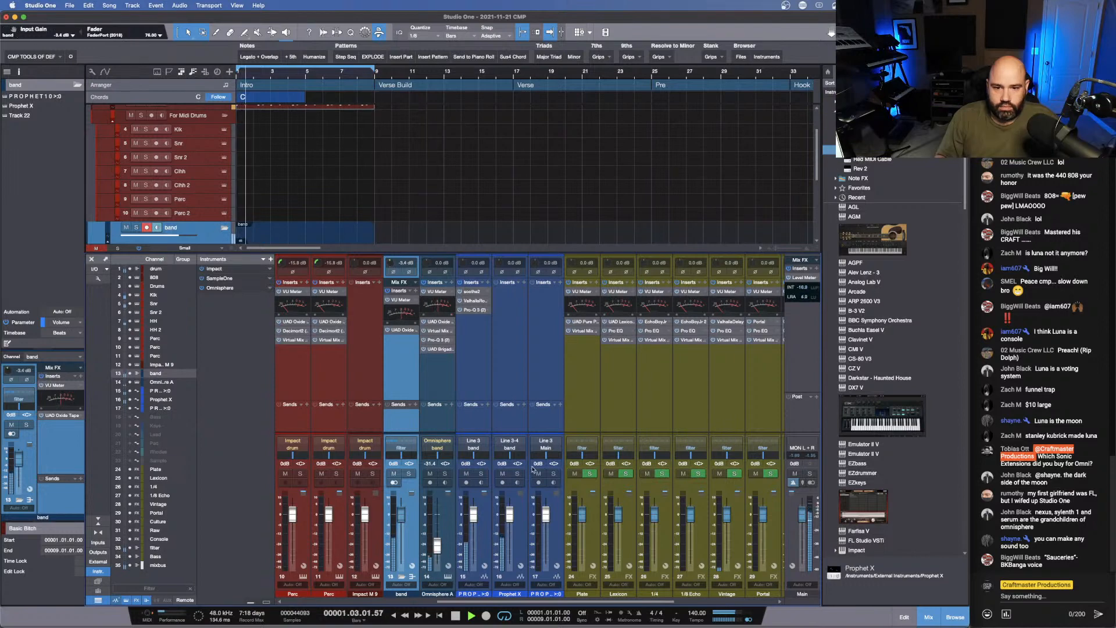
# - Lower the Prophet X channel's fader to about -16.8 dB and paste the copied VU Meter, UAD Oxide Tape, Virtual Mix Rack and Pro-Q 3 inserts onto it
pyautogui.click(515, 554)
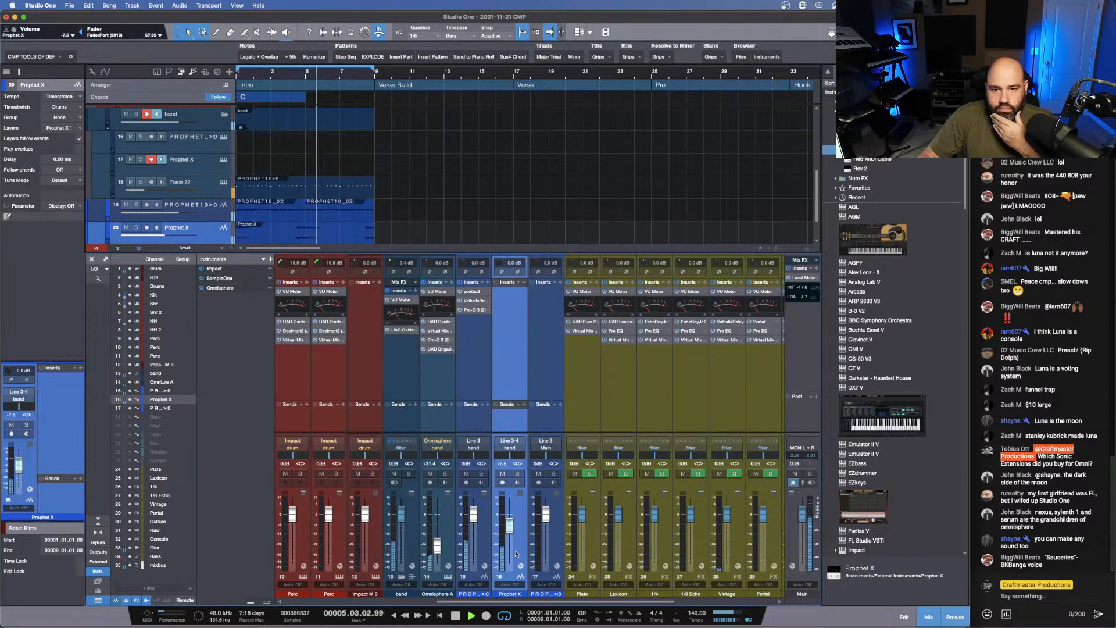
pyautogui.press('super+v')
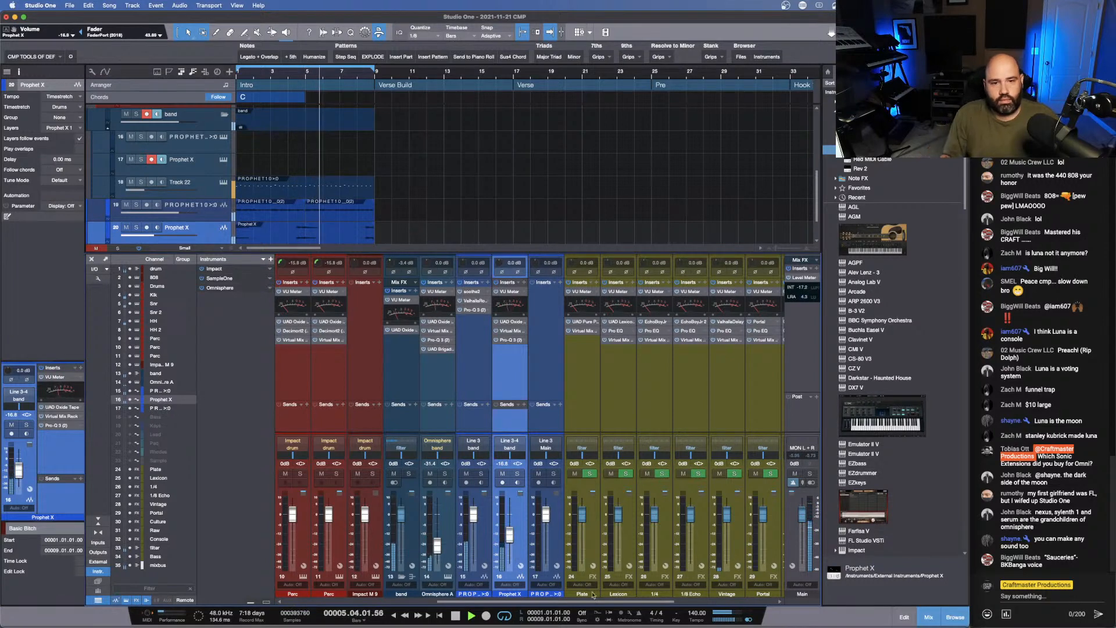
# - Open the Drums track's Basic Bitch pattern with playback running and add The Goat hits on steps 7 and 8
pyautogui.scroll(10, 278, 165)
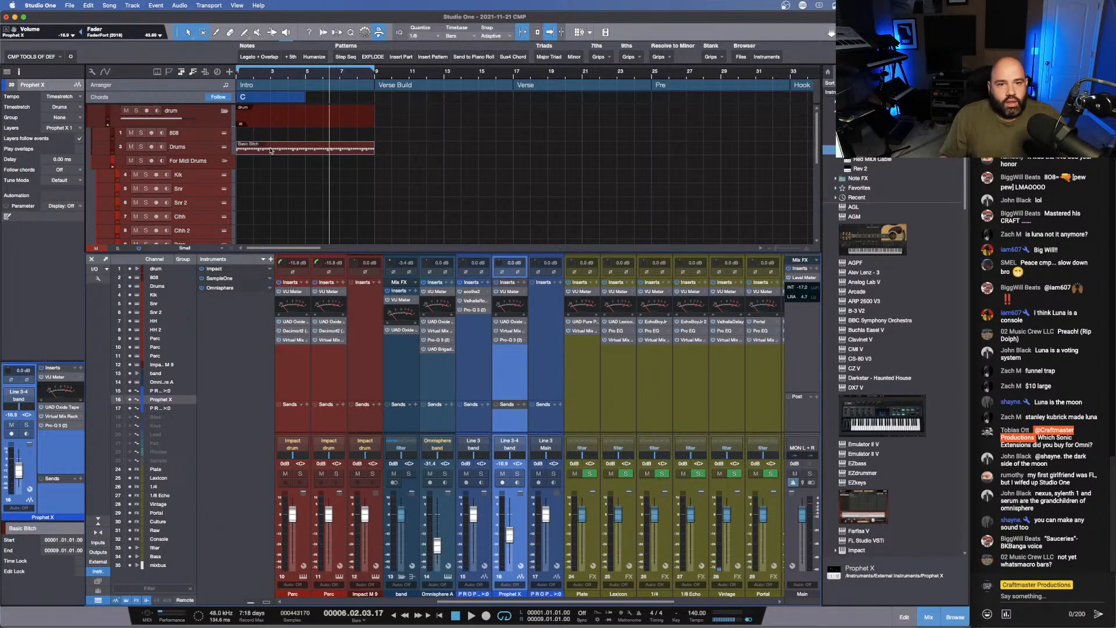
pyautogui.click(401, 35)
pyautogui.click(380, 33)
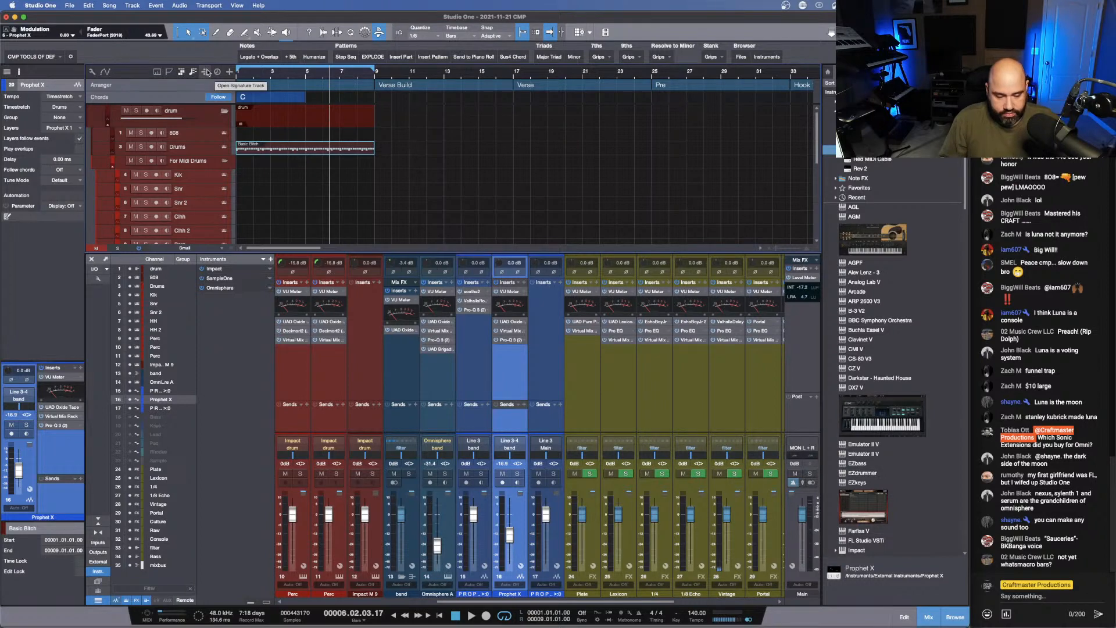
pyautogui.press('space')
pyautogui.doubleClick(280, 149)
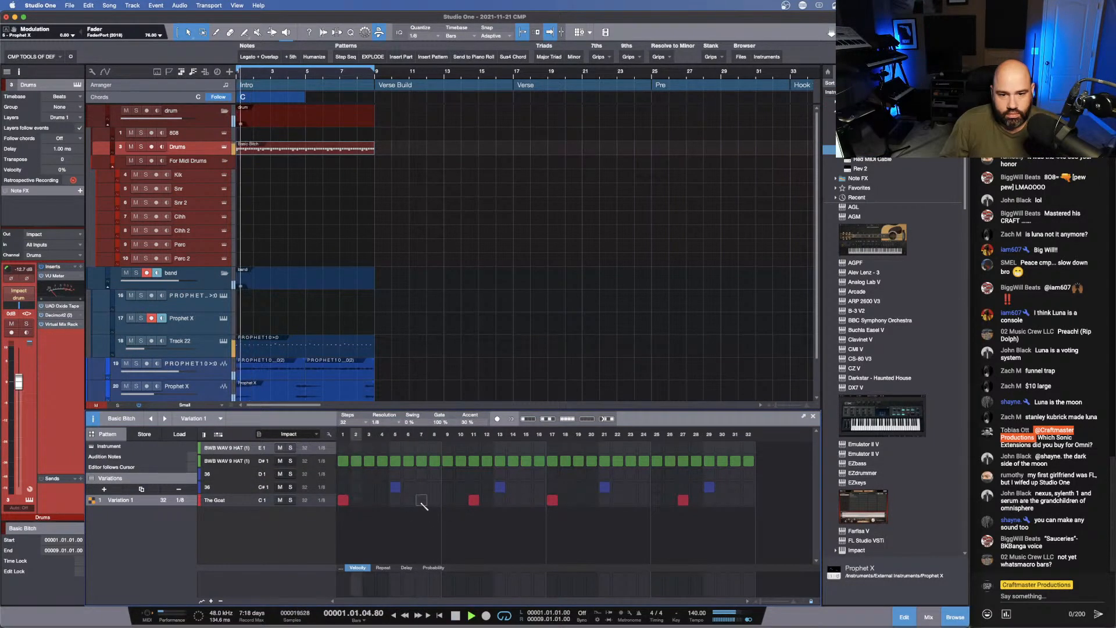
pyautogui.click(421, 500)
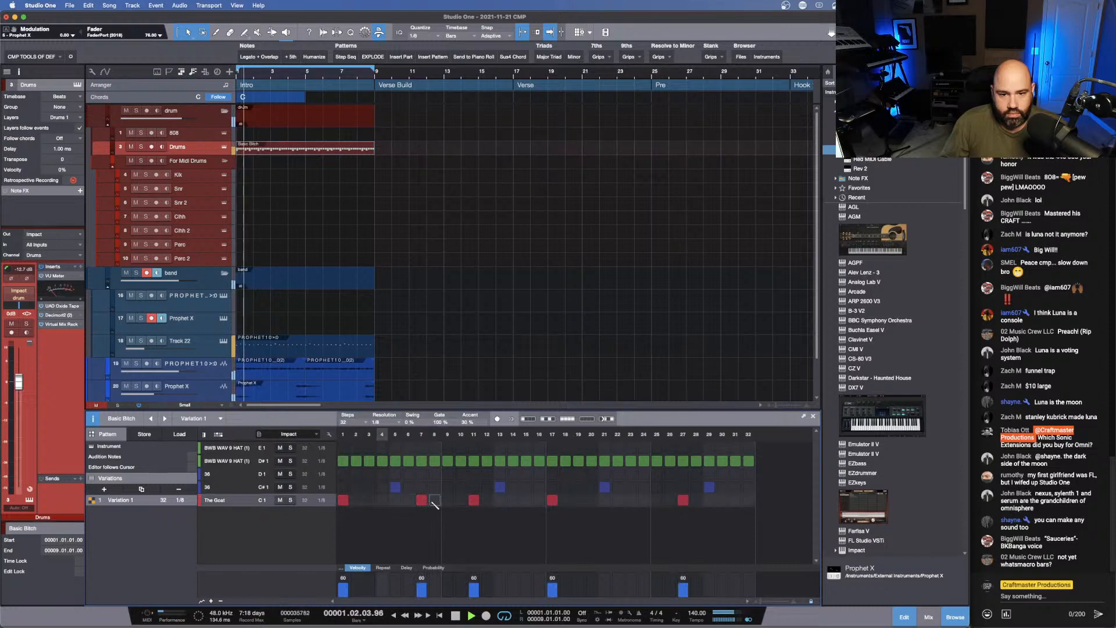
pyautogui.click(434, 500)
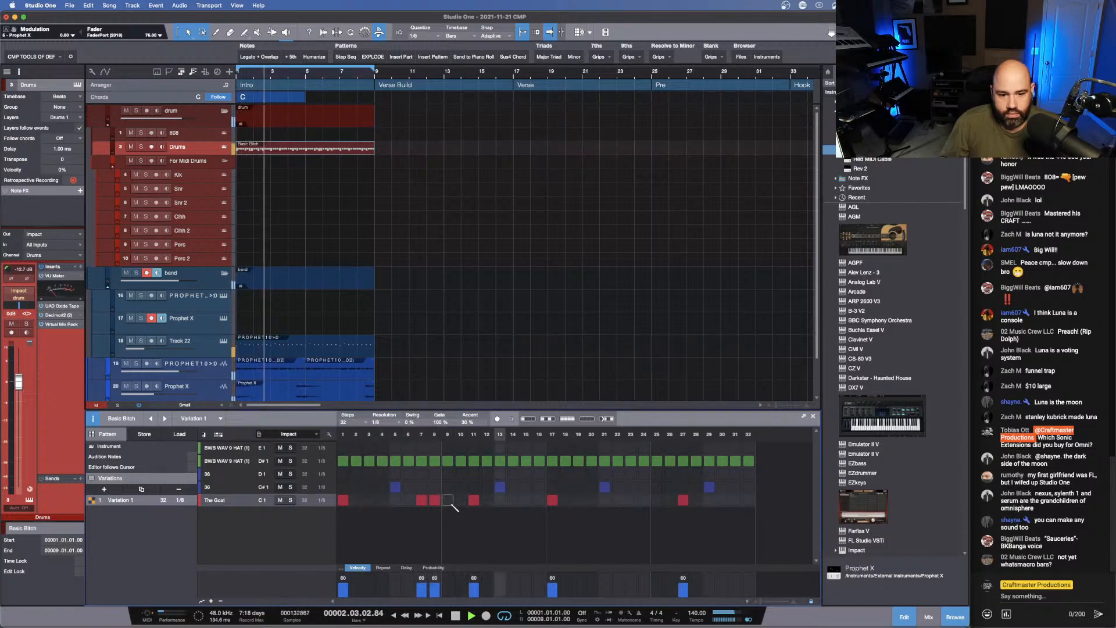
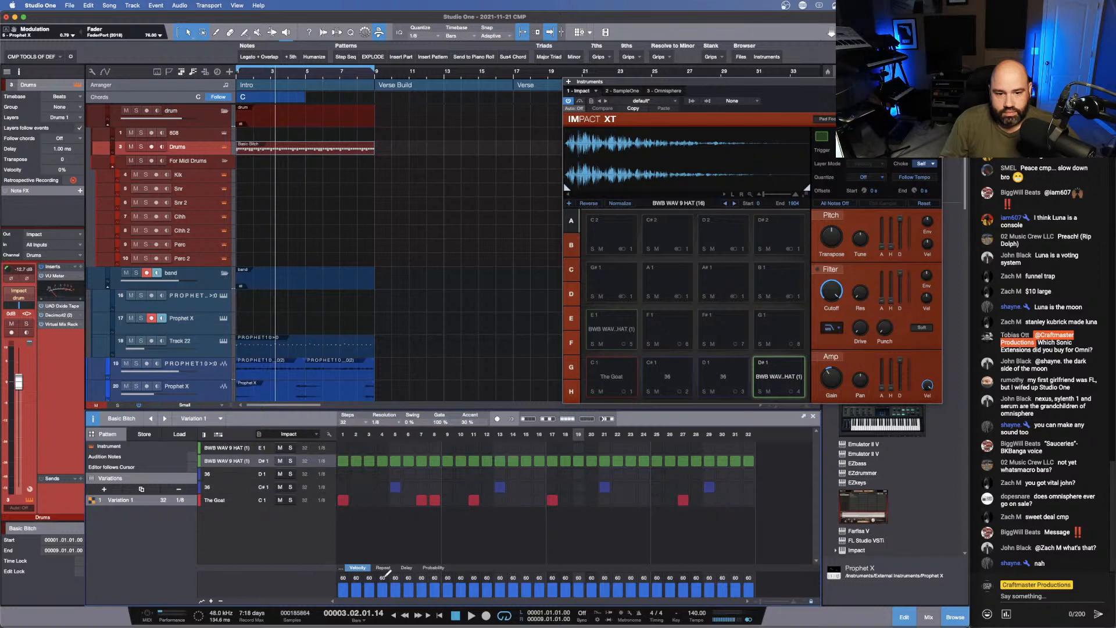
# - Add repeats to the D#1 hat on steps 15 and 22 and start playback
pyautogui.click(379, 567)
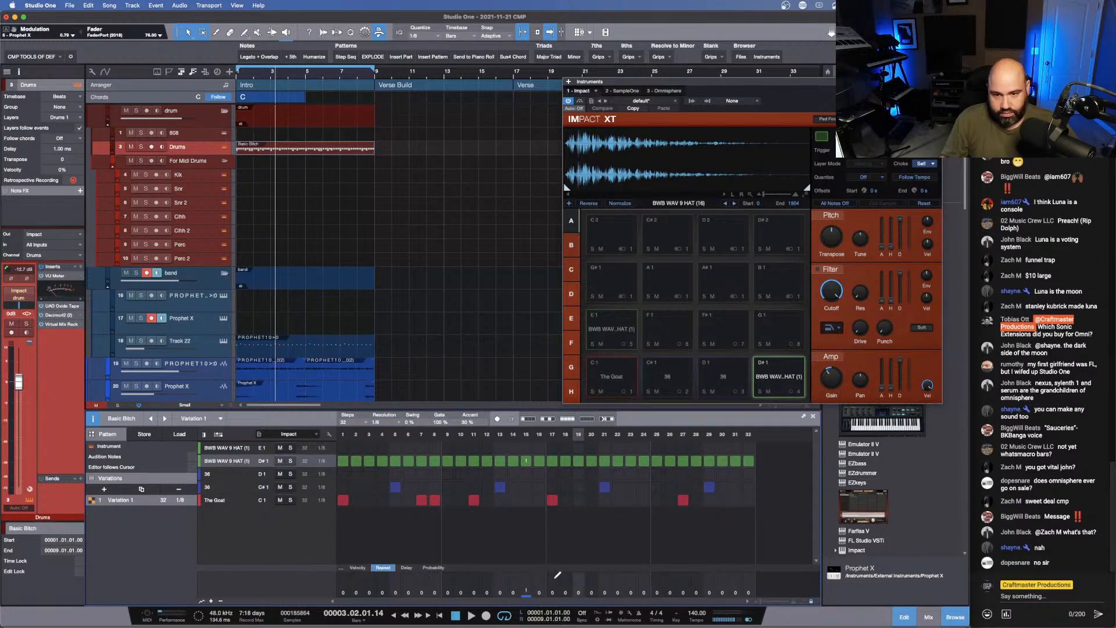
pyautogui.press('space')
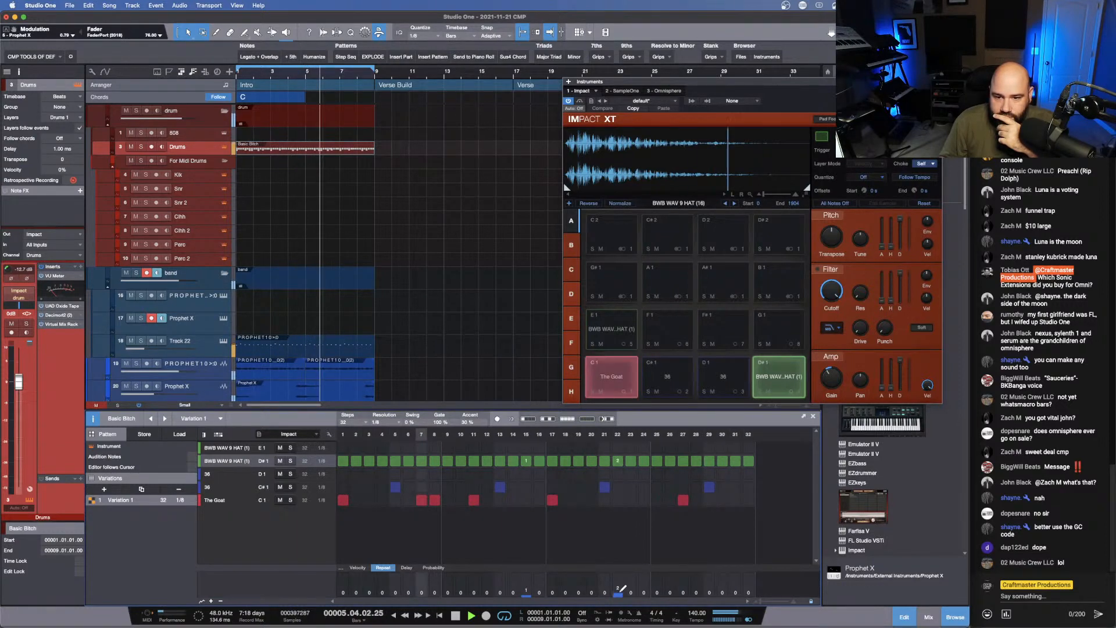
pyautogui.moveTo(621, 591); pyautogui.dragTo(622, 581)
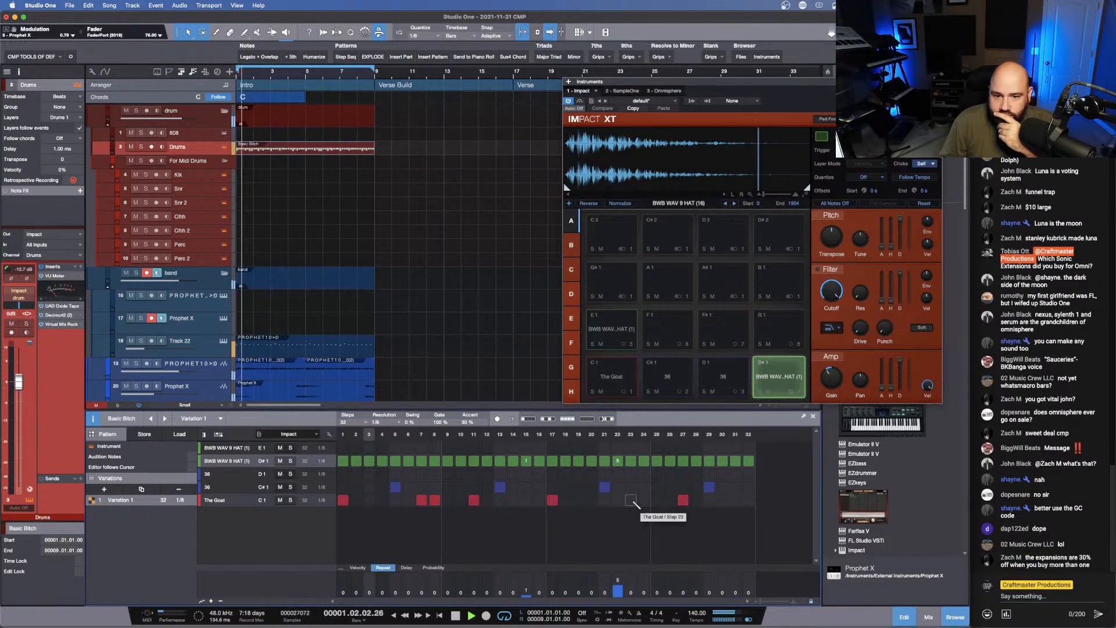
# - Add The Goat hits on steps 23, 28 and 31, auditioning the pattern before stopping playback
pyautogui.click(632, 500)
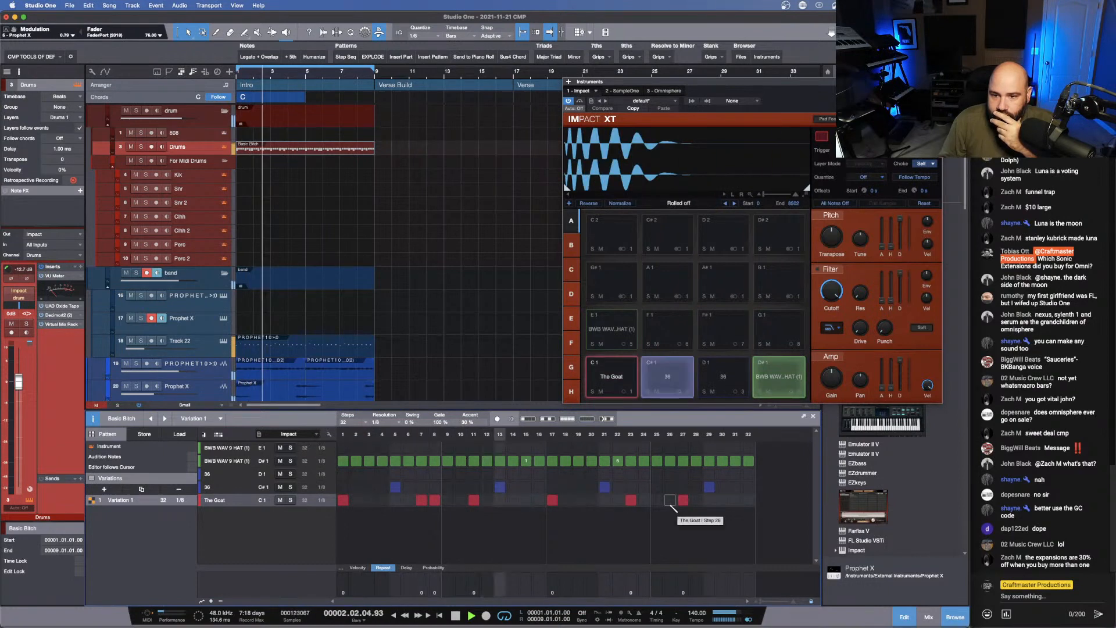
pyautogui.click(696, 499)
pyautogui.click(735, 499)
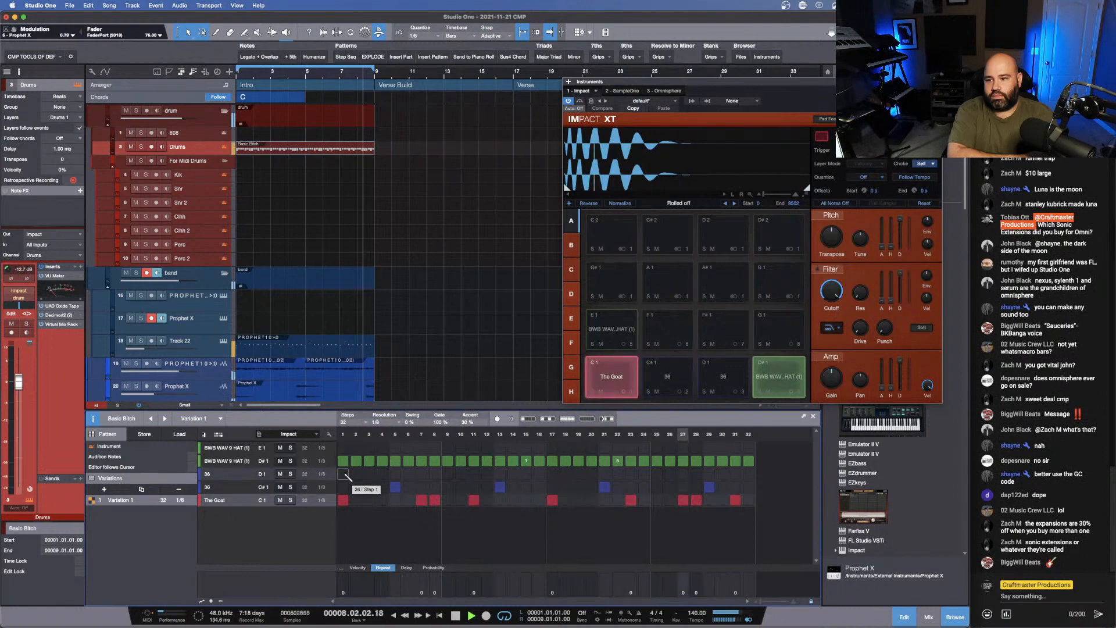
pyautogui.press('space')
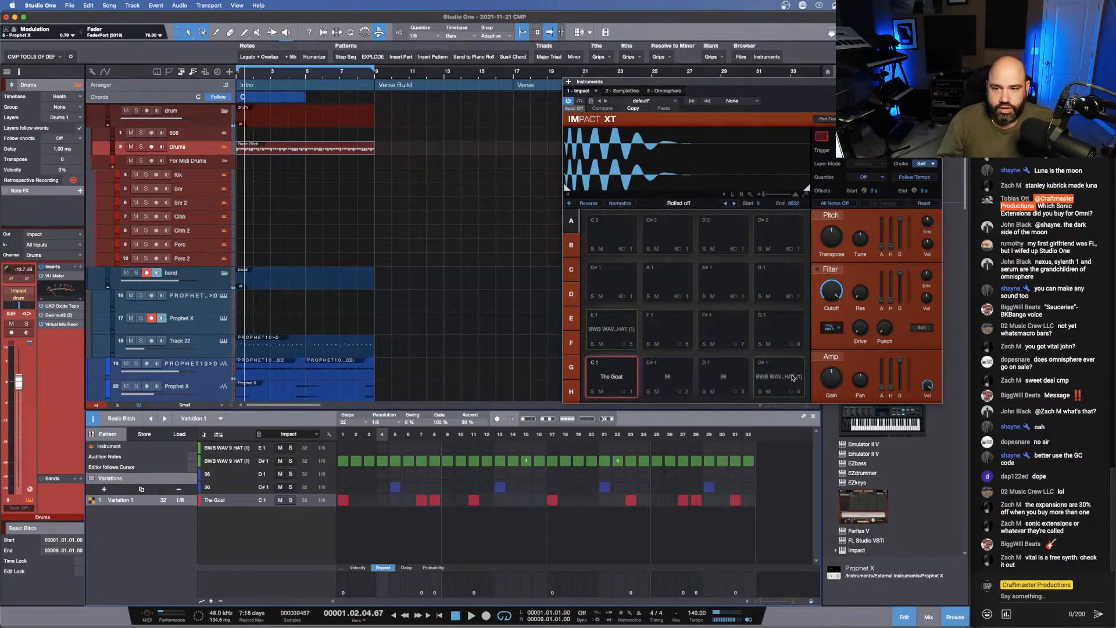
# - Audition the D#1 hat pad and copy the hat sample onto the empty F1 pad
pyautogui.click(792, 377)
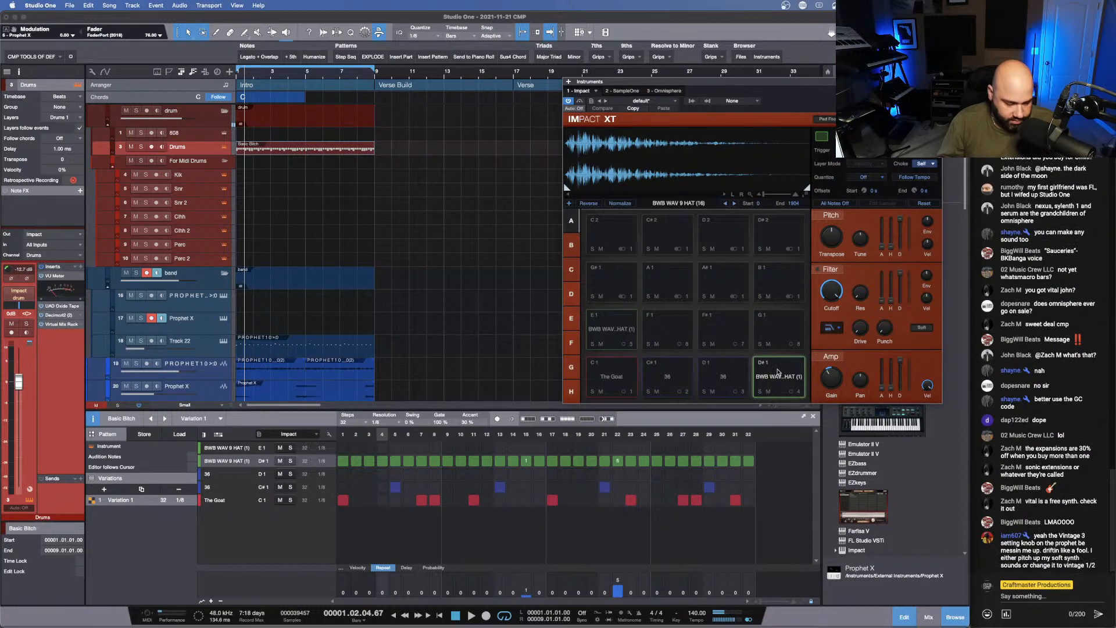
pyautogui.click(778, 372)
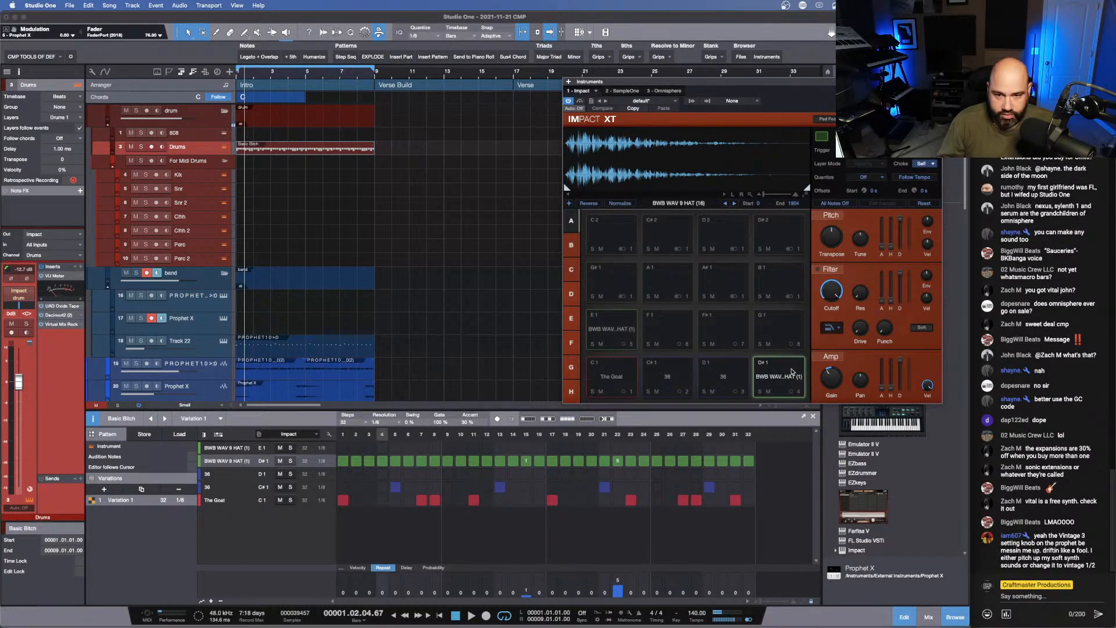
pyautogui.click(786, 371)
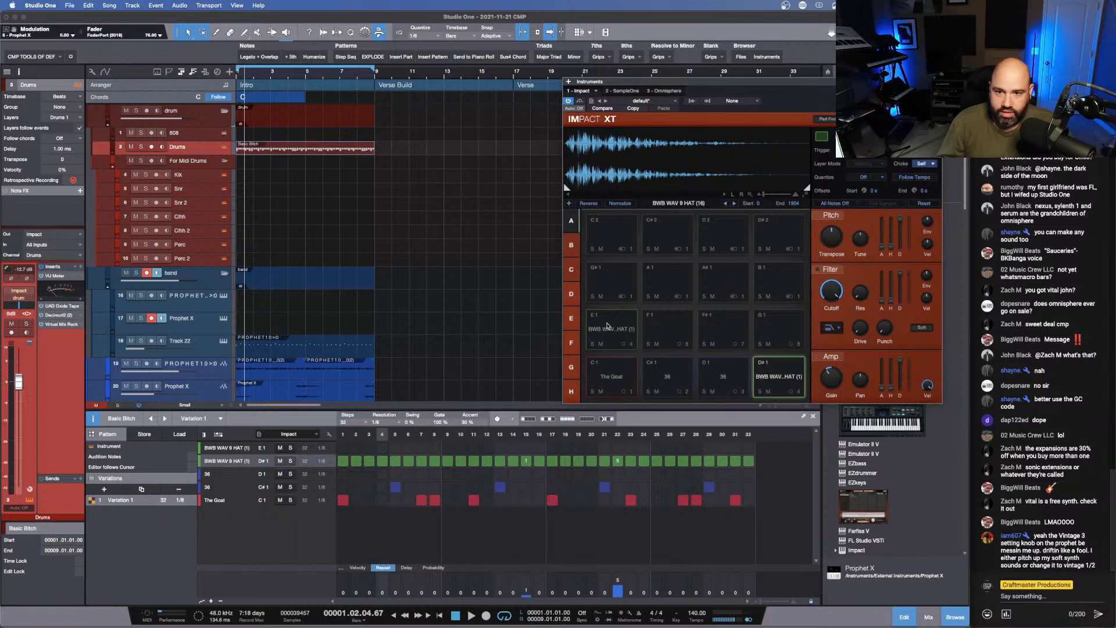
pyautogui.moveTo(678, 334); pyautogui.dragTo(676, 332)
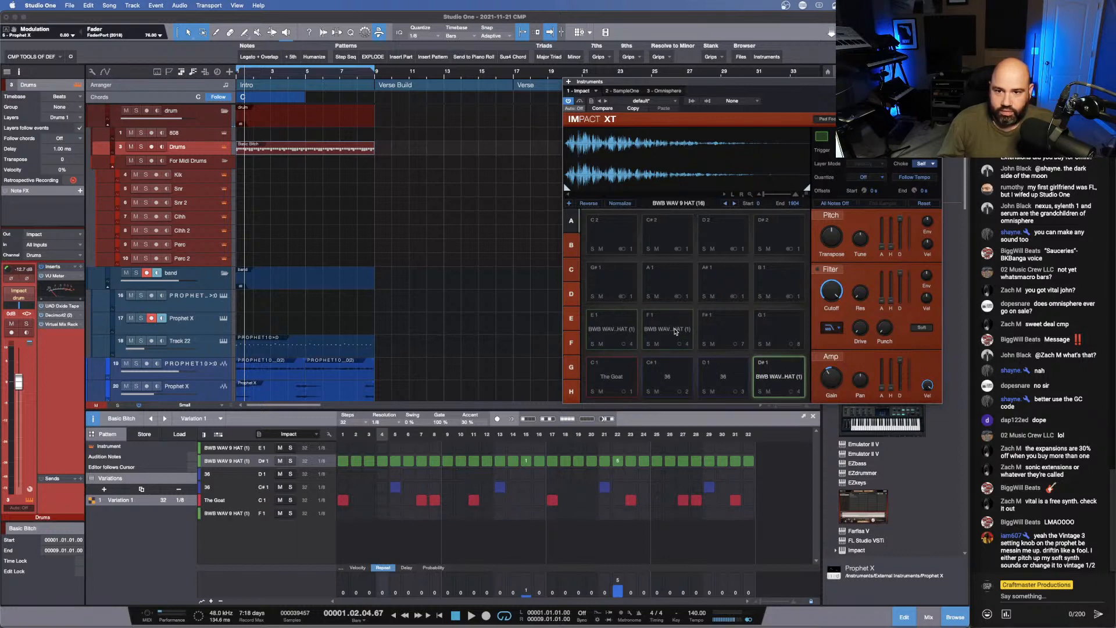
# - Reorder the pattern lanes so the F1 hat is uppermost, followed by the D#1 hat and the E1 hat
pyautogui.click(220, 436)
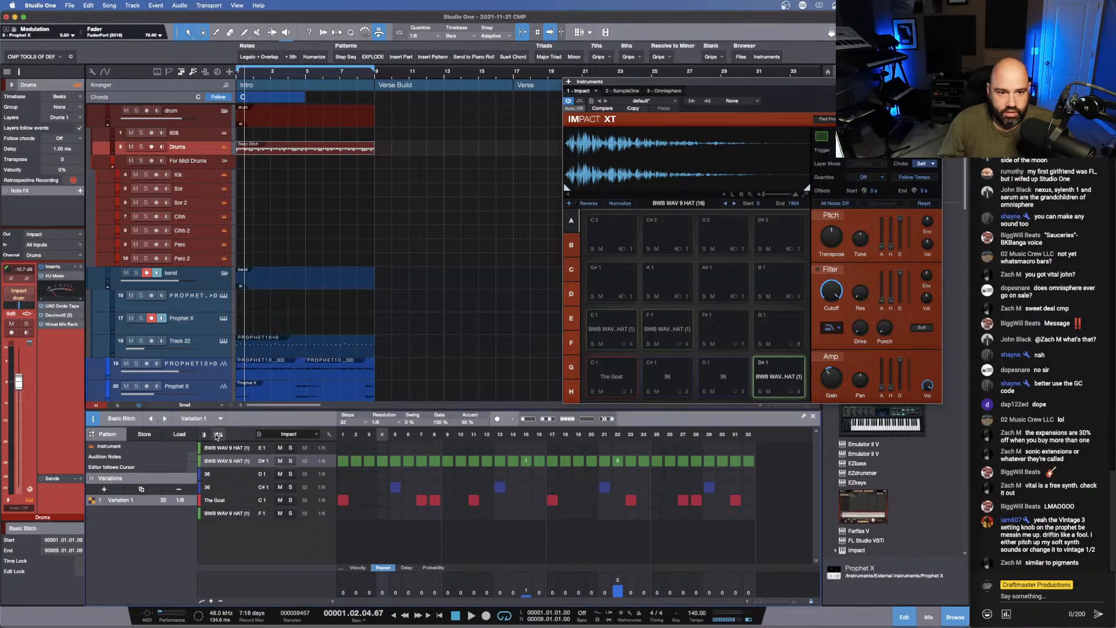
pyautogui.click(205, 435)
pyautogui.click(218, 435)
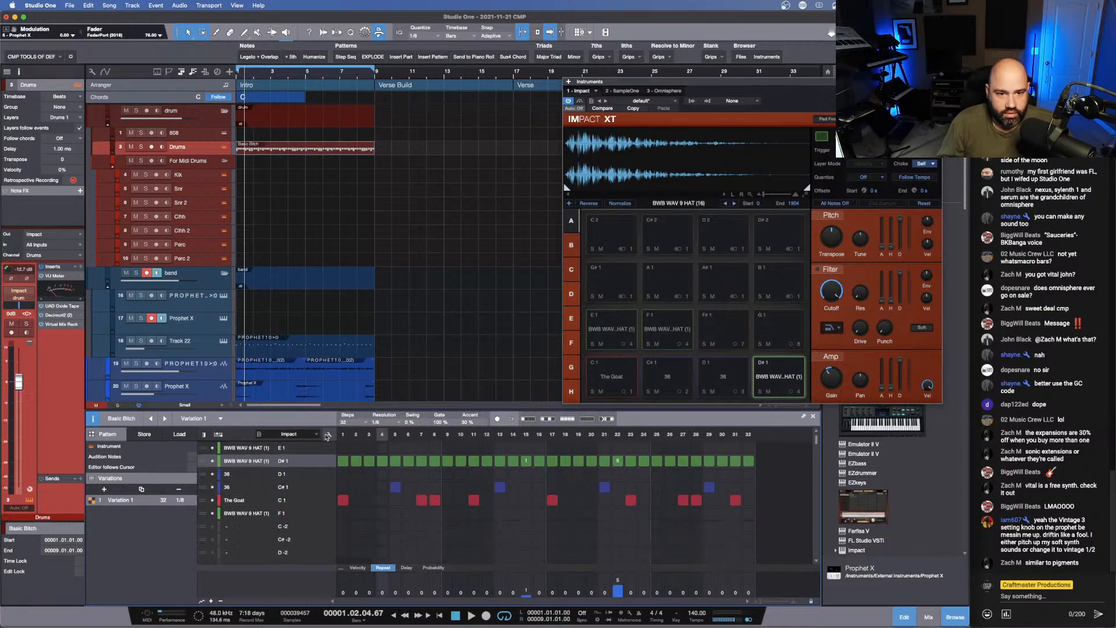
pyautogui.click(205, 515)
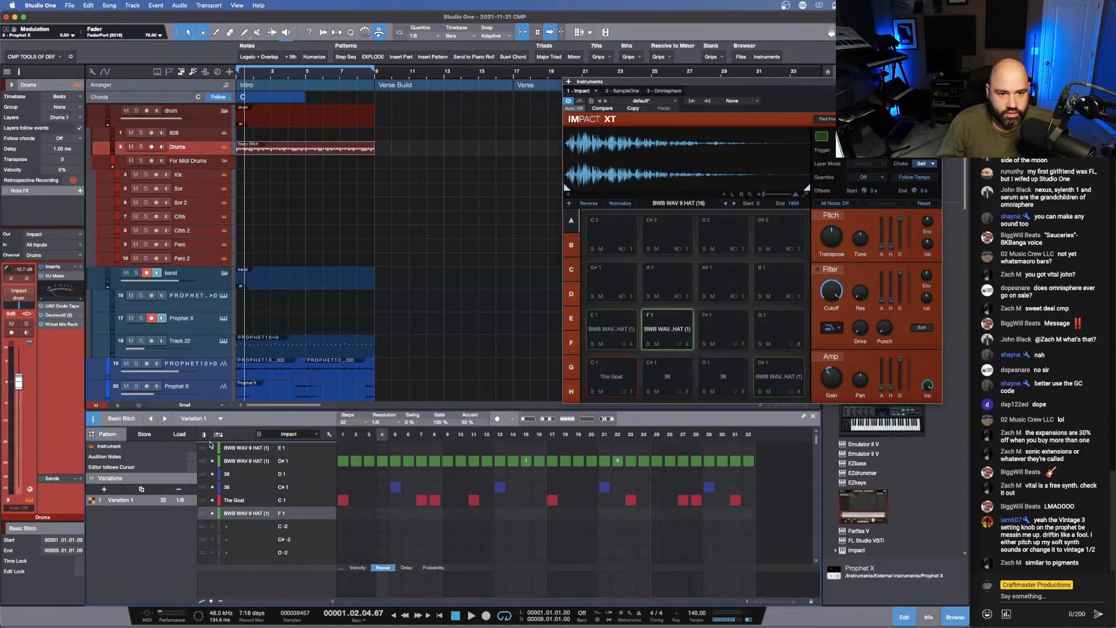
pyautogui.moveTo(209, 444); pyautogui.dragTo(211, 444)
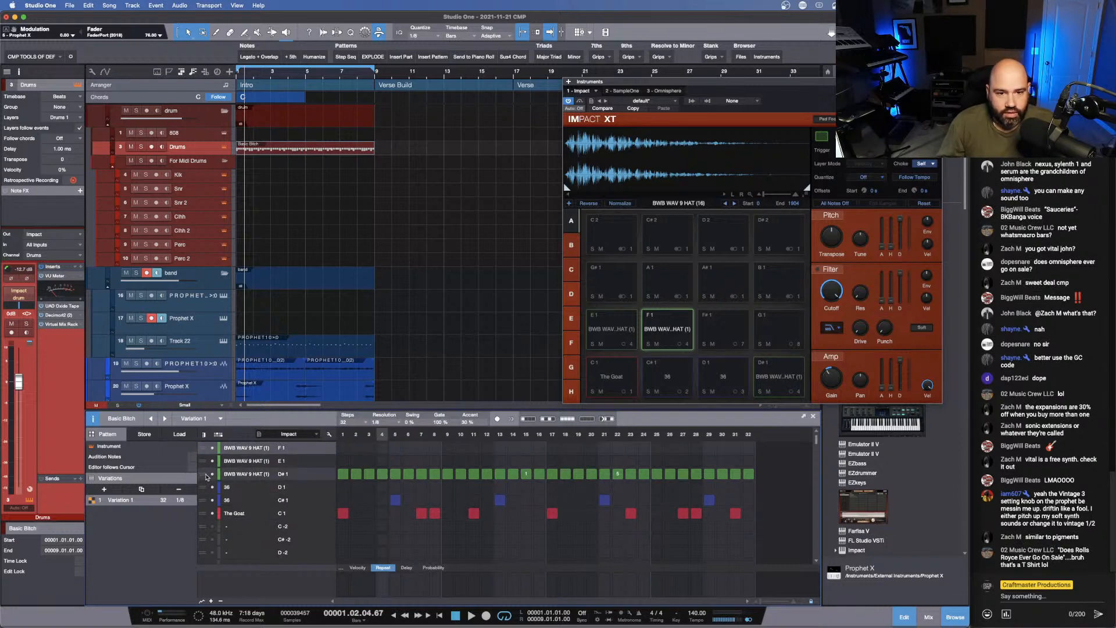
pyautogui.click(207, 475)
pyautogui.moveTo(206, 464); pyautogui.dragTo(204, 461)
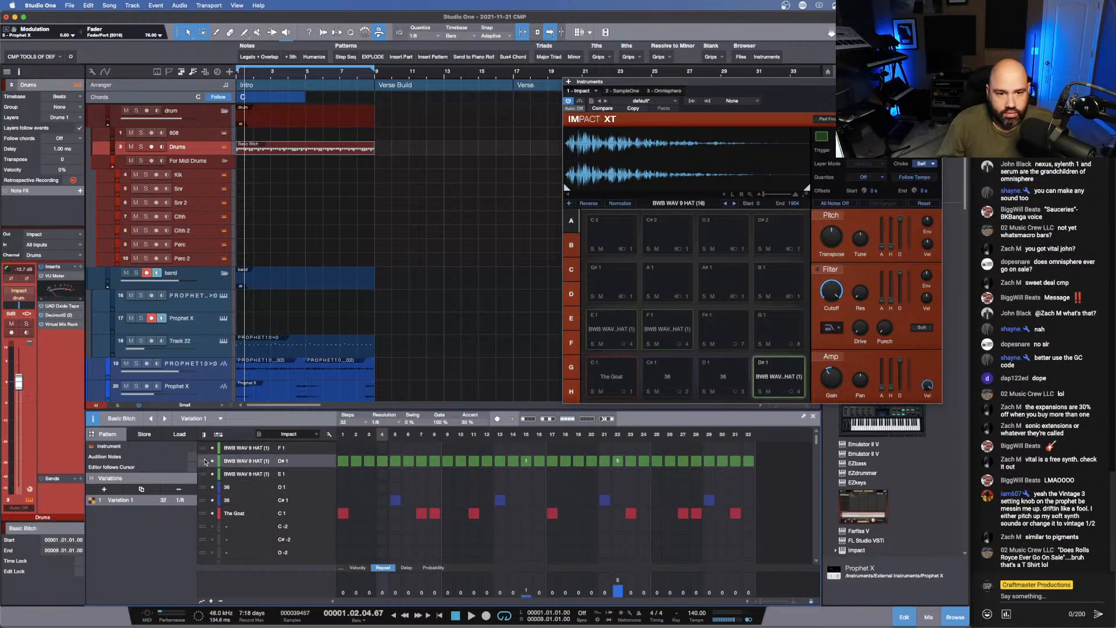
# - Transpose the E1 hat pad down and adjust the transposition of the F1 hat pad
pyautogui.doubleClick(250, 474)
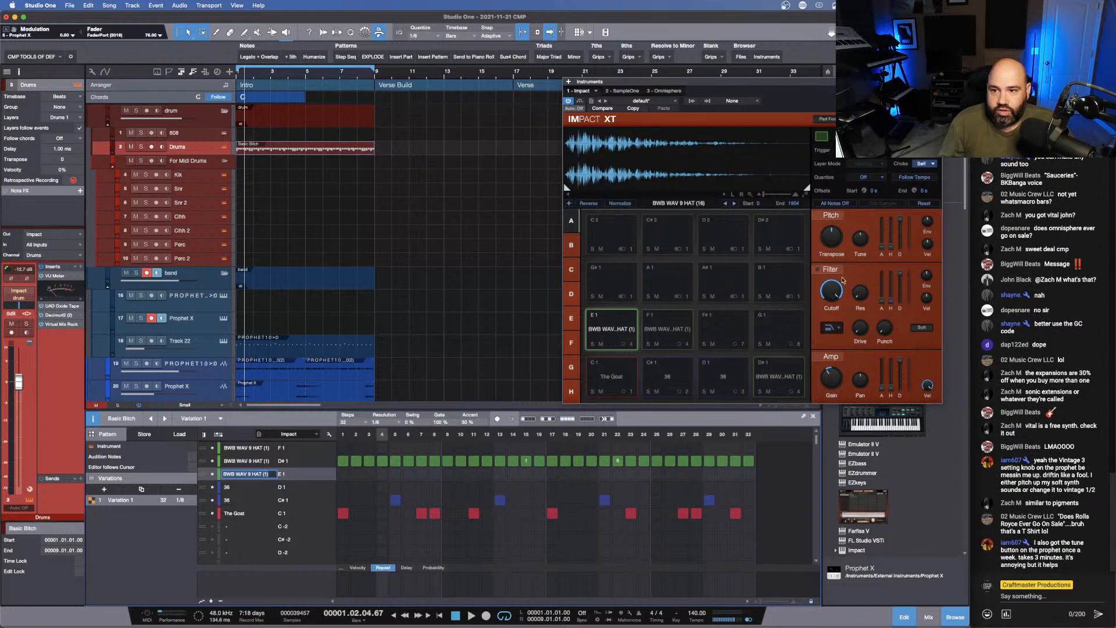
pyautogui.moveTo(829, 234); pyautogui.dragTo(827, 233)
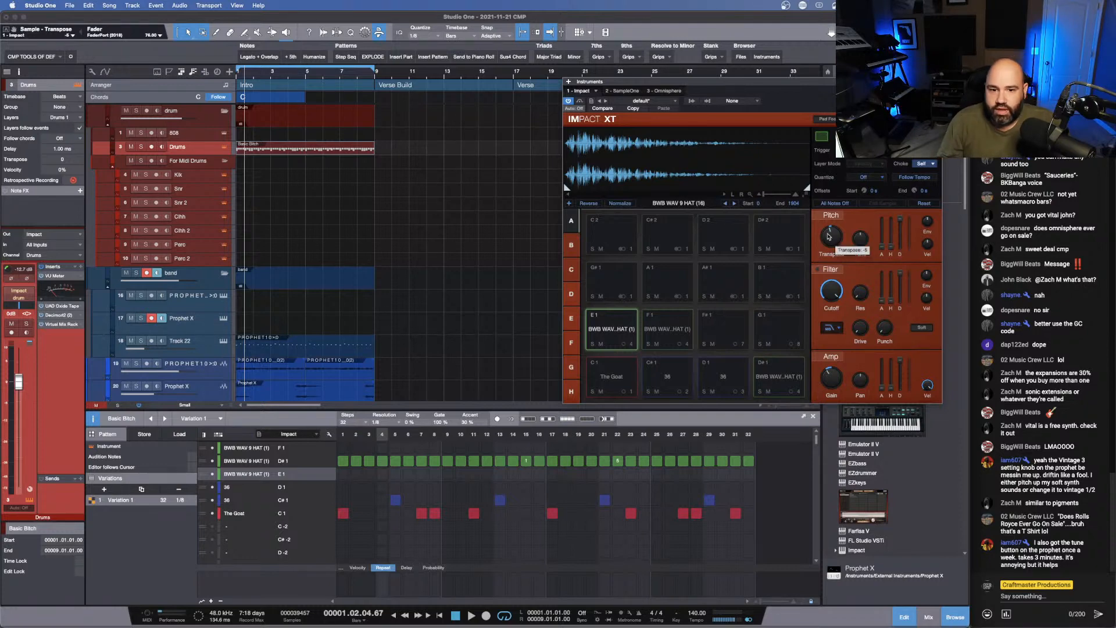
pyautogui.click(246, 448)
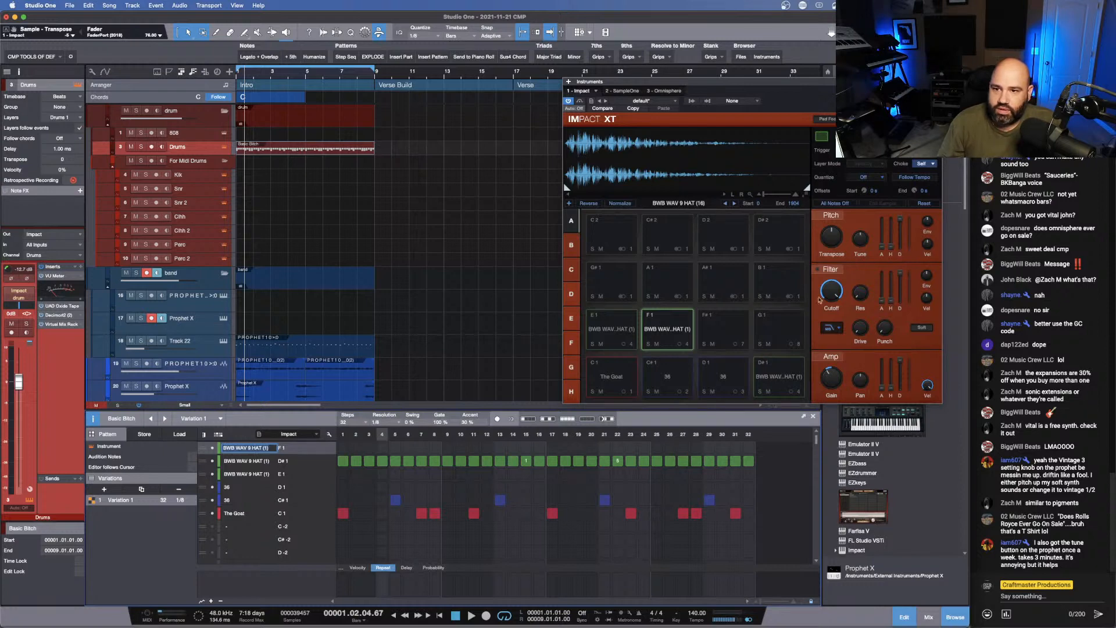
pyautogui.moveTo(832, 243); pyautogui.dragTo(832, 240)
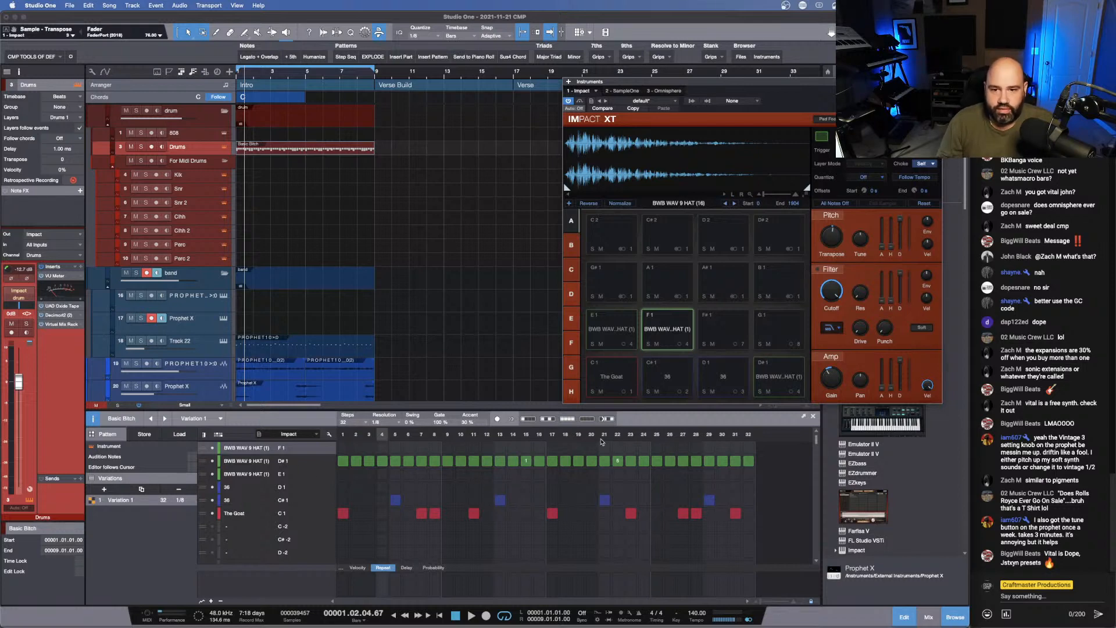
# - Replace the D#1 hat hits with the F1 hat on step 4 and the E1 hat on step 5, and audition the pattern
pyautogui.click(423, 465)
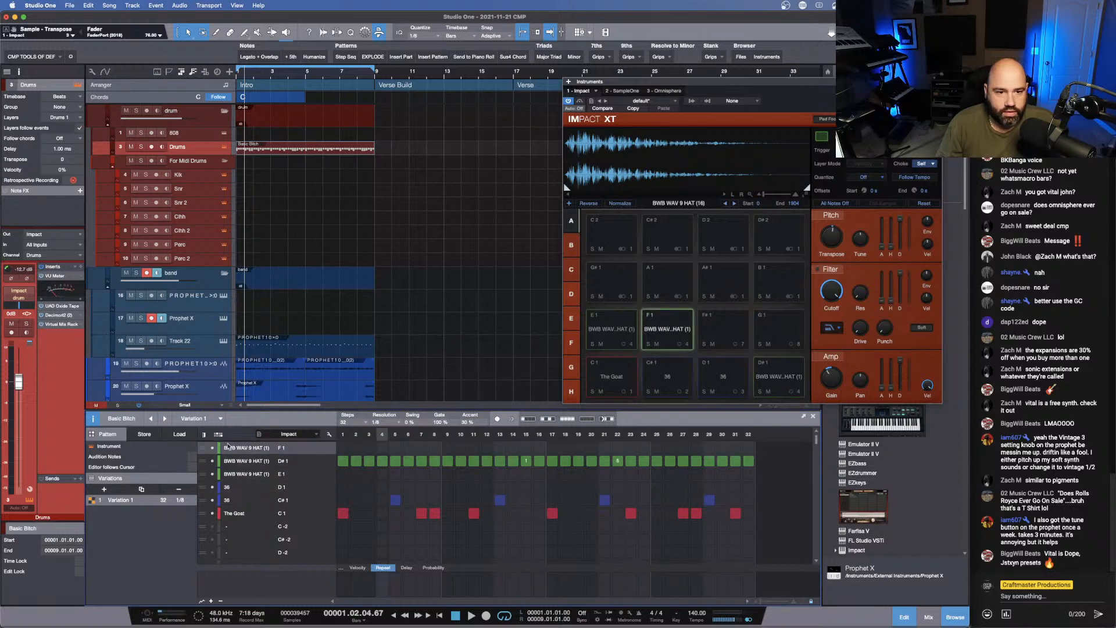
pyautogui.click(331, 434)
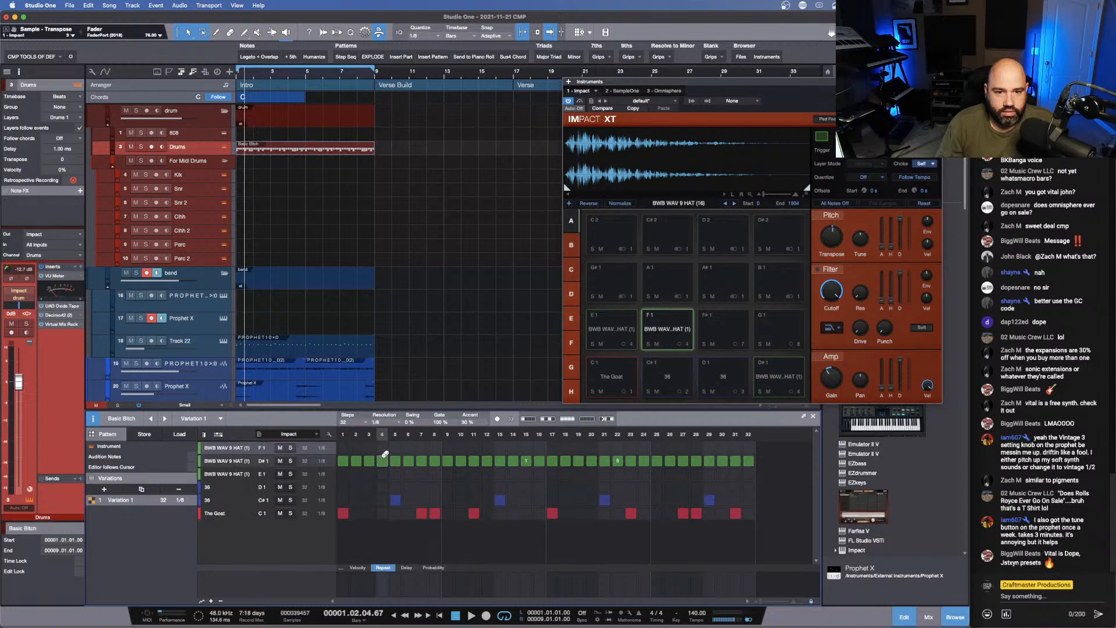
pyautogui.click(383, 460)
pyautogui.click(381, 448)
pyautogui.click(395, 474)
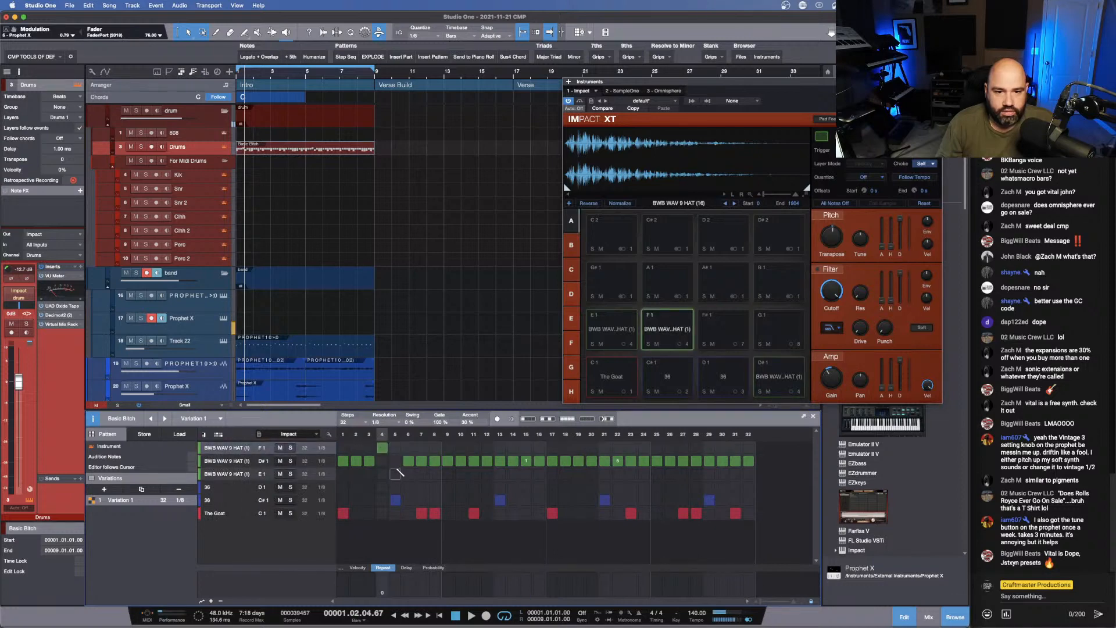
pyautogui.press('space')
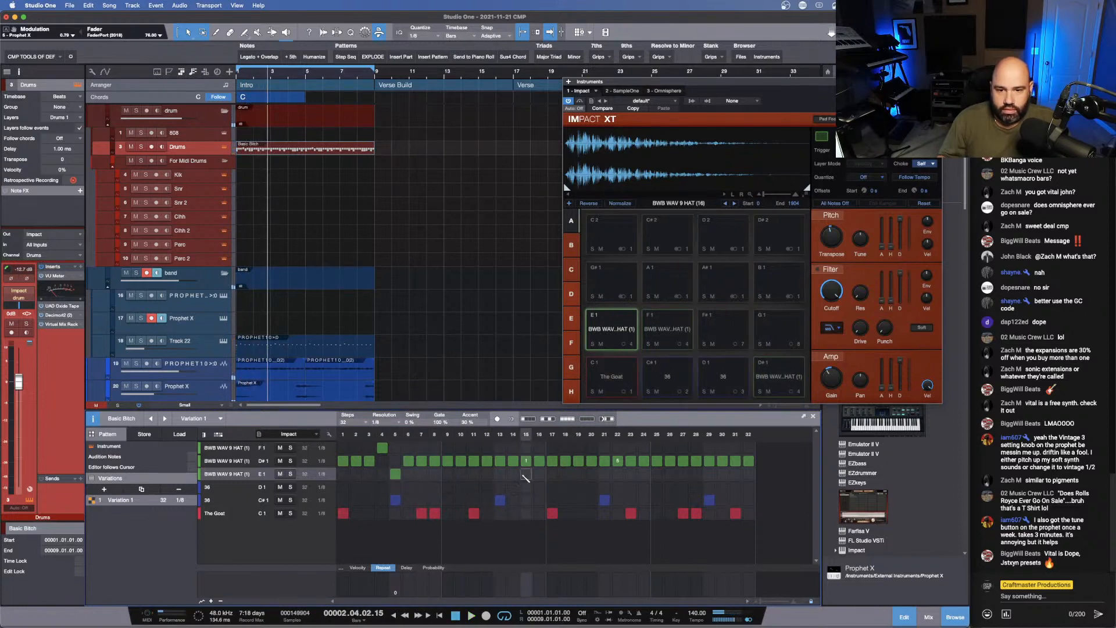
# - Place an E1 hat on step 14 and an F1 hat on step 19, with repeats on the F1 hit
pyautogui.click(513, 474)
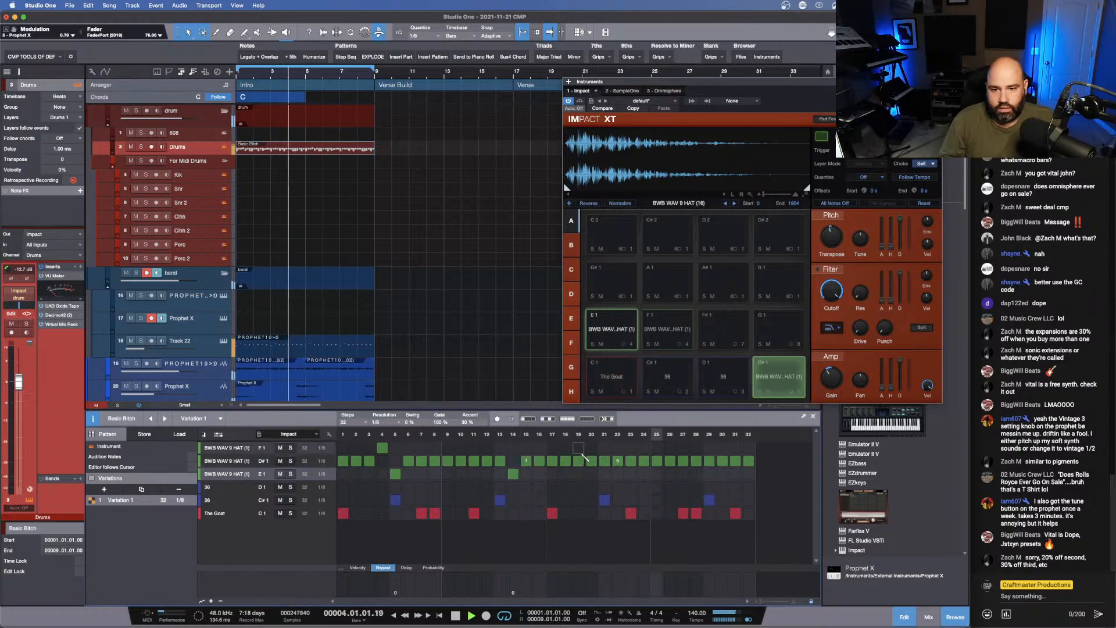
pyautogui.click(578, 448)
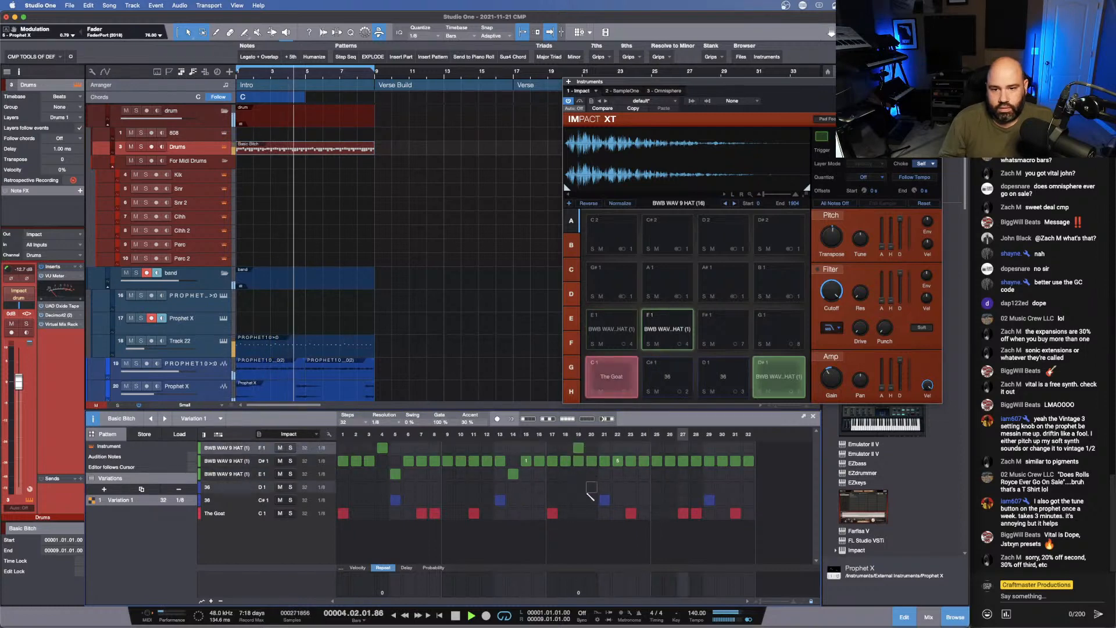
pyautogui.click(578, 591)
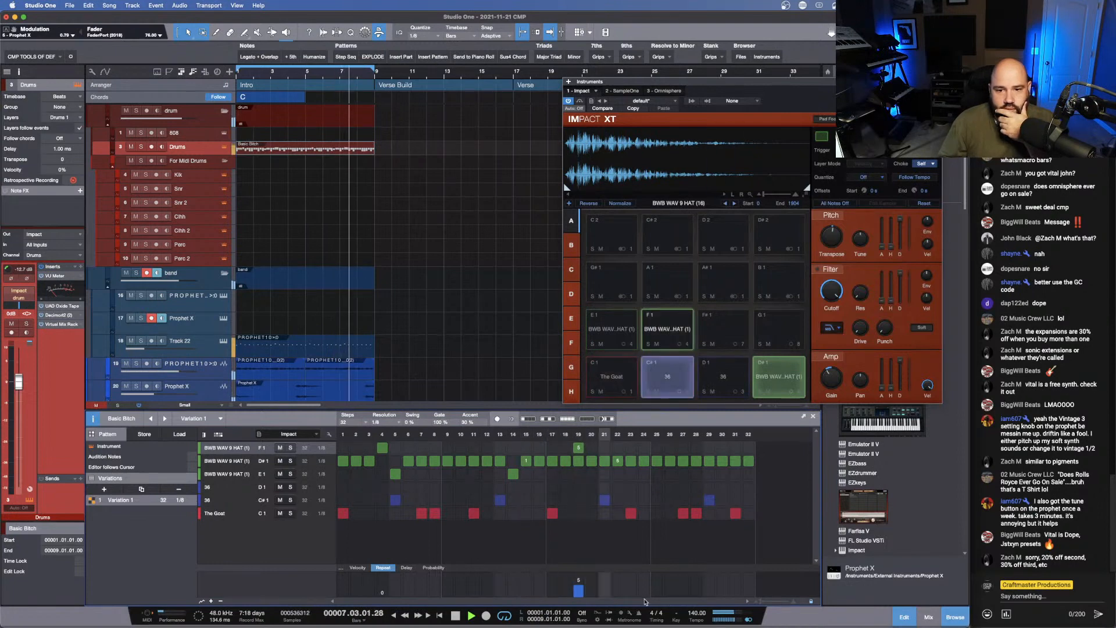
# - Clear the repeated D#1 hat on step 22 and put an E1 hat hit there instead
pyautogui.click(621, 461)
pyautogui.click(621, 461)
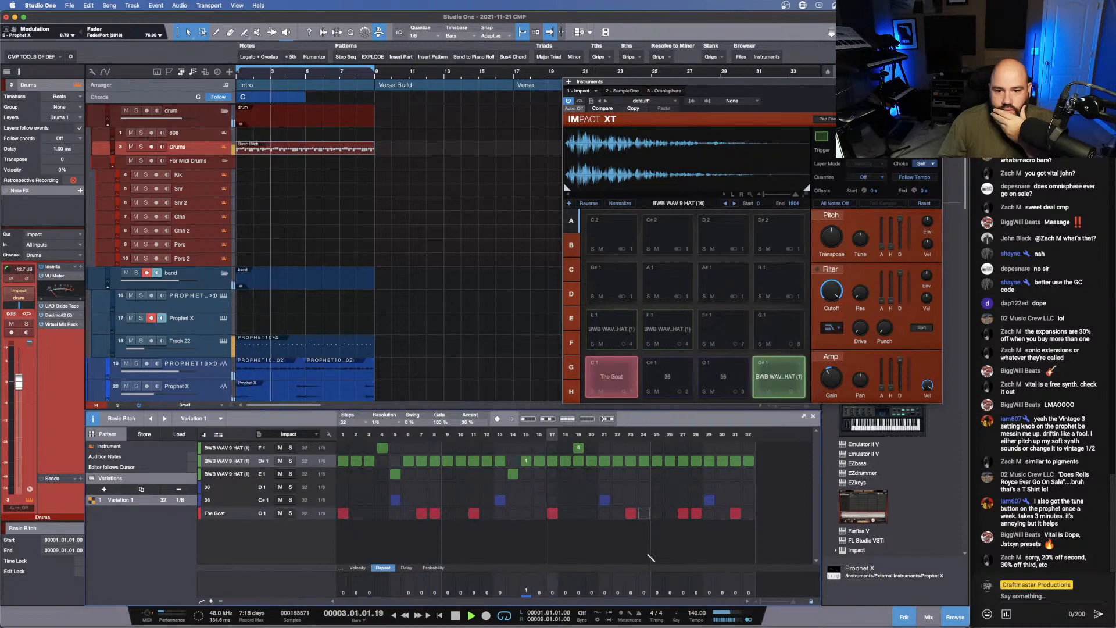
pyautogui.click(619, 474)
pyautogui.click(618, 461)
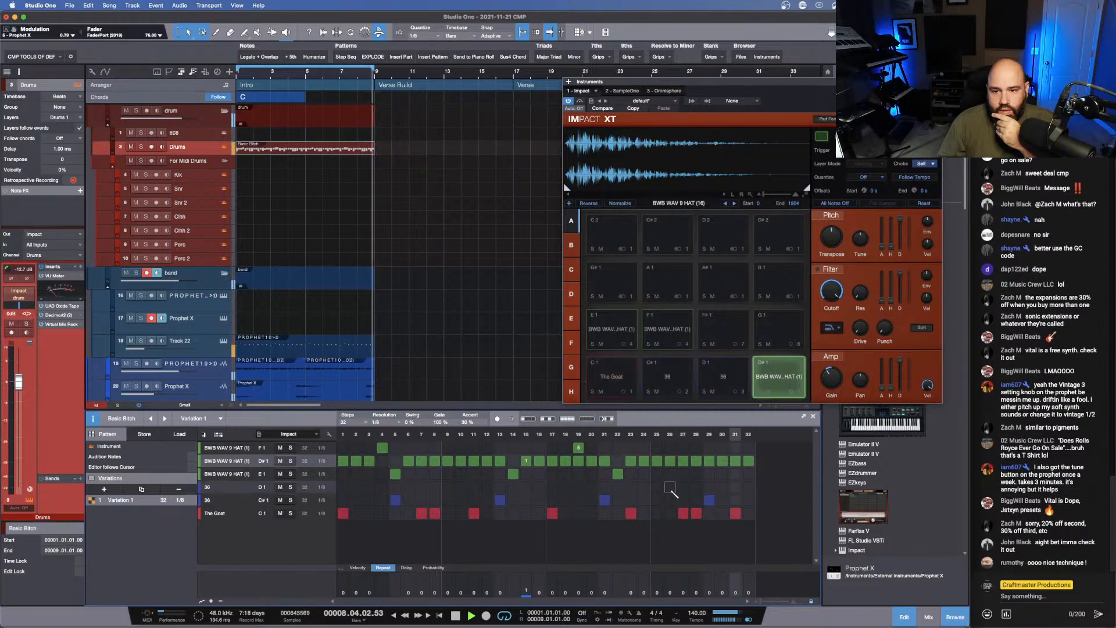
# - Add C#1 snare hits on steps 26 and 32 and lower their velocities to 26 and 19
pyautogui.click(669, 499)
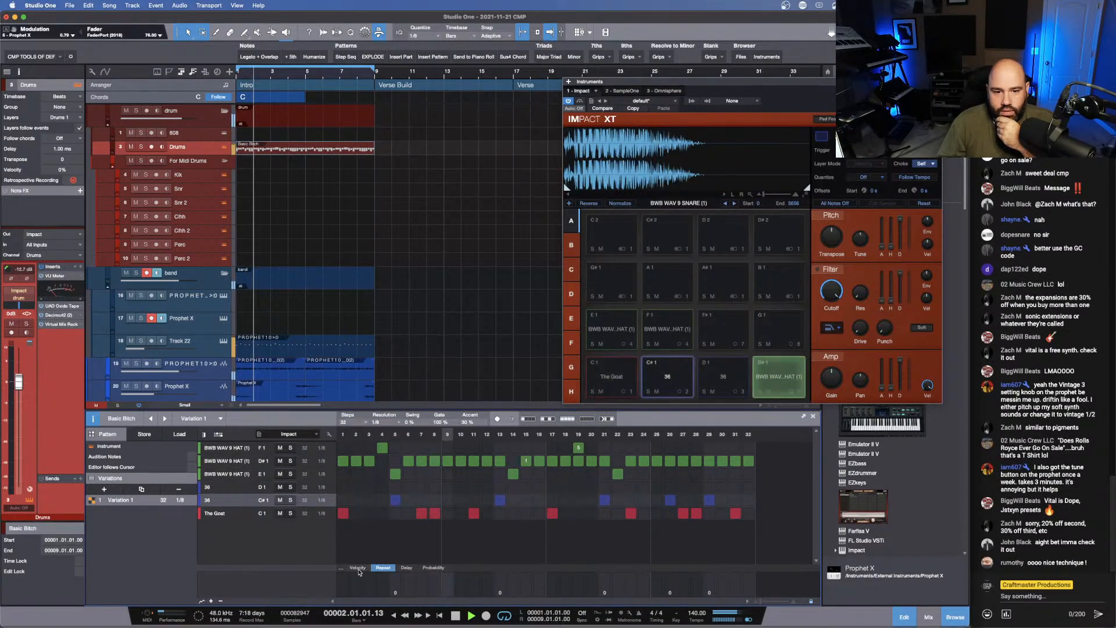
pyautogui.click(358, 568)
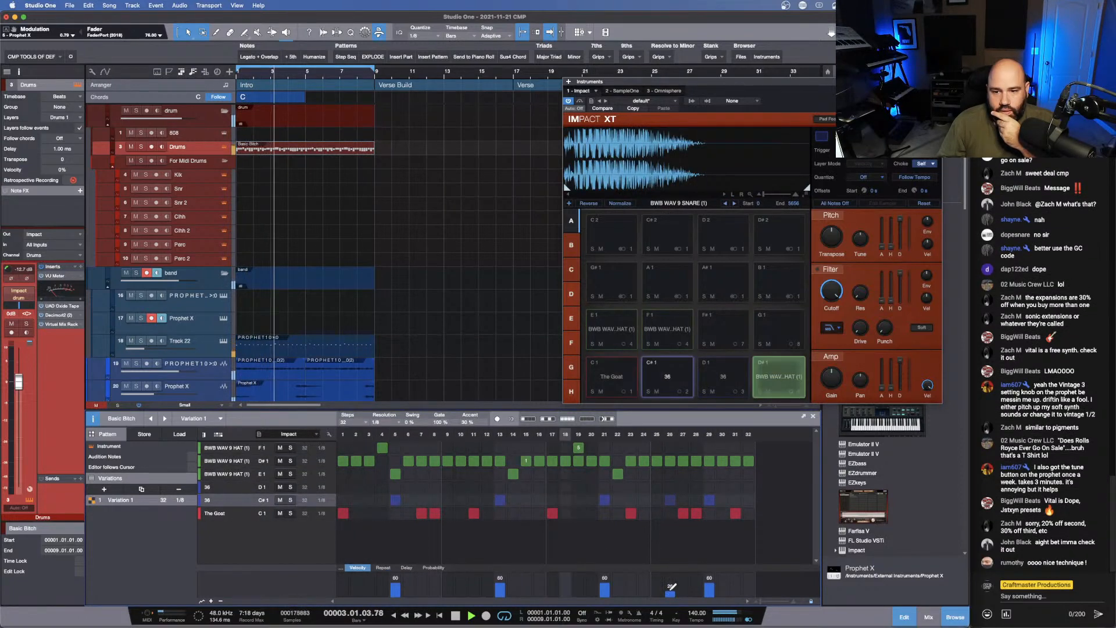
pyautogui.click(749, 501)
pyautogui.click(750, 589)
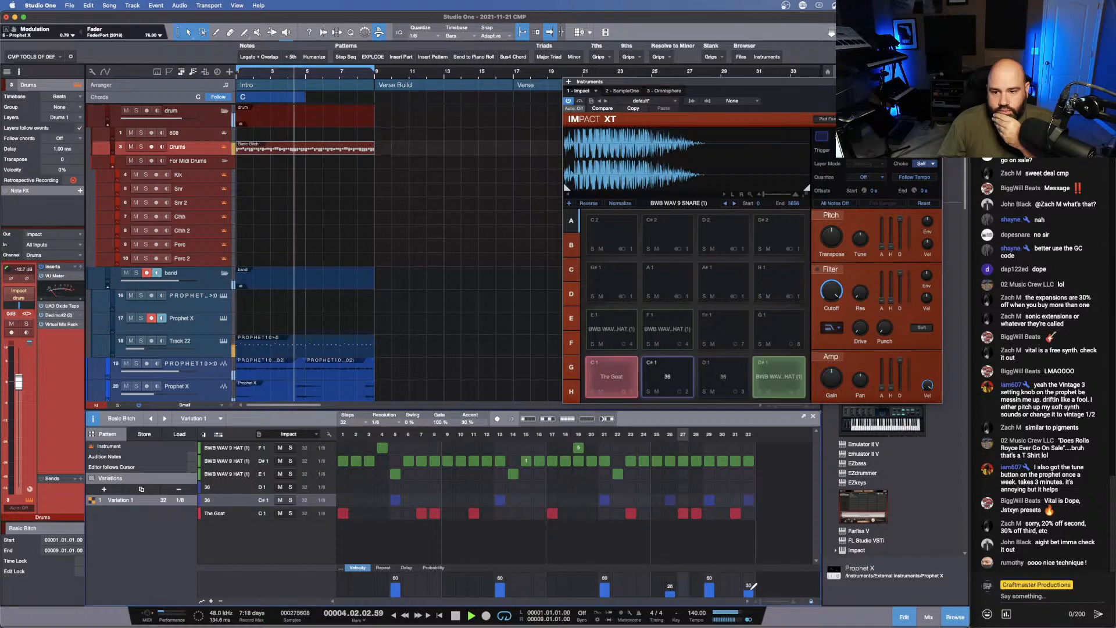
pyautogui.moveTo(751, 589); pyautogui.dragTo(750, 593)
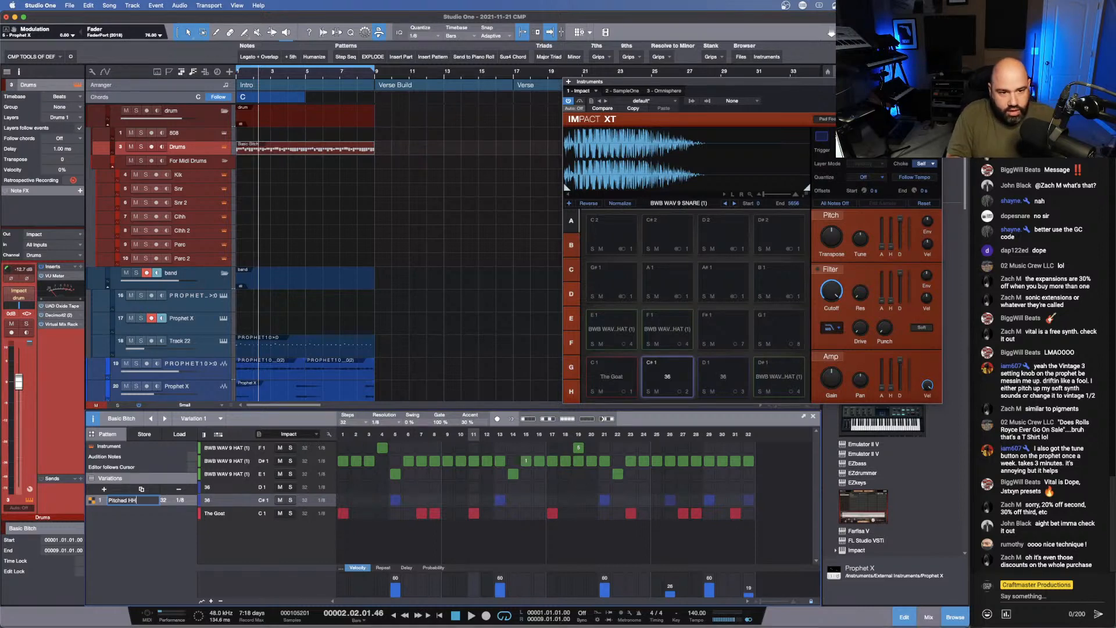
# - Name the current variation Pitched HH, duplicate it and name the copy Regular HH
pyautogui.click(141, 489)
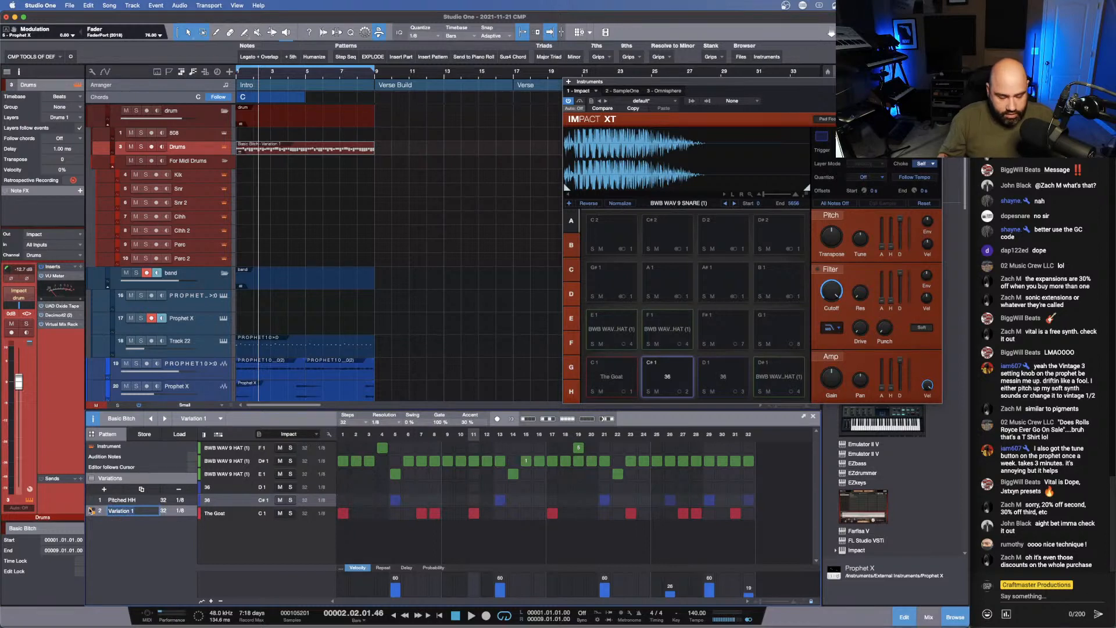
pyautogui.write('Regular HH')
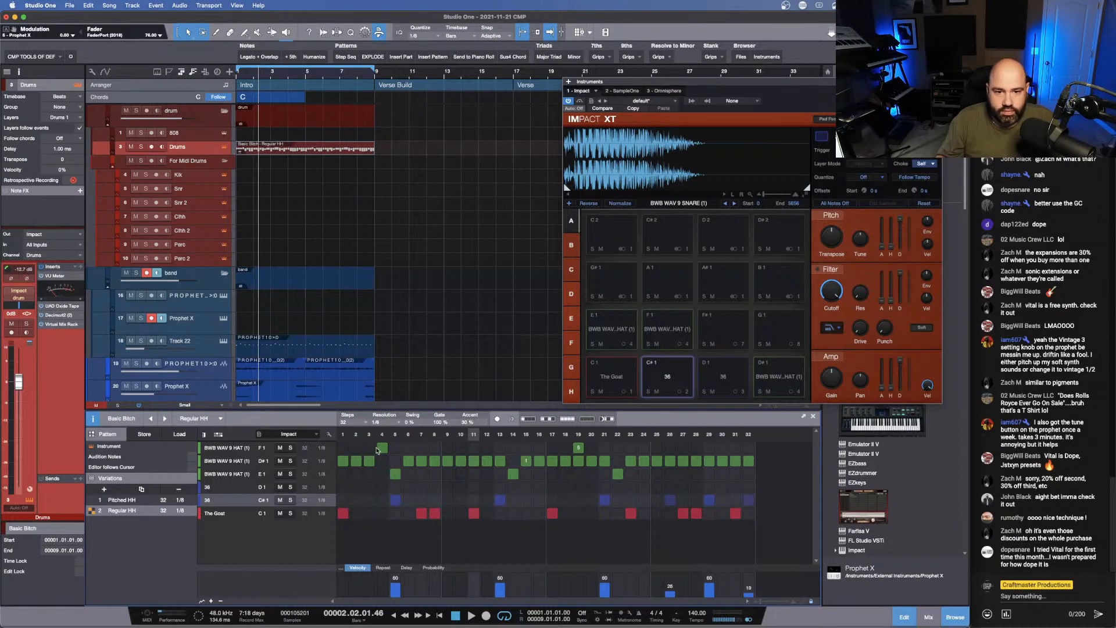
# - Erase all the pitched F1 and E1 hat hits from the Regular HH variation
pyautogui.moveTo(381, 449); pyautogui.dragTo(402, 478)
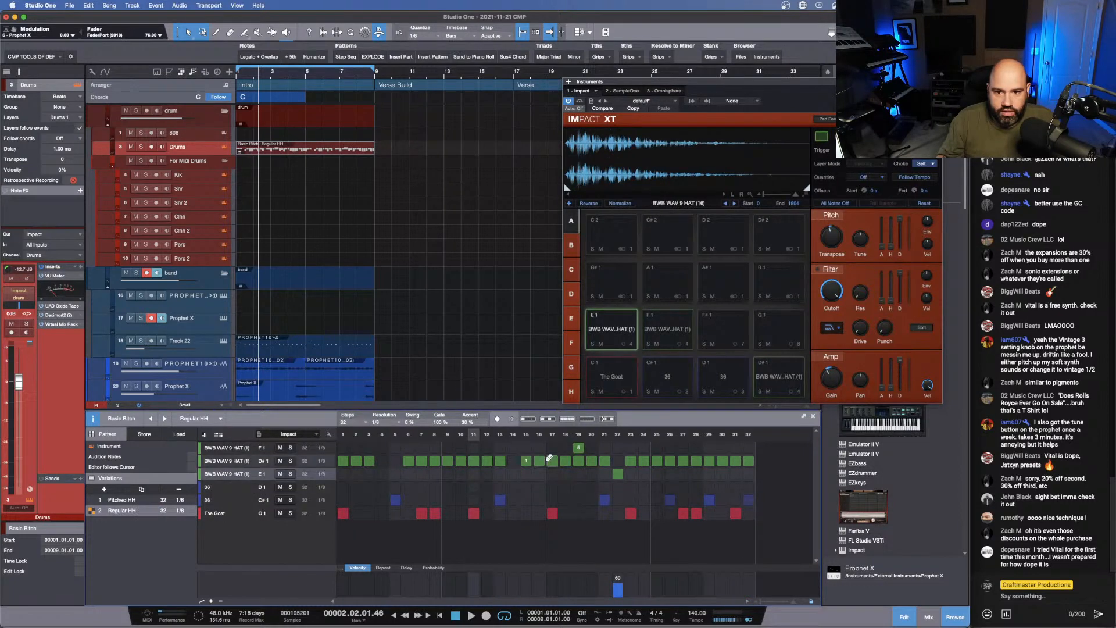
pyautogui.click(578, 448)
pyautogui.click(617, 474)
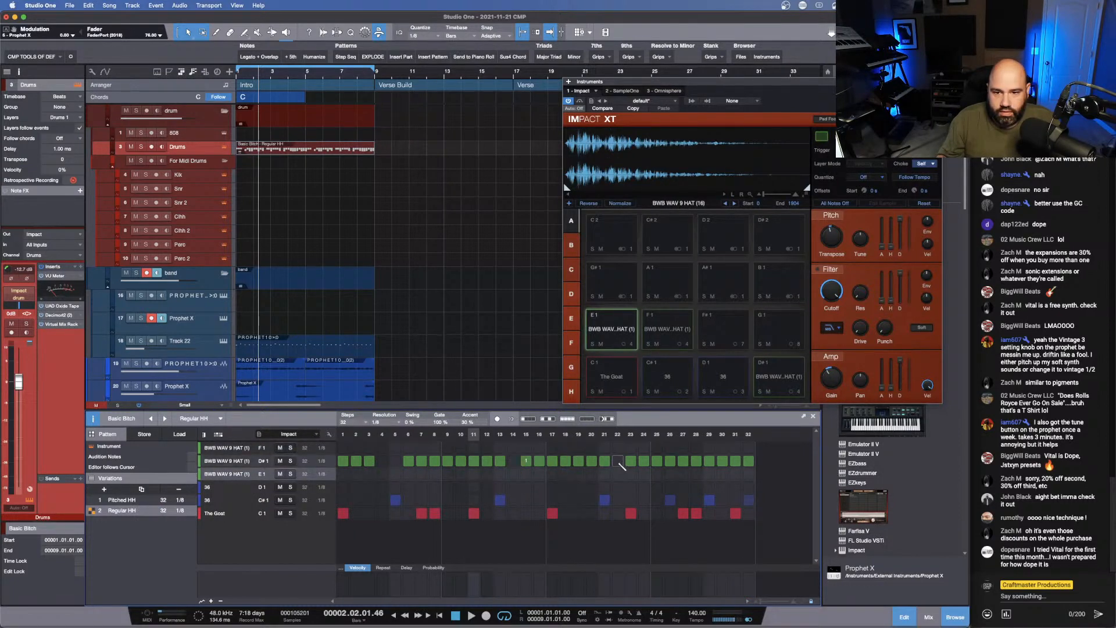
# - Fill the empty D#1 hat steps 4, 5, 14 and 22 in the Regular HH variation and audition the loop
pyautogui.click(617, 461)
pyautogui.moveTo(383, 461); pyautogui.dragTo(399, 461)
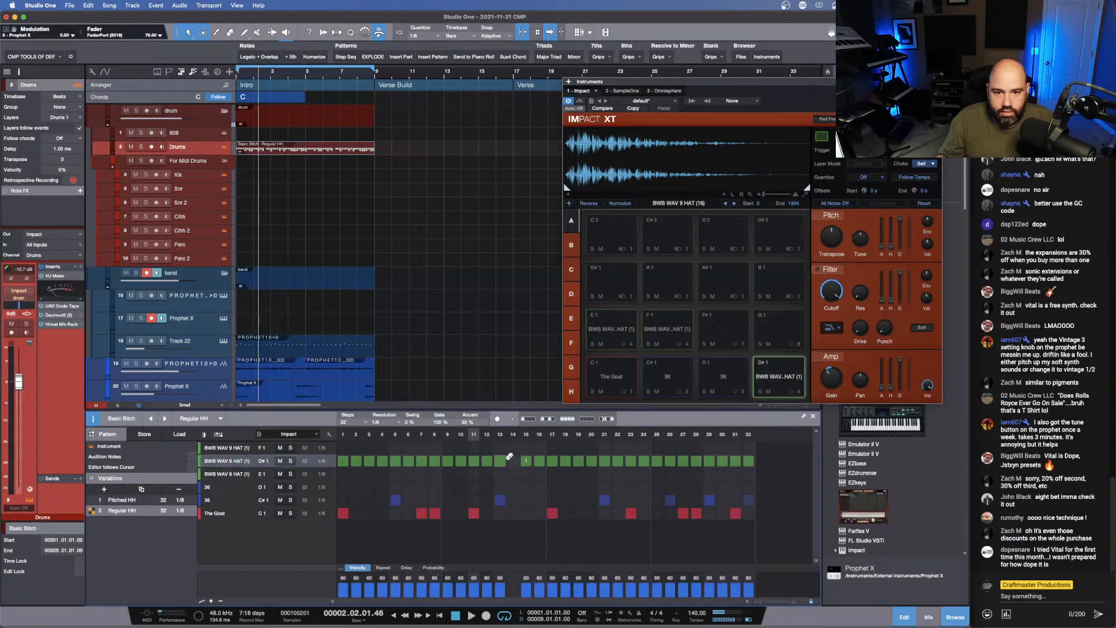
pyautogui.click(510, 460)
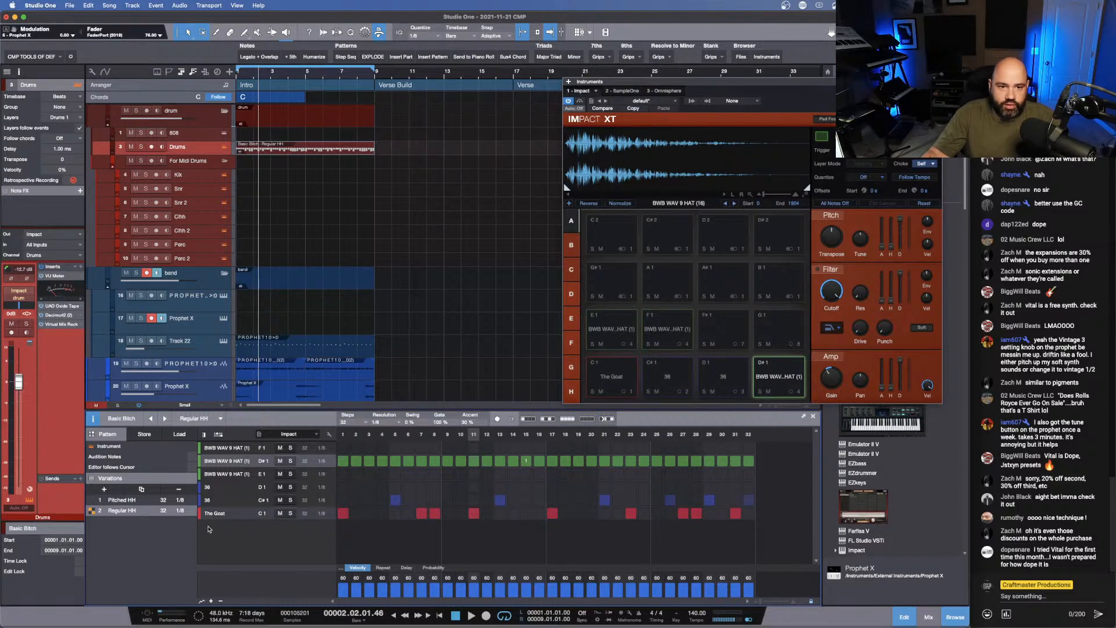
pyautogui.press('space')
pyautogui.press('space')
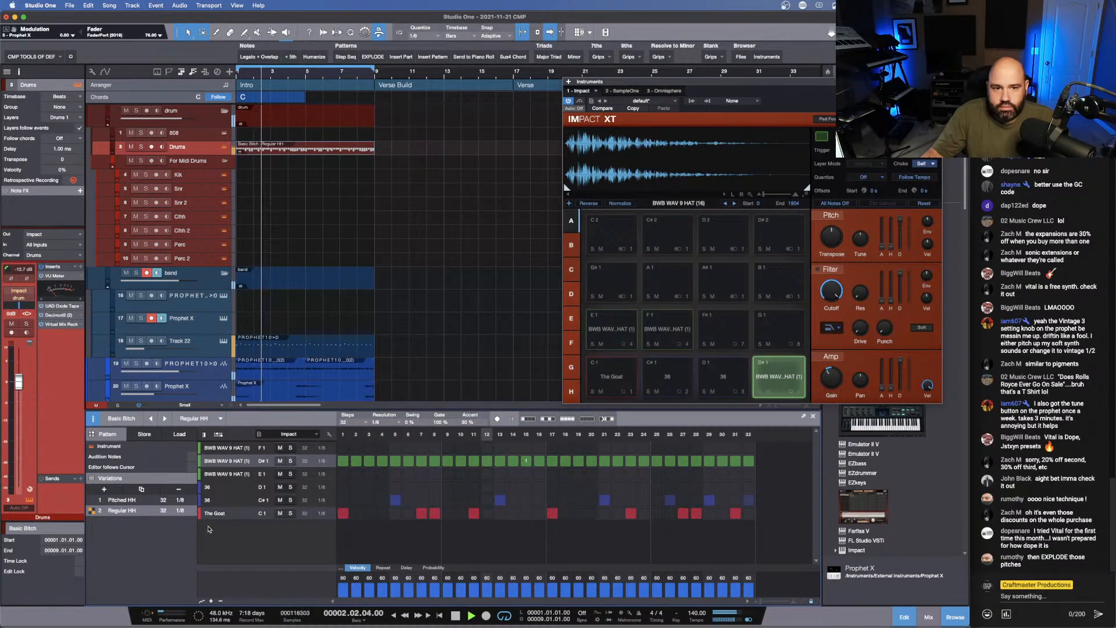
pyautogui.press('space')
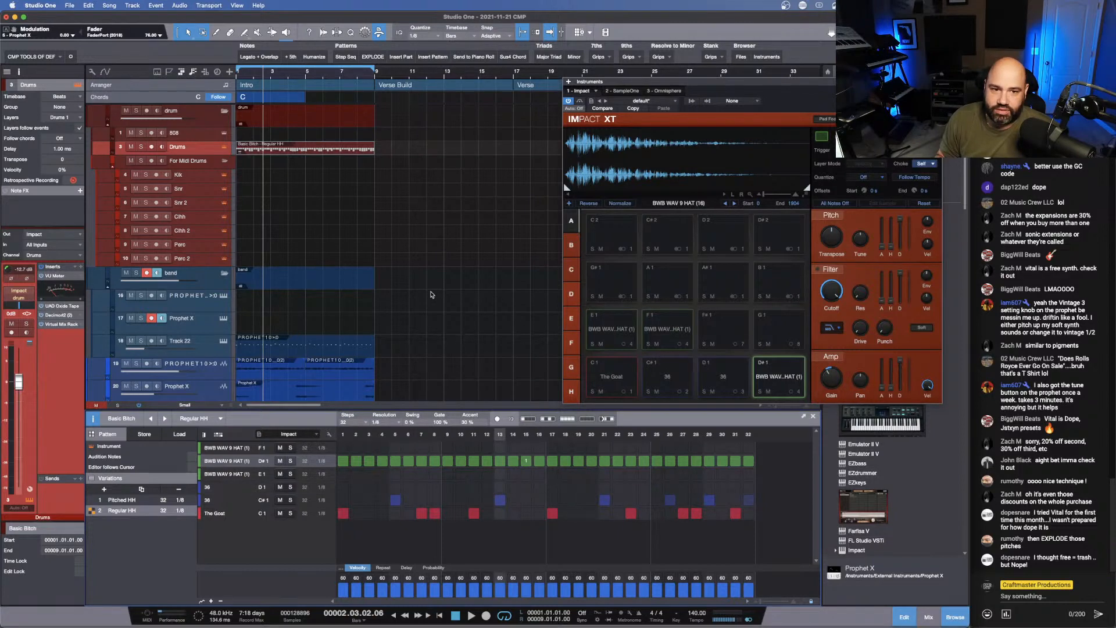
pyautogui.press('space')
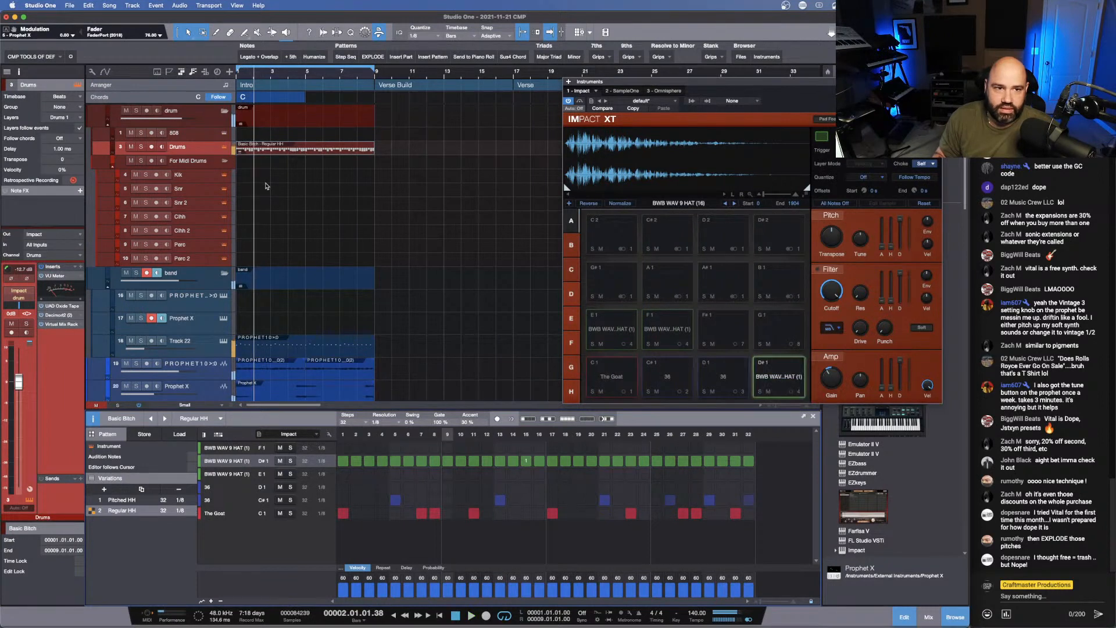
# - Create an instrument part on the 808 track across the Intro and place a C3 note at 1.1.1
pyautogui.click(256, 138)
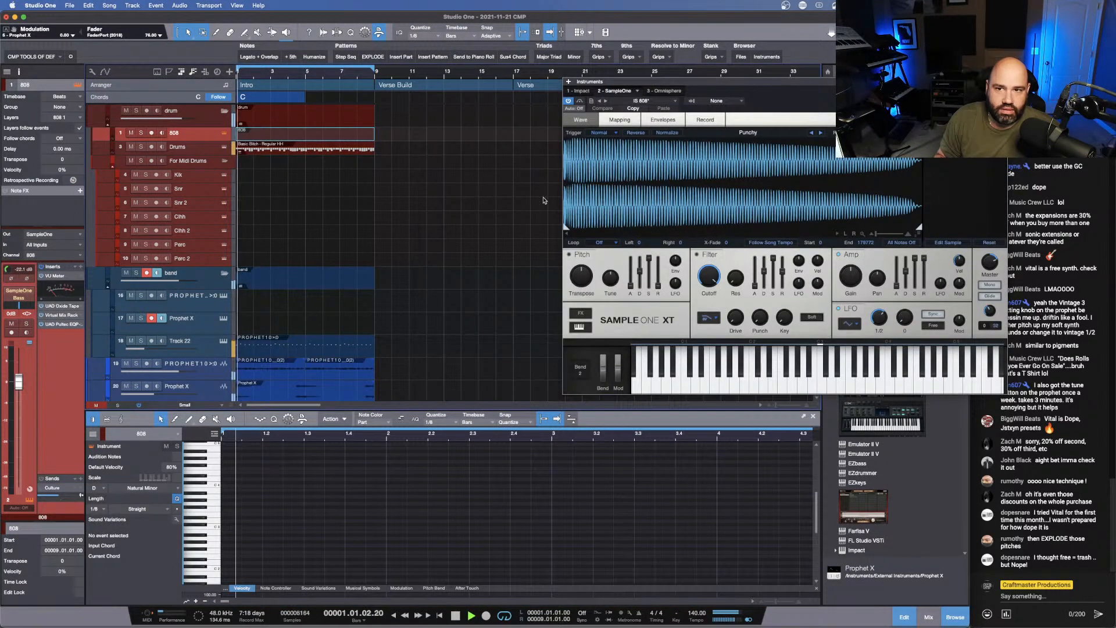
pyautogui.press('space')
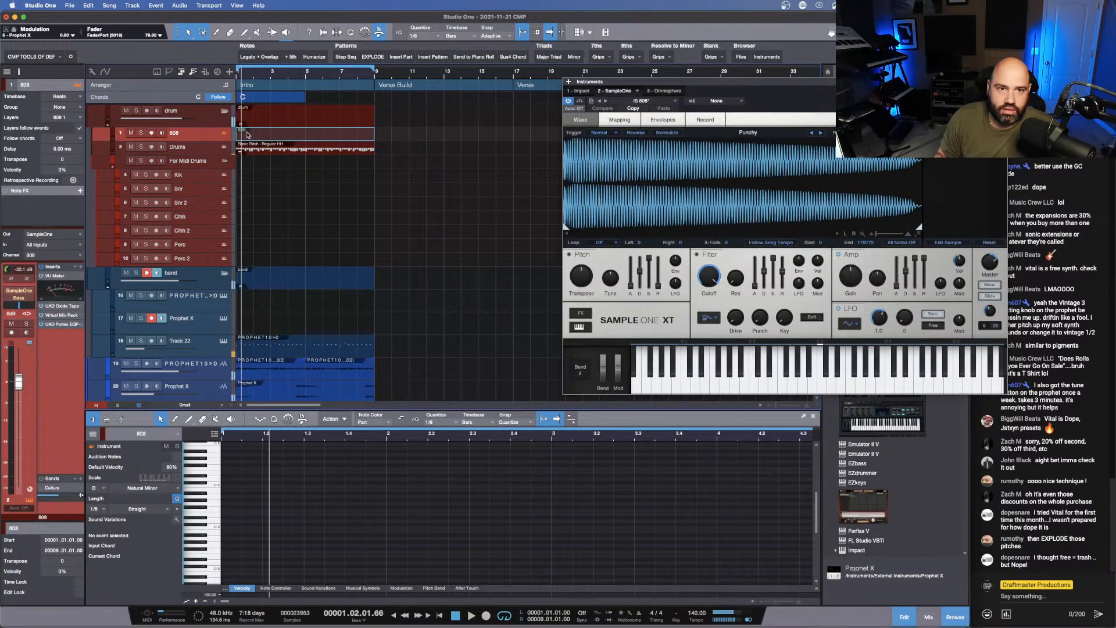
pyautogui.press('space')
pyautogui.click(226, 527)
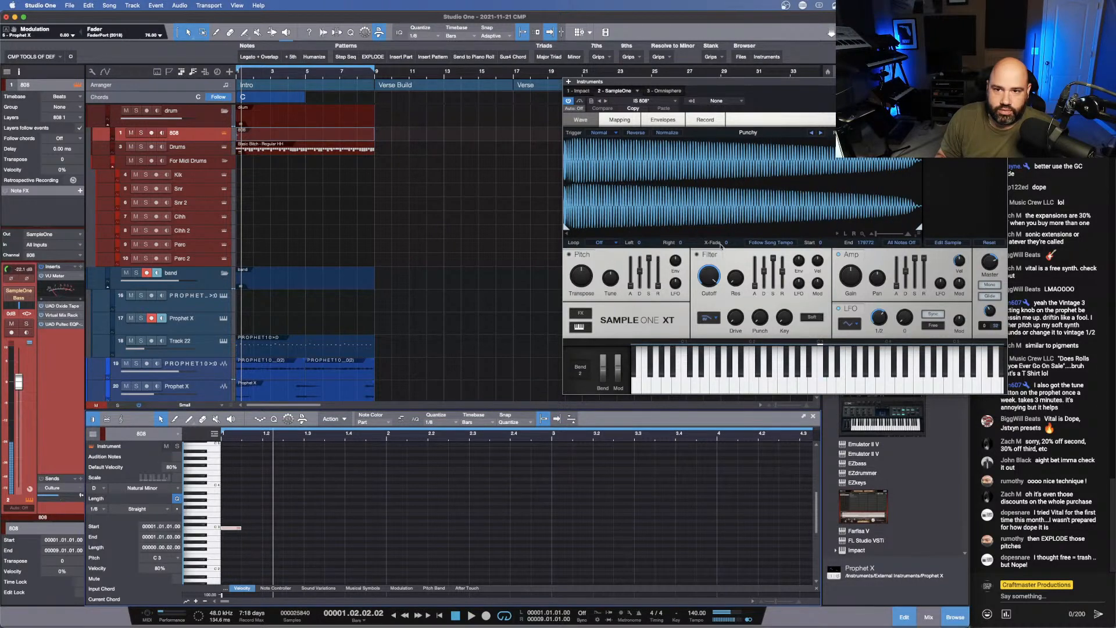
# - Check the 808's trigger mode, adjust its amp envelope release in SampleOne and audition it
pyautogui.click(612, 134)
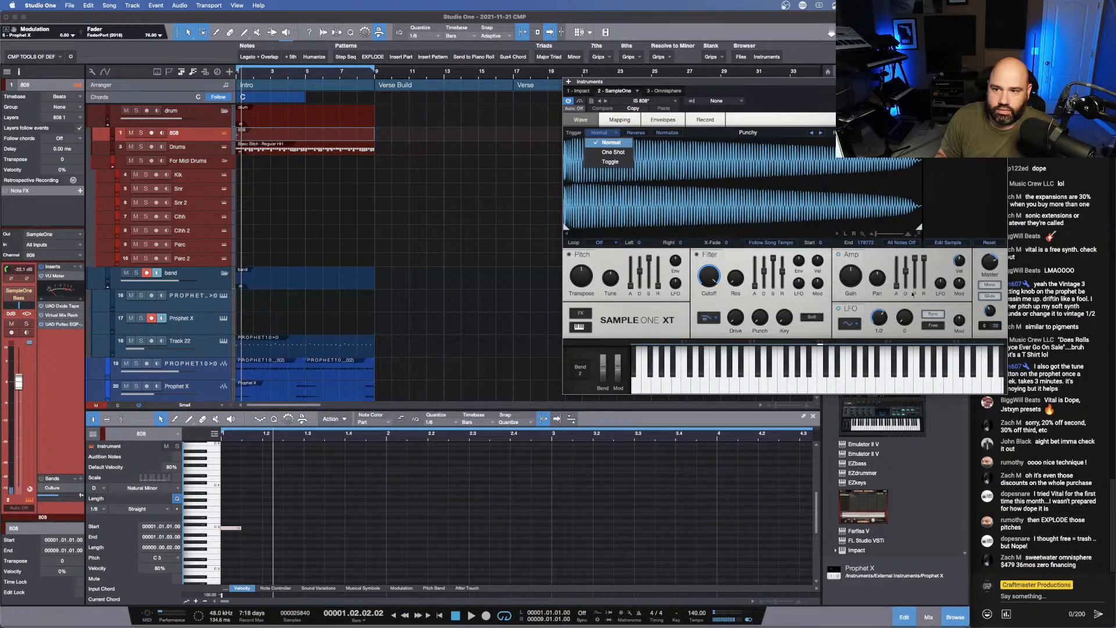
pyautogui.click(924, 266)
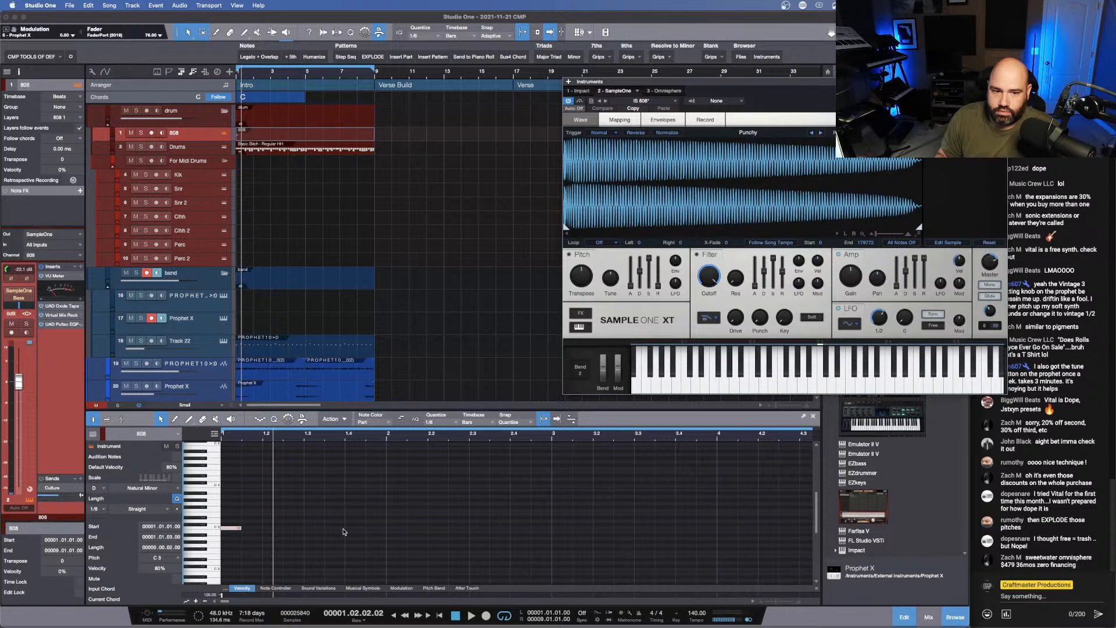
pyautogui.press('space')
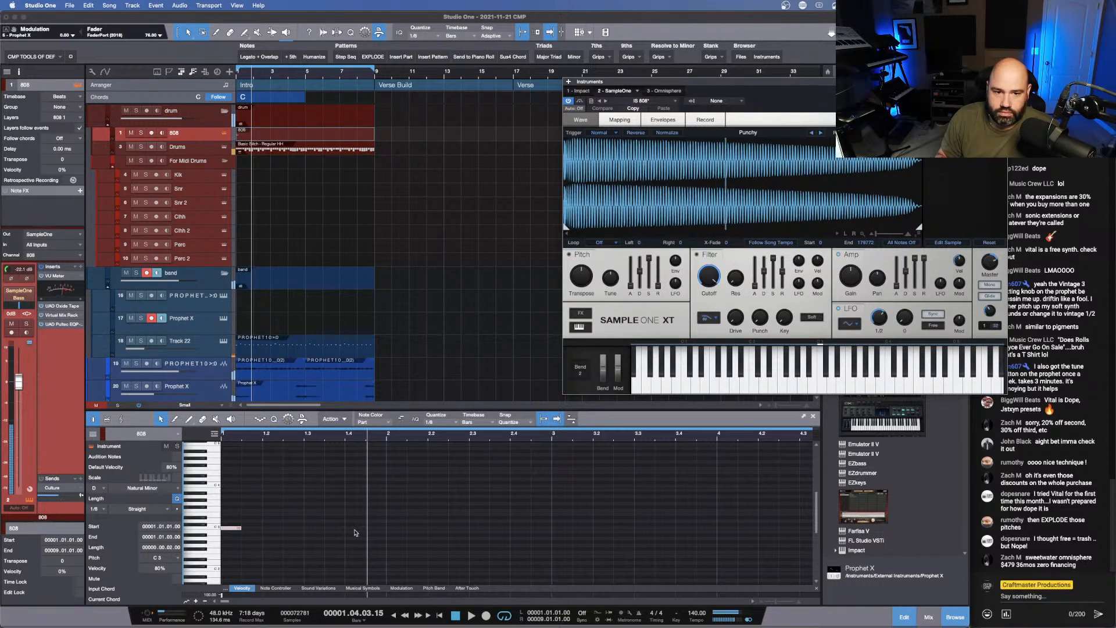
# - Add C3 notes to the 808 part at 1.4.1, 1.4.3 and 2.2.1 while auditioning from the start
pyautogui.doubleClick(355, 529)
pyautogui.doubleClick(378, 529)
pyautogui.press(',')
pyautogui.press('space')
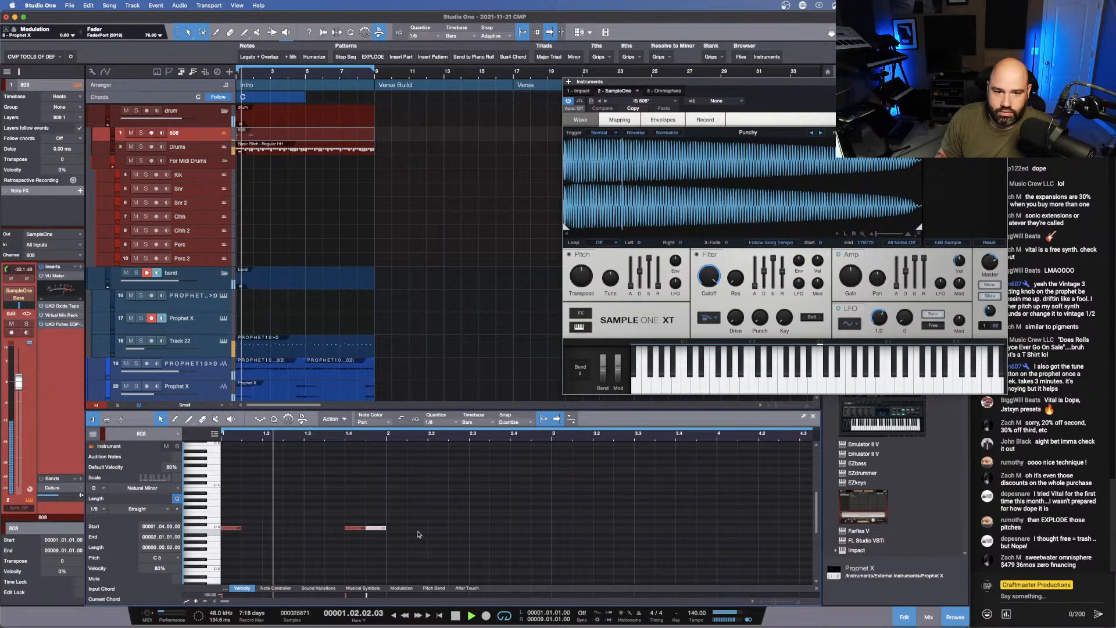
pyautogui.click(436, 531)
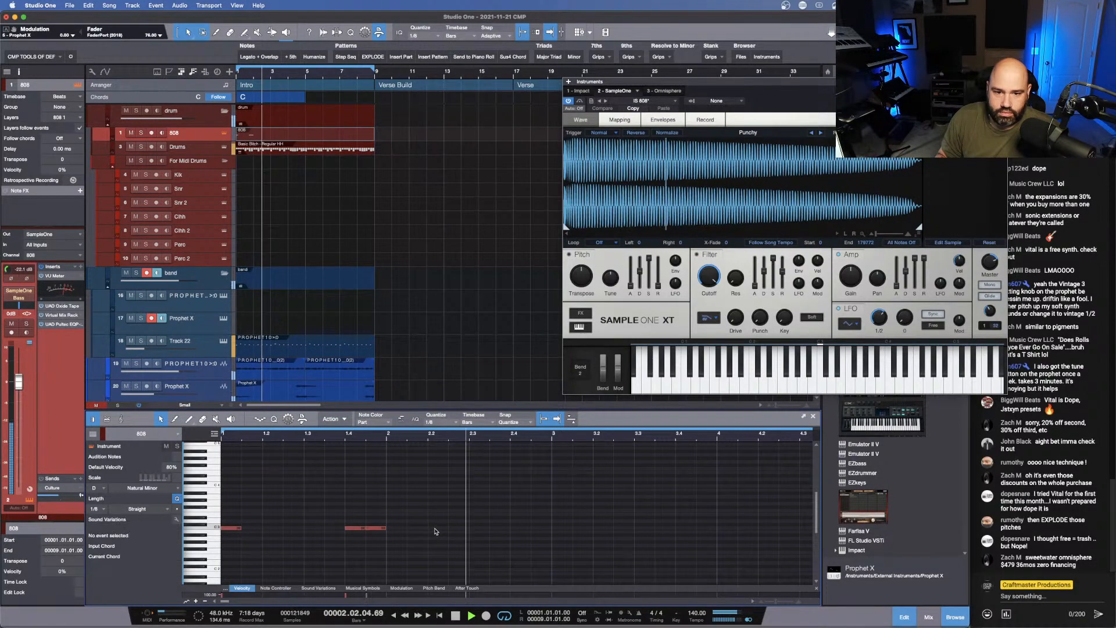
pyautogui.doubleClick(436, 528)
# - Add C3 notes to the 808 part at 3.1.1, 3.4.1, 4.2.1, 4.2.3 and 4.4.1, and play it from the start
pyautogui.click(557, 530)
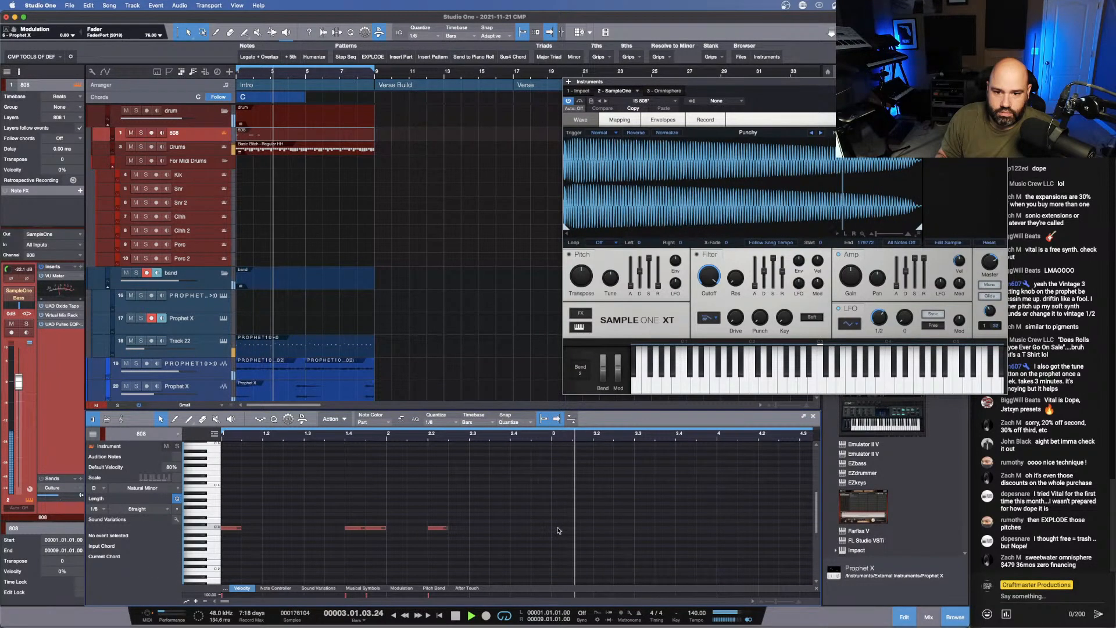
pyautogui.doubleClick(557, 529)
pyautogui.doubleClick(680, 529)
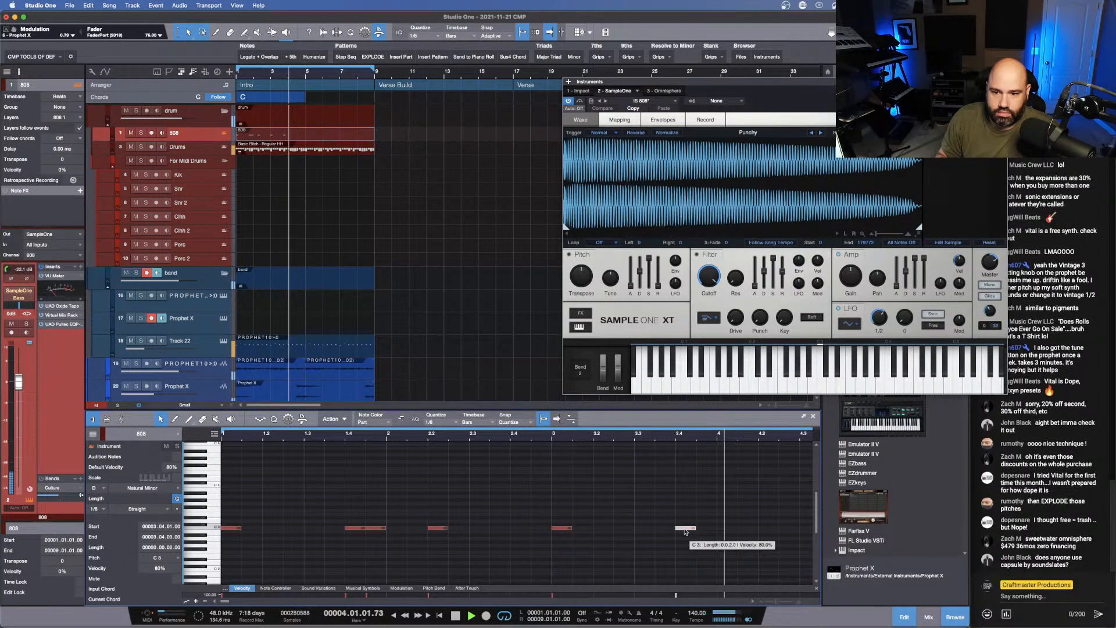
pyautogui.doubleClick(766, 528)
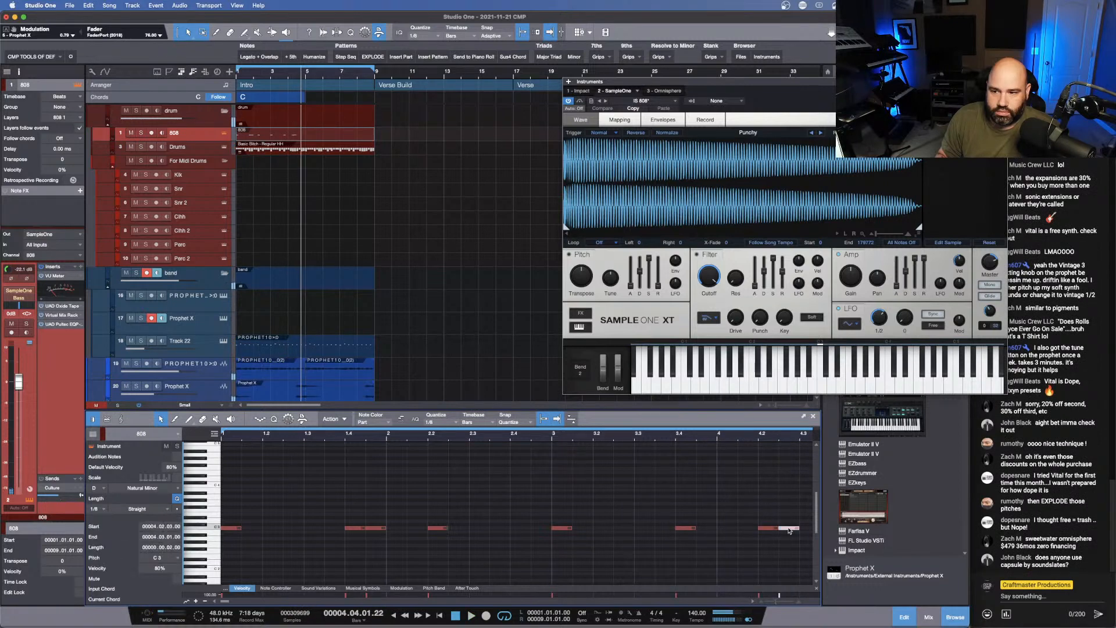
pyautogui.hscroll(5, 697, 540)
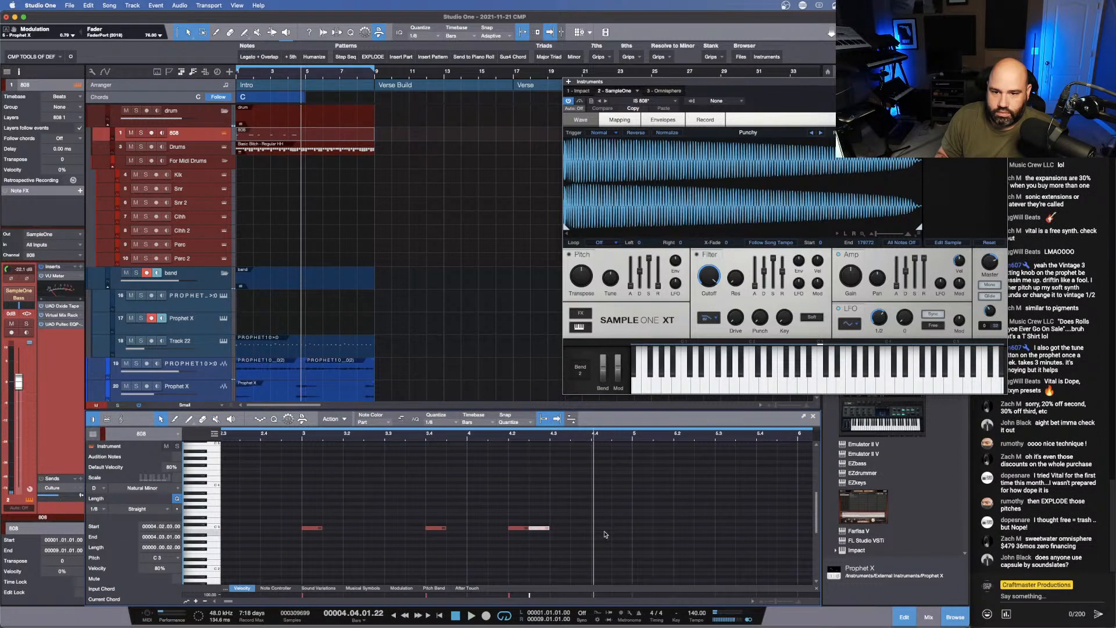
pyautogui.doubleClick(601, 529)
pyautogui.press(',')
pyautogui.press('space')
# - Select all the 808 notes in bars 1 to 4, duplicate them into bars 5 to 8, and audition the result
pyautogui.moveTo(631, 438); pyautogui.dragTo(623, 424)
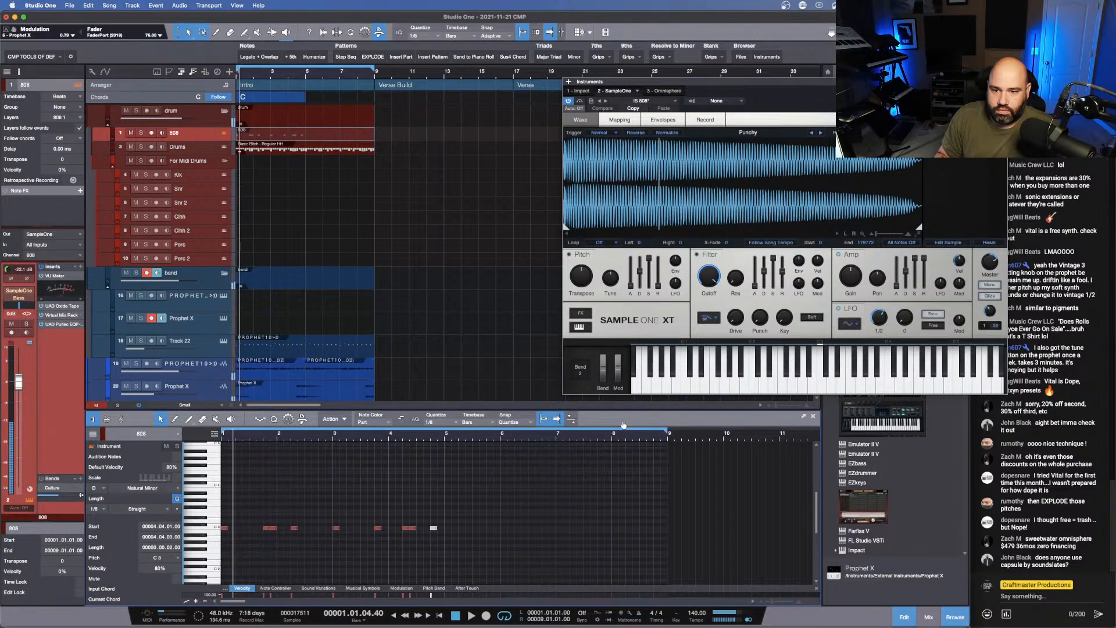
pyautogui.moveTo(492, 568); pyautogui.dragTo(85, 458)
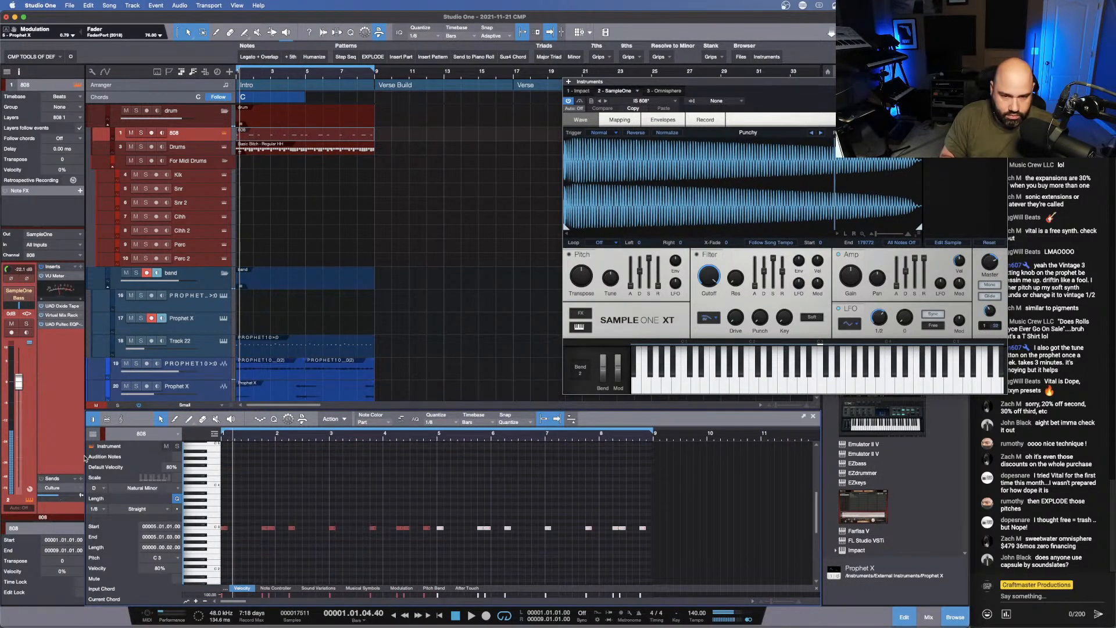
pyautogui.press('space')
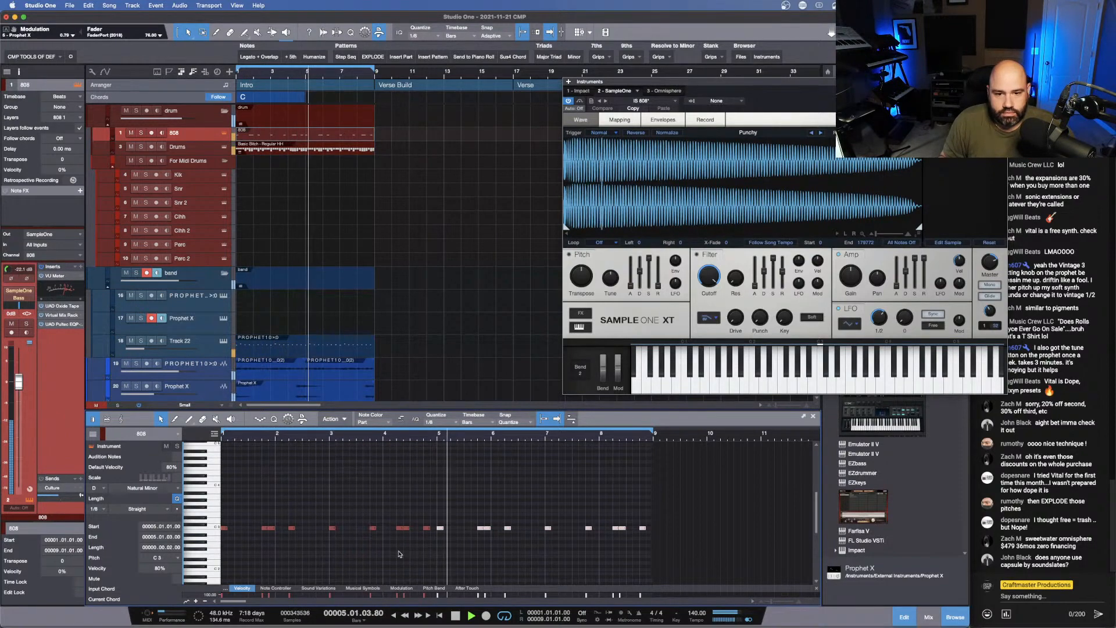
pyautogui.press('space')
# - Raise the 808 note at 4.2.1 to G3 and the one at 8.2.1 to C4
pyautogui.click(477, 558)
pyautogui.click(402, 528)
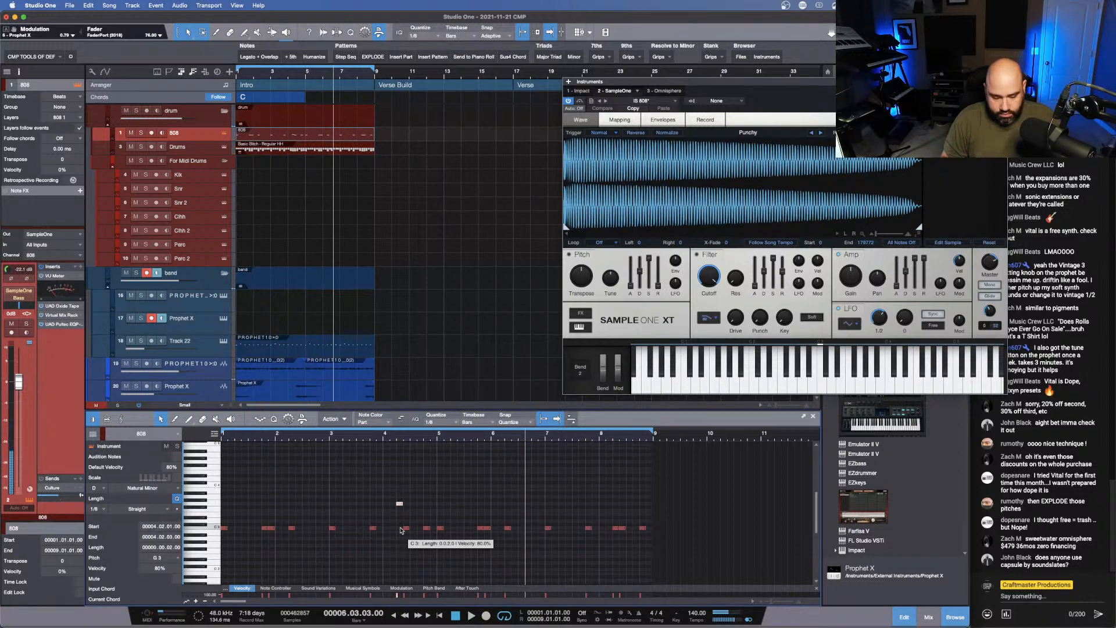
pyautogui.press('space')
pyautogui.click(618, 528)
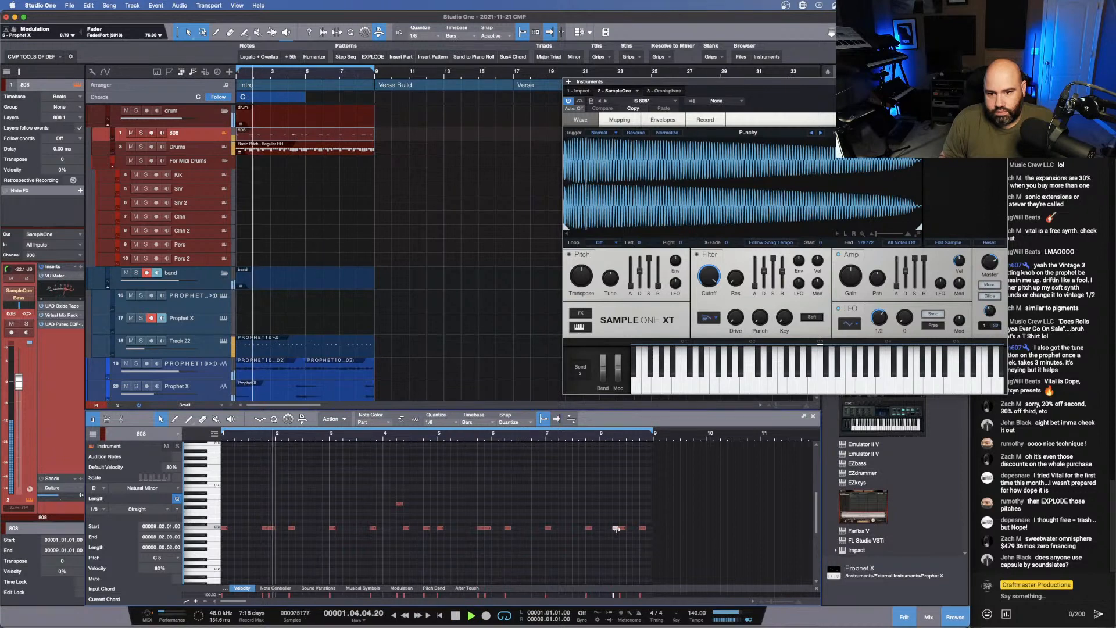
pyautogui.moveTo(617, 528); pyautogui.dragTo(615, 486)
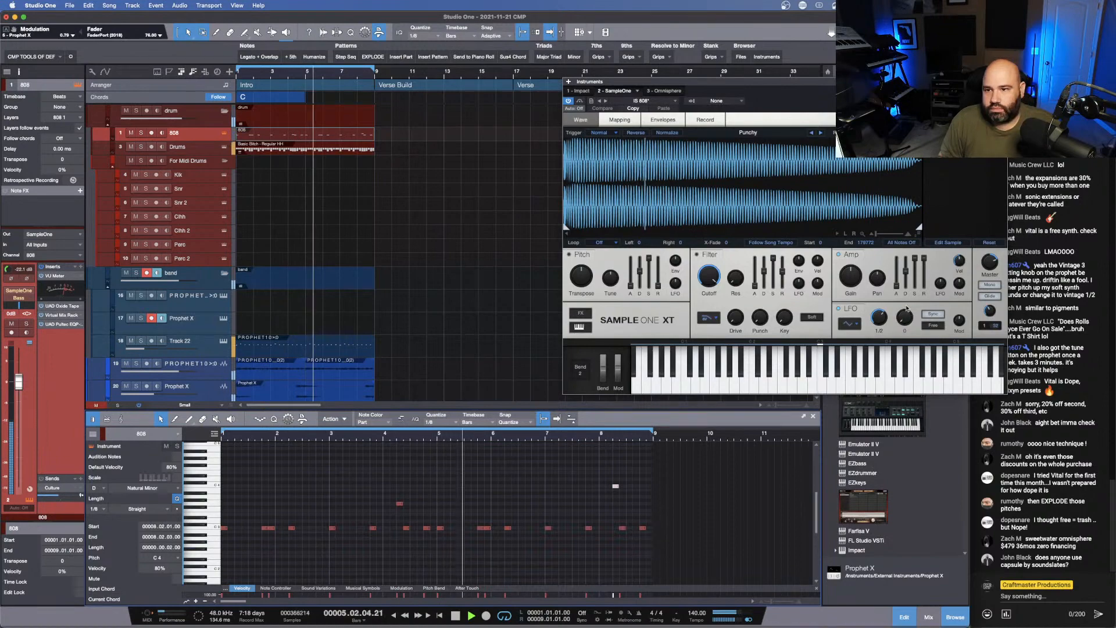
# - Assign the 808's amp Release to the FaderPort fader, set it to 1.416 s during playback, and toggle the assignment again
pyautogui.rightClick(924, 260)
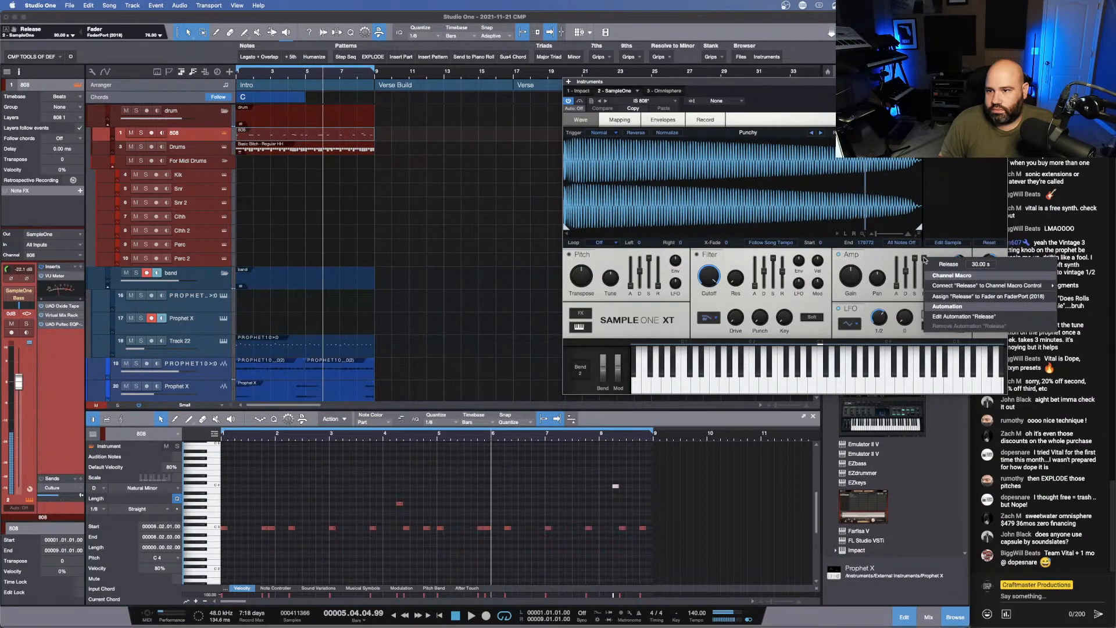
pyautogui.click(943, 297)
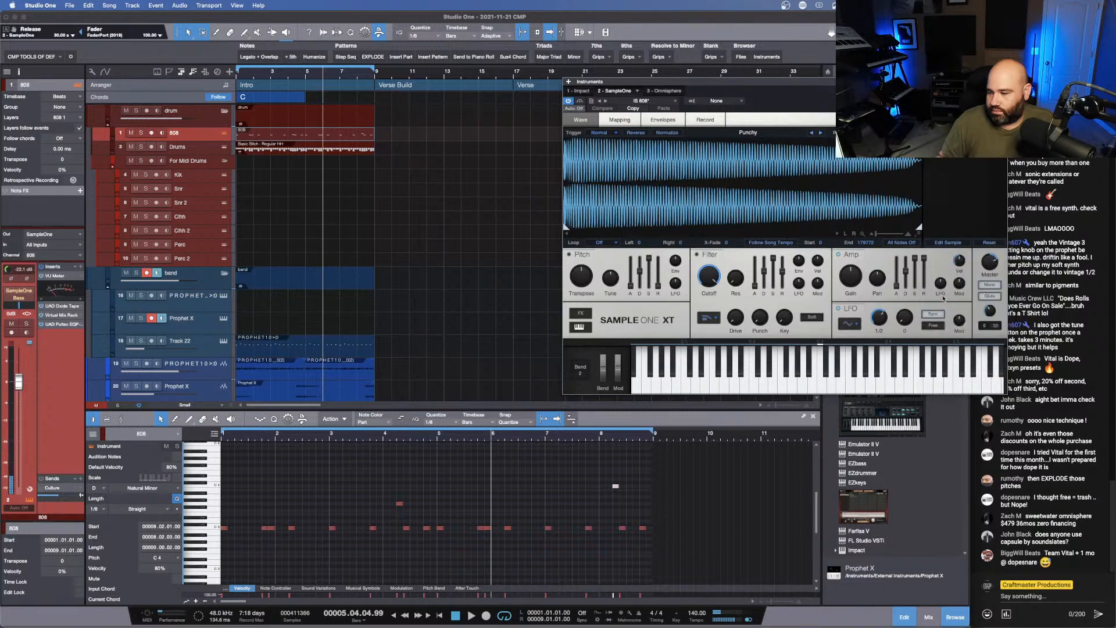
pyautogui.press('space')
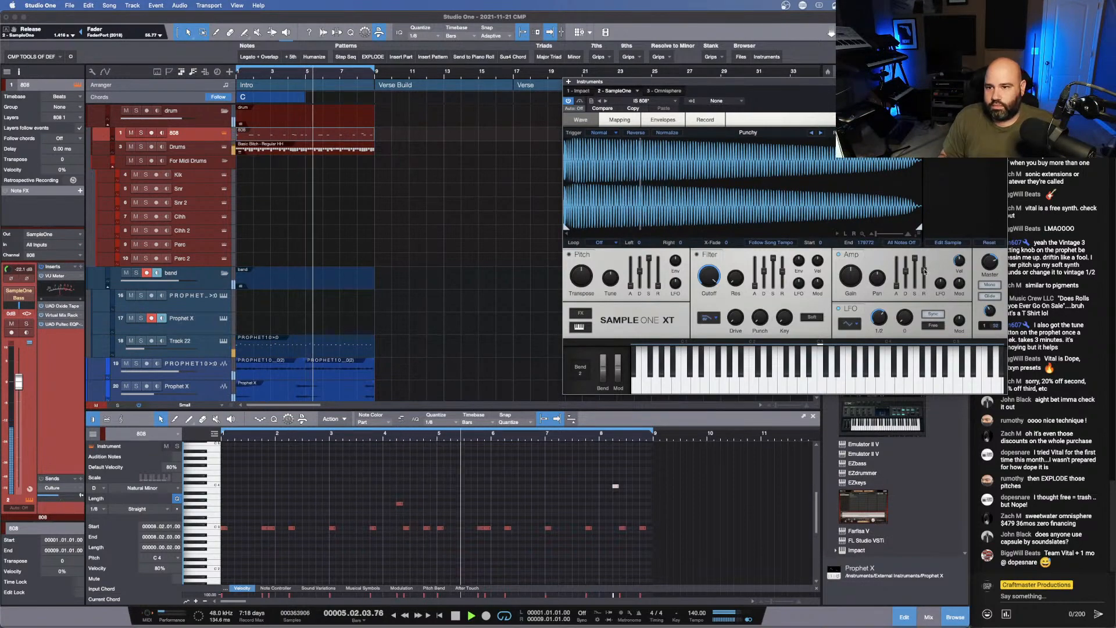
pyautogui.rightClick(924, 272)
pyautogui.click(962, 310)
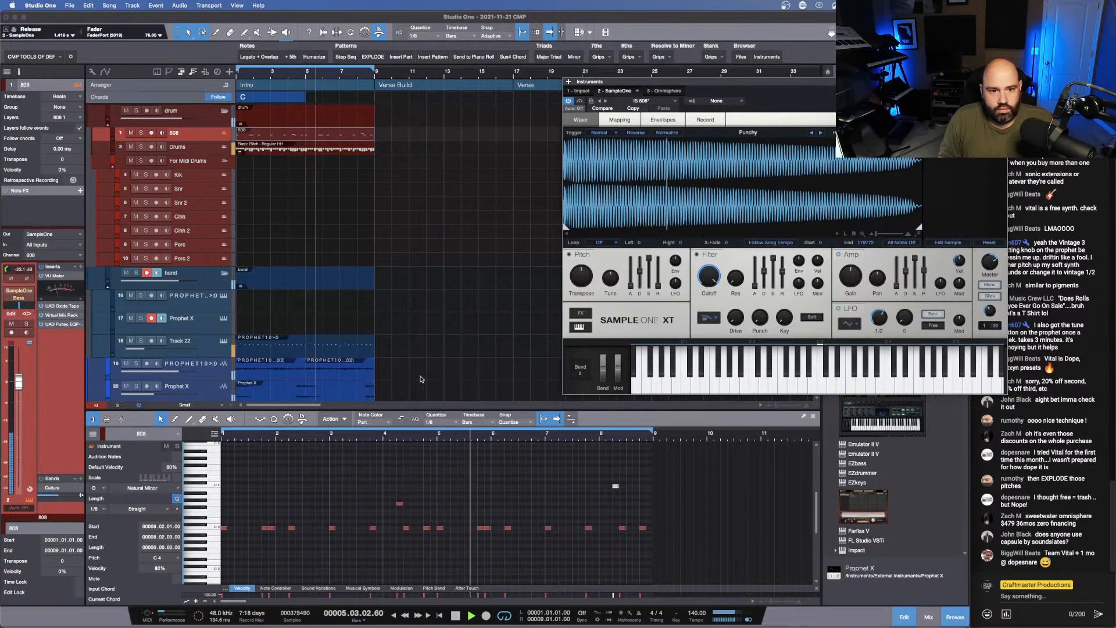
# - Insert the SSL Native Channelstrip v6 plug-in on the Prophet 10 audio track, track 19
pyautogui.scroll(-1, 421, 380)
pyautogui.scroll(-1, 420, 380)
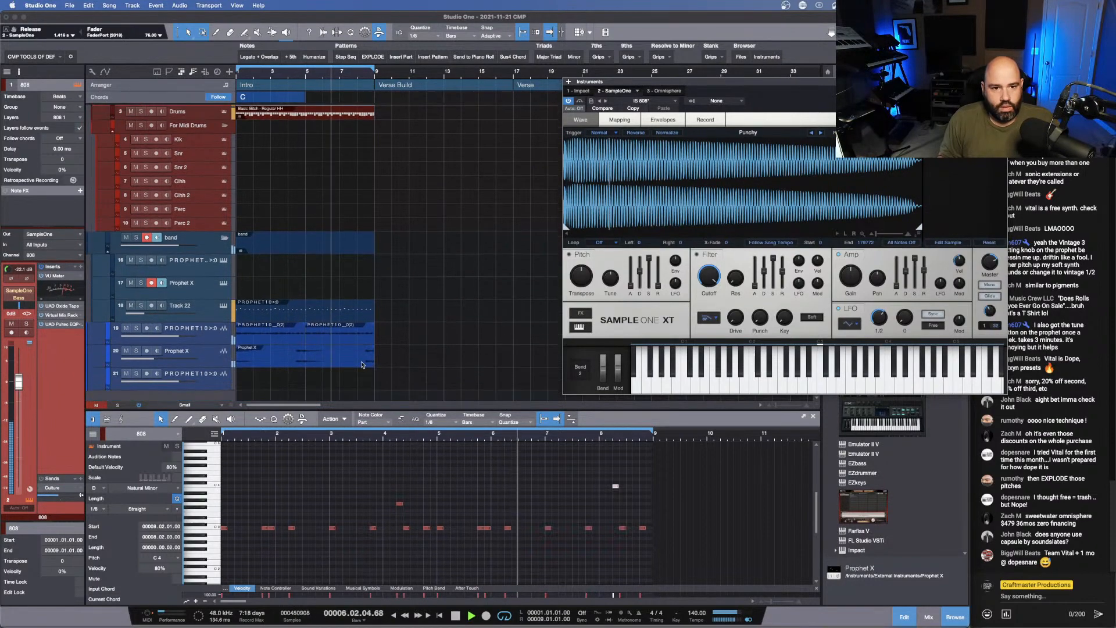
pyautogui.click(213, 359)
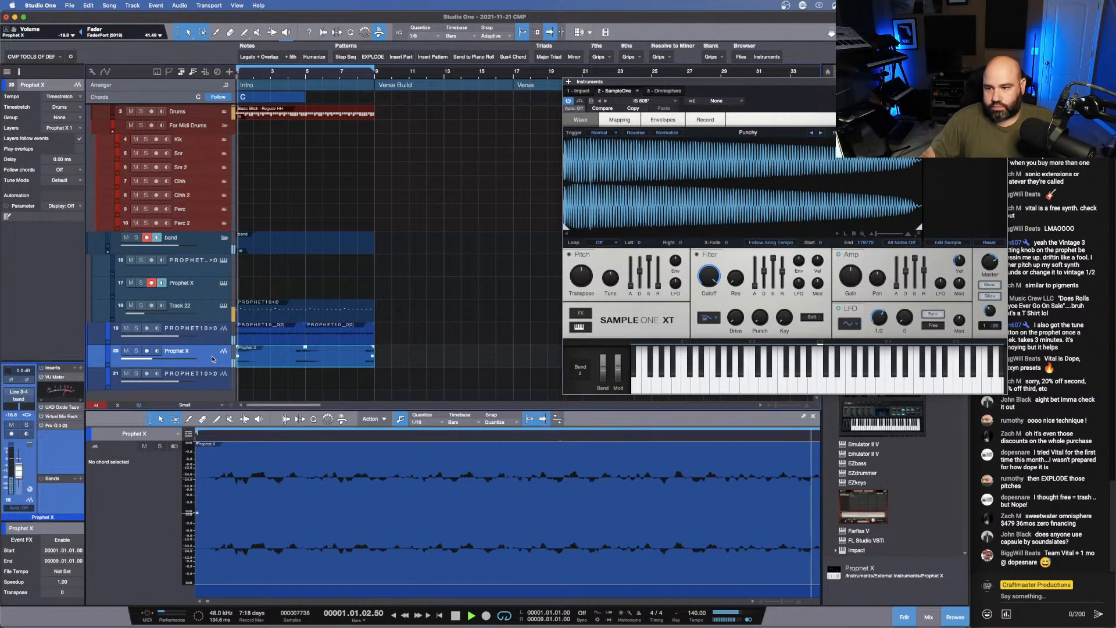
pyautogui.click(205, 328)
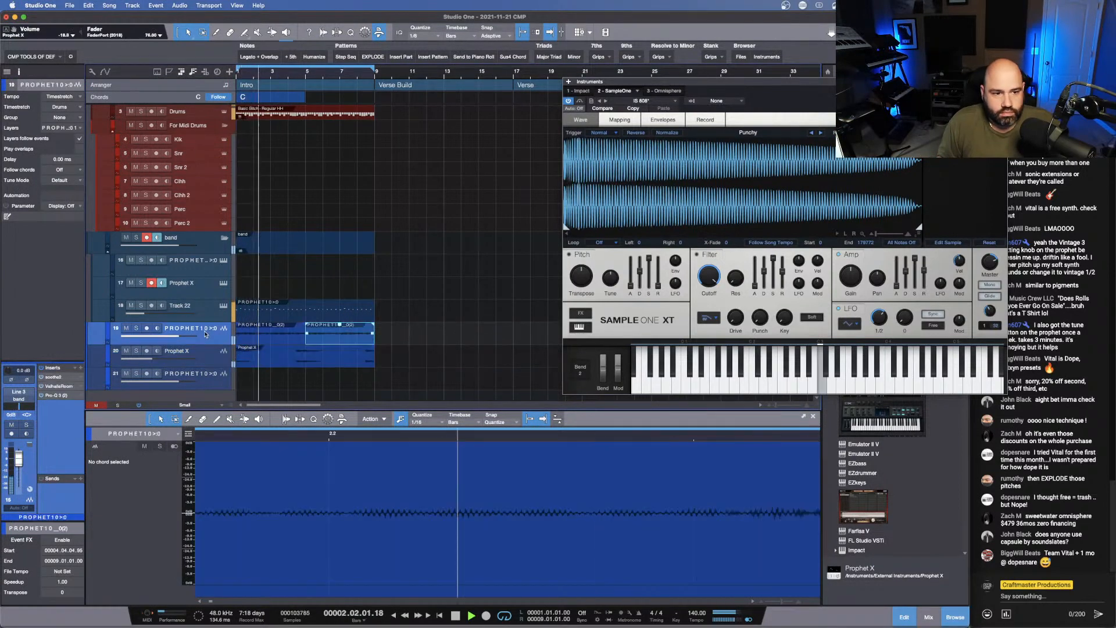
pyautogui.click(81, 368)
pyautogui.write('ssl')
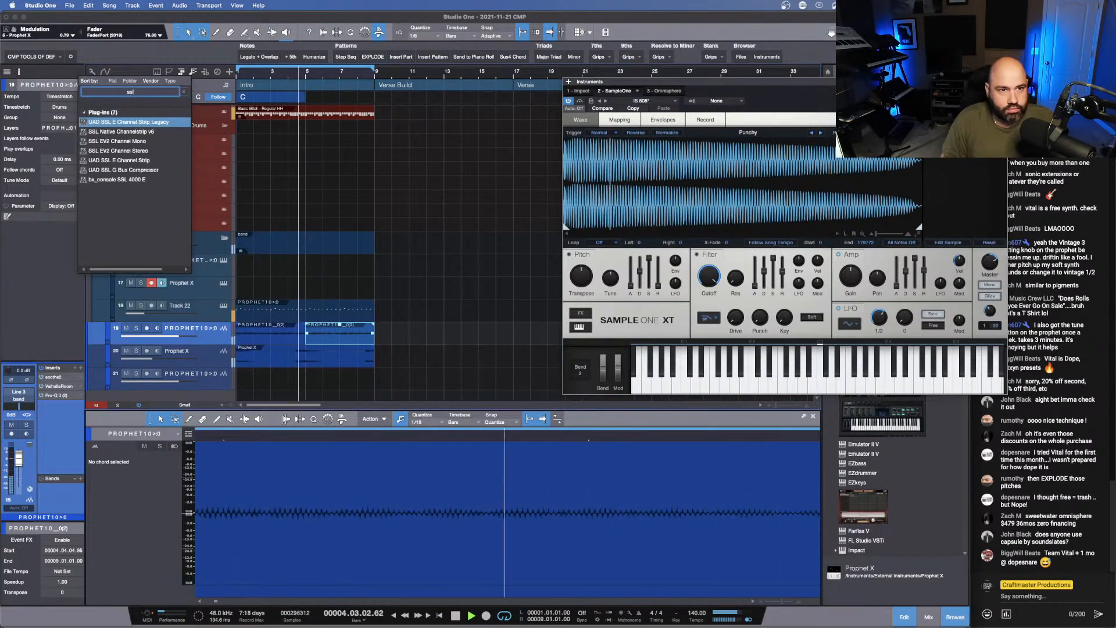
pyautogui.press('Down')
pyautogui.press('Down')
pyautogui.press('Up')
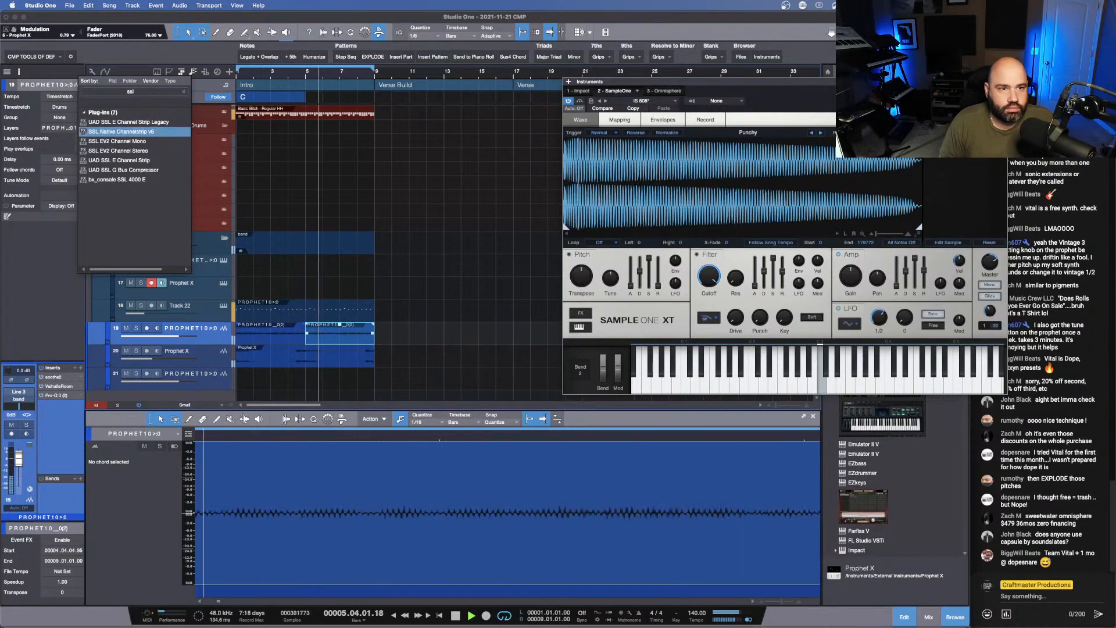
pyautogui.press('Return')
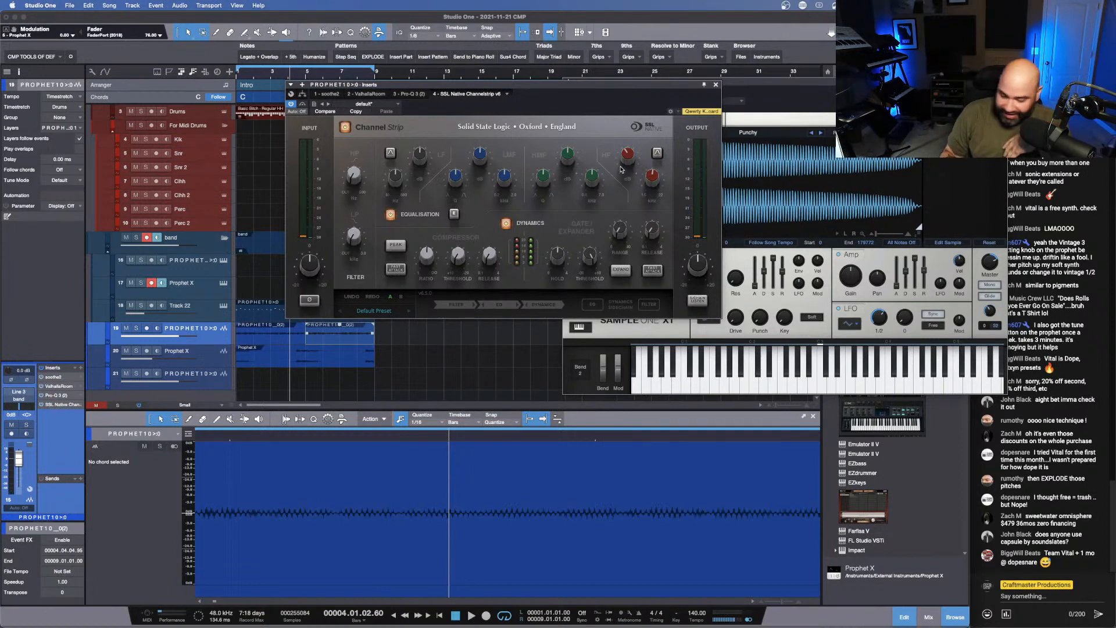
# - Lower the channel strip's High EQ gain to -3.4 dB during playback, stop, and close the plug-in and instrument windows
pyautogui.press('space')
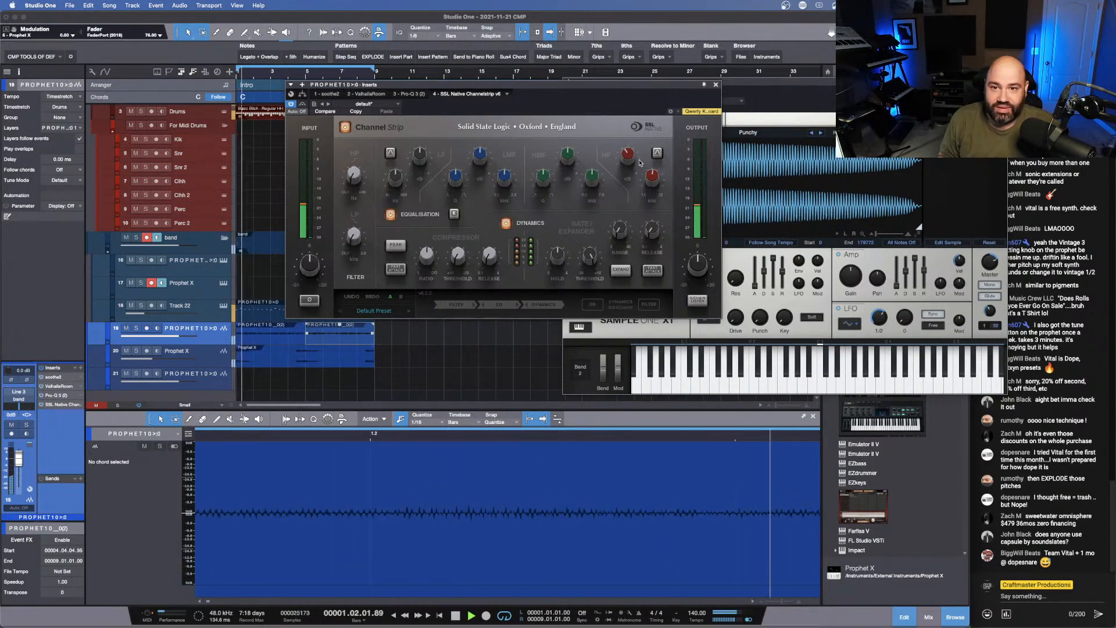
pyautogui.moveTo(632, 157); pyautogui.dragTo(634, 157)
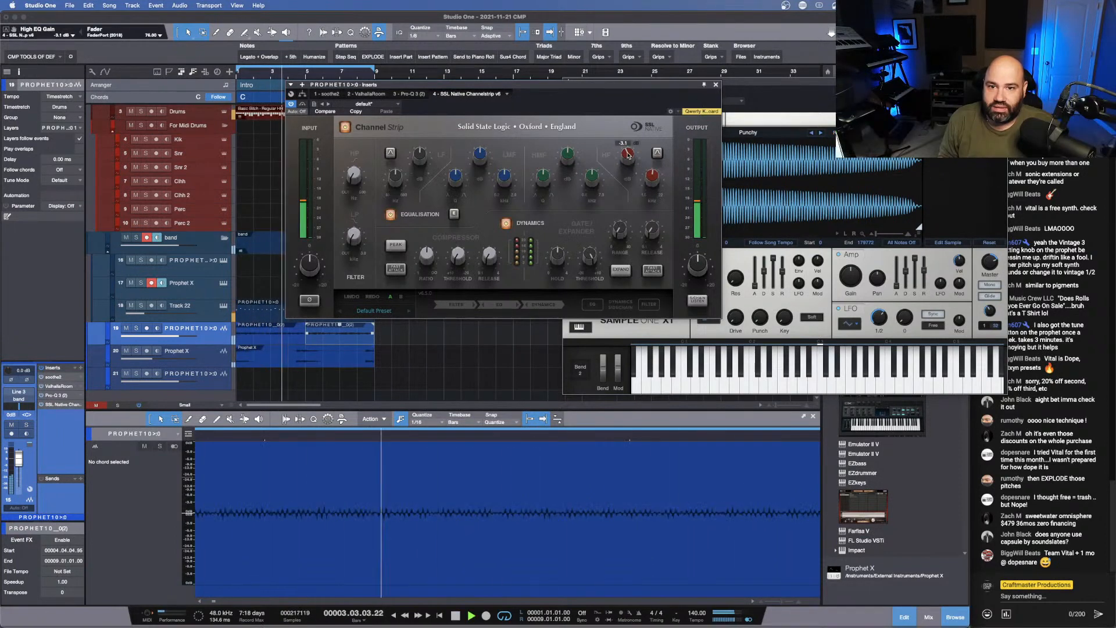
pyautogui.moveTo(636, 157); pyautogui.dragTo(628, 156)
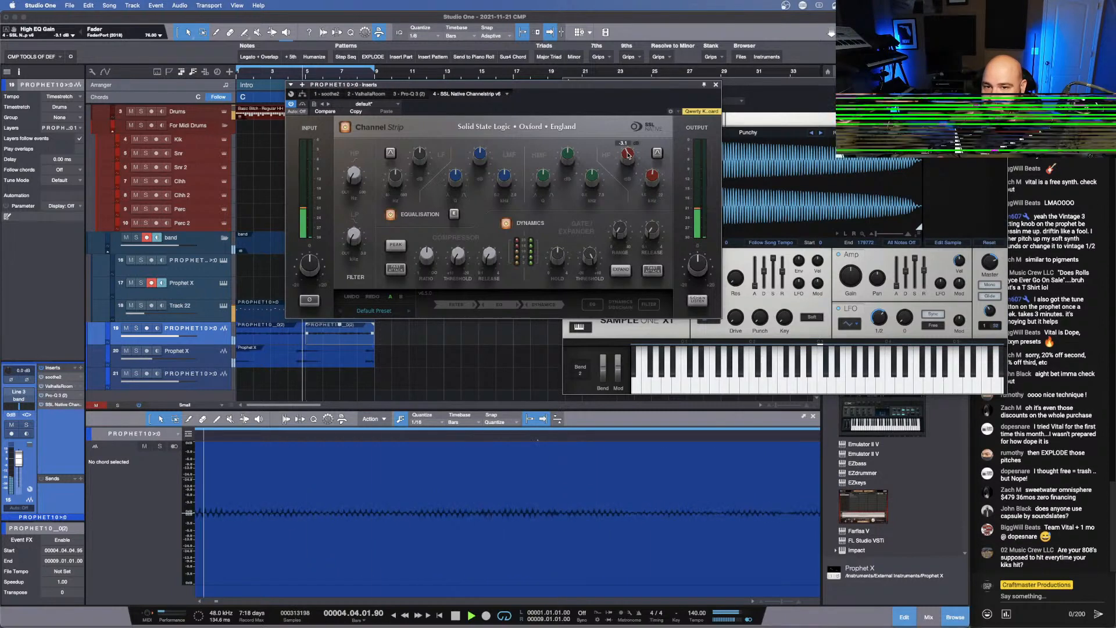
pyautogui.press('space')
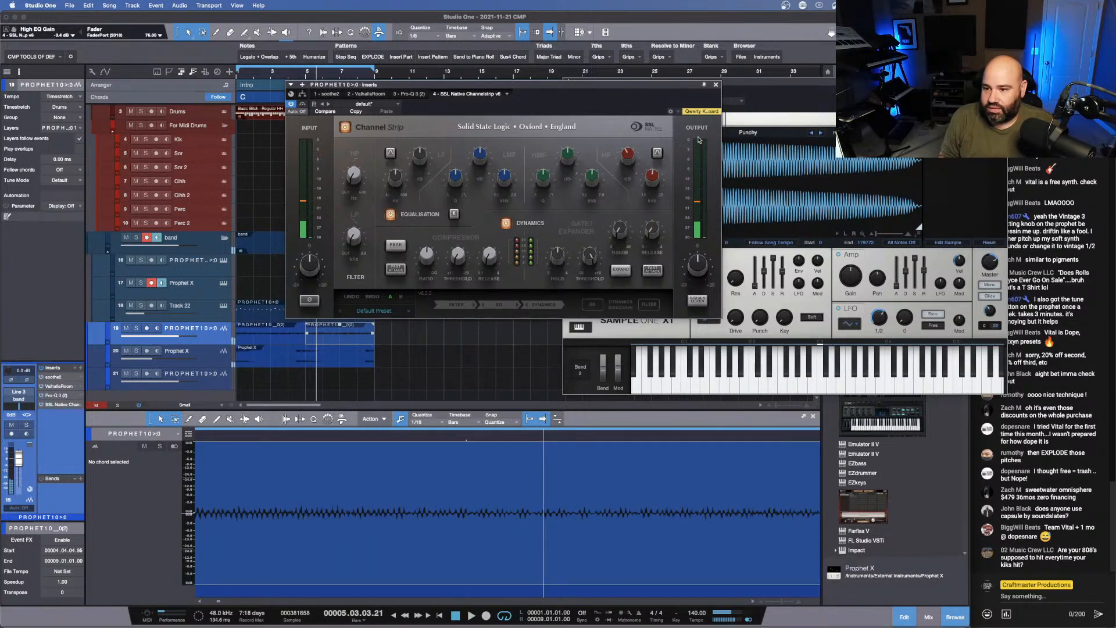
pyautogui.click(716, 85)
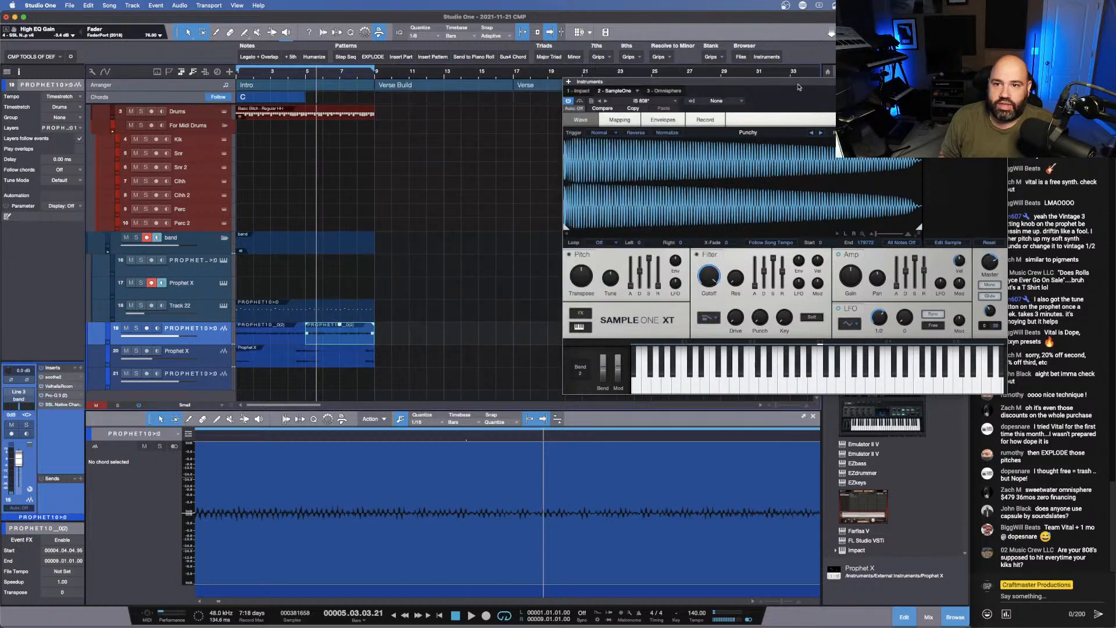
pyautogui.click(1002, 82)
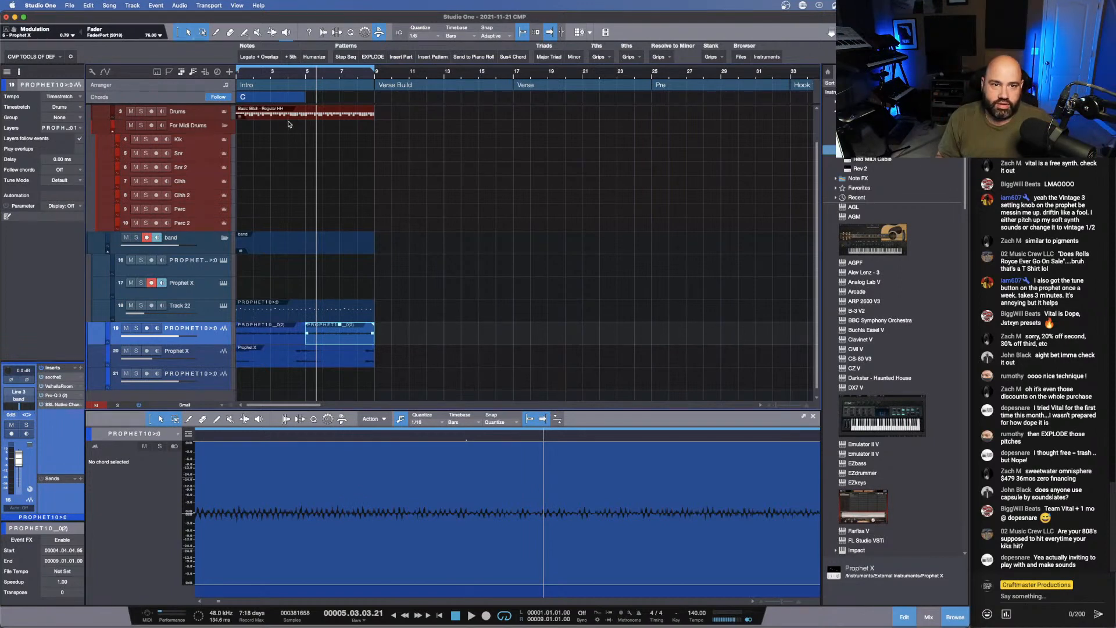
# - Duplicate all the Intro events three times to fill the Verse Build, Verse and Pre sections
pyautogui.press(',')
pyautogui.press('space')
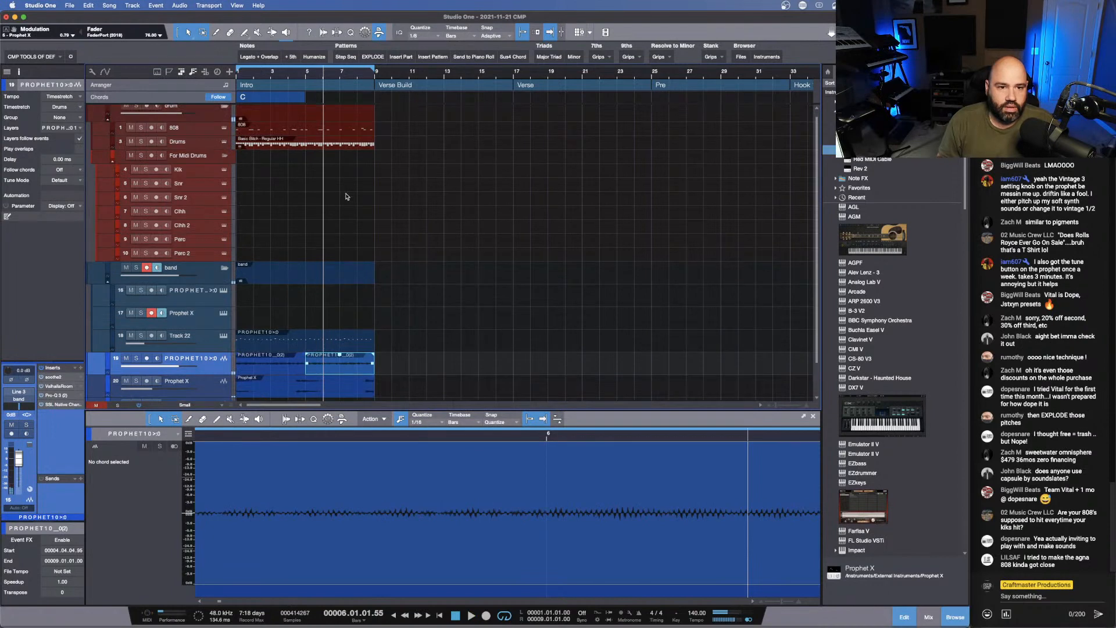
pyautogui.scroll(1, 347, 197)
pyautogui.scroll(-2, 344, 198)
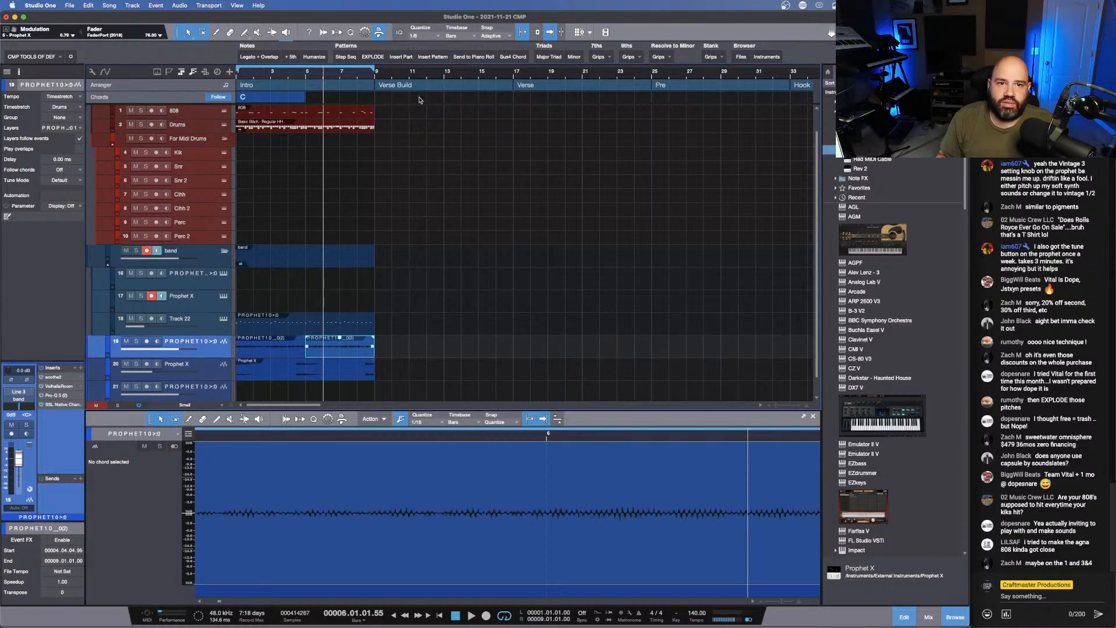
pyautogui.moveTo(420, 75); pyautogui.dragTo(434, 60)
pyautogui.moveTo(311, 396); pyautogui.dragTo(239, 105)
pyautogui.press('d')
pyautogui.press('d')
pyautogui.press('d')
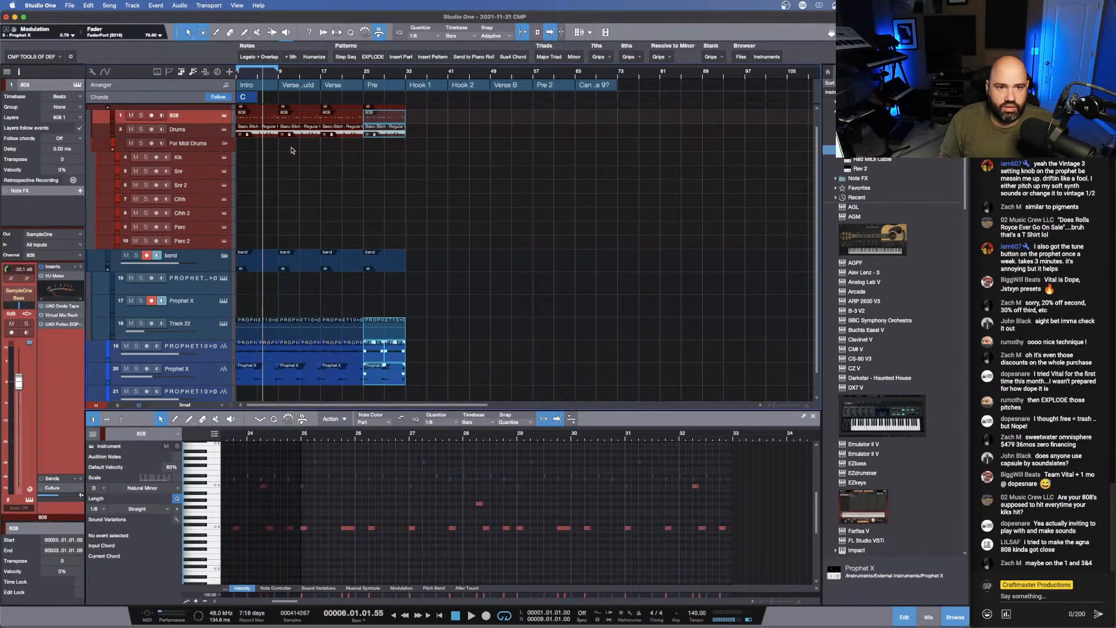
# - Delete the 808 and drum pattern events from the Intro section
pyautogui.click(256, 124)
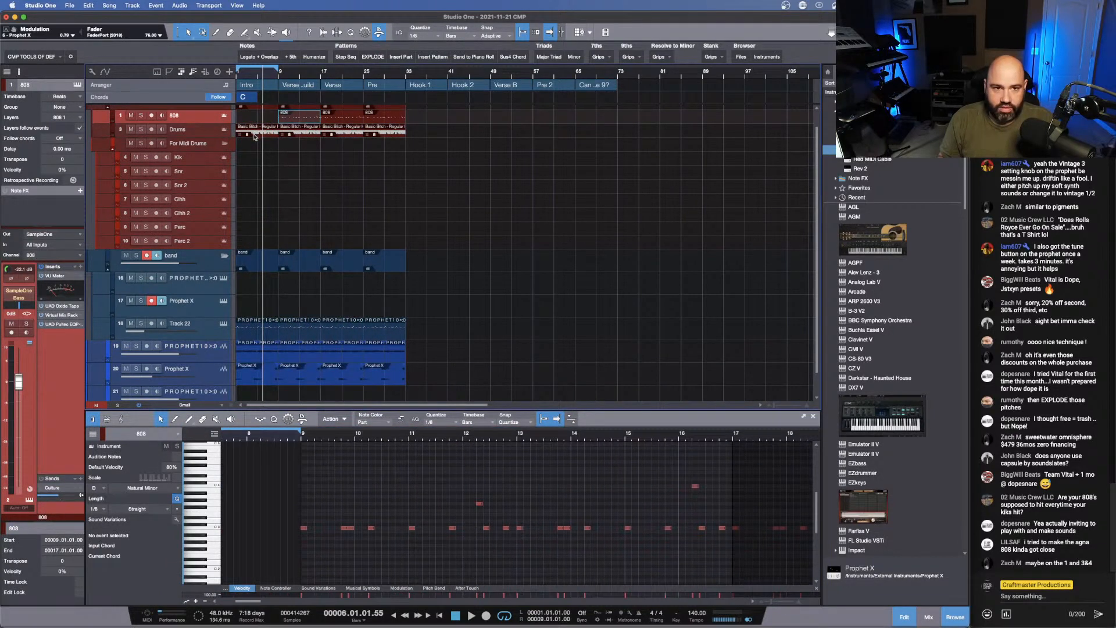
pyautogui.press('Delete')
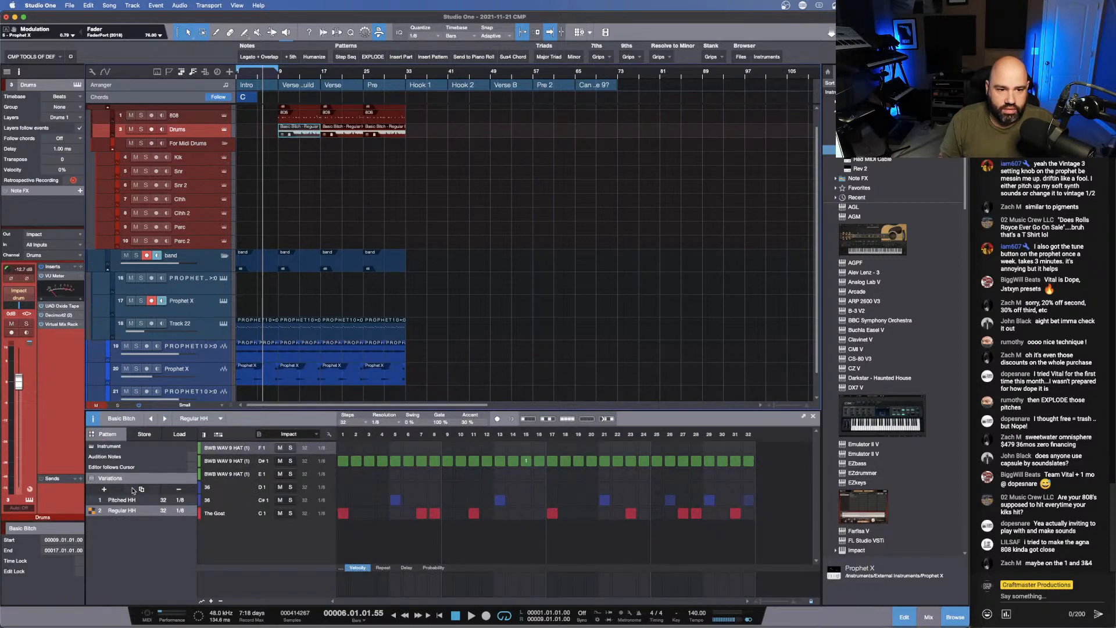
# - Duplicate the Regular HH variation as No Kick for the Verse Build and erase all its The Goat kick steps
pyautogui.click(139, 490)
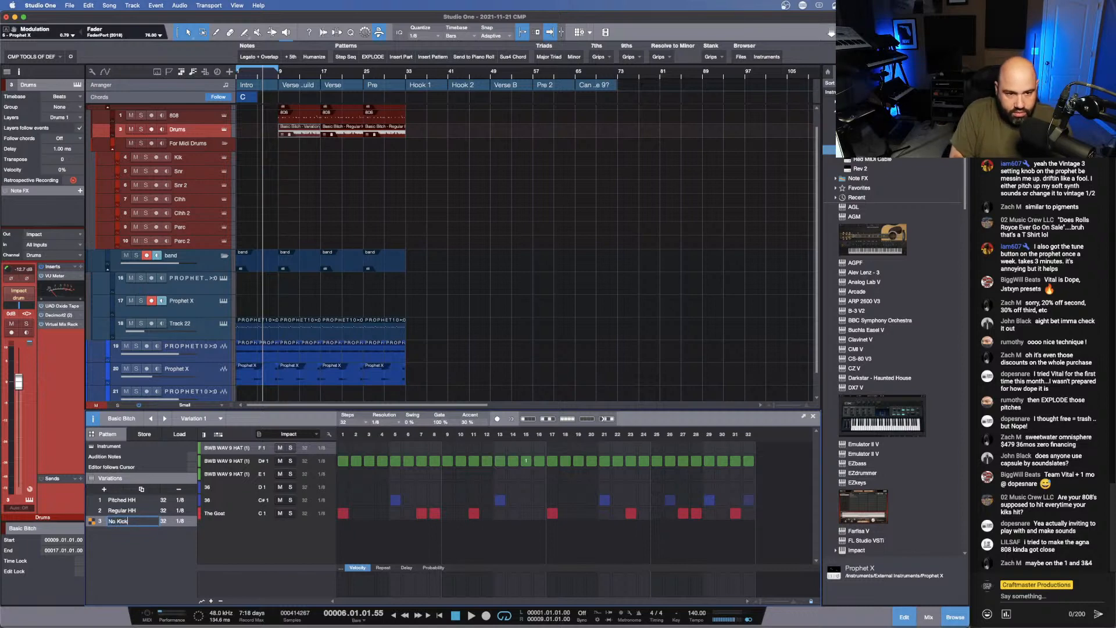
pyautogui.click(735, 515)
pyautogui.moveTo(736, 515); pyautogui.dragTo(431, 517)
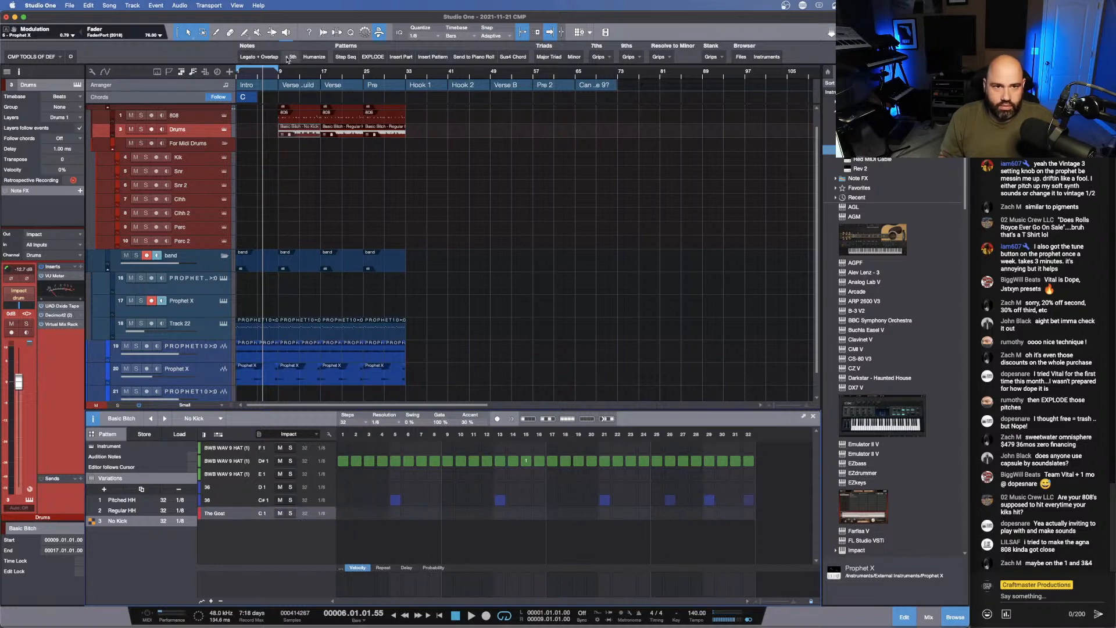
# - Extend the loop range to bar 38 and start playback just before the Verse Build
pyautogui.moveTo(279, 69); pyautogui.dragTo(428, 76)
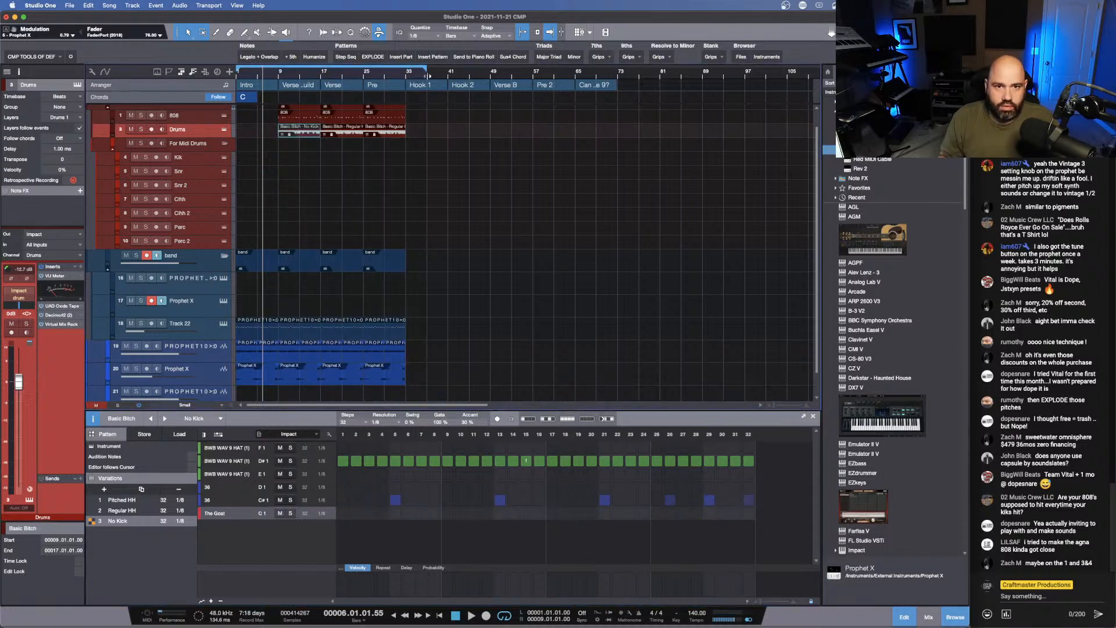
pyautogui.click(276, 75)
pyautogui.press('space')
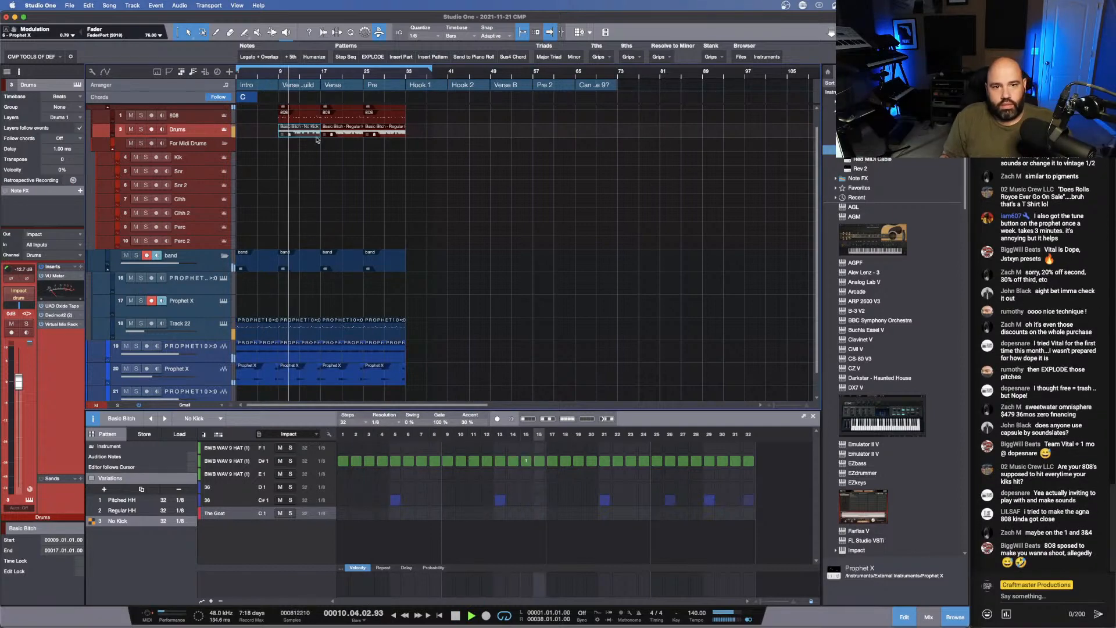
# - Shorten the Verse Build drum pattern event to end at bar 16
pyautogui.moveTo(308, 73); pyautogui.dragTo(351, 104)
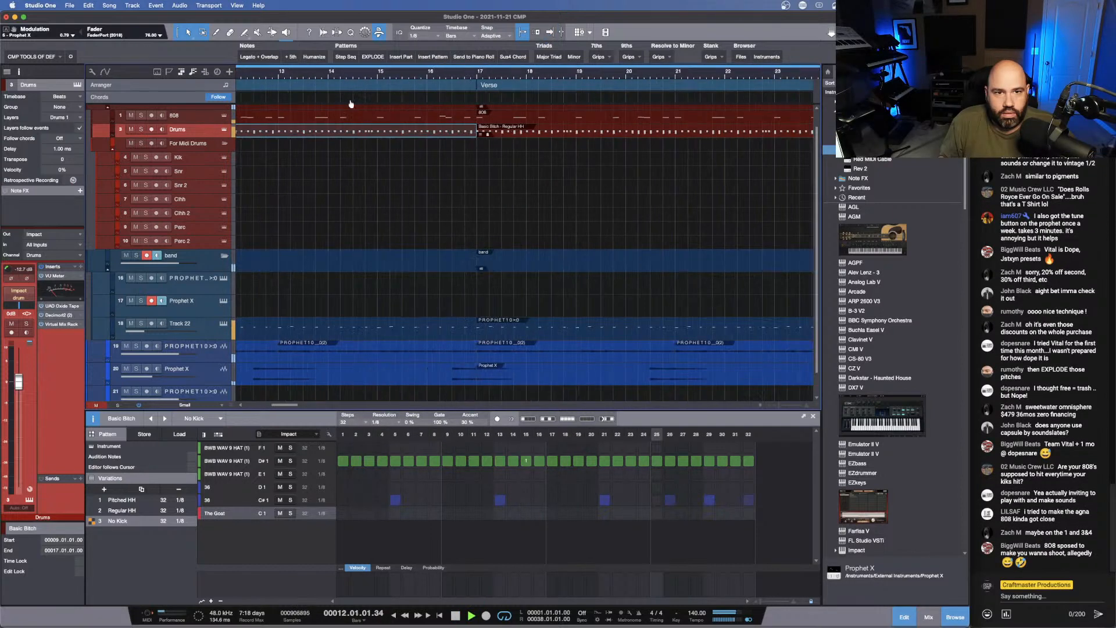
pyautogui.moveTo(478, 132); pyautogui.dragTo(437, 132)
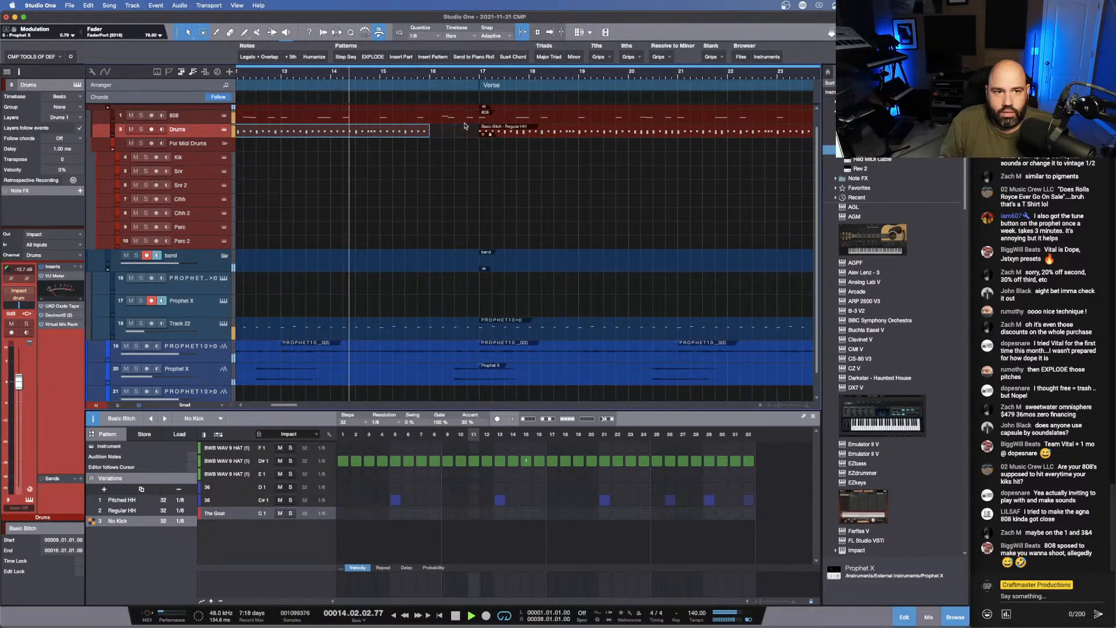
# - Show the track automation and view the 808 track's automation parameter choices
pyautogui.press('a')
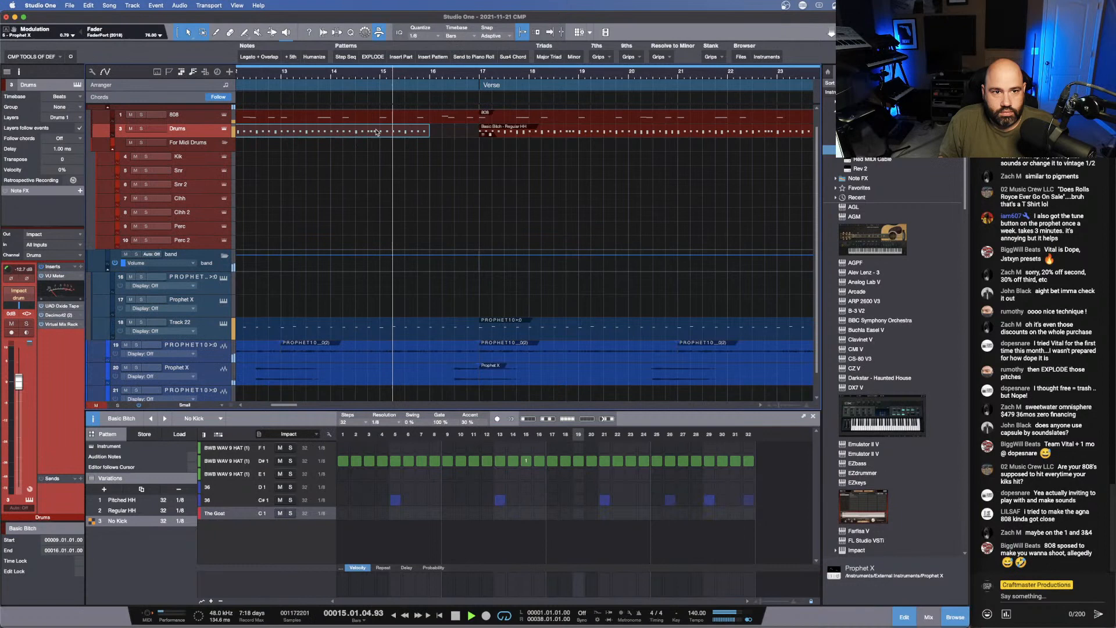
pyautogui.click(194, 124)
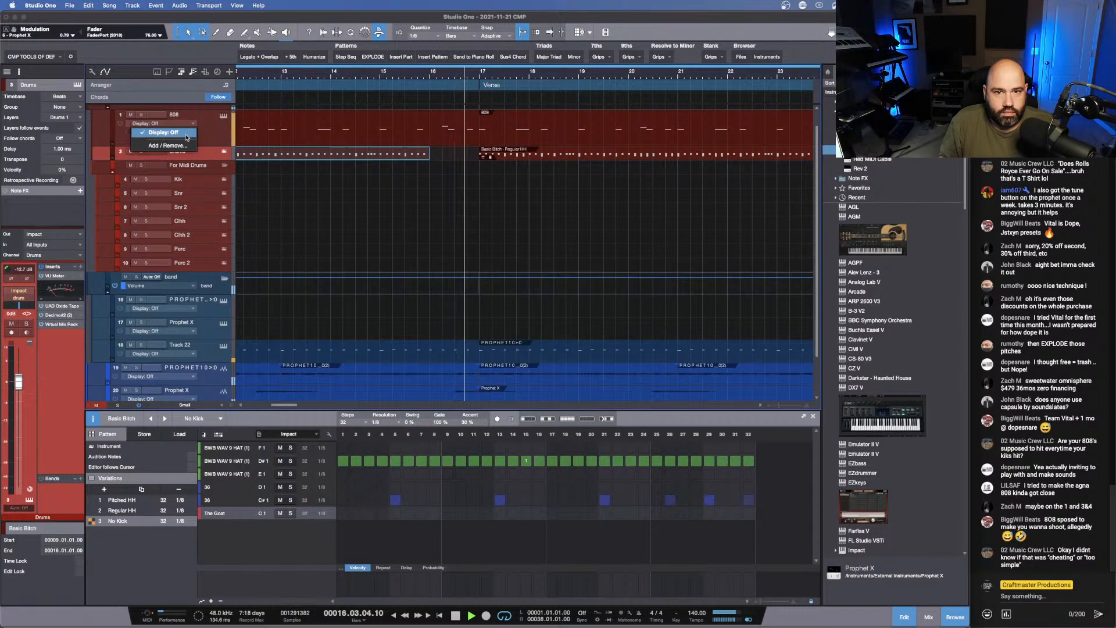
pyautogui.click(421, 69)
pyautogui.moveTo(421, 71); pyautogui.dragTo(415, 59)
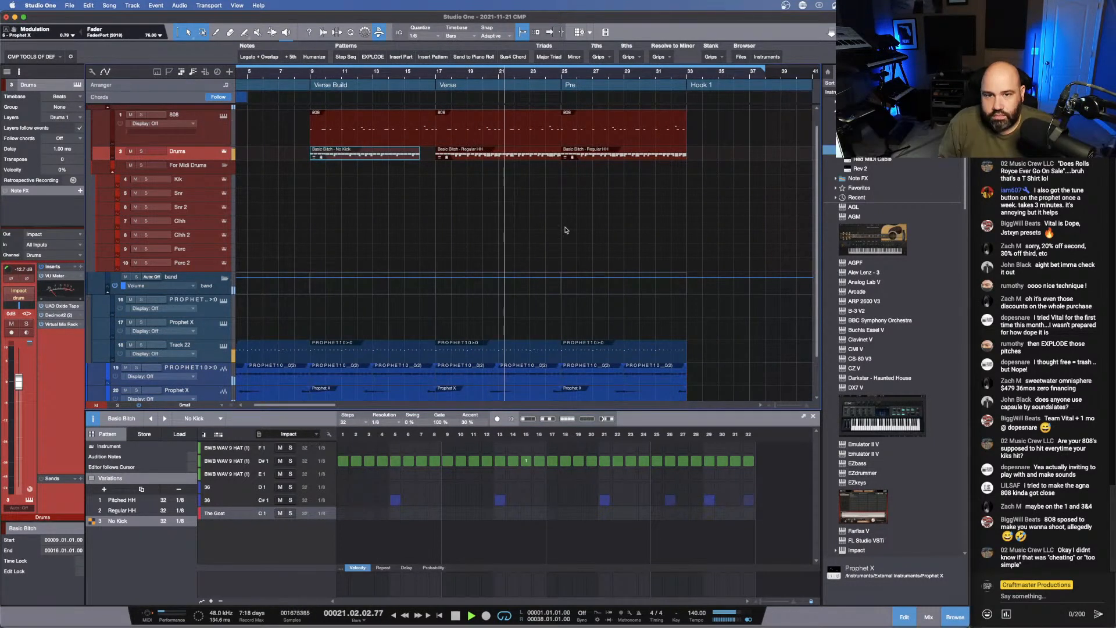
# - Audition the transition into the Verse and fade out the end of the Prophet 10 audio event before it
pyautogui.press('space')
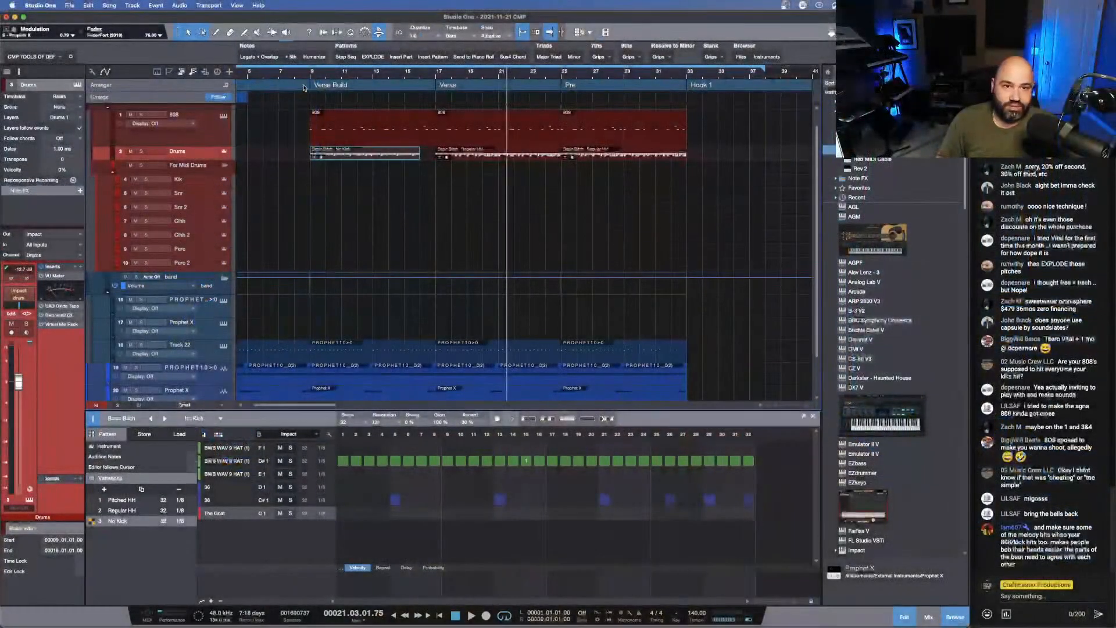
pyautogui.press('space')
pyautogui.press('space')
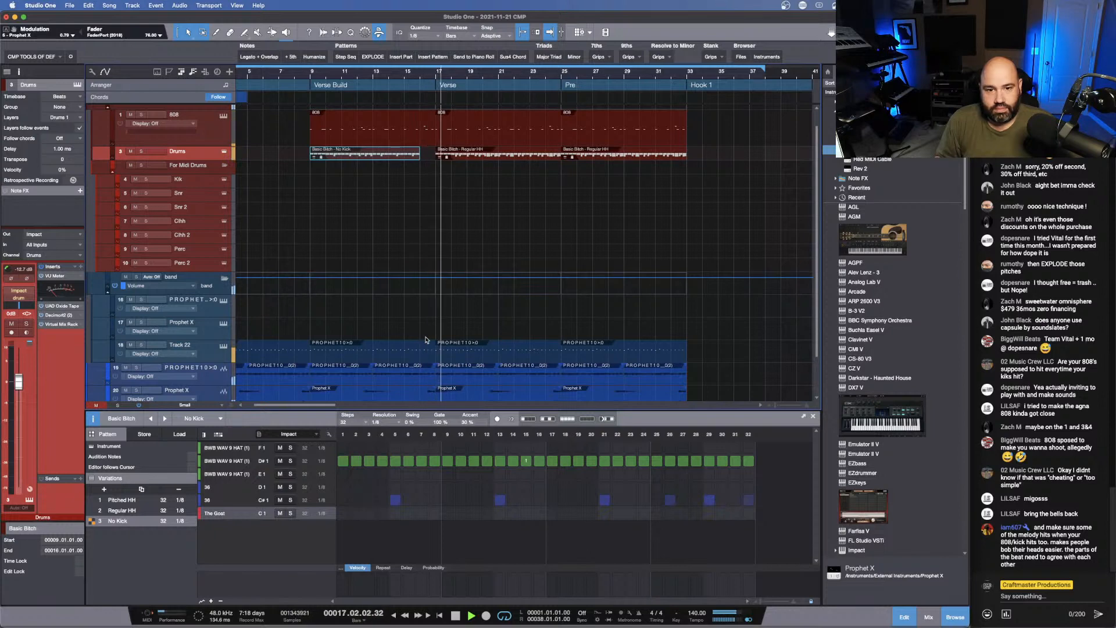
pyautogui.scroll(-3, 426, 340)
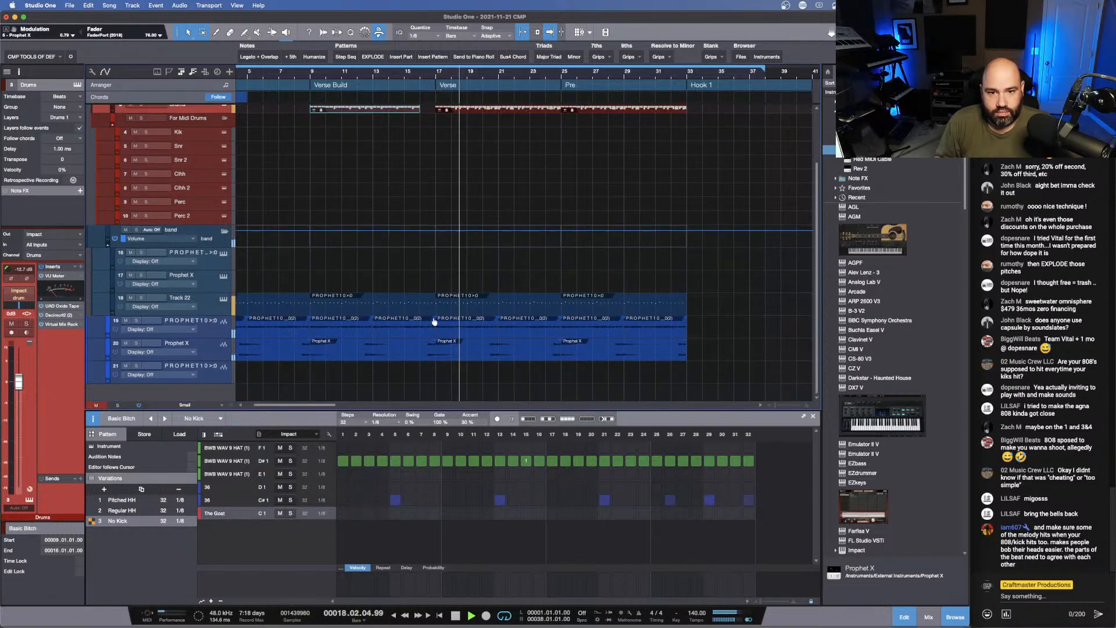
pyautogui.click(414, 74)
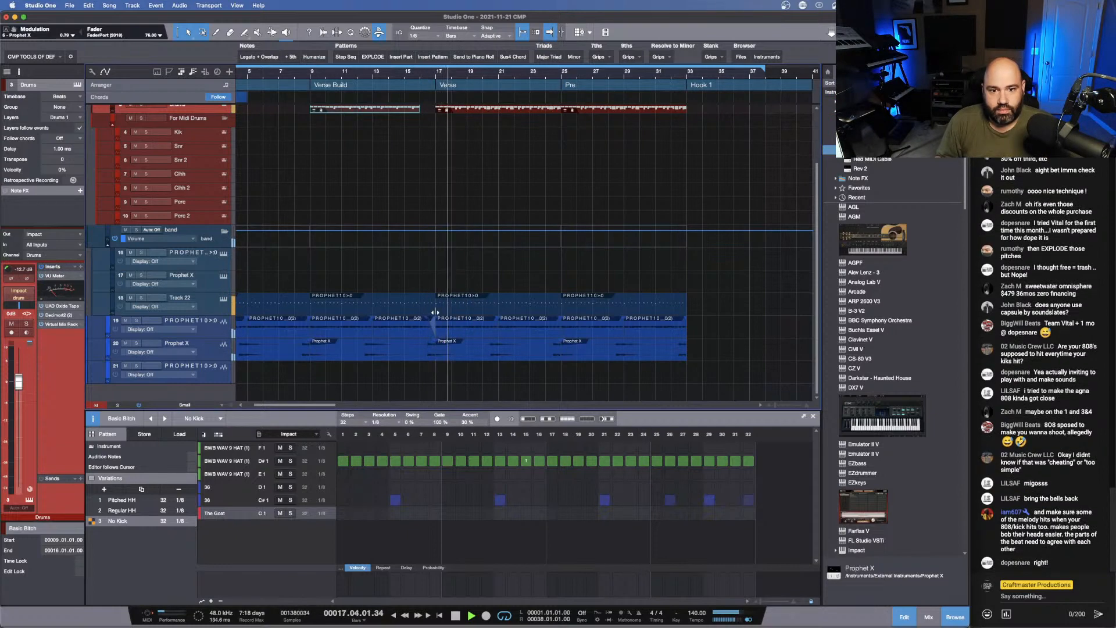
# - Trim Track 22's Verse Build event to end at 16.3.1 and curve the Prophet 10 audio event's fade-out before the Verse
pyautogui.click(418, 305)
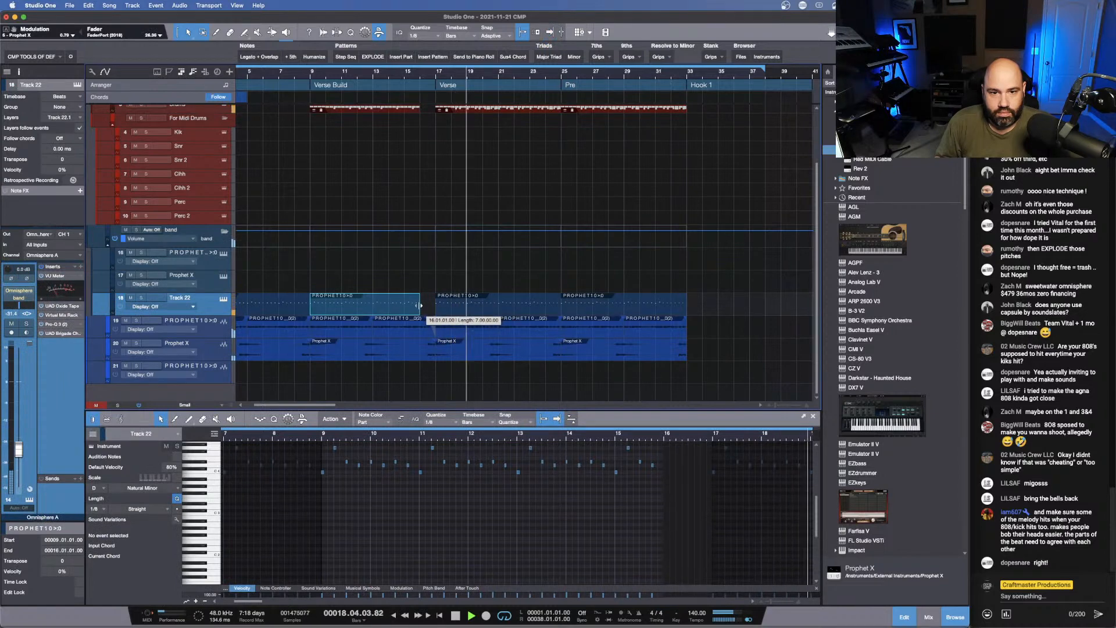
pyautogui.moveTo(418, 305); pyautogui.dragTo(427, 306)
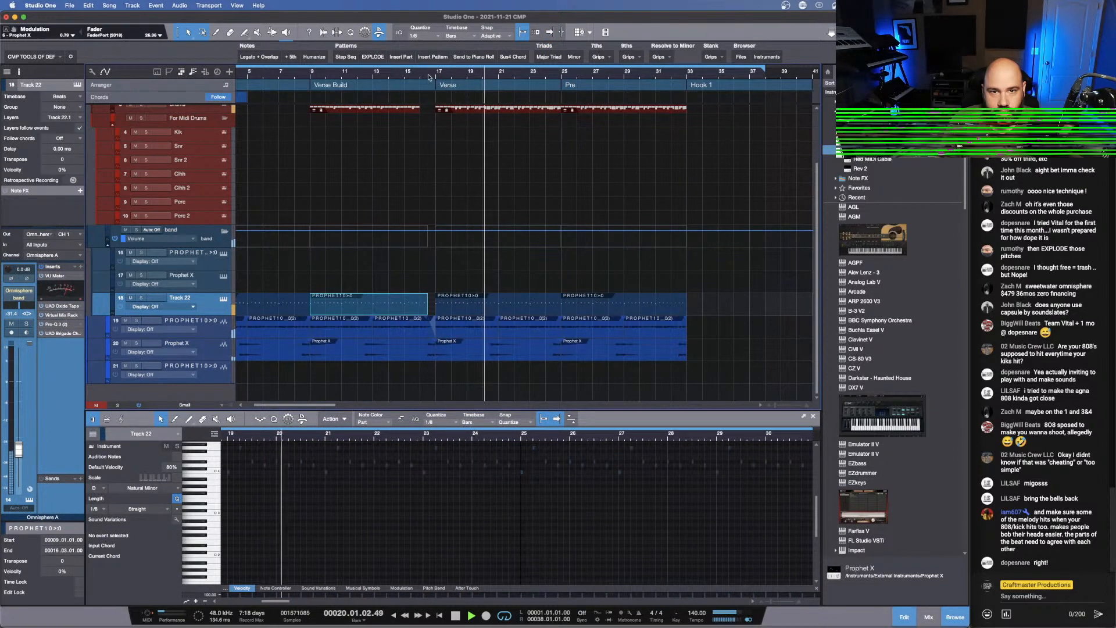
pyautogui.moveTo(429, 76); pyautogui.dragTo(433, 94)
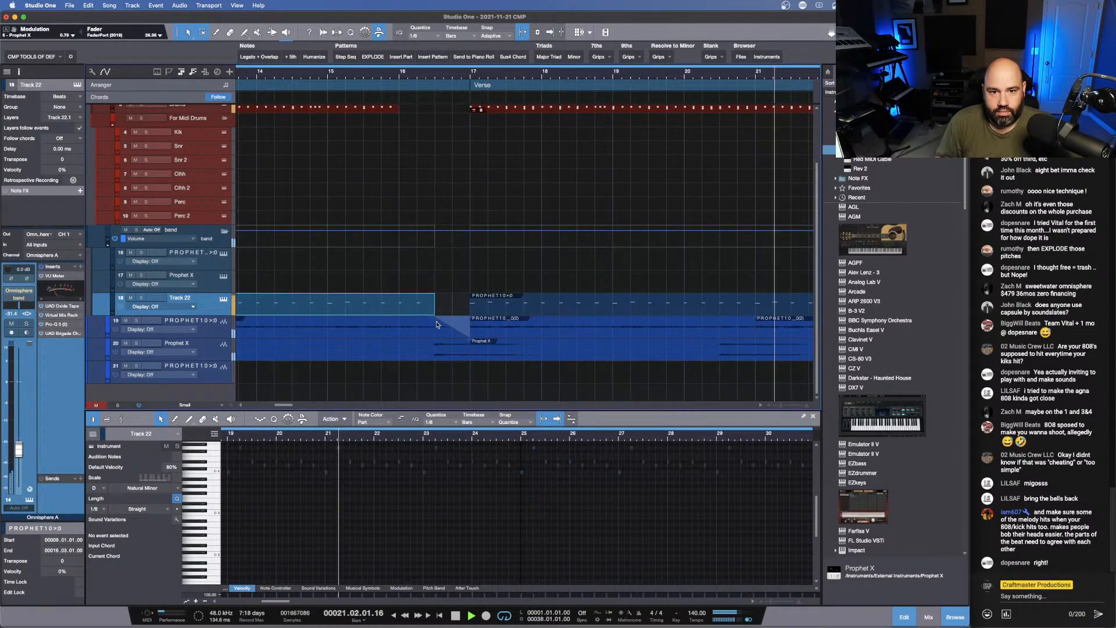
pyautogui.moveTo(431, 319); pyautogui.dragTo(434, 322)
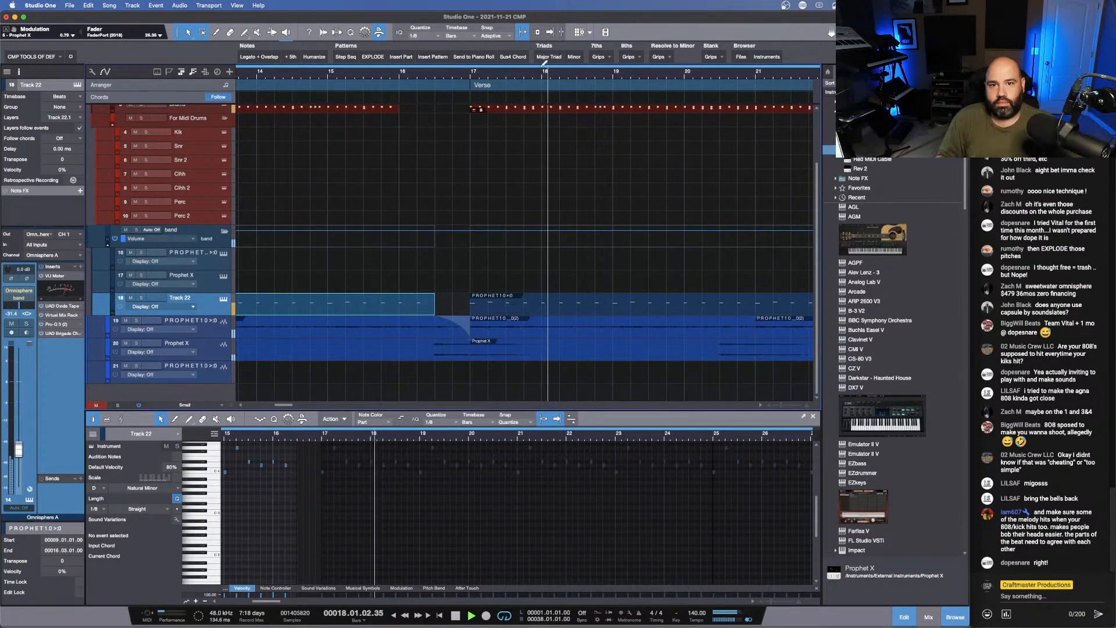
pyautogui.moveTo(532, 75); pyautogui.dragTo(494, 52)
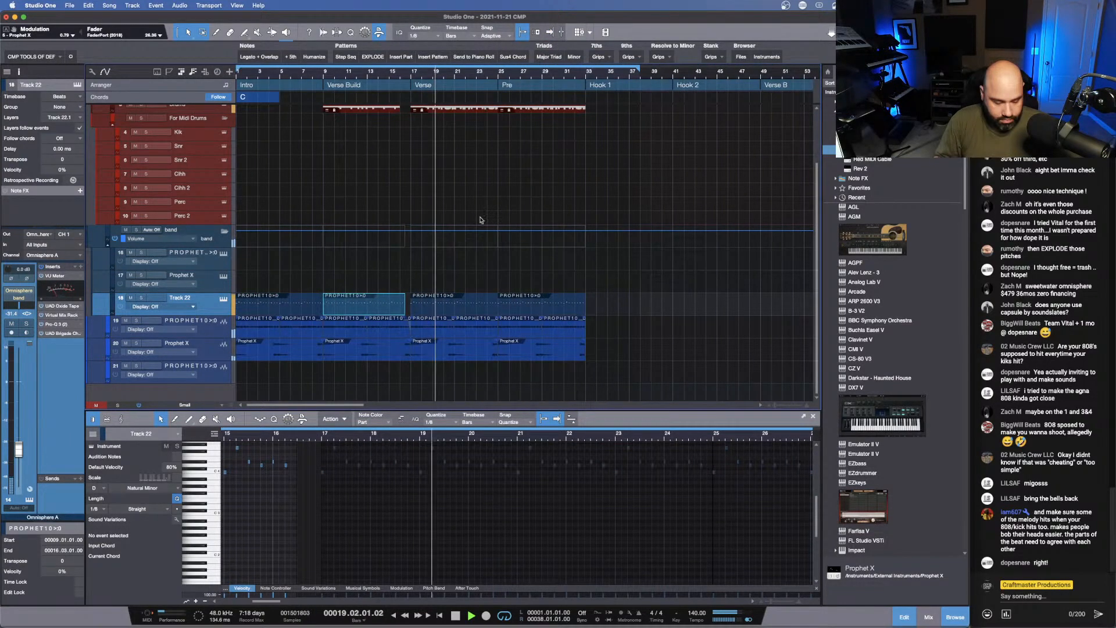
# - Reduce the arrangement's track height to Tiny so that all the tracks fit in view
pyautogui.hotkey('shift', 'w')
pyautogui.hotkey('shift', 'w')
pyautogui.hotkey('shift', 'e')
pyautogui.hotkey('shift', 'e')
pyautogui.hotkey('shift', 'w')
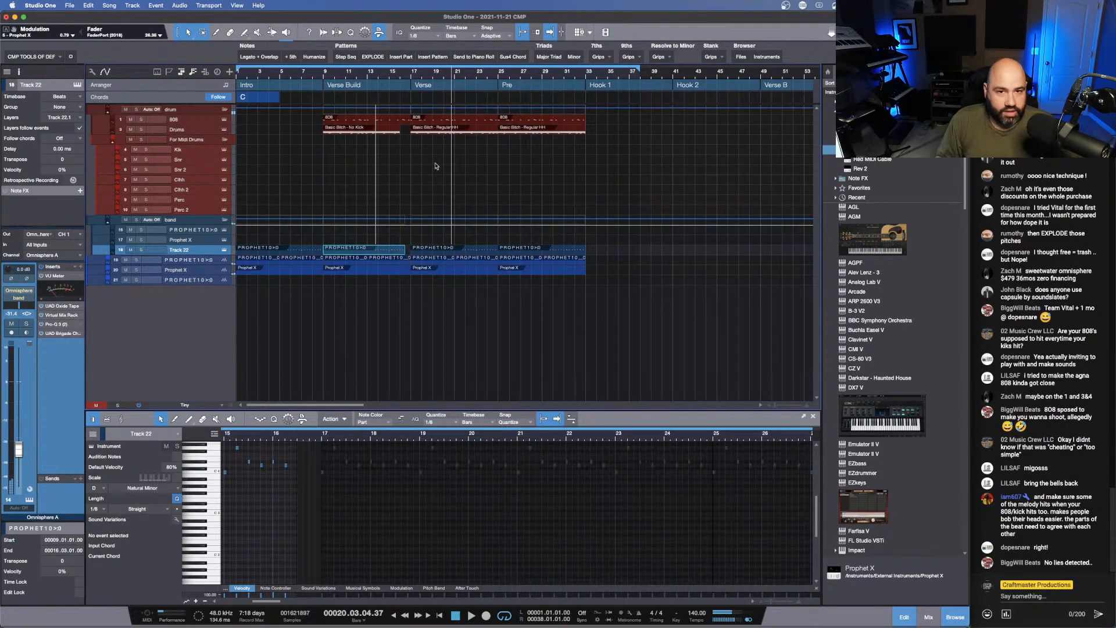
# - Insert the Knocktonal plug-in on the Kik channel in the mixer and start it in trial mode
pyautogui.press('F3')
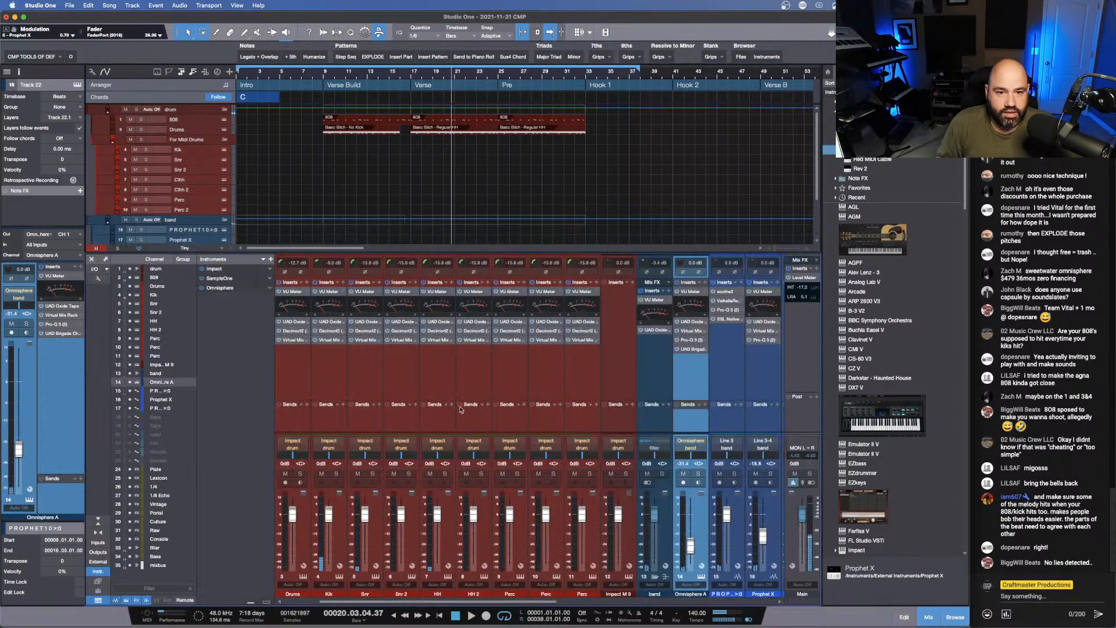
pyautogui.click(343, 283)
pyautogui.write('ton')
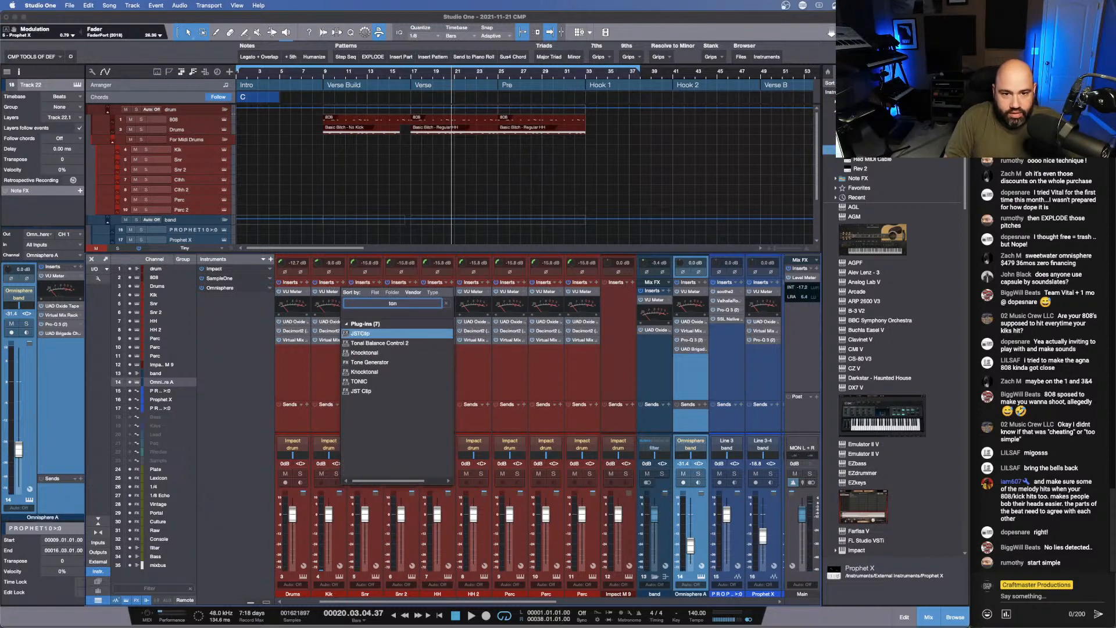
pyautogui.press('Down')
pyautogui.press('Down')
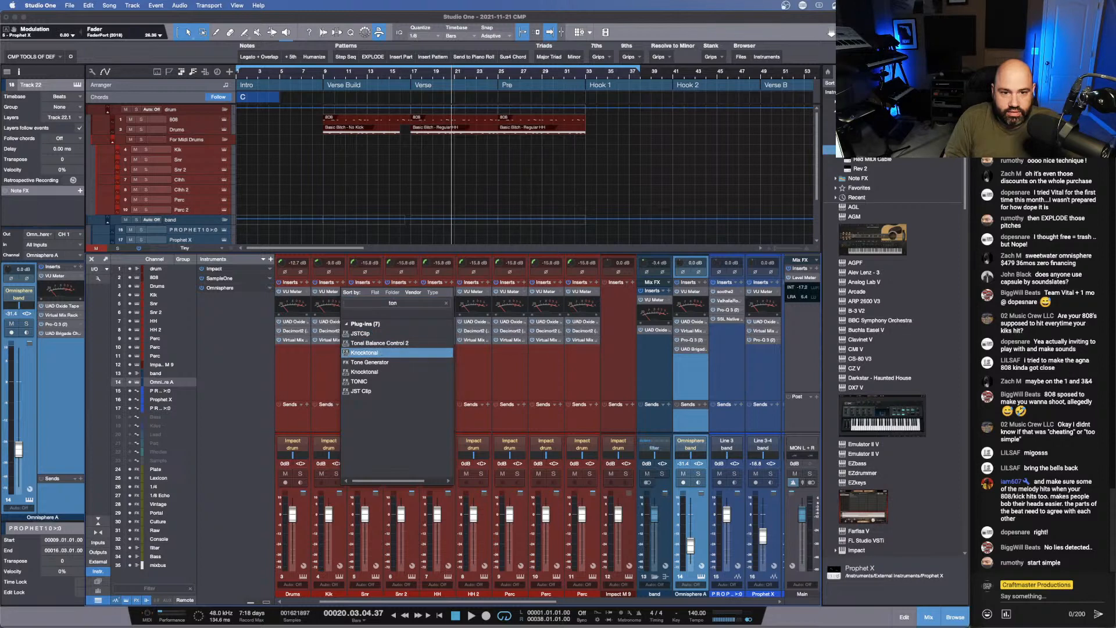
pyautogui.press('Down')
pyautogui.press('Down')
pyautogui.press('Return')
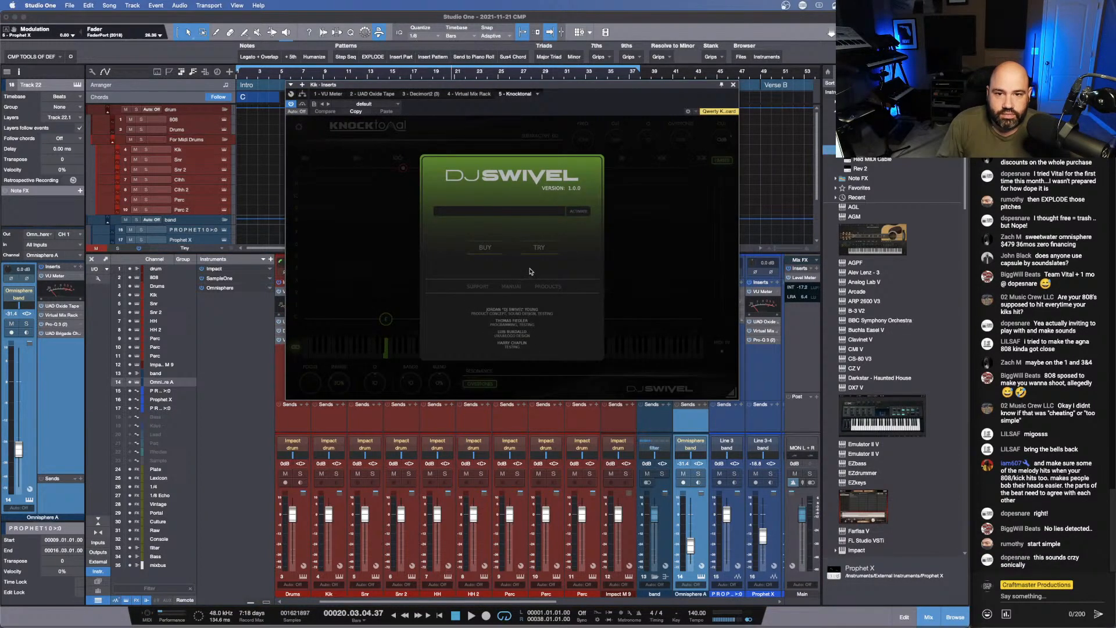
pyautogui.click(540, 247)
pyautogui.moveTo(387, 321)
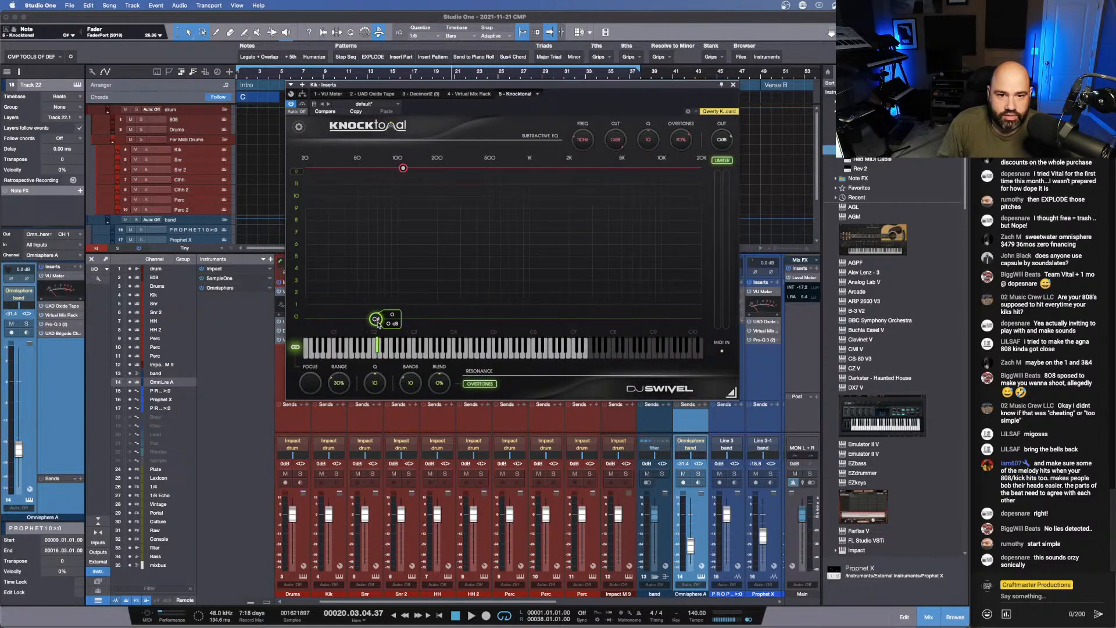
# - Boost Knocktonal's resonance at C with Overtones enabled and add a subtractive EQ cut of about 1.1 dB near 69.3 Hz
pyautogui.moveTo(375, 321); pyautogui.dragTo(376, 244)
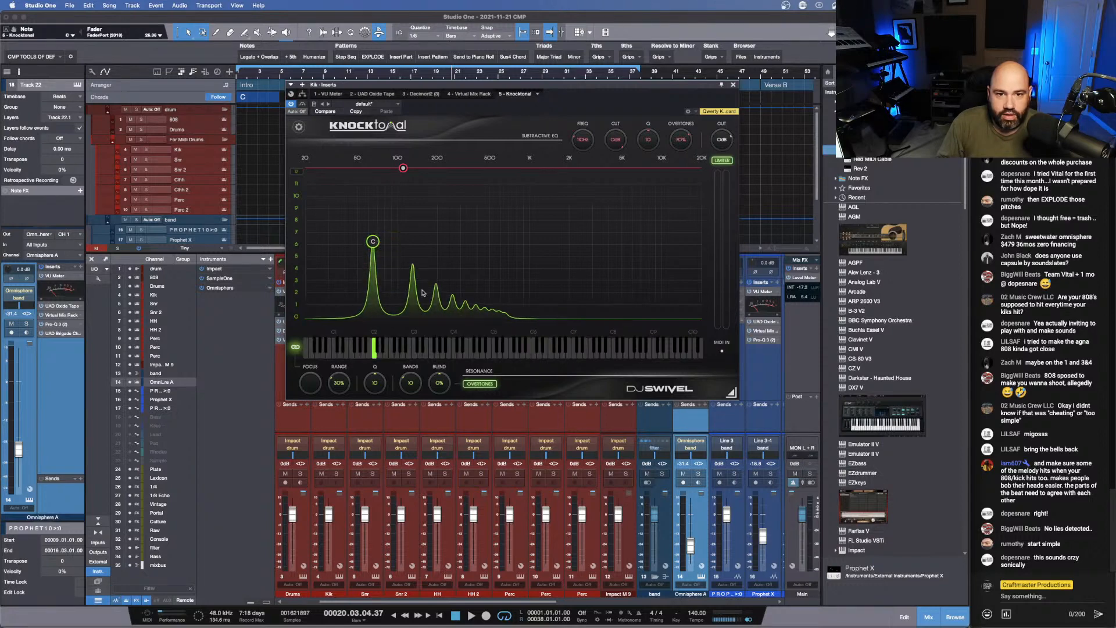
pyautogui.click(485, 386)
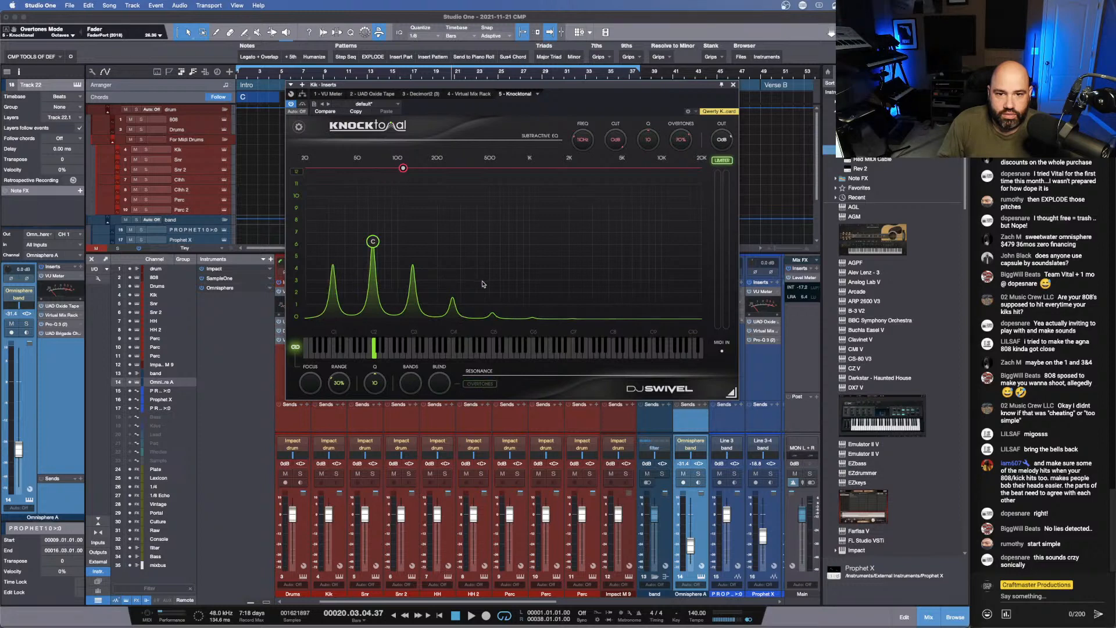
pyautogui.click(479, 384)
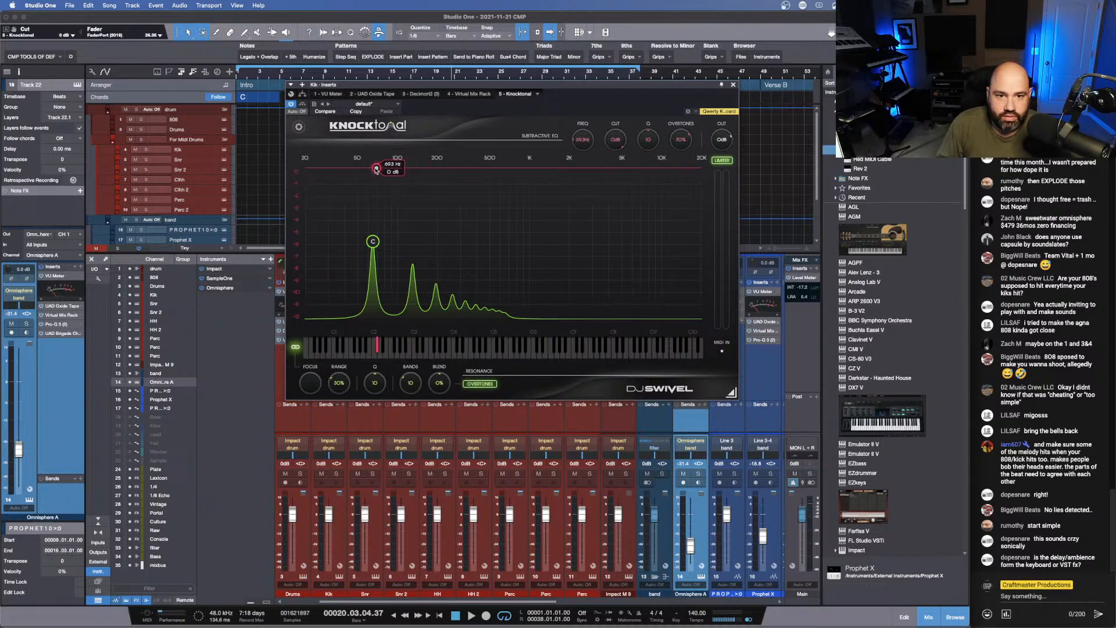
pyautogui.moveTo(376, 167); pyautogui.dragTo(377, 178)
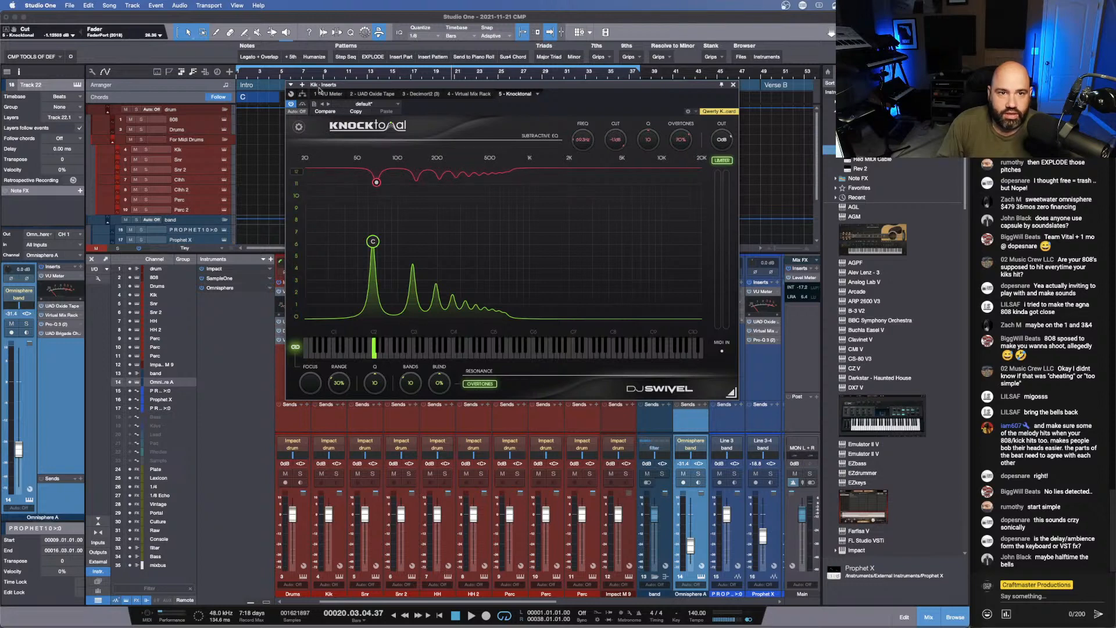
# - Play from the Verse Build while lowering Knocktonal's output to about -6 dB and slightly deepening the subtractive EQ cut
pyautogui.moveTo(365, 86); pyautogui.dragTo(349, 155)
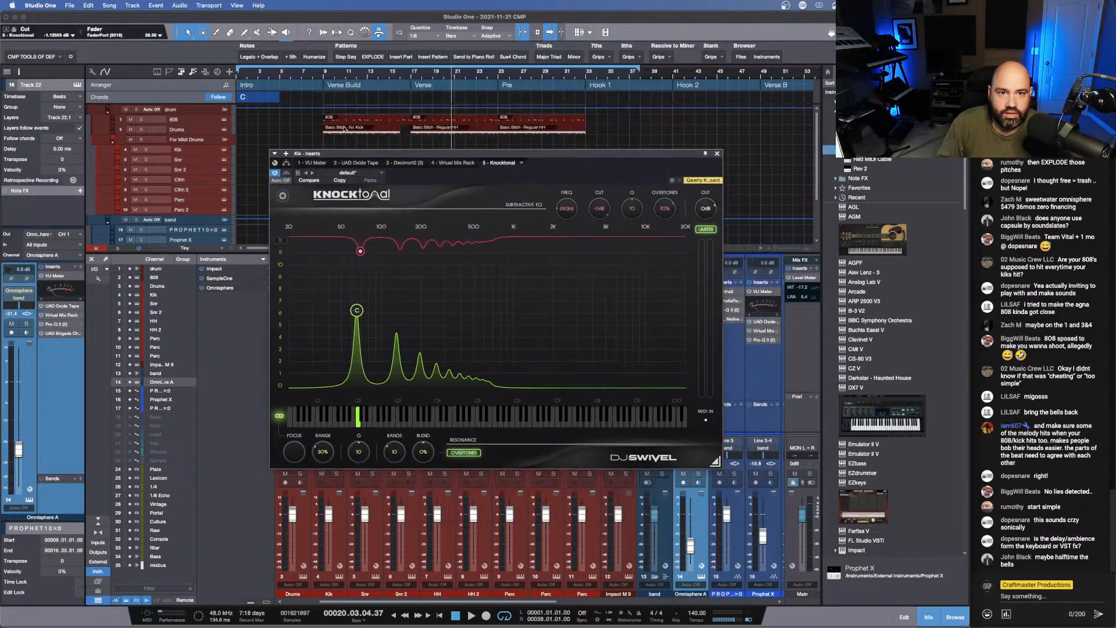
pyautogui.click(329, 76)
pyautogui.press('space')
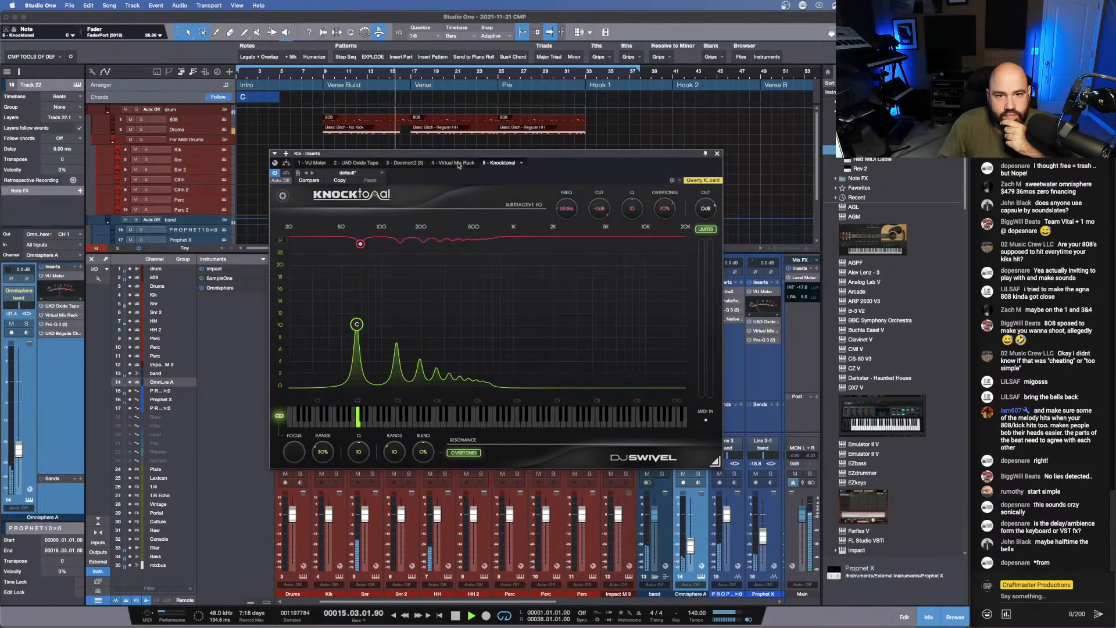
pyautogui.moveTo(454, 154); pyautogui.dragTo(503, 144)
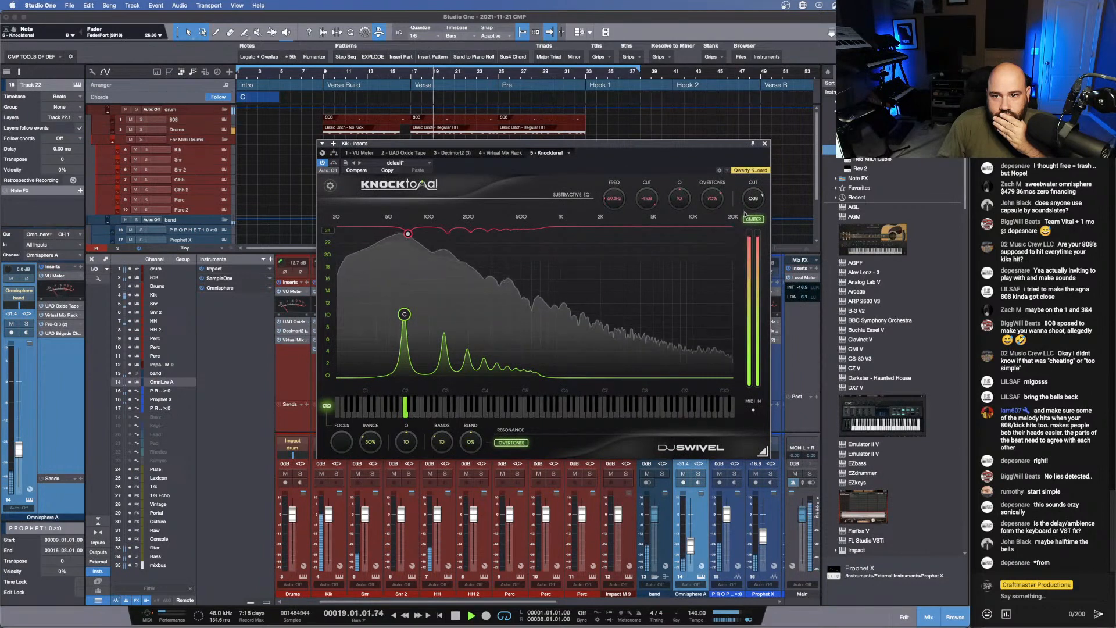
pyautogui.moveTo(753, 199); pyautogui.dragTo(745, 224)
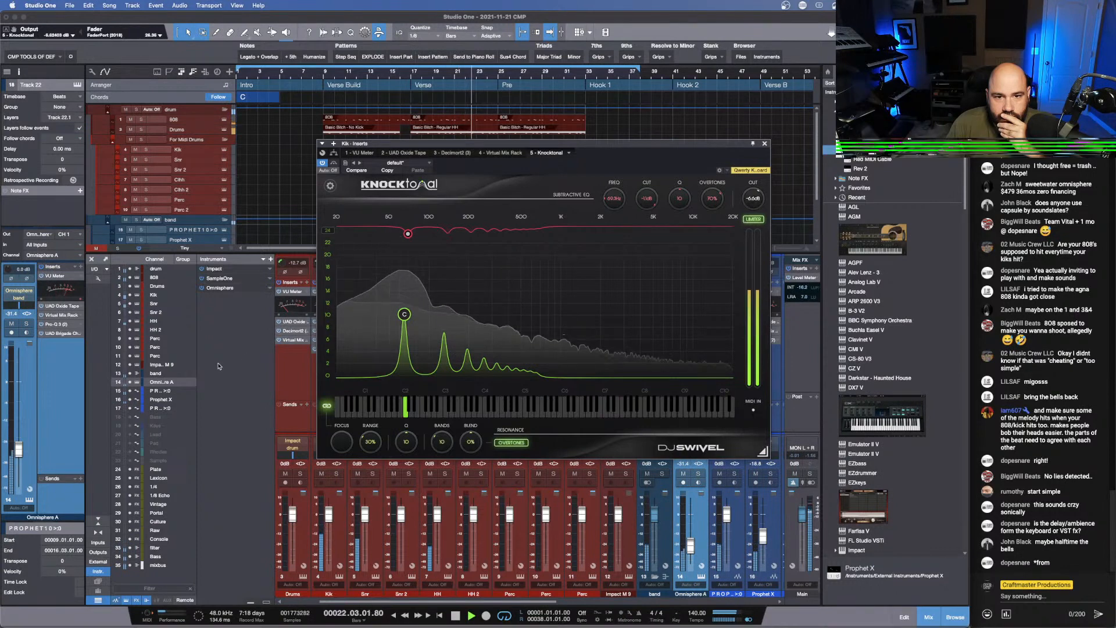
pyautogui.moveTo(408, 233); pyautogui.dragTo(408, 237)
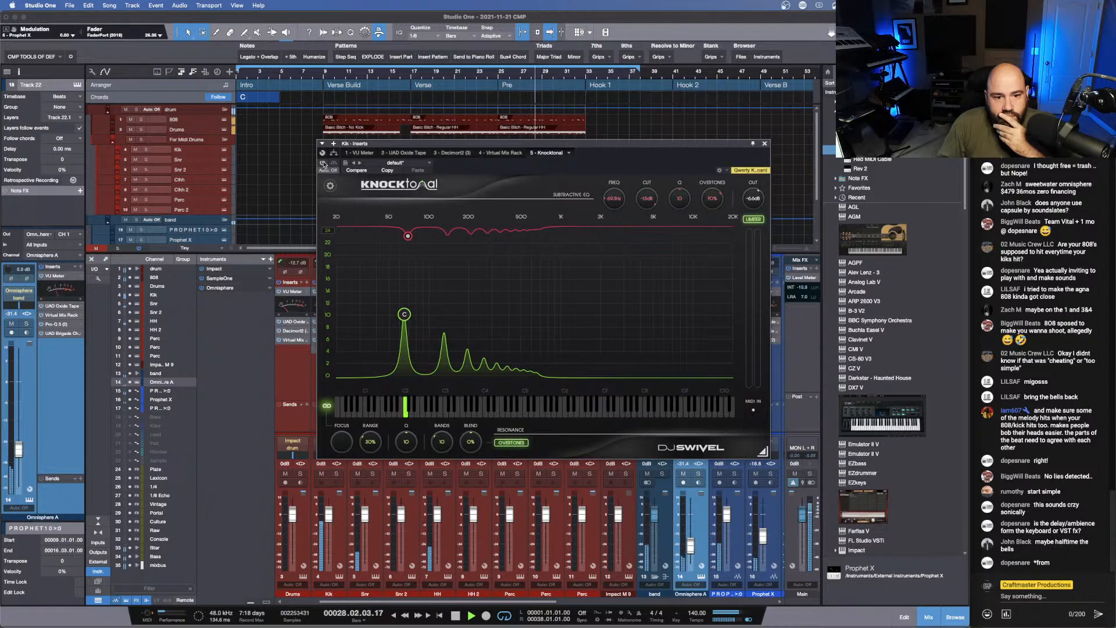
# - Compare the kick with Knocktonal bypassed, set its output to about -4.9 dB, audition the Verse Build and Verse, and close the plug-in
pyautogui.click(324, 163)
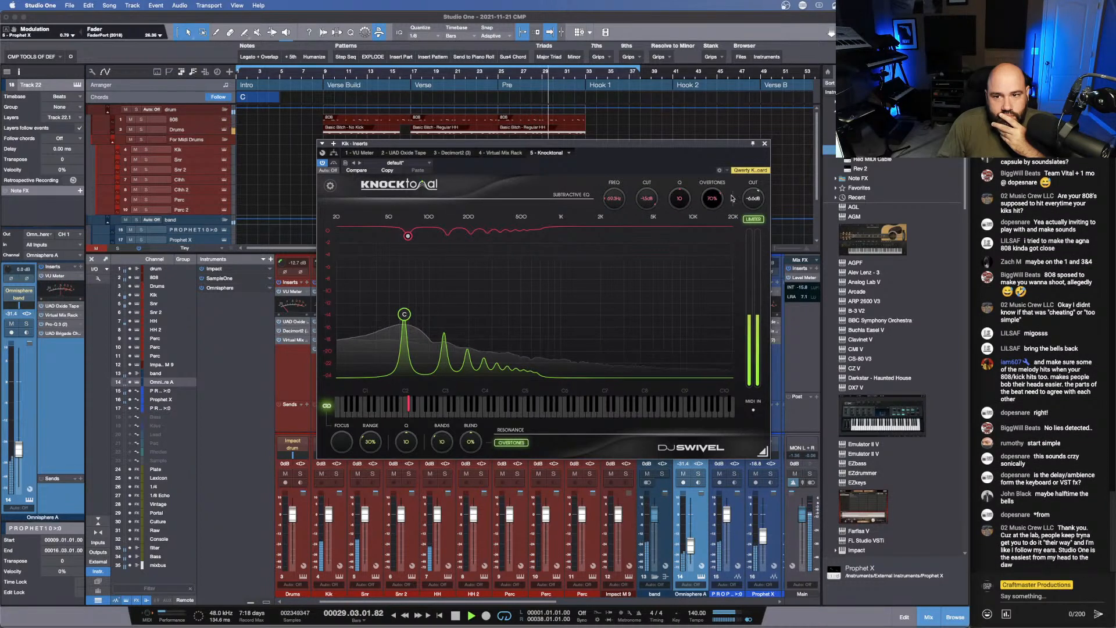
pyautogui.moveTo(747, 199); pyautogui.dragTo(745, 193)
pyautogui.click(325, 74)
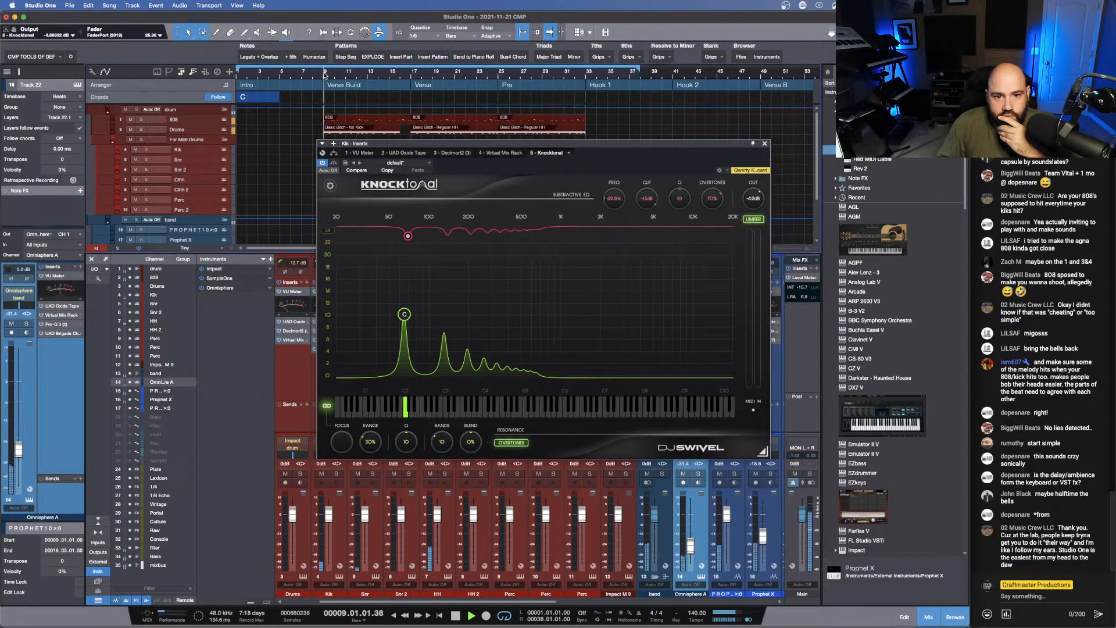
pyautogui.click(415, 72)
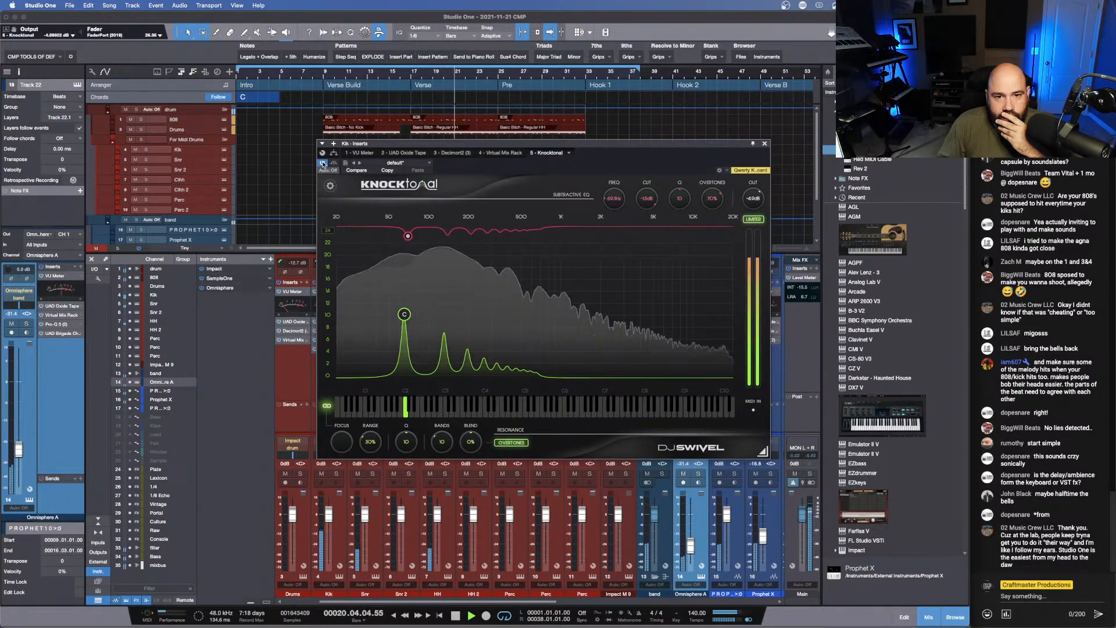
pyautogui.click(764, 144)
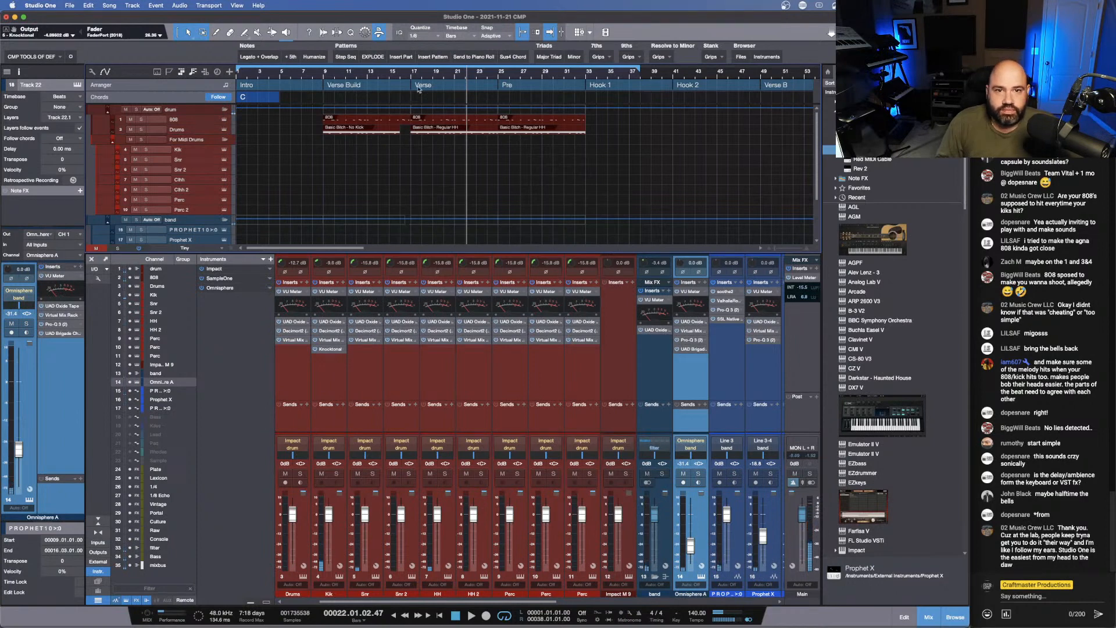
# - Insert the UAD SSL E Channel Strip plug-in on the Kik channel after Knocktonal
pyautogui.click(411, 71)
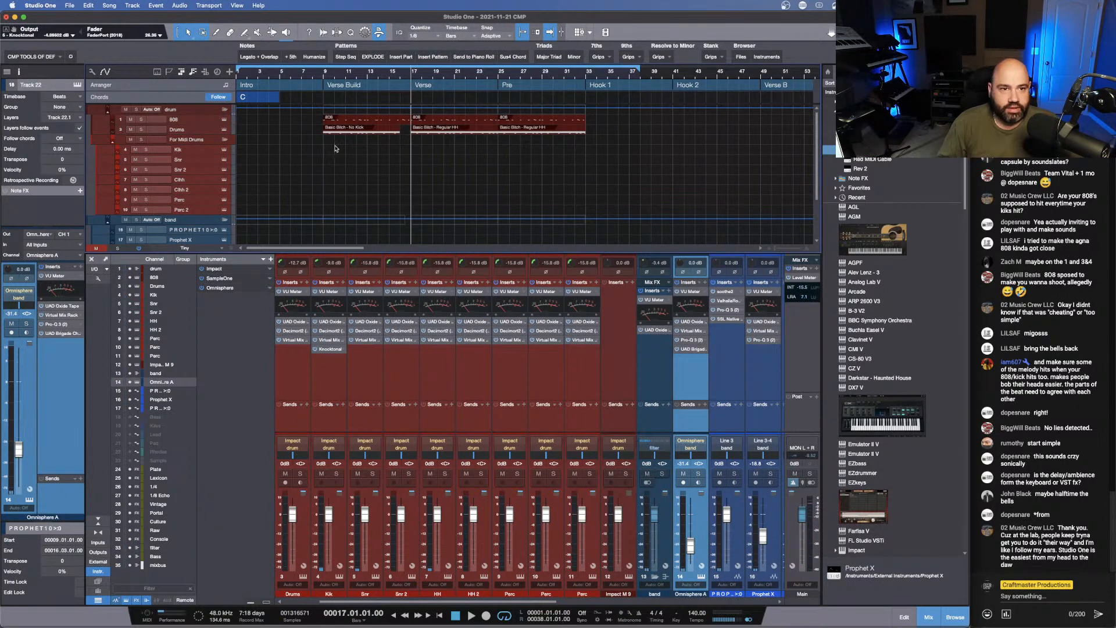
pyautogui.click(343, 282)
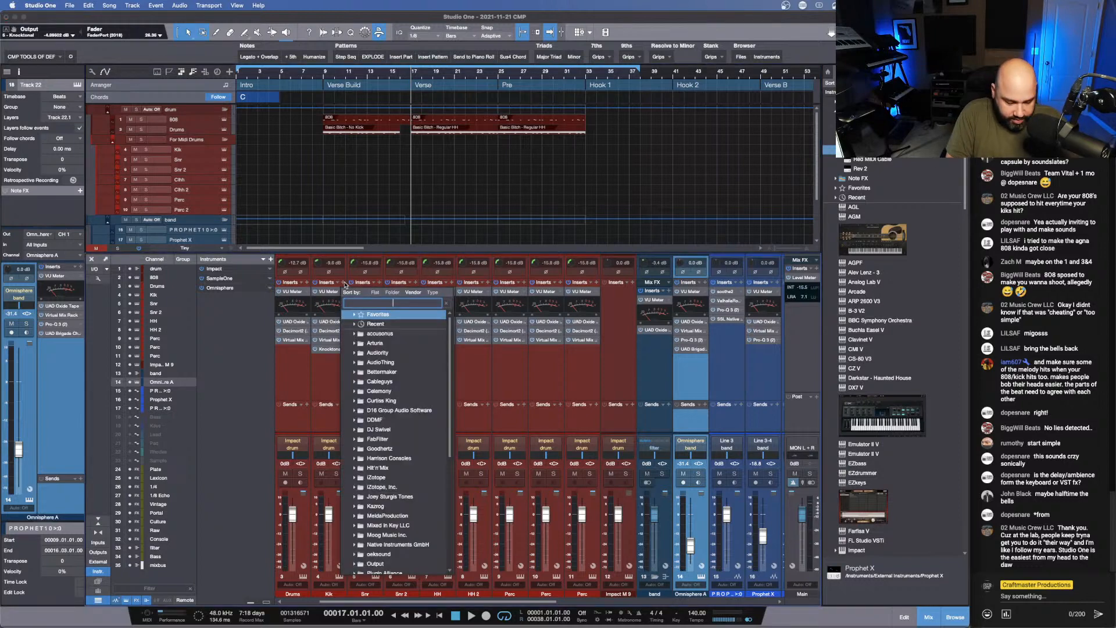
pyautogui.write('usd')
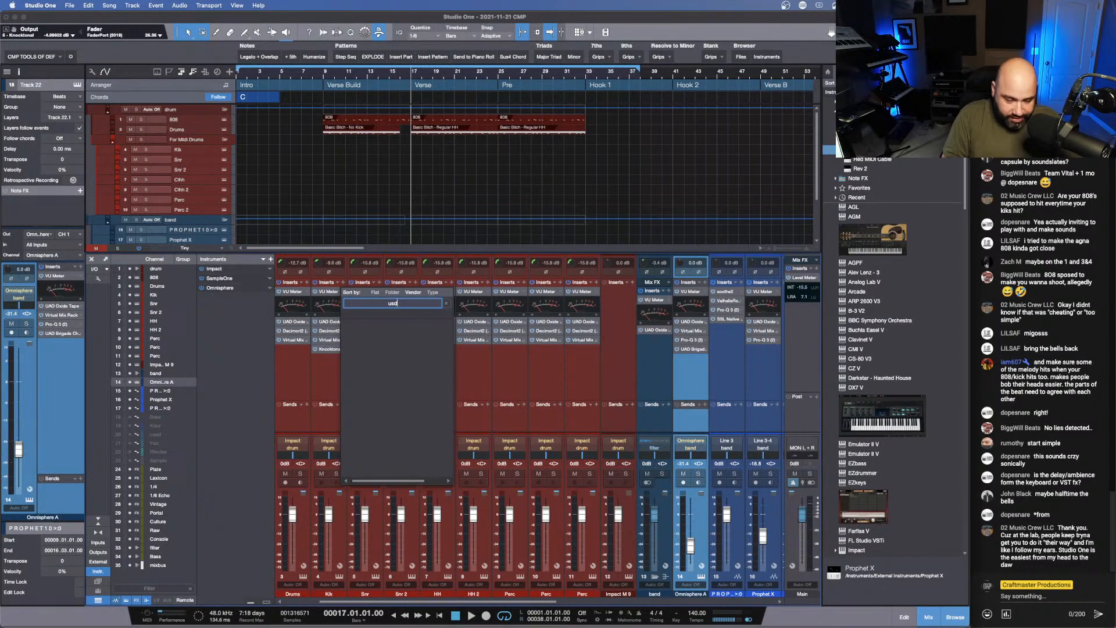
pyautogui.press('BackSpace')
pyautogui.press('BackSpace')
pyautogui.write('ad')
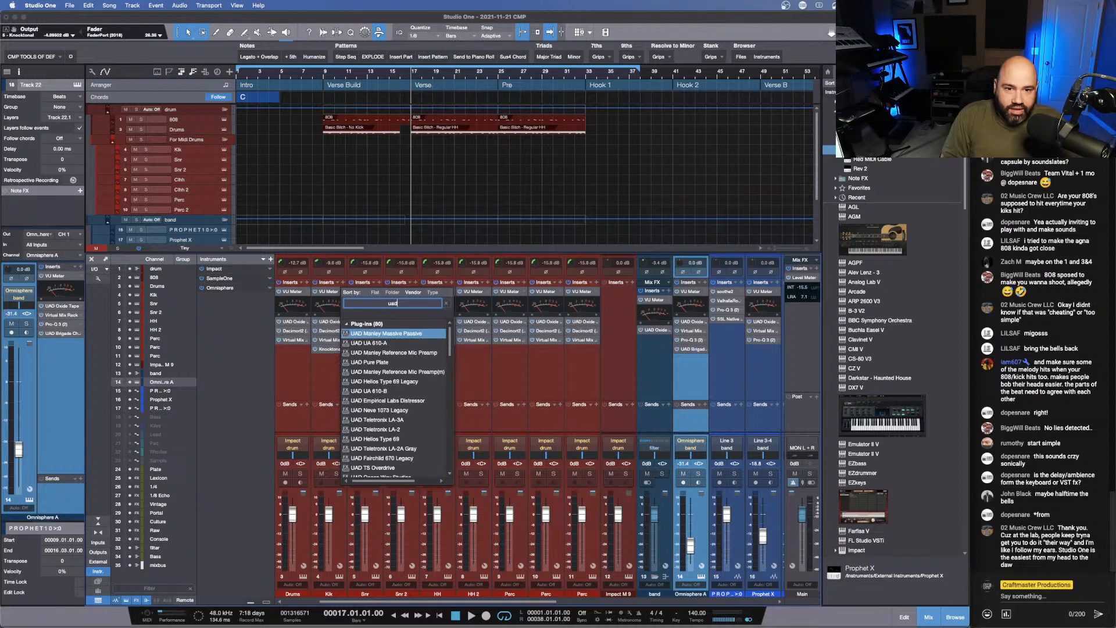
pyautogui.press('BackSpace')
pyautogui.press('BackSpace')
pyautogui.press('BackSpace')
pyautogui.write('ssl')
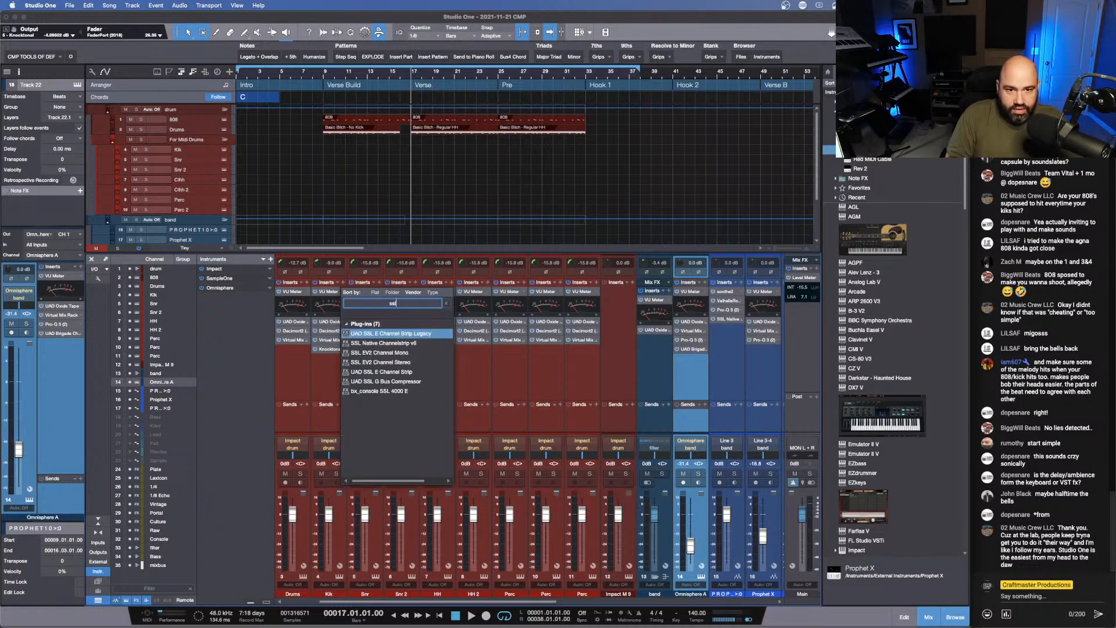
pyautogui.press('Down')
pyautogui.press('Down')
pyautogui.press('Down')
pyautogui.press('Down')
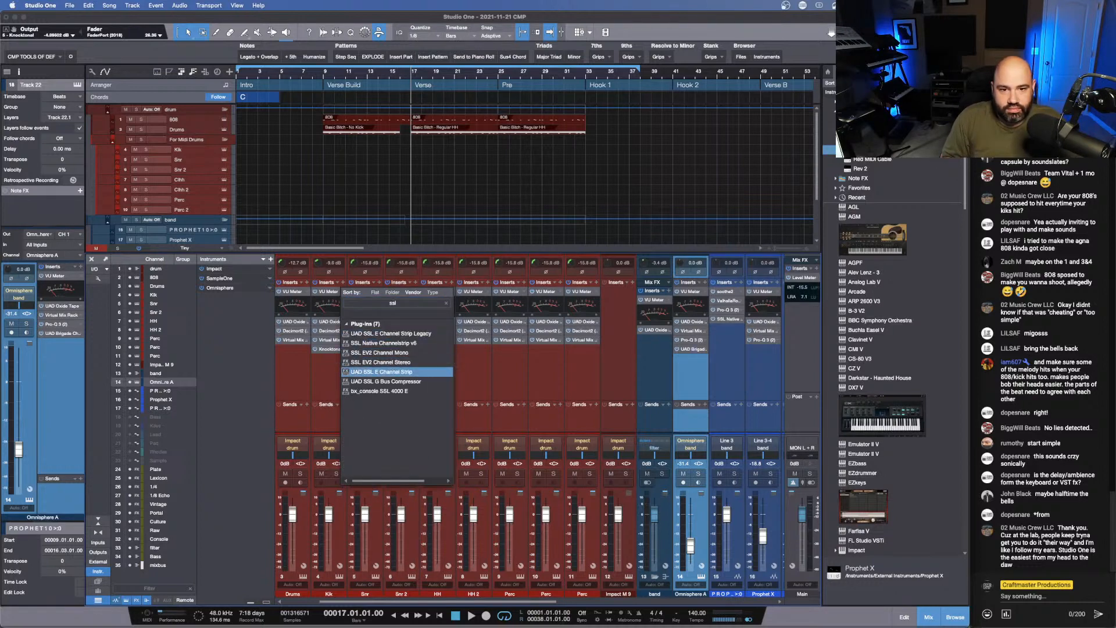
pyautogui.press('Return')
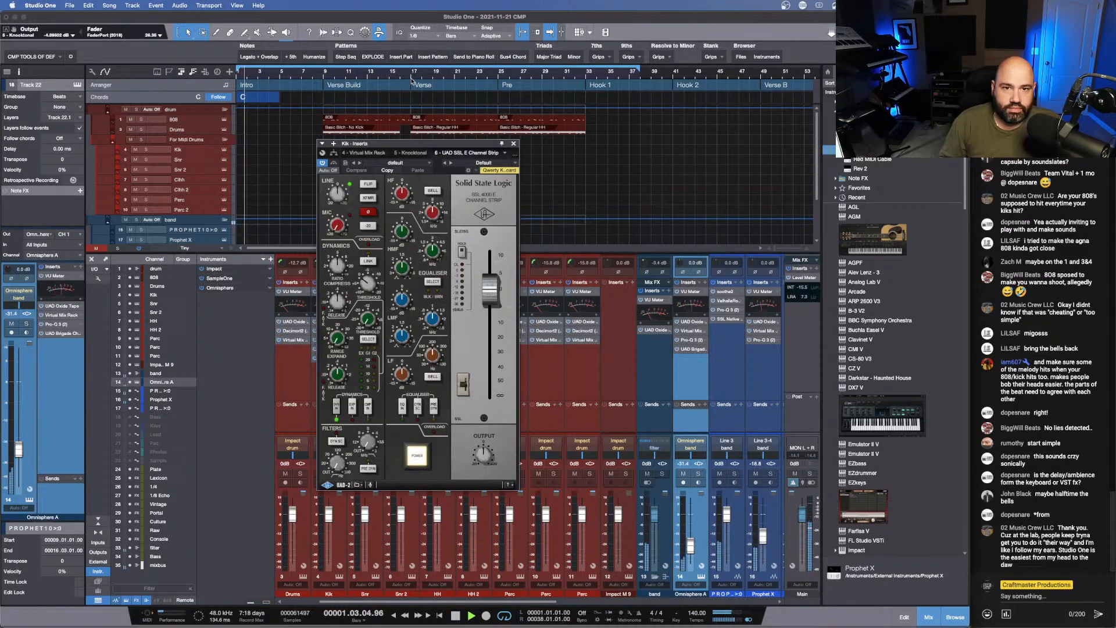
# - During playback, set the SSL channel strip's line gain to about 11.4 dB and its fader level to about -13.2 dB, then close the plug-in
pyautogui.press('space')
pyautogui.moveTo(338, 196); pyautogui.dragTo(340, 173)
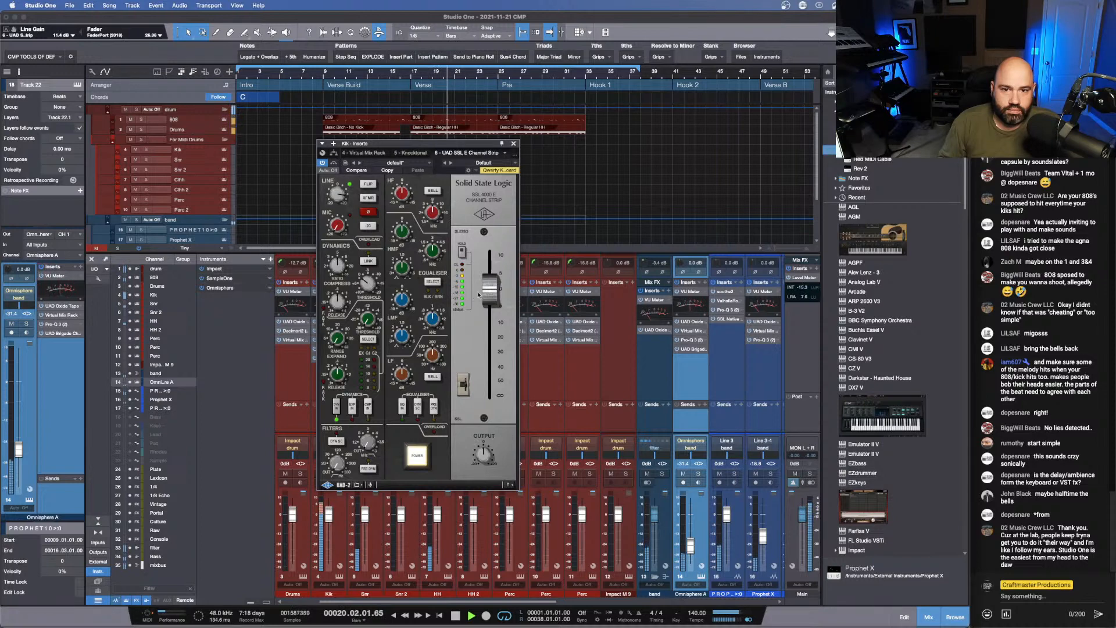
pyautogui.moveTo(489, 289); pyautogui.dragTo(489, 327)
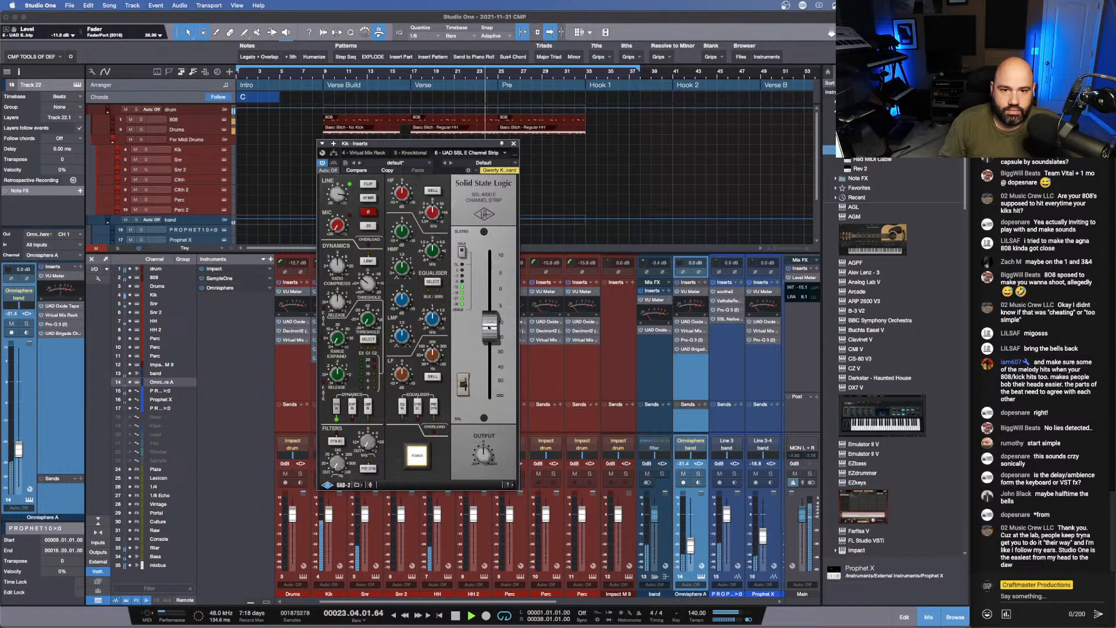
pyautogui.moveTo(488, 327); pyautogui.dragTo(489, 330)
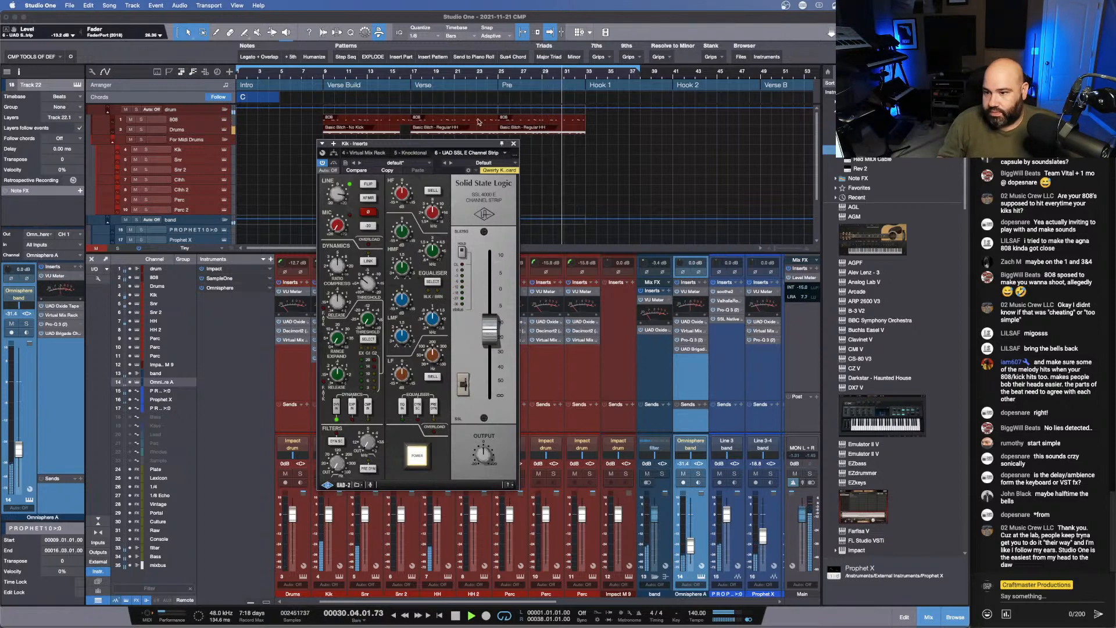
pyautogui.click(514, 143)
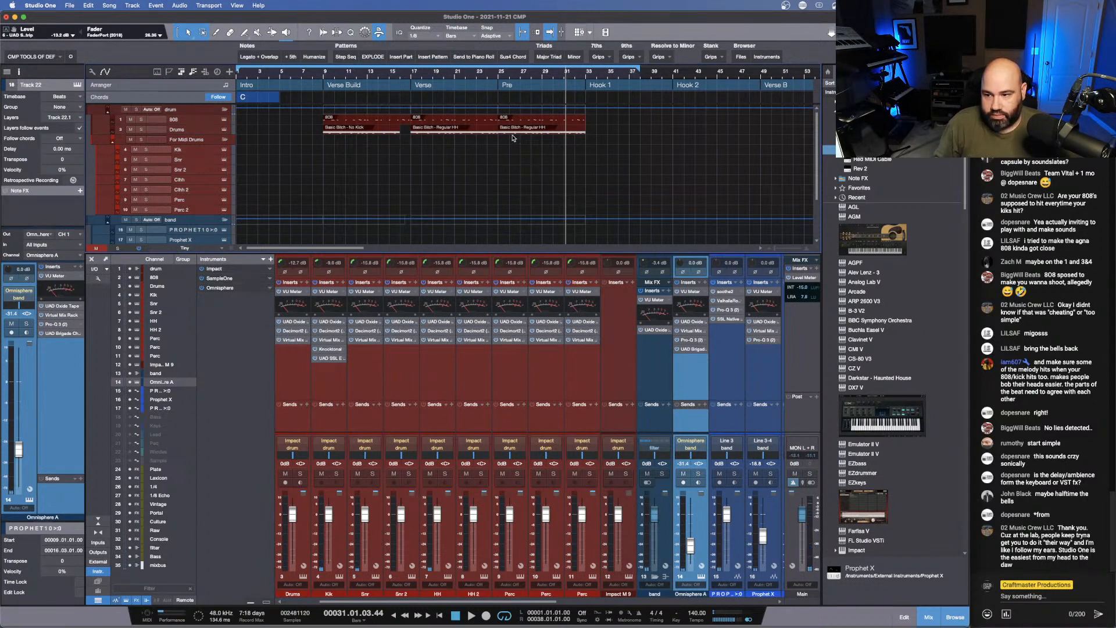
# - Hide the track automation and enlarge the arrangement area so all tracks and song sections fit in view
pyautogui.press('a')
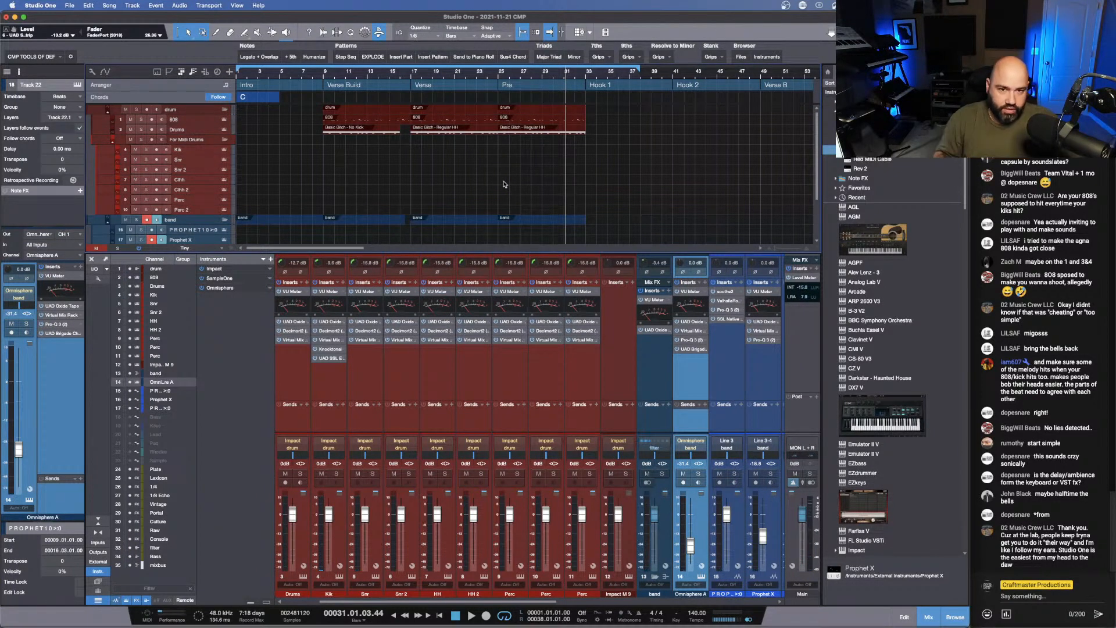
pyautogui.scroll(-5, 441, 167)
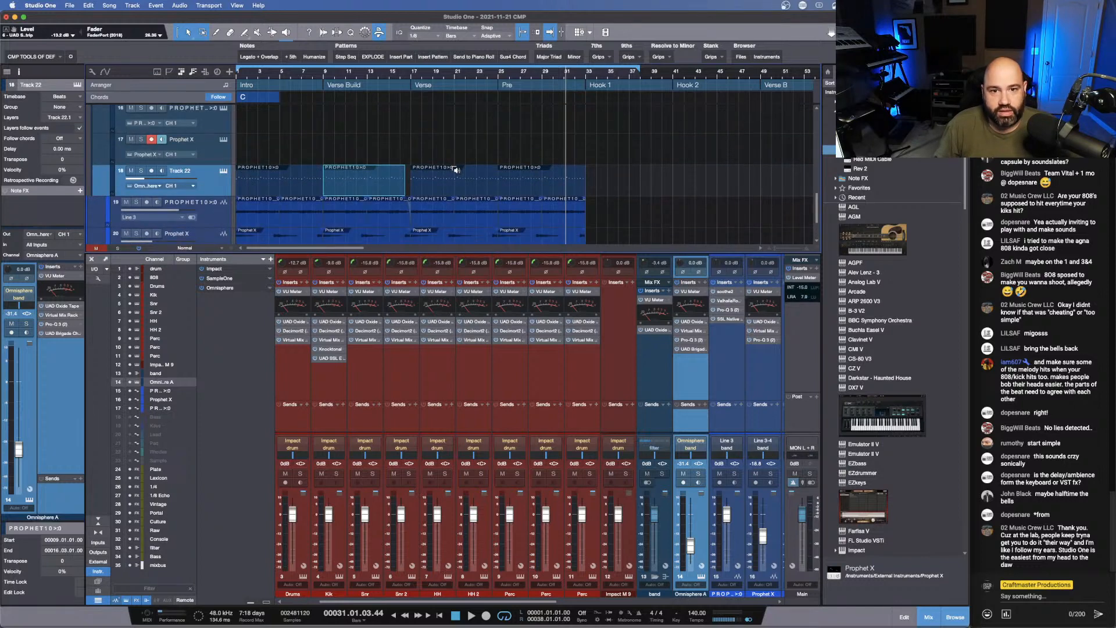
pyautogui.moveTo(429, 254); pyautogui.dragTo(415, 410)
pyautogui.moveTo(428, 75); pyautogui.dragTo(434, 65)
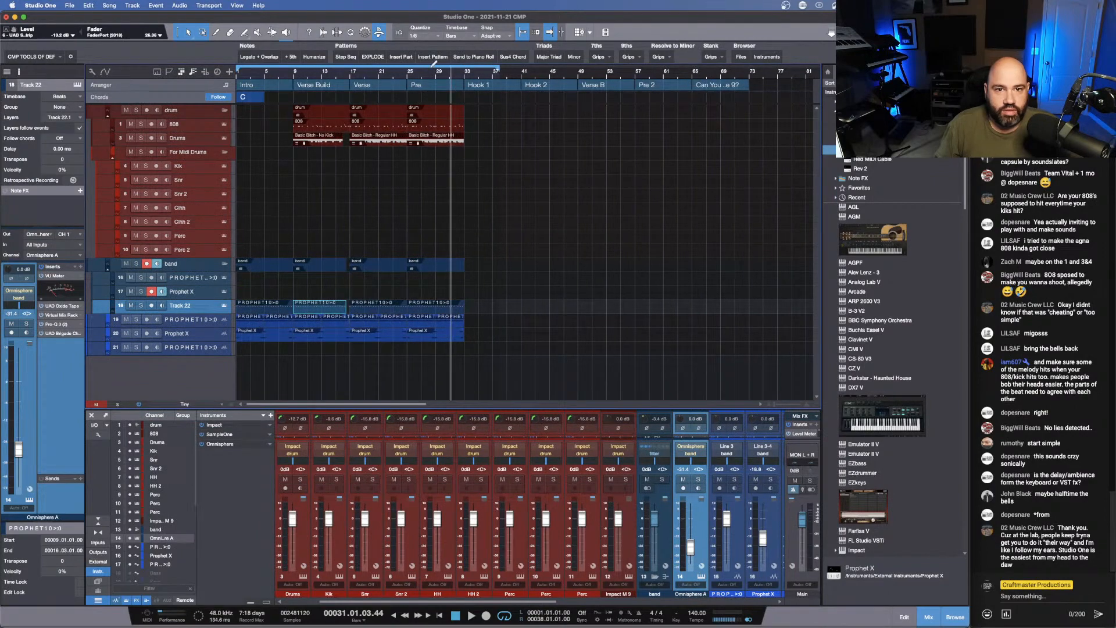
# - Audition the start of the Verse and of the Pre section
pyautogui.click(351, 75)
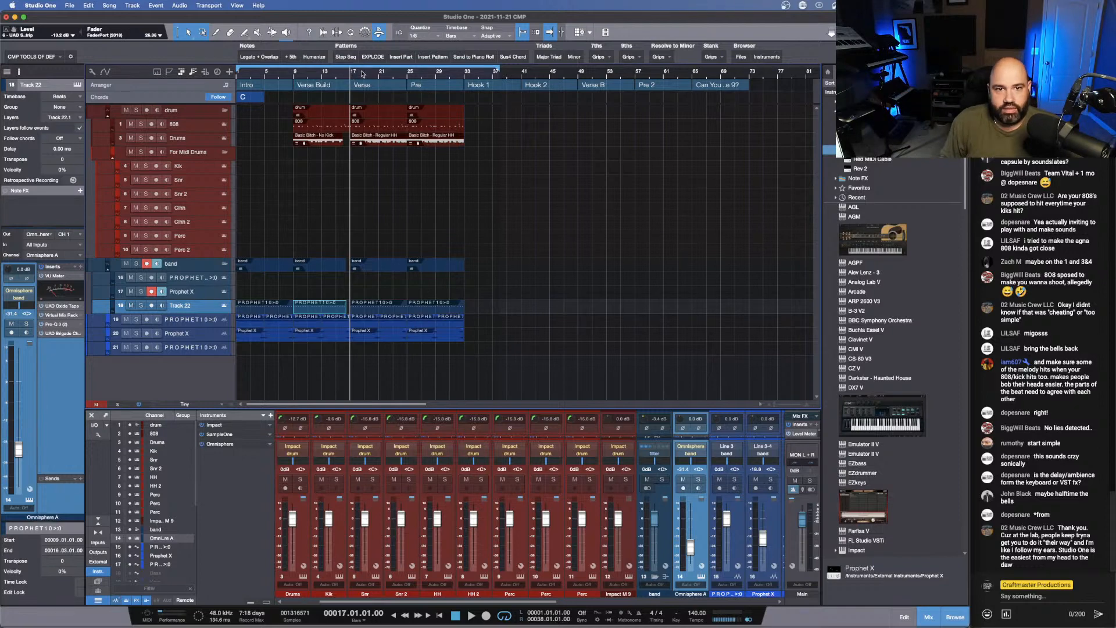
pyautogui.click(409, 76)
pyautogui.press('space')
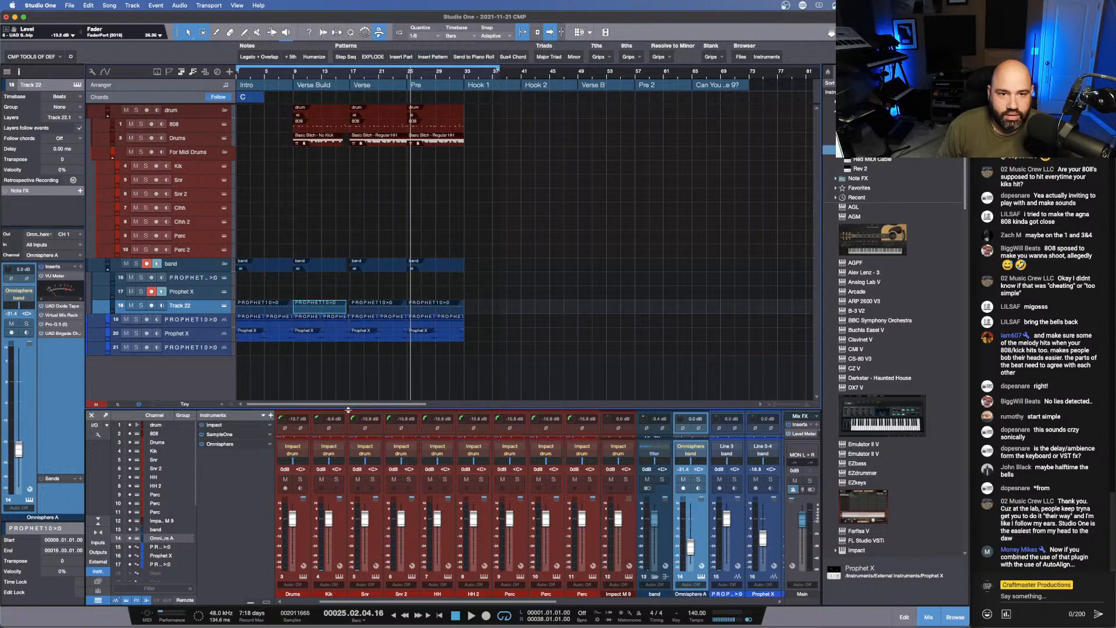
# - Enlarge the mixer and insert the Auto-Align plug-in on the Kik channel
pyautogui.moveTo(348, 407); pyautogui.dragTo(386, 238)
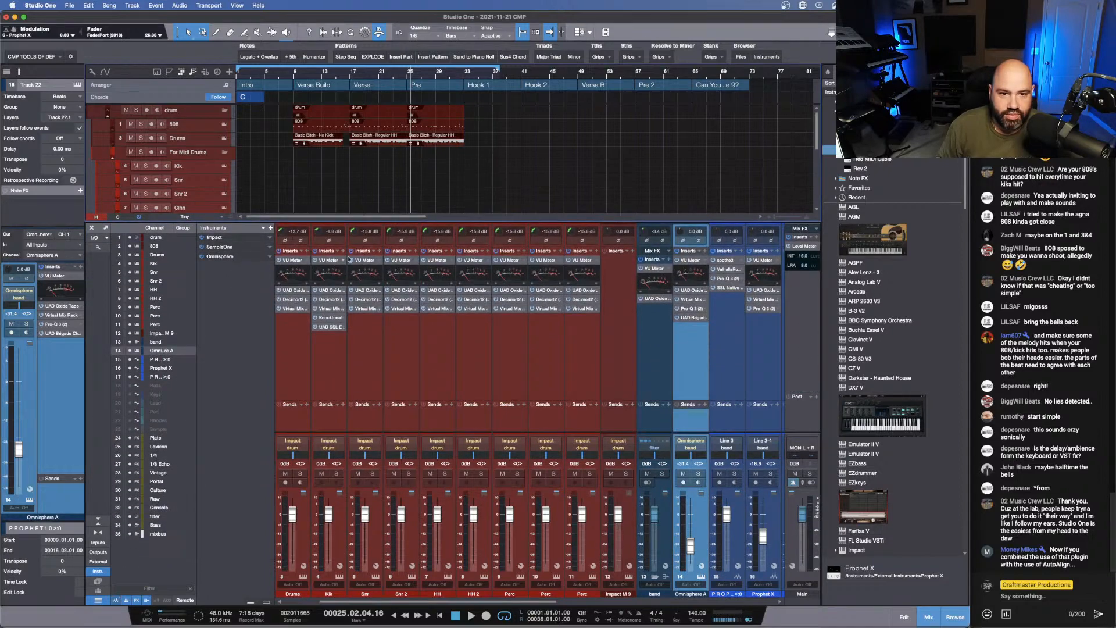
pyautogui.click(343, 251)
pyautogui.write('a')
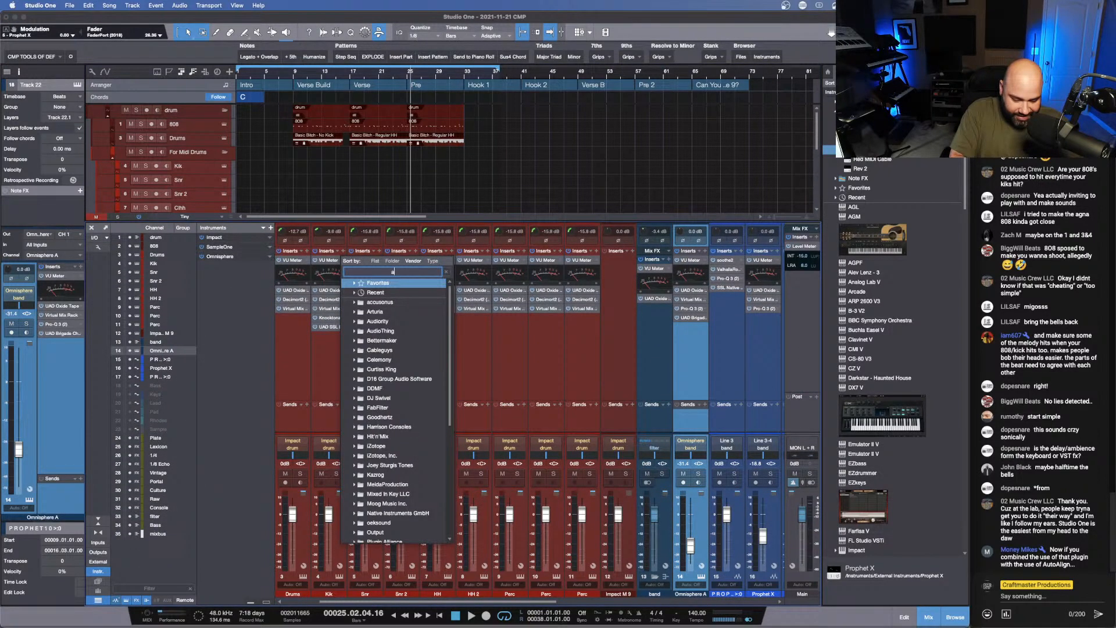
pyautogui.write('u')
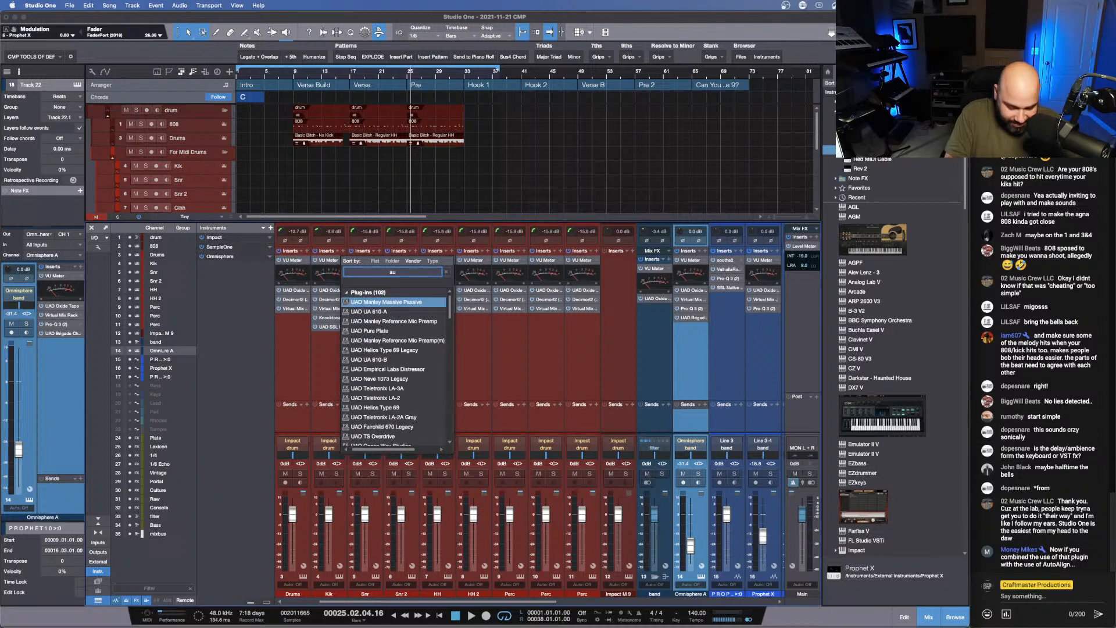
pyautogui.write('to')
pyautogui.press('Down')
pyautogui.press('Down')
pyautogui.press('Down')
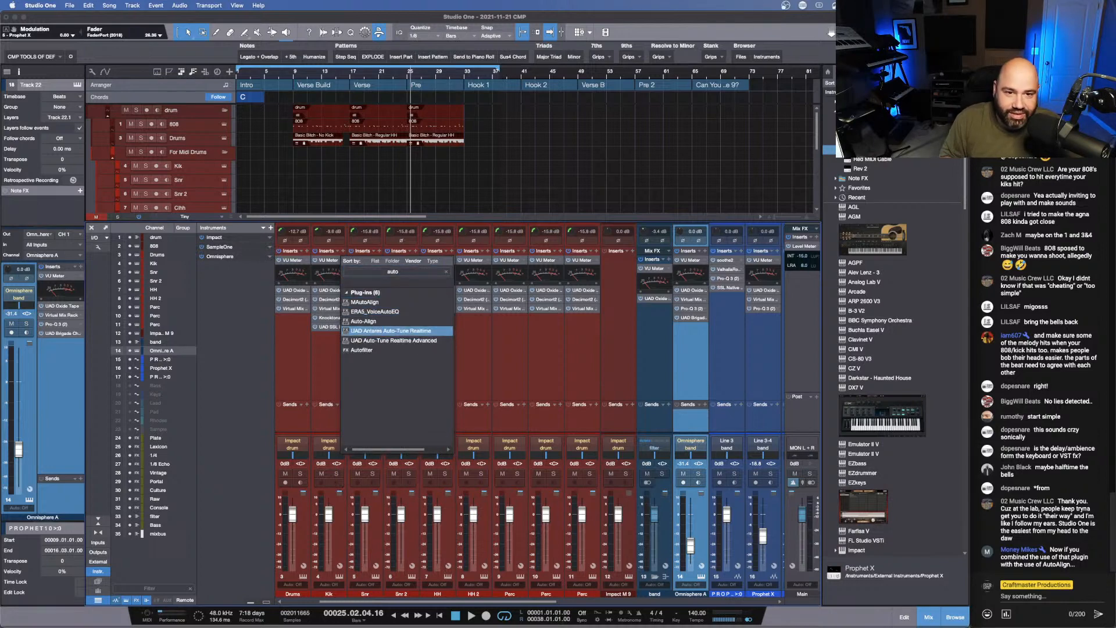
pyautogui.press('Up')
pyautogui.press('Up')
pyautogui.press('Up')
pyautogui.press('Down')
pyautogui.press('Down')
pyautogui.press('Down')
pyautogui.press('Down')
pyautogui.press('Down')
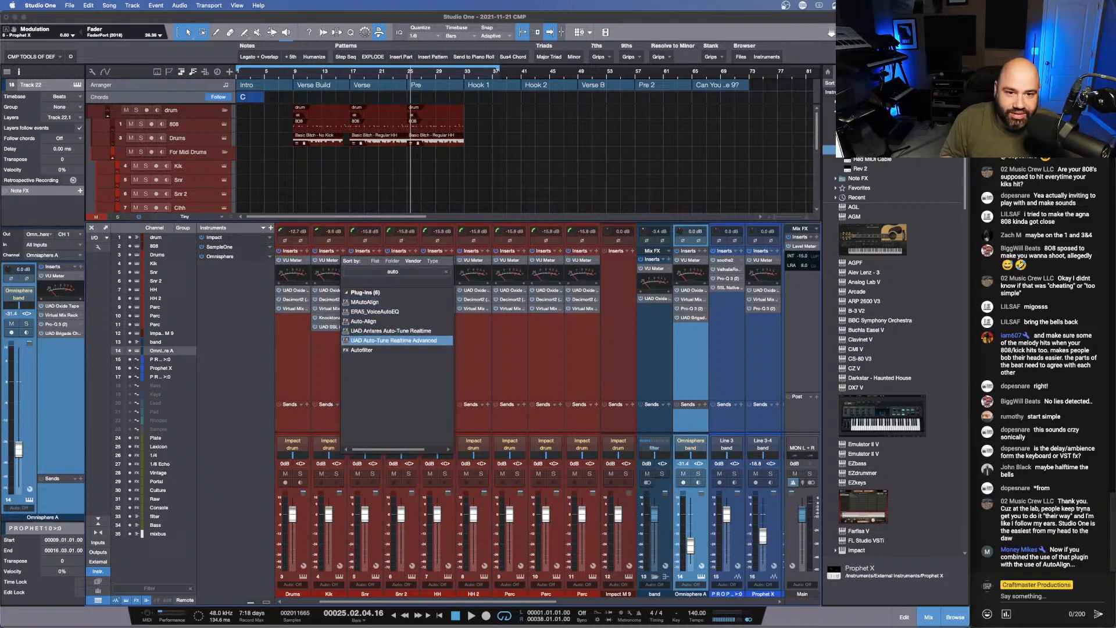
pyautogui.press('Up')
pyautogui.press('Up')
pyautogui.press('Up')
pyautogui.press('Return')
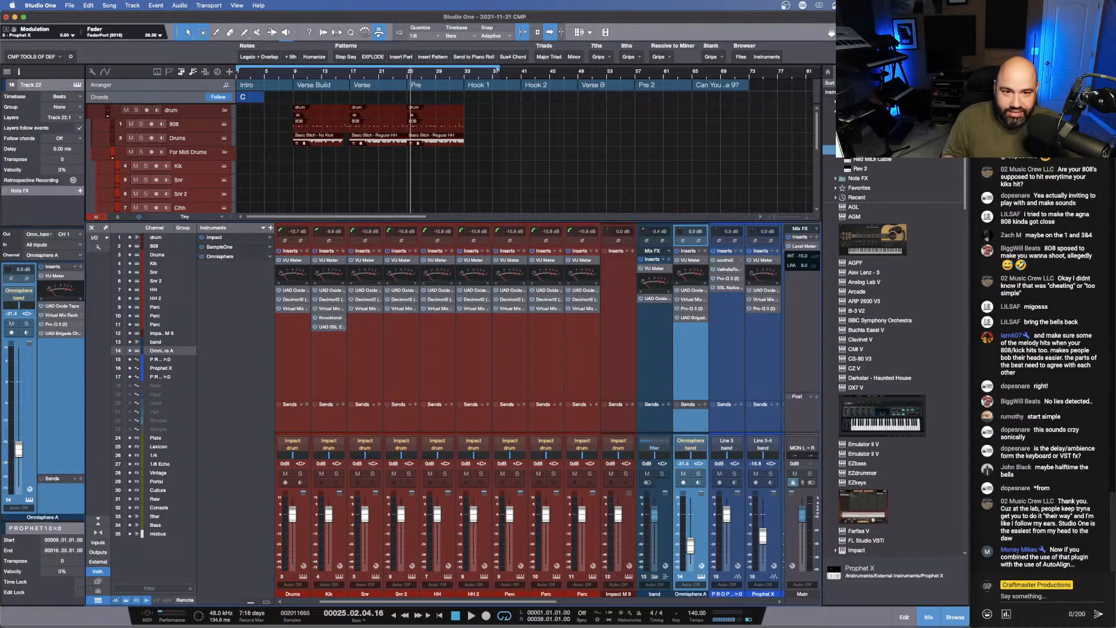
# - Insert the Auto-Align plug-in on the 808 channel, moving the Kik's plug-in window clear of the channel strips
pyautogui.moveTo(466, 148); pyautogui.dragTo(719, 157)
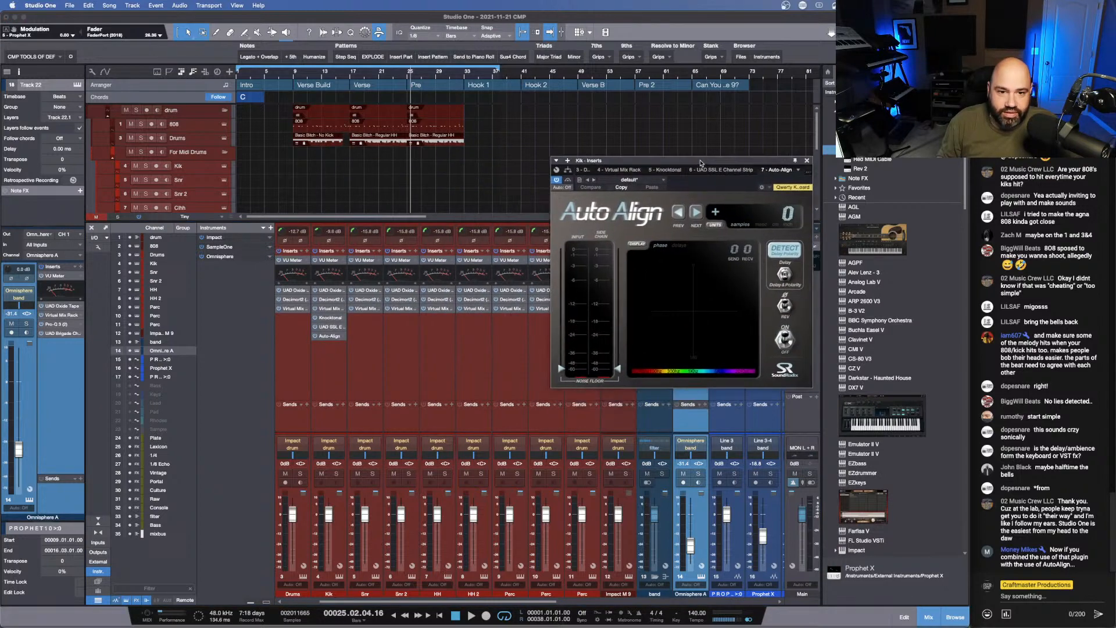
pyautogui.hscroll(-2, 356, 421)
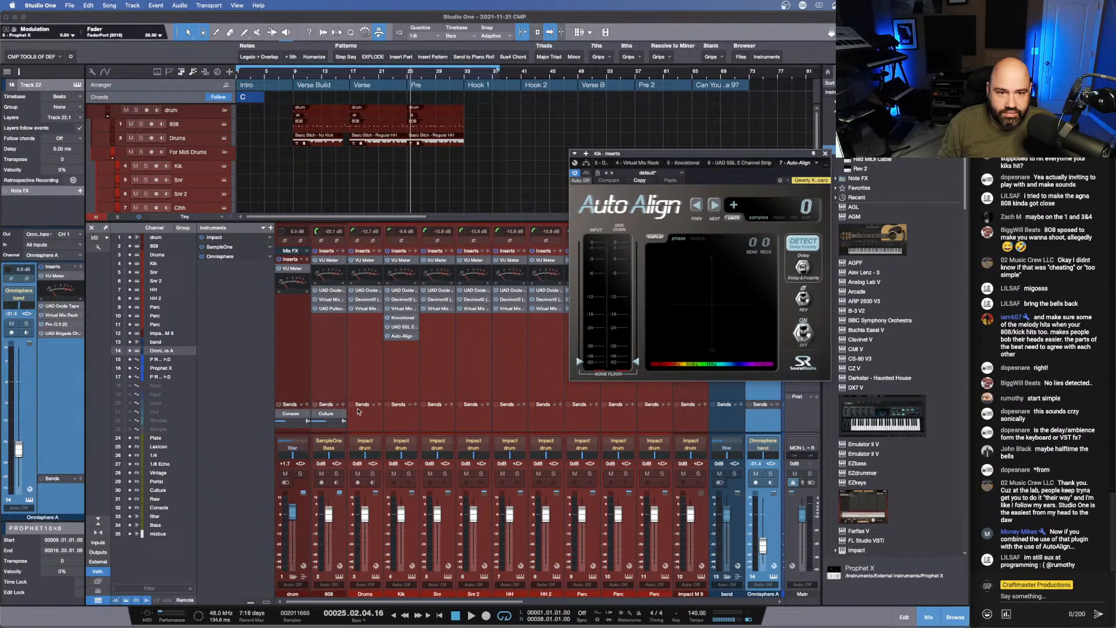
pyautogui.click(343, 251)
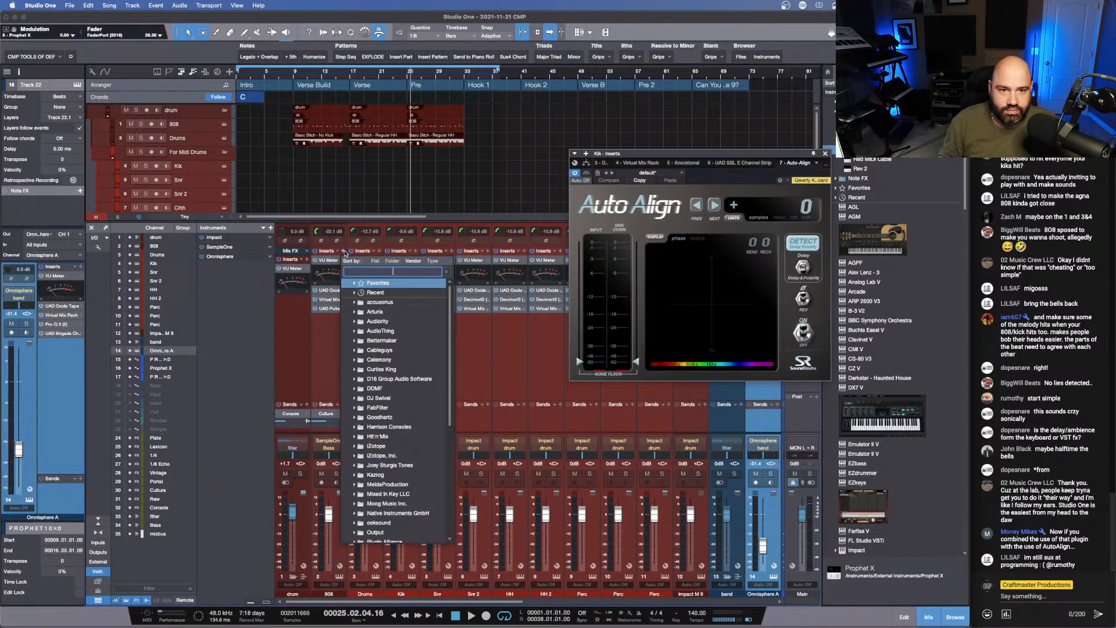
pyautogui.write('auto')
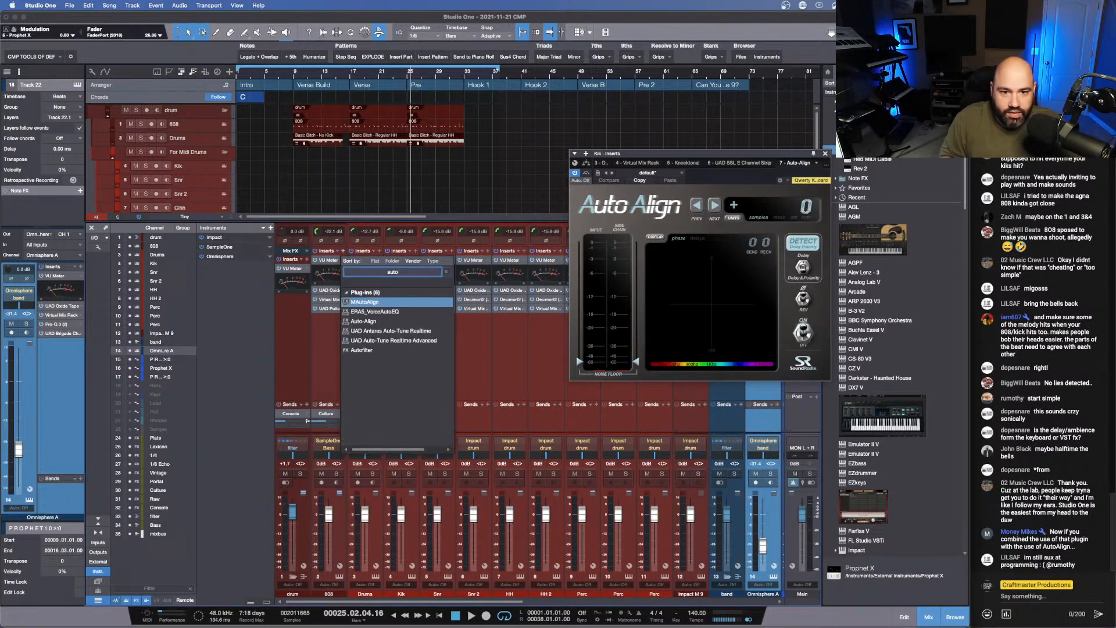
pyautogui.press('Down')
pyautogui.press('Down')
pyautogui.press('Down')
pyautogui.press('Down')
pyautogui.press('Up')
pyautogui.press('Up')
pyautogui.press('Return')
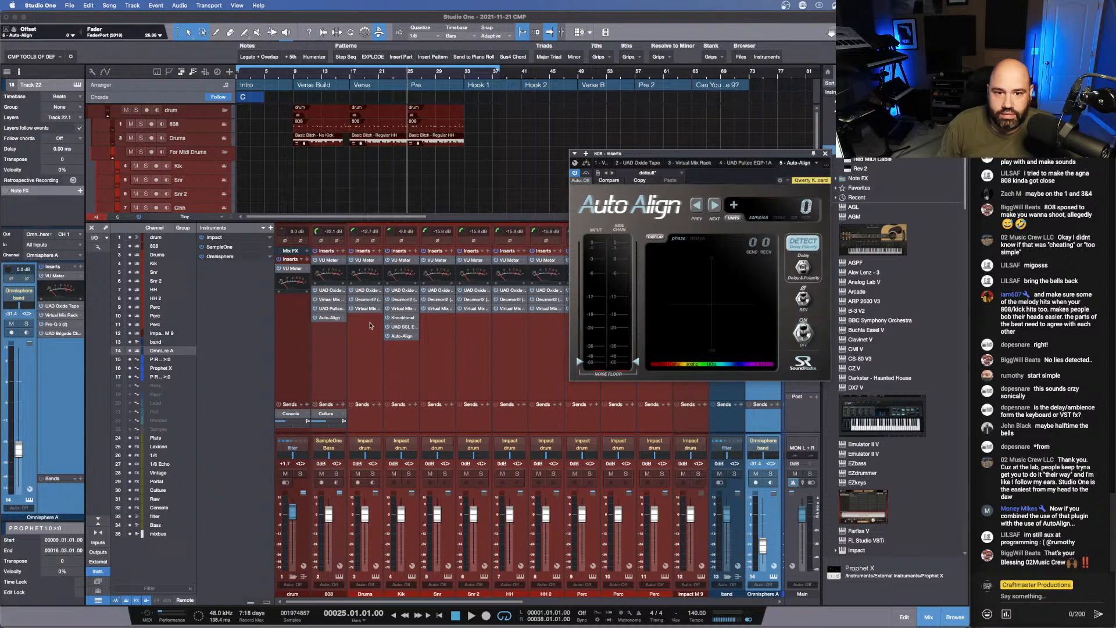
# - Link the two Auto-Align instances by setting the key send on Kik and key receive 1 on the 808
pyautogui.click(404, 336)
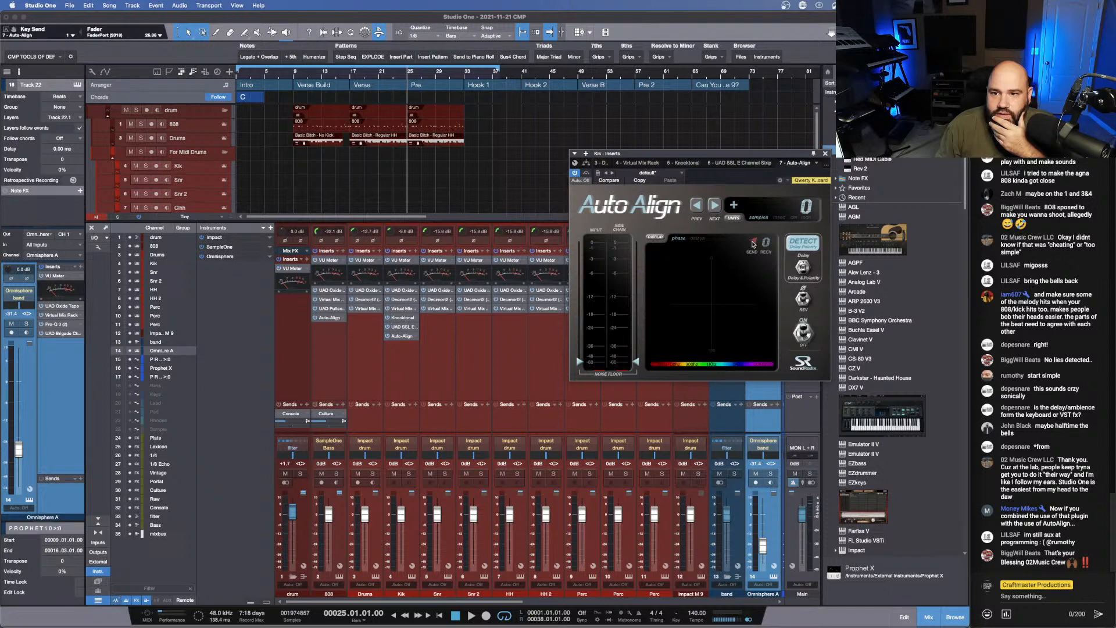
pyautogui.click(326, 318)
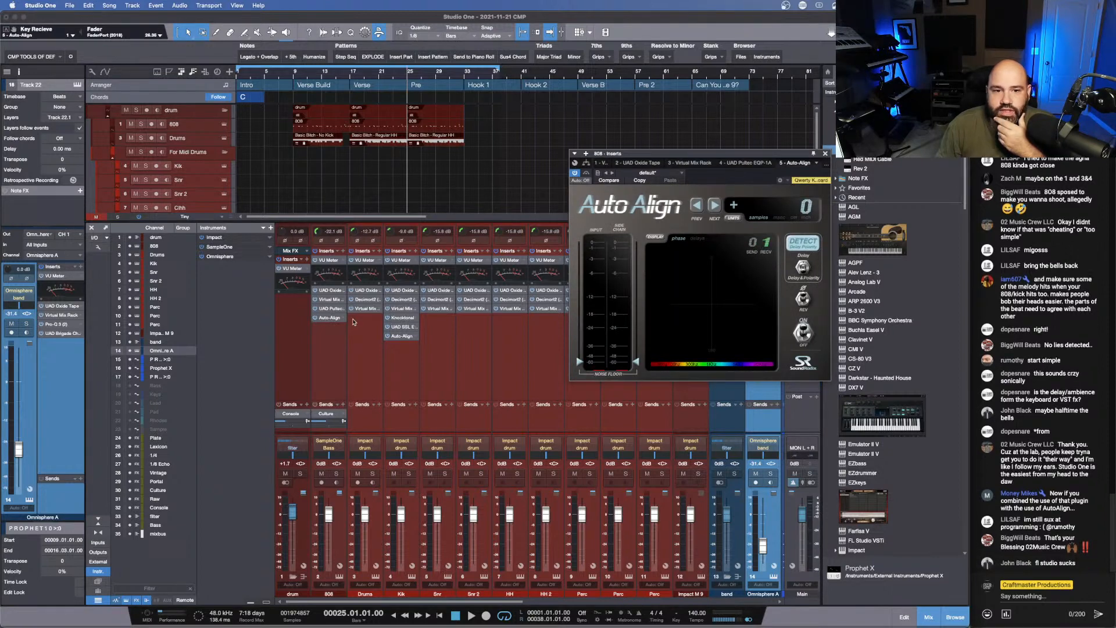
# - Loop the Verse and Pre sections from bar 17 to 33 and run Auto-Align's delay detection on the 808 during playback
pyautogui.click(803, 243)
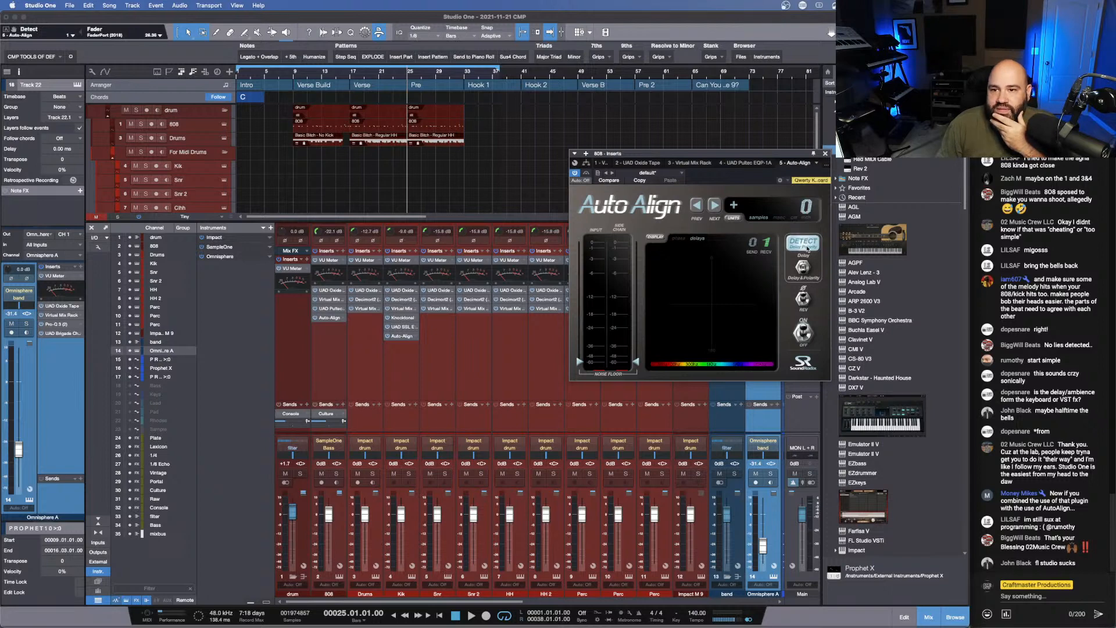
pyautogui.click(350, 72)
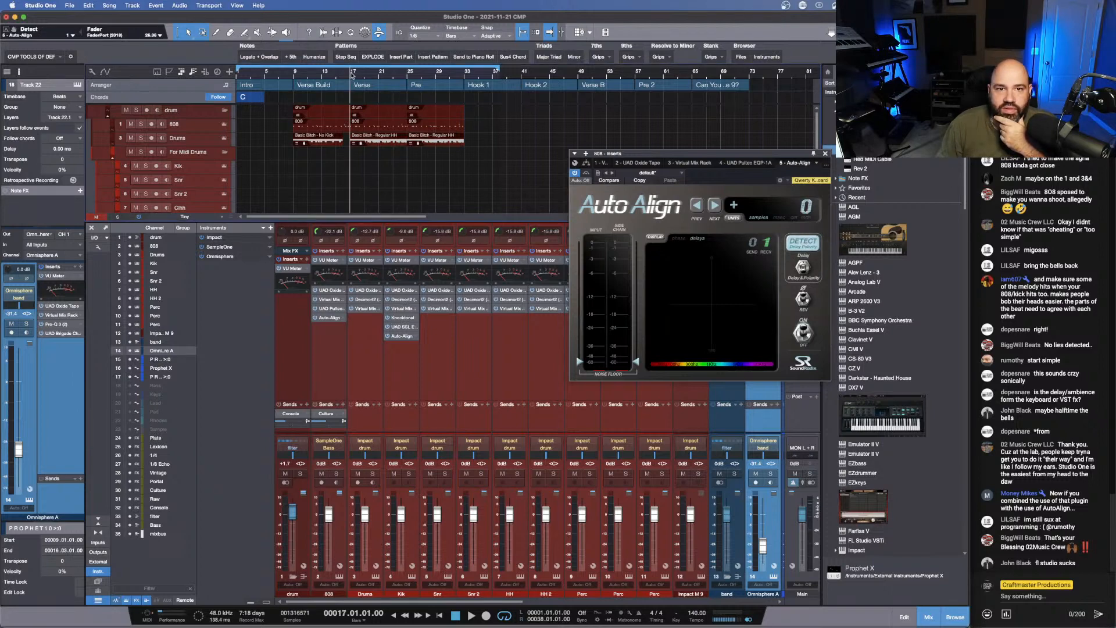
pyautogui.moveTo(351, 68); pyautogui.dragTo(462, 71)
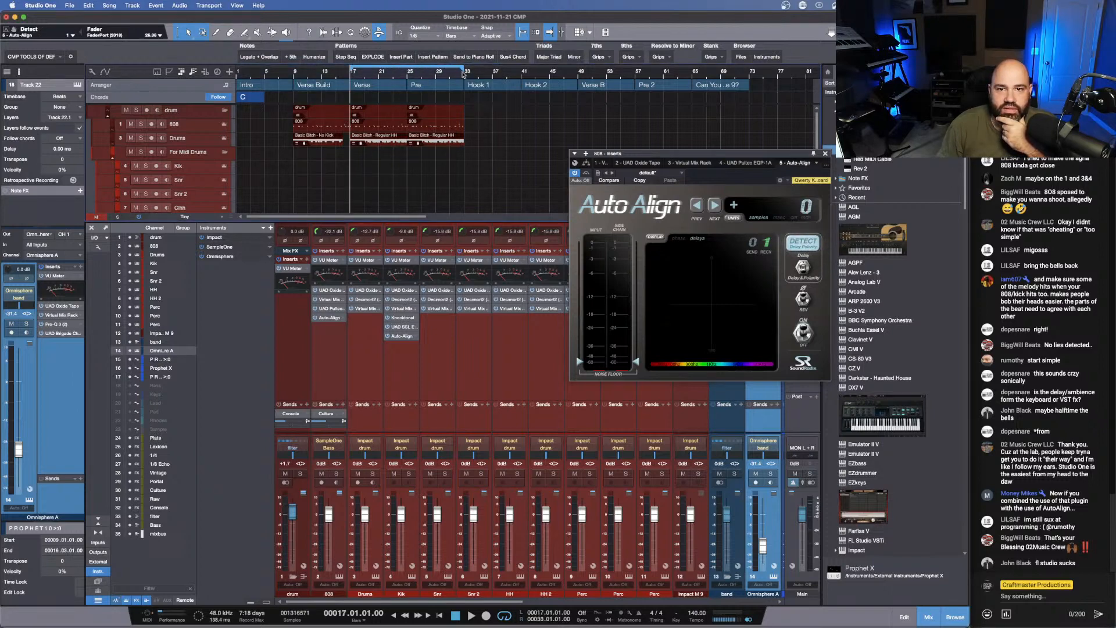
pyautogui.press('space')
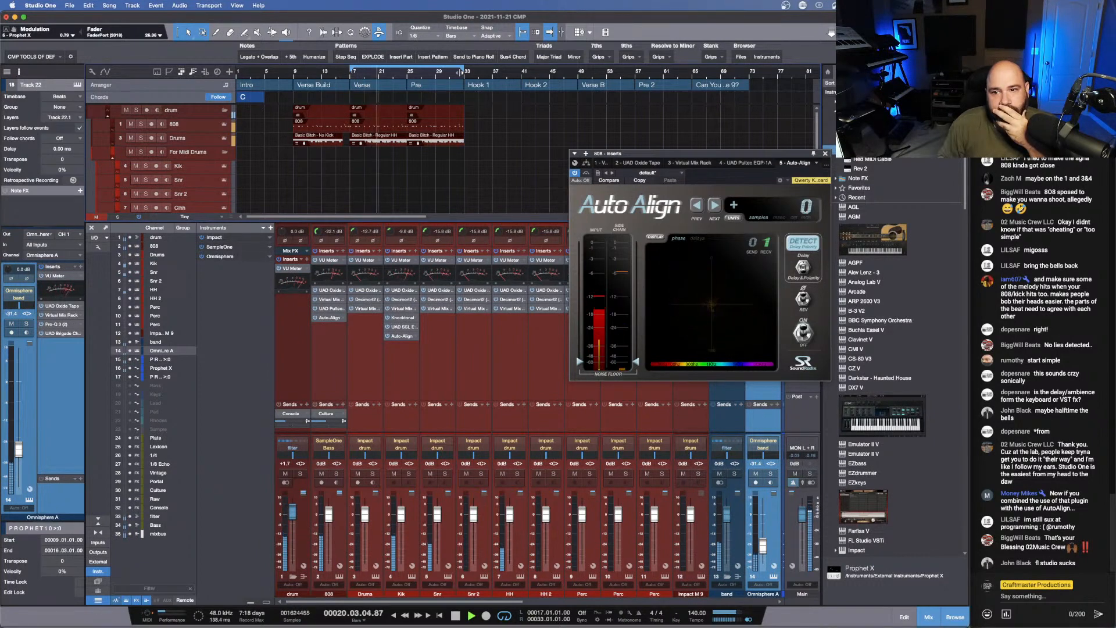
pyautogui.click(816, 248)
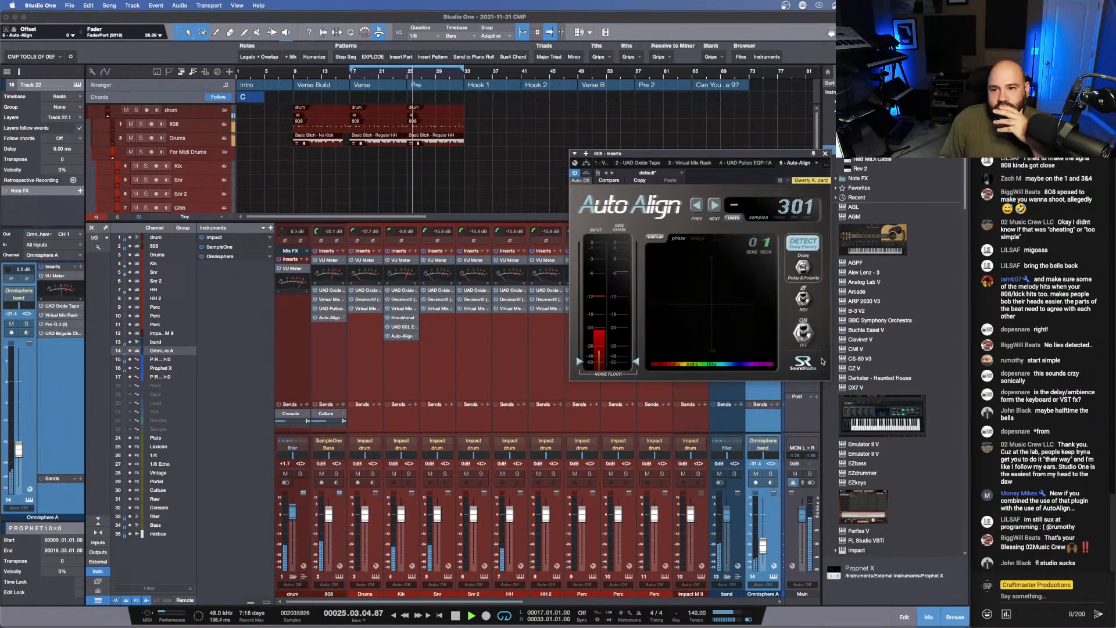
# - Compare the 808 with Auto-Align bypassed and re-enabled, then stop playback
pyautogui.click(805, 335)
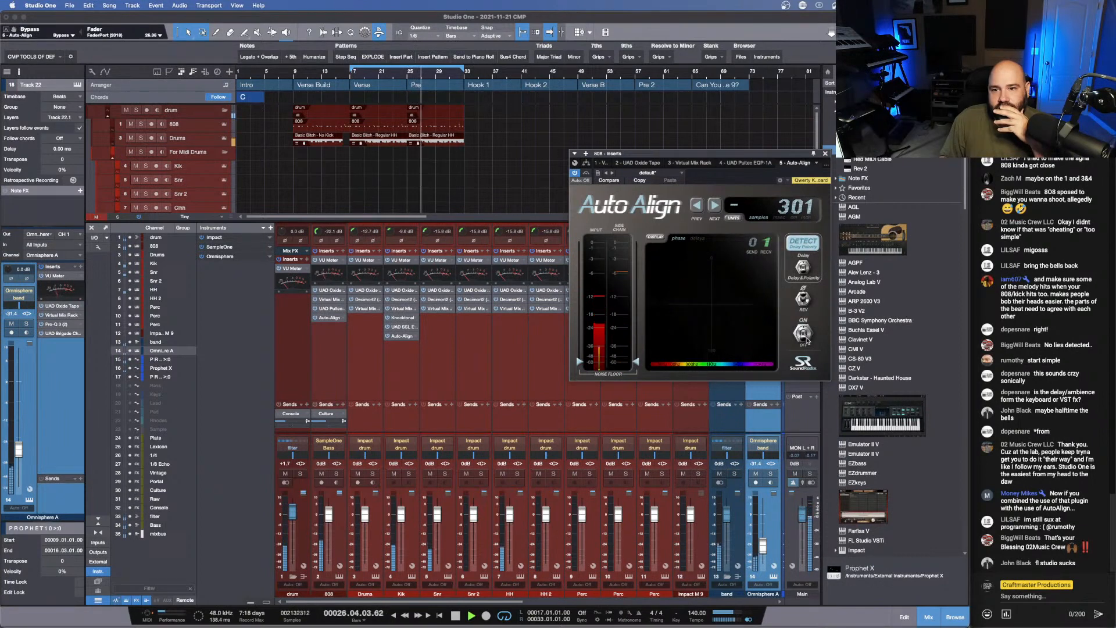
pyautogui.click(805, 337)
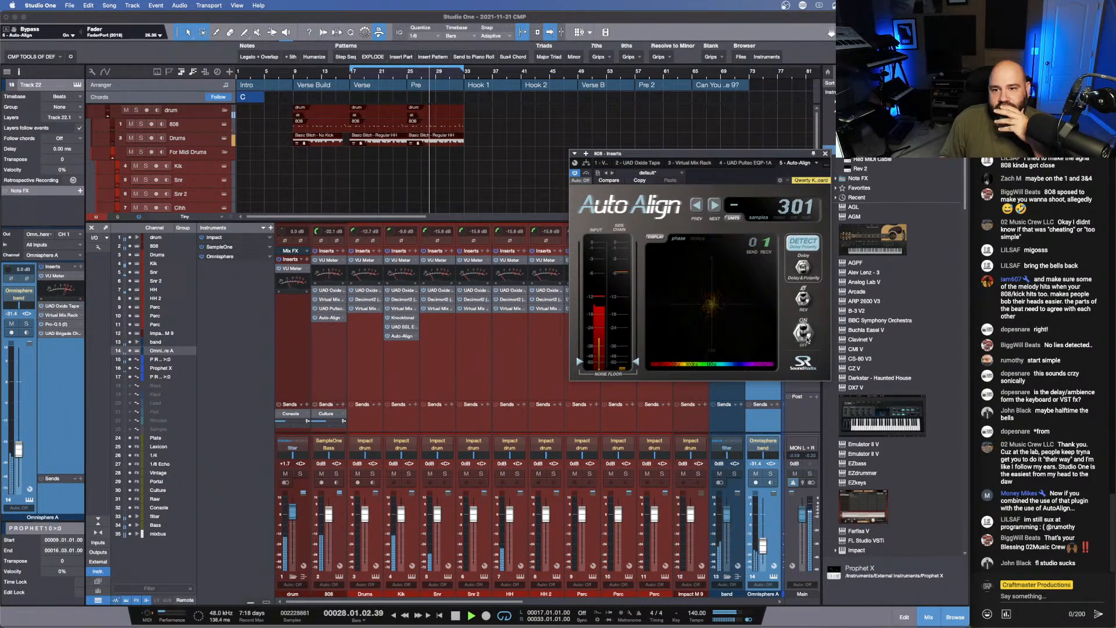
pyautogui.press('space')
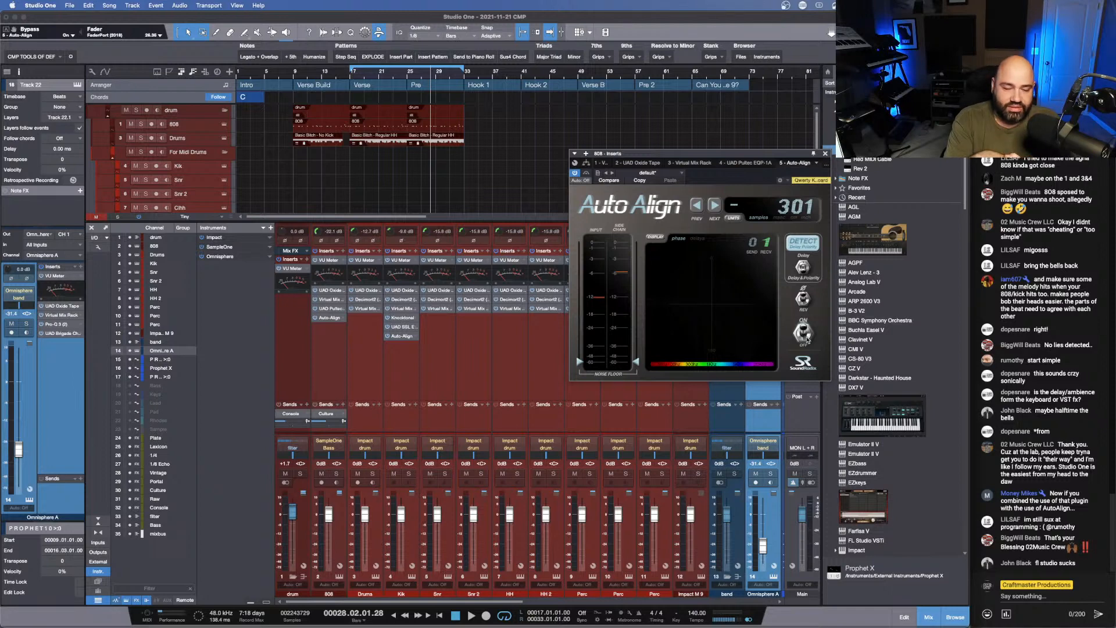
# - Close Auto-Align, audition the loop from bar 17, and enlarge the arrangement area to show the band tracks
pyautogui.click(825, 153)
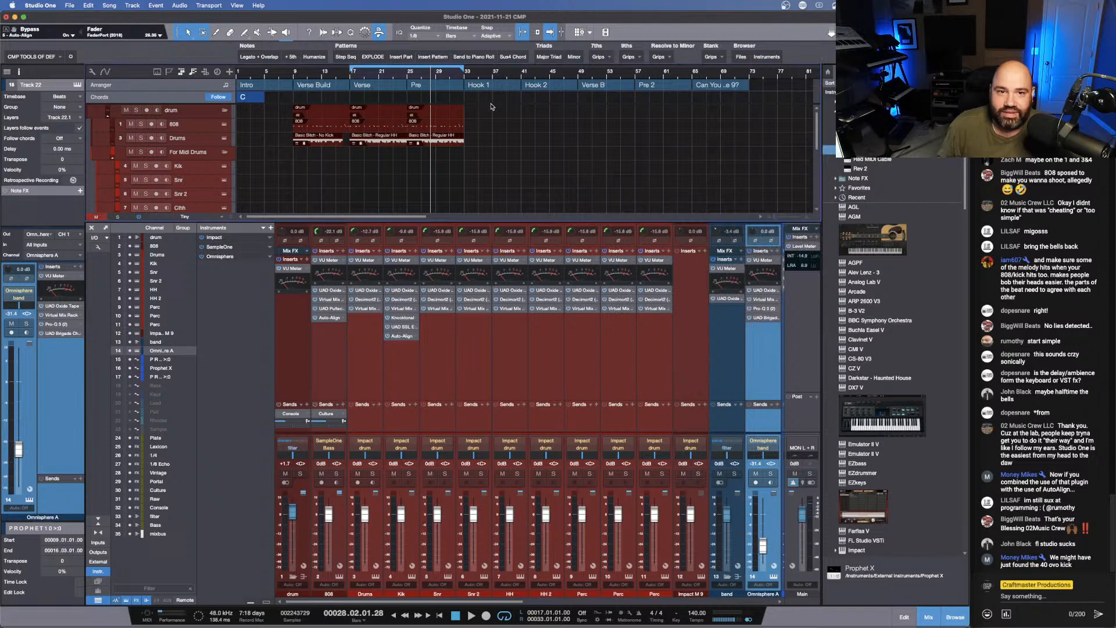
pyautogui.click(351, 76)
pyautogui.press('space')
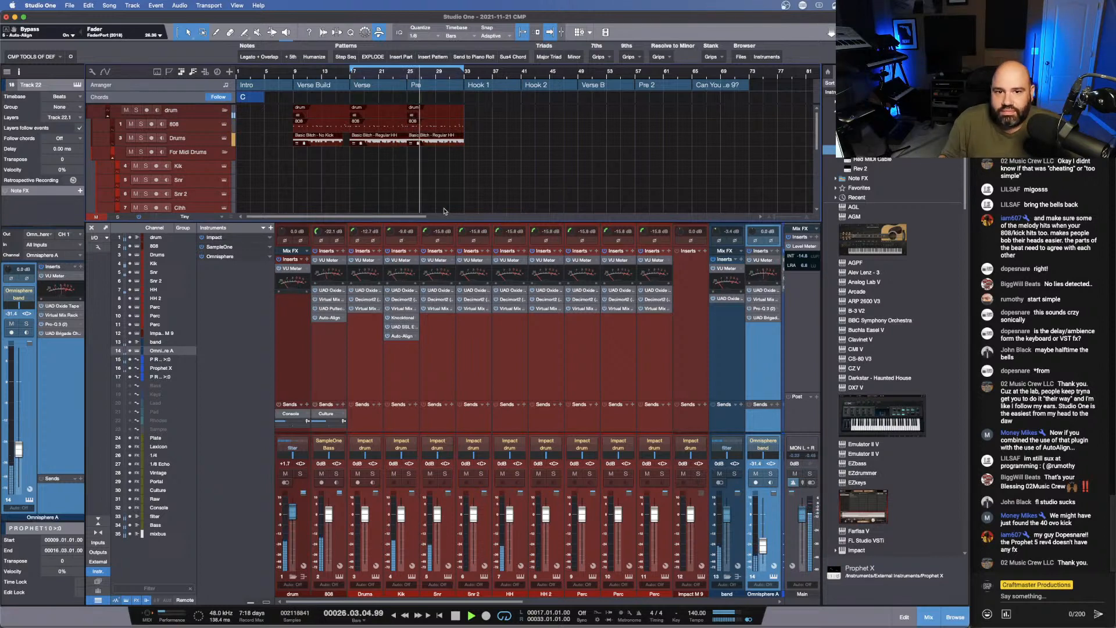
pyautogui.moveTo(446, 222); pyautogui.dragTo(465, 415)
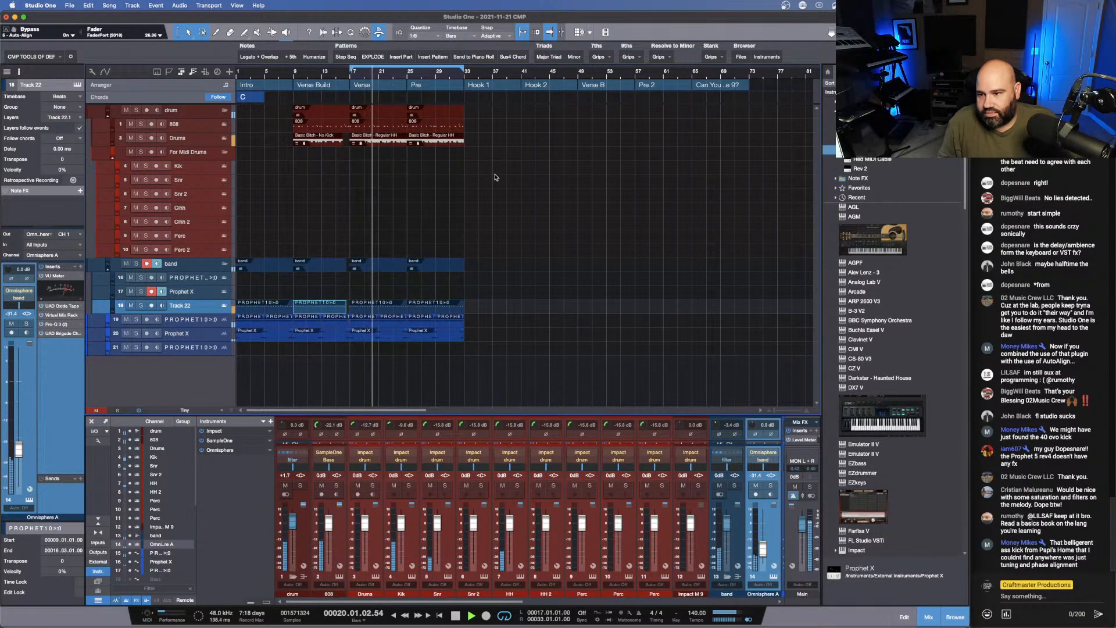
pyautogui.press('space')
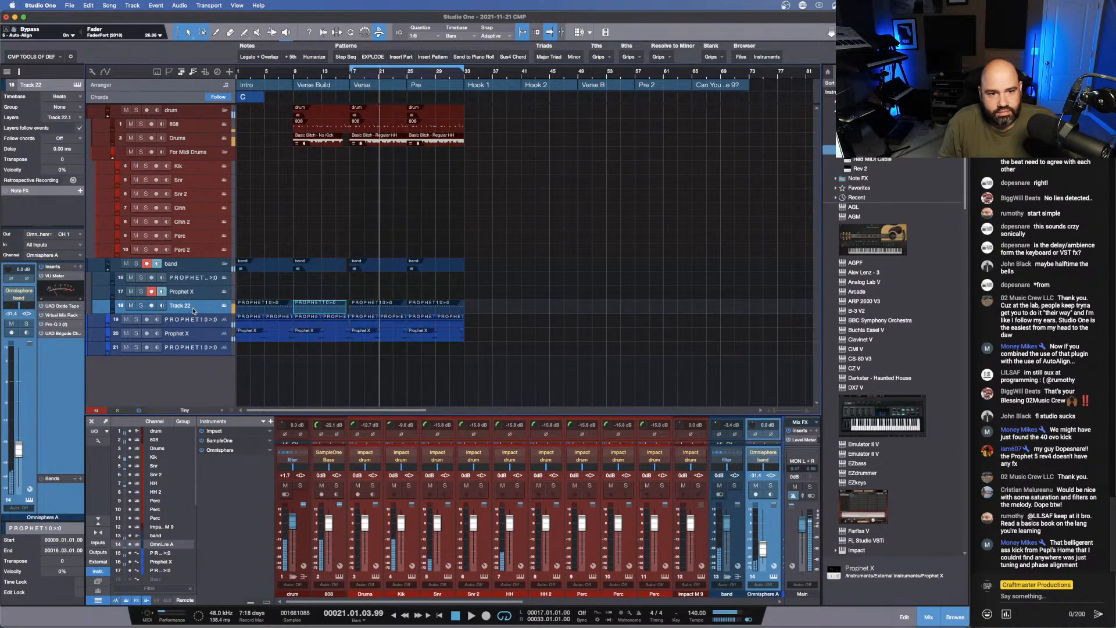
# - Open the insert effect list for the PROPHET10 audio track directly below Track 22
pyautogui.click(191, 324)
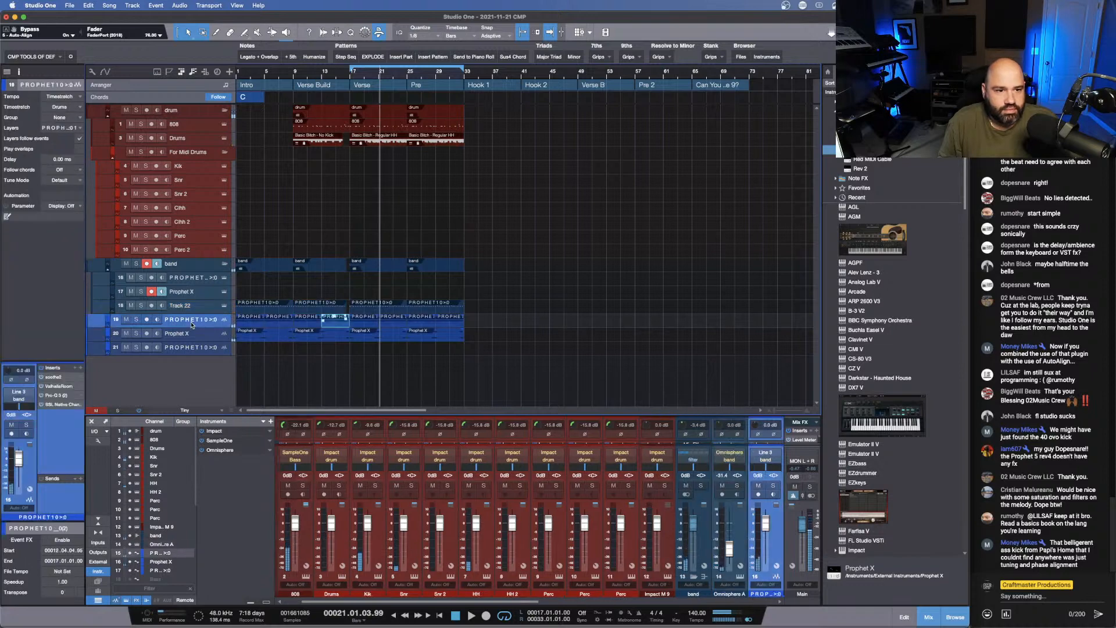
pyautogui.click(82, 369)
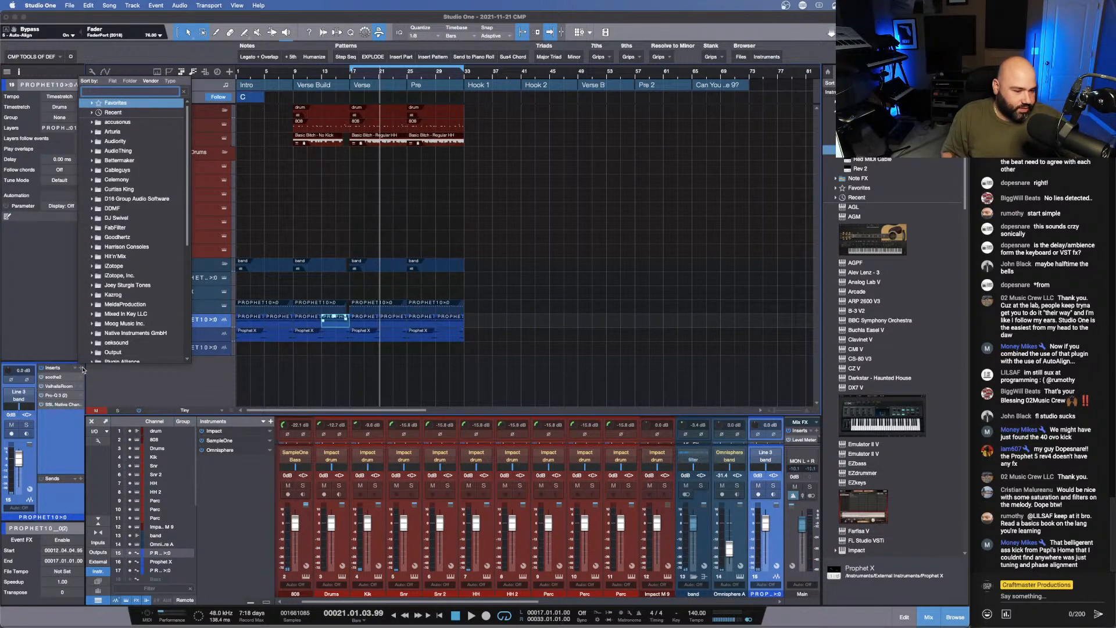
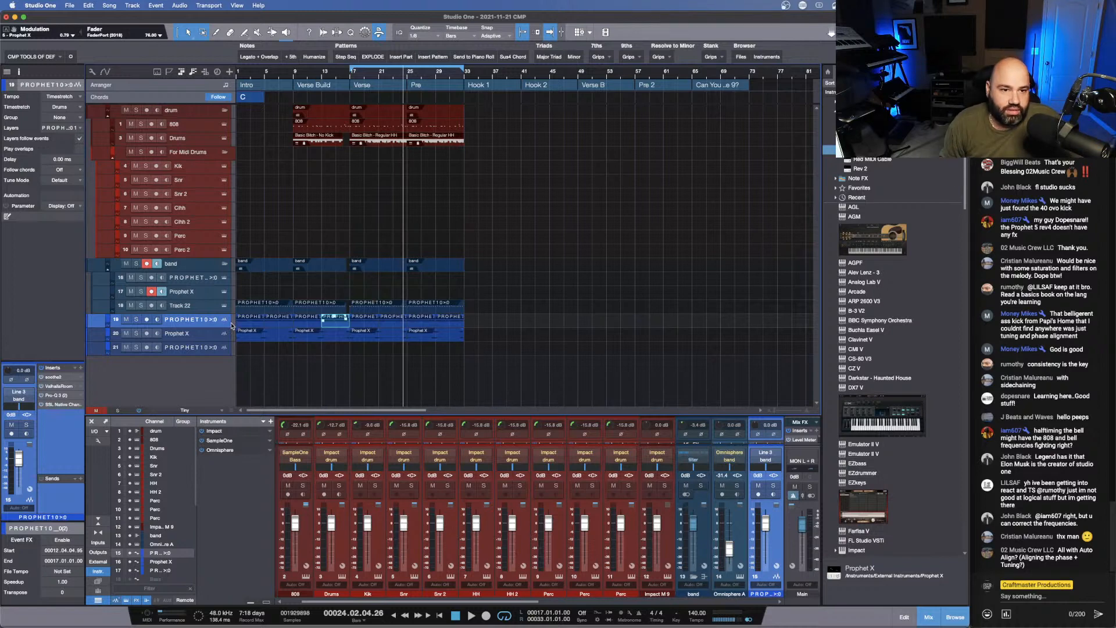
# - Try the HalfTime effect on the PROPHET10 track directly below Track 22 and audition the loop with it
pyautogui.click(80, 368)
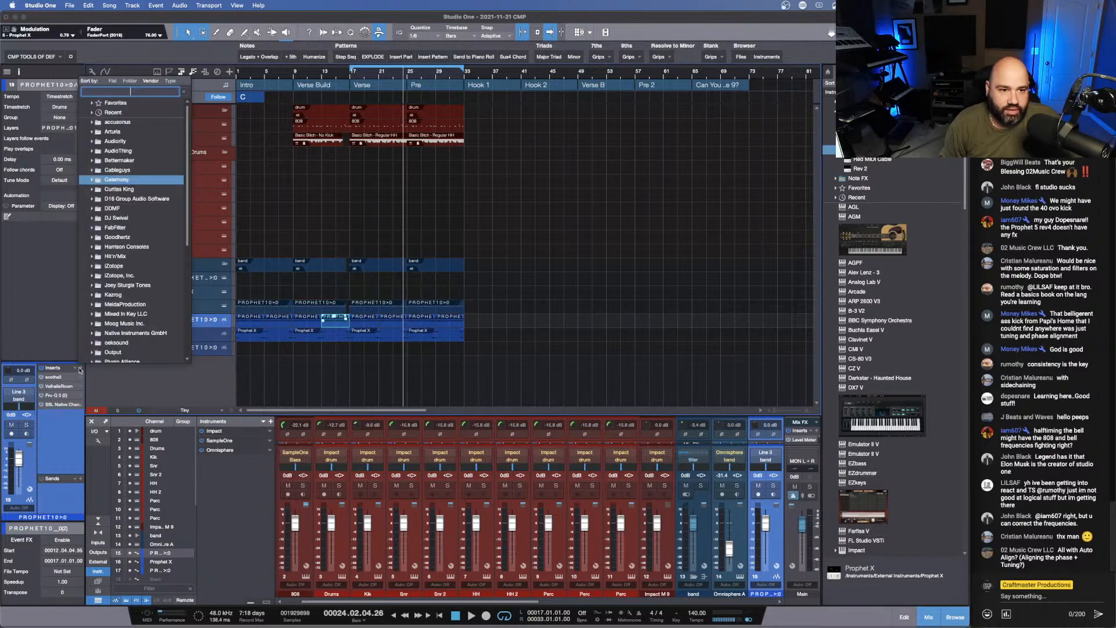
pyautogui.write('half')
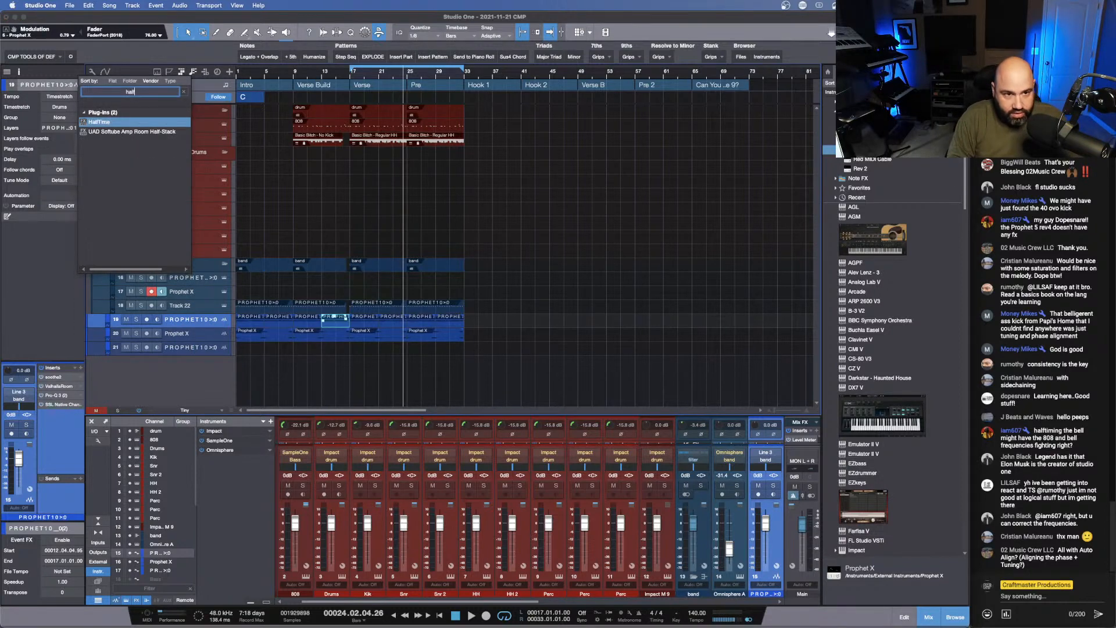
pyautogui.press('Return')
pyautogui.press('space')
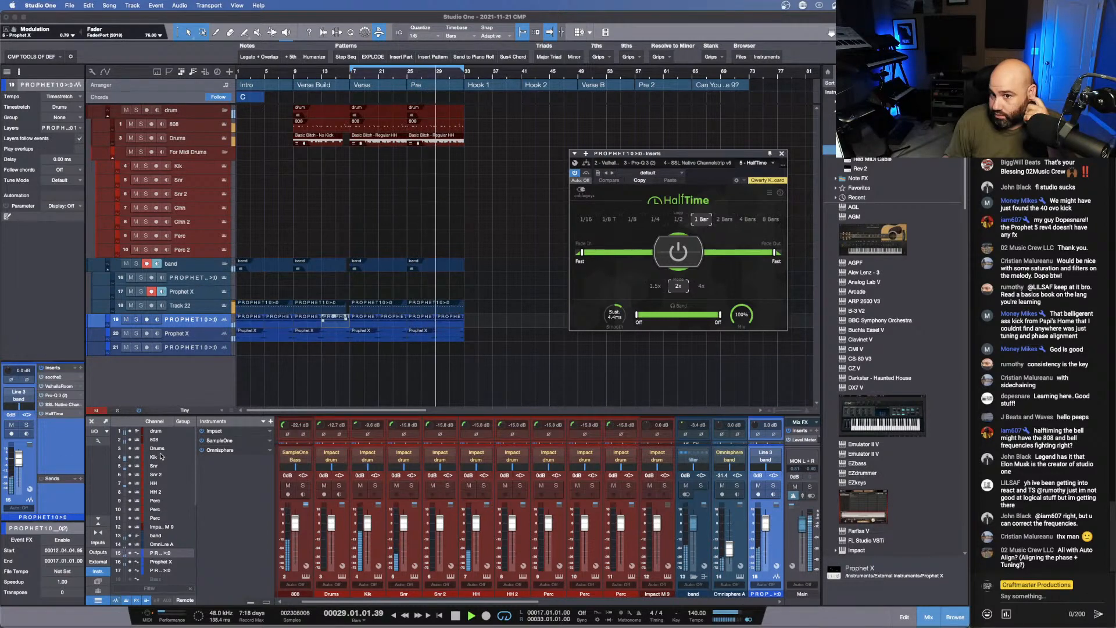
pyautogui.press('space')
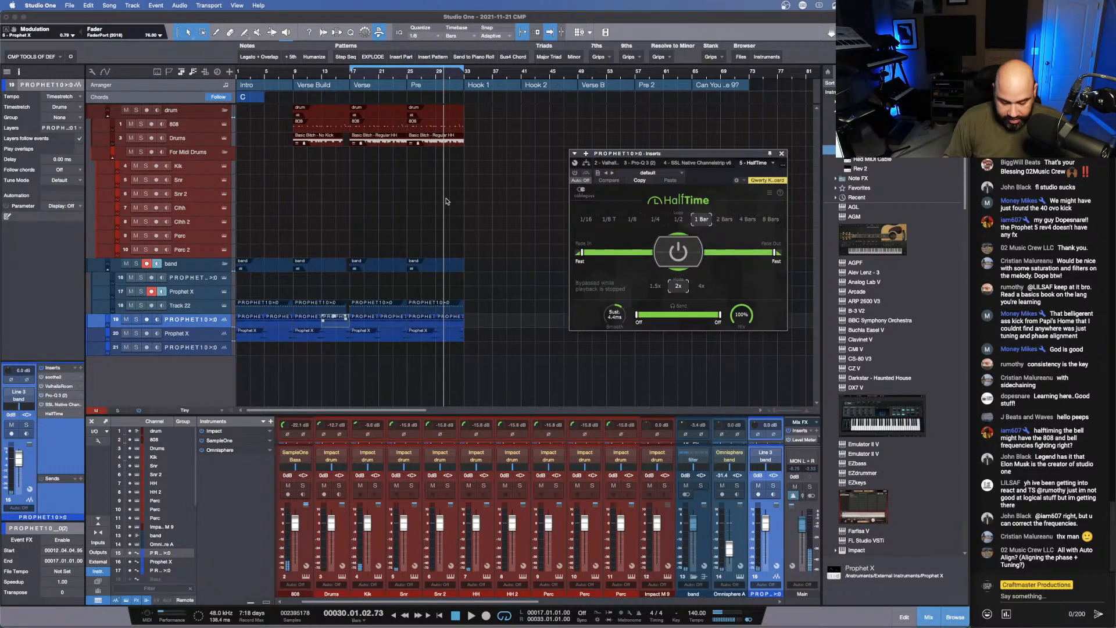
pyautogui.press('space')
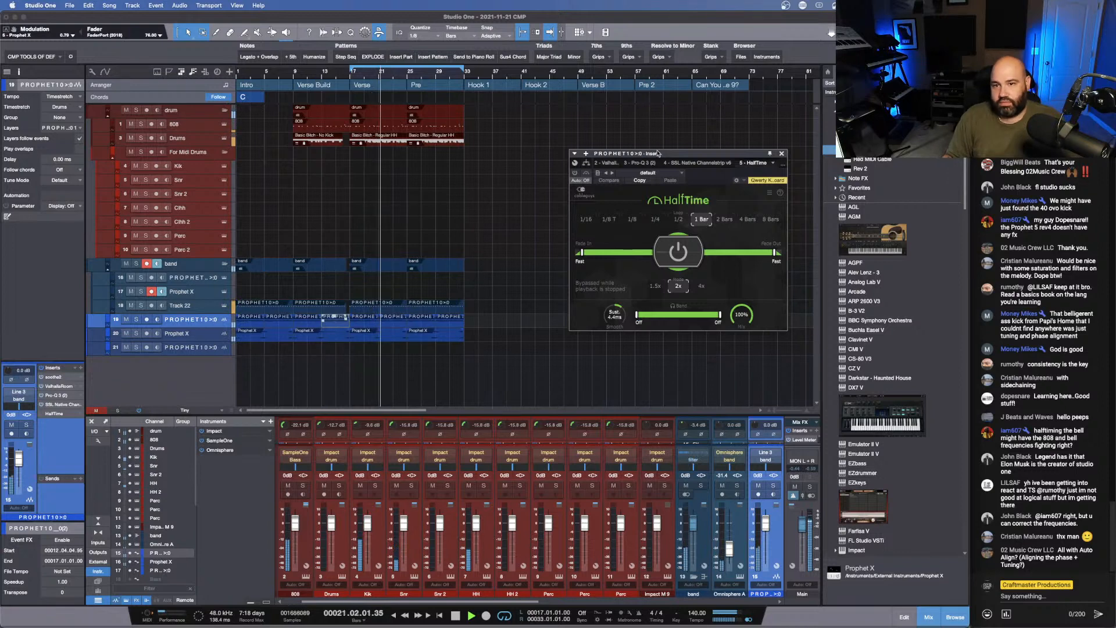
pyautogui.press('space')
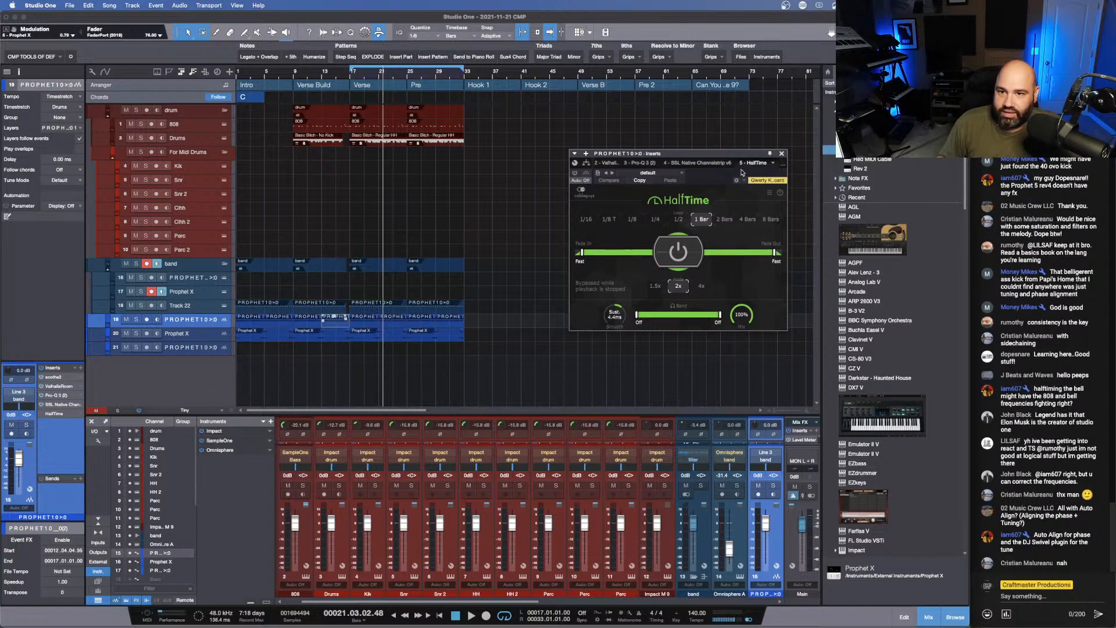
# - Close HalfTime and remove it from the PROPHET10 track's inserts
pyautogui.moveTo(741, 172); pyautogui.dragTo(715, 186)
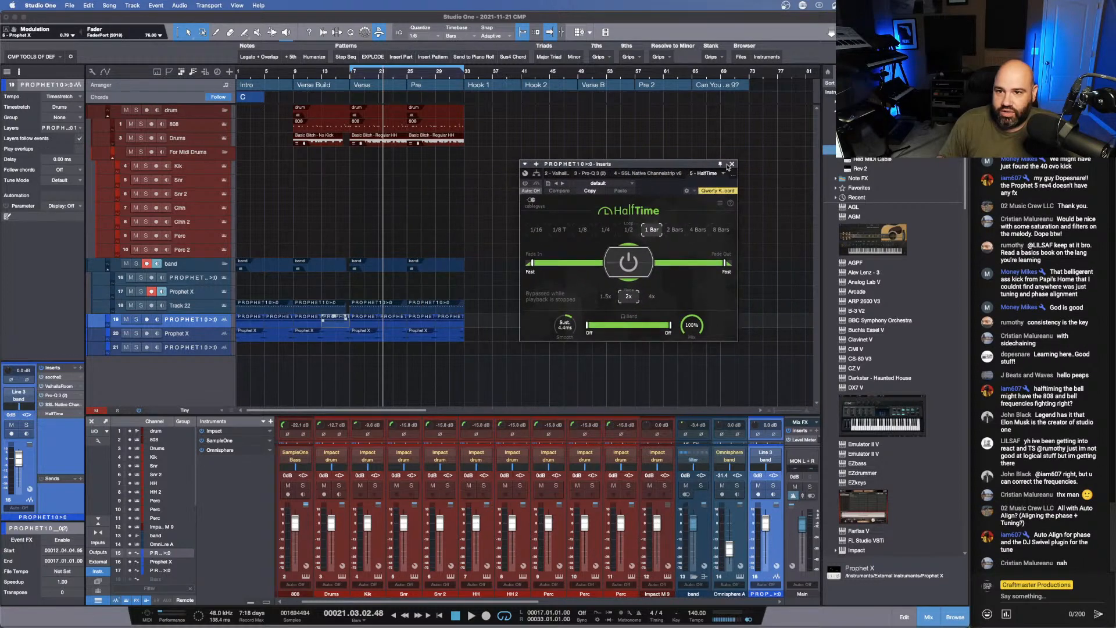
pyautogui.click(732, 165)
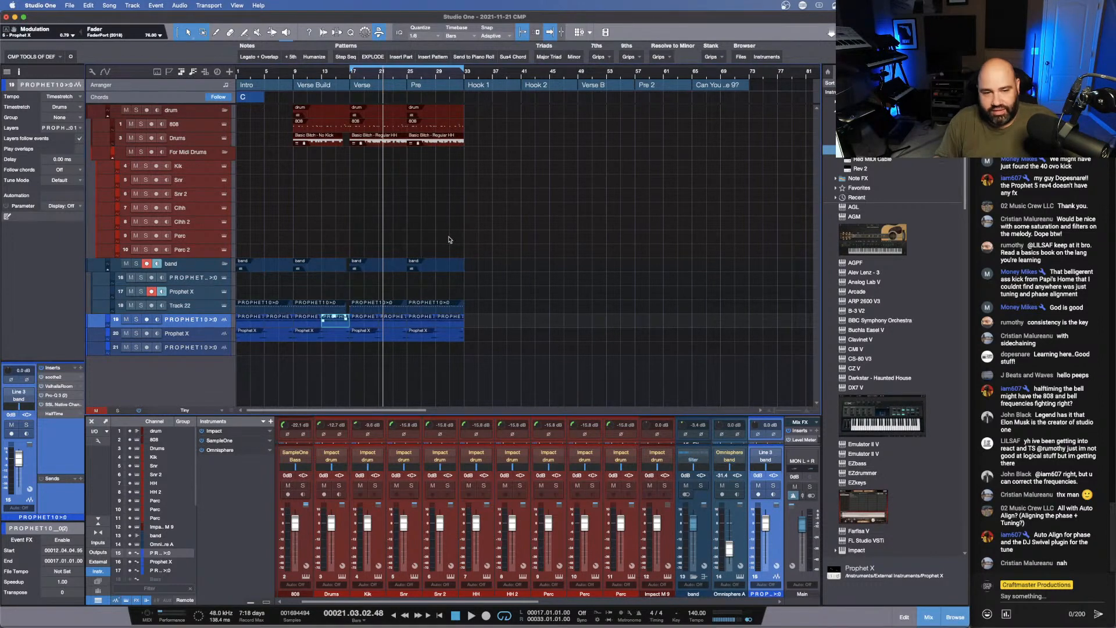
pyautogui.rightClick(61, 414)
pyautogui.click(56, 496)
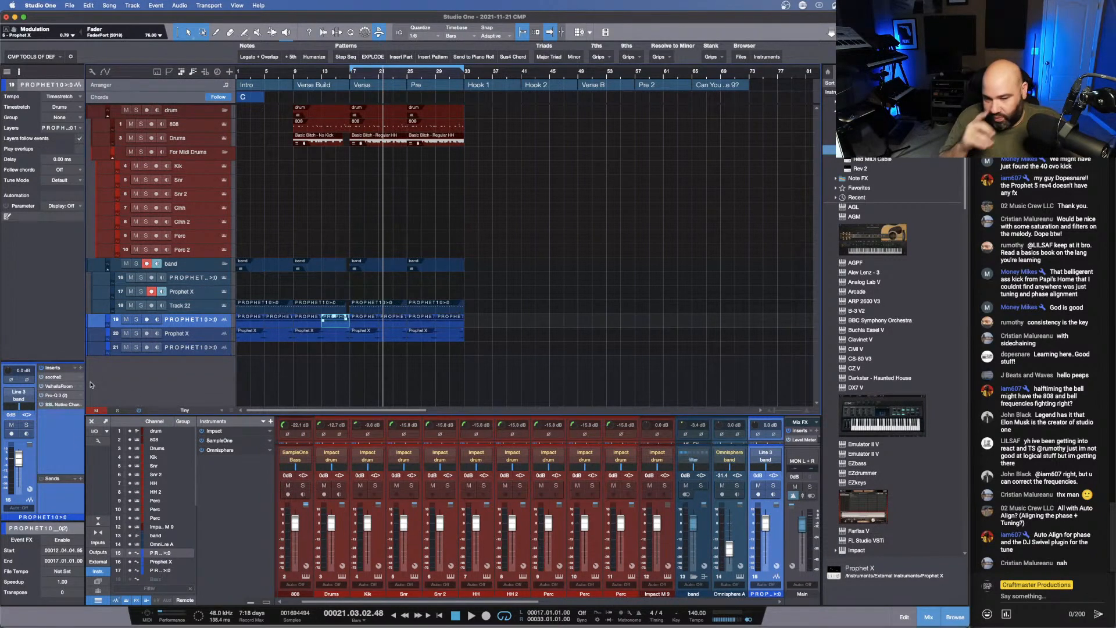
# - Briefly play the Verse from bar 17 and add Pipeline Stereo as the last insert on the PROPHET10 track
pyautogui.click(352, 76)
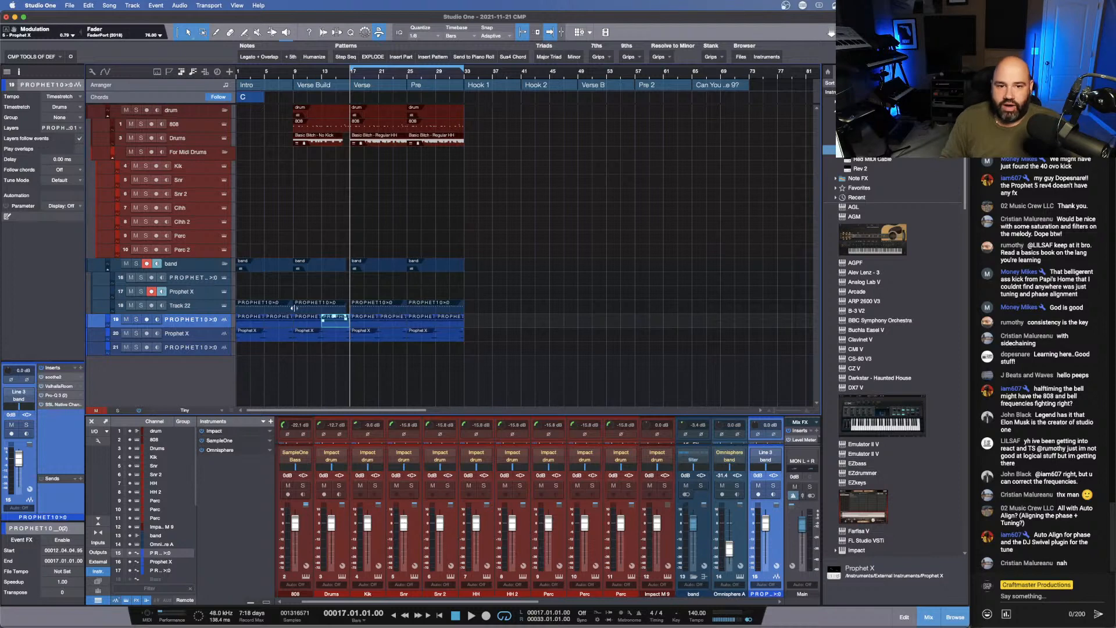
pyautogui.press('space')
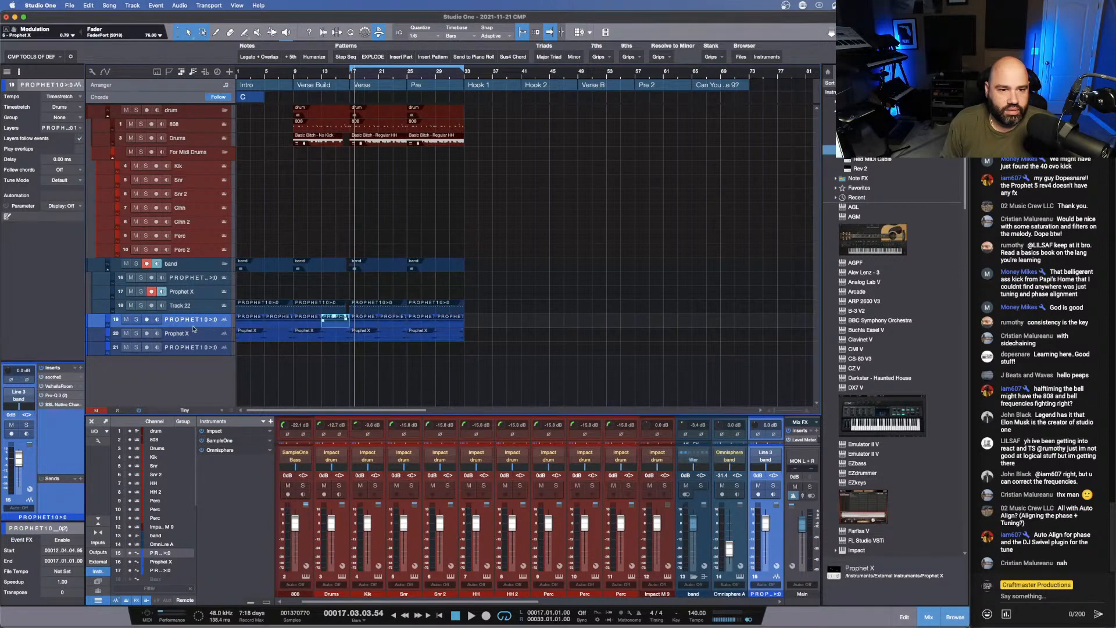
pyautogui.click(81, 368)
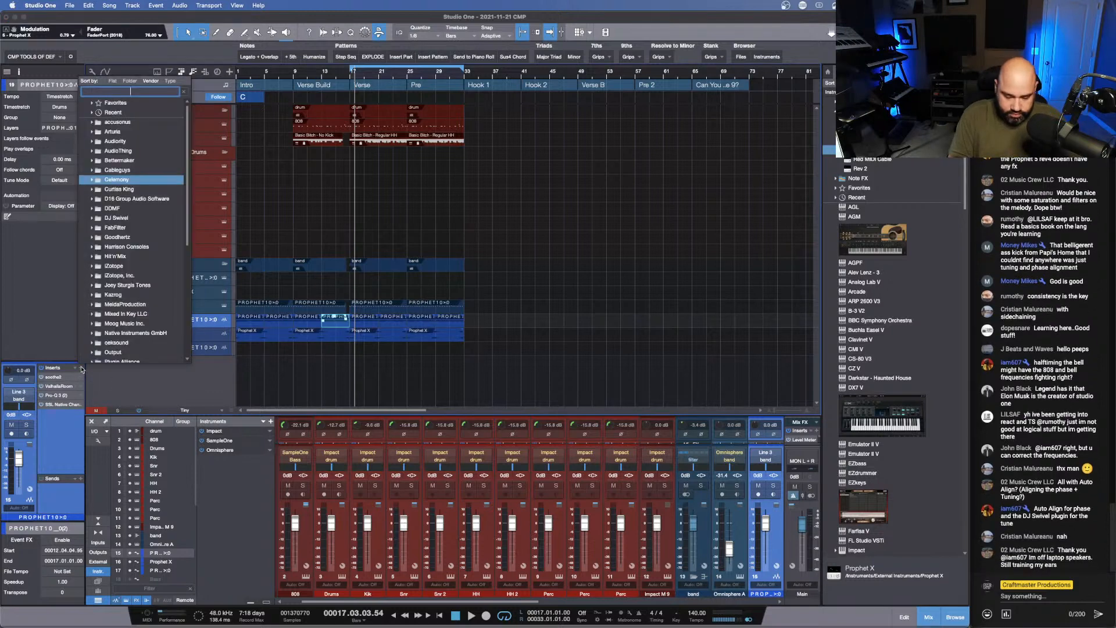
pyautogui.write('pip')
pyautogui.press('Down')
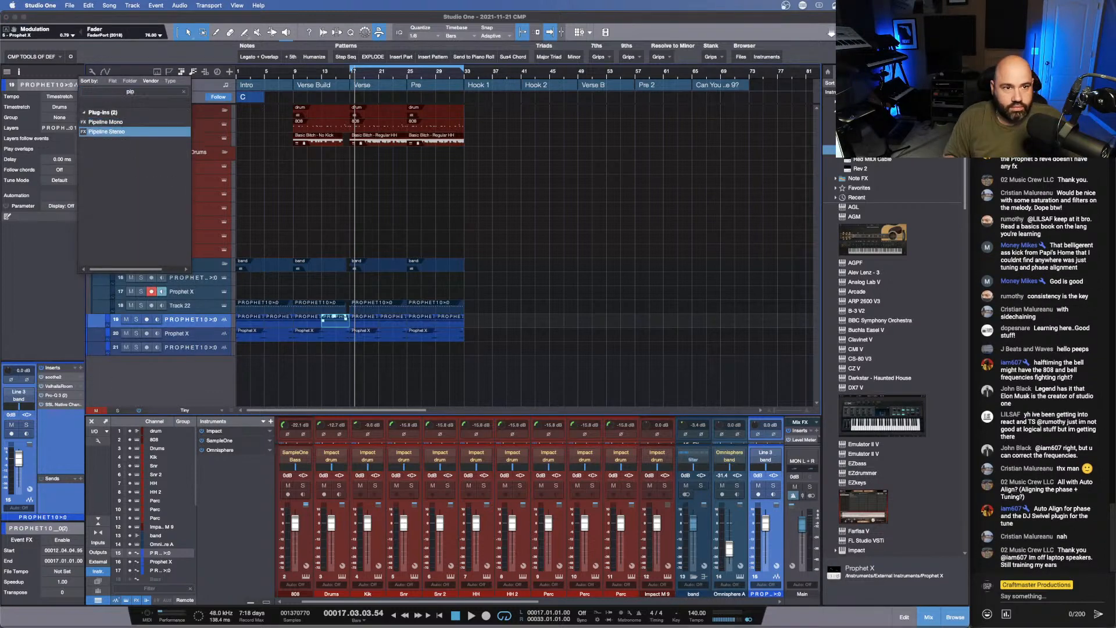
pyautogui.press('Return')
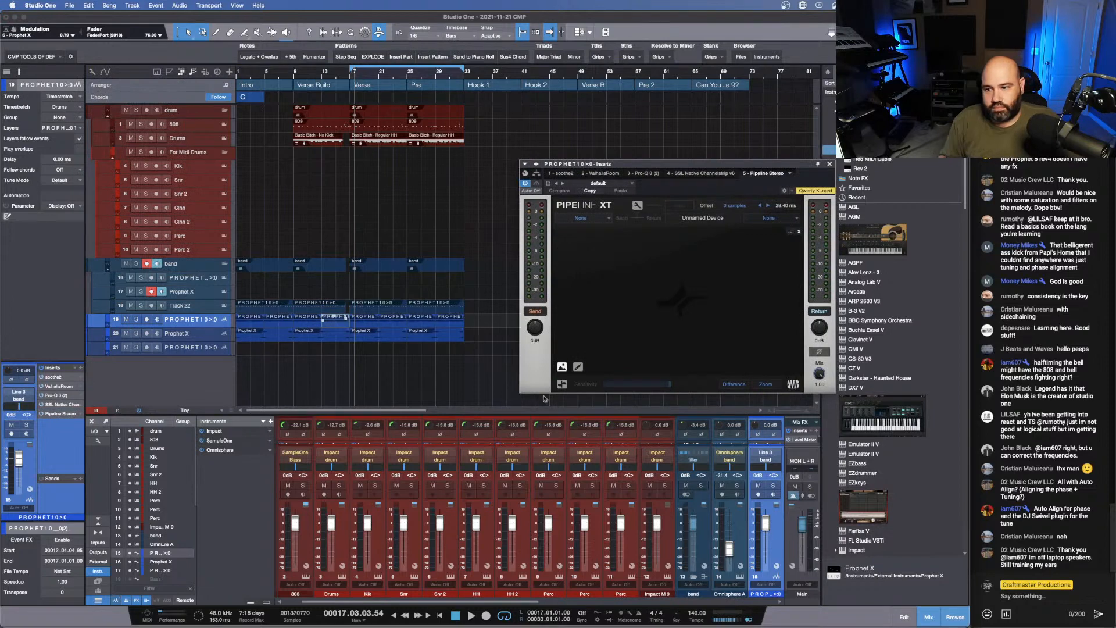
# - Set Pipeline's send output to HW SEND and its return input to Line 3-4
pyautogui.click(608, 219)
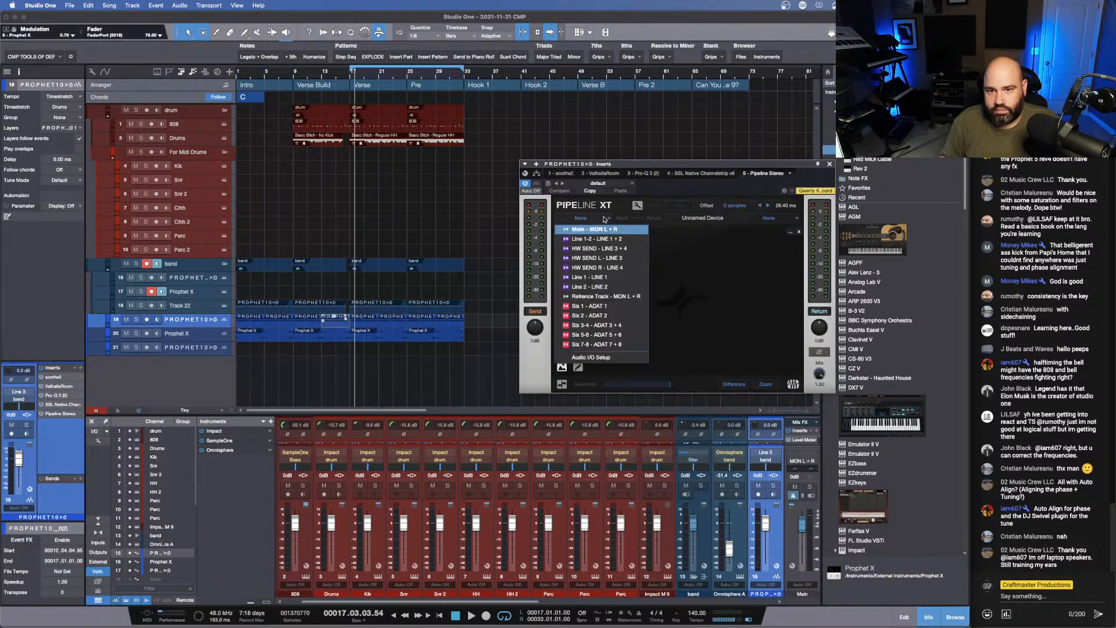
pyautogui.click(627, 258)
pyautogui.click(794, 220)
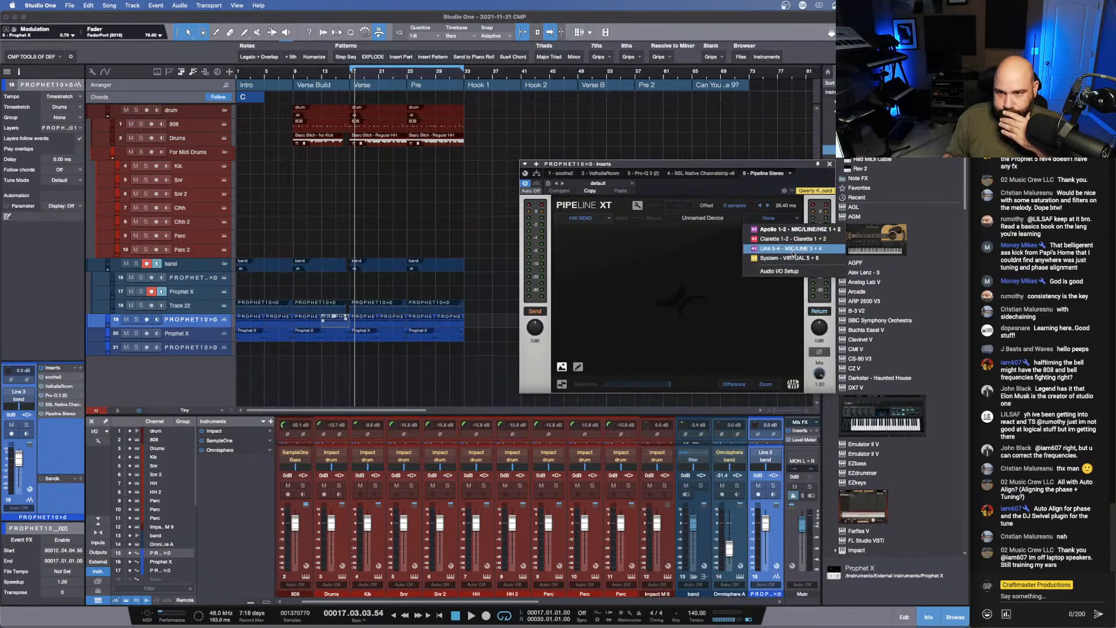
pyautogui.click(791, 248)
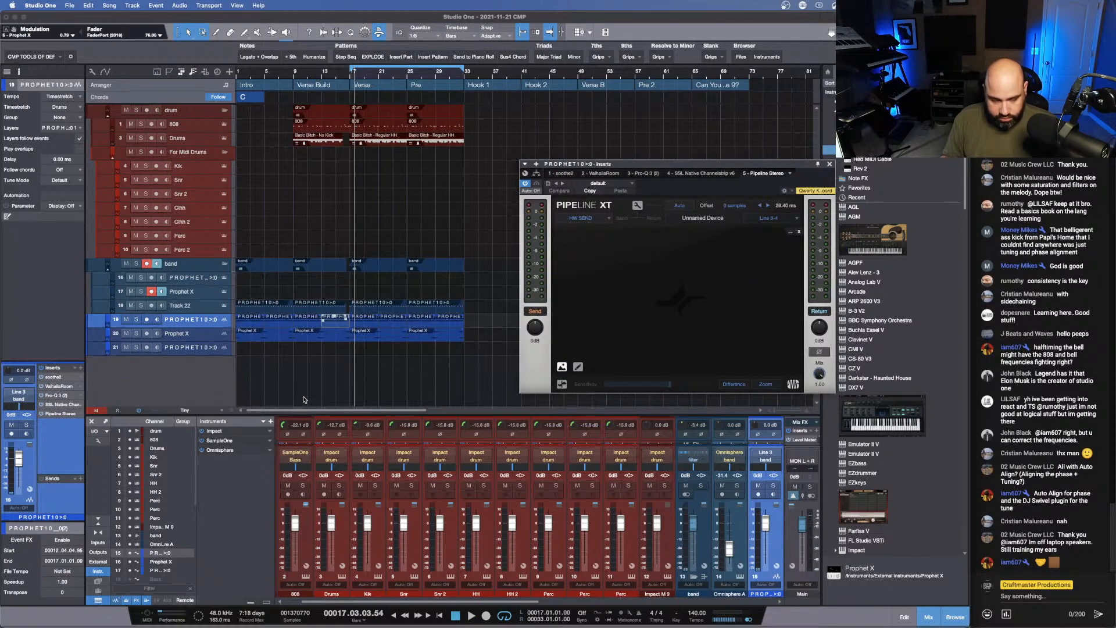
# - Audition the looped sections with the PROPHET10 track routed through the external hardware
pyautogui.press('space')
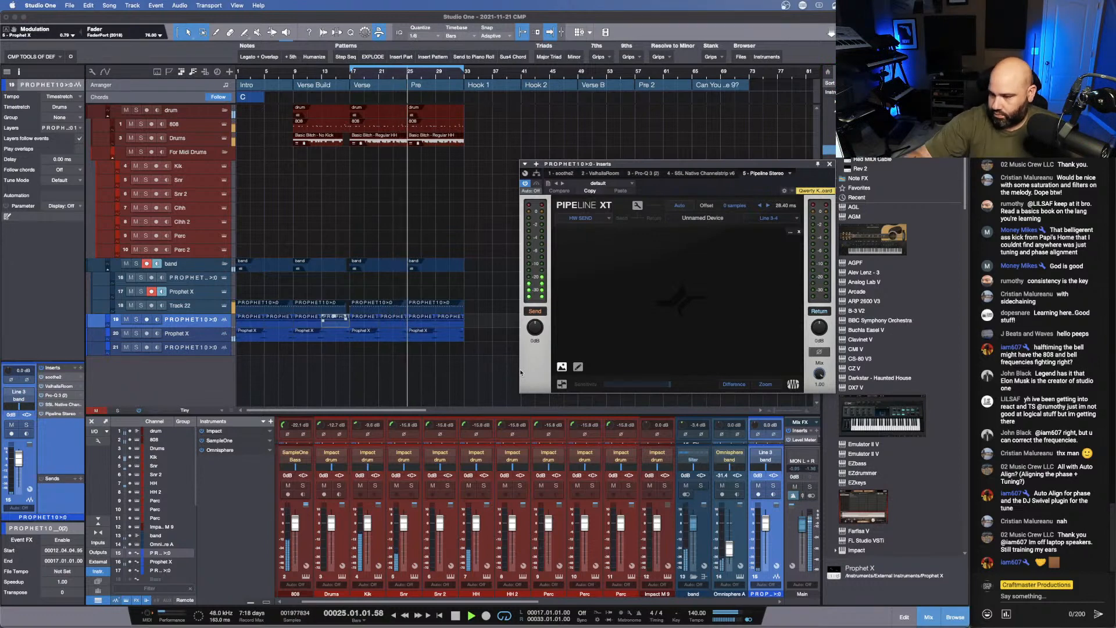
pyautogui.press('space')
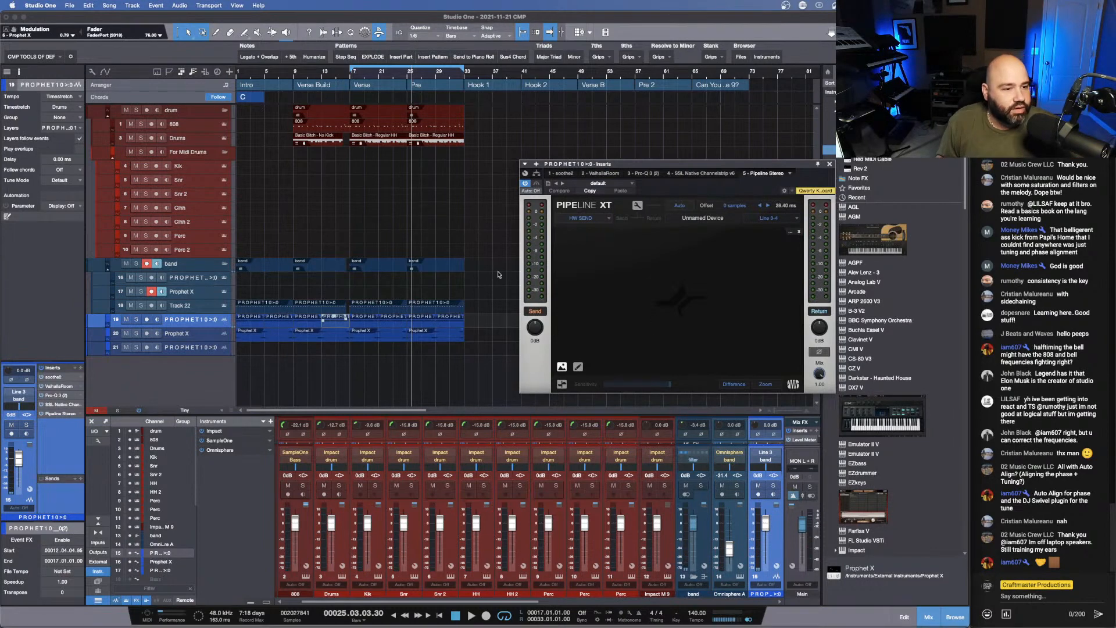
pyautogui.press('space')
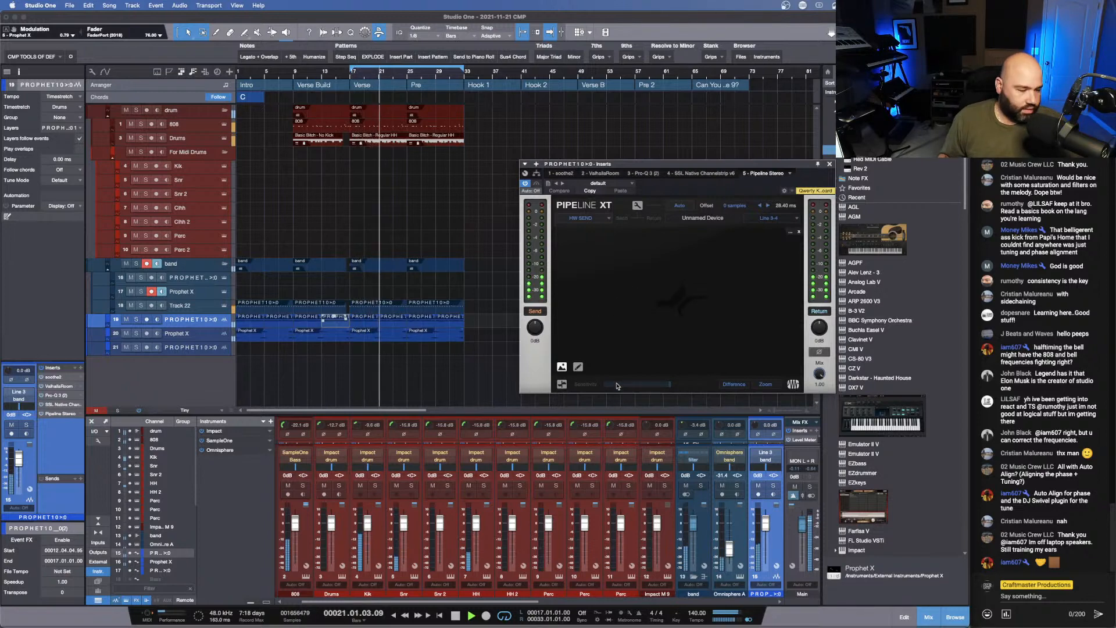
# - Set Pipeline's return level to +0.3 dB and its send level to about +4.8 dB during playback
pyautogui.press('Escape')
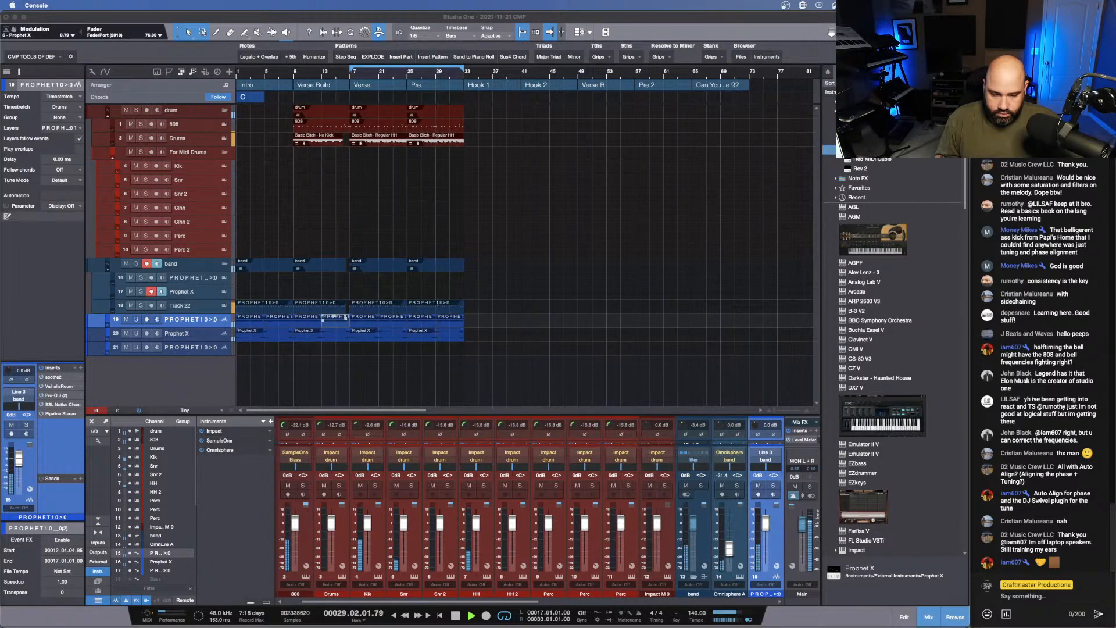
pyautogui.click(199, 324)
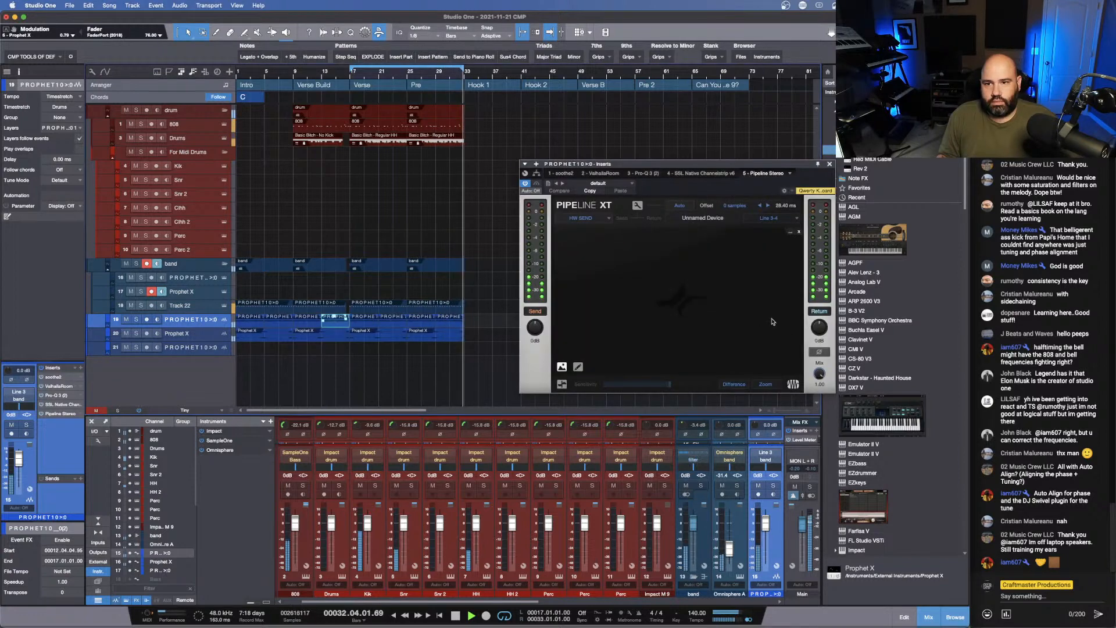
pyautogui.moveTo(820, 329)
pyautogui.mouseDown()
pyautogui.moveTo(813, 414)
pyautogui.moveTo(807, 315)
pyautogui.mouseUp()
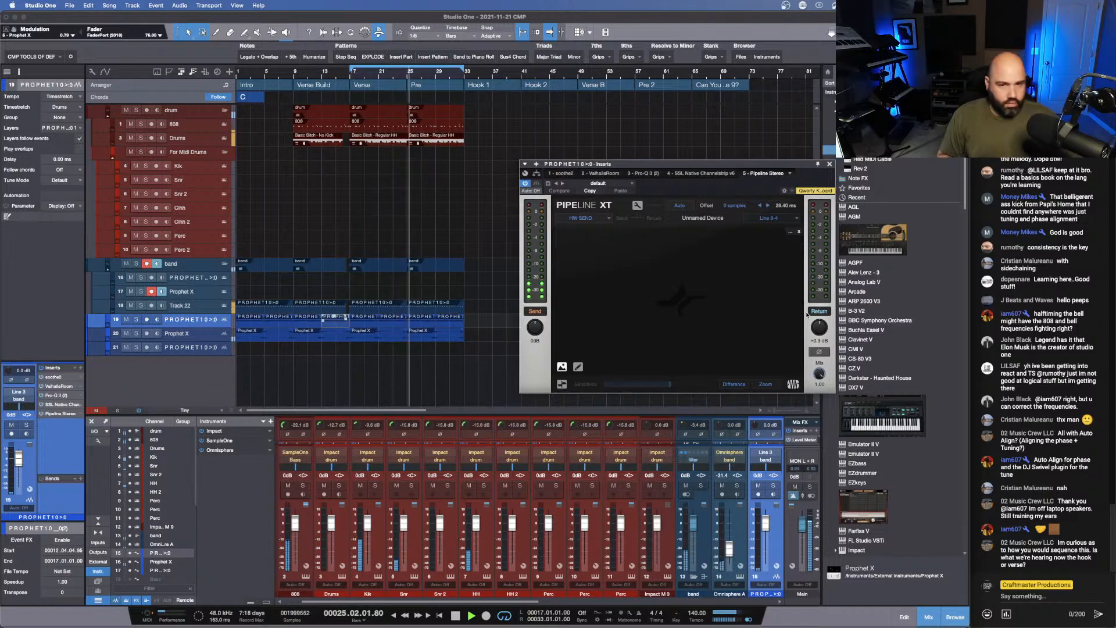
pyautogui.moveTo(536, 326); pyautogui.dragTo(536, 312)
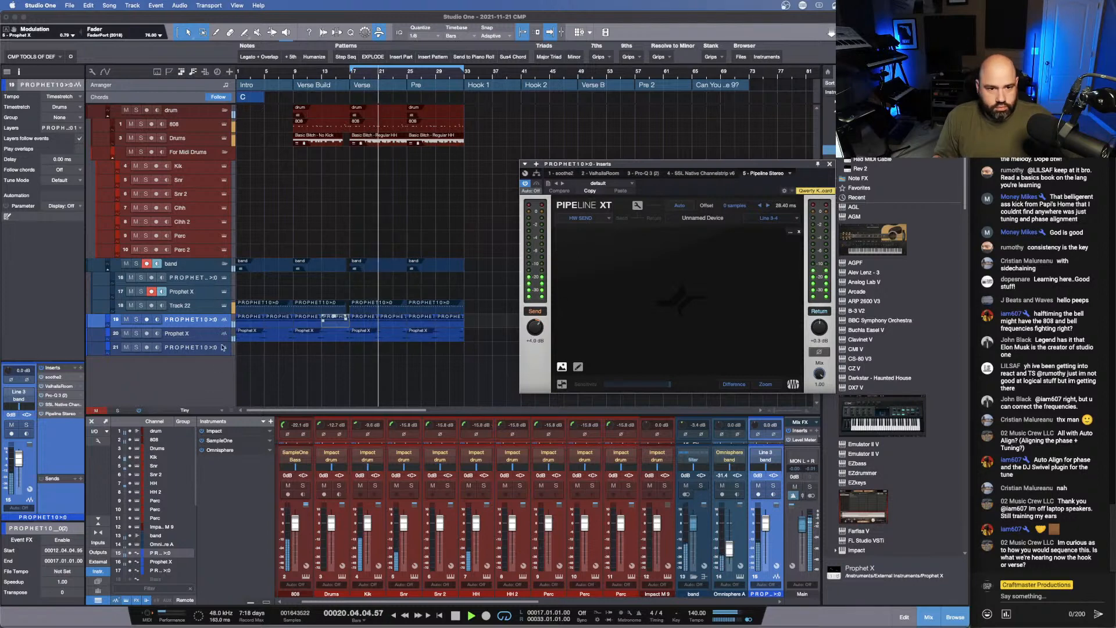
# - Solo the PROPHET10 track below Track 22 and merge all its events from Intro through Pre into one audio part
pyautogui.click(135, 320)
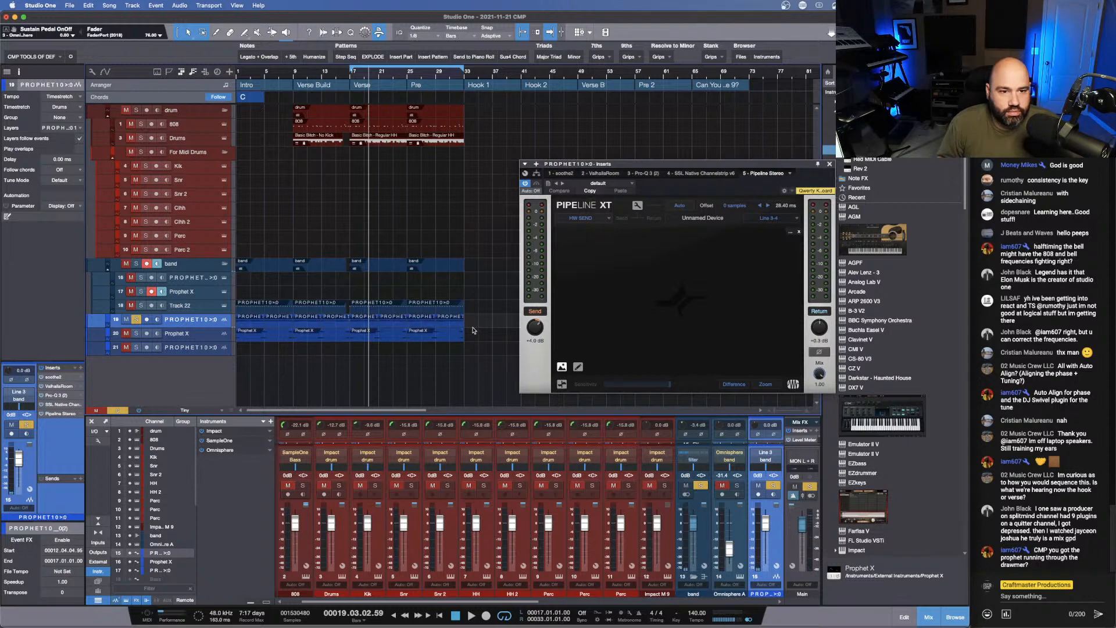
pyautogui.moveTo(472, 330); pyautogui.dragTo(242, 325)
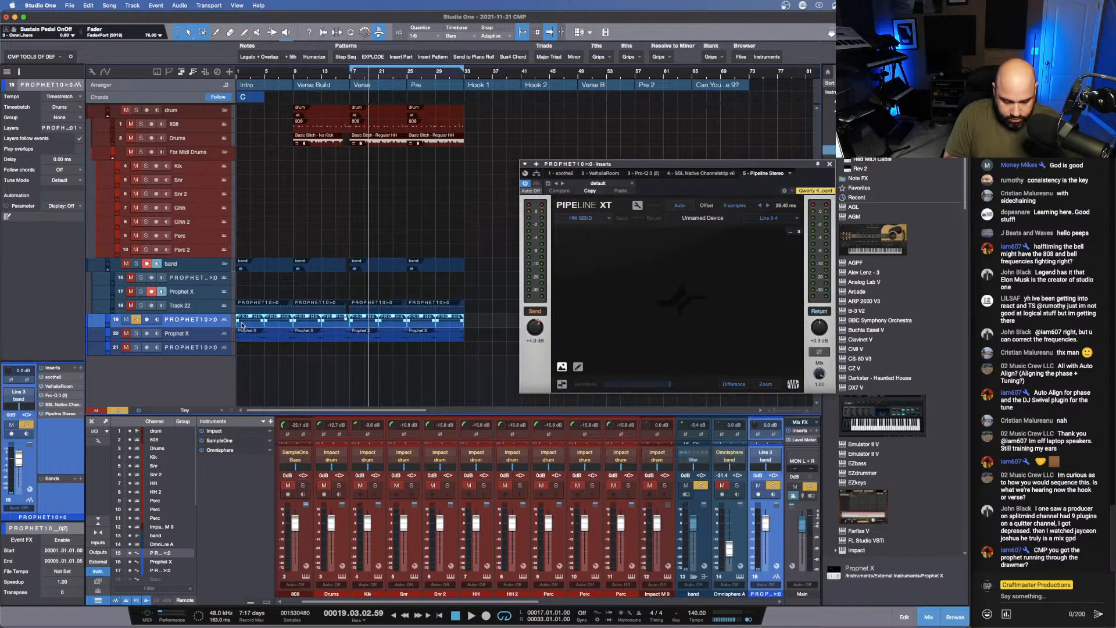
pyautogui.press('g')
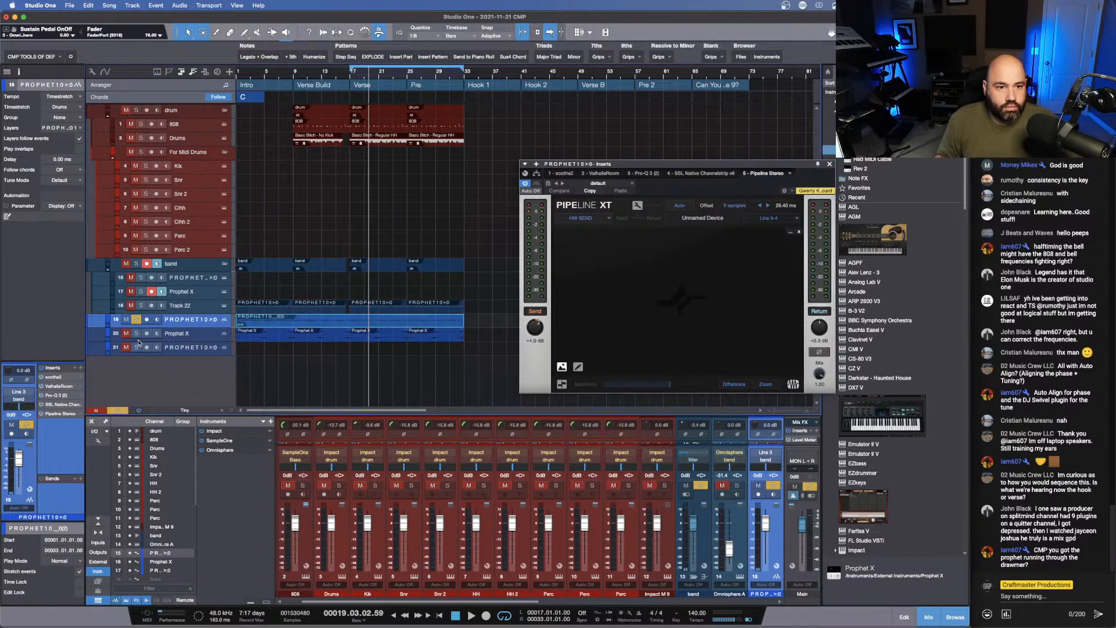
# - Arm the last PROPHET10 track for recording with Line 3-4 as its input, and unsolo the source track
pyautogui.click(147, 347)
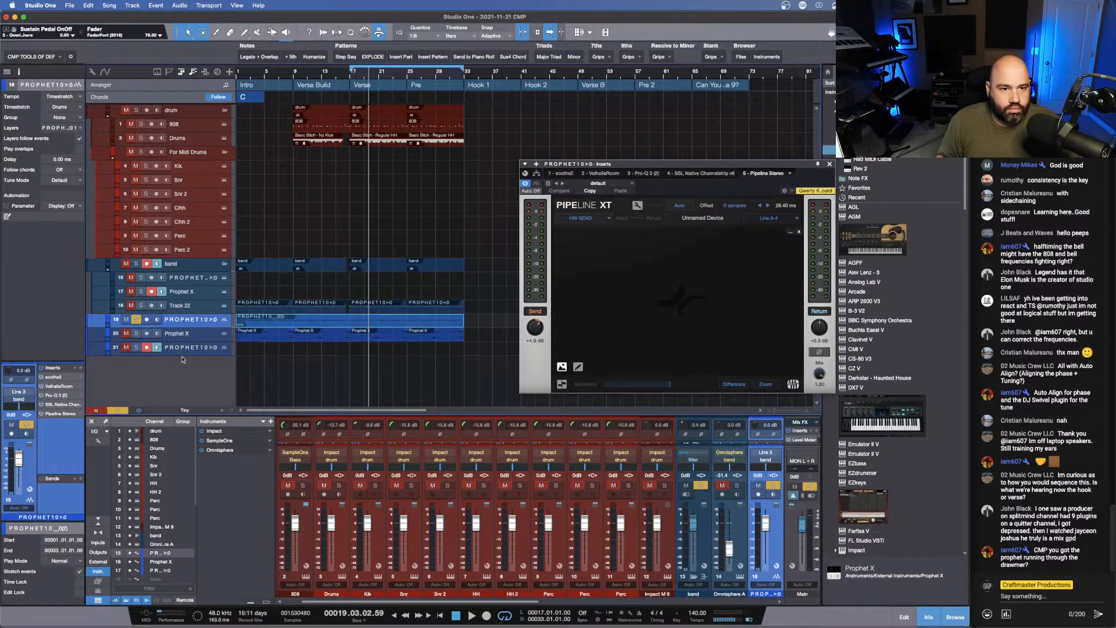
pyautogui.moveTo(182, 354); pyautogui.dragTo(182, 380)
pyautogui.click(172, 363)
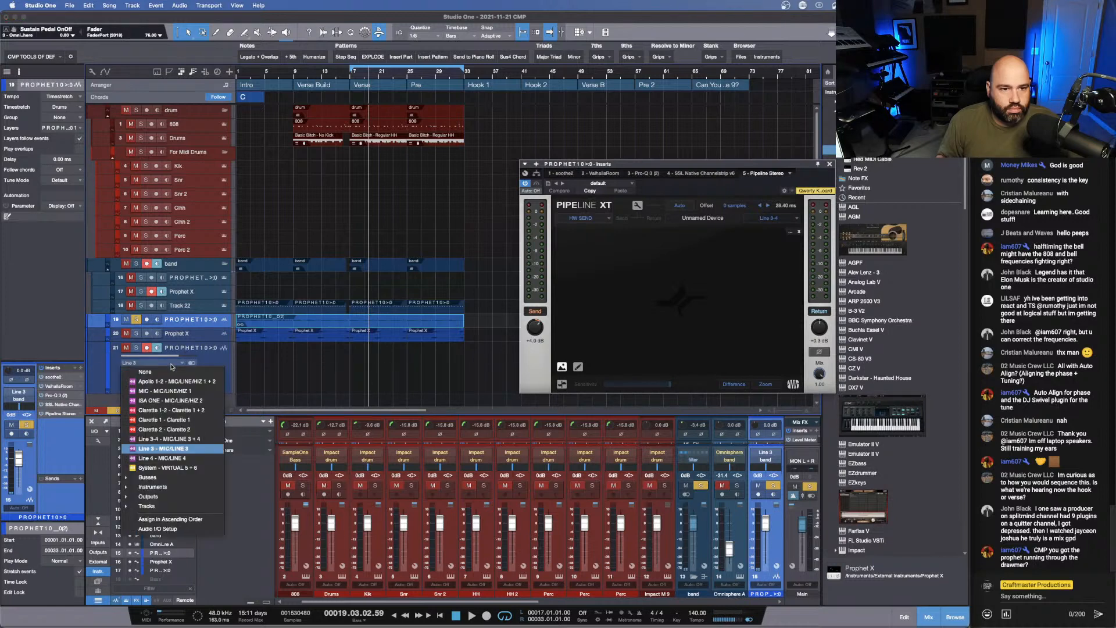
pyautogui.click(203, 439)
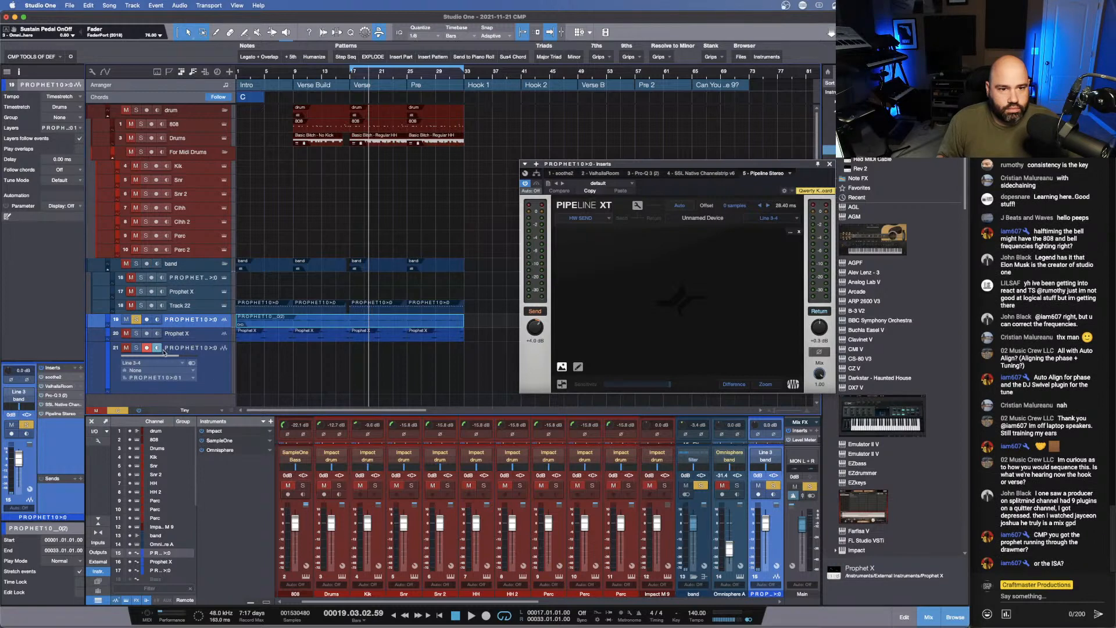
pyautogui.click(137, 336)
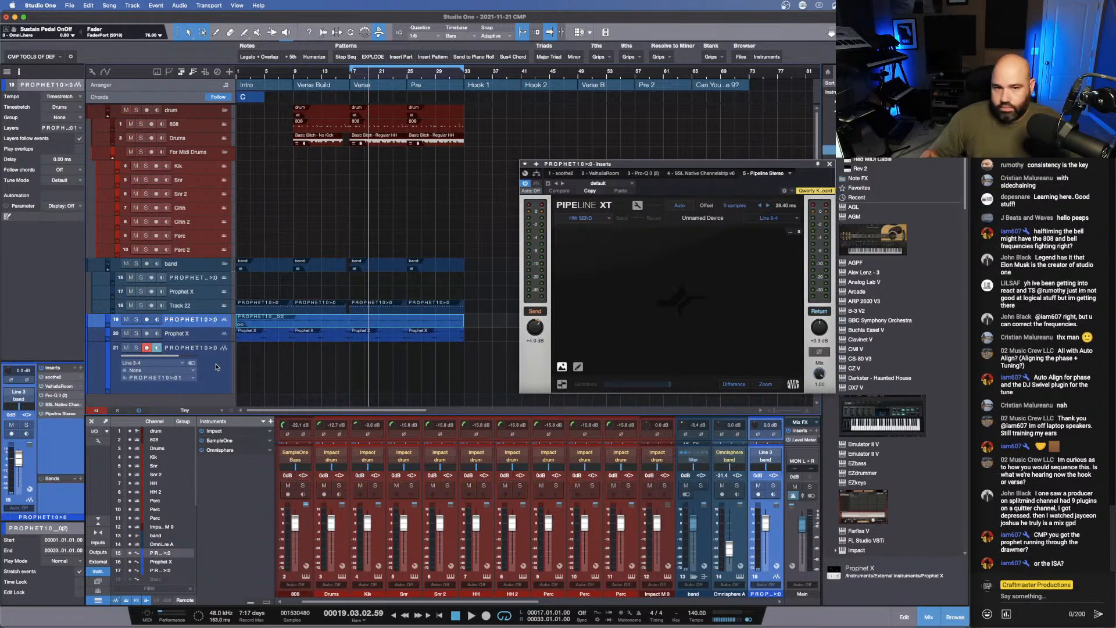
# - Record the hardware-processed Prophet part onto the armed track from the song start, stopping early in the Verse
pyautogui.press('KP_0')
pyautogui.press('KP_0')
pyautogui.press('KP_Multiply')
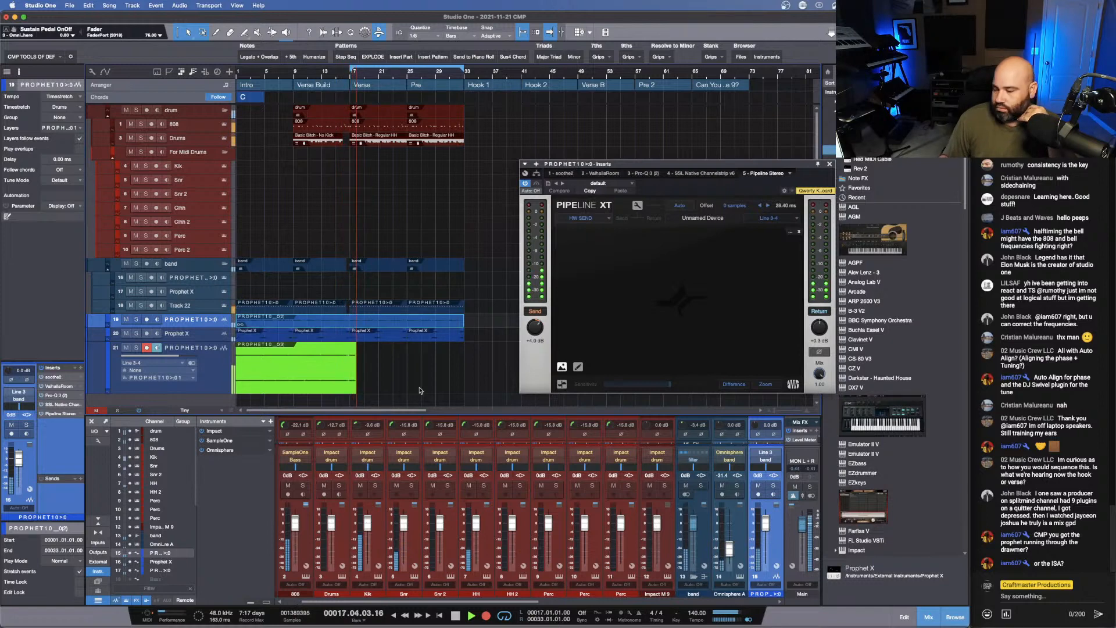
pyautogui.press('space')
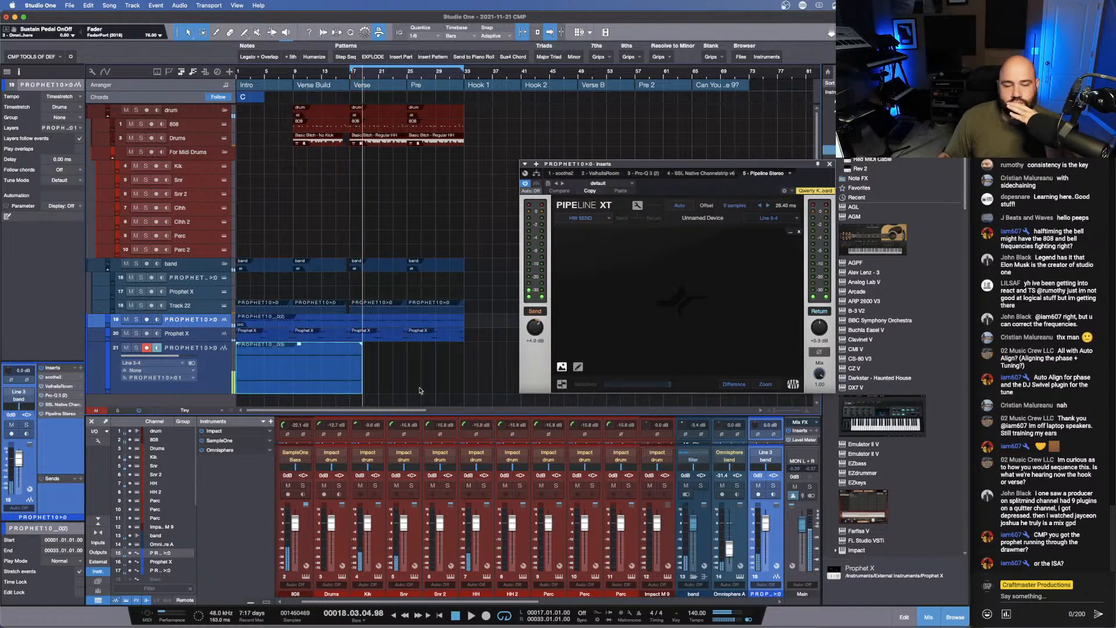
# - Select the recorded clip and its source part, and show the insert rack of the last PROPHET10 track
pyautogui.click(307, 376)
pyautogui.click(297, 322)
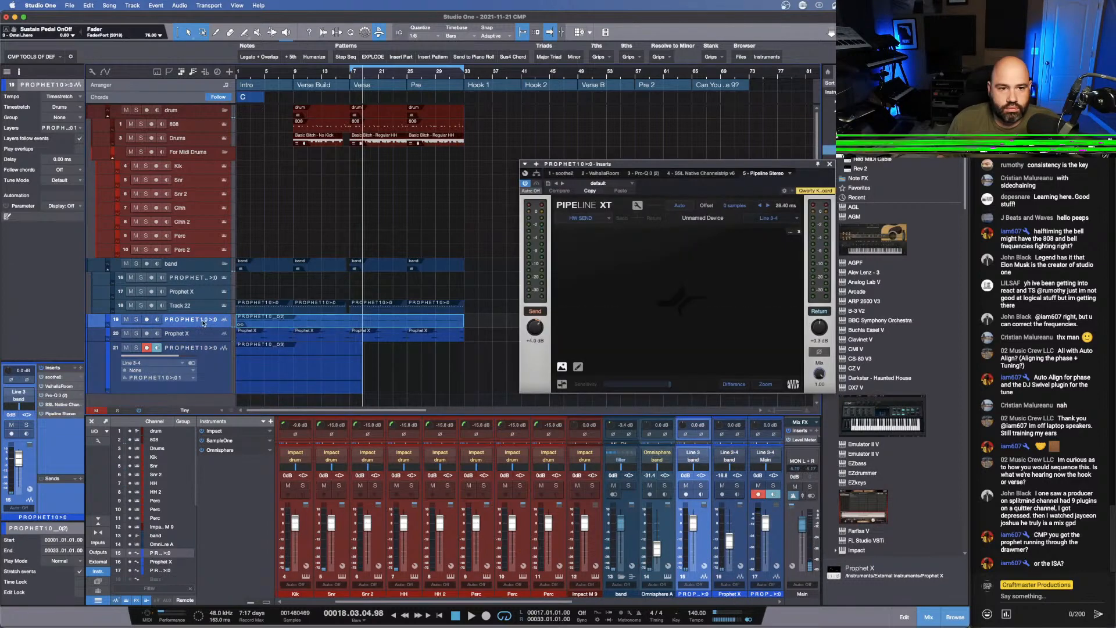
pyautogui.click(212, 376)
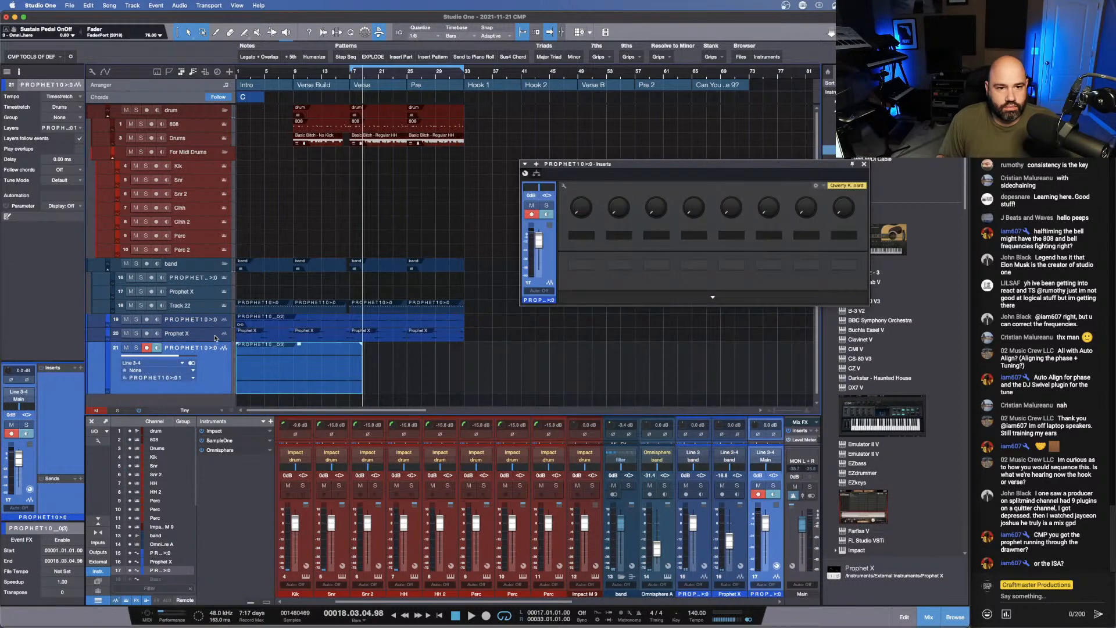
# - Move the recorded PROPHET10 track directly below Track 22 and route its output to the band bus
pyautogui.moveTo(218, 383); pyautogui.dragTo(221, 345)
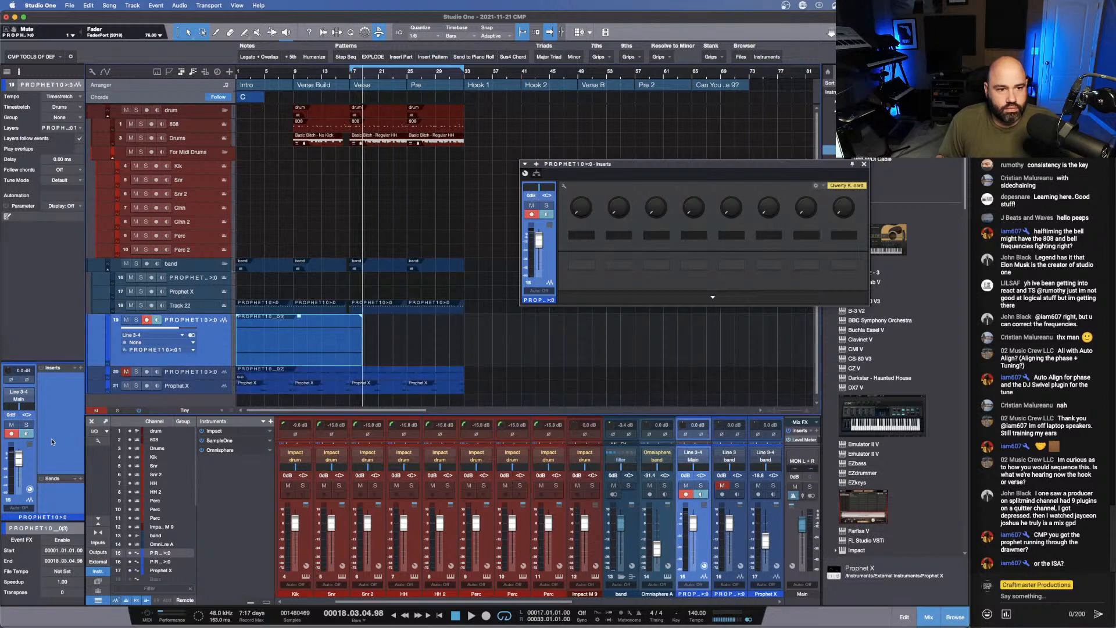
pyautogui.click(29, 405)
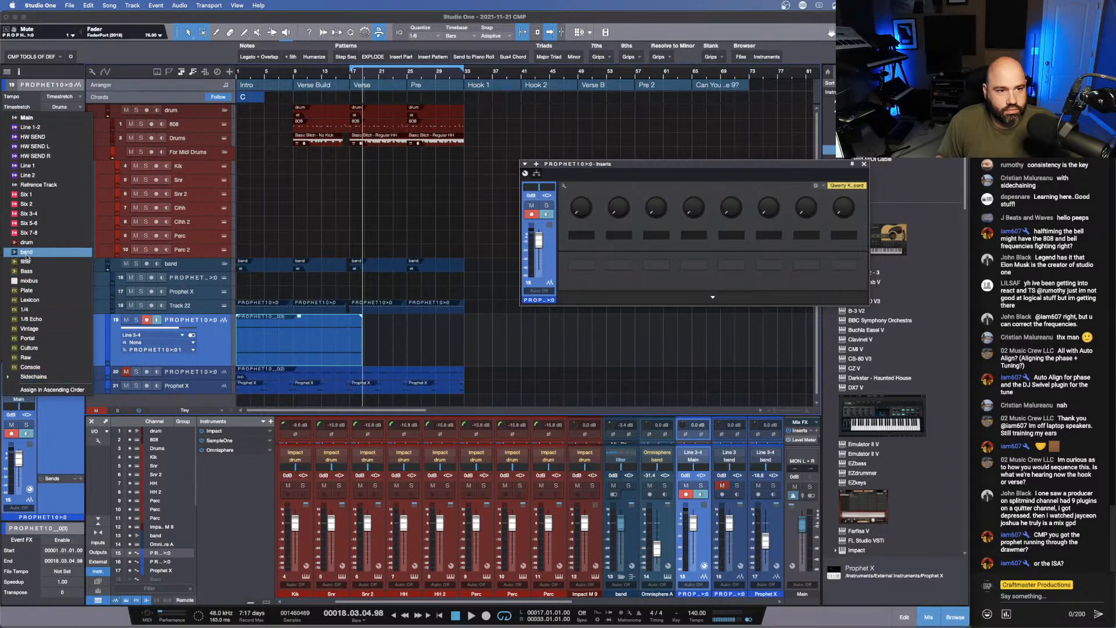
pyautogui.click(35, 251)
# - Audition the recorded Prophet clip from the song start with its waveform open for editing, and disarm its track
pyautogui.press('space')
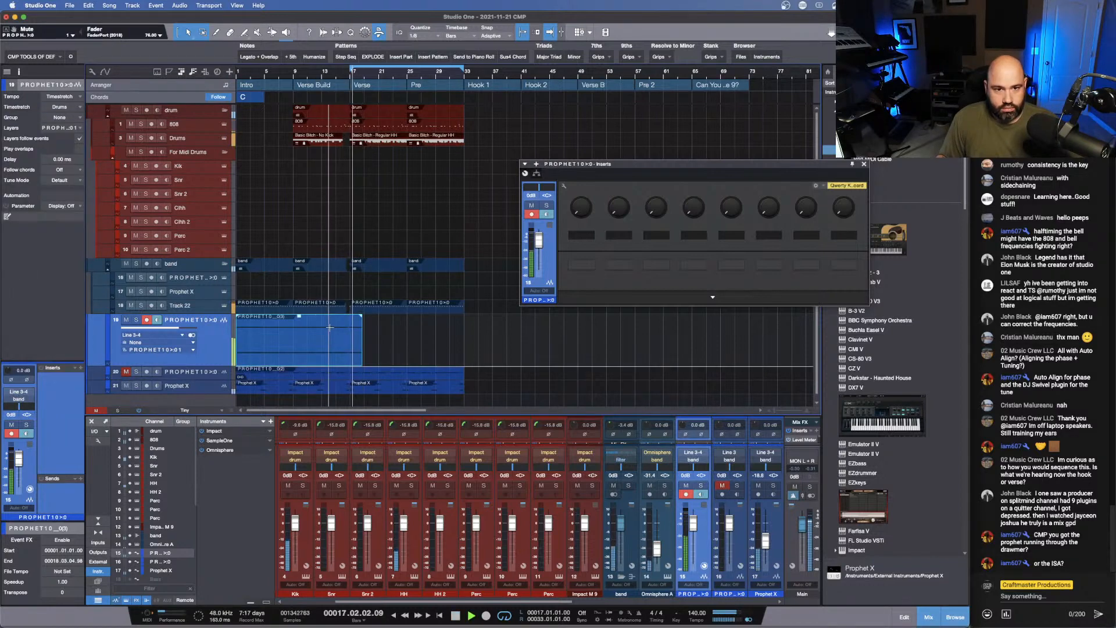
pyautogui.press('space')
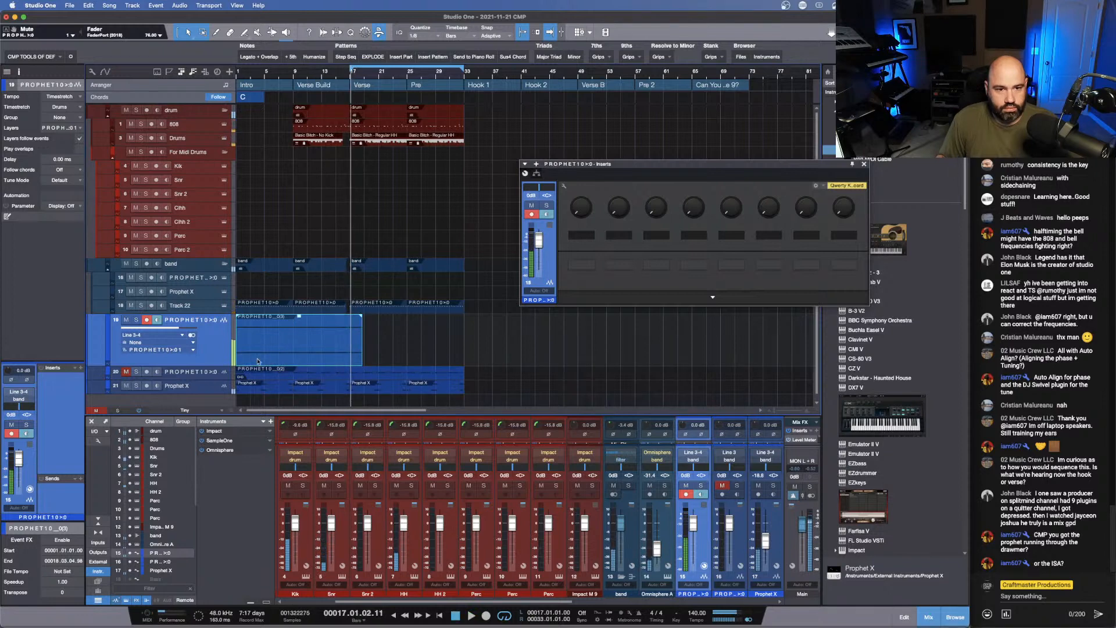
pyautogui.press('Home')
pyautogui.press('space')
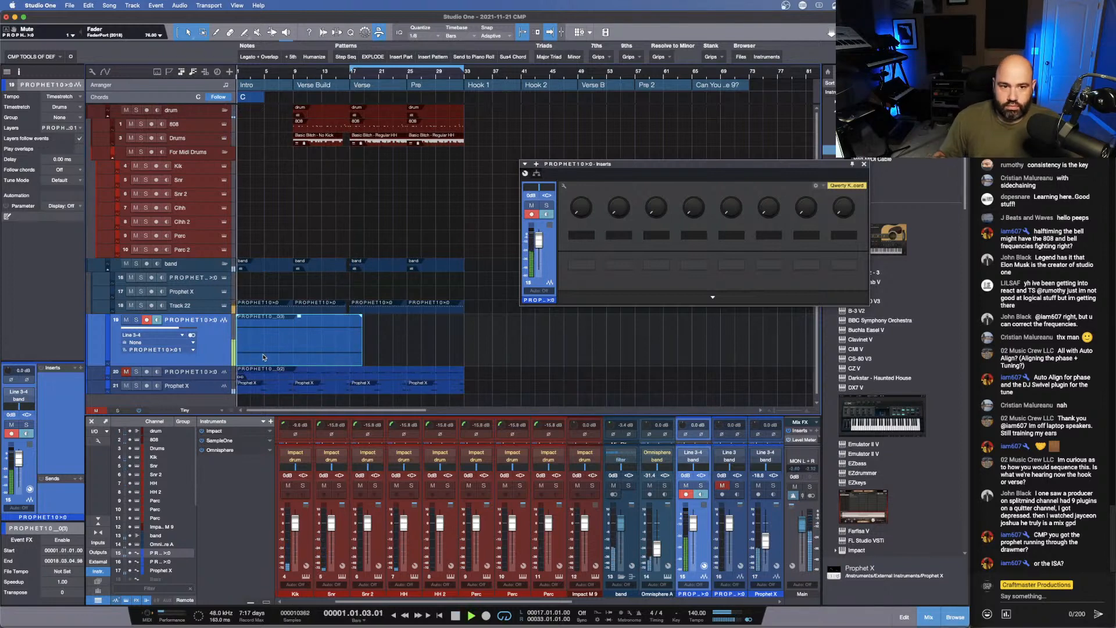
pyautogui.doubleClick(264, 357)
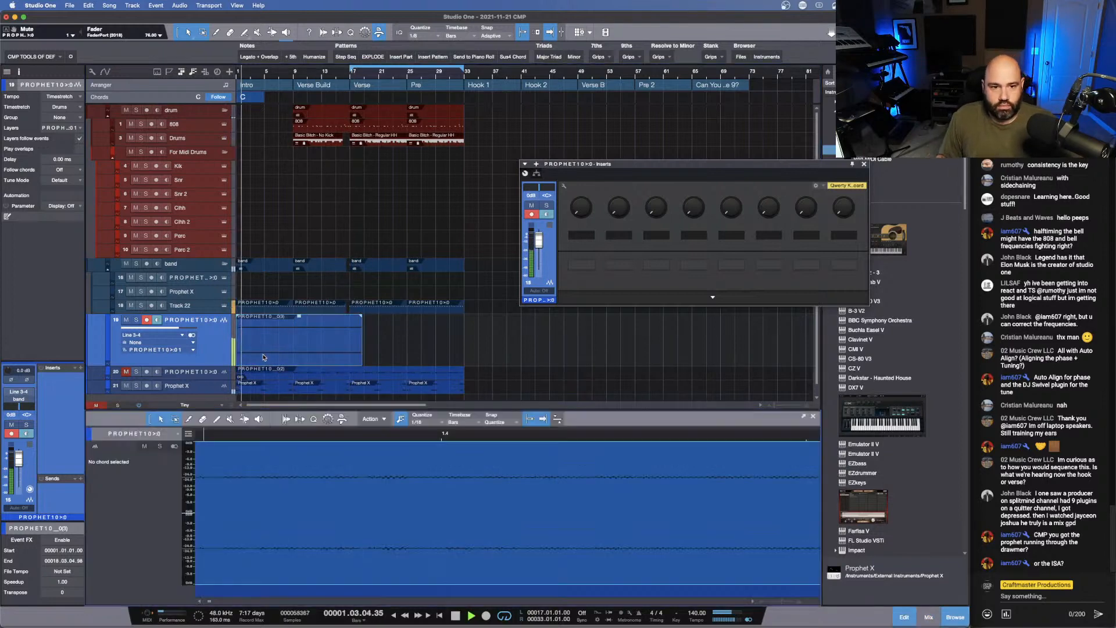
pyautogui.click(11, 433)
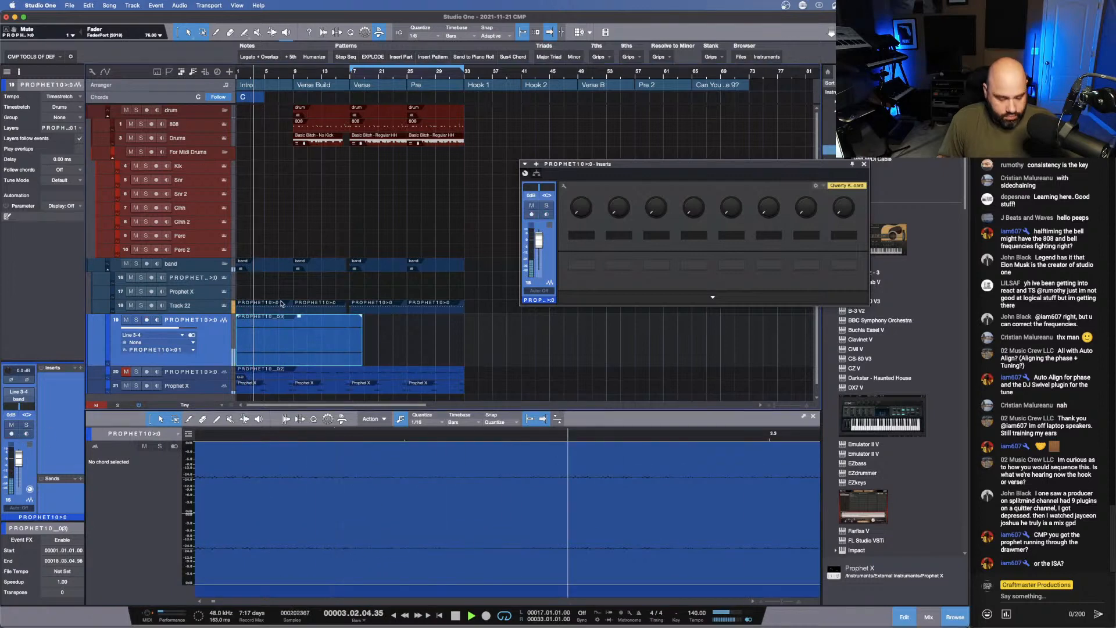
# - Trim the end of the recorded Prophet clip to bar 17, where the Verse starts
pyautogui.scroll(-3, 297, 307)
pyautogui.scroll(5, 298, 307)
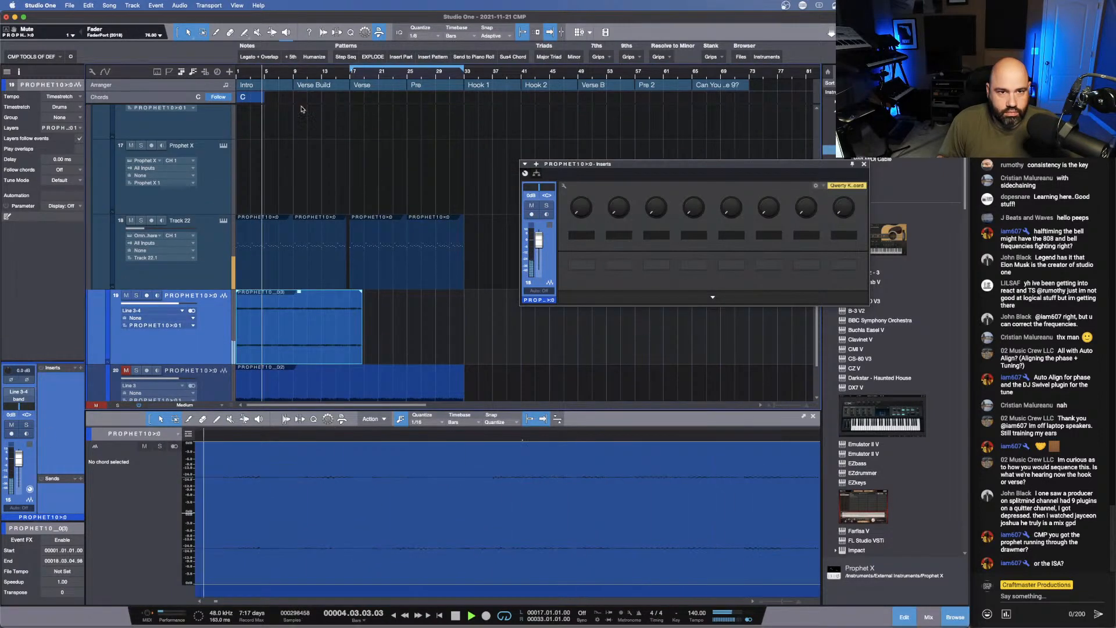
pyautogui.moveTo(298, 292); pyautogui.dragTo(300, 290)
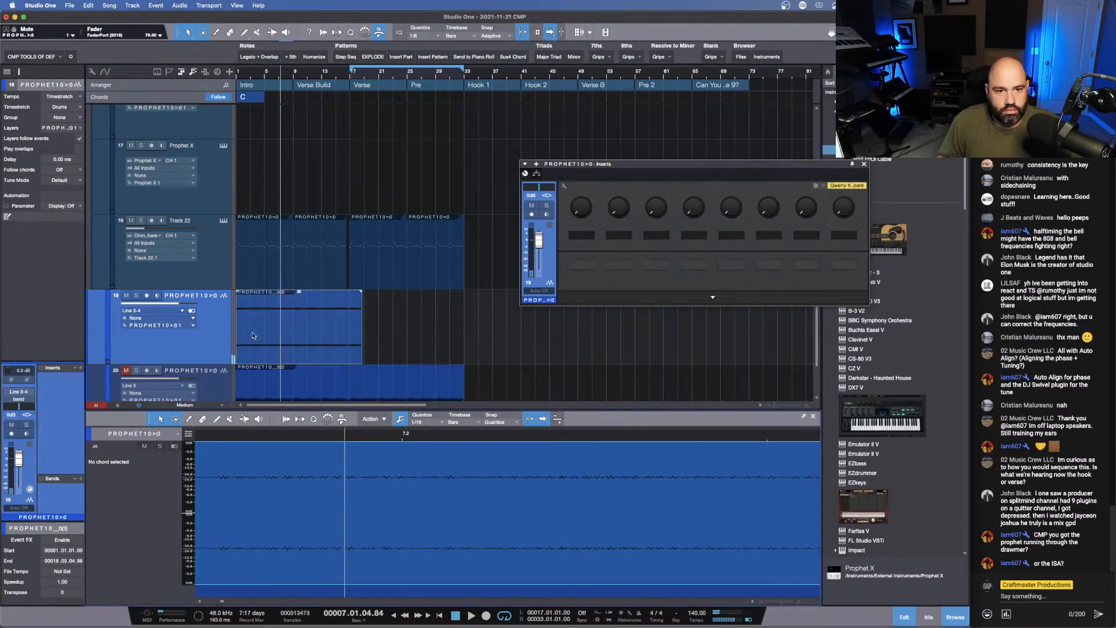
pyautogui.moveTo(365, 331); pyautogui.dragTo(349, 331)
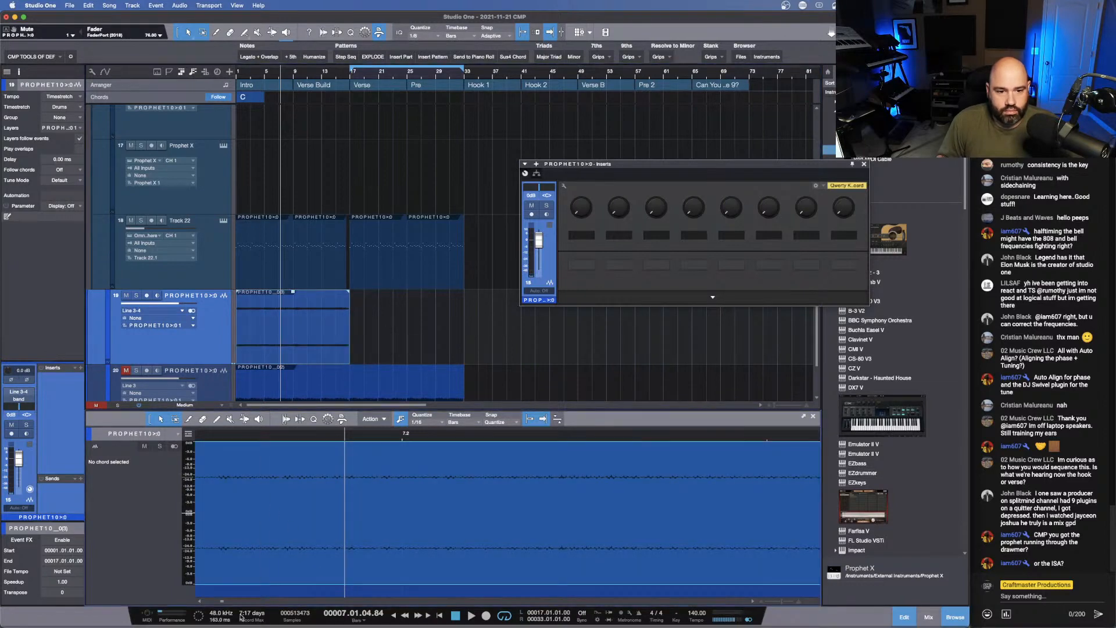
# - Check the trimmed Prophet clip's start and end in the waveform, and duplicate the clip across Verse and Pre
pyautogui.moveTo(223, 603); pyautogui.dragTo(190, 599)
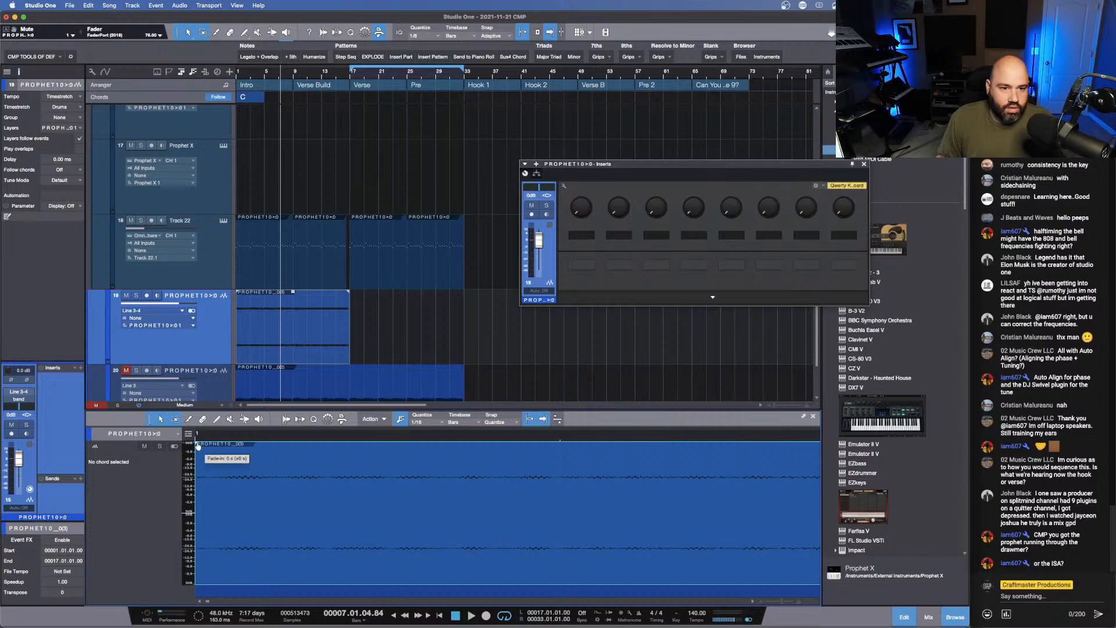
pyautogui.moveTo(216, 424); pyautogui.dragTo(248, 350)
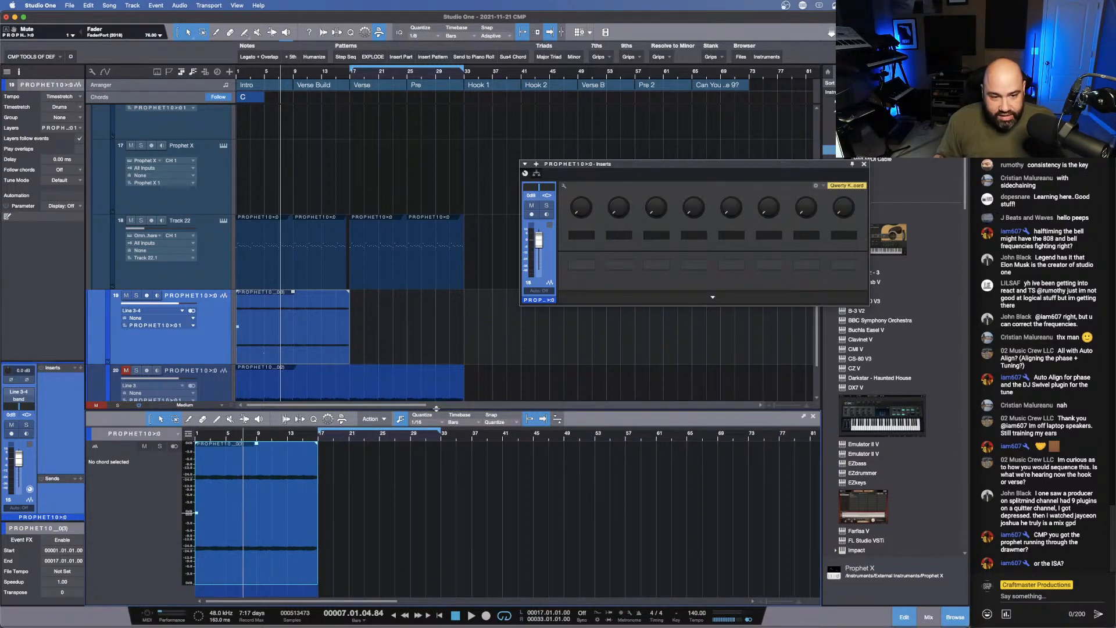
pyautogui.moveTo(317, 437); pyautogui.dragTo(413, 465)
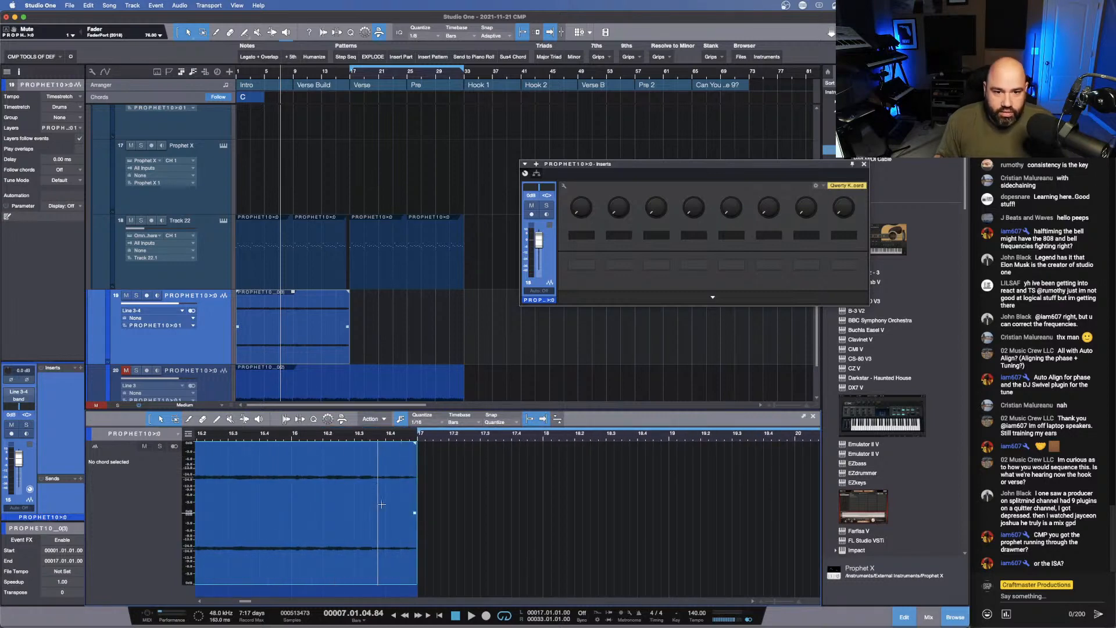
pyautogui.press('d')
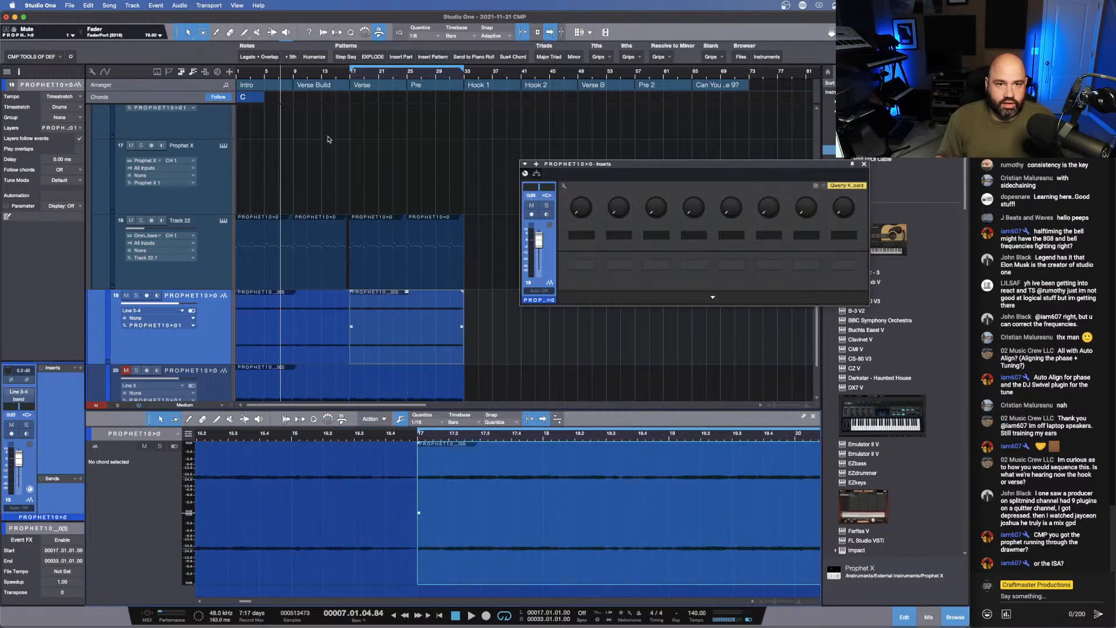
# - Play from the song start and lower the input gain of Track 22's Omnisphere channel to about -5.3 dB
pyautogui.press(',')
pyautogui.press('space')
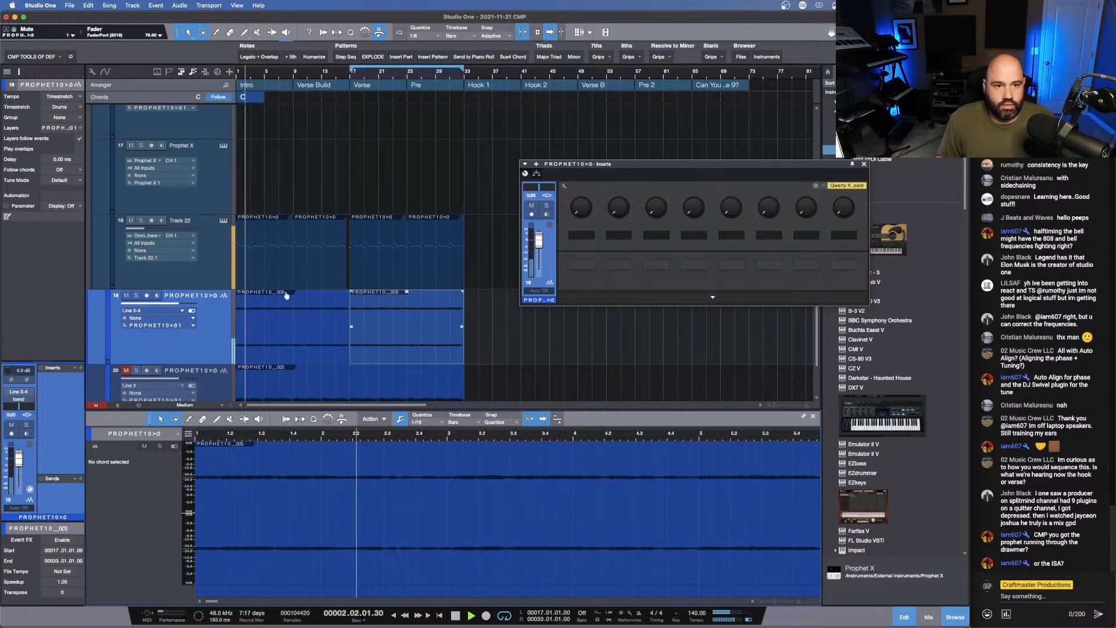
pyautogui.click(204, 267)
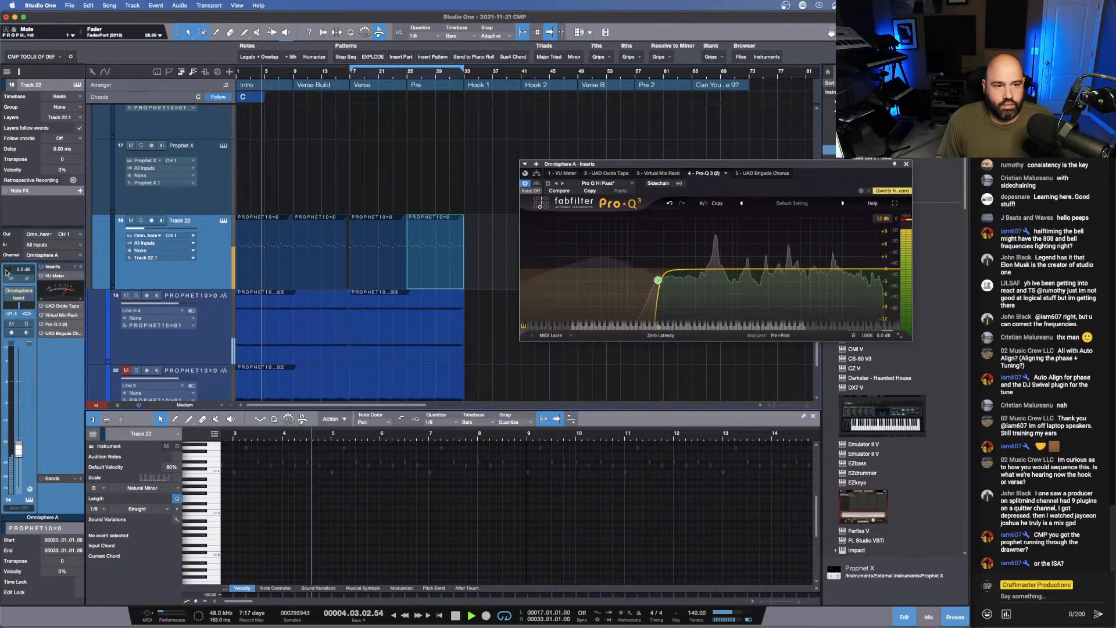
pyautogui.moveTo(6, 270); pyautogui.dragTo(5, 278)
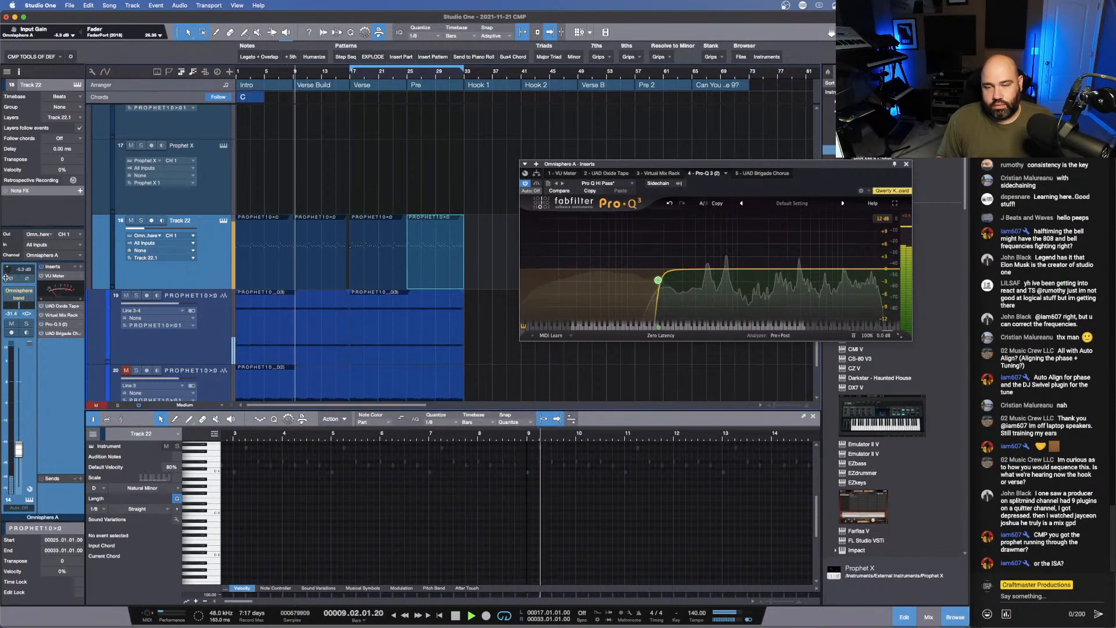
pyautogui.click(905, 164)
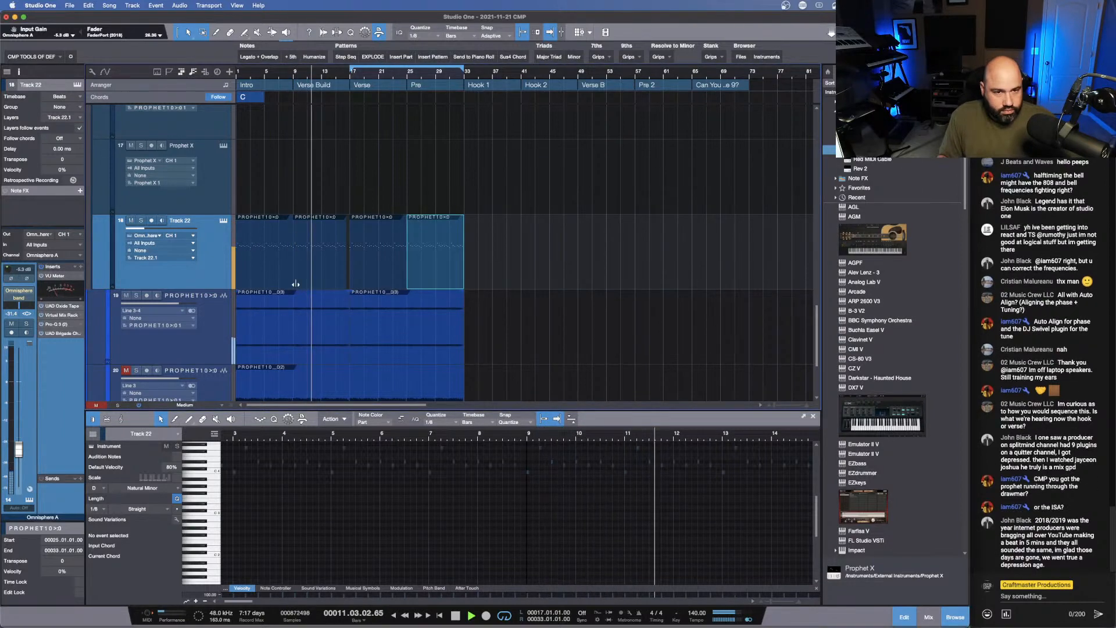
# - Add VU Meter, UAD Oxide Tape and Virtual Mix Rack inserts to the recorded PROPHET10 track below Track 22
pyautogui.click(213, 327)
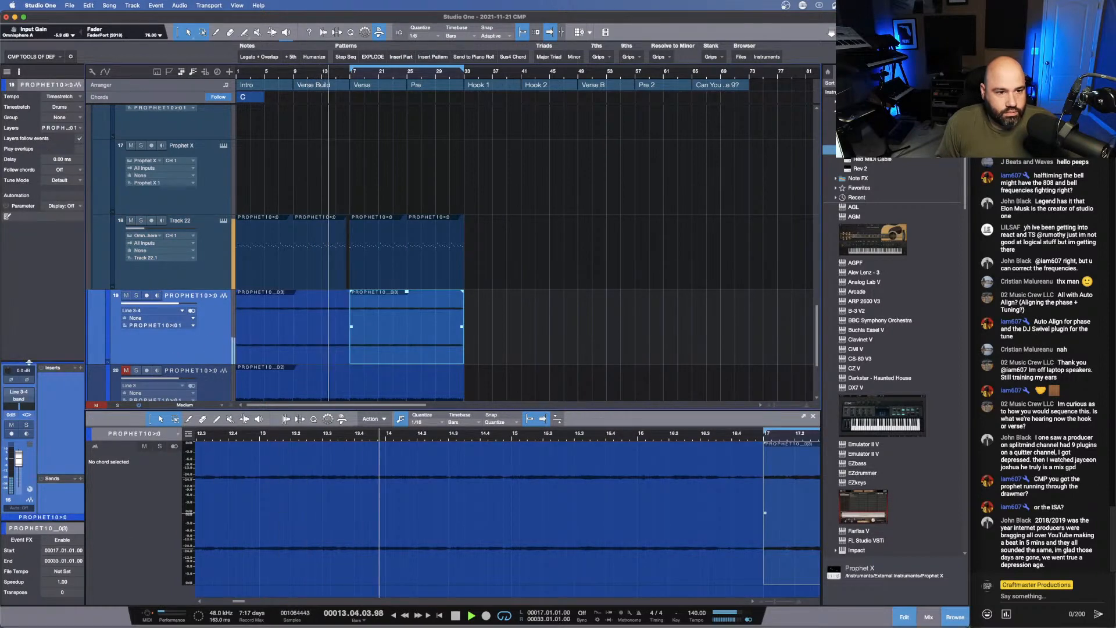
pyautogui.moveTo(50, 363); pyautogui.dragTo(56, 271)
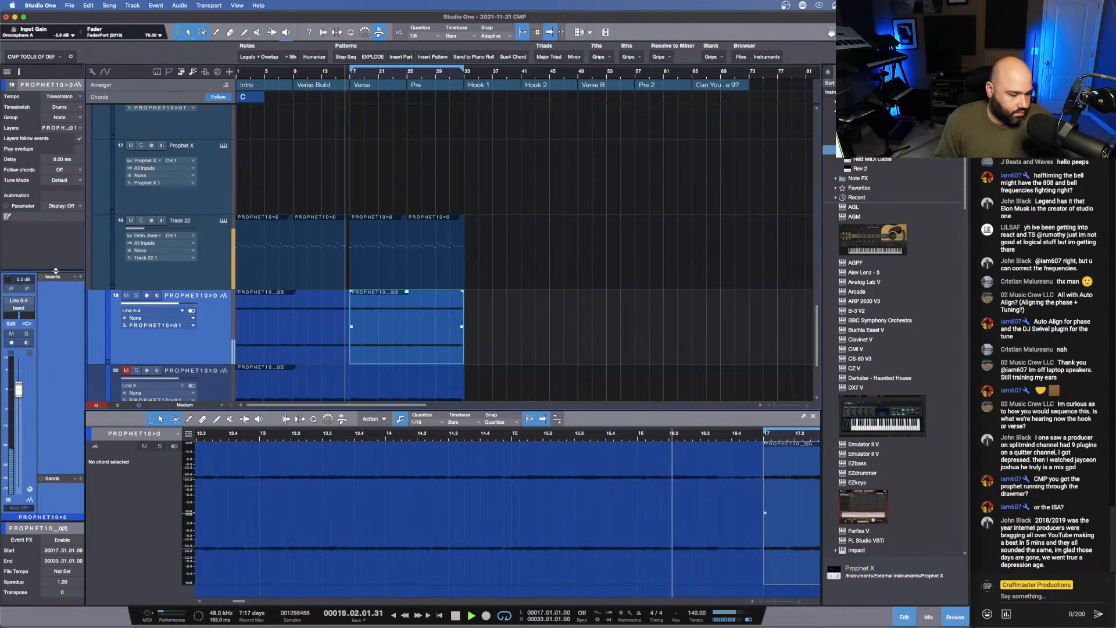
pyautogui.press('super+z')
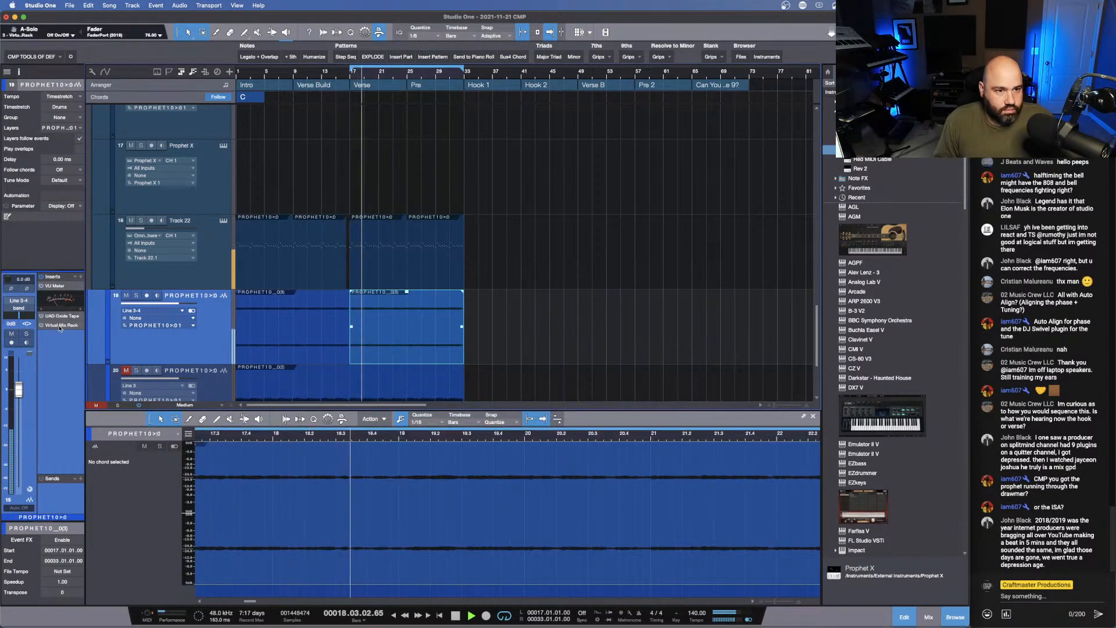
# - Set the Trimmer's trim to -10.1 dB in the PROPHET10 track's Virtual Mix Rack, and close the plug-in
pyautogui.click(60, 325)
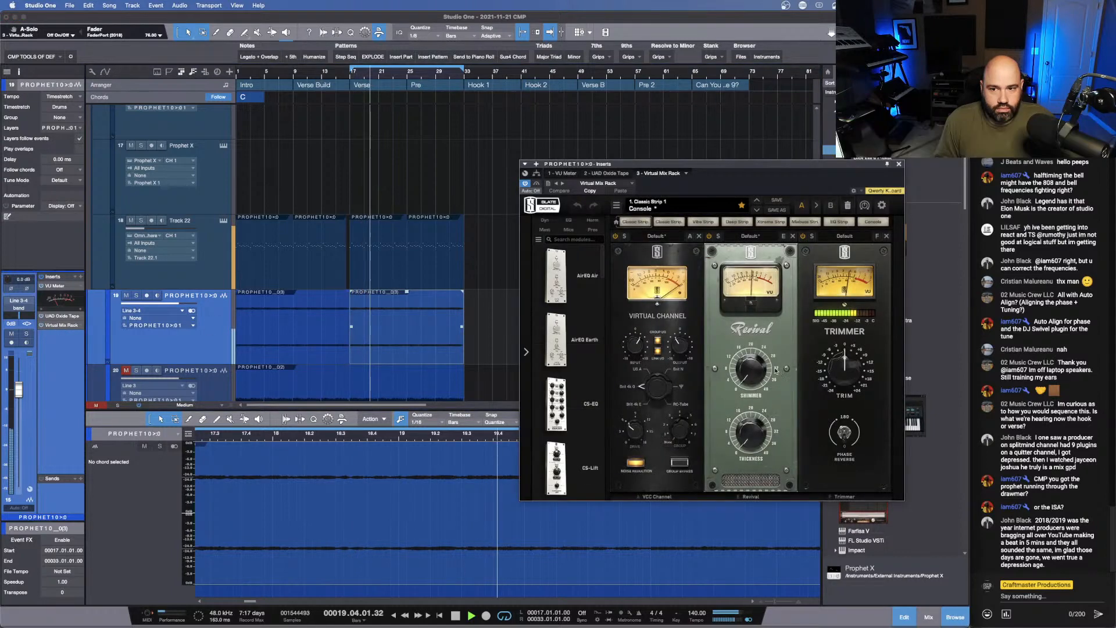
pyautogui.moveTo(844, 365); pyautogui.dragTo(833, 385)
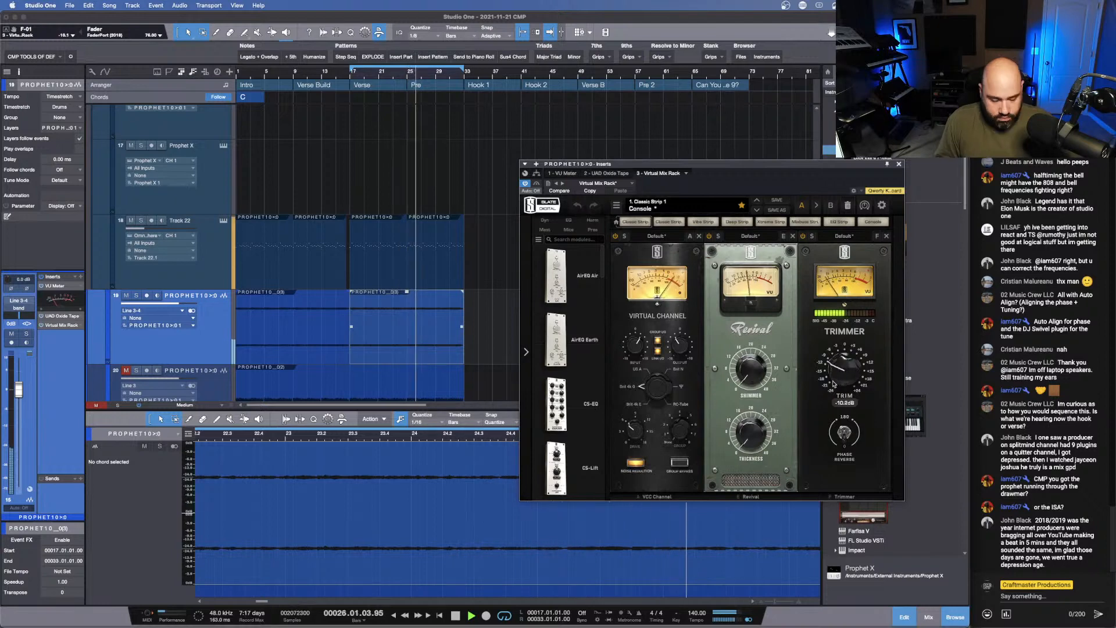
pyautogui.click(900, 166)
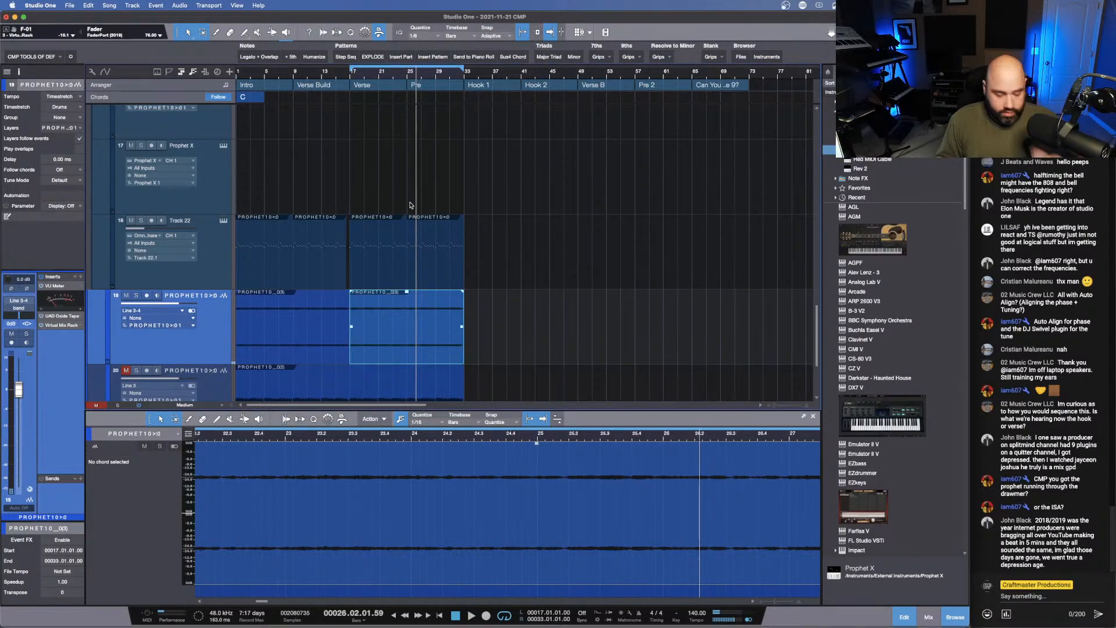
# - Shrink all tracks to the Tiny height and extend the loop range back to bar 1, covering Intro through Pre
pyautogui.hotkey('shift', 'w')
pyautogui.hotkey('shift', 'w')
pyautogui.hotkey('shift', 'w')
pyautogui.hotkey('shift', 'w')
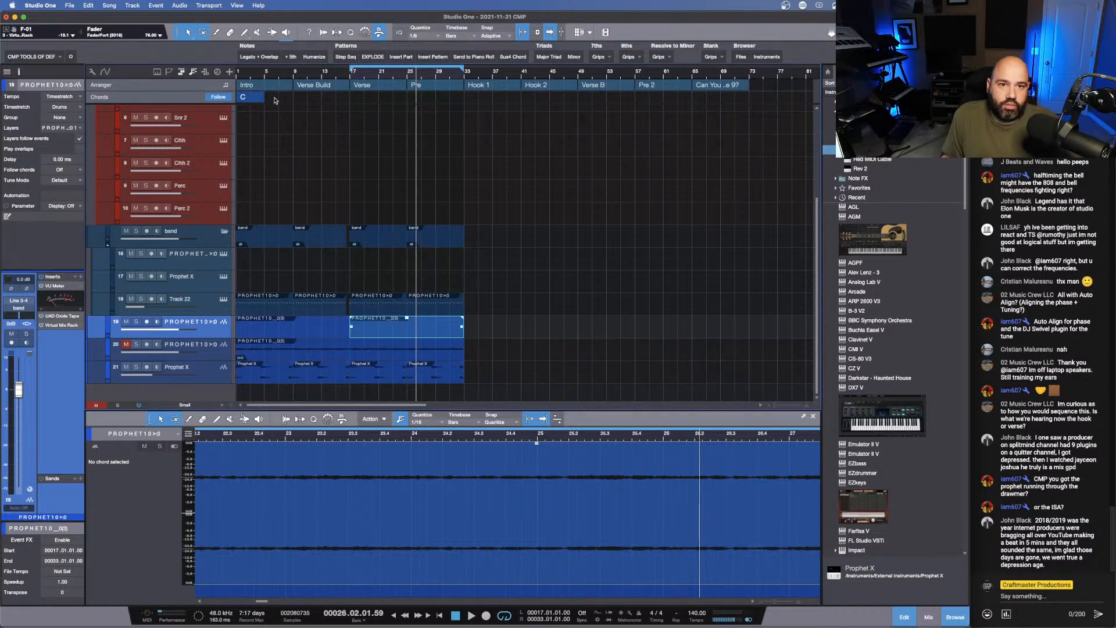
pyautogui.scroll(5, 316, 164)
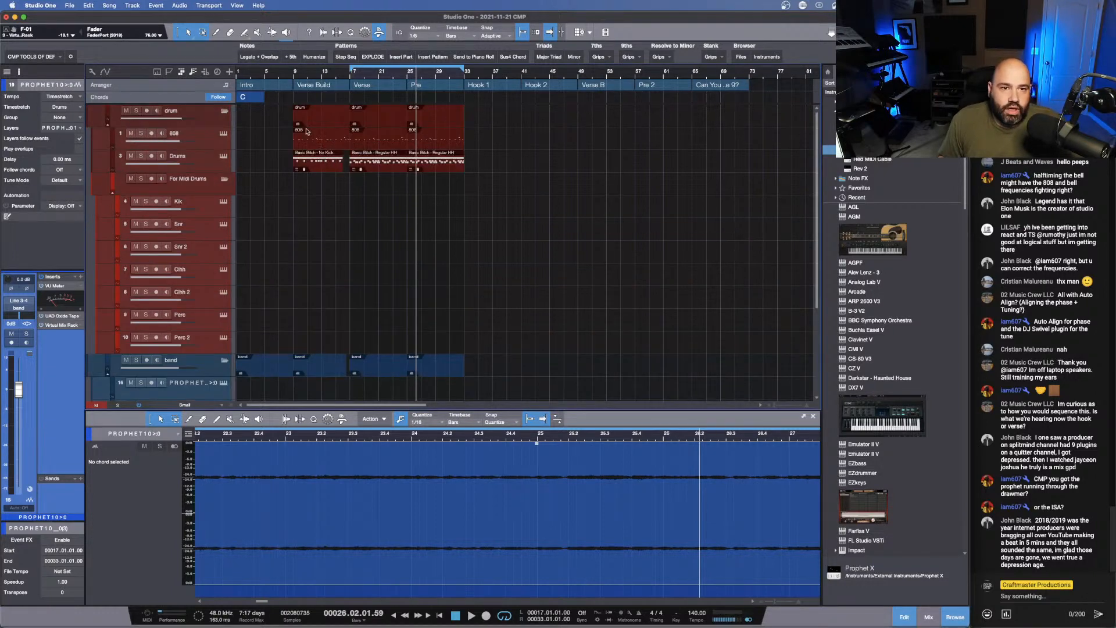
pyautogui.click(294, 75)
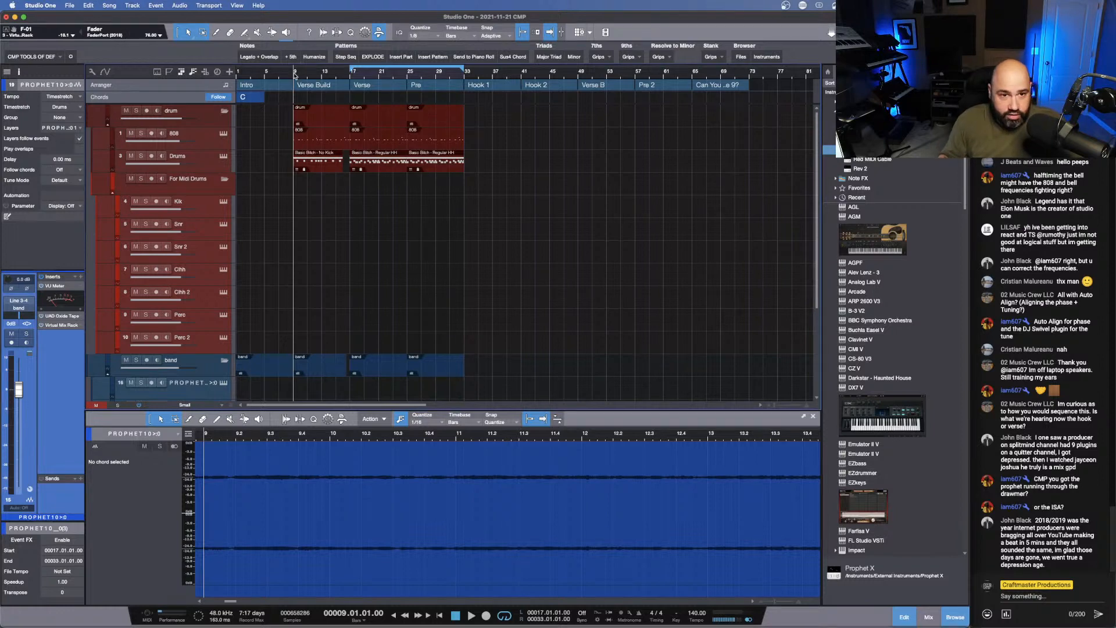
pyautogui.hotkey('shift', 'w')
pyautogui.hotkey('shift', 'w')
pyautogui.hotkey('shift', 'w')
pyautogui.hotkey('shift', 'e')
pyautogui.hotkey('shift', 'e')
pyautogui.hotkey('shift', 'w')
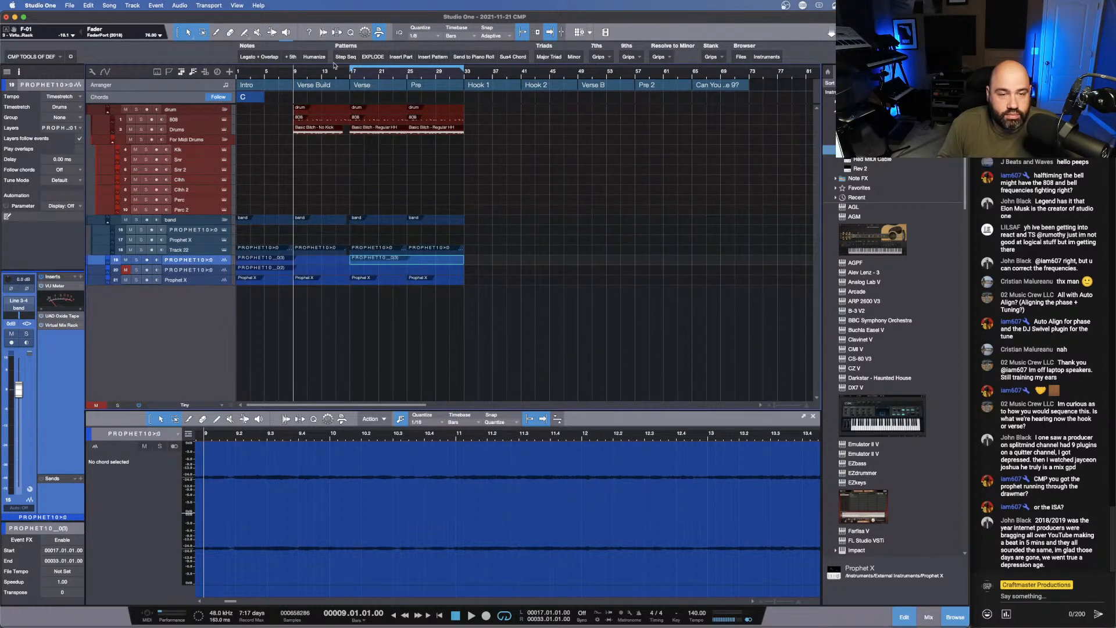
pyautogui.moveTo(350, 68); pyautogui.dragTo(225, 67)
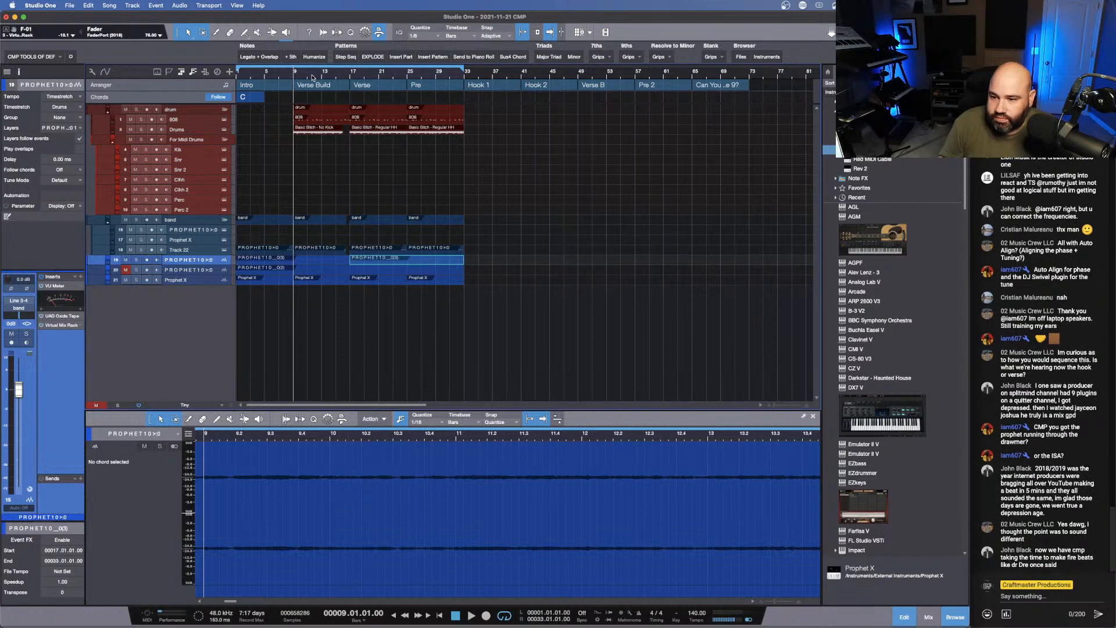
# - Listen to the transition from the end of the Verse Build into the Verse
pyautogui.click(351, 73)
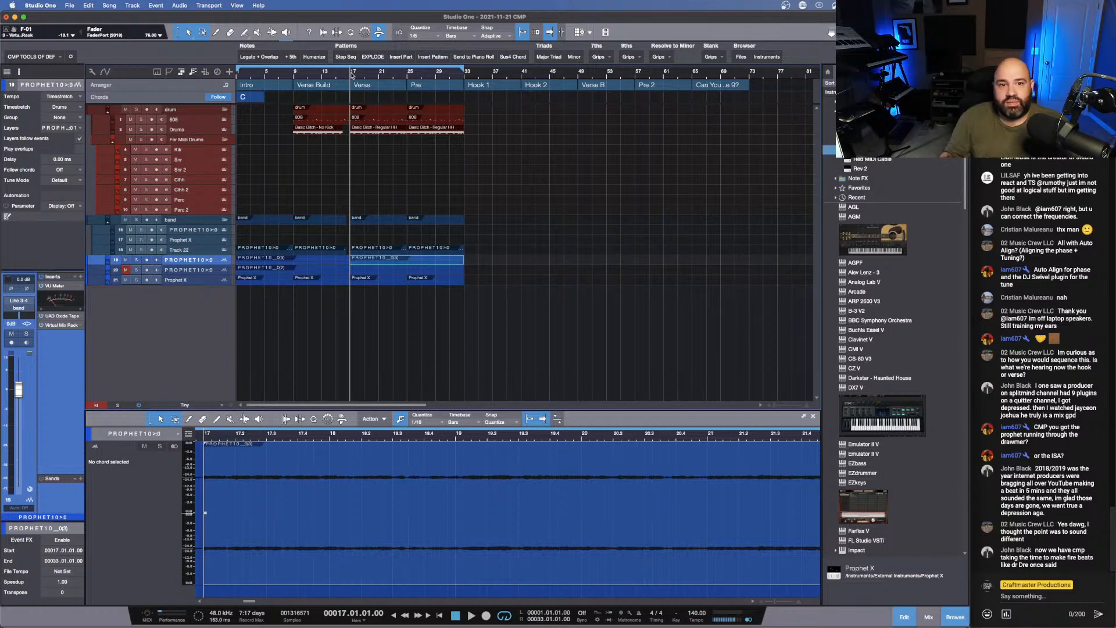
pyautogui.click(338, 72)
pyautogui.press('space')
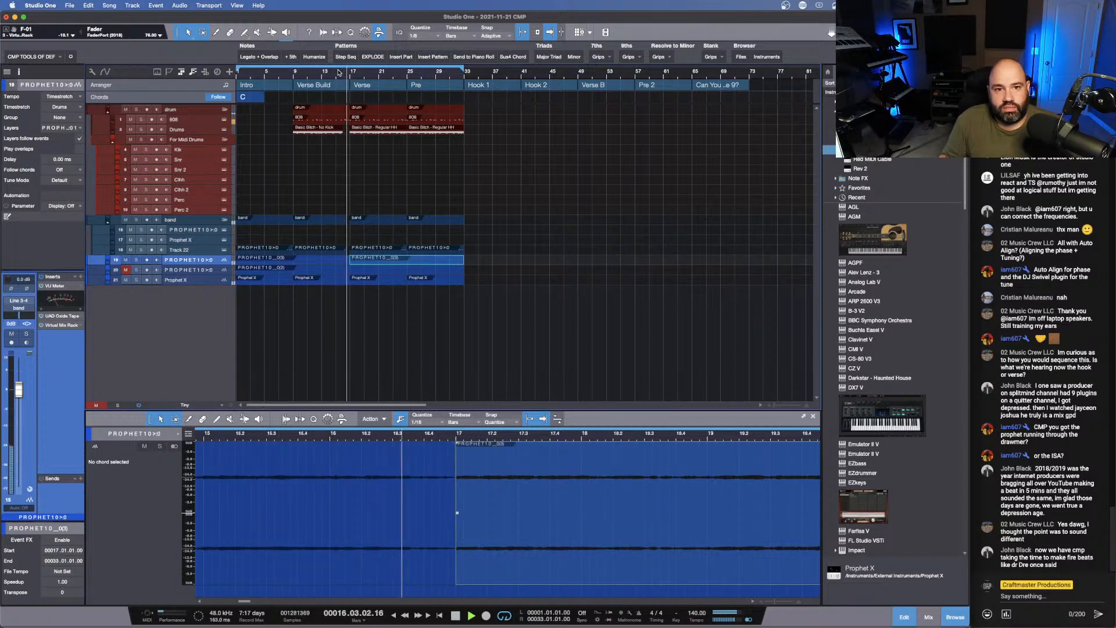
pyautogui.press('space')
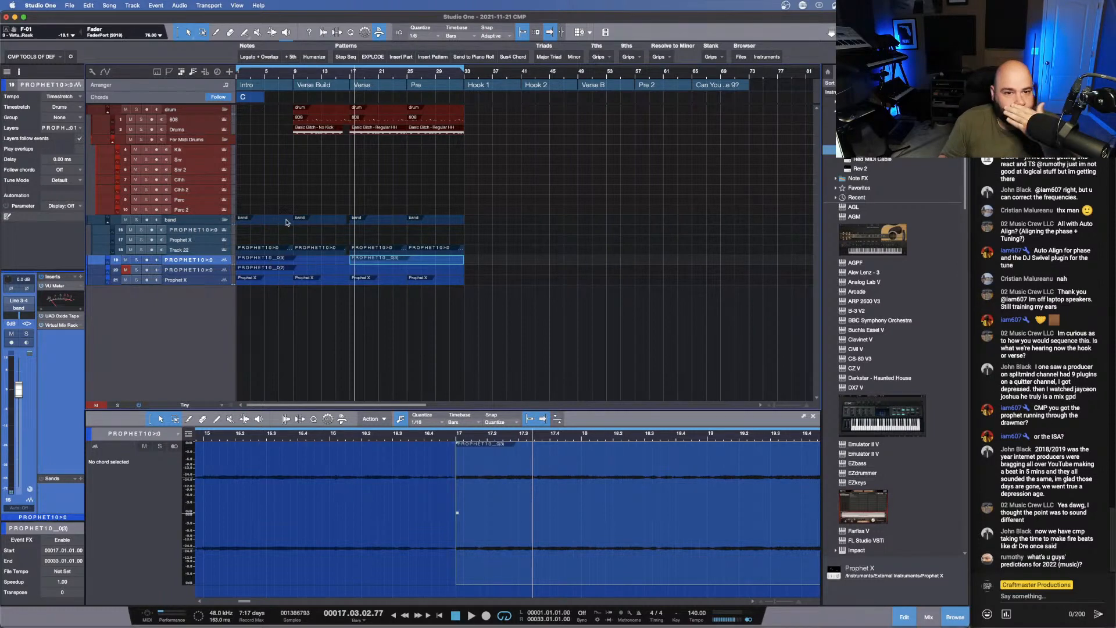
# - Delete Track 22's clip in the Intro
pyautogui.click(250, 241)
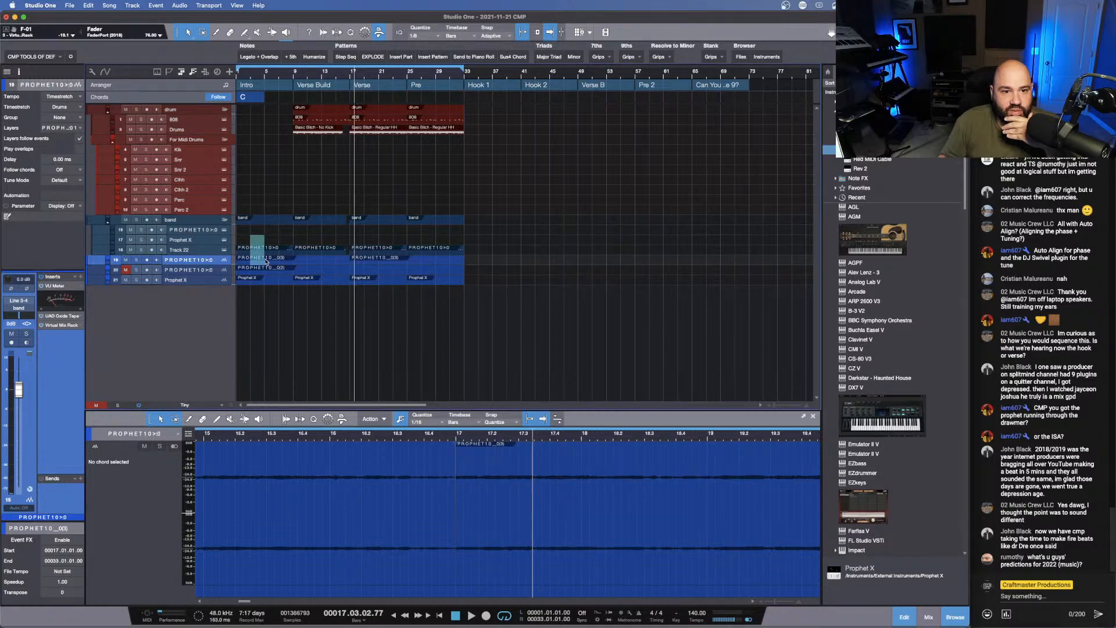
pyautogui.click(266, 250)
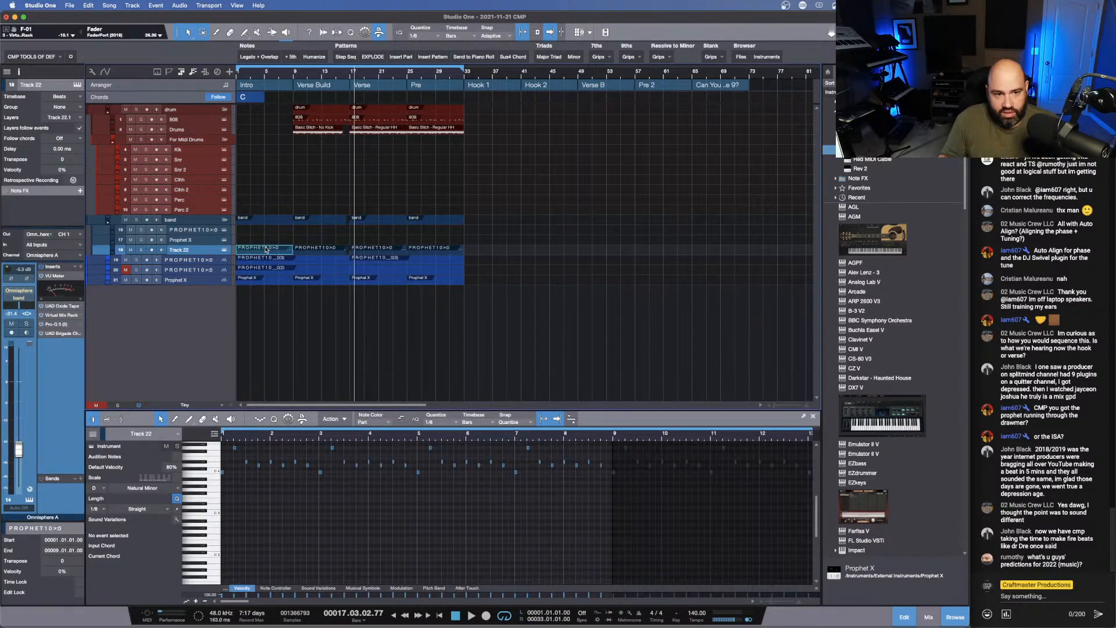
pyautogui.press('Delete')
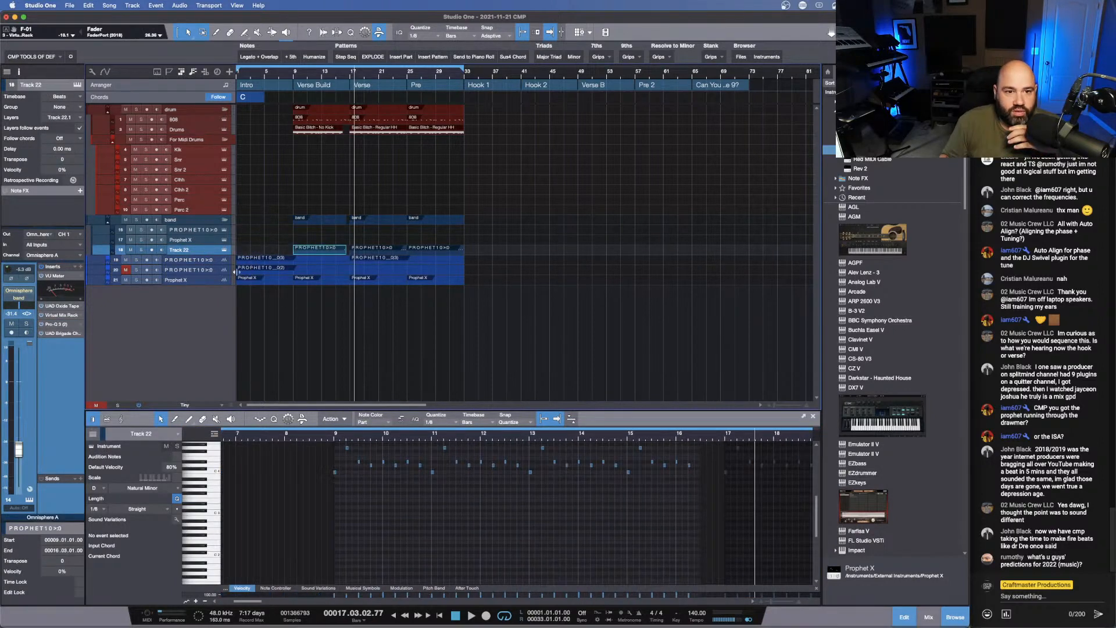
pyautogui.moveTo(235, 271); pyautogui.dragTo(289, 271)
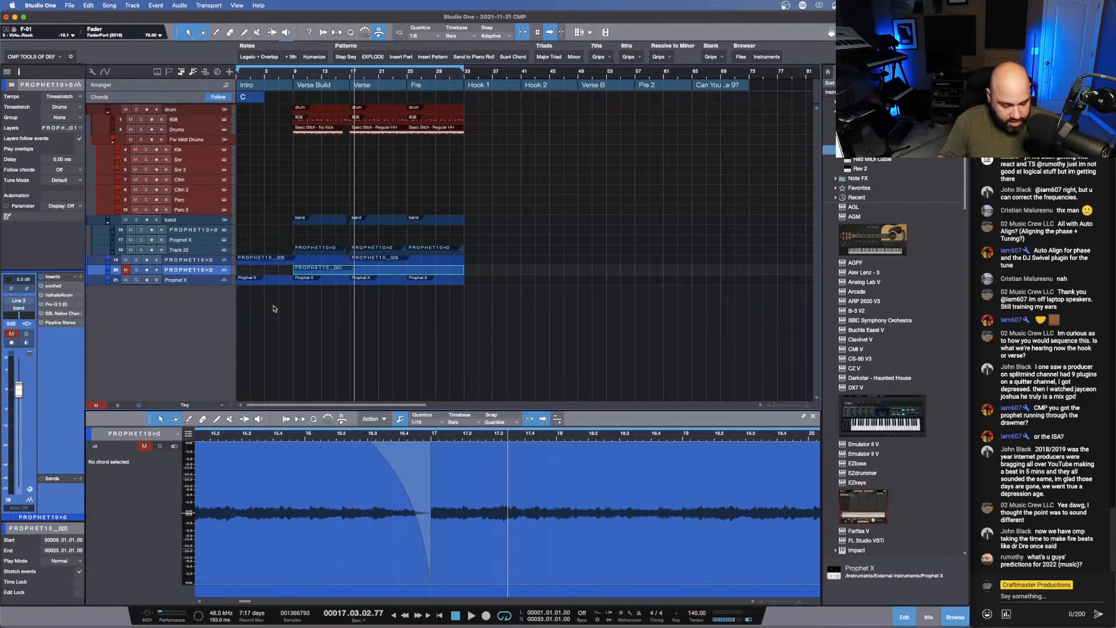
pyautogui.scroll(-3, 277, 309)
pyautogui.scroll(4, 277, 309)
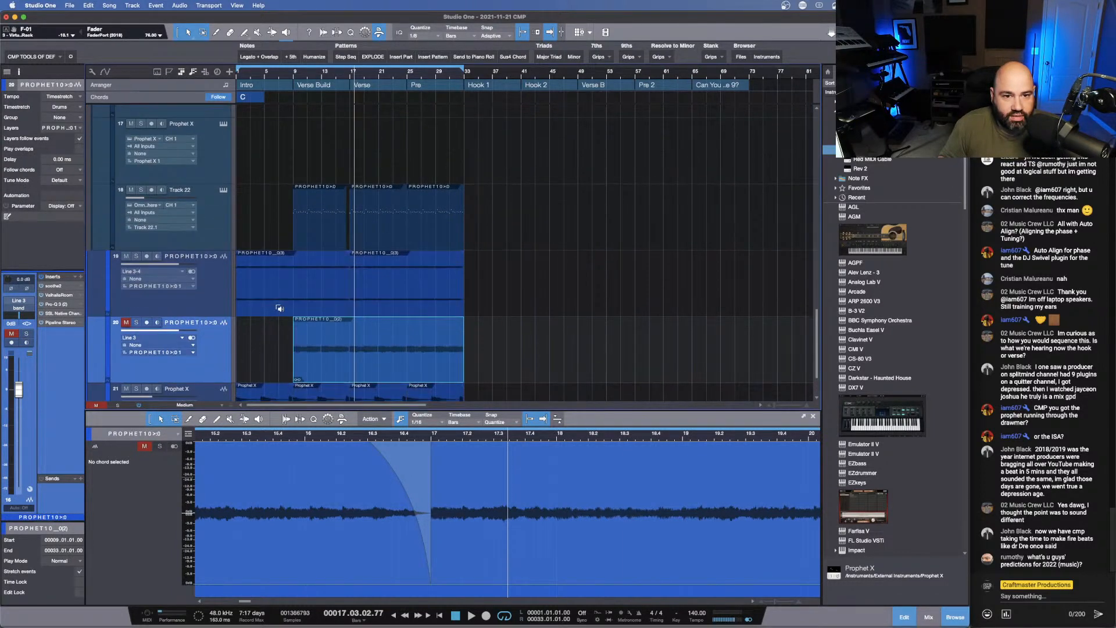
pyautogui.scroll(-2, 279, 309)
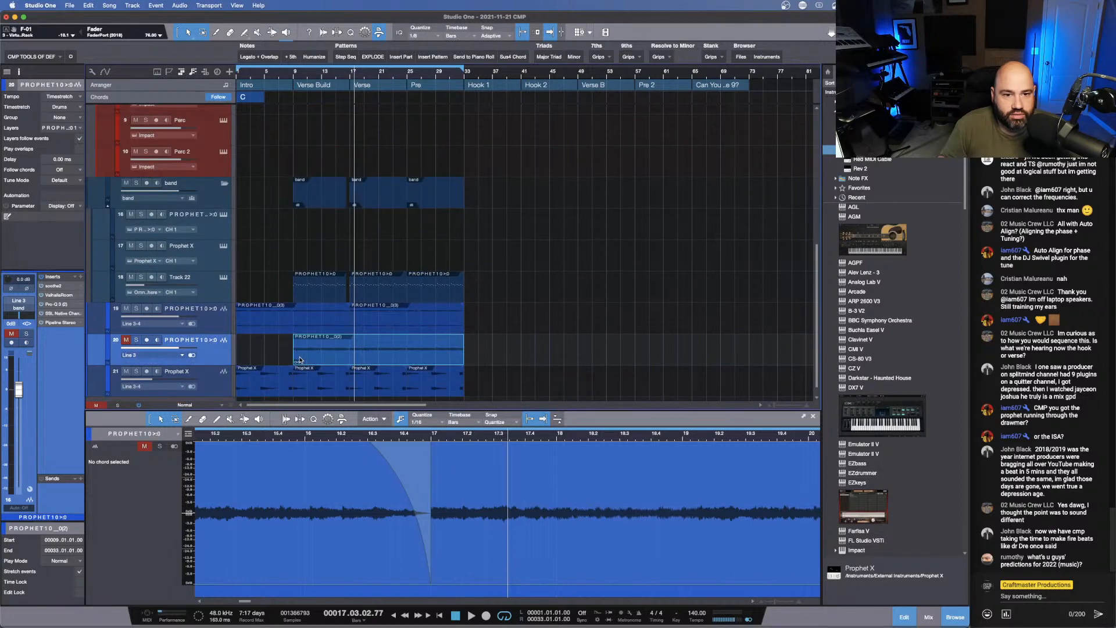
pyautogui.moveTo(295, 351); pyautogui.dragTo(238, 351)
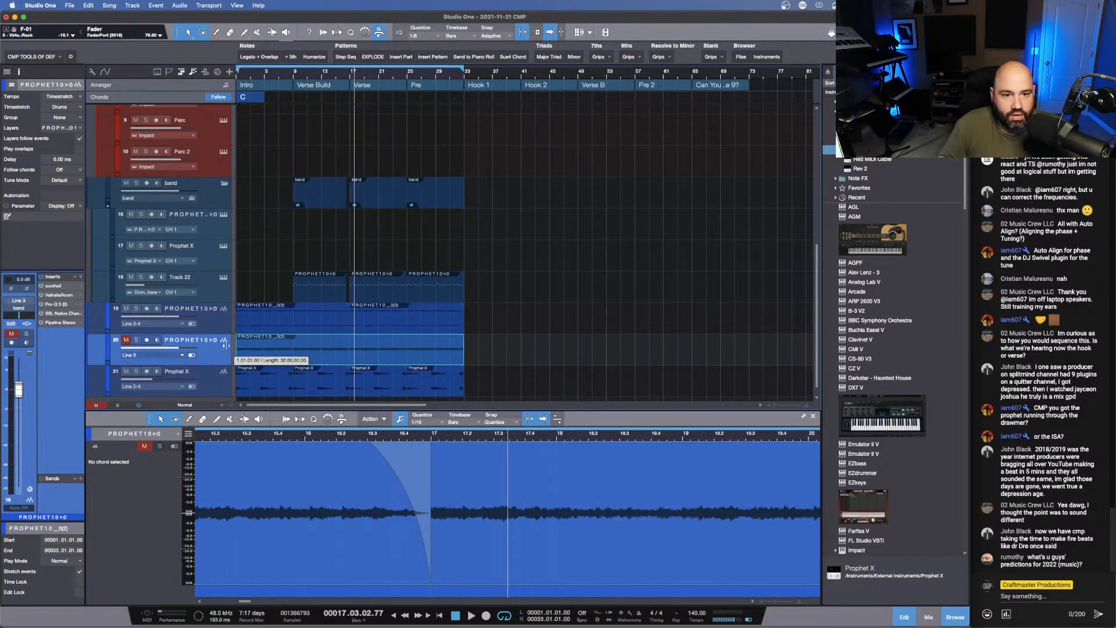
# - Mute the clip on the PROPHET10 audio track 20 instead of the whole track, and hide that track
pyautogui.rightClick(214, 361)
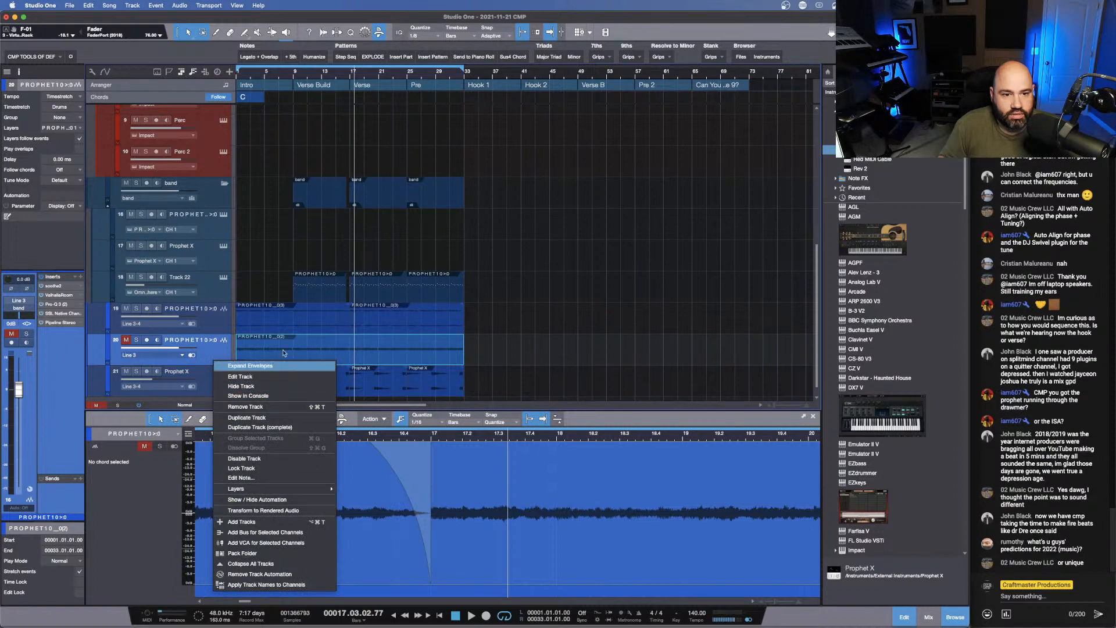
pyautogui.click(295, 344)
pyautogui.click(209, 344)
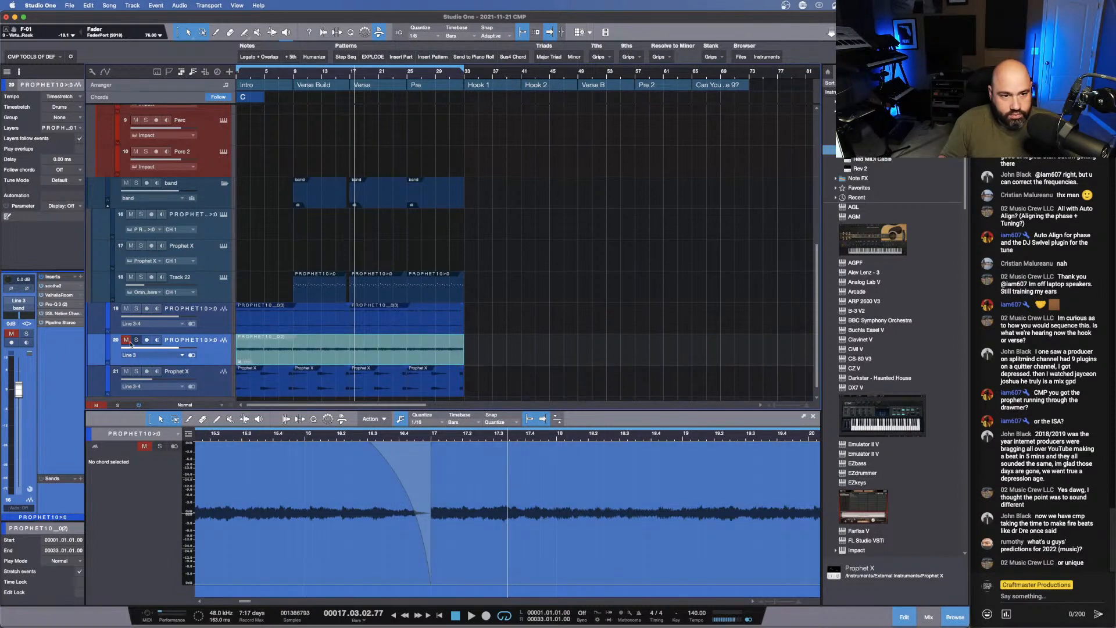
pyautogui.rightClick(209, 356)
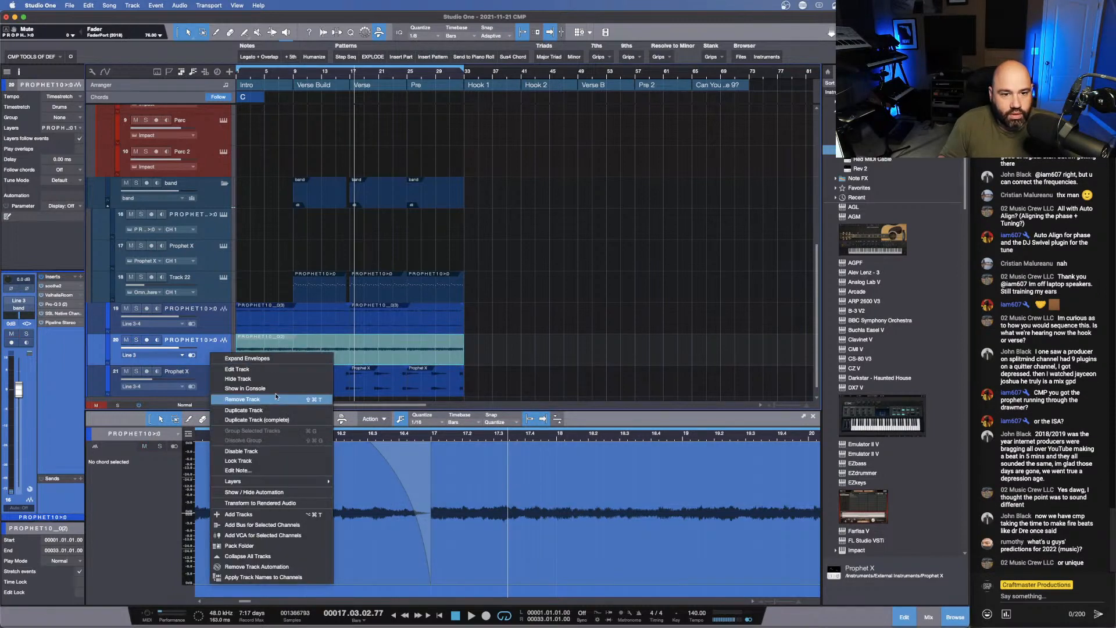
pyautogui.click(276, 381)
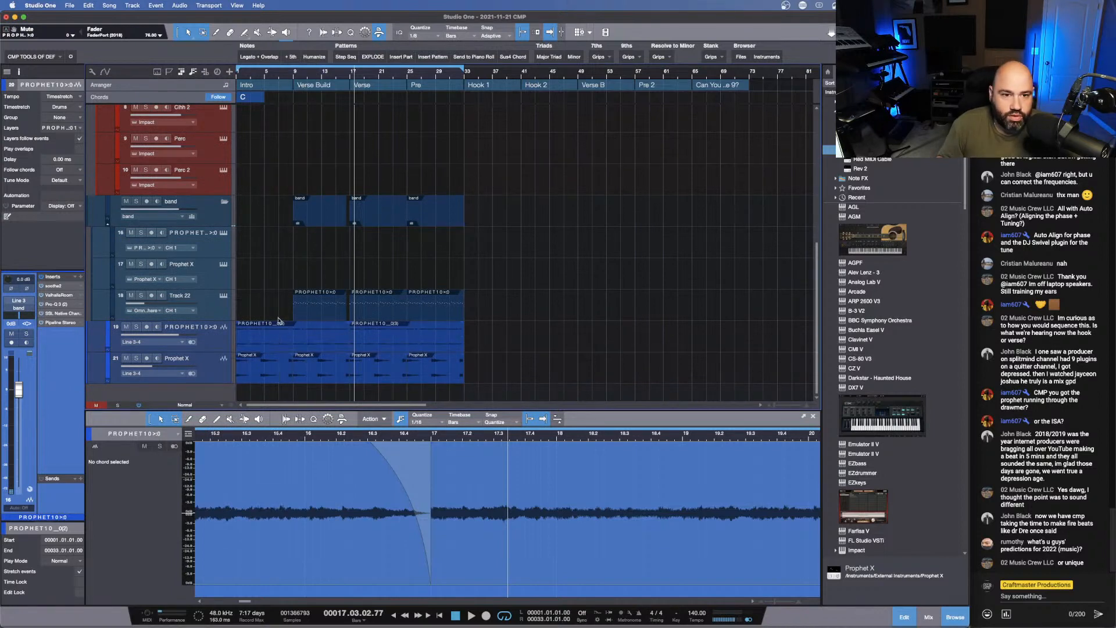
# - Trim the Intro's Prophet X audio clip to start at the note onset at 4.02.04.77 and end at bar 8, checking it during playback
pyautogui.press(',')
pyautogui.press('space')
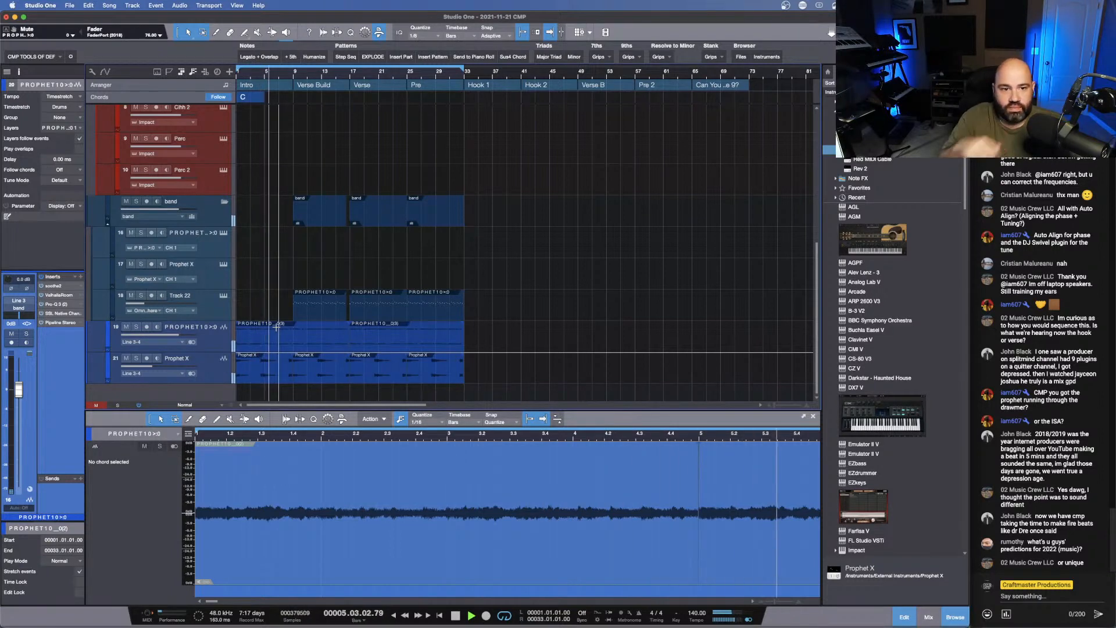
pyautogui.click(238, 365)
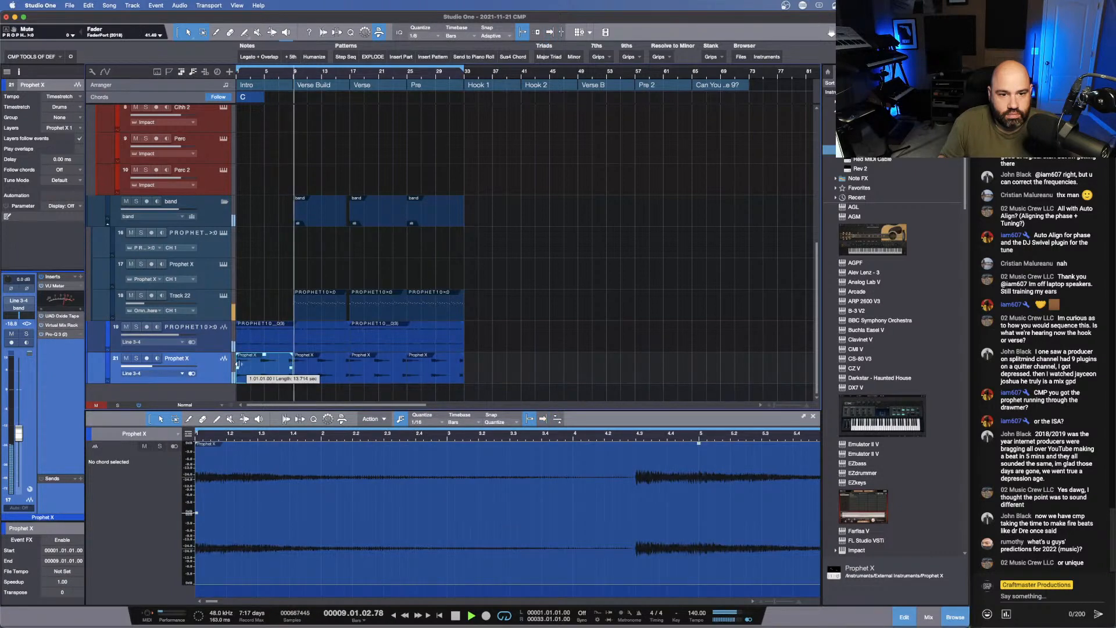
pyautogui.moveTo(237, 364); pyautogui.dragTo(258, 368)
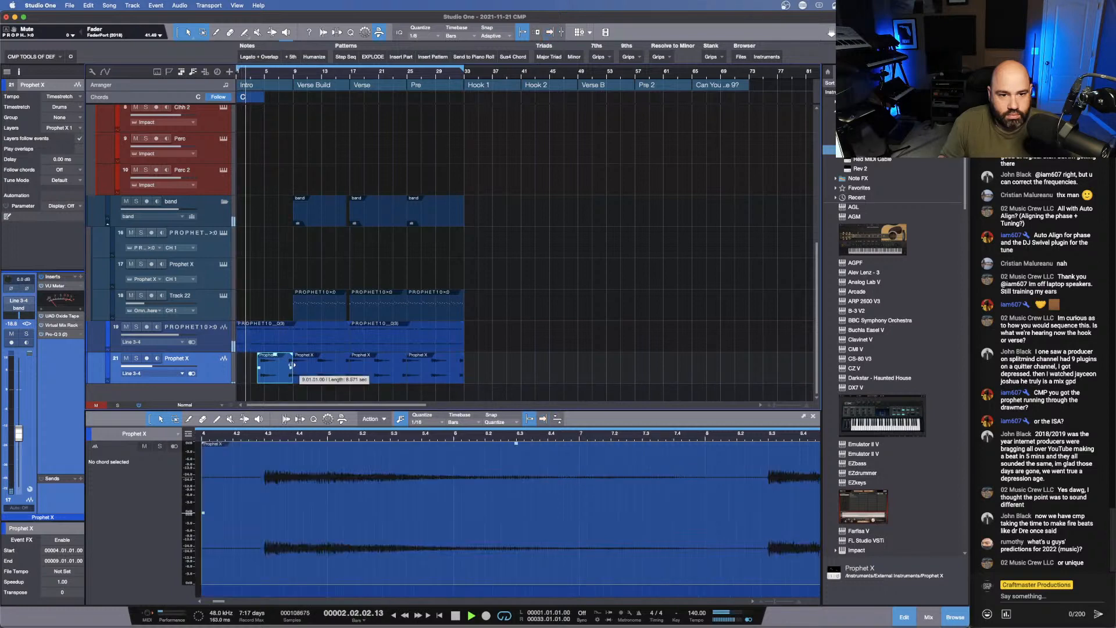
pyautogui.moveTo(293, 365); pyautogui.dragTo(286, 365)
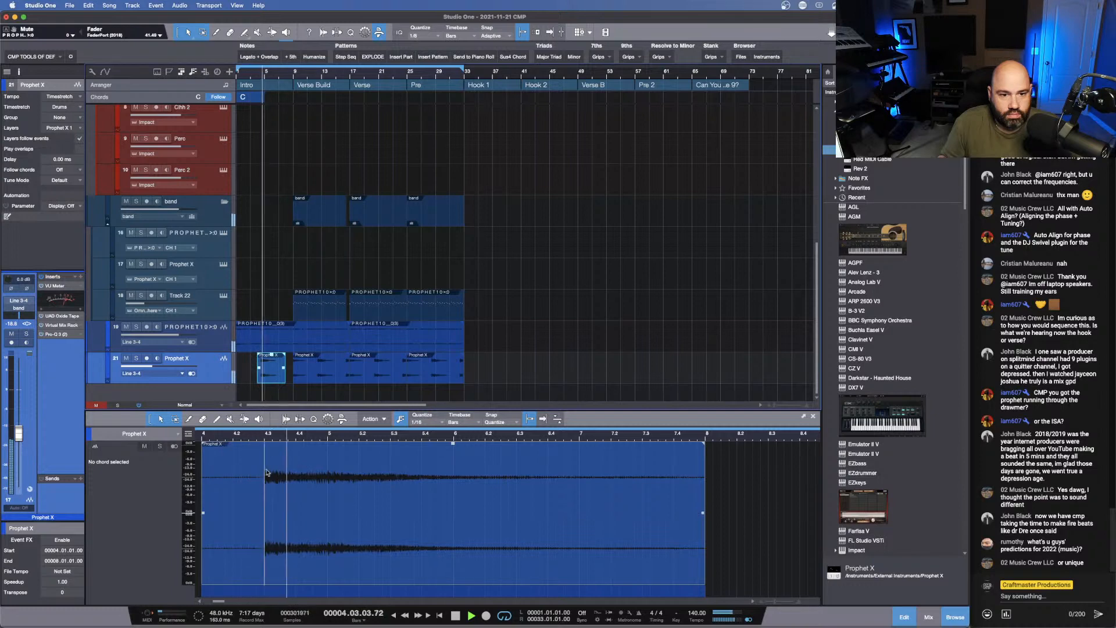
pyautogui.moveTo(203, 513); pyautogui.dragTo(262, 513)
pyautogui.click(250, 73)
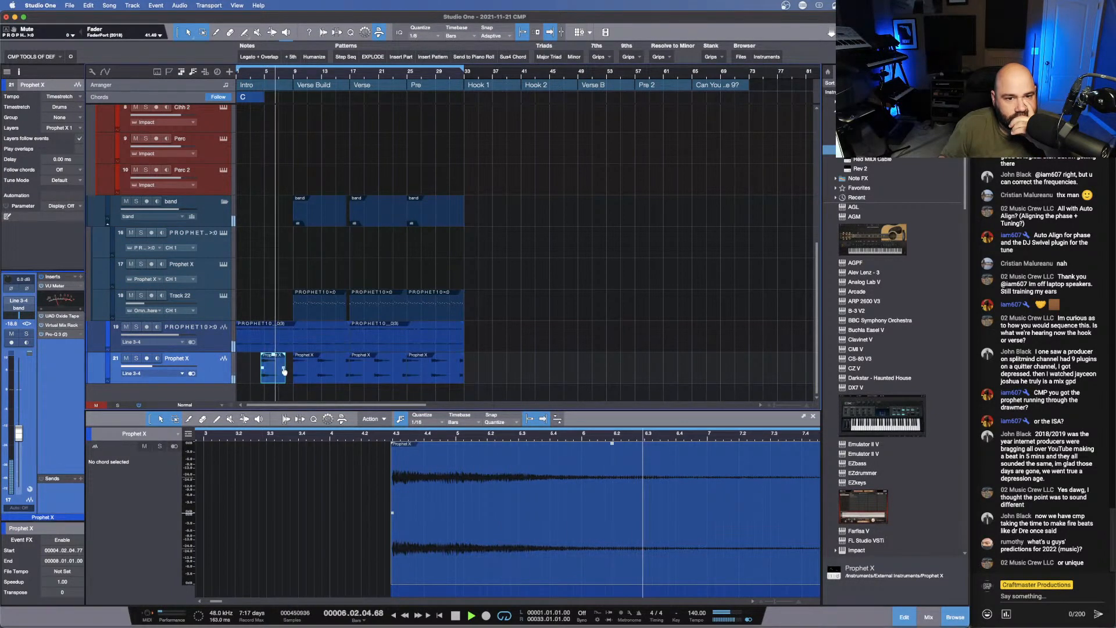
# - Extend the end of the Intro's Prophet X clip to 8.03.01.00 and give it a short fade-out
pyautogui.moveTo(284, 354); pyautogui.dragTo(282, 359)
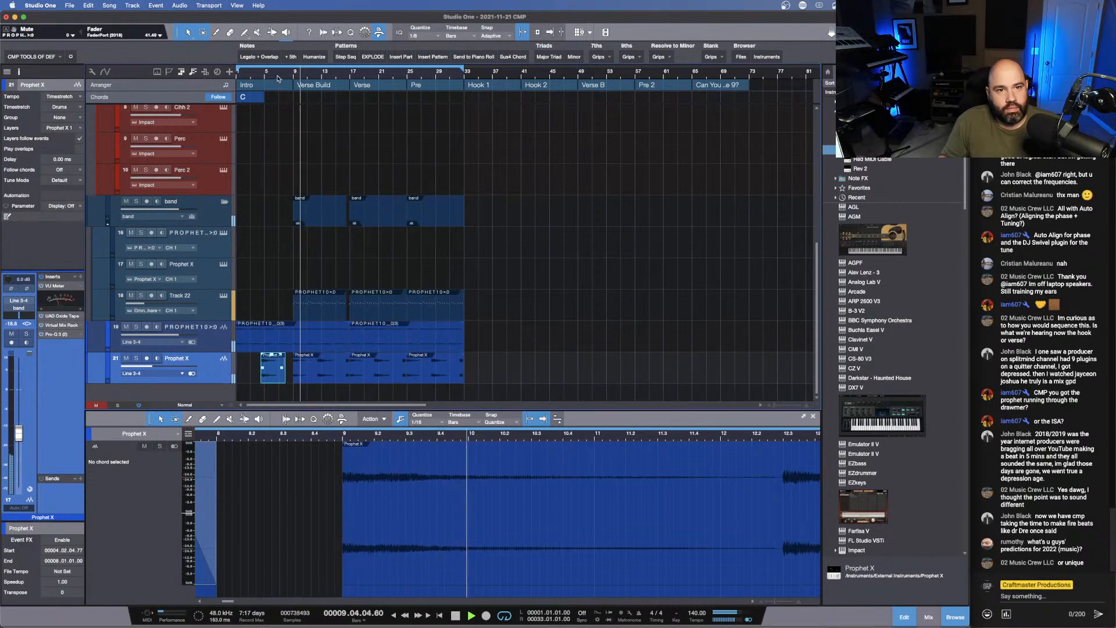
pyautogui.moveTo(271, 72); pyautogui.dragTo(331, 102)
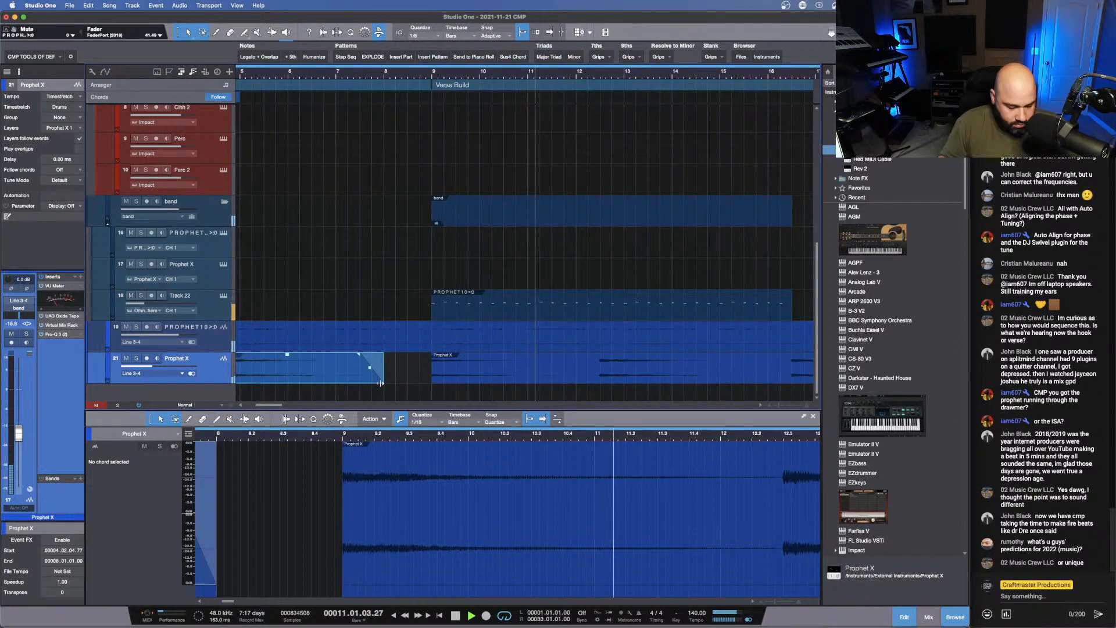
pyautogui.moveTo(383, 378); pyautogui.dragTo(409, 378)
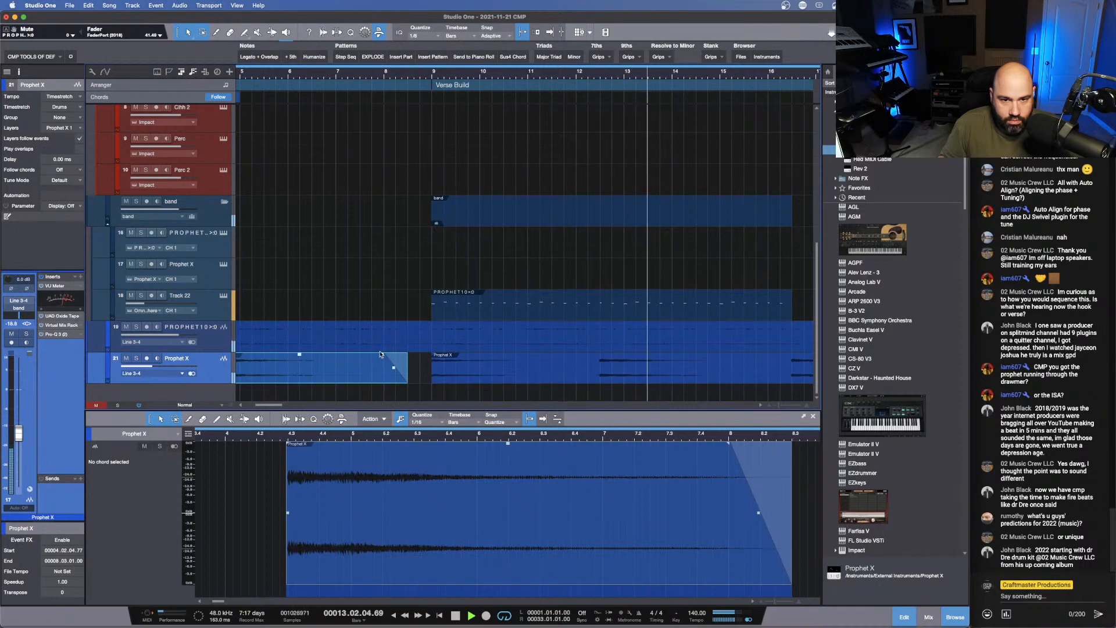
pyautogui.moveTo(383, 355); pyautogui.dragTo(398, 357)
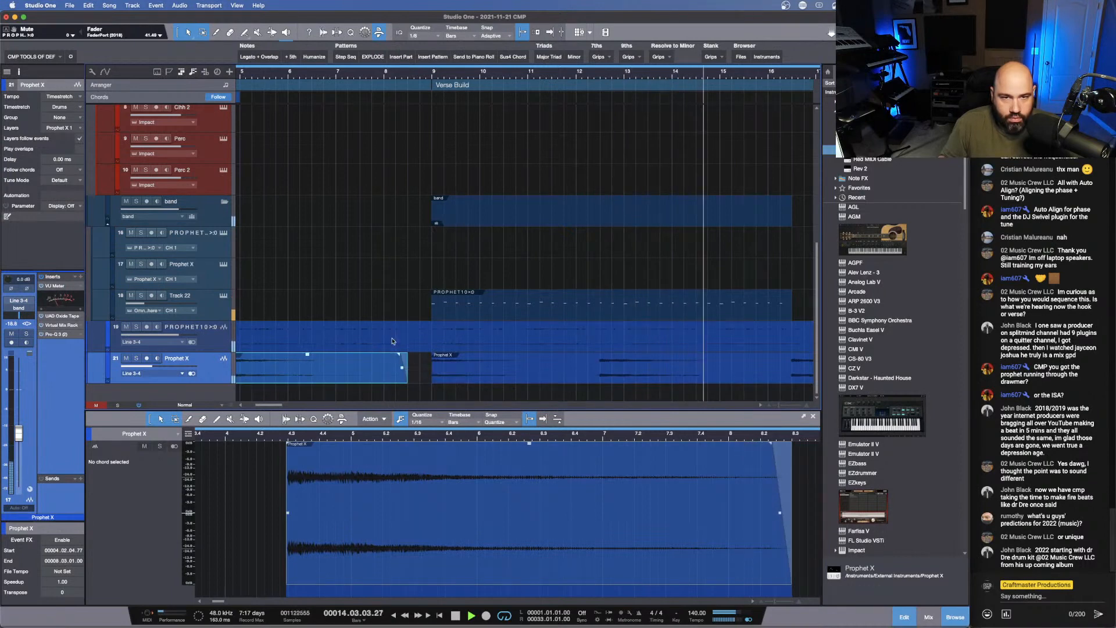
pyautogui.click(249, 82)
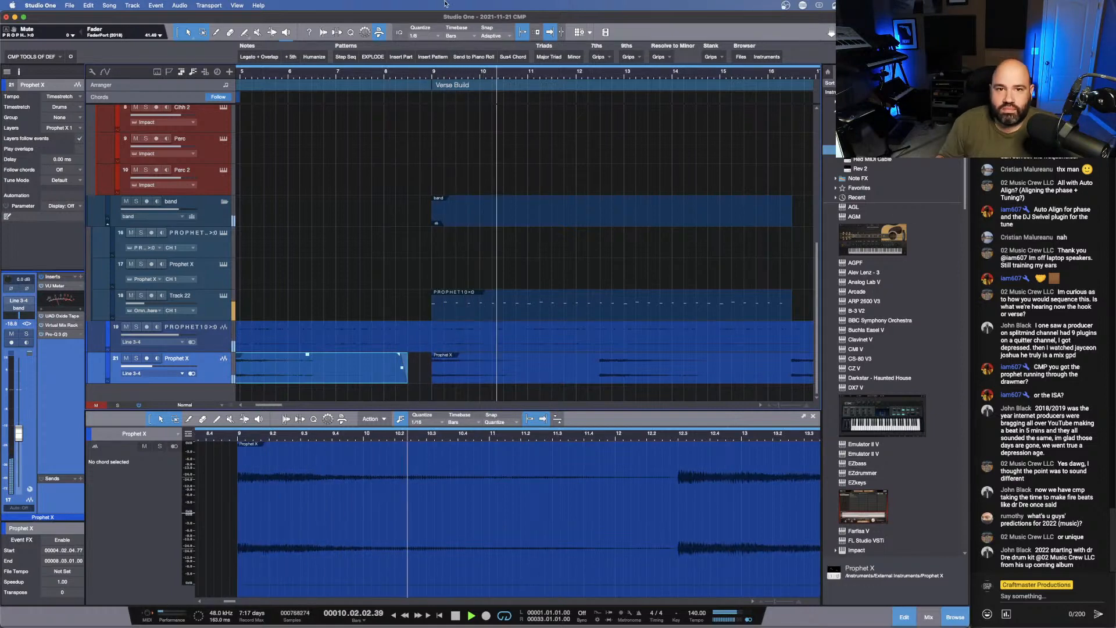
pyautogui.moveTo(497, 74); pyautogui.dragTo(479, 55)
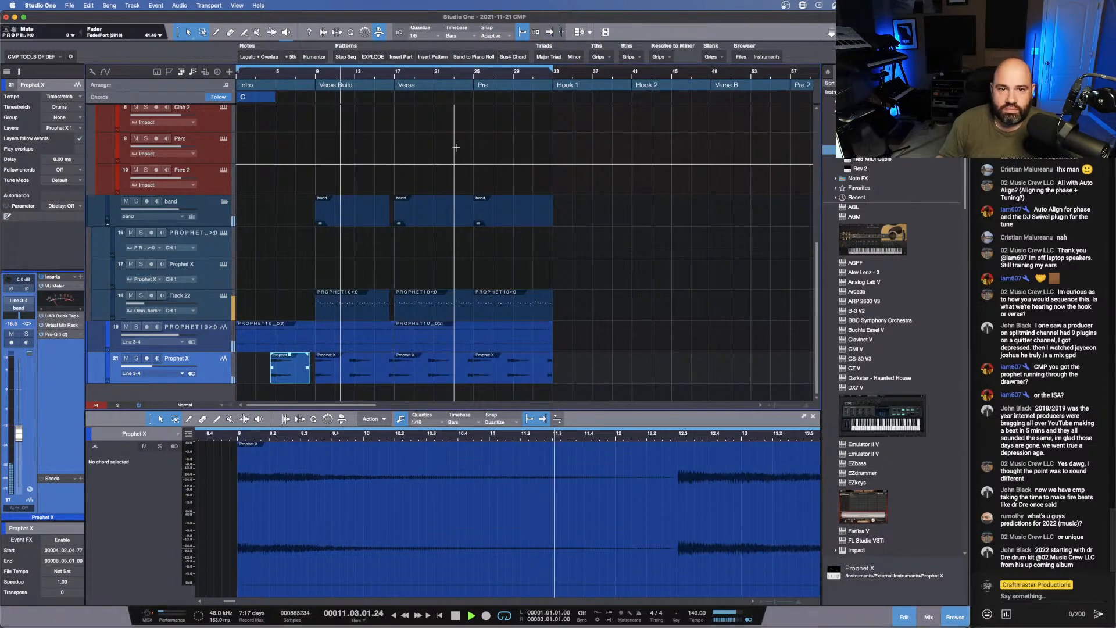
# - Add the UAD API 560 equalizer to the PROPHET10 audio track's inserts
pyautogui.click(211, 338)
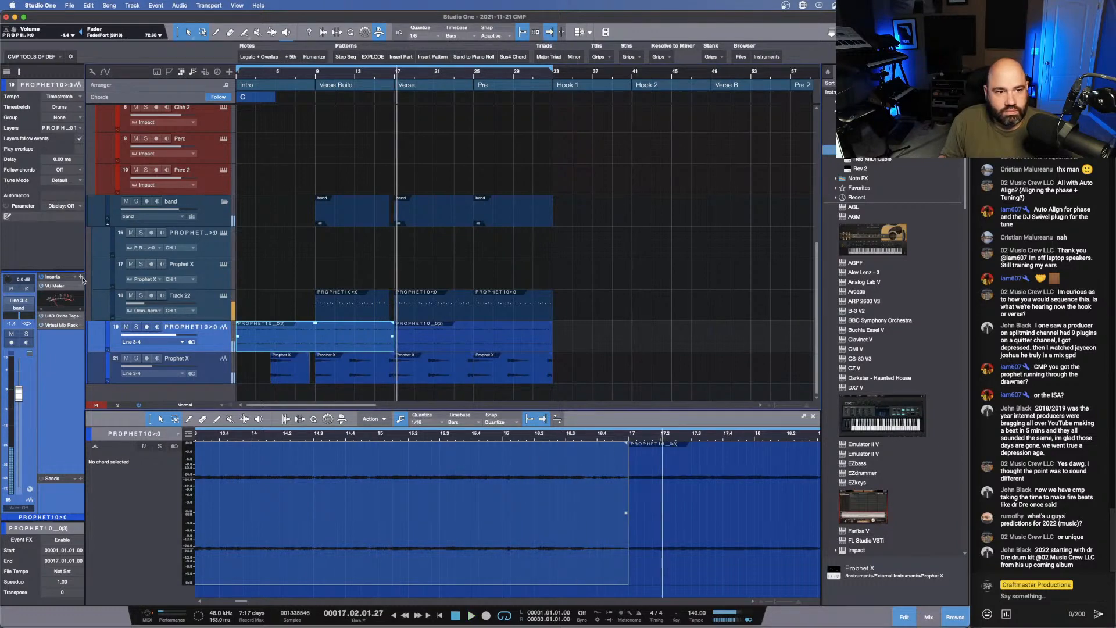
pyautogui.click(81, 276)
pyautogui.write('5')
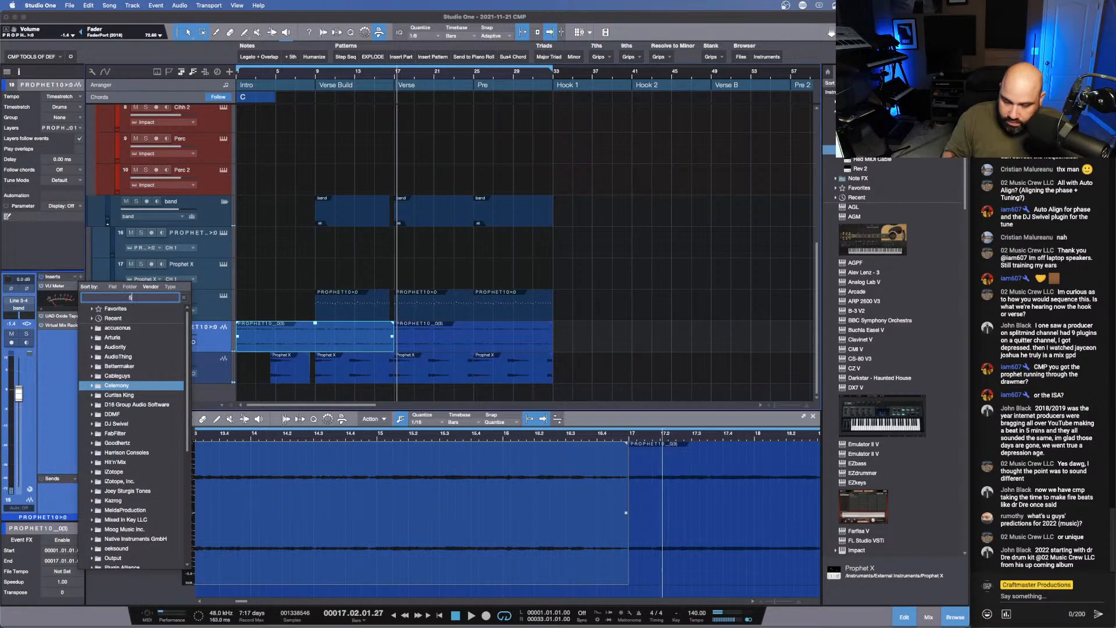
pyautogui.write('60')
pyautogui.press('Return')
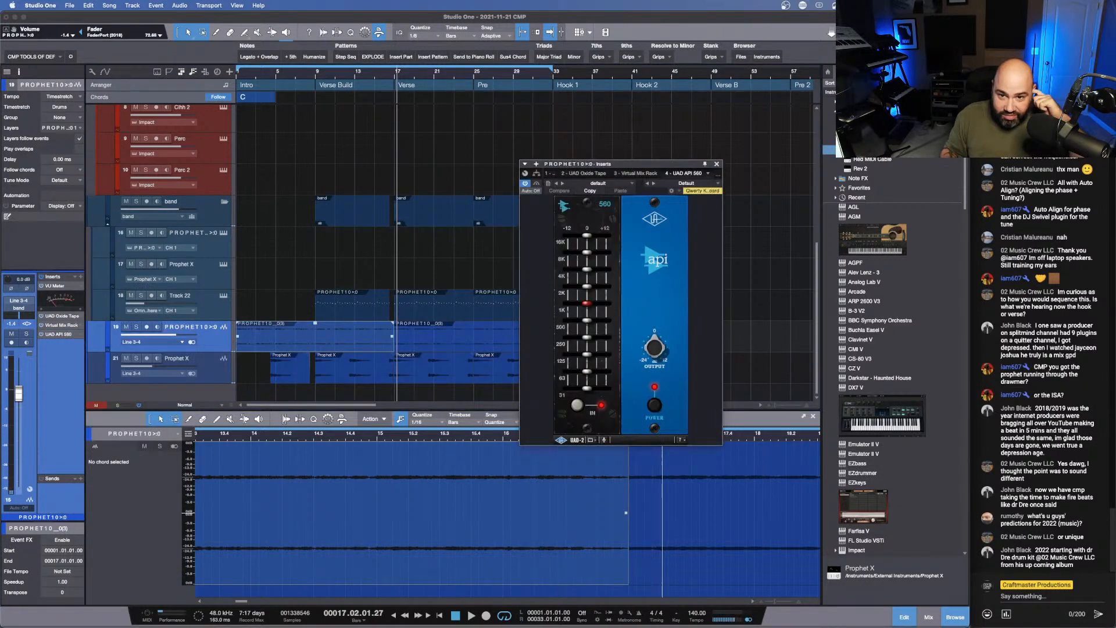
# - Cut the API 560's 1K band slightly and raise the PROPHET10 track's fader to -0.1 dB while listening from the Verse Build
pyautogui.click(314, 76)
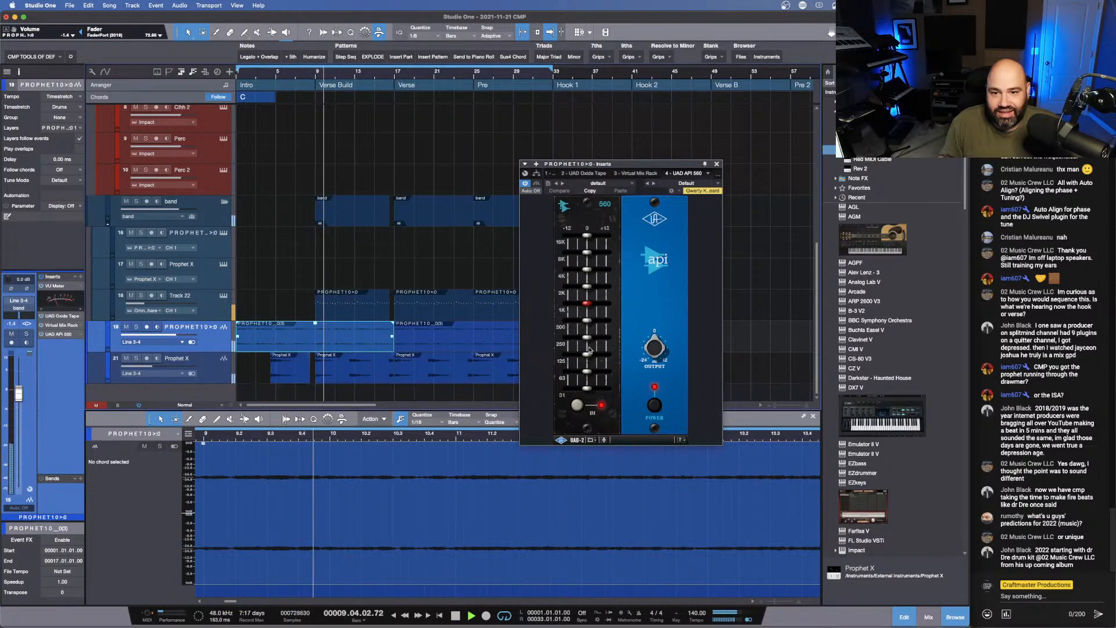
pyautogui.moveTo(587, 321); pyautogui.dragTo(584, 305)
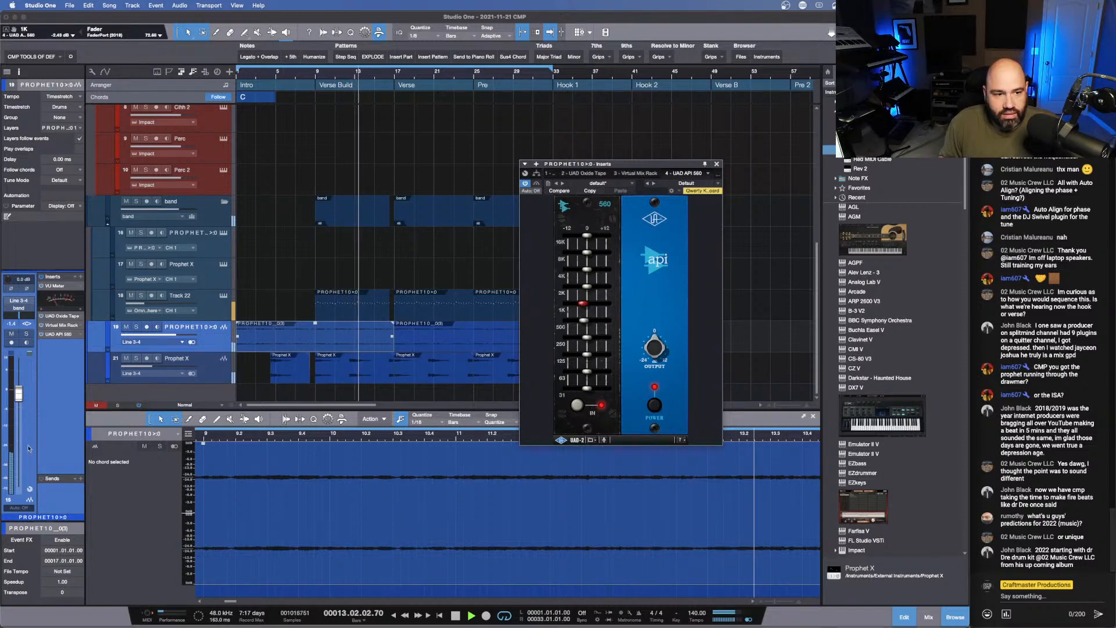
pyautogui.moveTo(18, 394); pyautogui.dragTo(19, 391)
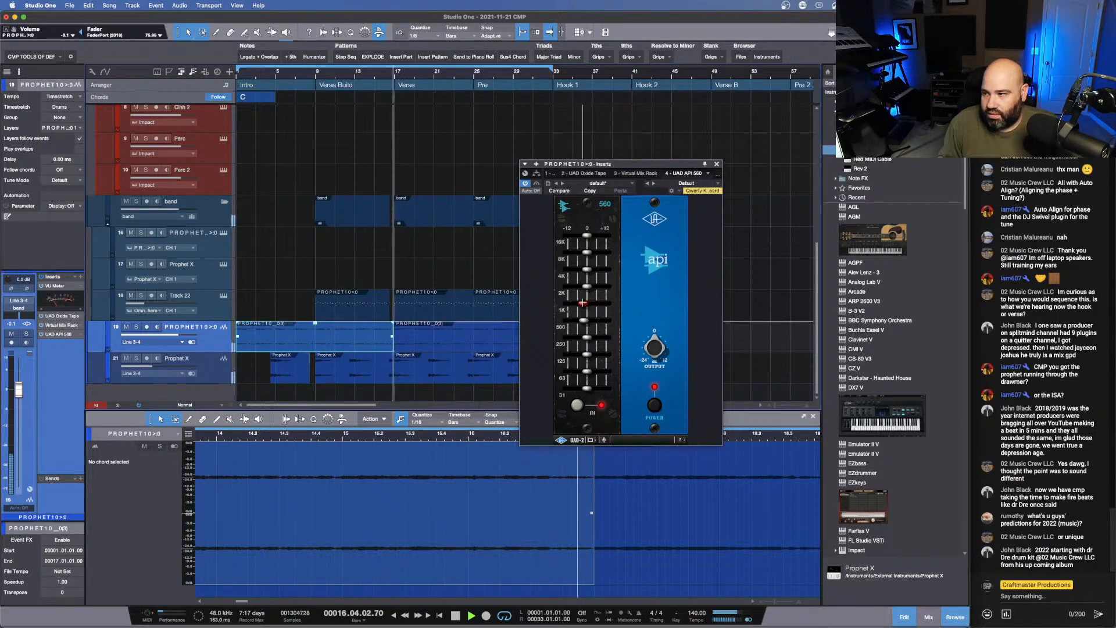
pyautogui.moveTo(583, 302); pyautogui.dragTo(584, 303)
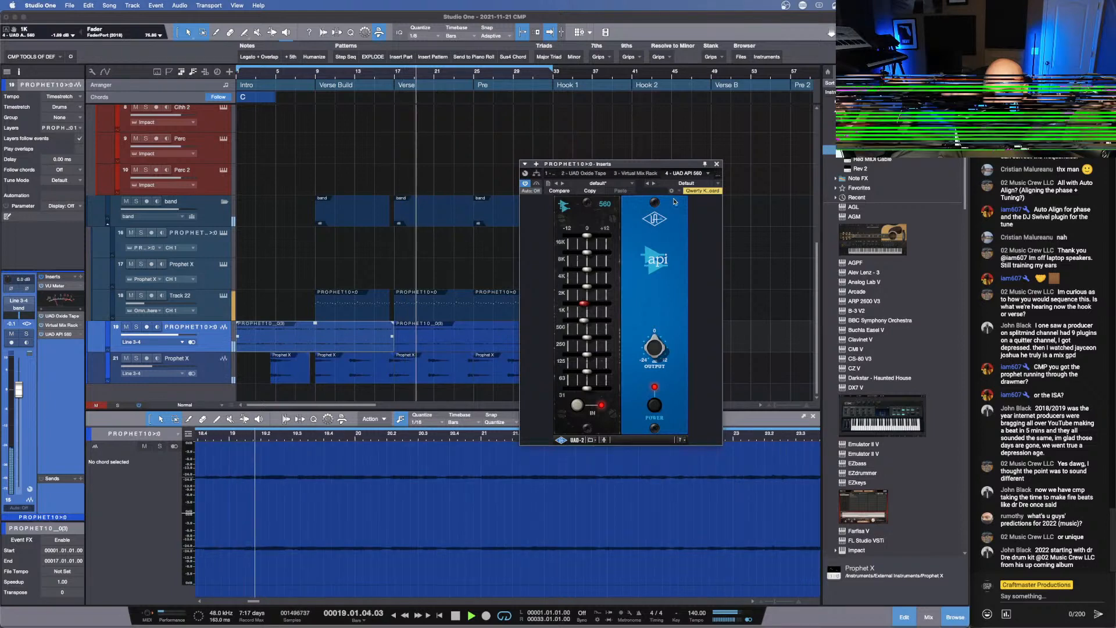
pyautogui.click(717, 164)
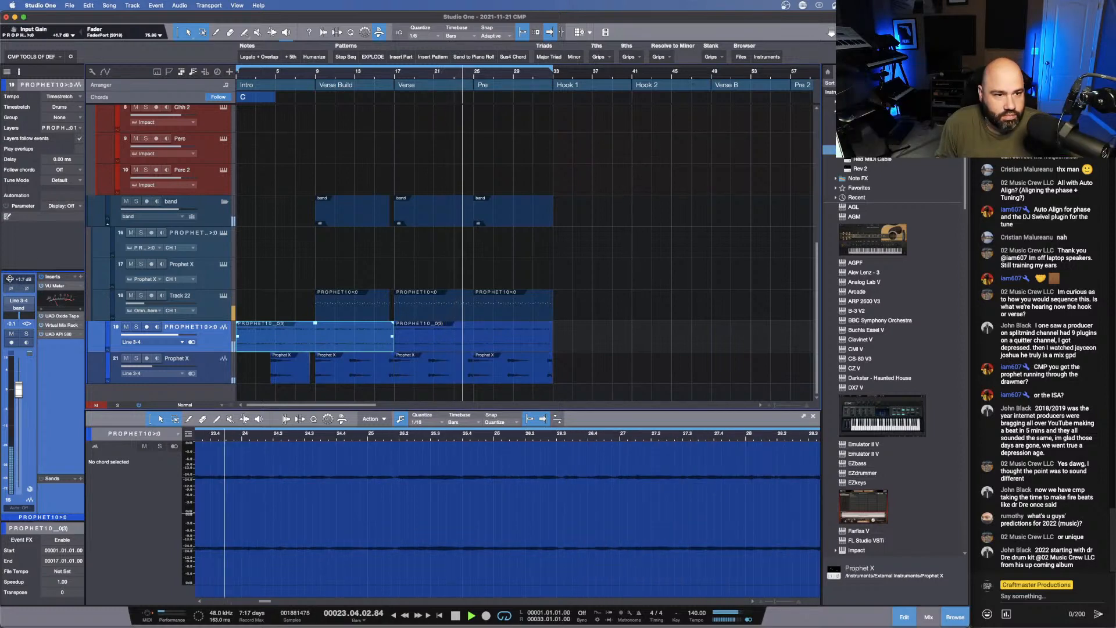
# - Raise the PROPHET10 track's input gain to +3.2 dB, and stop playback
pyautogui.moveTo(9, 282); pyautogui.dragTo(10, 278)
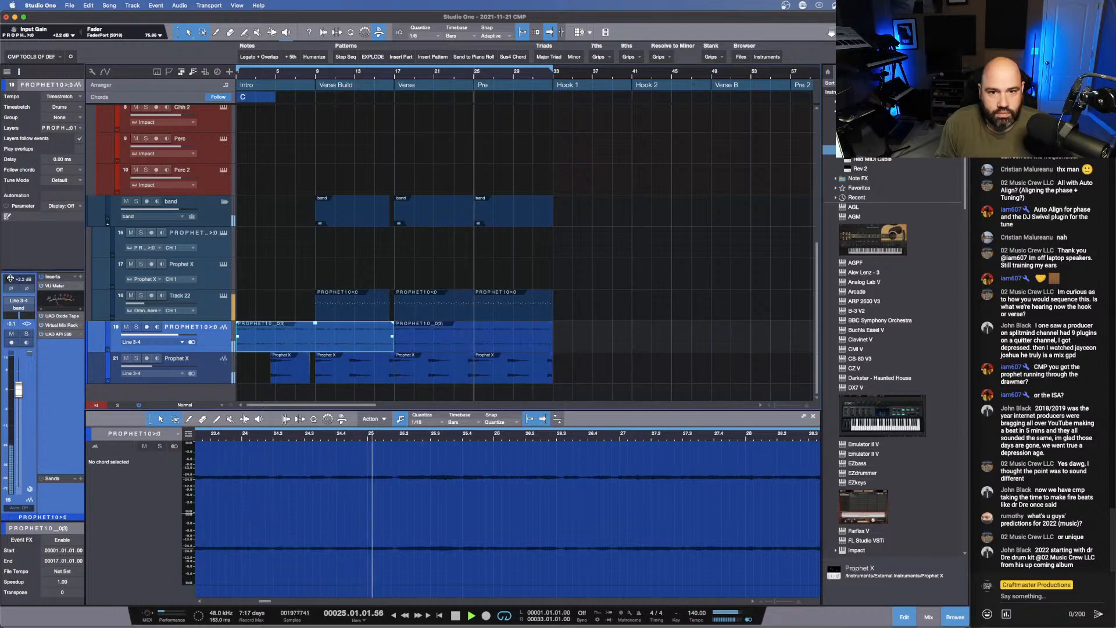
pyautogui.press('space')
# - Switch the Verse's drum pattern clip to the Pitched HH variation, and play from the start of the Verse
pyautogui.scroll(-2, 489, 242)
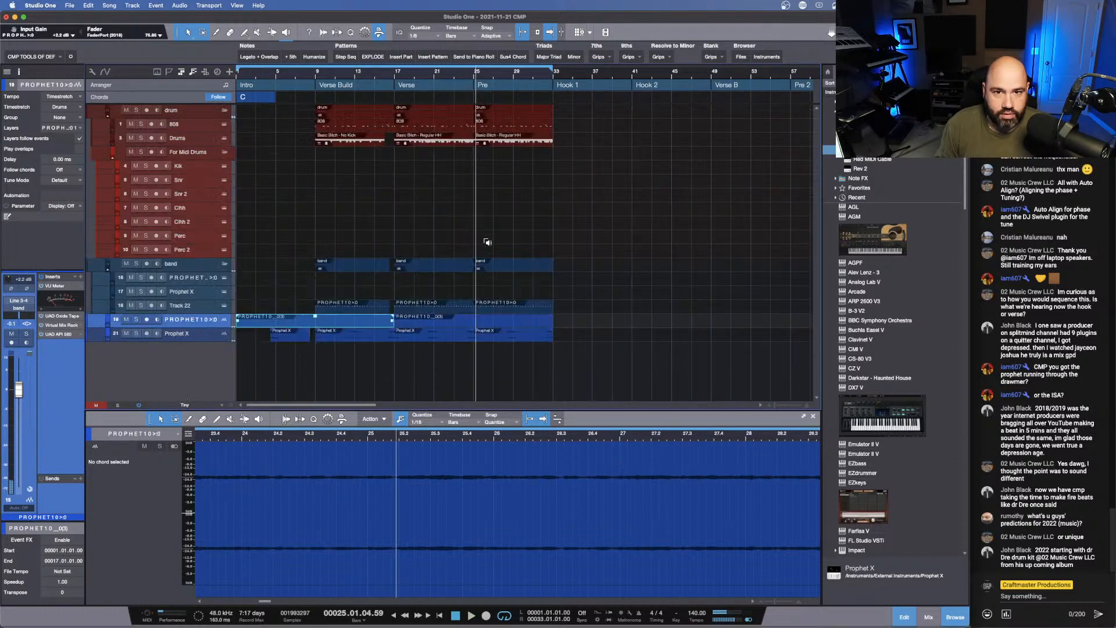
pyautogui.scroll(1, 488, 242)
pyautogui.scroll(-1, 488, 242)
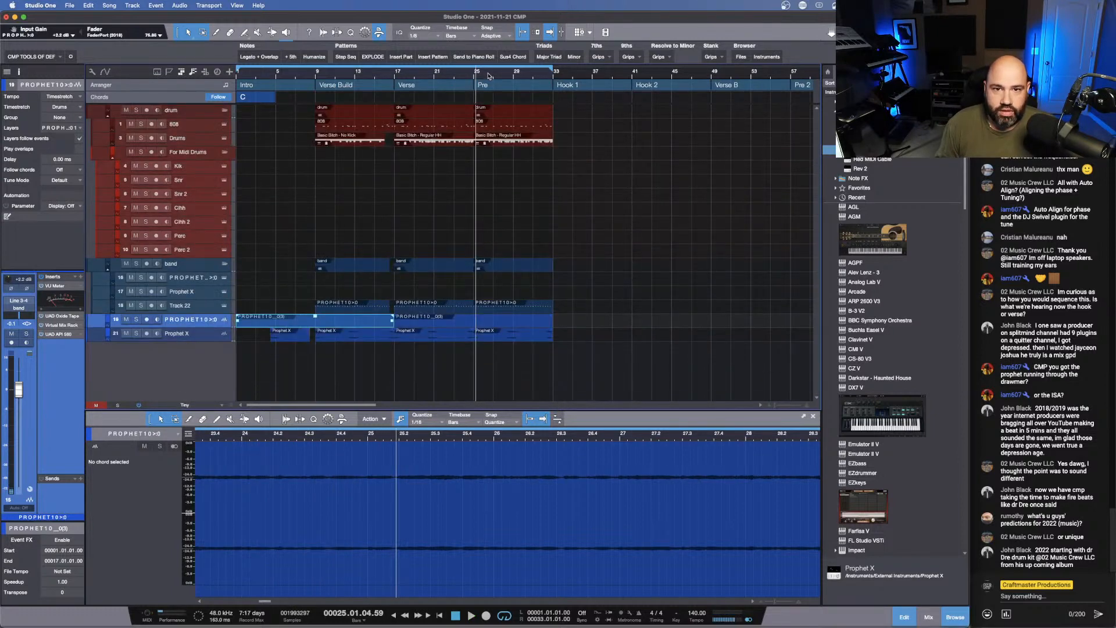
pyautogui.moveTo(489, 76); pyautogui.dragTo(497, 96)
pyautogui.click(499, 126)
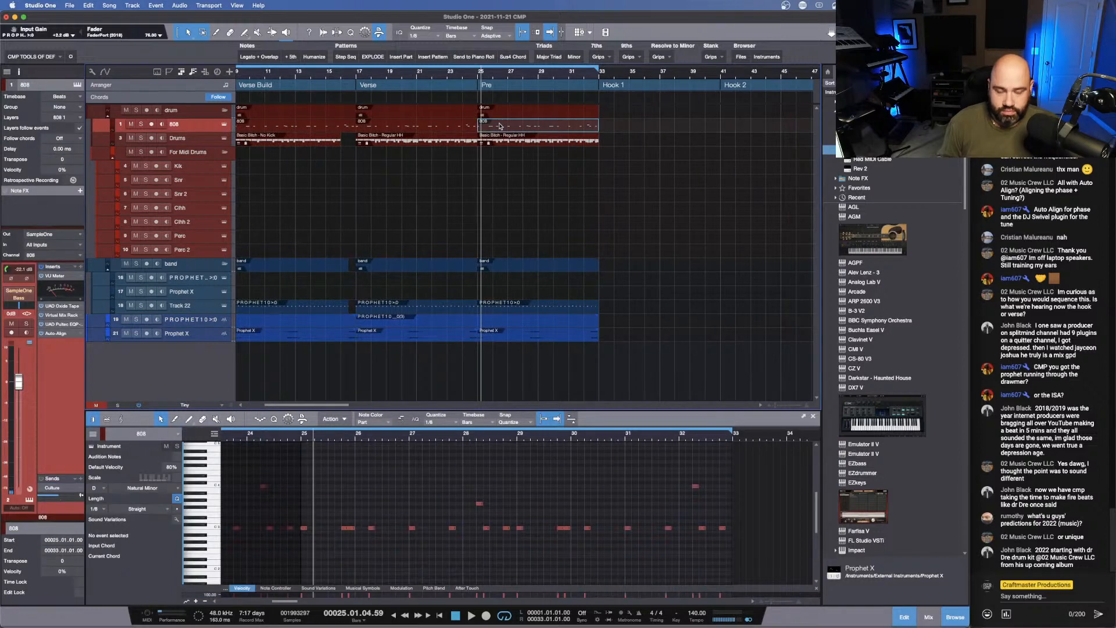
pyautogui.press('Left')
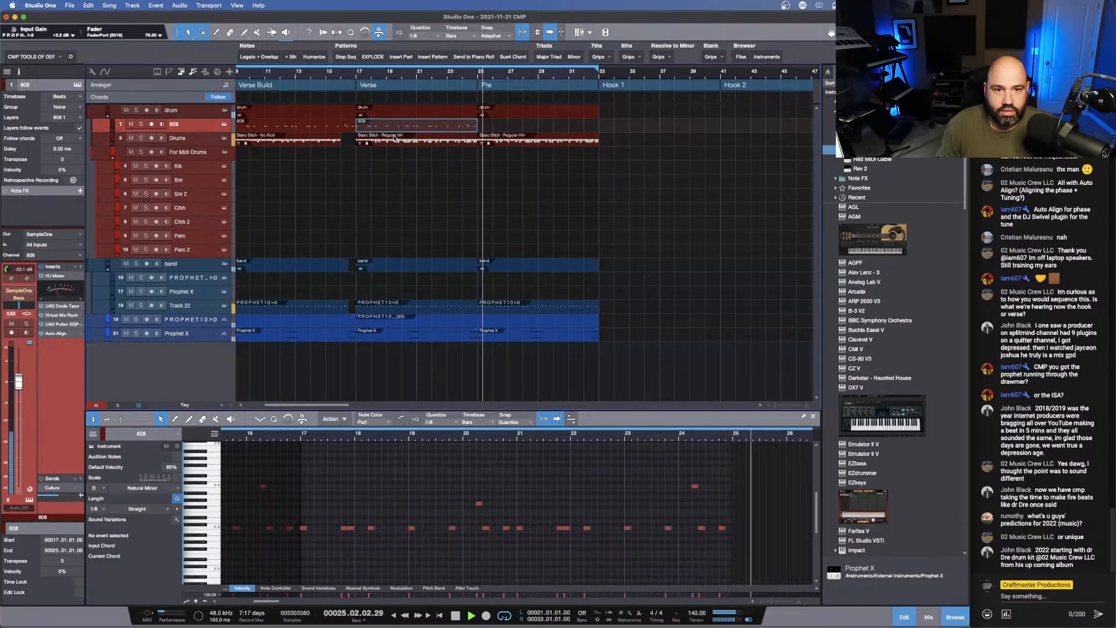
pyautogui.press('Down')
pyautogui.press('space')
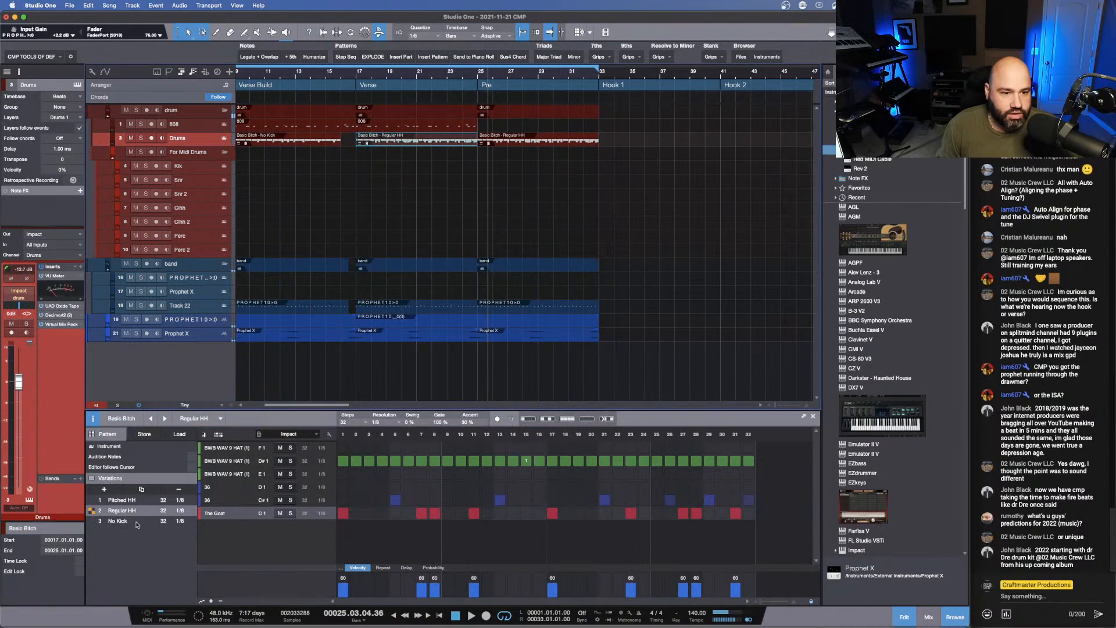
pyautogui.click(122, 500)
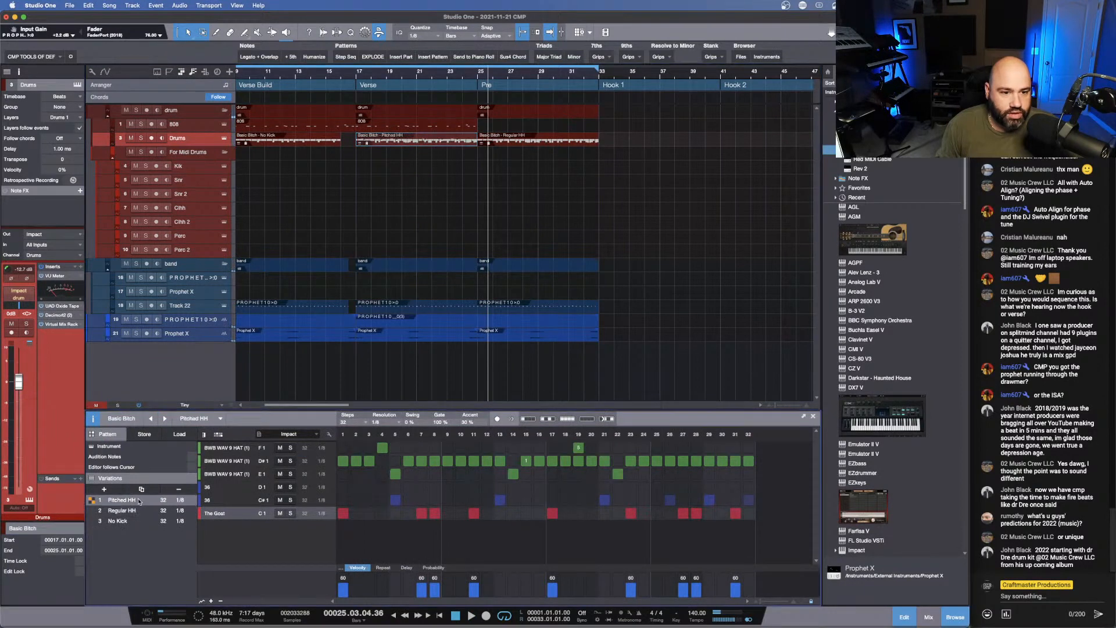
pyautogui.click(343, 73)
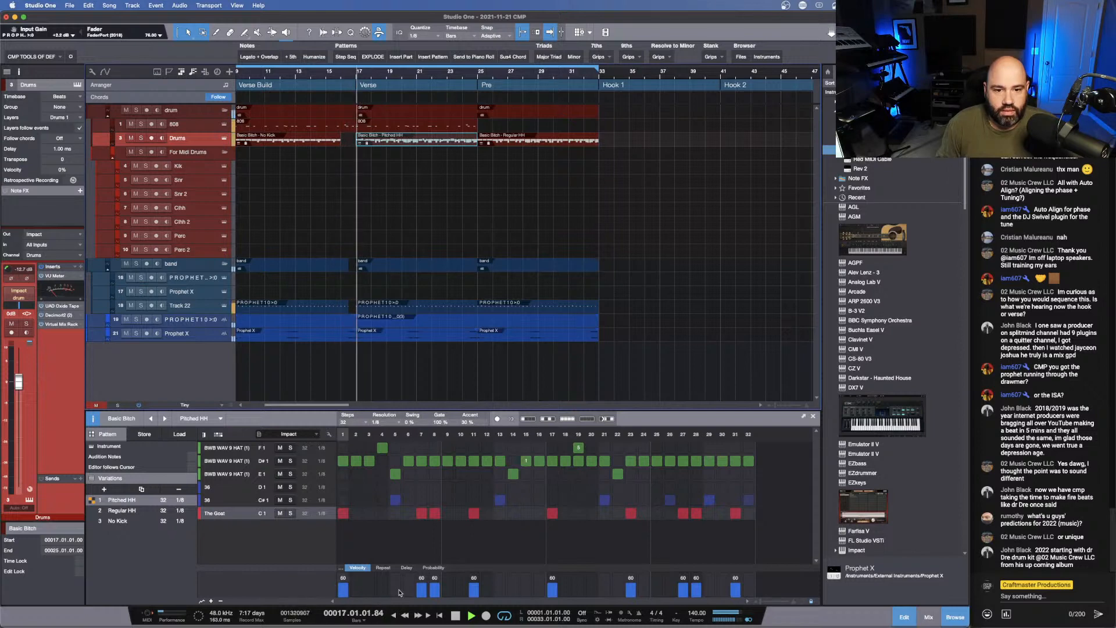
# - Add a kick on step 2 of The Goat row in the Pitched HH variation, and audition it from the Verse's start
pyautogui.click(357, 513)
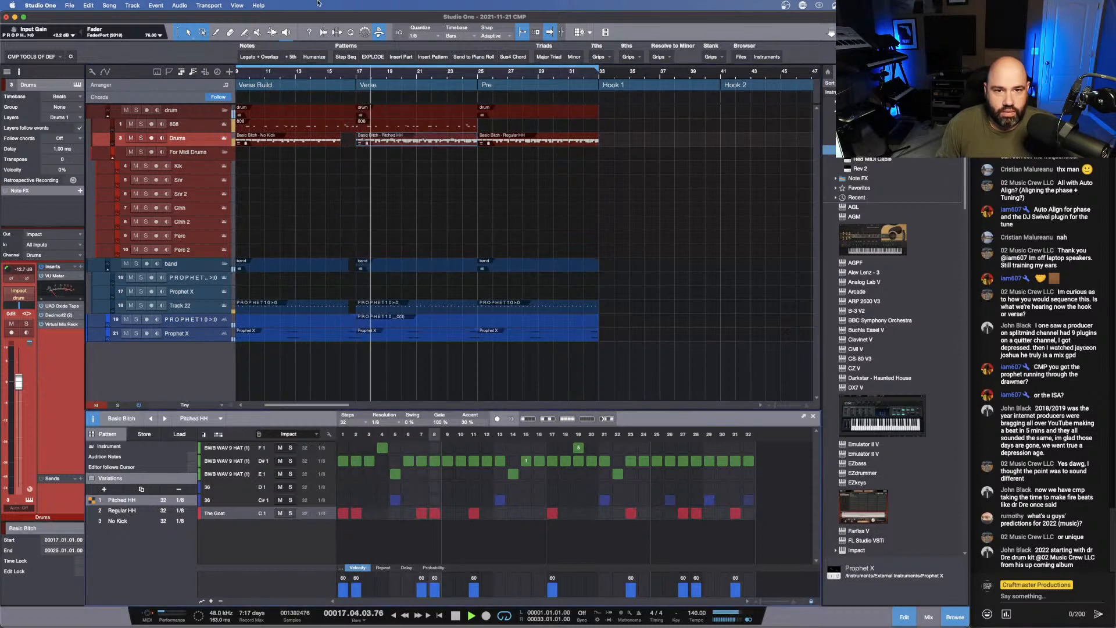
pyautogui.click(344, 74)
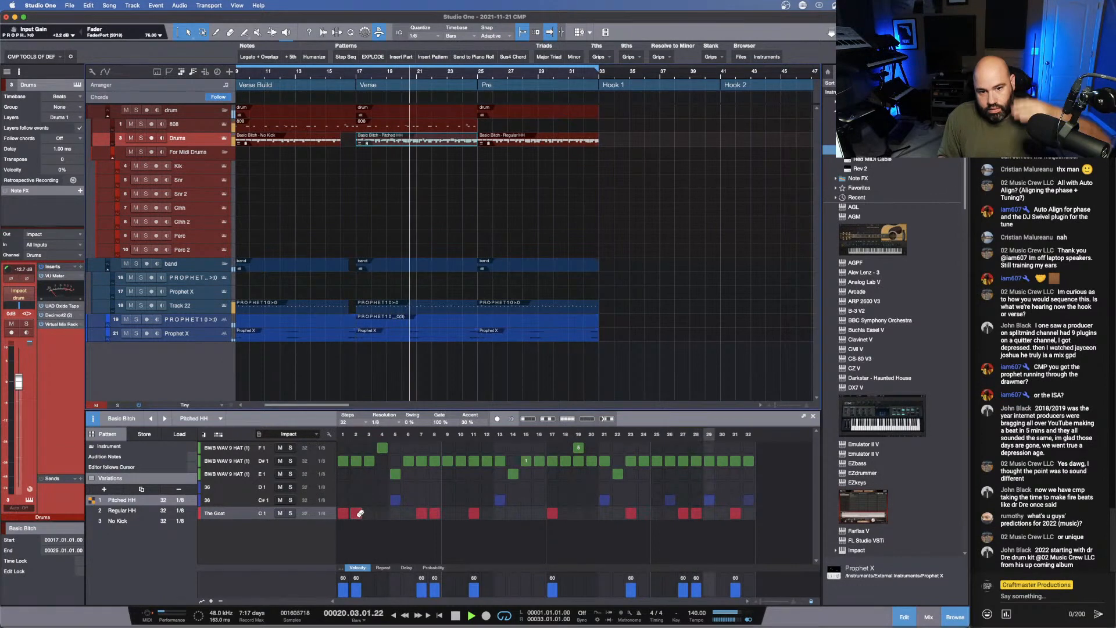
pyautogui.press('space')
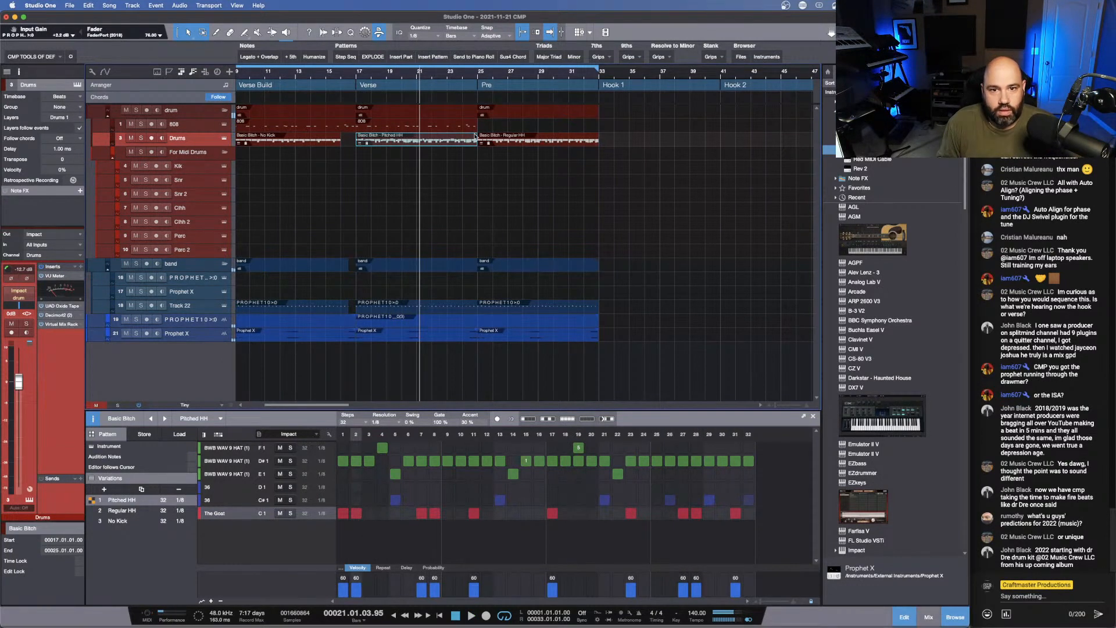
# - Shorten the Verse's drum clip to bar 21, and fill bars 21 to 25 with a duplicated variation lacking the step 2 kick
pyautogui.moveTo(475, 138); pyautogui.dragTo(427, 140)
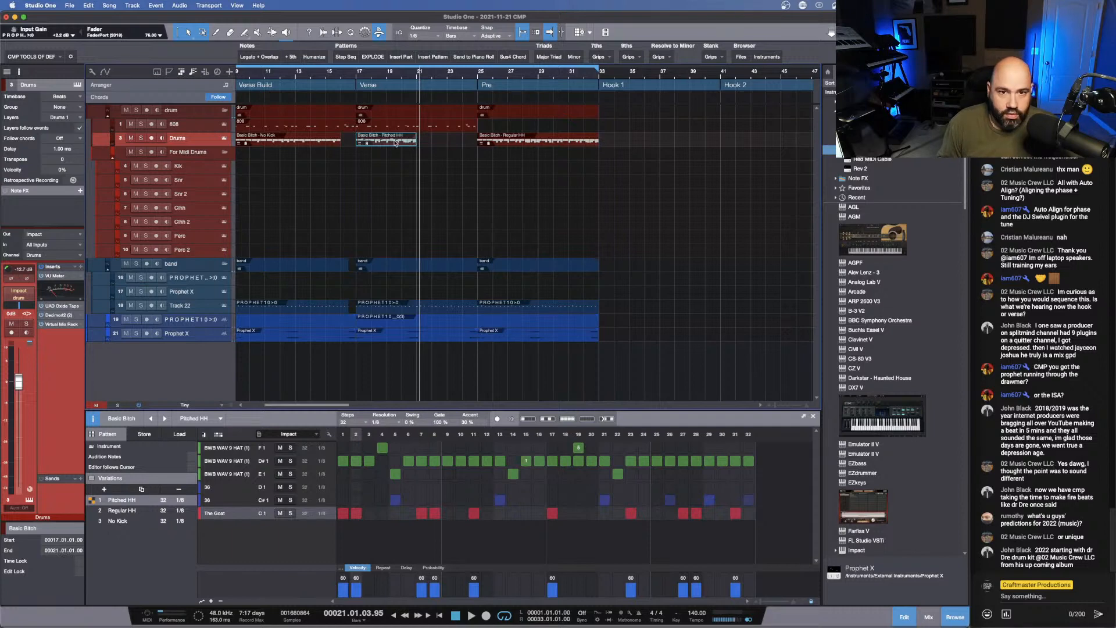
pyautogui.click(143, 490)
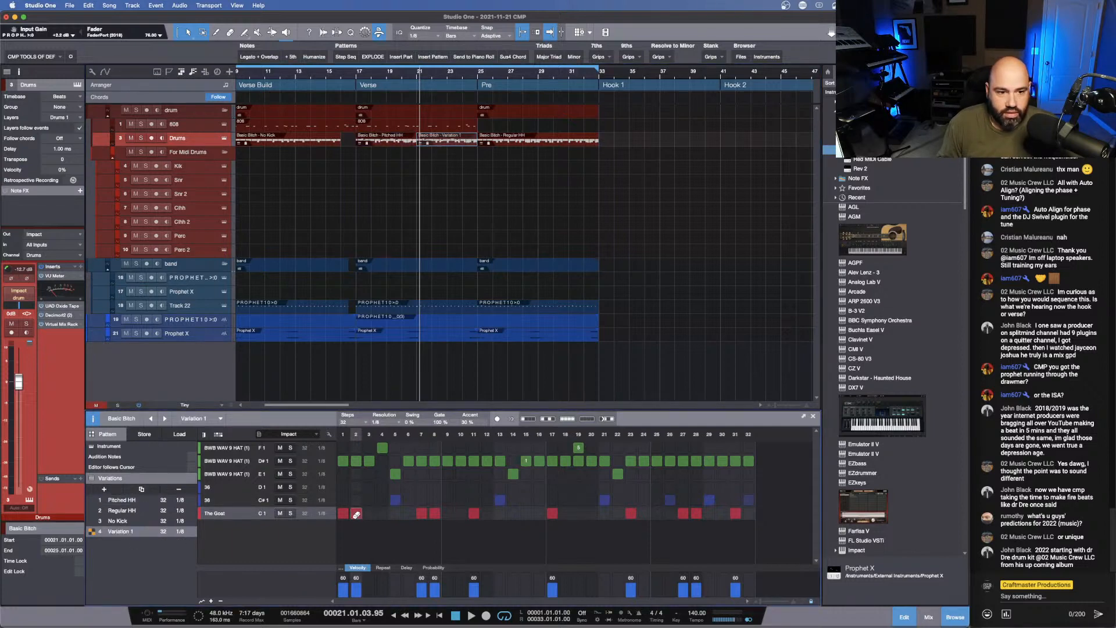
pyautogui.click(354, 75)
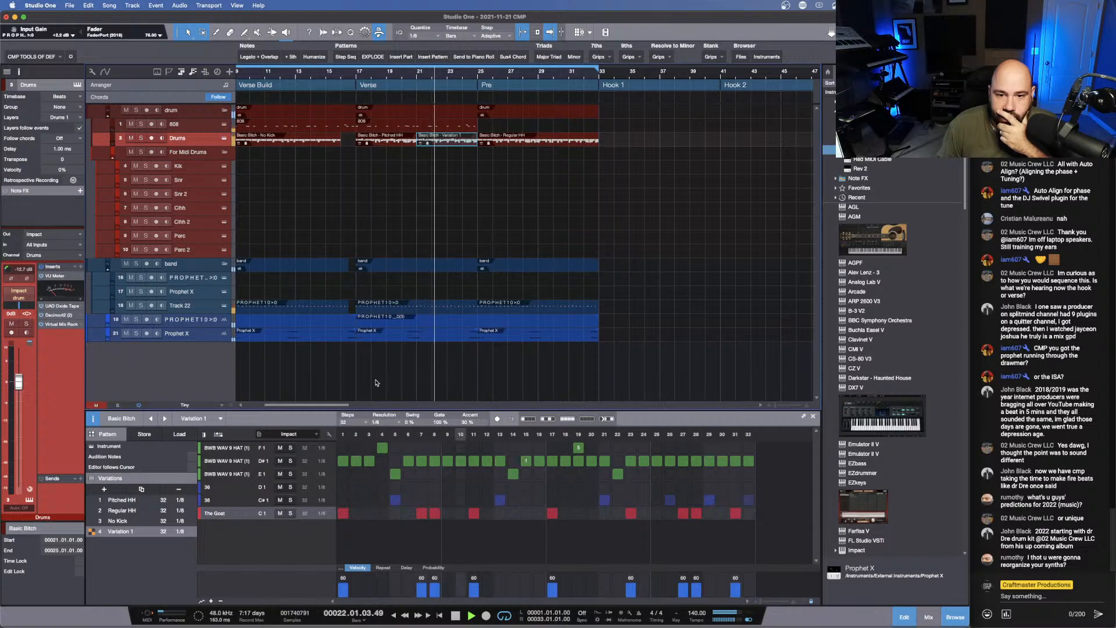
# - Add a repeat to step 9 of the D#1 hi-hat in Variation 1, and play from the Verse's start
pyautogui.click(254, 462)
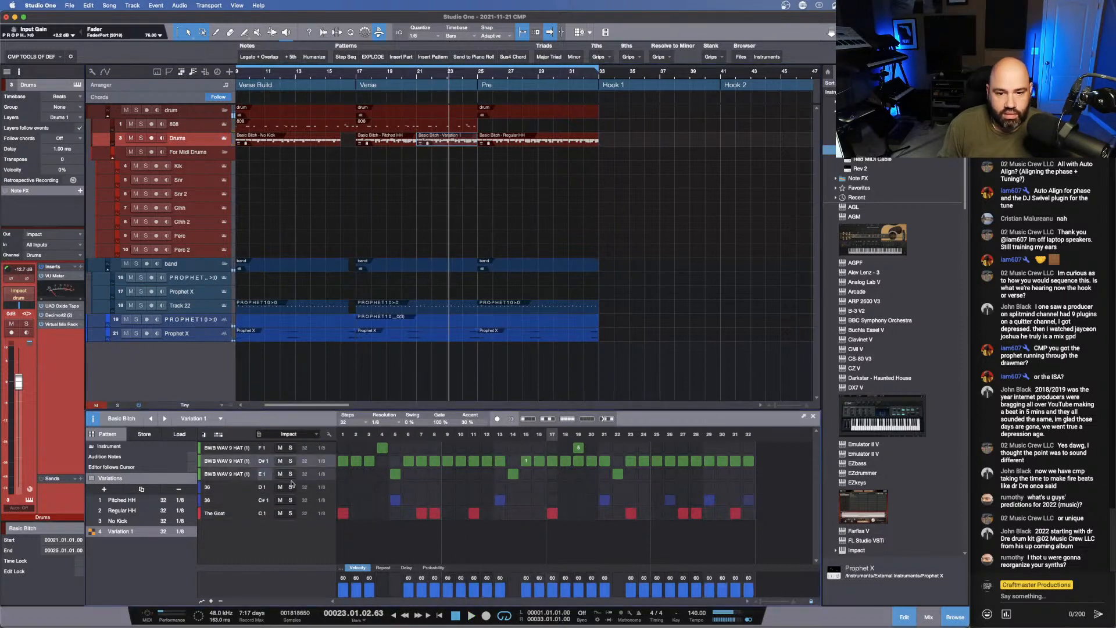
pyautogui.click(382, 568)
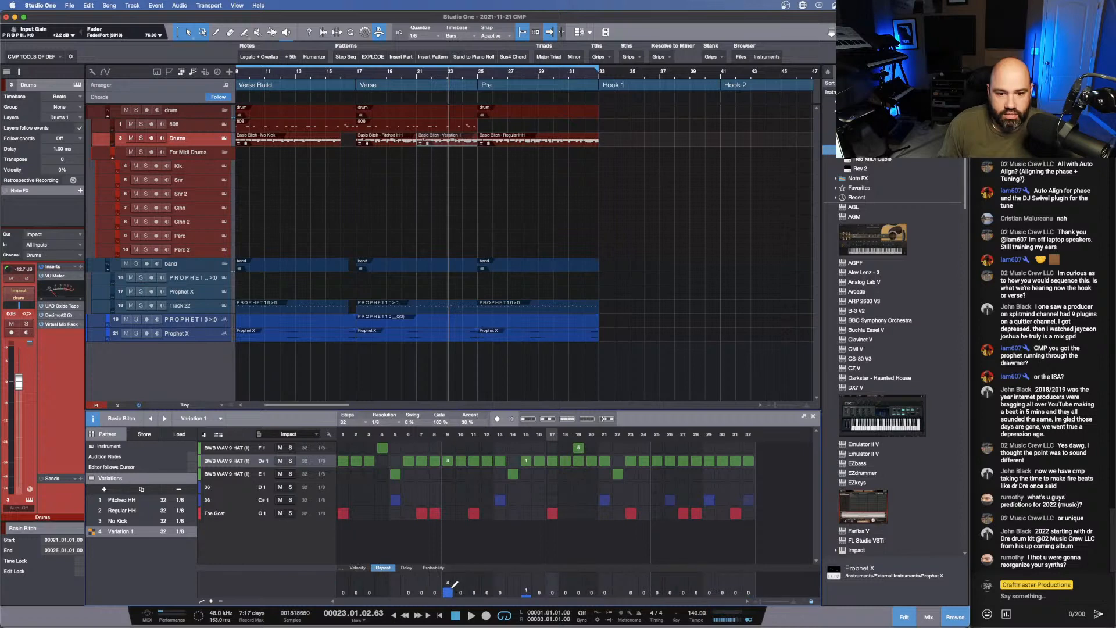
pyautogui.click(357, 76)
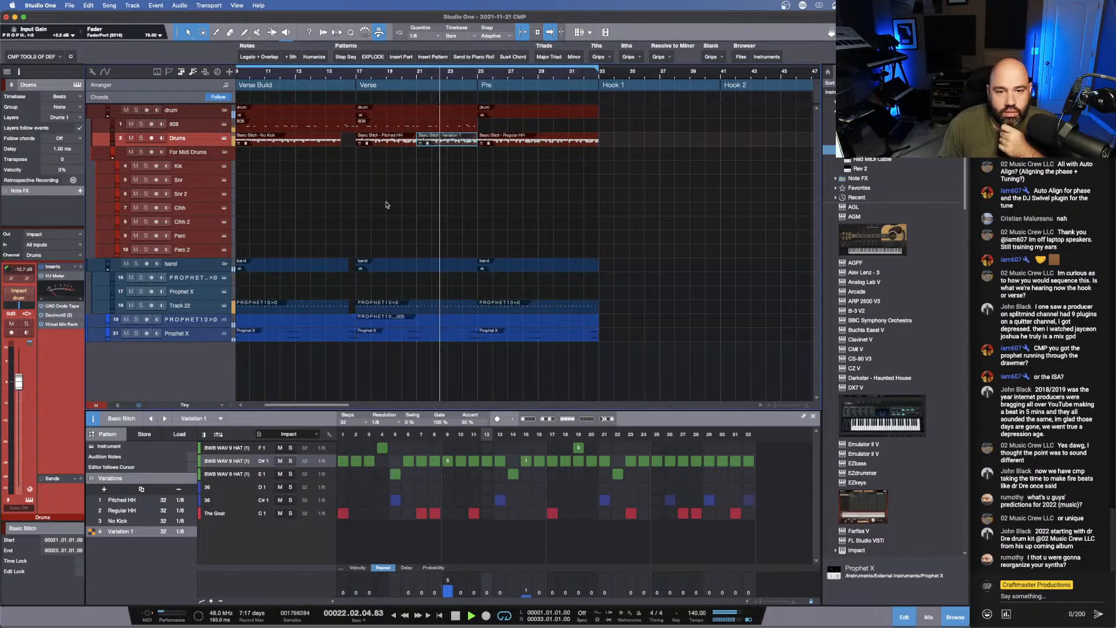
# - Lower the velocity of the step 2 kick in the Pitched HH variation to 33, and listen from the Verse's start
pyautogui.click(385, 143)
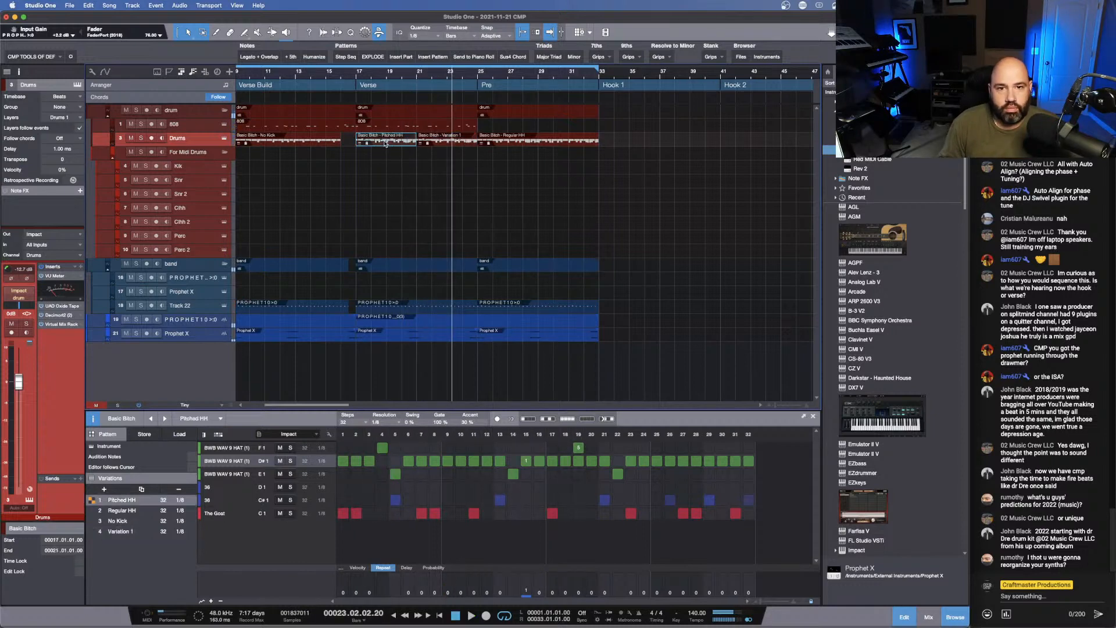
pyautogui.click(358, 568)
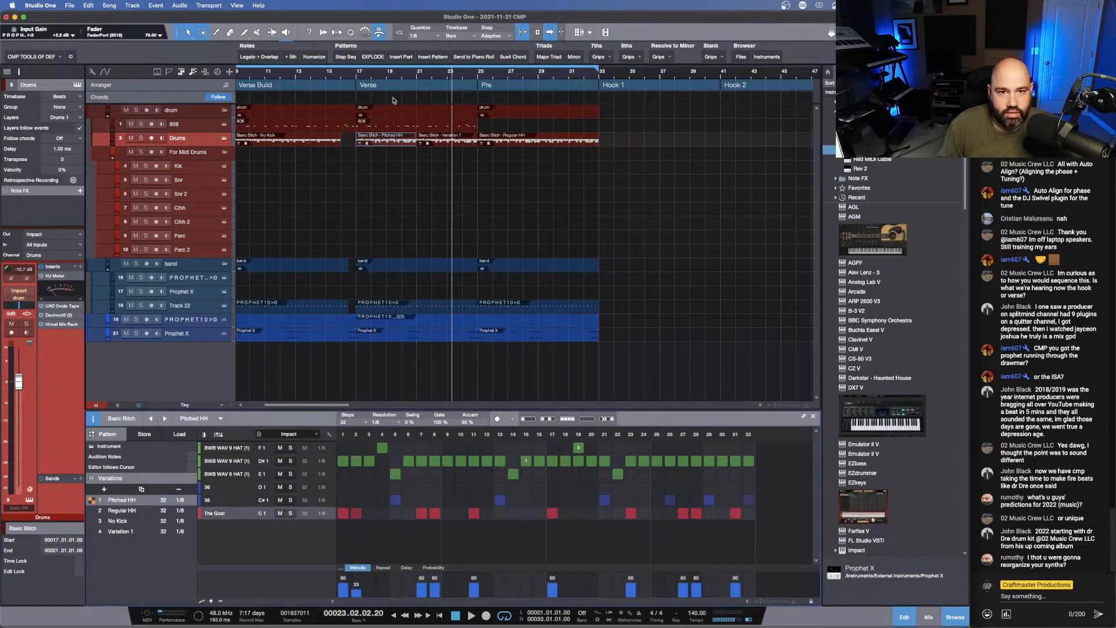
pyautogui.click(357, 76)
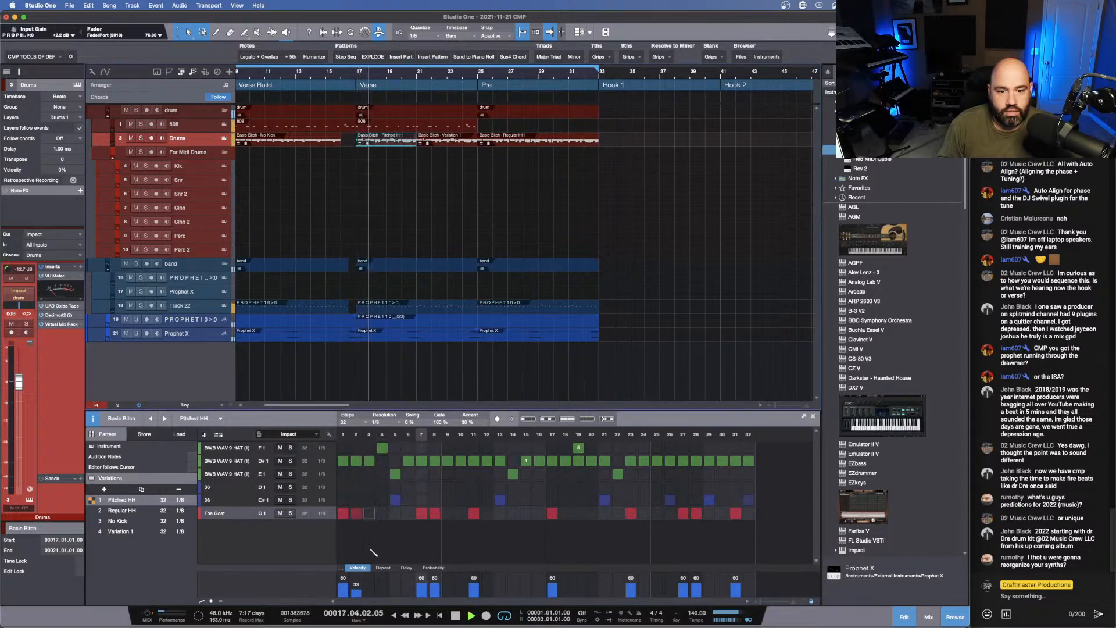
pyautogui.click(436, 584)
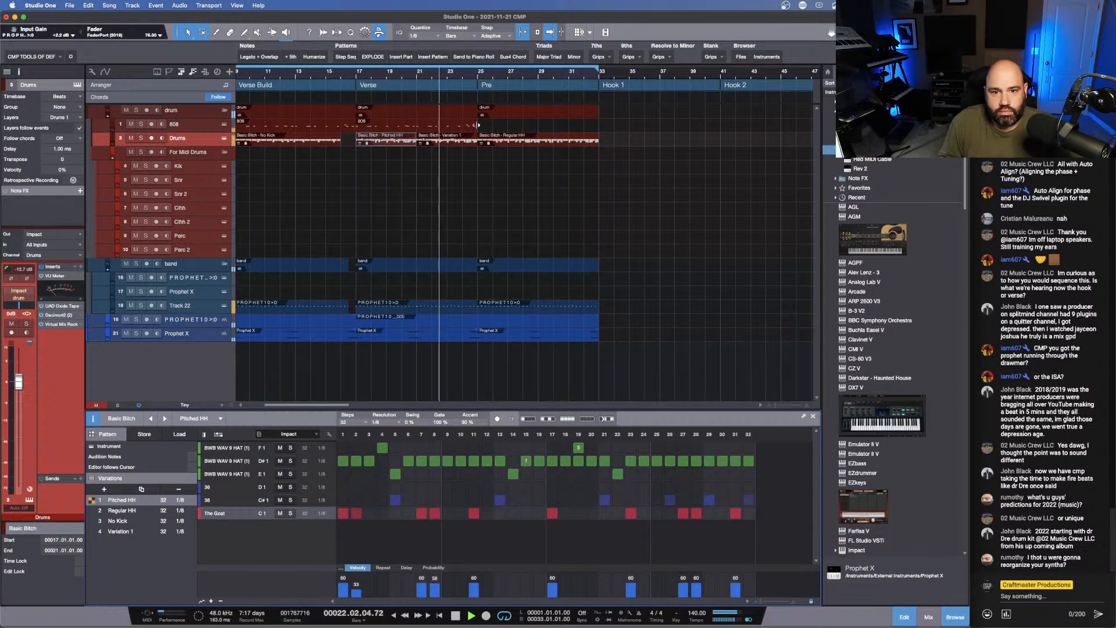
pyautogui.click(511, 320)
pyautogui.press('Delete')
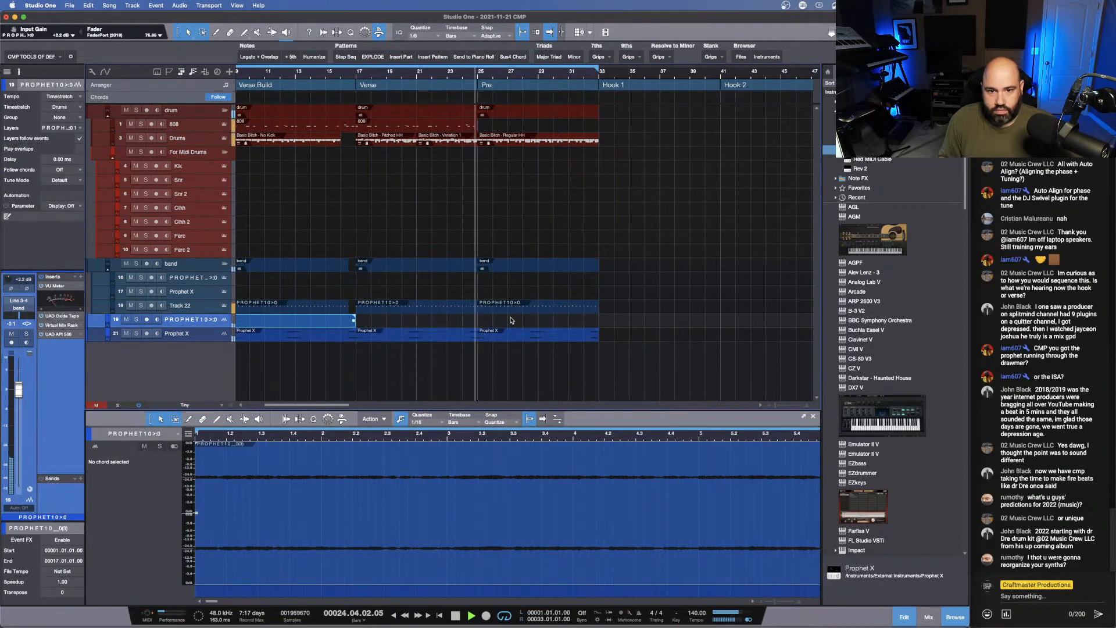
pyautogui.press('super+z')
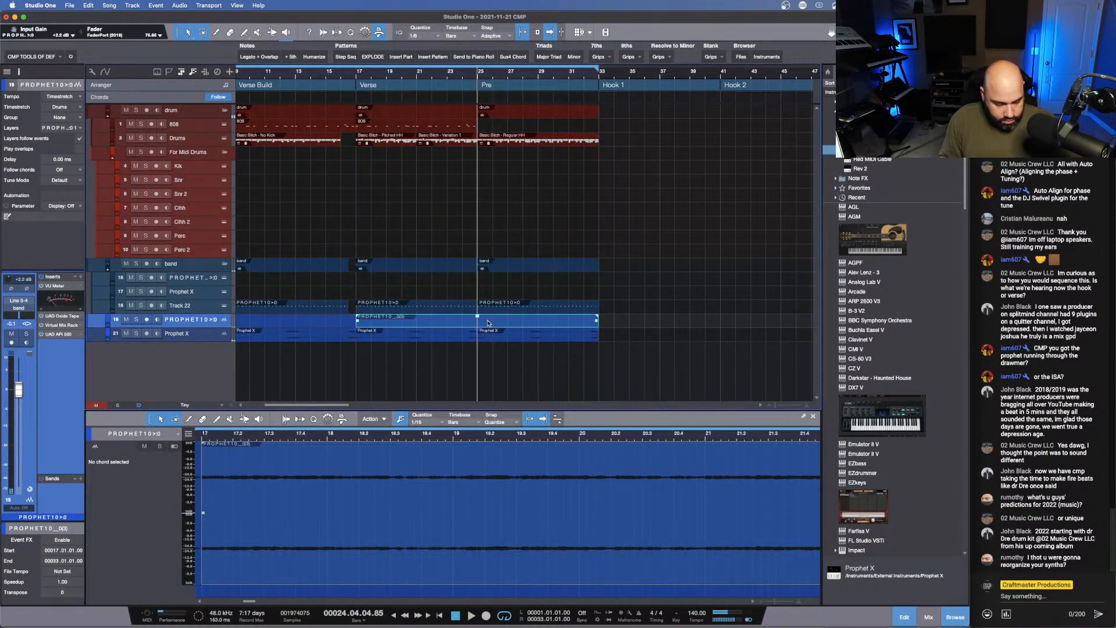
# - Split the PROPHET10 audio clip at bar 25, remove the Pre's PROPHET10 audio and Track 22 clips, and play from bar 21
pyautogui.click(480, 316)
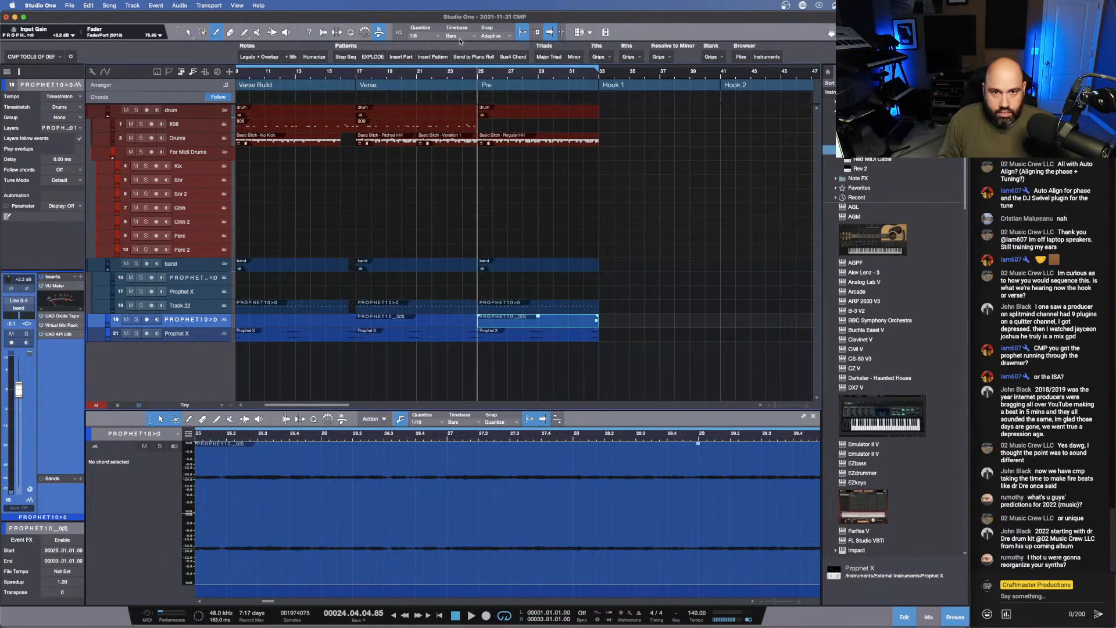
pyautogui.click(417, 75)
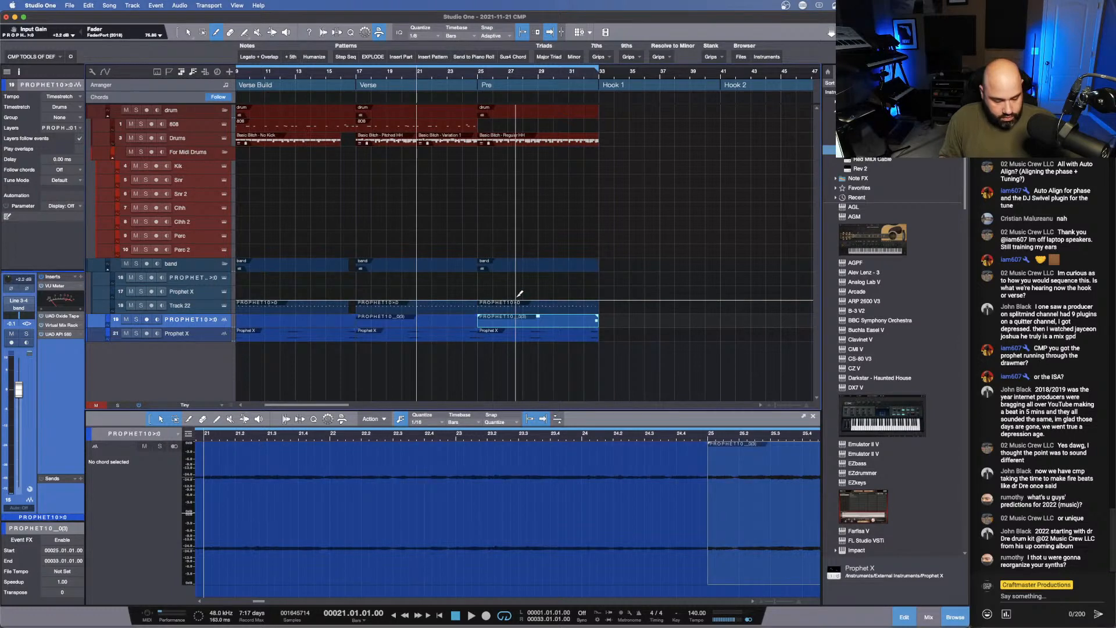
pyautogui.moveTo(511, 286); pyautogui.dragTo(537, 325)
pyautogui.press('Delete')
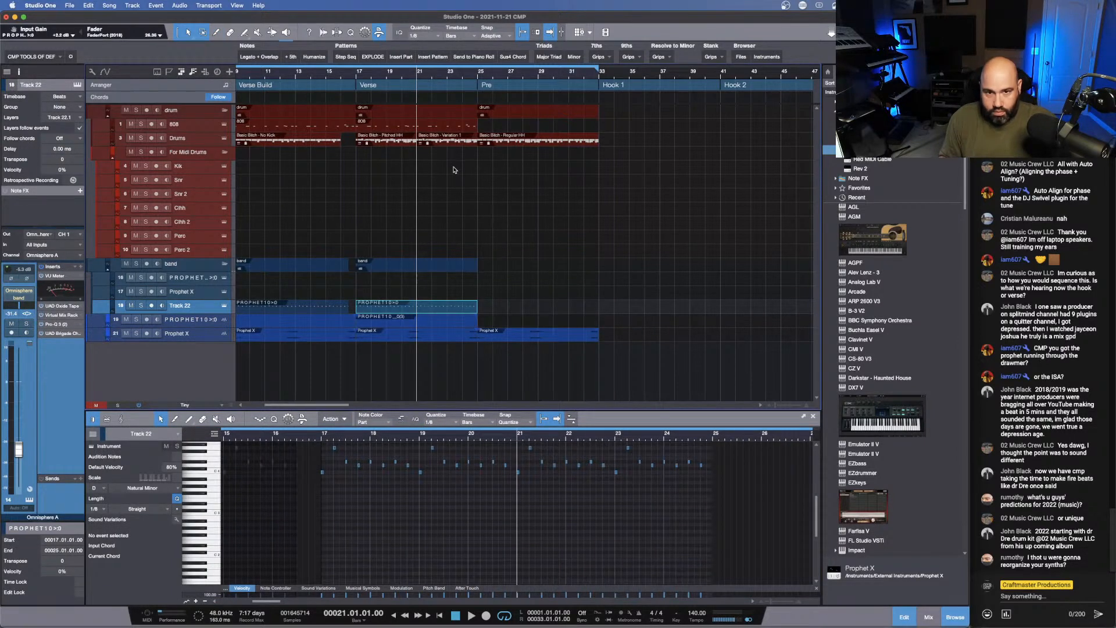
pyautogui.press('space')
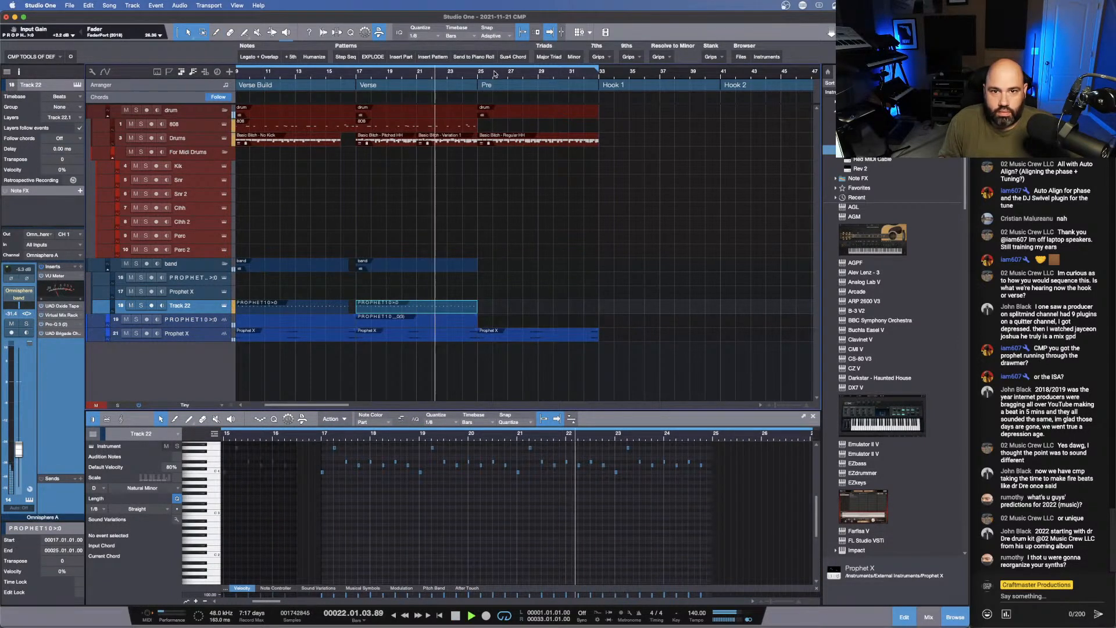
pyautogui.press('w')
pyautogui.press('w')
pyautogui.press('w')
pyautogui.press('e')
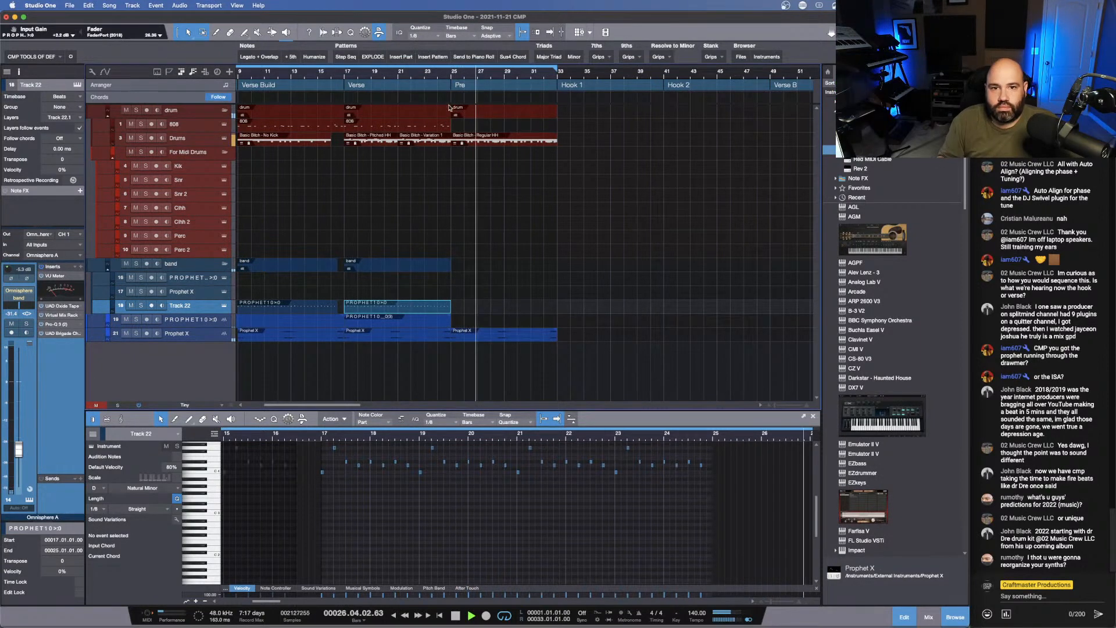
# - Delete the second note of each doubled 808 hit in bars 25 and 29 of the Pre's 808 clip
pyautogui.click(400, 128)
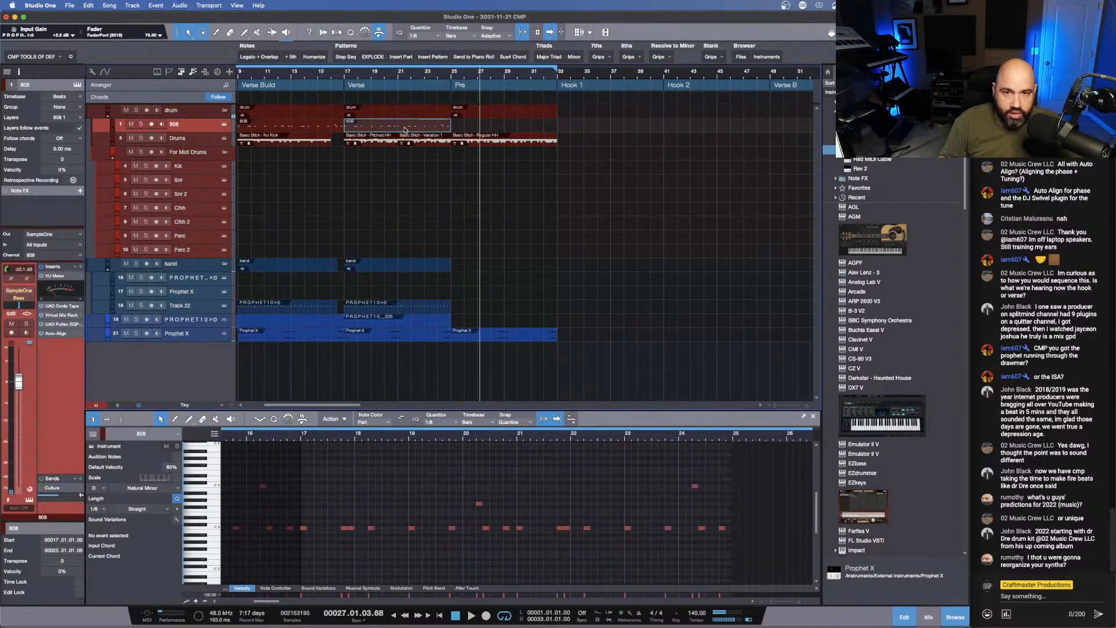
pyautogui.click(457, 130)
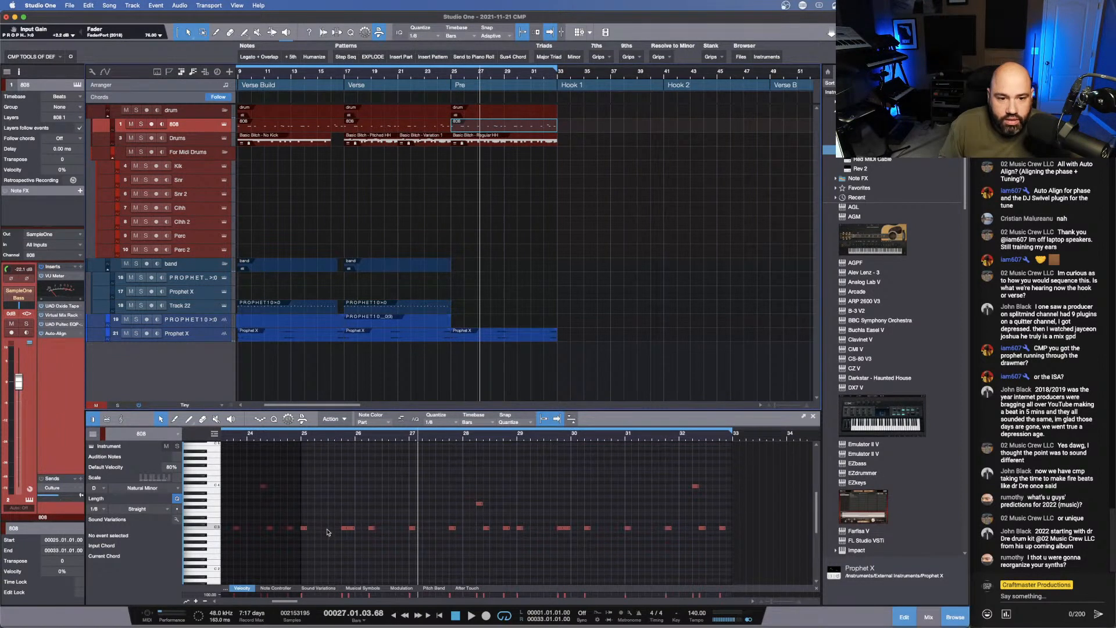
pyautogui.moveTo(736, 535); pyautogui.dragTo(399, 565)
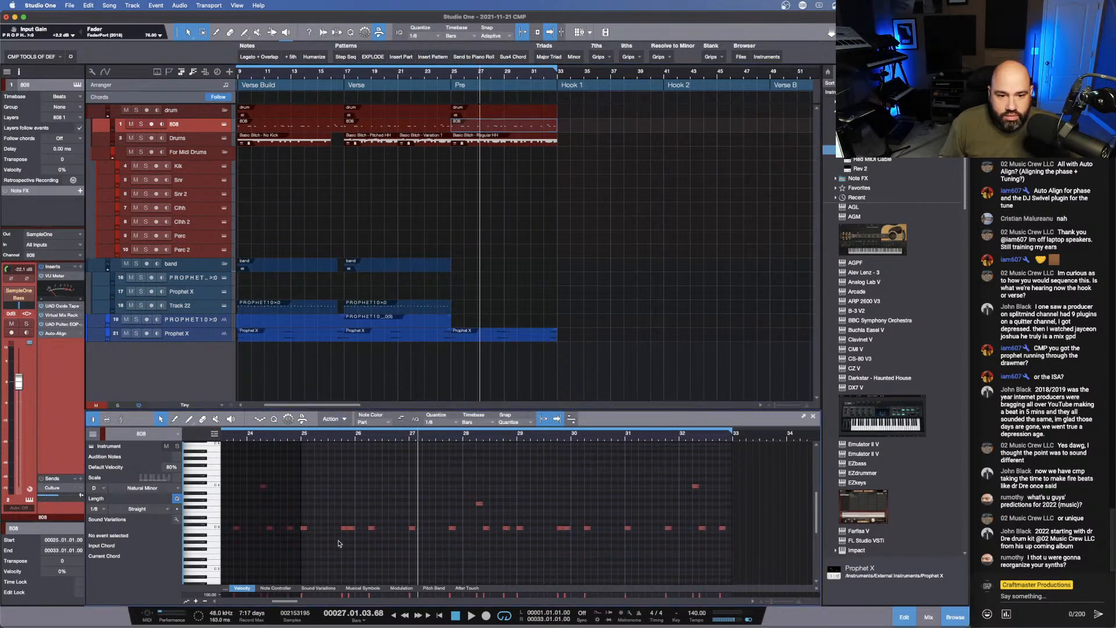
pyautogui.click(350, 529)
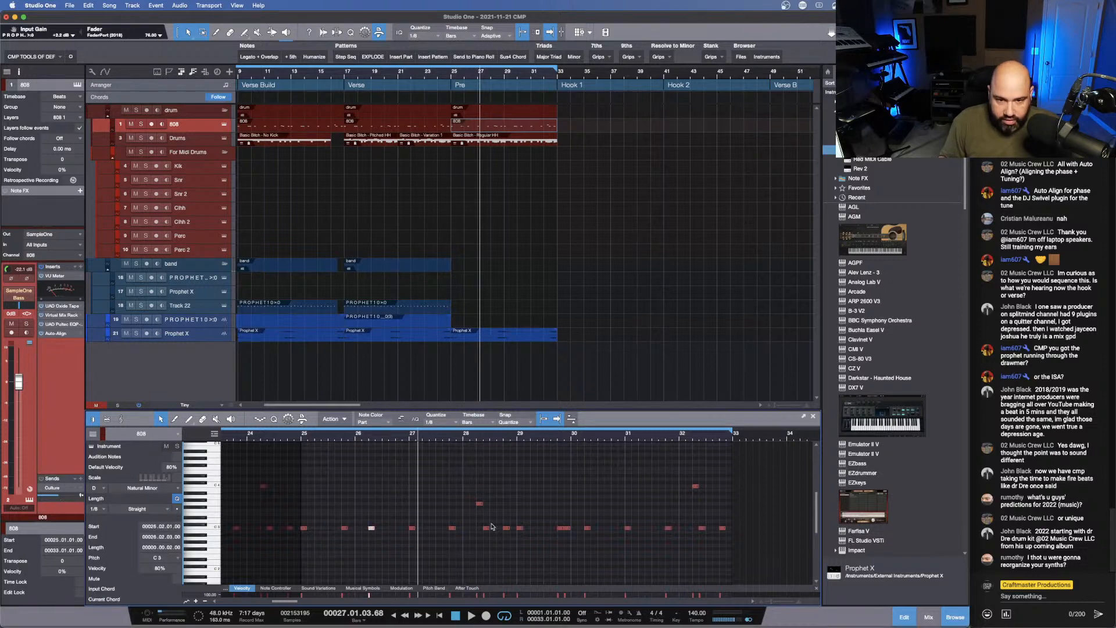
pyautogui.click(567, 528)
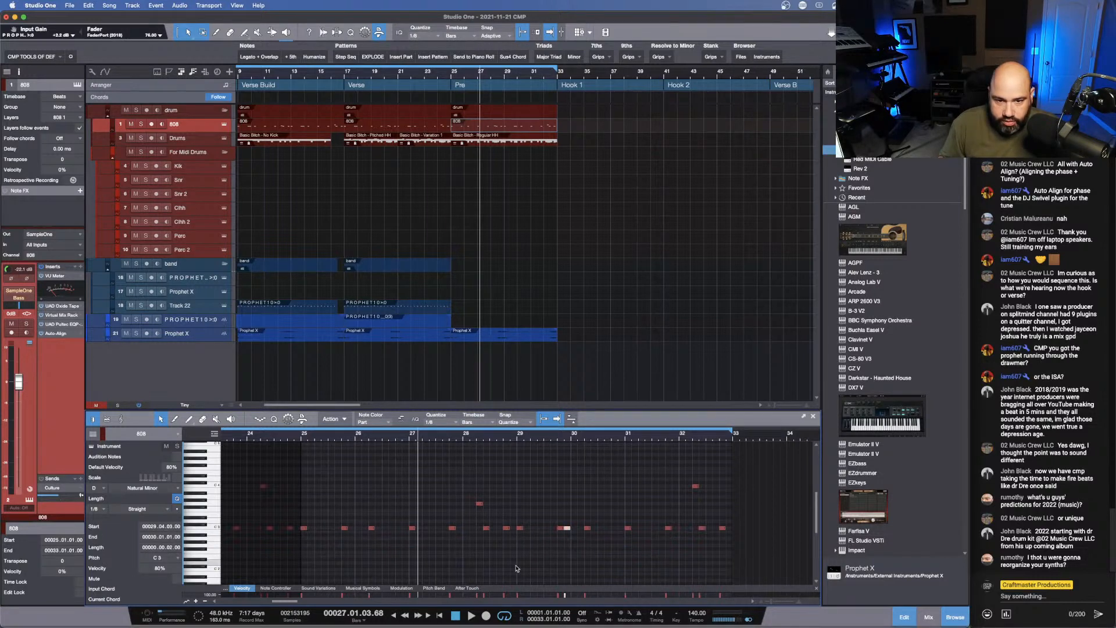
pyautogui.press('Delete')
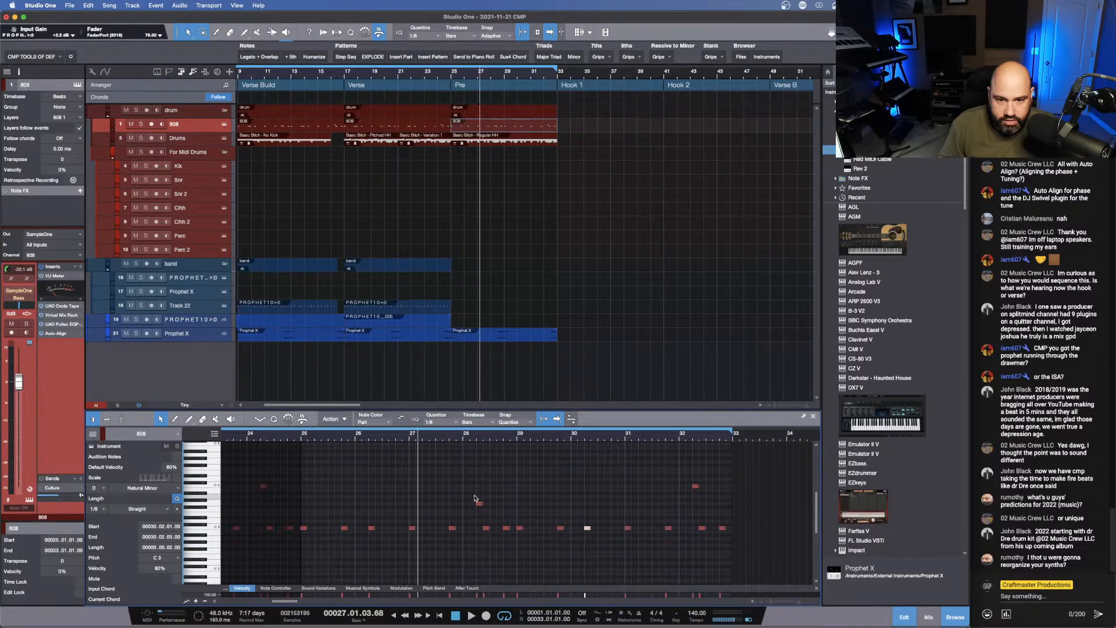
# - Delete the higher 808 note in bar 28 and the low note right after it, and listen from bar 25
pyautogui.moveTo(475, 498); pyautogui.dragTo(494, 547)
pyautogui.press('Delete')
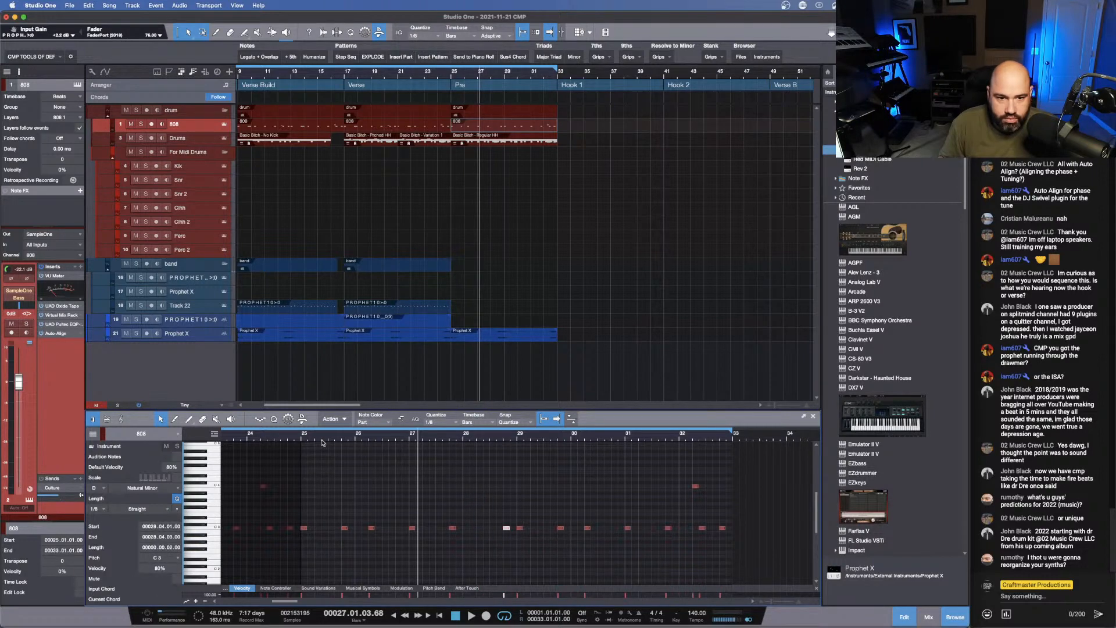
pyautogui.click(304, 440)
pyautogui.press('space')
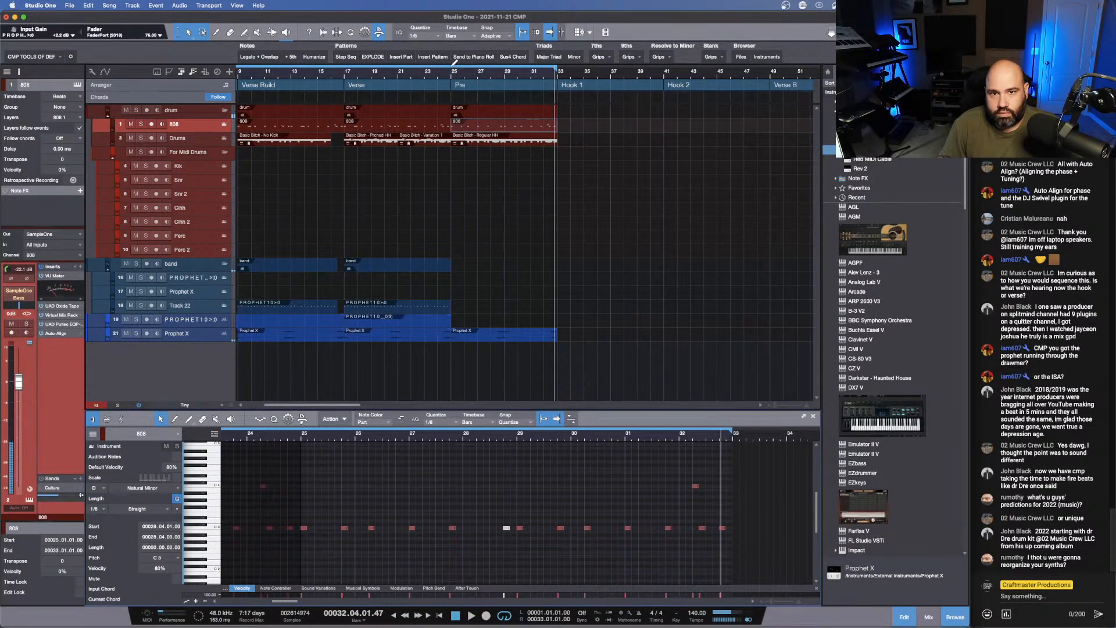
# - Set the loop range to the Pre section, bars 25 to 33, and play from its start
pyautogui.moveTo(452, 65); pyautogui.dragTo(556, 66)
pyautogui.click(457, 75)
pyautogui.press('space')
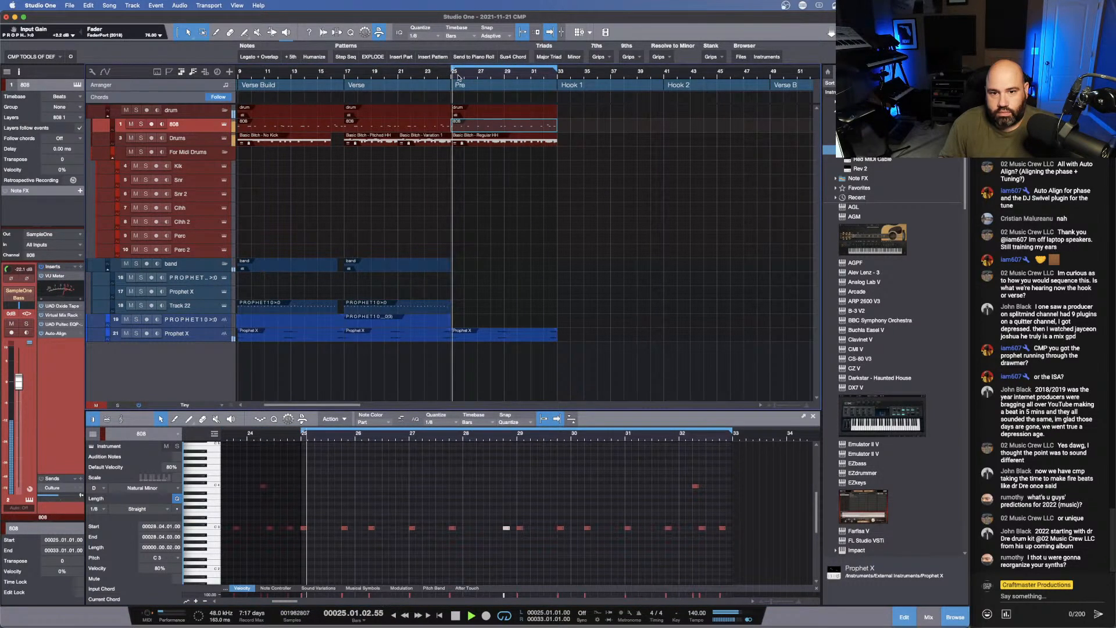
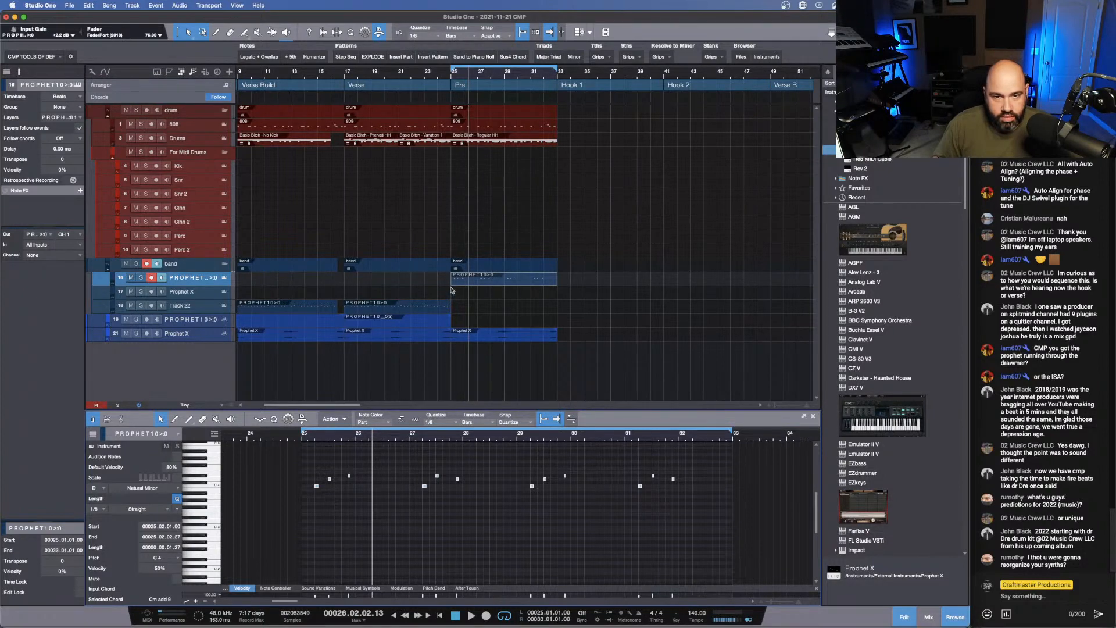
# - Listen to the Pre from bar 25, restart it once from the beginning, and stop playback
pyautogui.press('space')
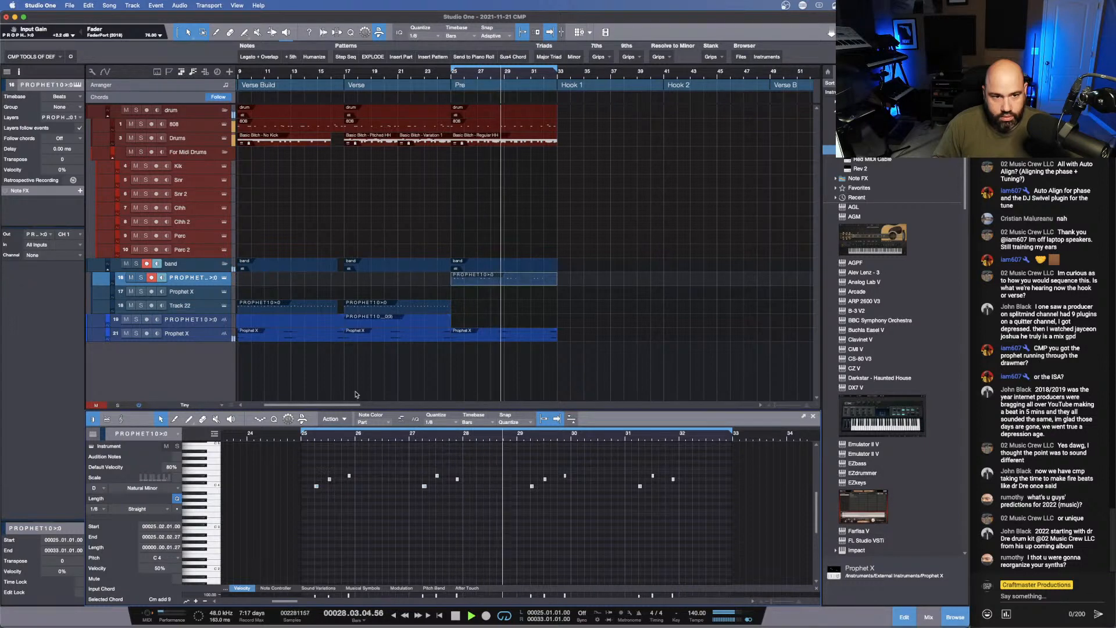
pyautogui.press('space')
pyautogui.press('space')
pyautogui.press('space')
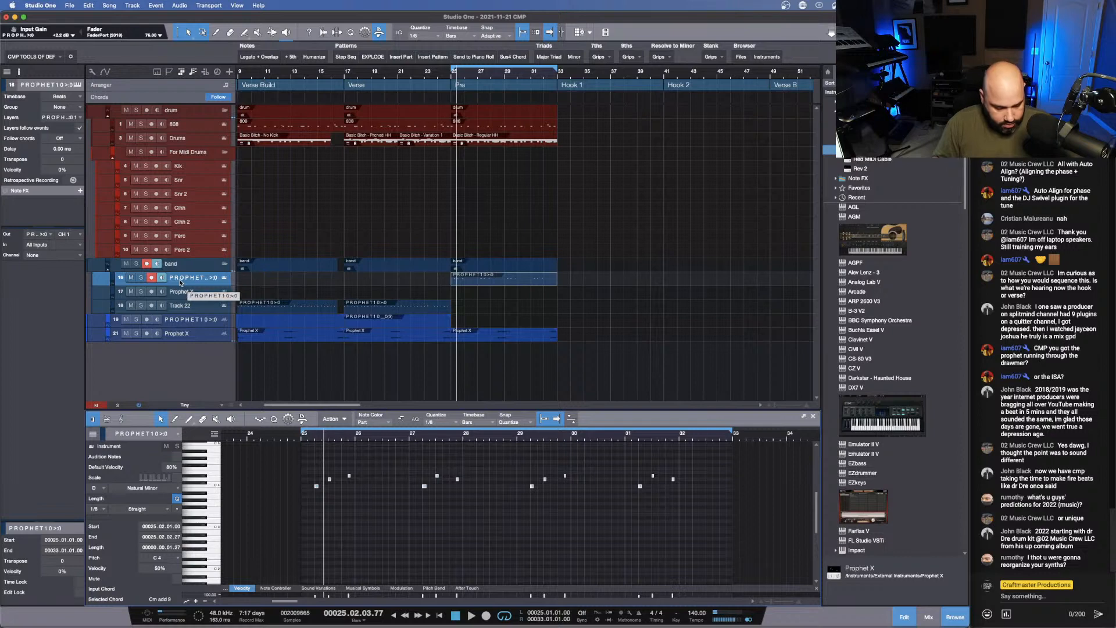
# - Show the mixer enlarged and examine the inserts and routing of the drum, band, Prophet and effects channels
pyautogui.press('F3')
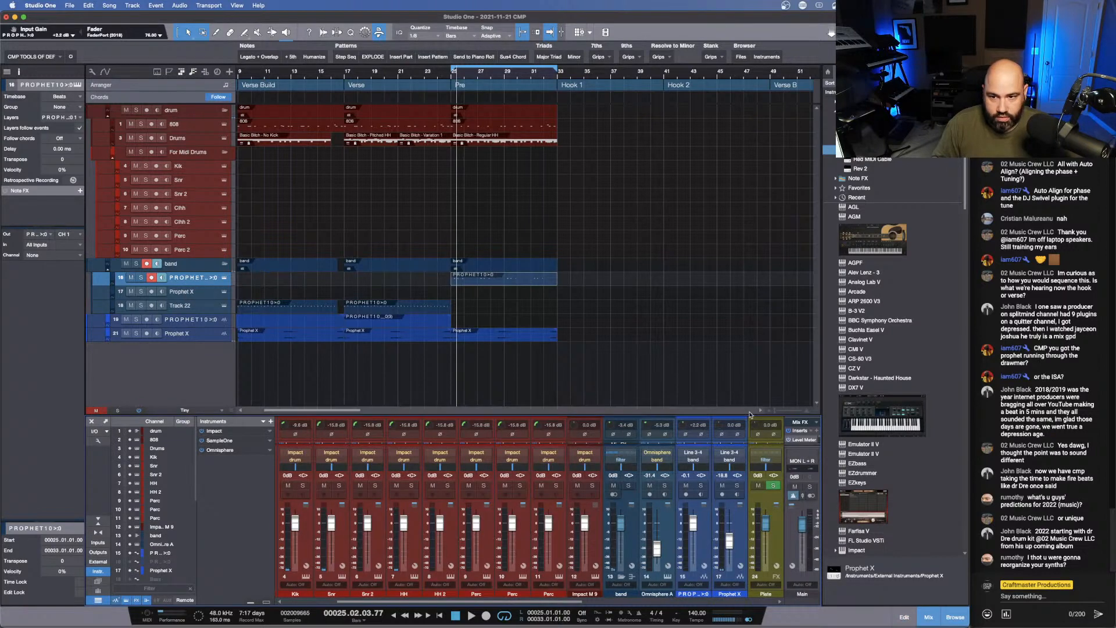
pyautogui.moveTo(767, 415); pyautogui.dragTo(767, 259)
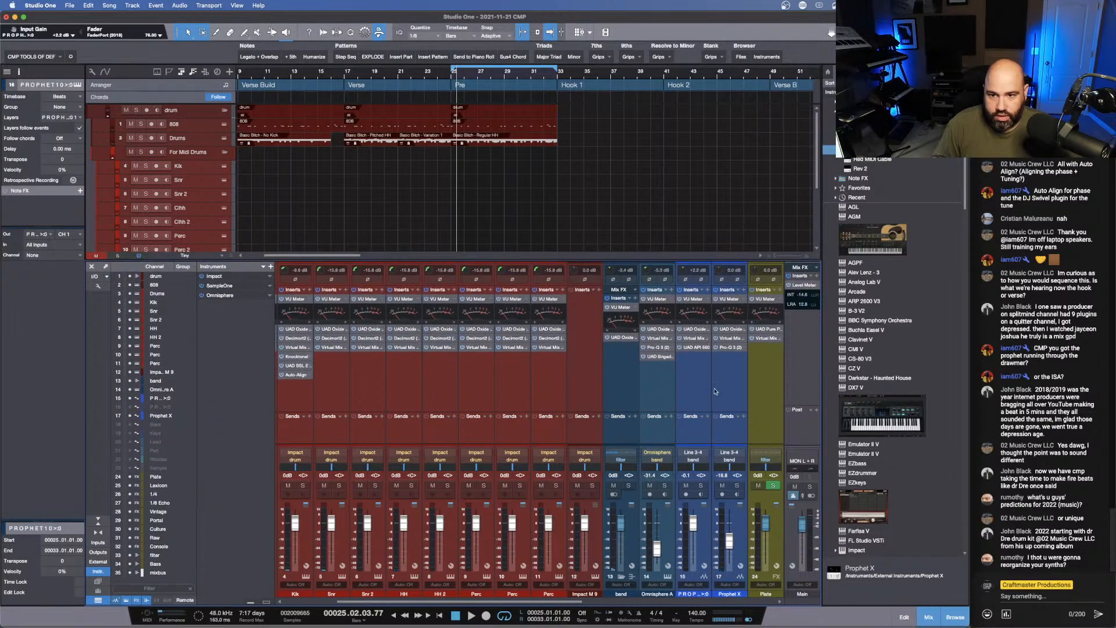
pyautogui.hscroll(3, 716, 392)
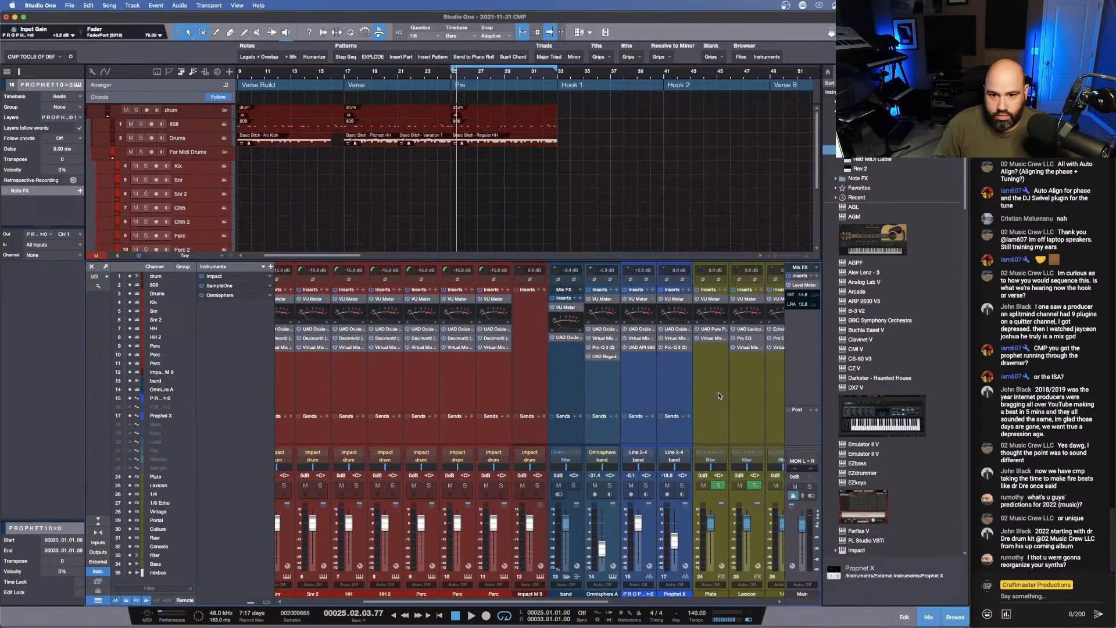
pyautogui.hscroll(-2, 719, 396)
pyautogui.scroll(-3, 258, 196)
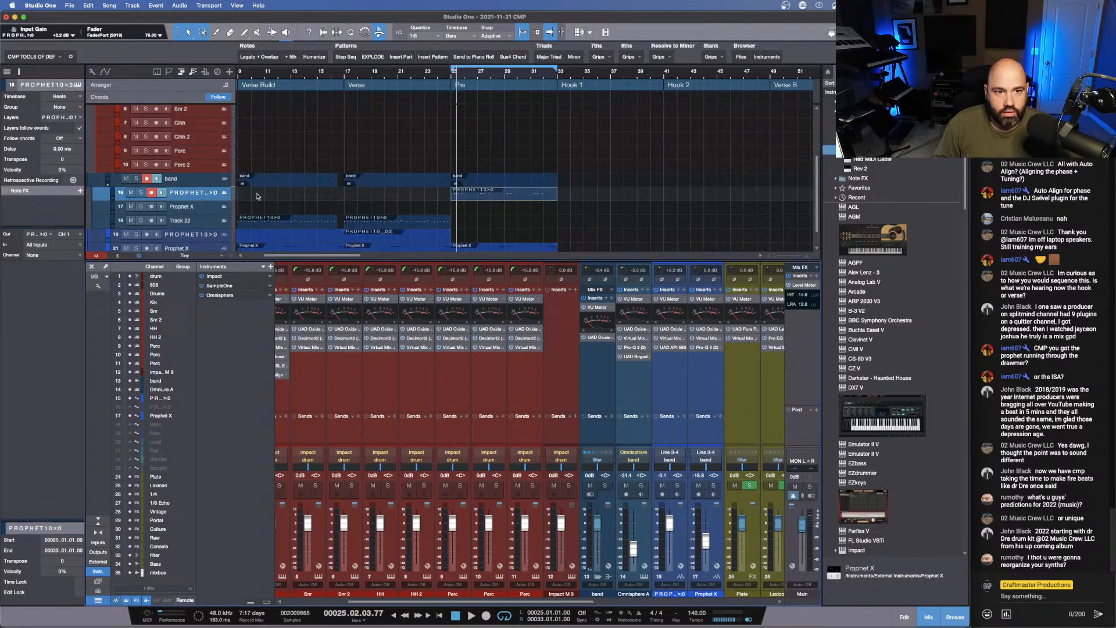
pyautogui.rightClick(201, 199)
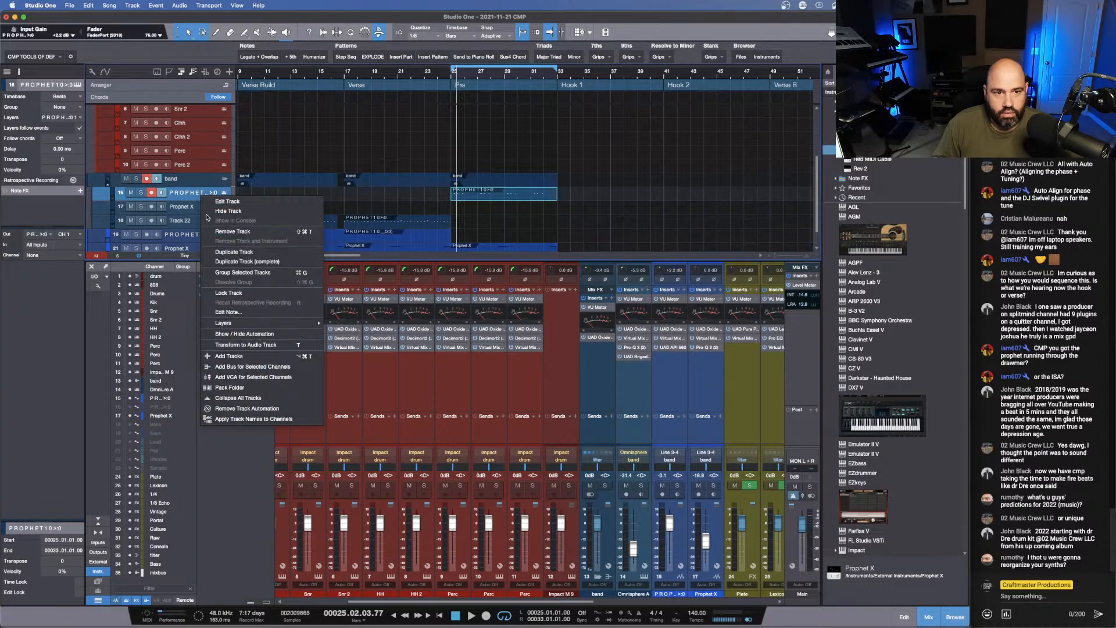
pyautogui.click(192, 200)
pyautogui.scroll(4, 195, 209)
pyautogui.scroll(-5, 199, 217)
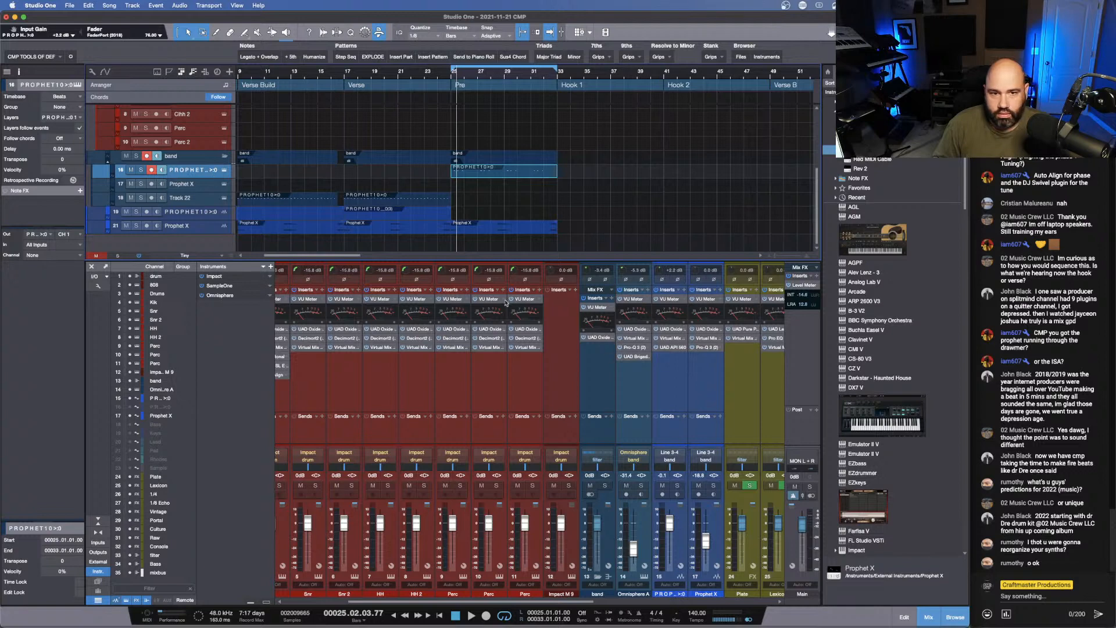
pyautogui.hscroll(8, 563, 444)
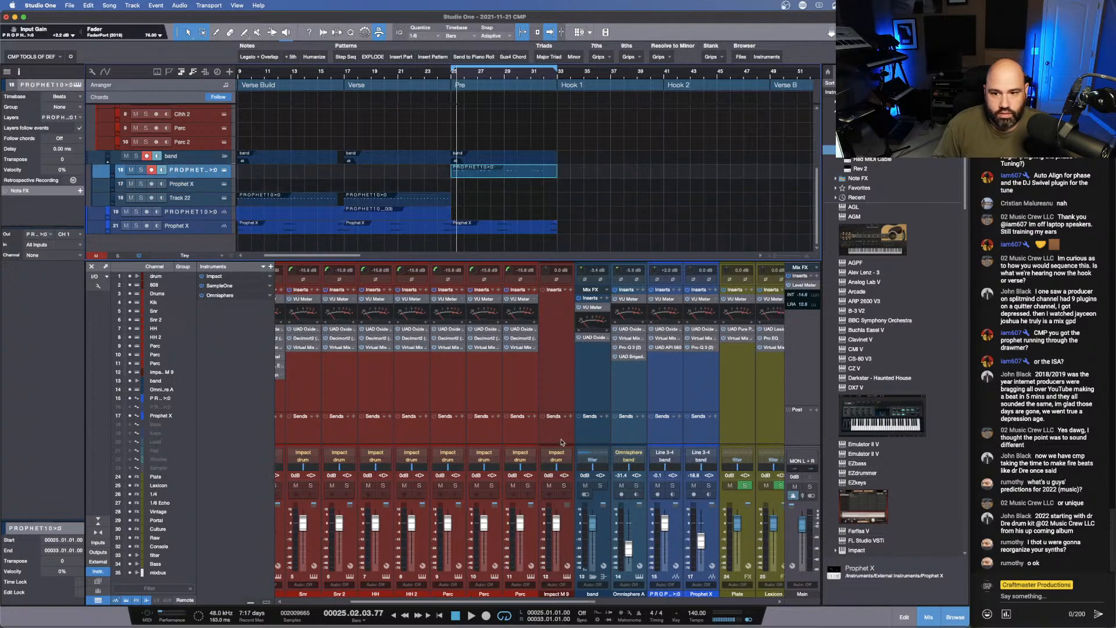
pyautogui.hscroll(-10, 563, 443)
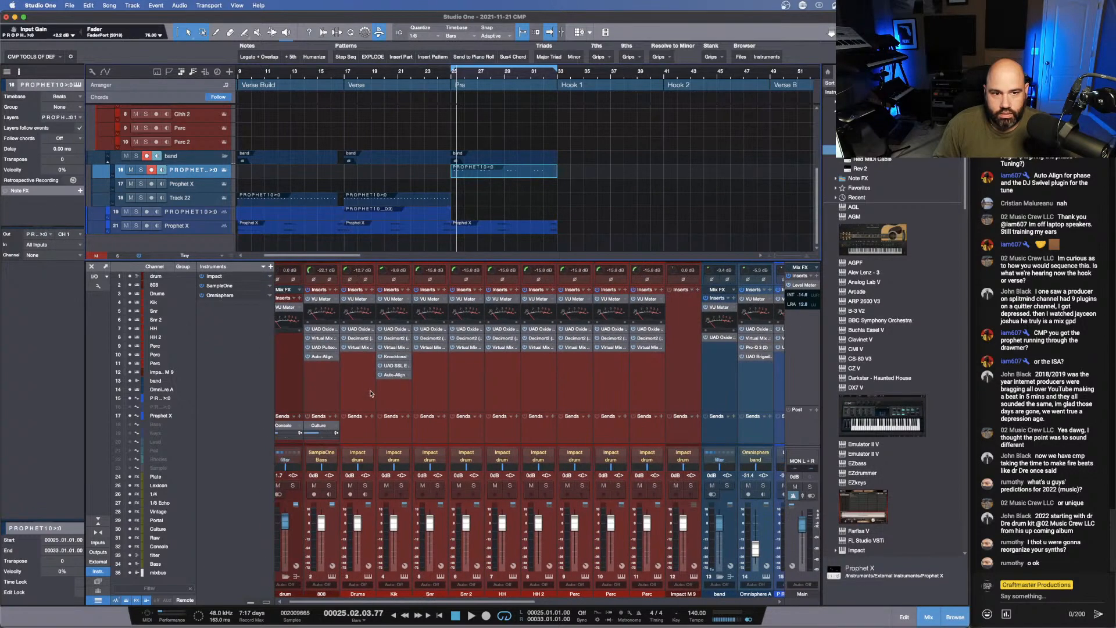
pyautogui.hscroll(10, 360, 389)
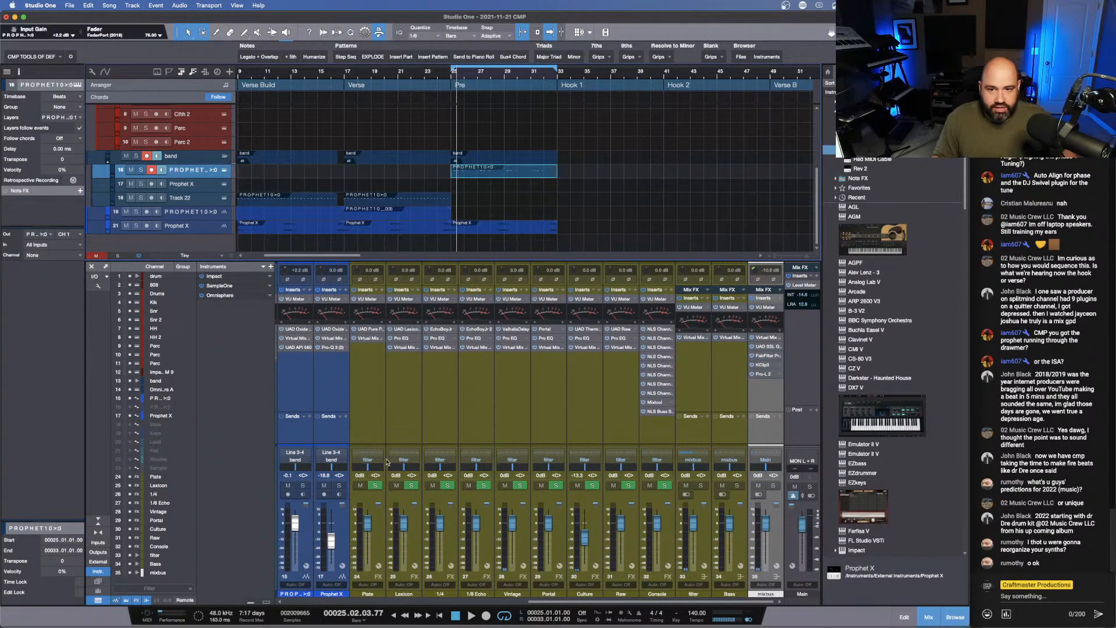
pyautogui.hscroll(-10, 563, 432)
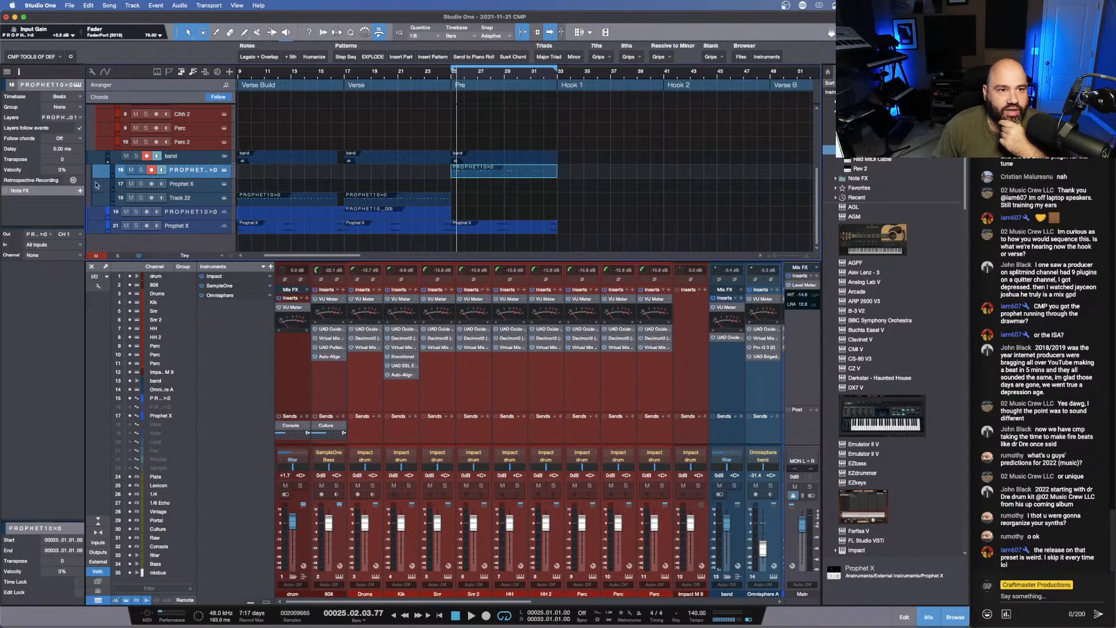
# - Unhide track 20, the second PROPHET10 audio track, and remove the Pipeline Stereo insert from its channel
pyautogui.click(10, 74)
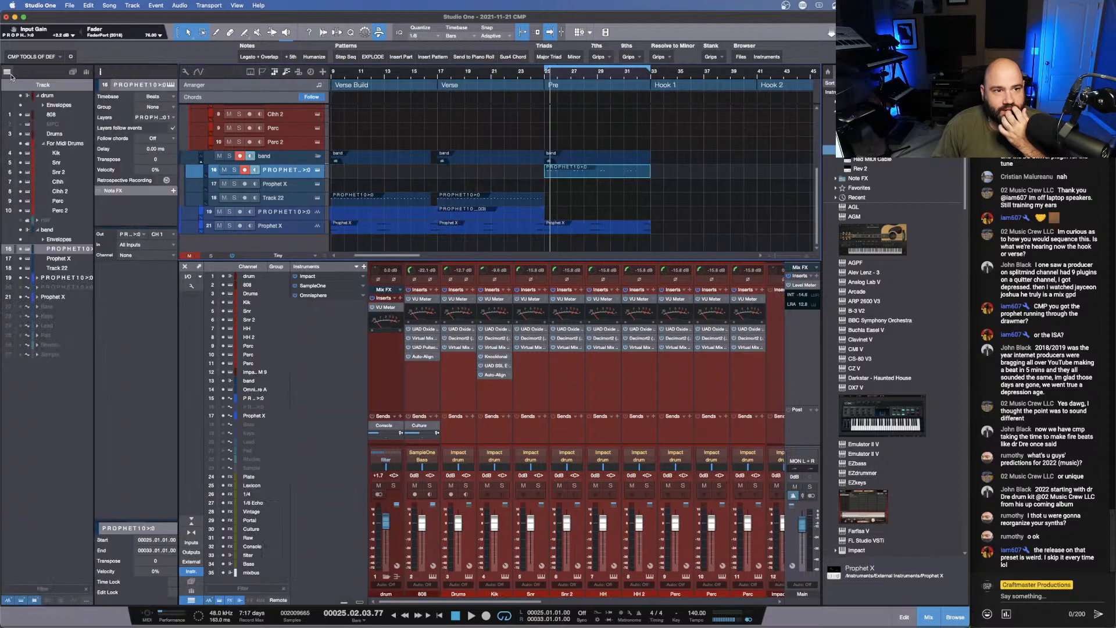
pyautogui.click(21, 289)
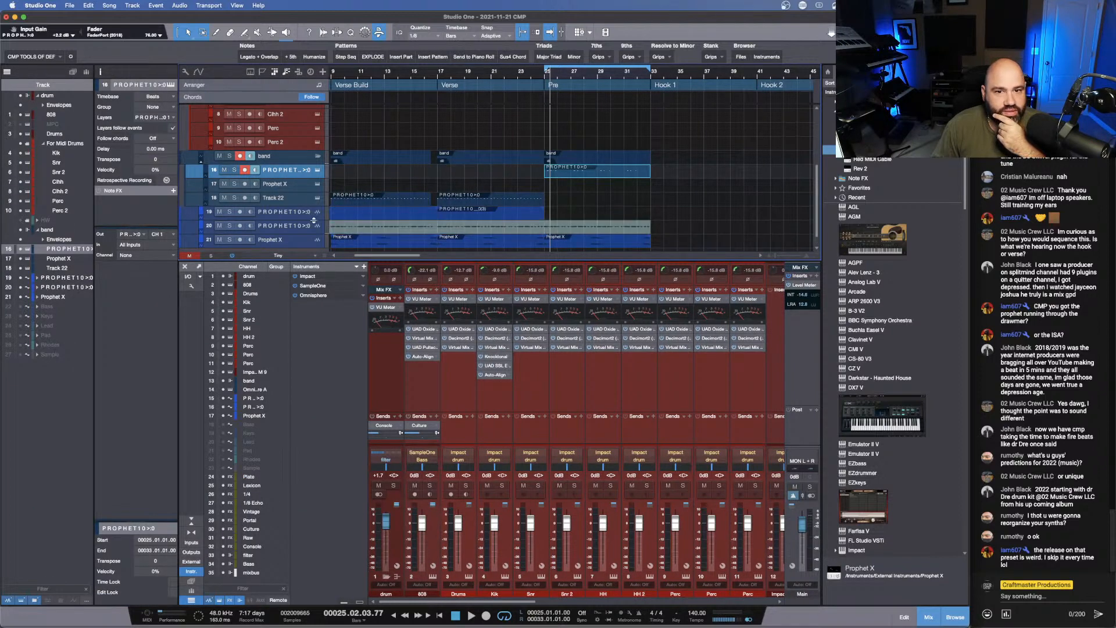
pyautogui.click(294, 227)
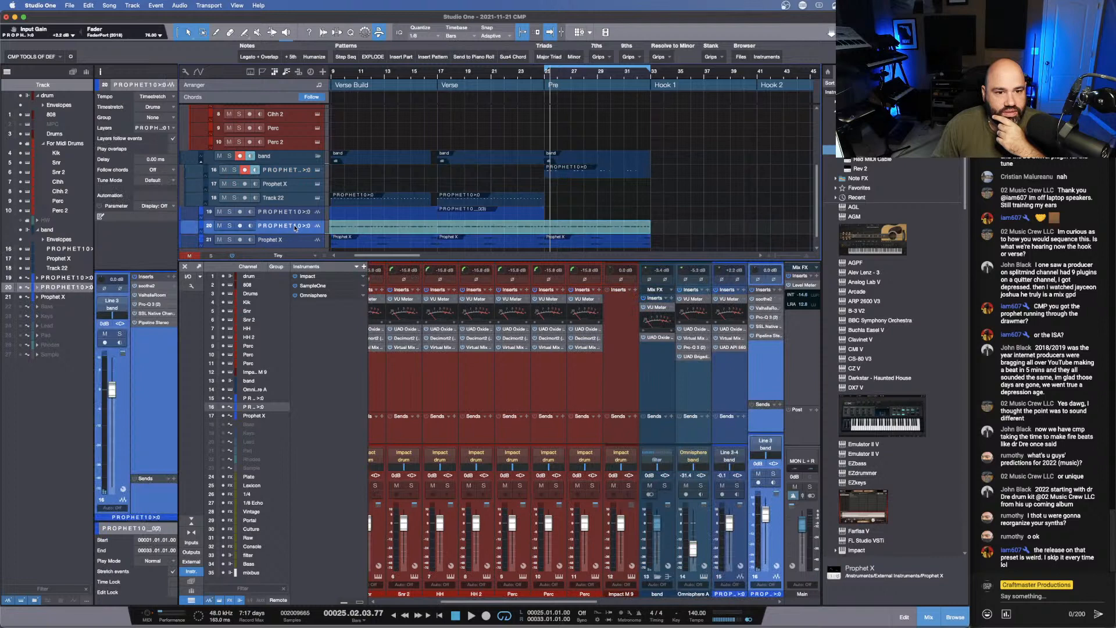
pyautogui.rightClick(154, 326)
pyautogui.click(162, 395)
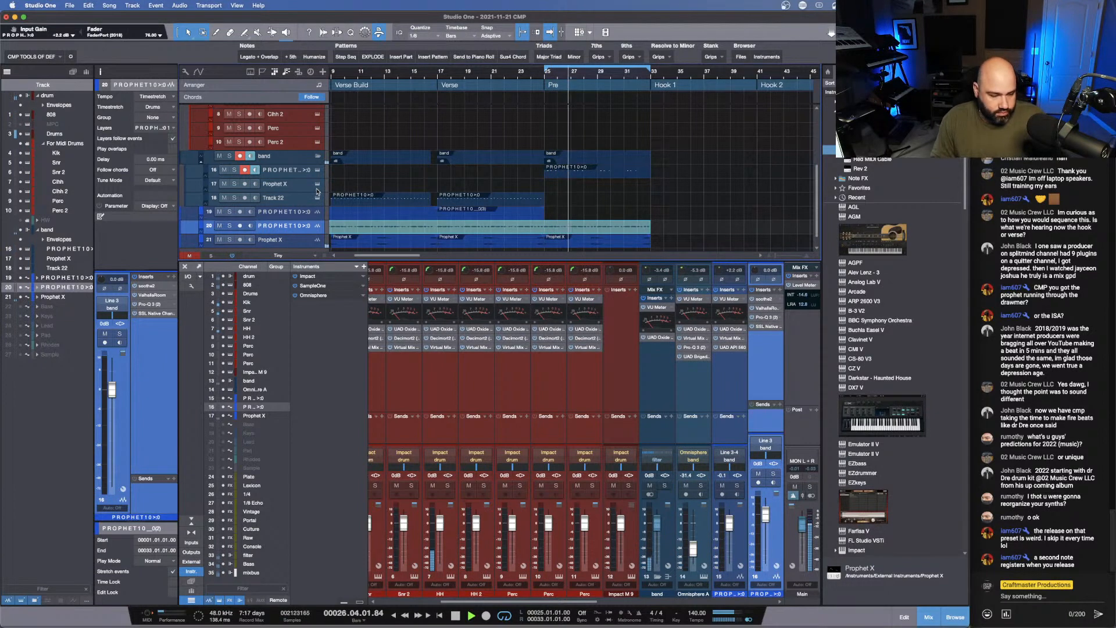
# - Open the Pre's PROPHET10 instrument clip in an enlarged note editor during playback, and stop the song
pyautogui.click(428, 305)
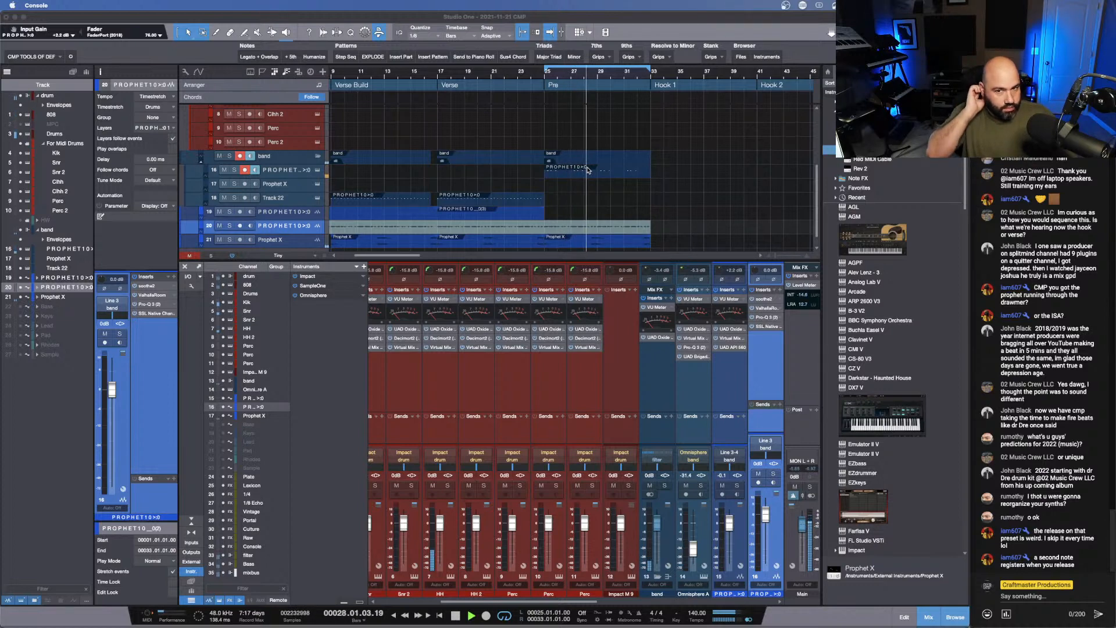
pyautogui.doubleClick(617, 173)
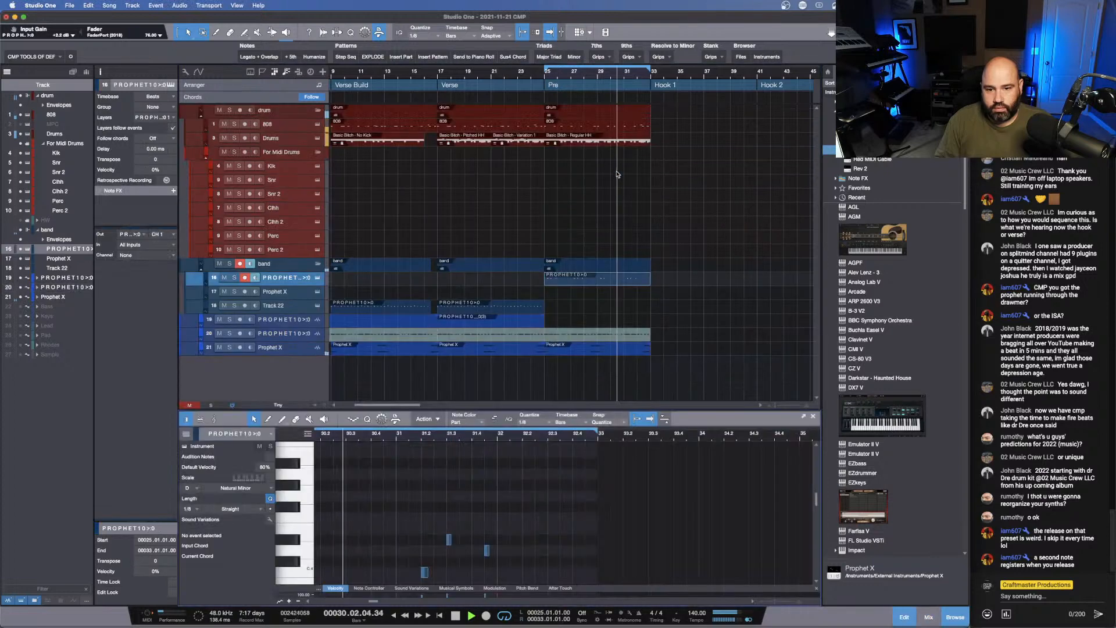
pyautogui.moveTo(447, 410); pyautogui.dragTo(447, 229)
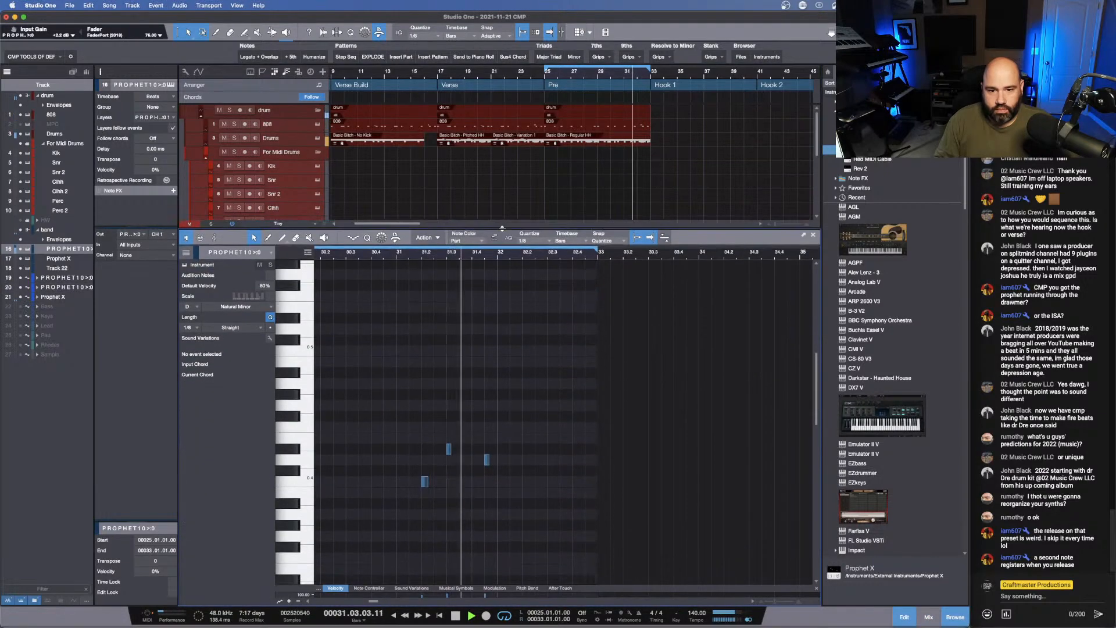
pyautogui.press('space')
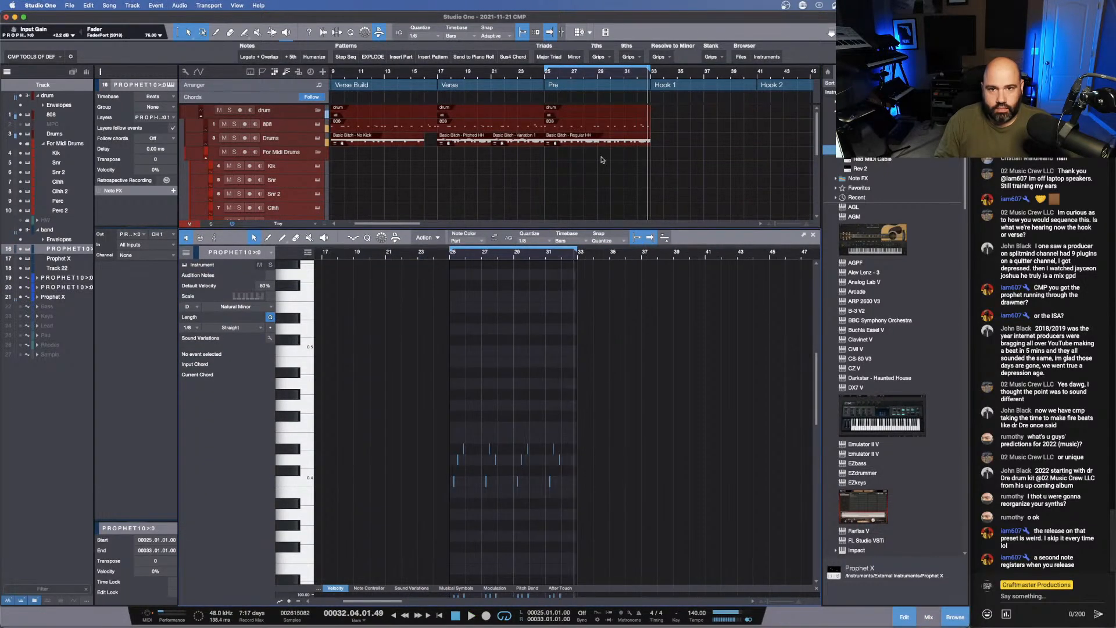
# - Extend the loop range back to bar 17 to include the Verse, and play the transition into the Pre
pyautogui.click(521, 77)
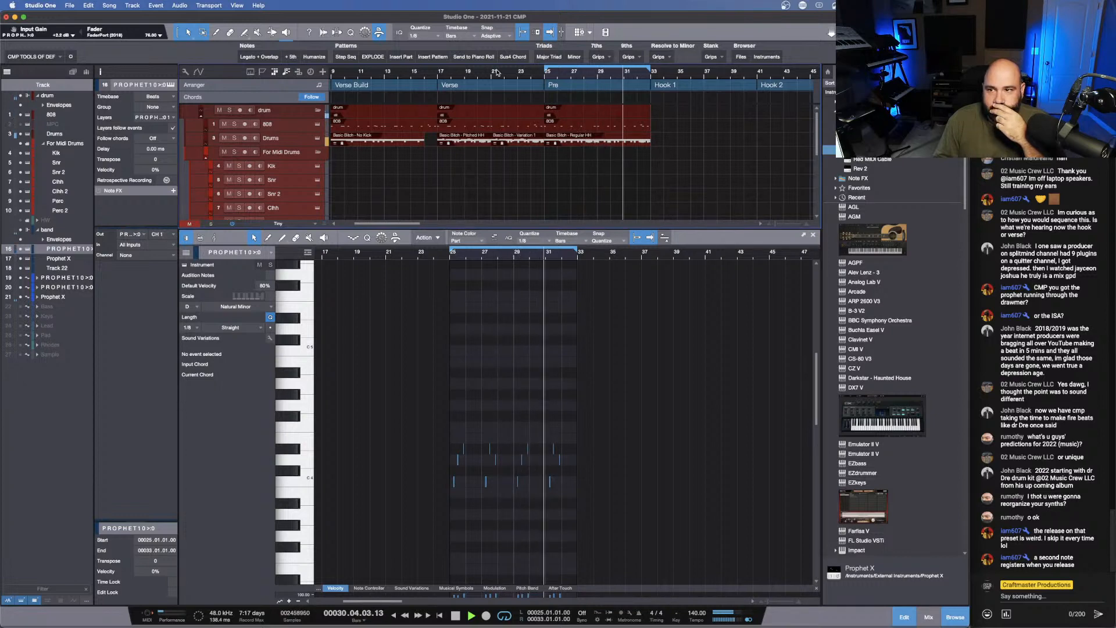
pyautogui.moveTo(546, 71); pyautogui.dragTo(436, 78)
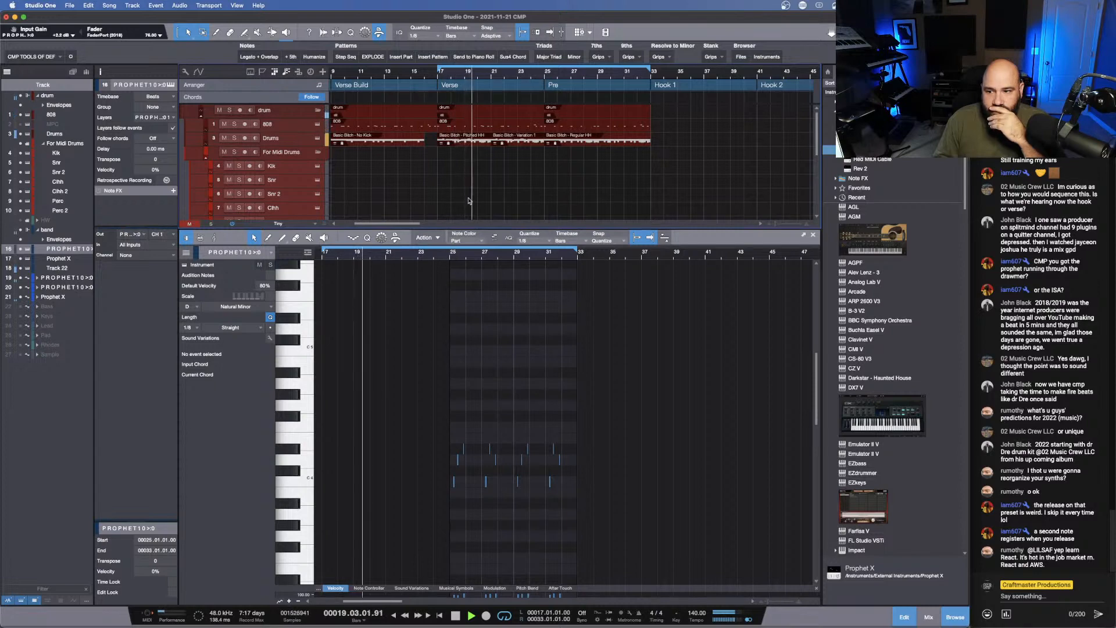
pyautogui.moveTo(498, 229); pyautogui.dragTo(466, 370)
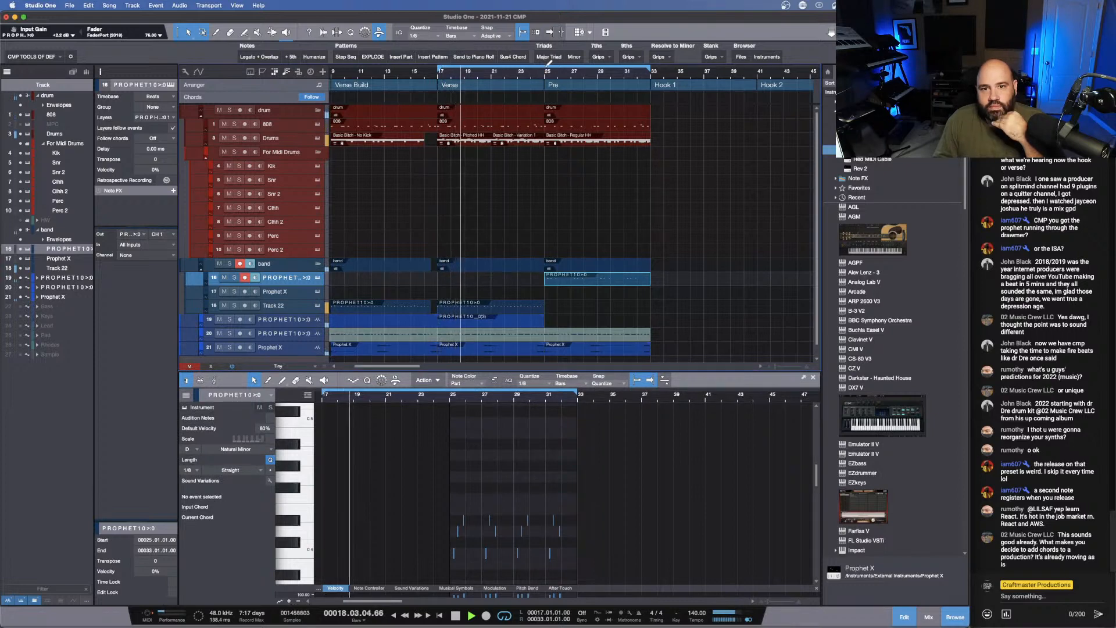
pyautogui.click(530, 72)
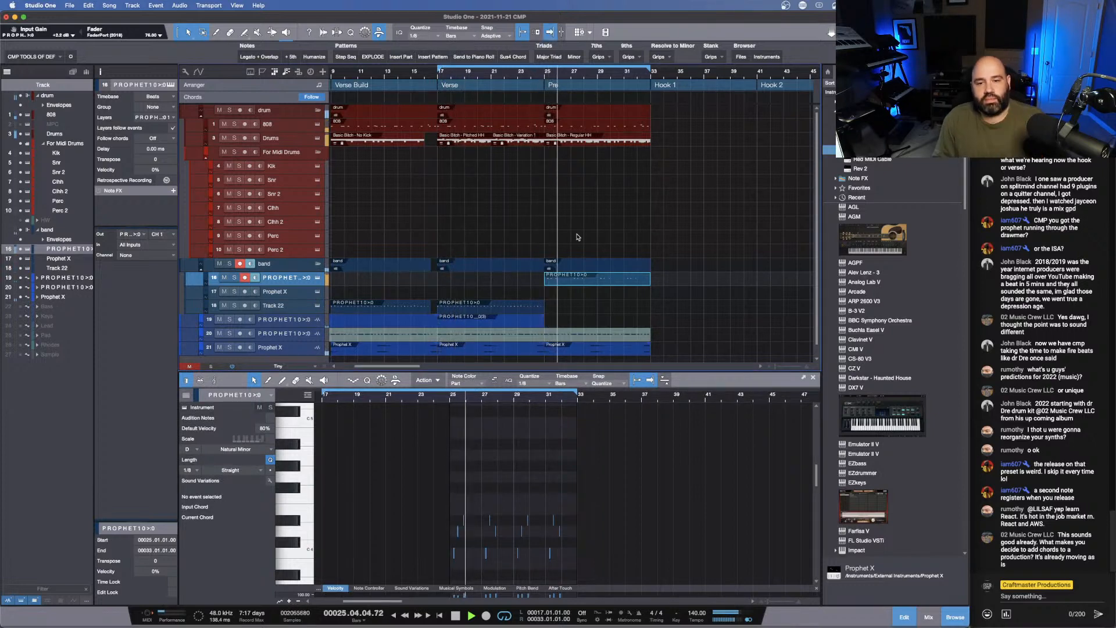
# - Extend the Verse's PROPHET10 audio clip to beat 3 of bar 25 with an exponential fade-out from bar 25, and listen to the transition
pyautogui.moveTo(544, 325); pyautogui.dragTo(551, 325)
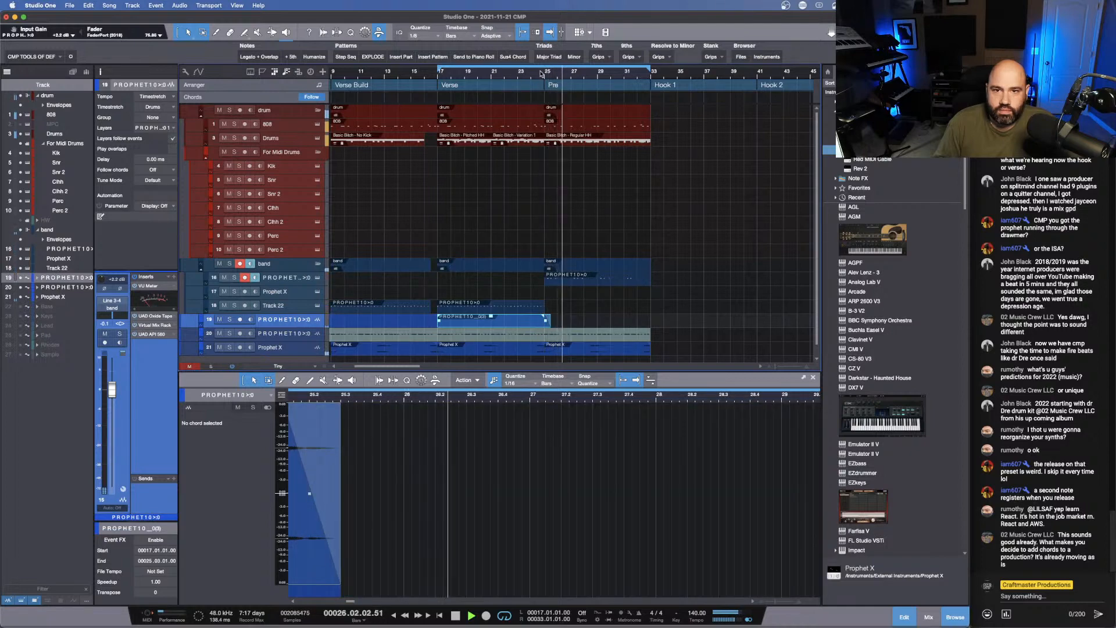
pyautogui.moveTo(540, 72); pyautogui.dragTo(530, 112)
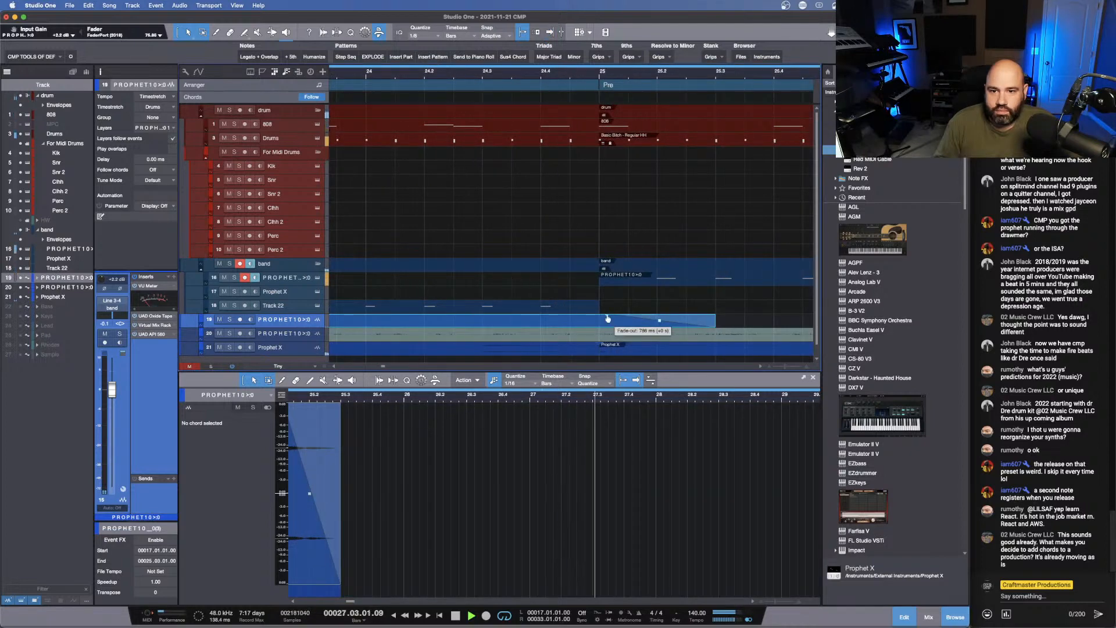
pyautogui.moveTo(608, 319); pyautogui.dragTo(656, 324)
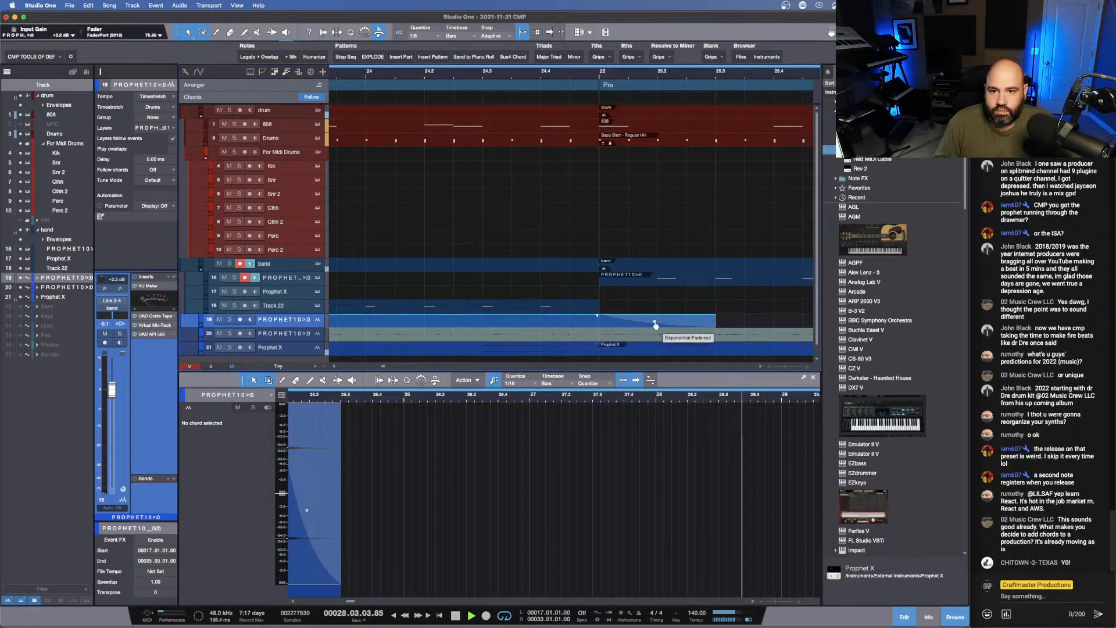
pyautogui.click(429, 71)
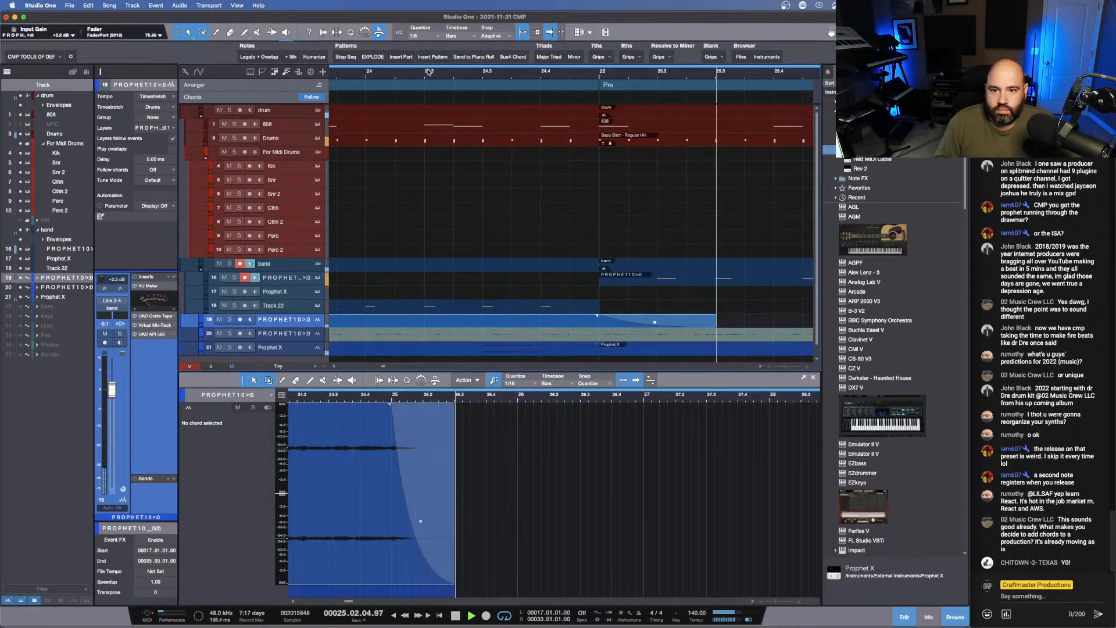
pyautogui.press('w')
pyautogui.press('w')
pyautogui.press('w')
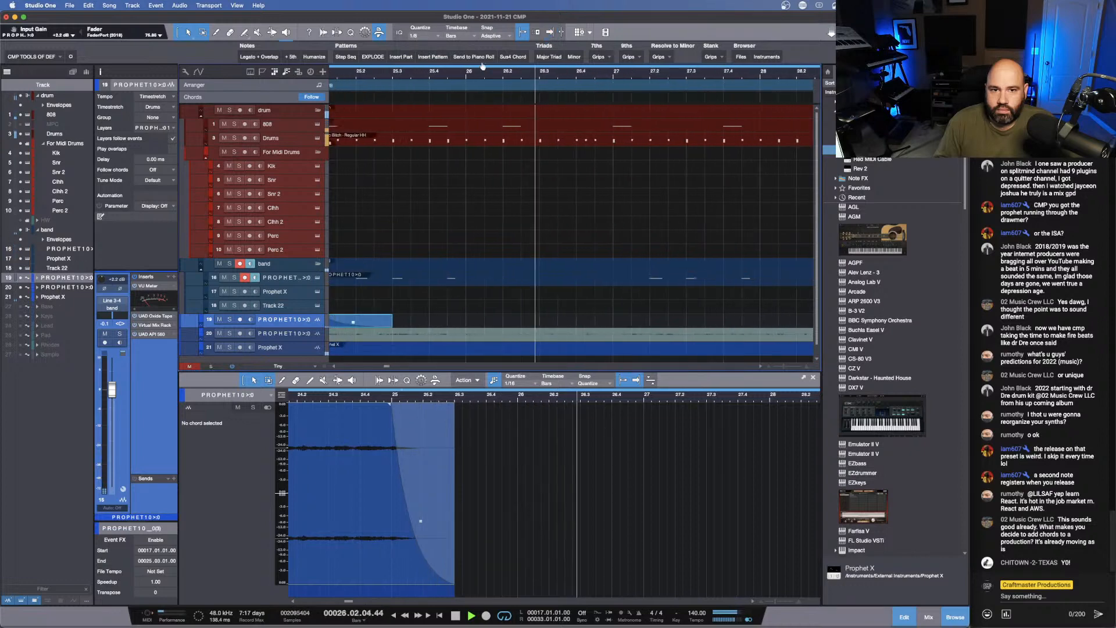
# - Steepen the PROPHET10 clip's fade-out curve, start the fade slightly before bar 25, and listen from bar 24
pyautogui.moveTo(427, 323); pyautogui.dragTo(427, 326)
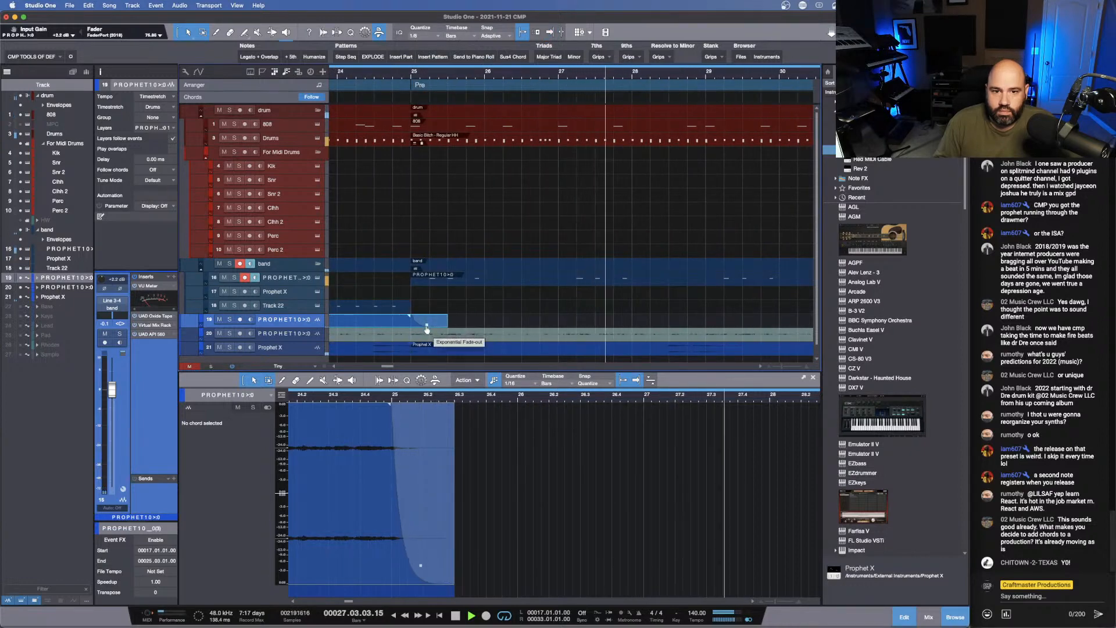
pyautogui.click(385, 96)
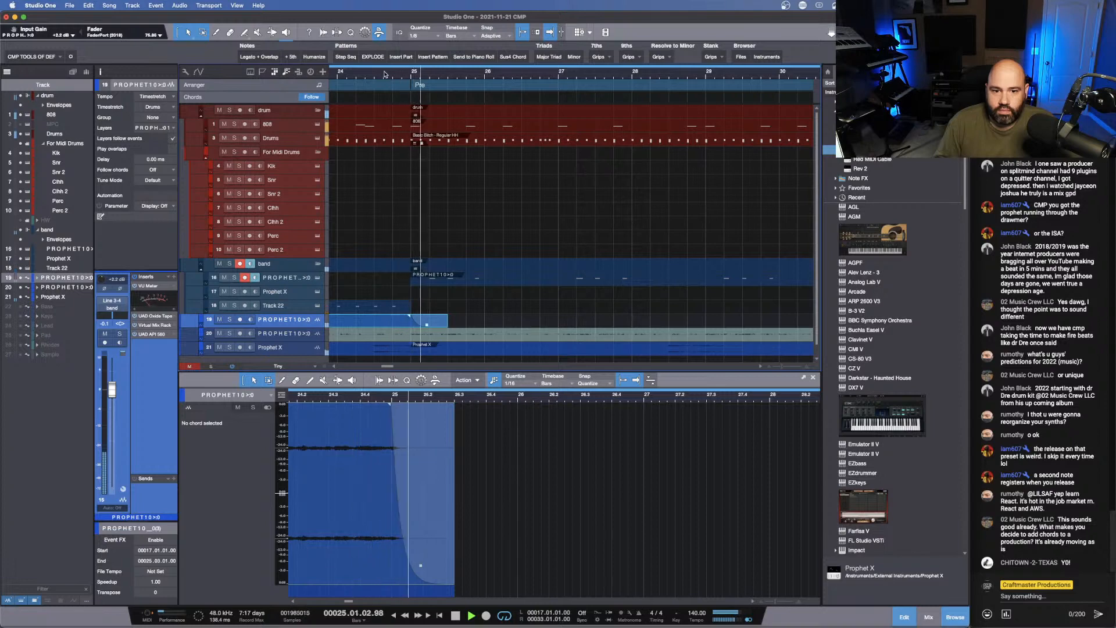
pyautogui.moveTo(389, 404); pyautogui.dragTo(386, 407)
pyautogui.click(336, 72)
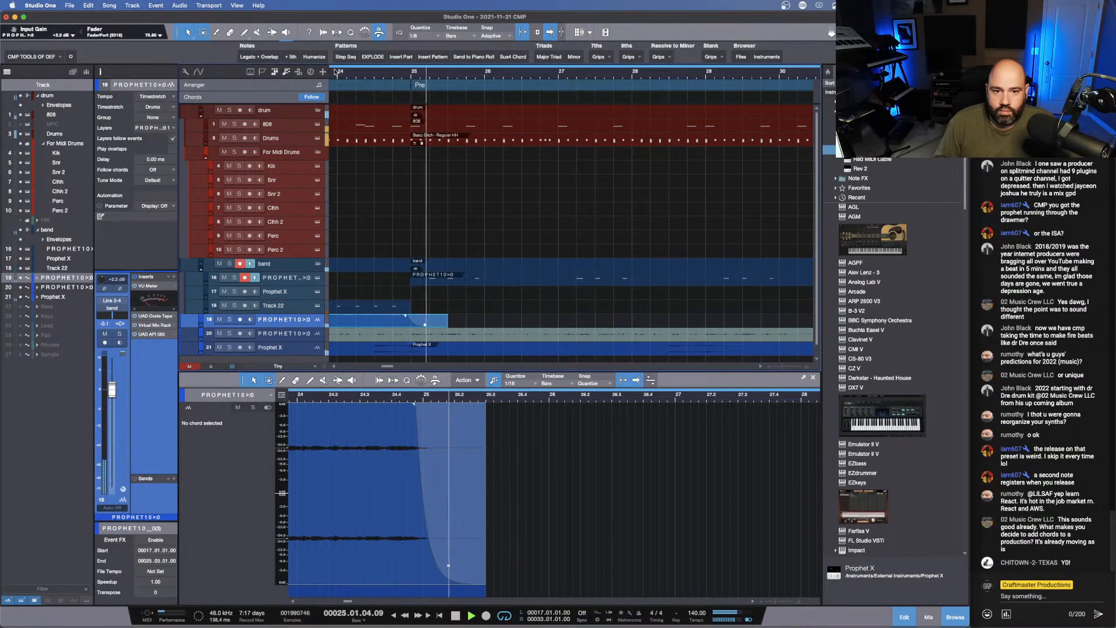
# - Stop playback and bounce the Pre's PROPHET10 instrument part to audio, using Line 3 as the record input
pyautogui.click(471, 280)
pyautogui.press('space')
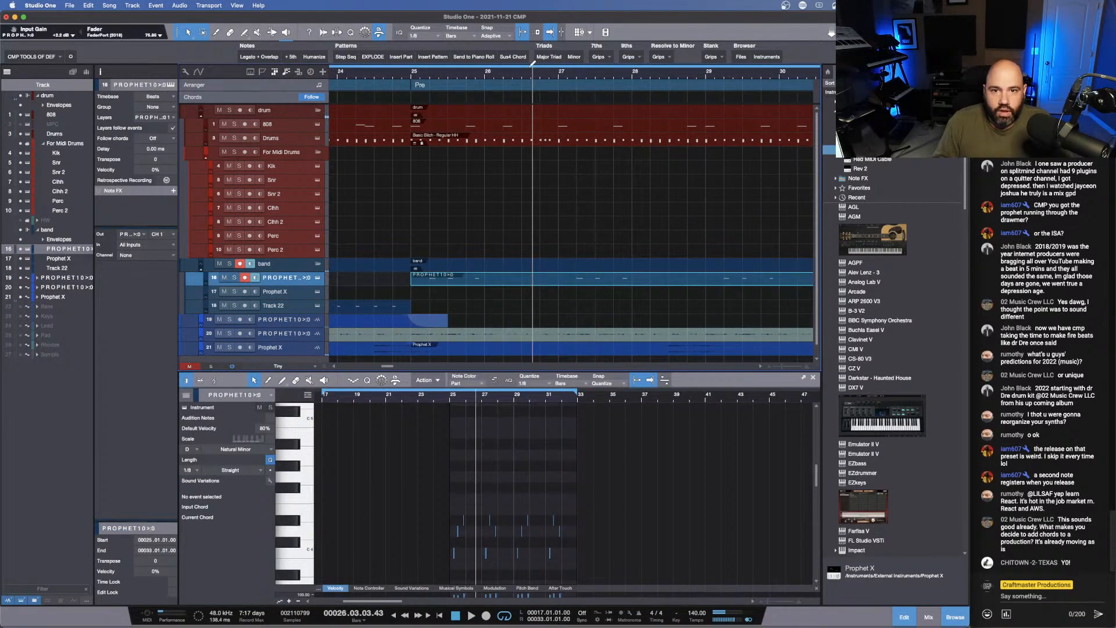
pyautogui.moveTo(528, 72); pyautogui.dragTo(520, 45)
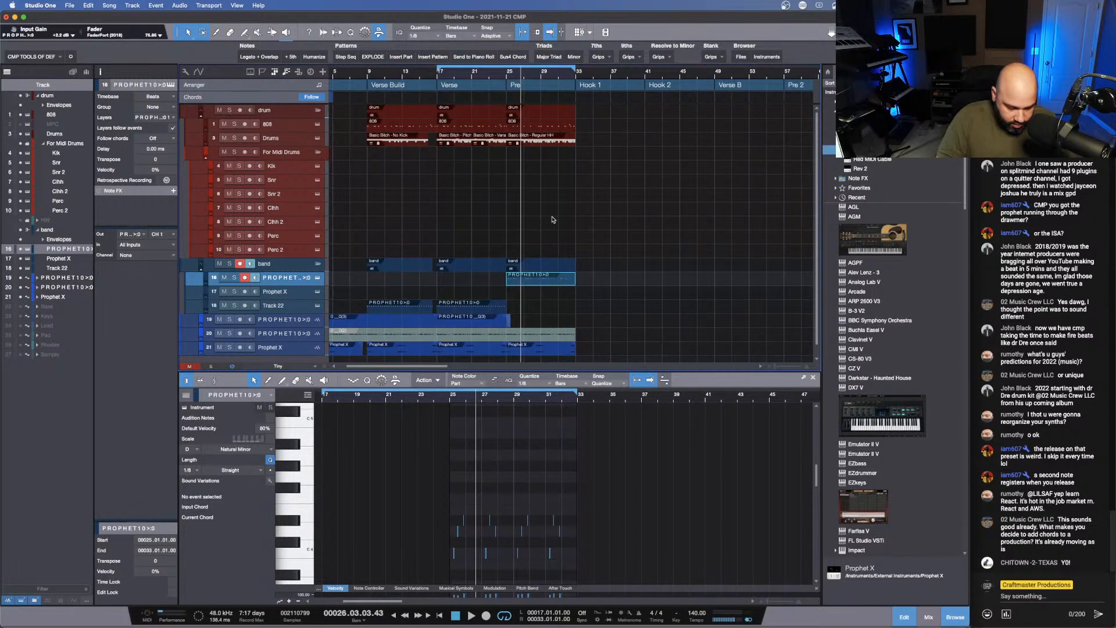
pyautogui.press('super+b')
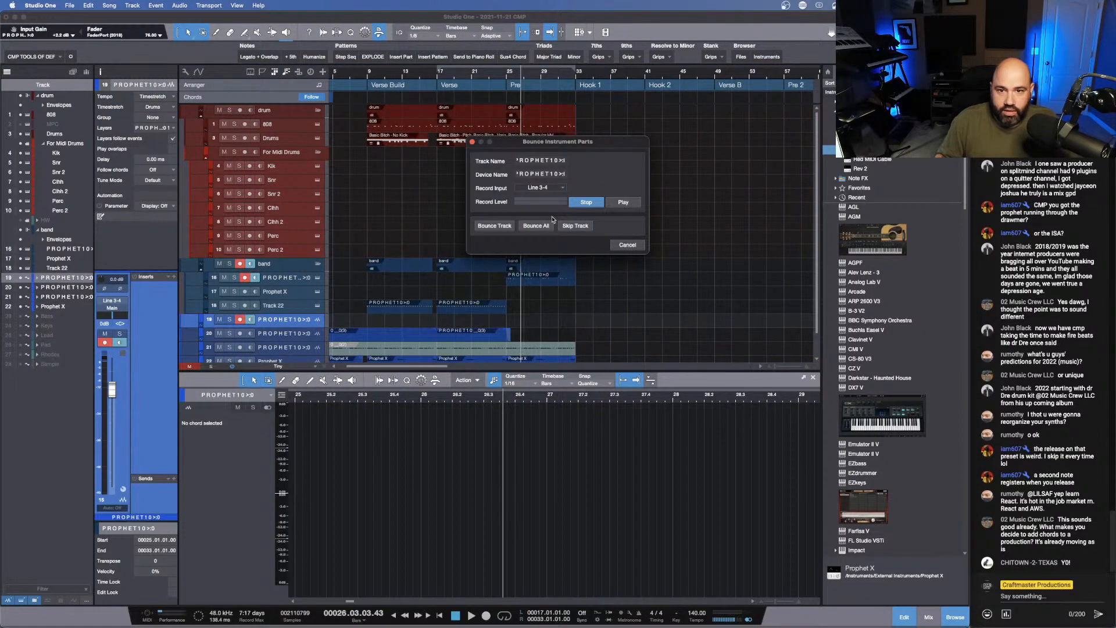
pyautogui.click(545, 188)
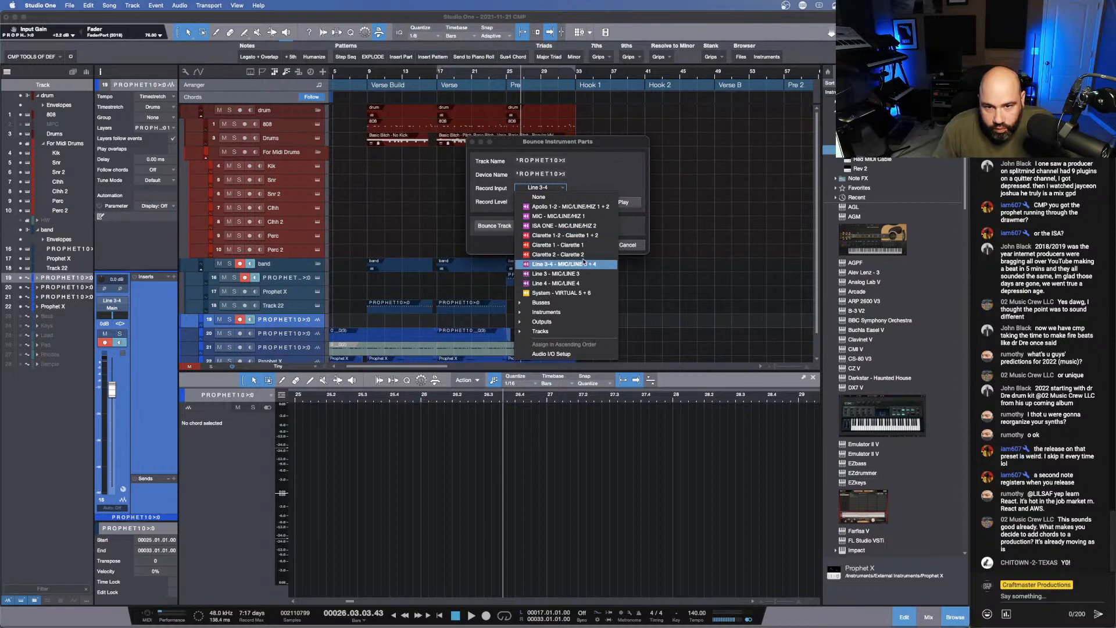
pyautogui.click(586, 273)
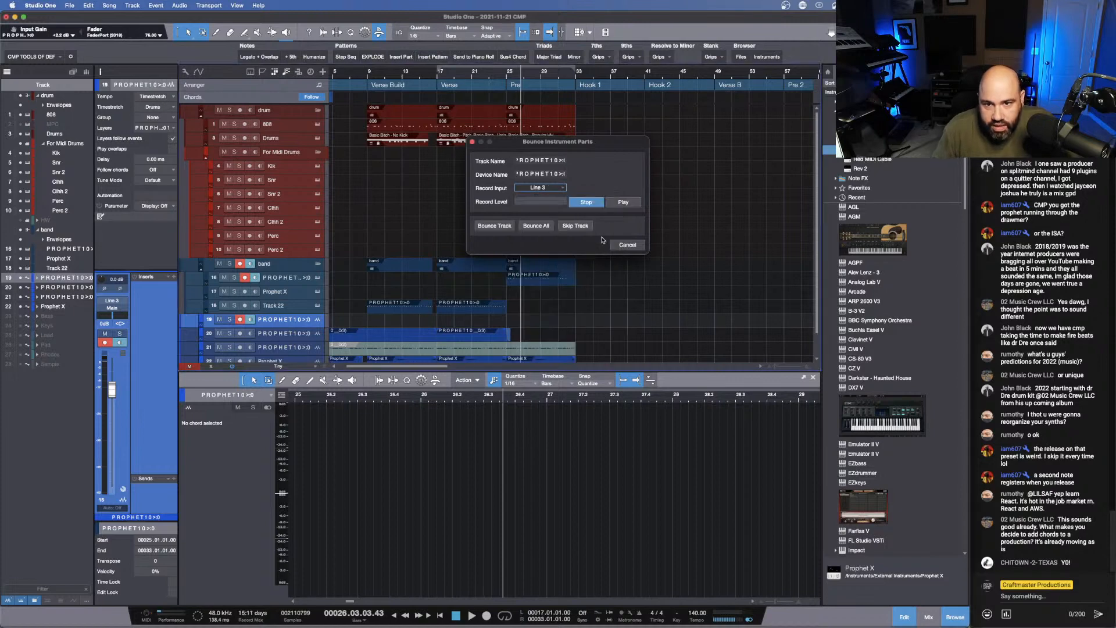
pyautogui.click(495, 227)
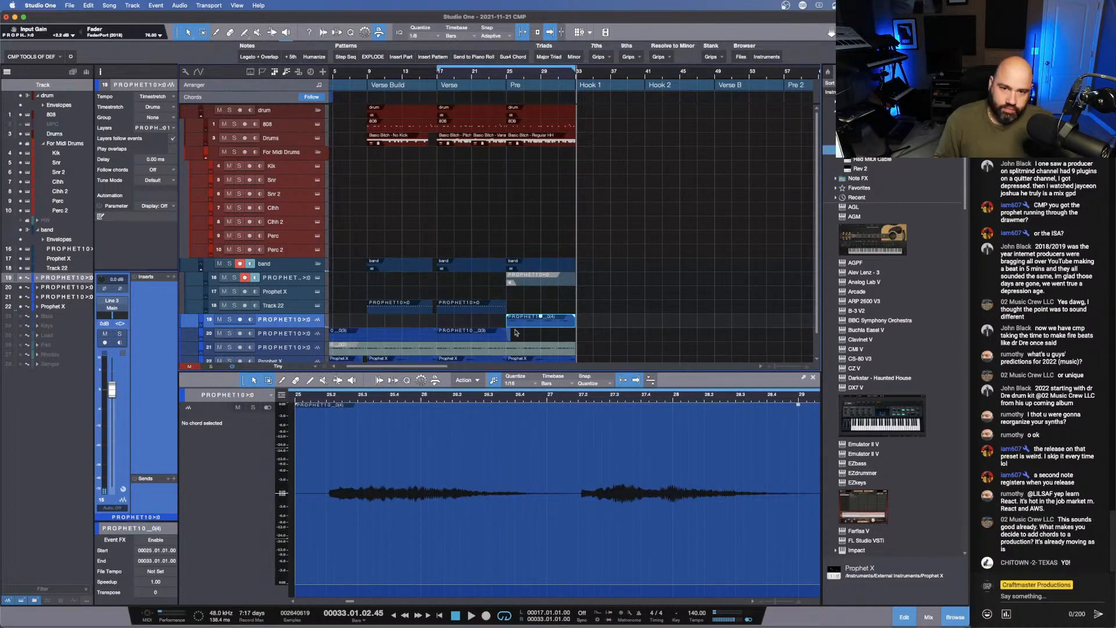
# - Nudge the bounced PROPHET10 clip slightly earlier so its first note lands on beat 2 of bar 25, and trim its start to that beat
pyautogui.scroll(-1, 551, 322)
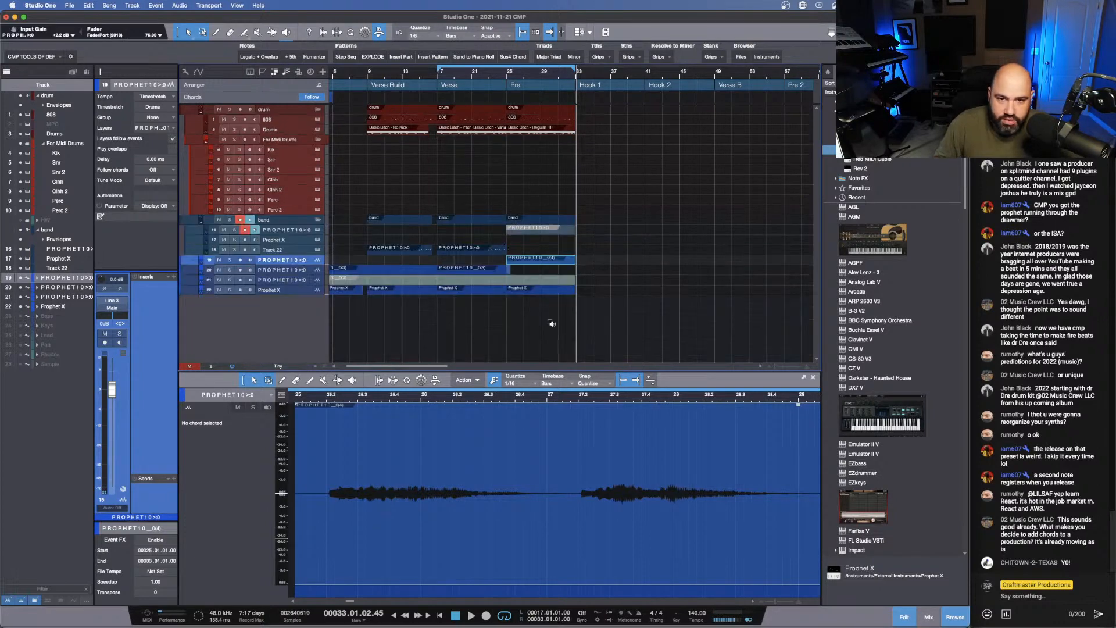
pyautogui.scroll(4, 552, 320)
pyautogui.moveTo(507, 76); pyautogui.dragTo(479, 132)
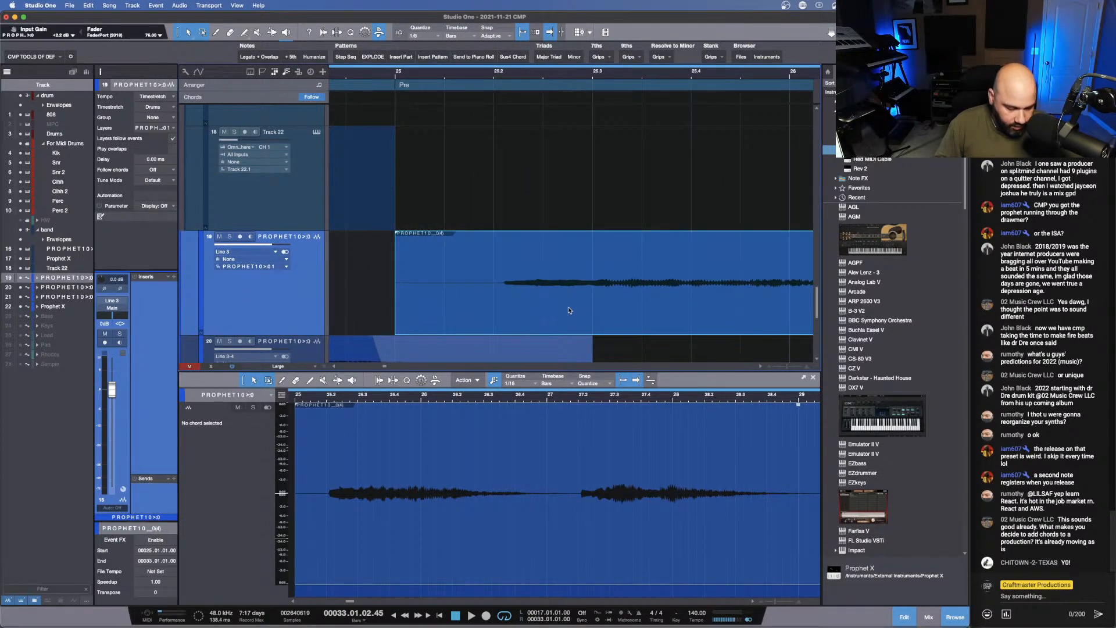
pyautogui.moveTo(534, 77); pyautogui.dragTo(458, 44)
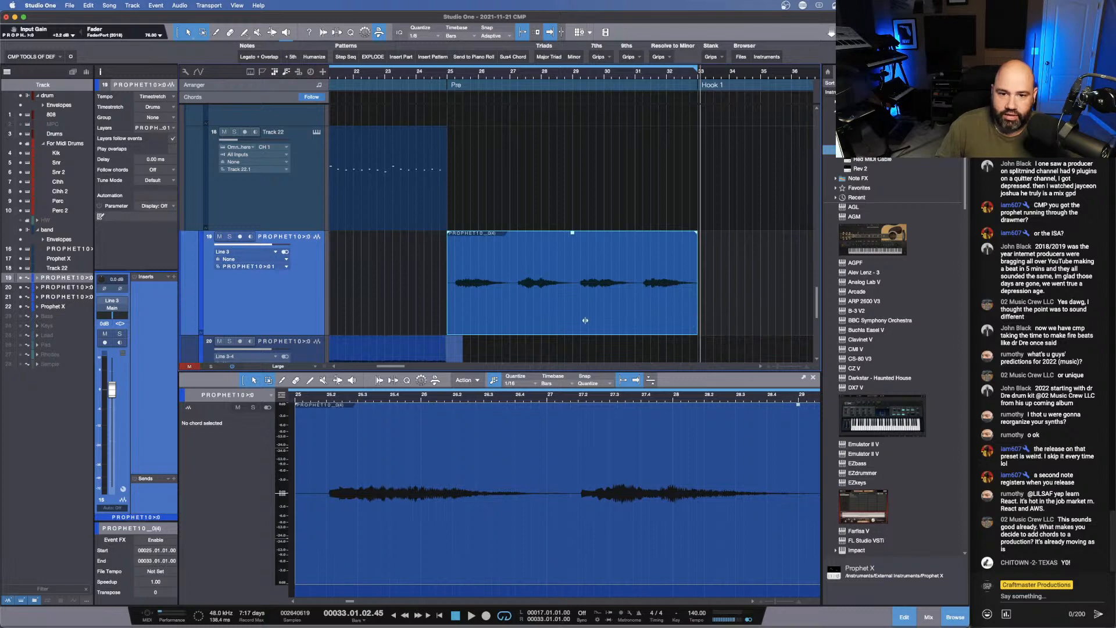
pyautogui.moveTo(585, 320); pyautogui.dragTo(574, 320)
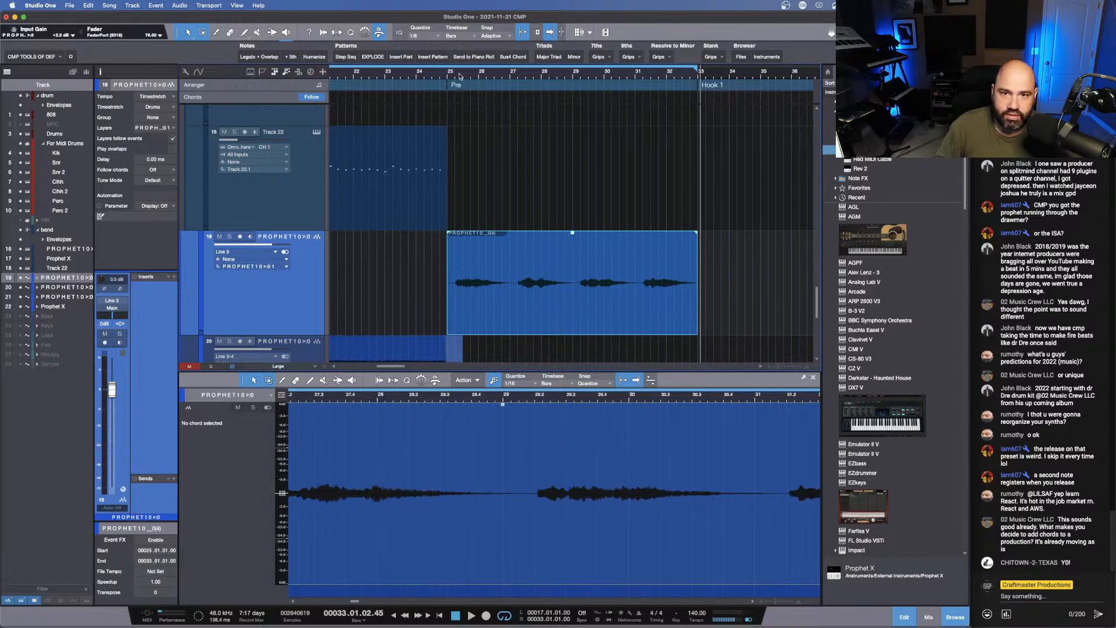
pyautogui.moveTo(460, 76); pyautogui.dragTo(505, 110)
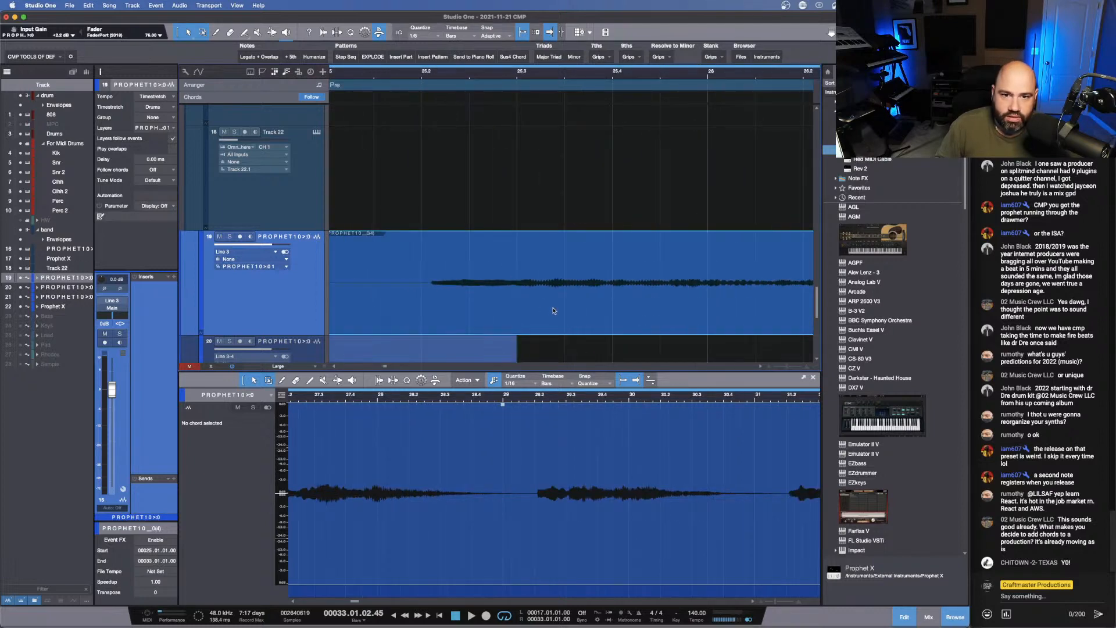
pyautogui.moveTo(554, 310); pyautogui.dragTo(545, 310)
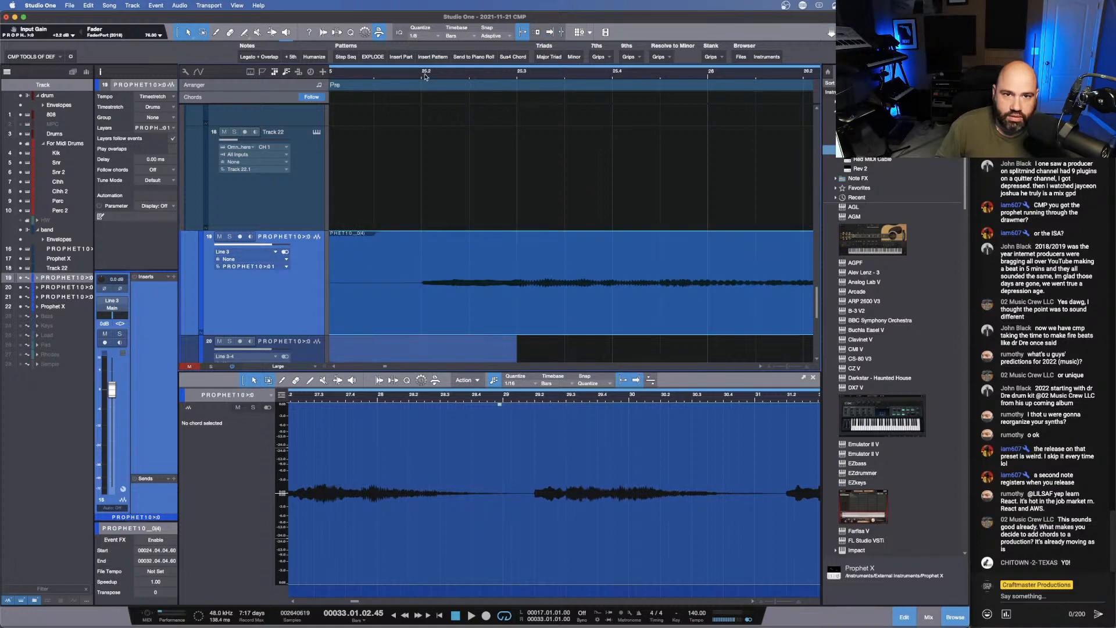
pyautogui.moveTo(424, 75); pyautogui.dragTo(464, 111)
pyautogui.moveTo(560, 314); pyautogui.dragTo(557, 314)
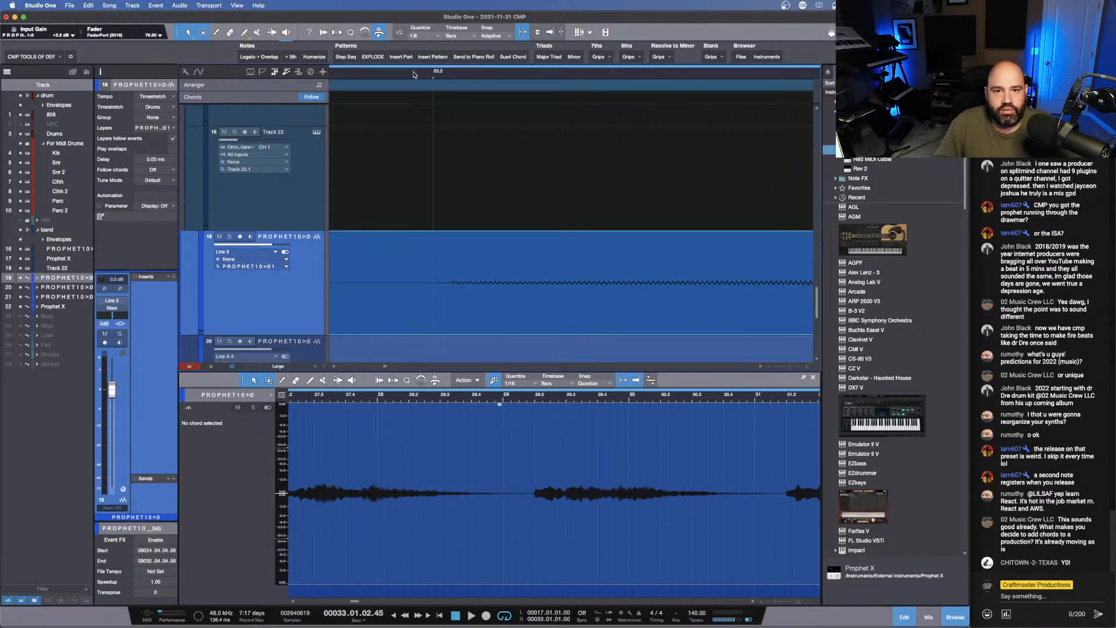
pyautogui.moveTo(414, 74); pyautogui.dragTo(429, 8)
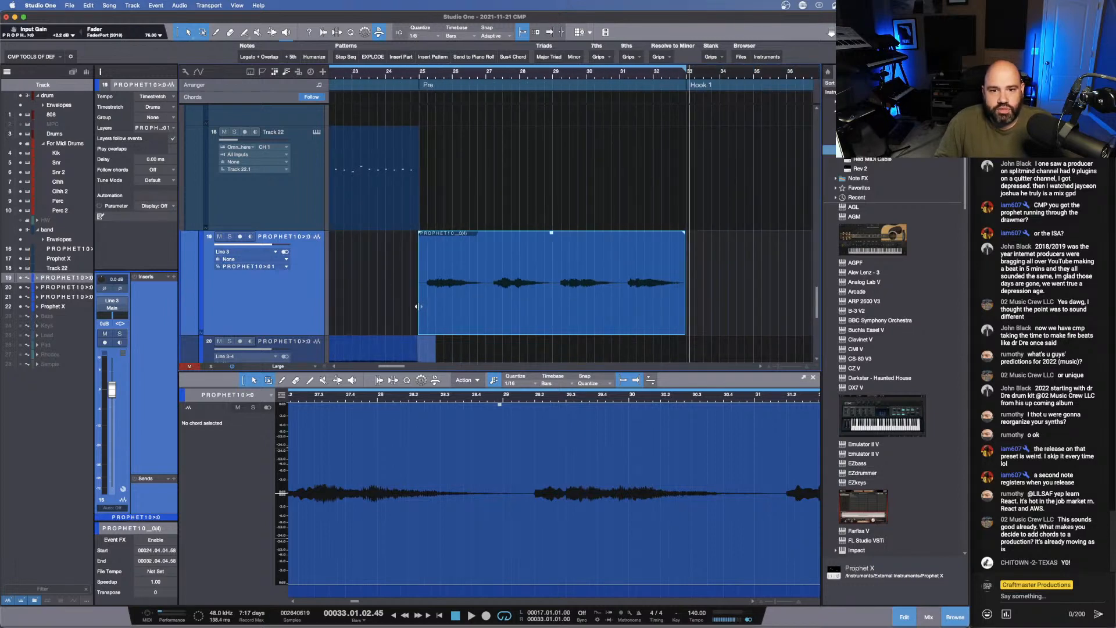
pyautogui.moveTo(417, 306); pyautogui.dragTo(427, 307)
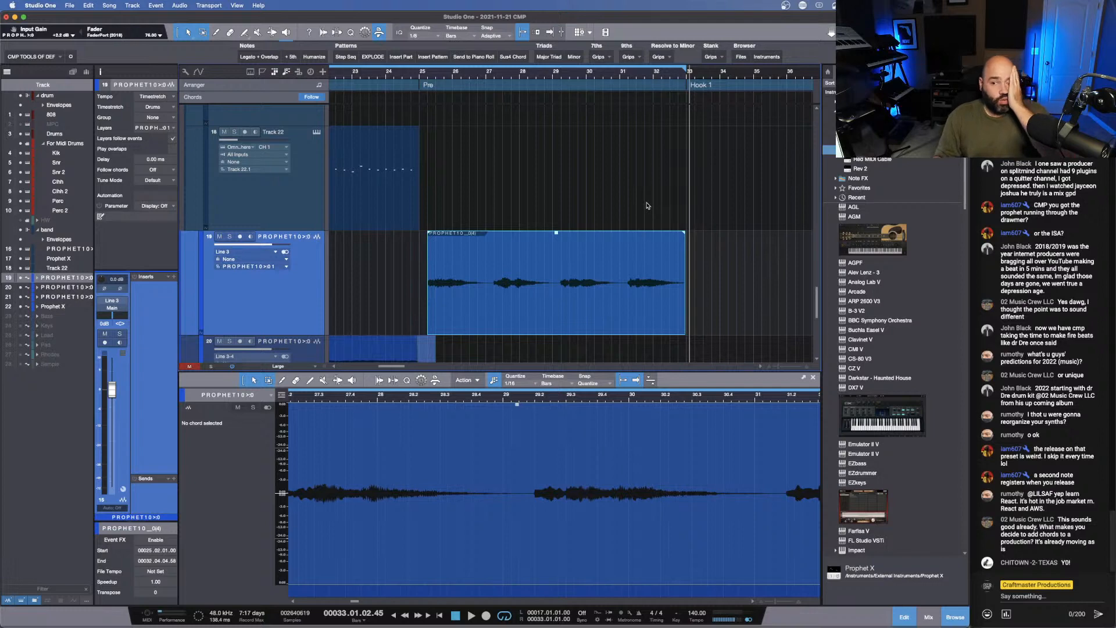
# - View the C chord event at the song's start in the Chord Selector and close it
pyautogui.moveTo(434, 72); pyautogui.dragTo(556, 47)
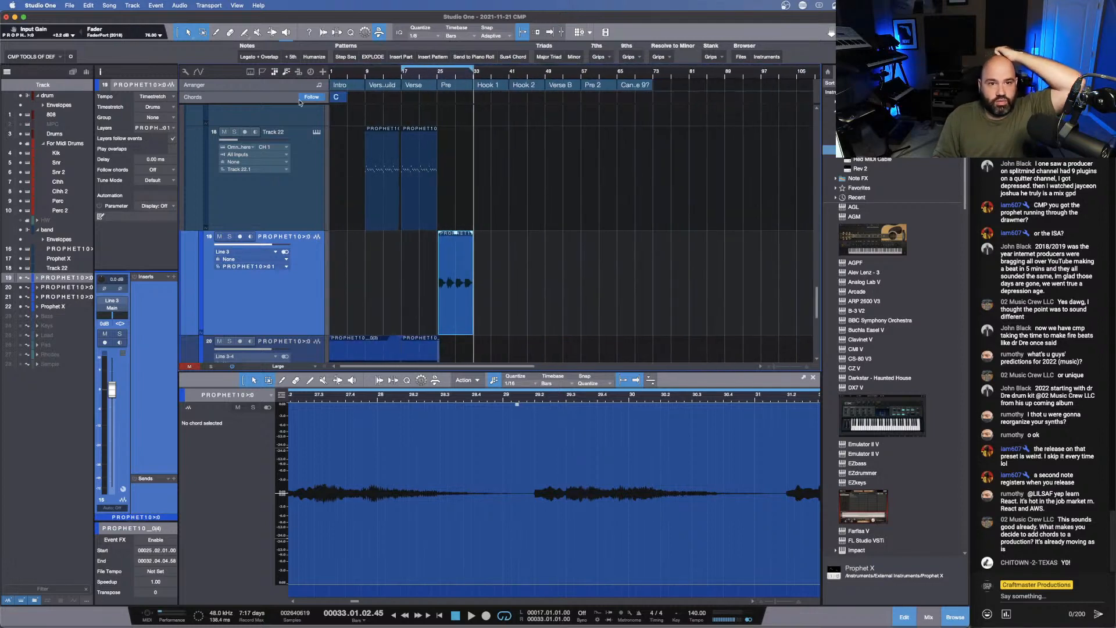
pyautogui.click(338, 98)
pyautogui.click(337, 97)
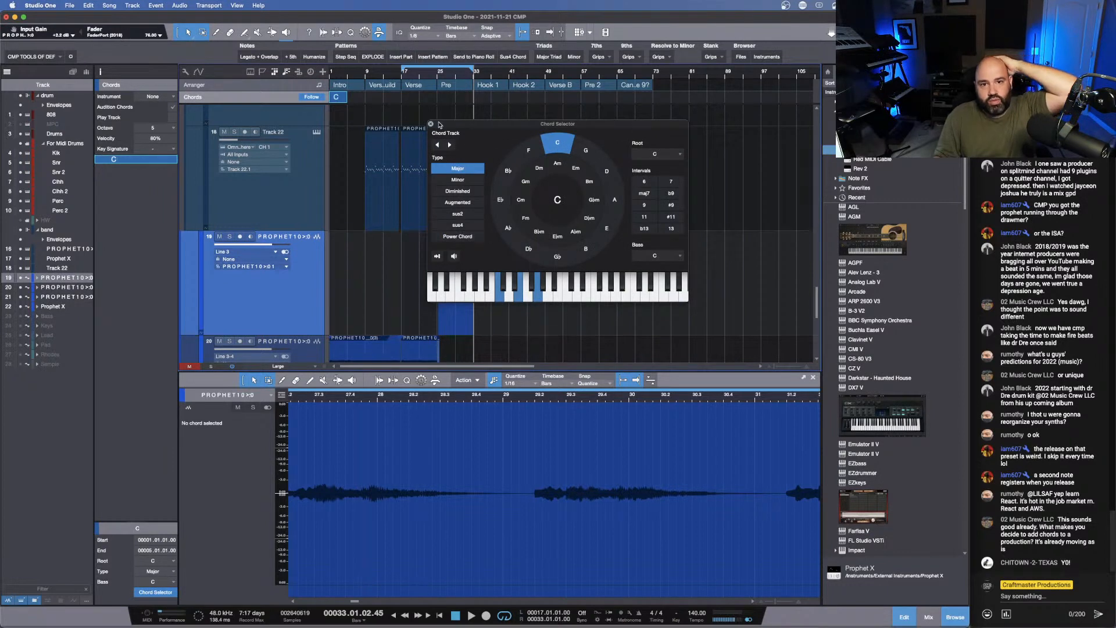
pyautogui.click(431, 124)
pyautogui.moveTo(448, 77); pyautogui.dragTo(516, 110)
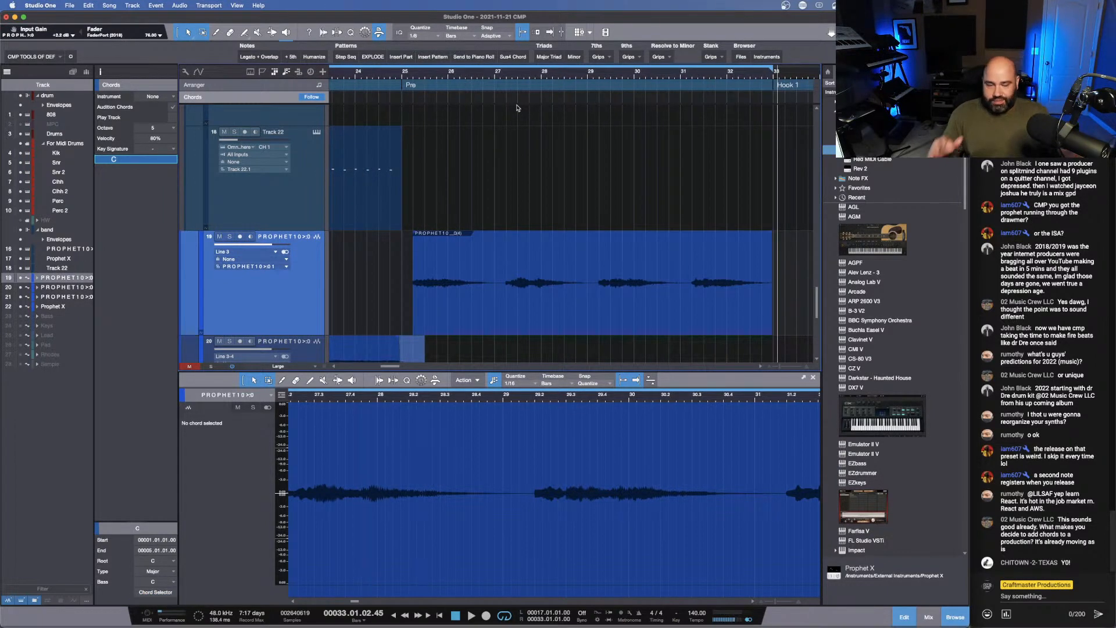
pyautogui.click(500, 188)
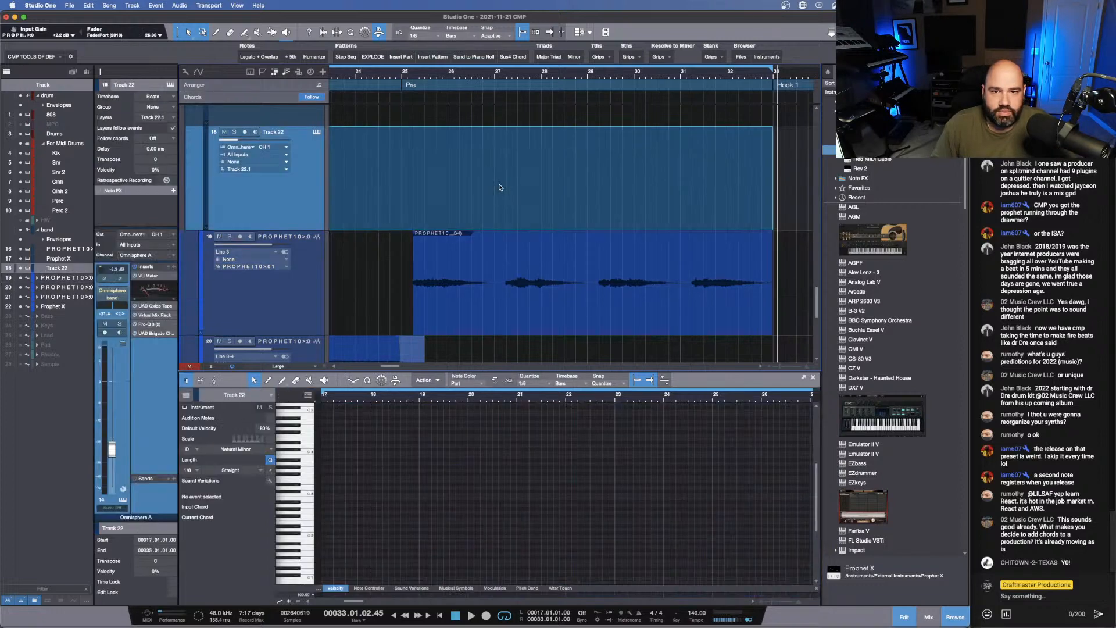
pyautogui.press('super+z')
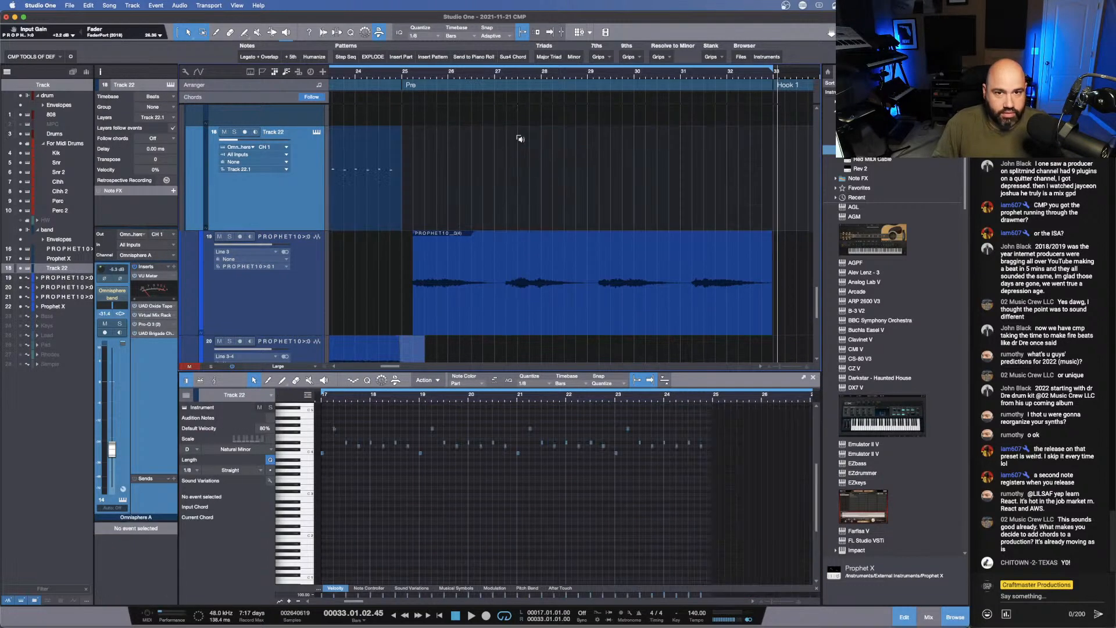
# - Set the loop range to the Pre section, bars 25 to 33, and create an empty instrument part across it on Track 22
pyautogui.moveTo(407, 64); pyautogui.dragTo(786, 74)
pyautogui.click(776, 83)
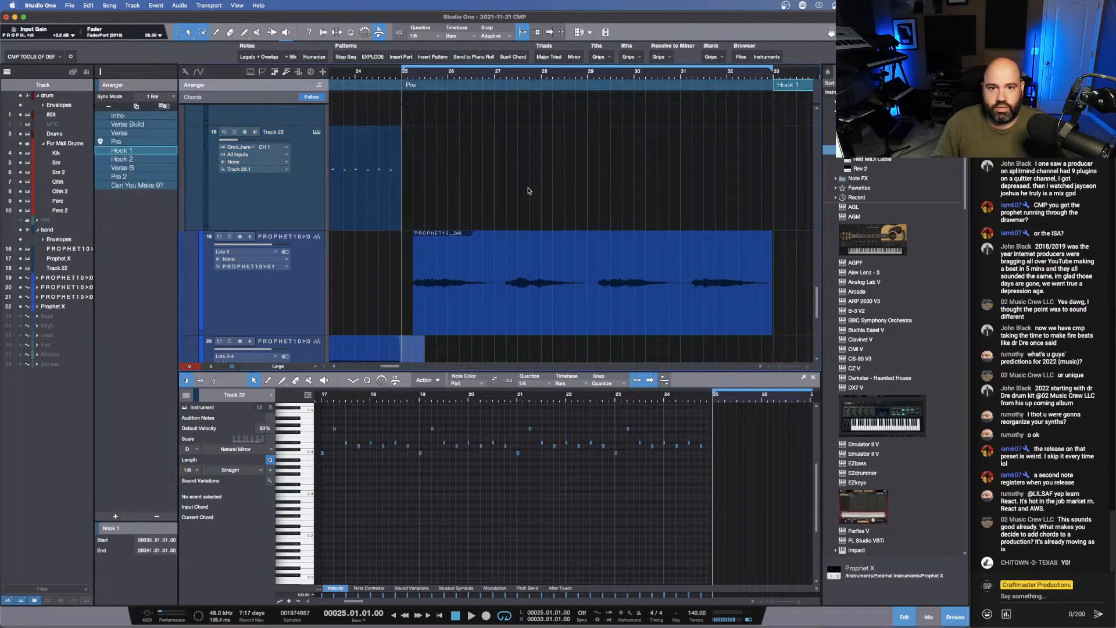
pyautogui.doubleClick(510, 199)
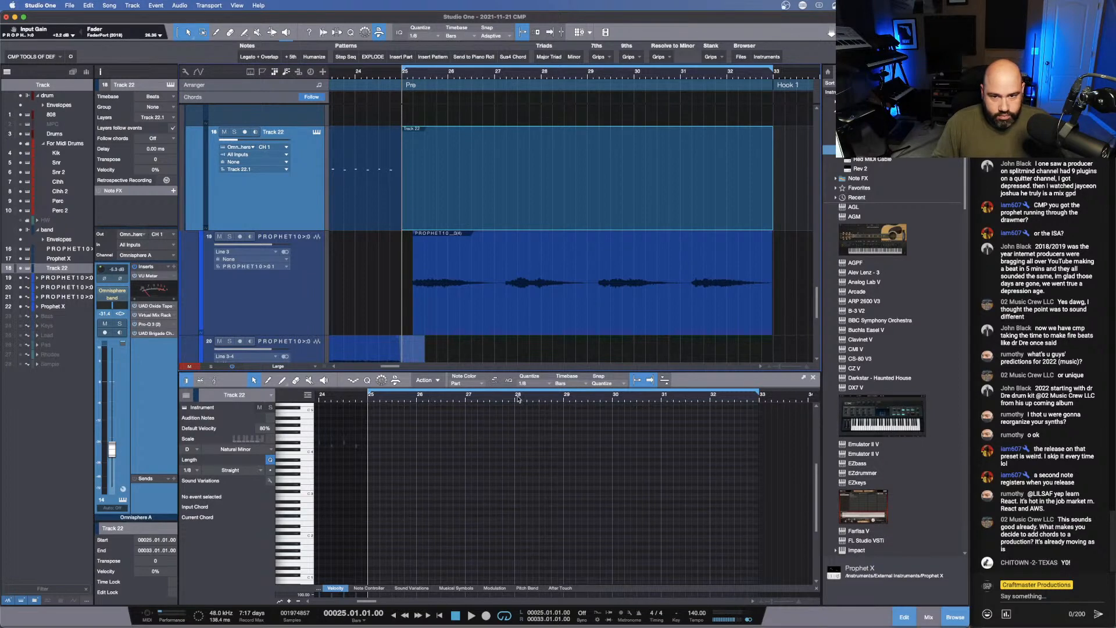
# - Set the note editor's quantize to 1/1 and add one-bar notes C2, E2 and G2 at bar 25 of the new part
pyautogui.click(535, 382)
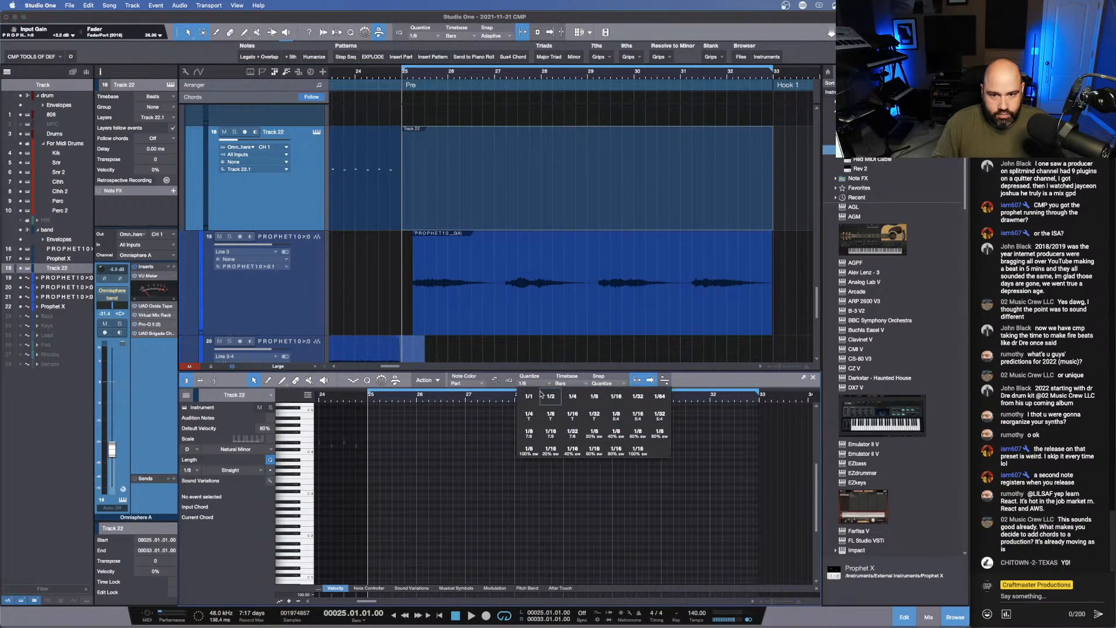
pyautogui.click(531, 398)
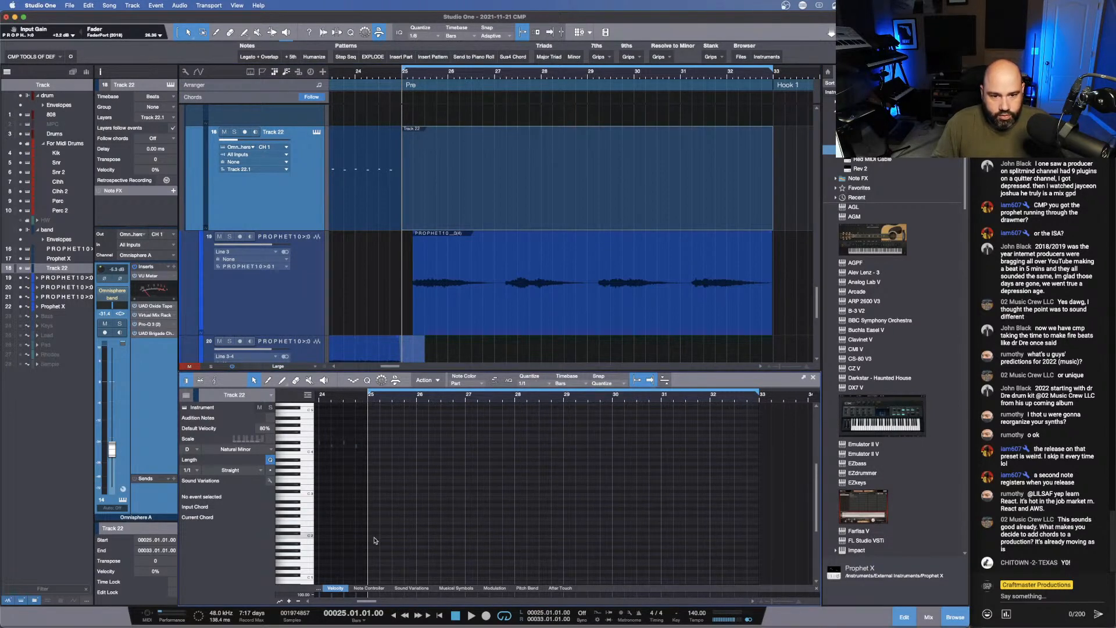
pyautogui.doubleClick(374, 536)
pyautogui.doubleClick(374, 523)
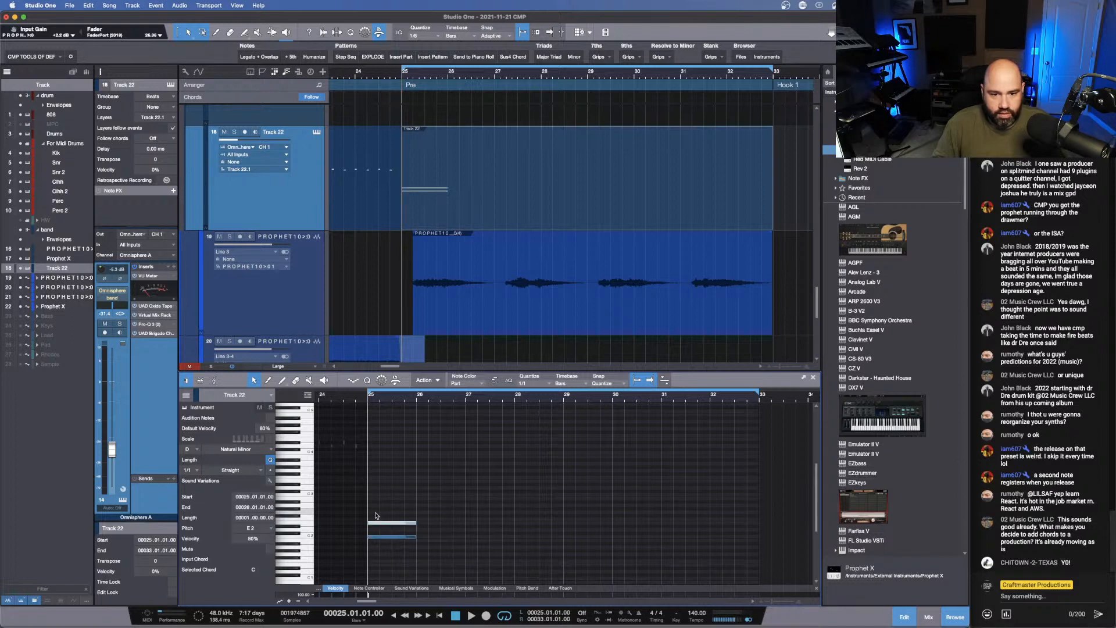
pyautogui.doubleClick(375, 514)
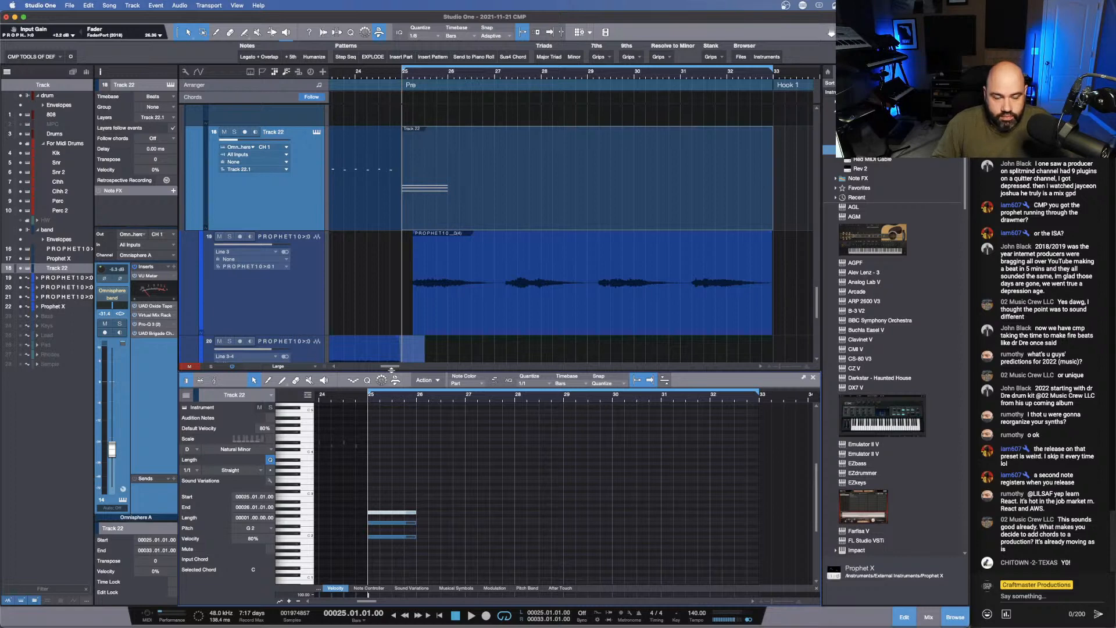
# - Set quantize to 1/8 and trim the bar 25 chord into an eighth-note G2 on beat 1, eighth-note C2 on beat 2 and quarter-note E2 on beat 4
pyautogui.moveTo(391, 370); pyautogui.dragTo(366, 142)
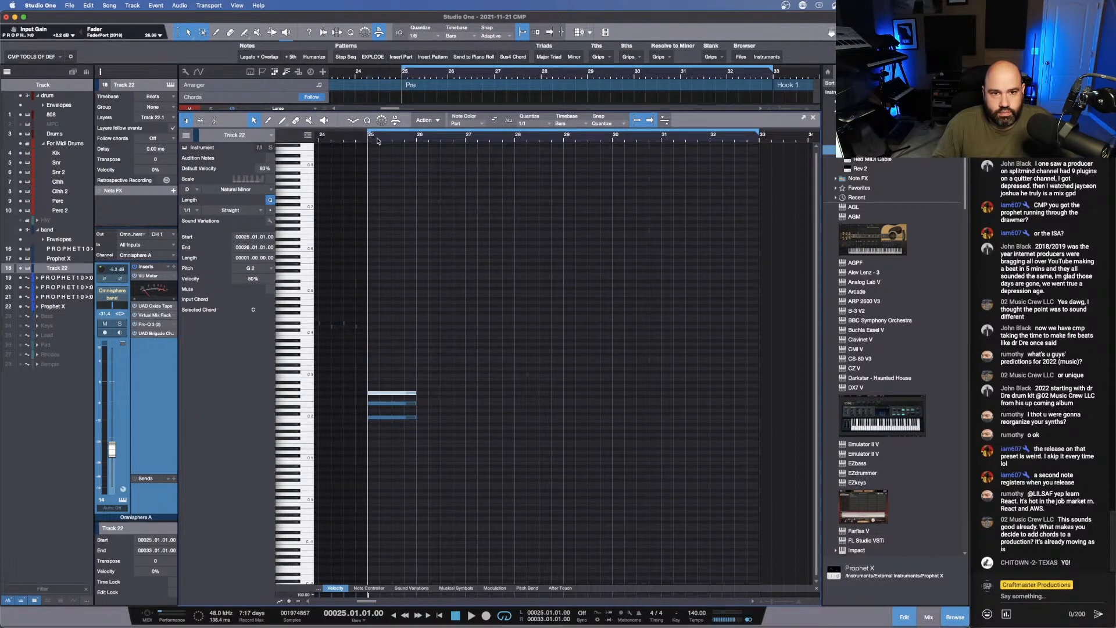
pyautogui.press('z')
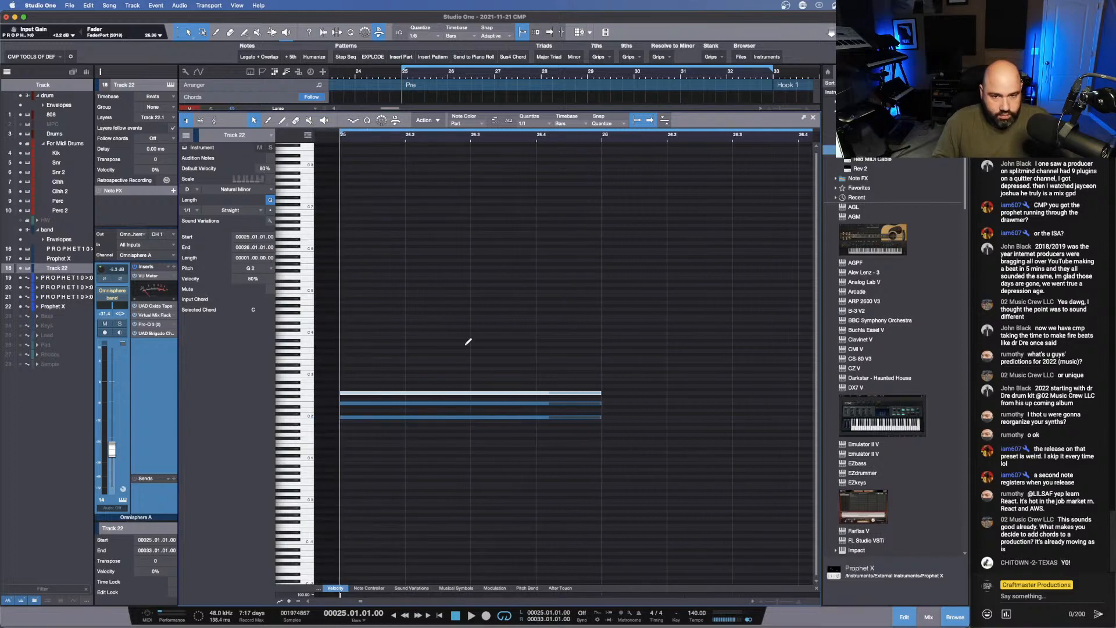
pyautogui.hotkey('shift', 'e')
pyautogui.hotkey('shift', 'e')
pyautogui.hotkey('shift', 'e')
pyautogui.hotkey('shift', 'e')
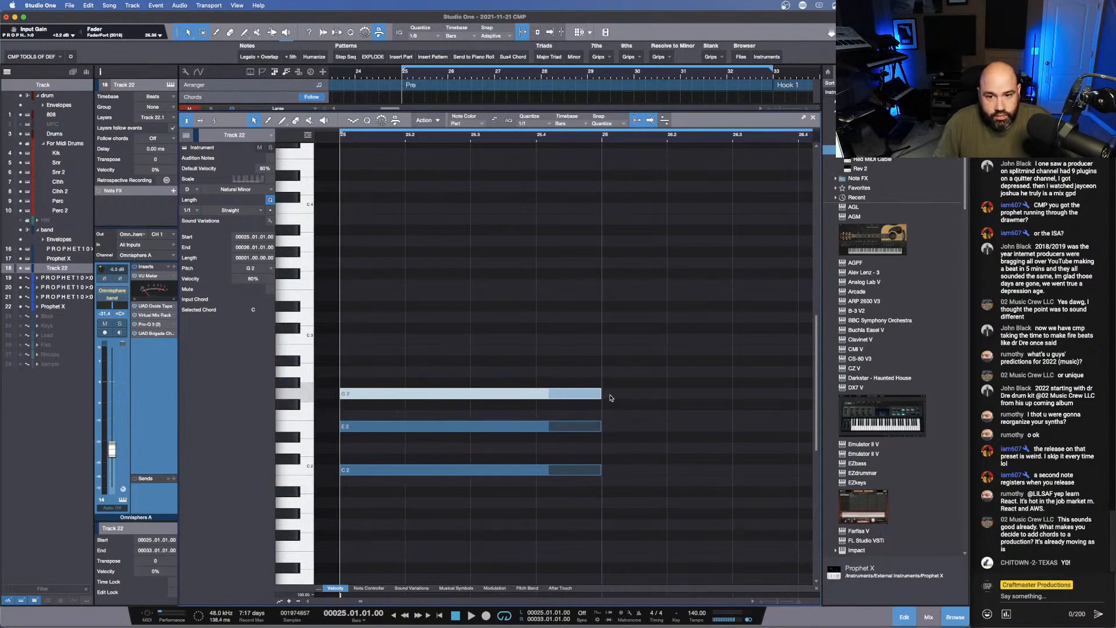
pyautogui.click(547, 124)
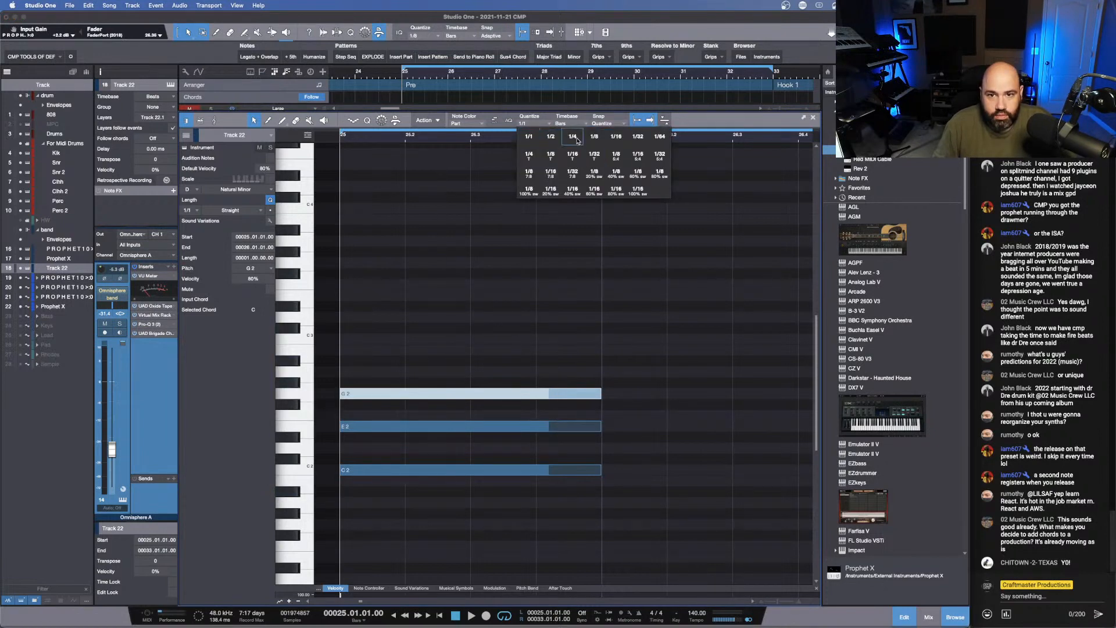
pyautogui.click(593, 138)
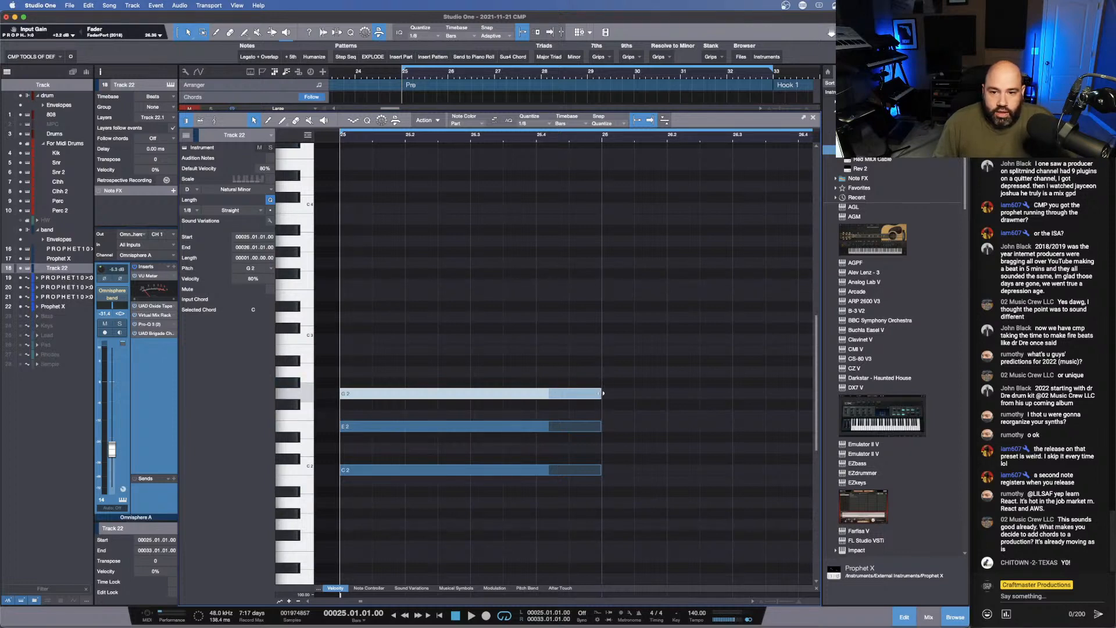
pyautogui.moveTo(603, 393); pyautogui.dragTo(372, 393)
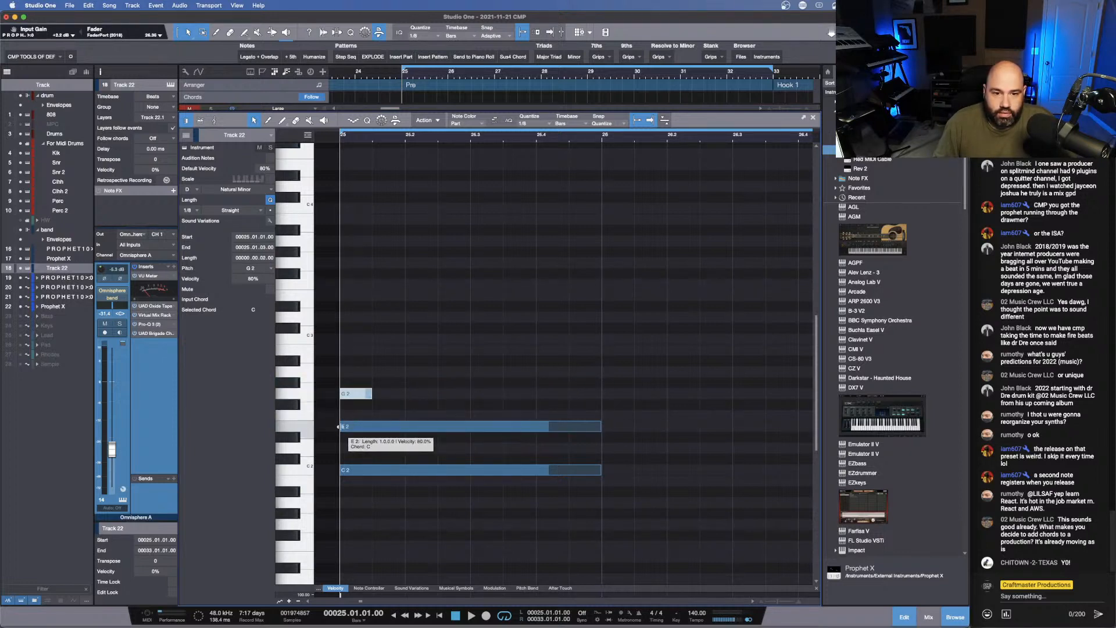
pyautogui.moveTo(339, 427); pyautogui.dragTo(536, 427)
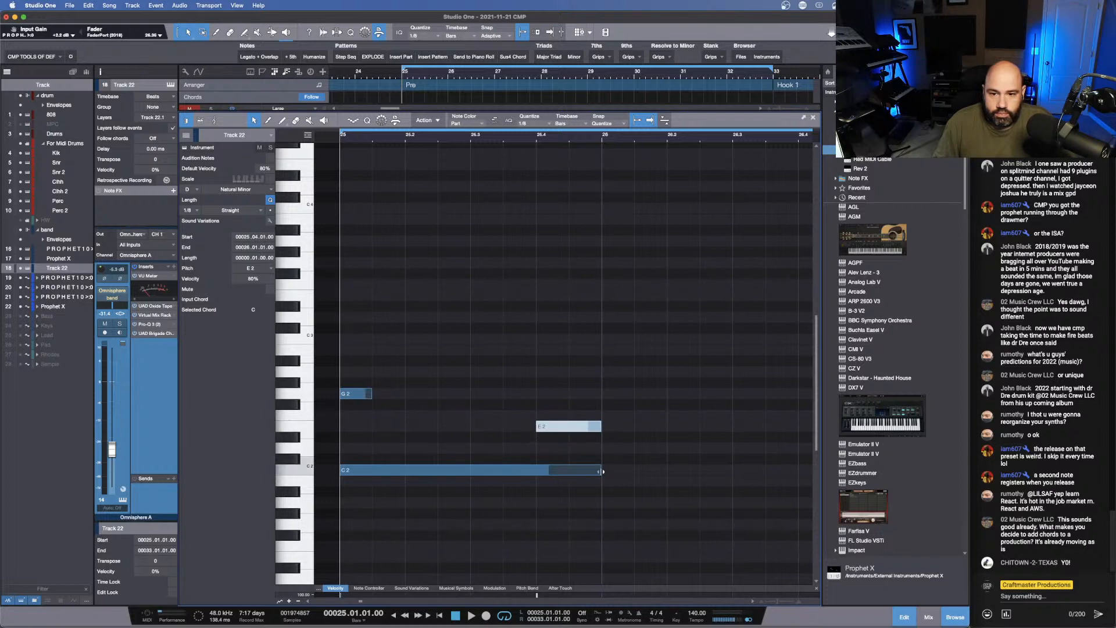
pyautogui.moveTo(603, 472); pyautogui.dragTo(413, 470)
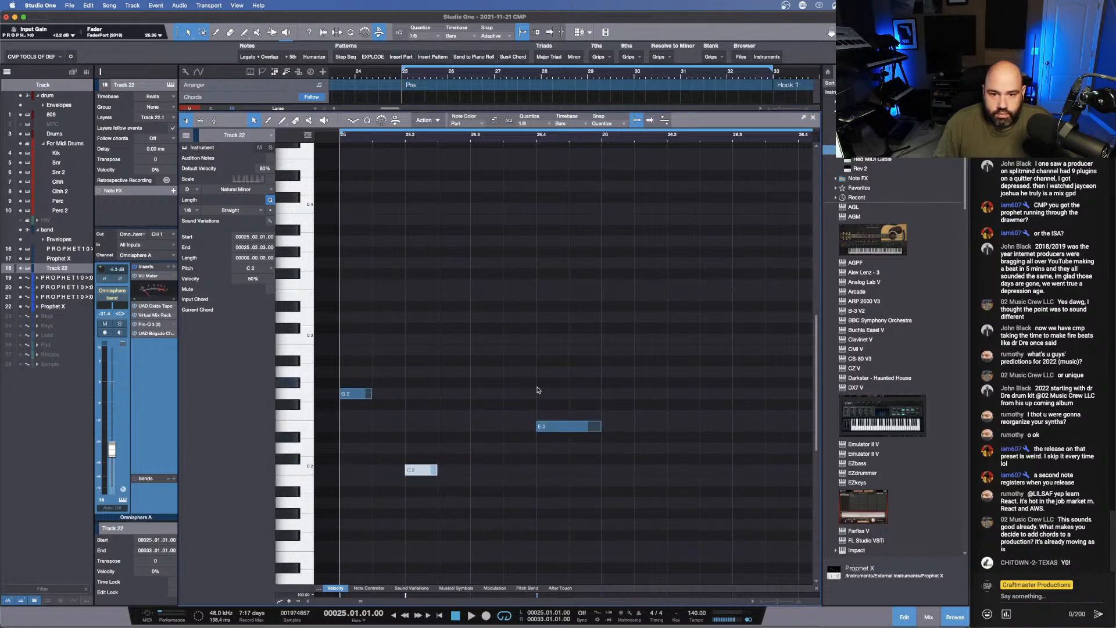
# - Add eighth notes C2 on beat 3 and G2 half a beat after it, and turn the beat 4 E2 into two eighth notes
pyautogui.click(517, 393)
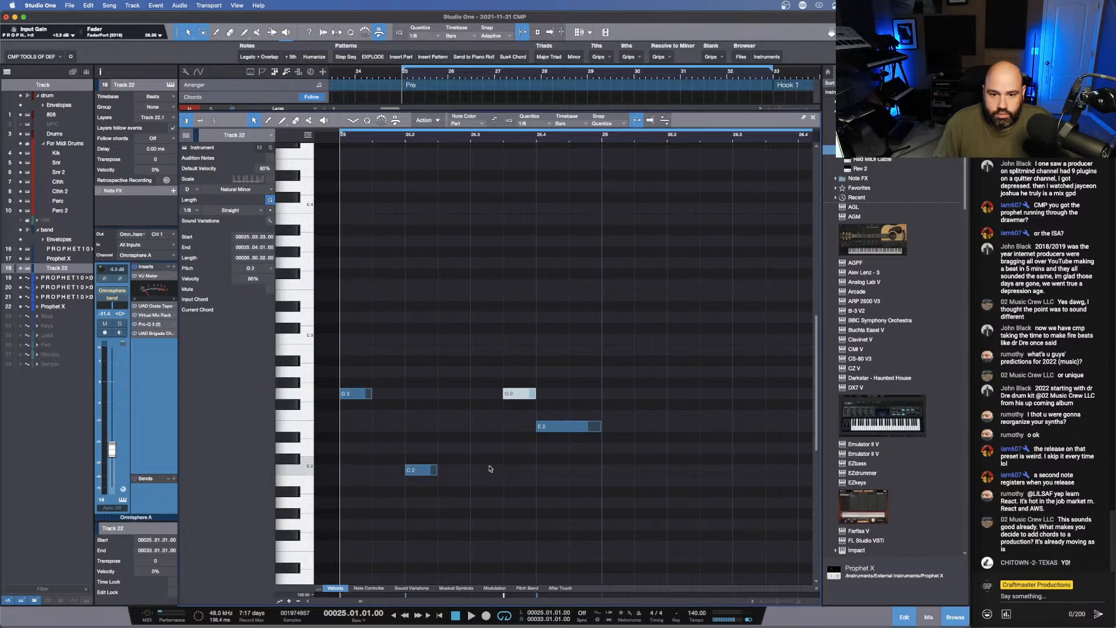
pyautogui.click(494, 469)
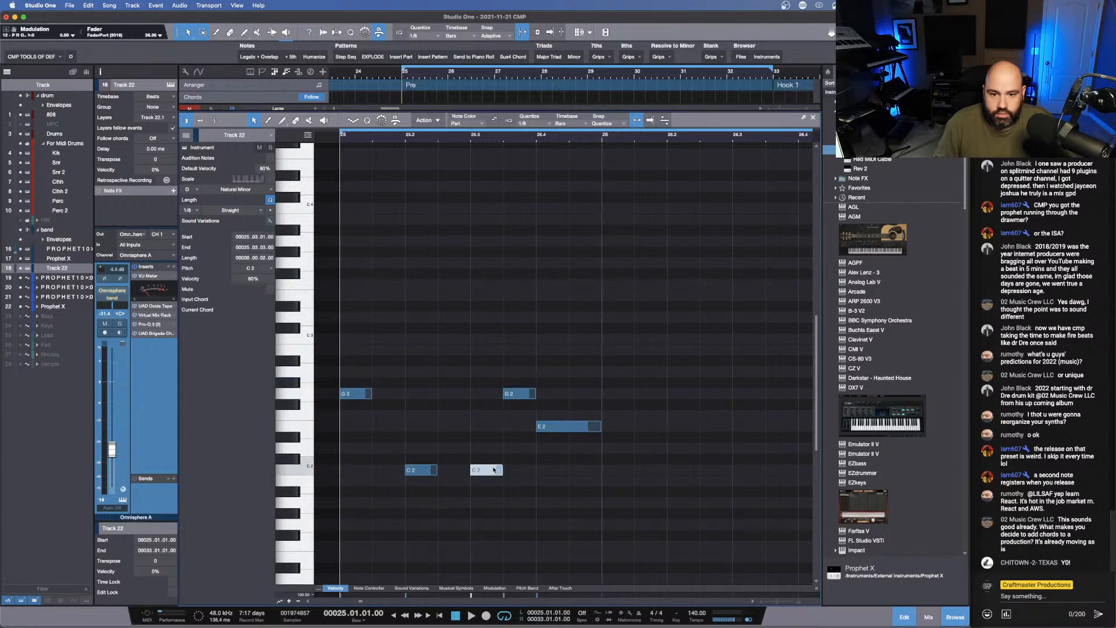
pyautogui.click(542, 424)
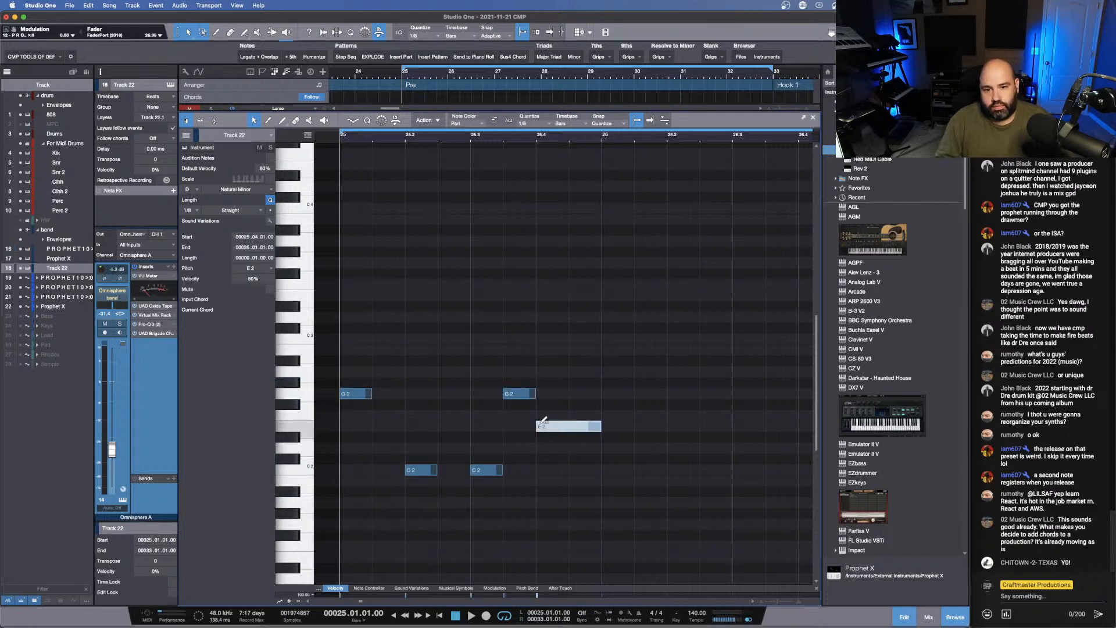
pyautogui.moveTo(599, 428); pyautogui.dragTo(568, 428)
pyautogui.click(585, 427)
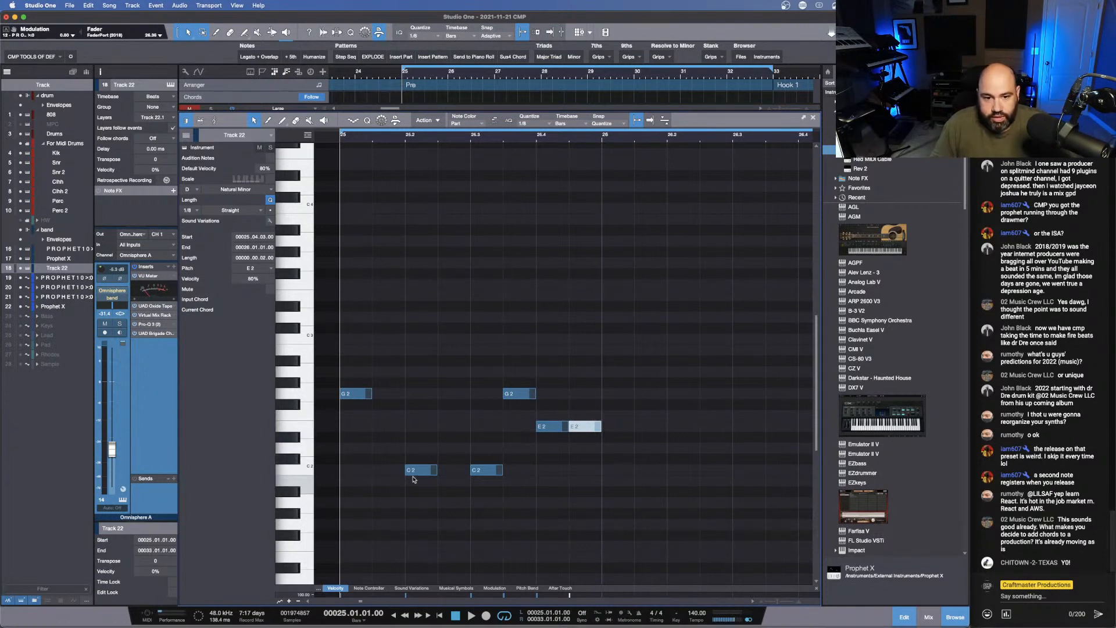
# - Stretch the C2, G2 and E2 notes so they sound together as a chord from the start of bar 25
pyautogui.moveTo(405, 469); pyautogui.dragTo(343, 461)
pyautogui.click(365, 395)
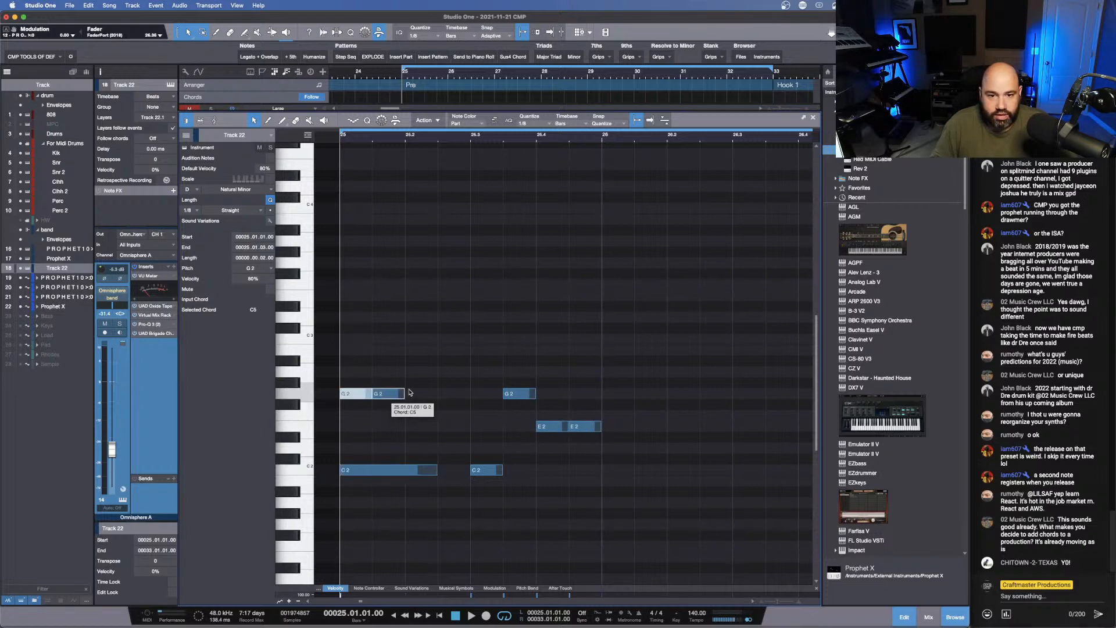
pyautogui.moveTo(370, 395); pyautogui.dragTo(340, 434)
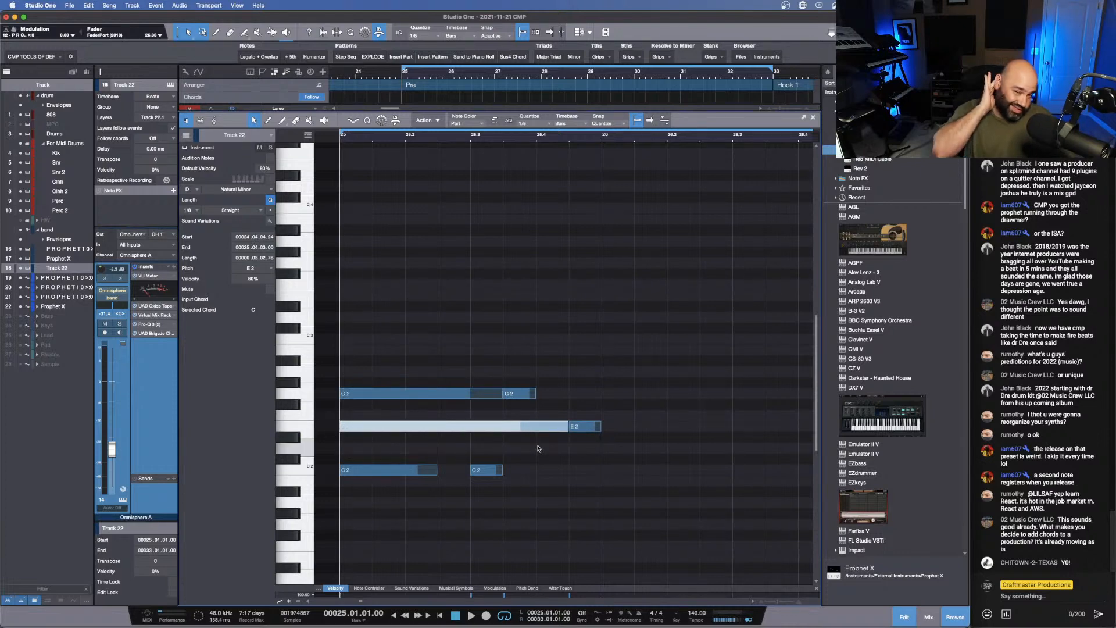
# - Delete all the notes in the Track 22 part over the Pre, and delete the part itself from the arrangement
pyautogui.moveTo(605, 529); pyautogui.dragTo(370, 365)
pyautogui.press('Delete')
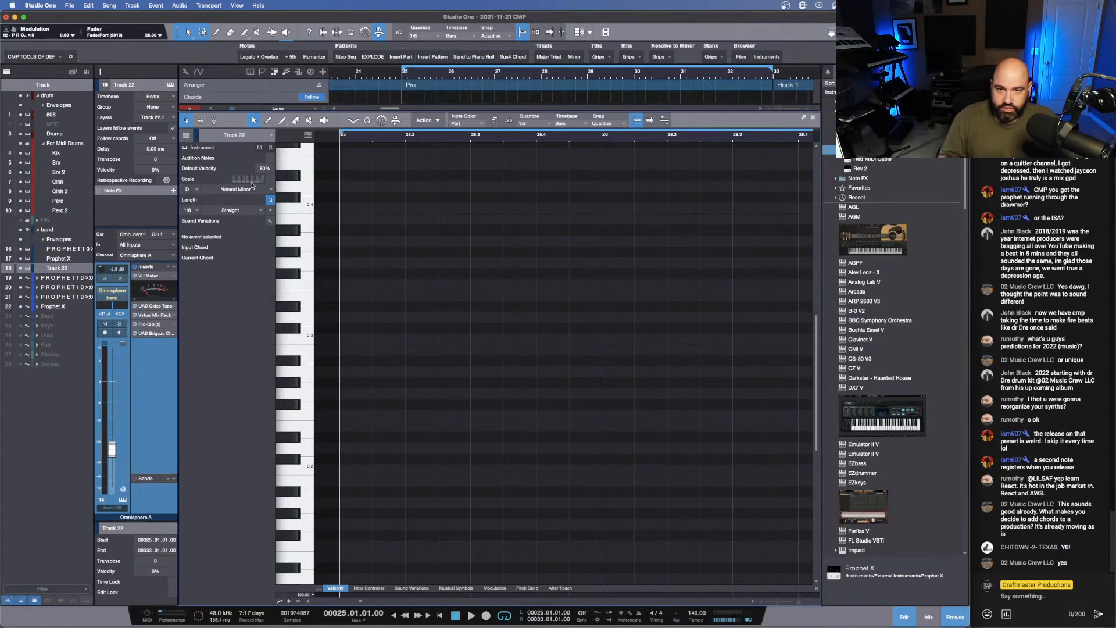
pyautogui.moveTo(439, 110); pyautogui.dragTo(445, 489)
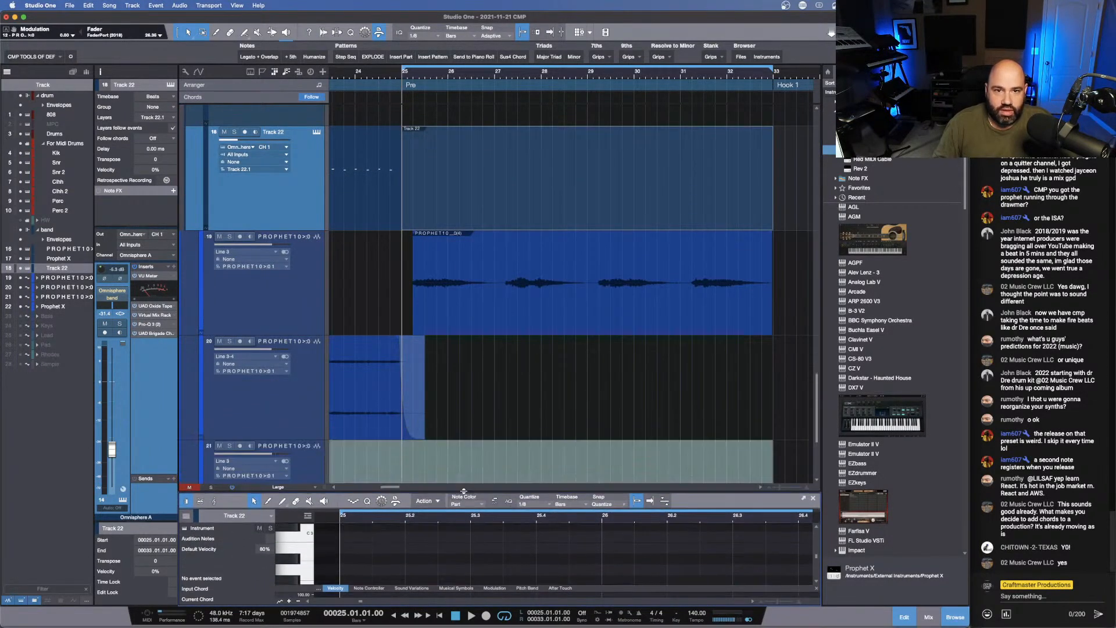
pyautogui.moveTo(378, 74); pyautogui.dragTo(429, 48)
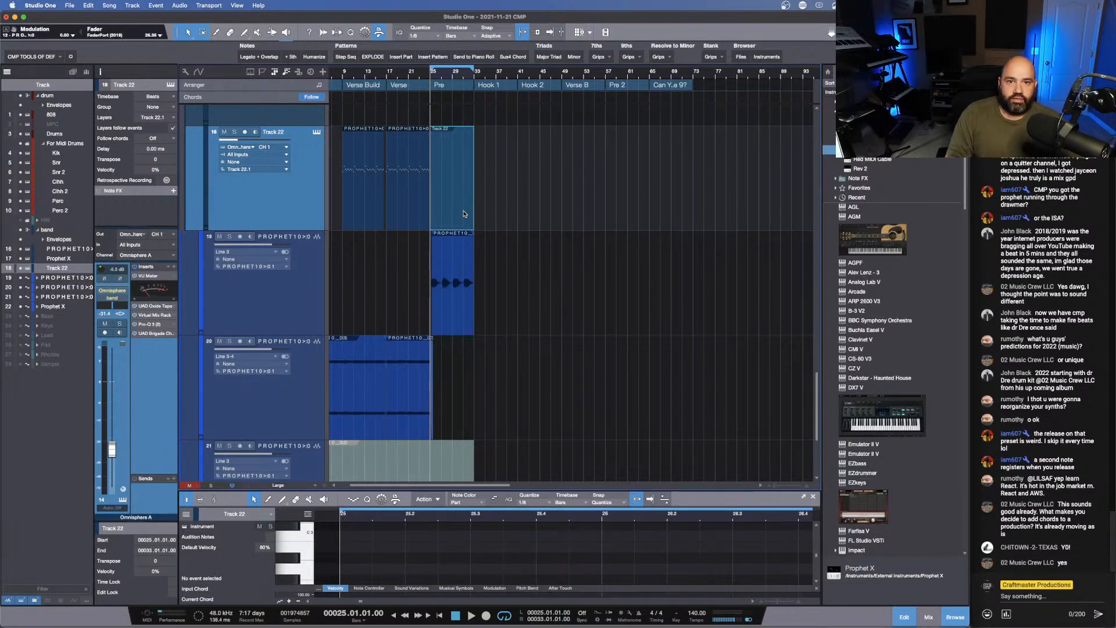
pyautogui.press('Delete')
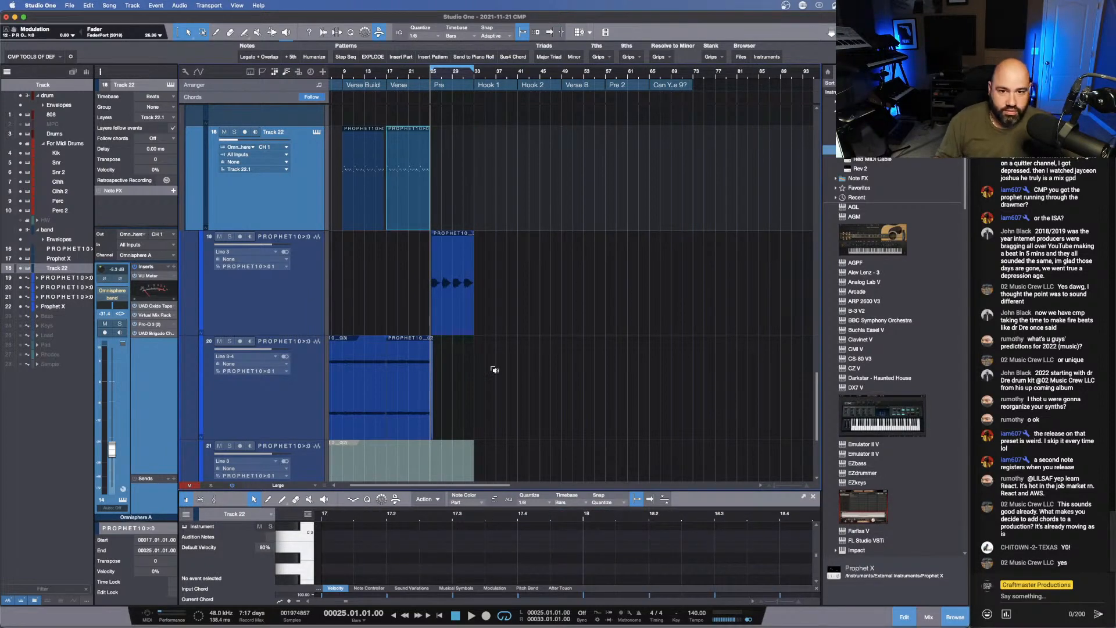
# - Play from just before the Pre and route the bounced PROPHET10 track's output to the band bus
pyautogui.scroll(-5, 493, 369)
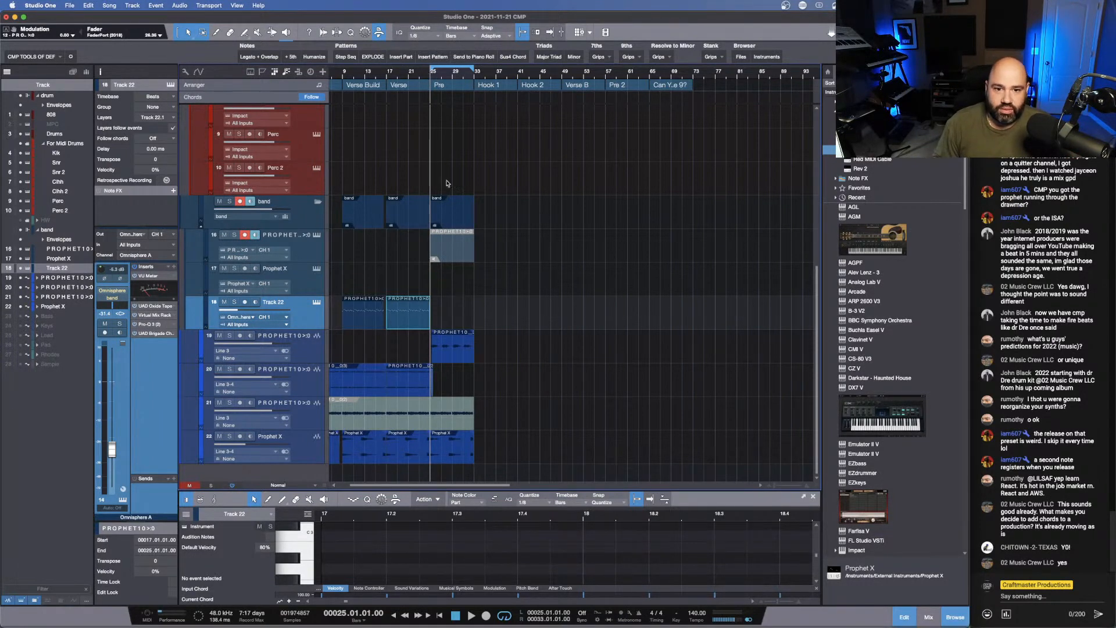
pyautogui.click(426, 77)
pyautogui.press('space')
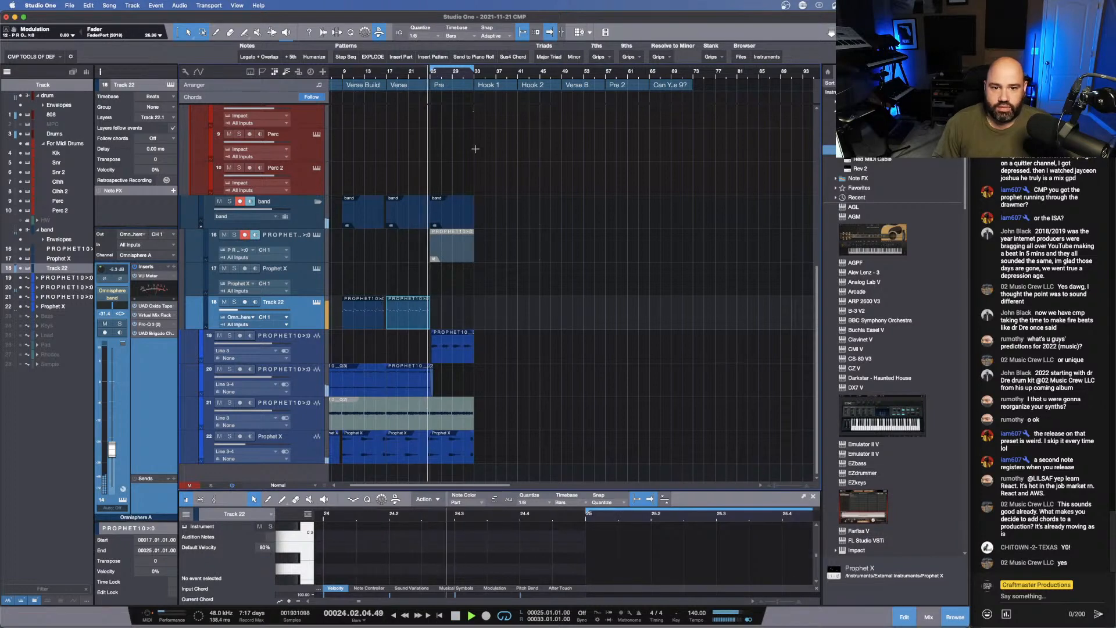
pyautogui.click(307, 351)
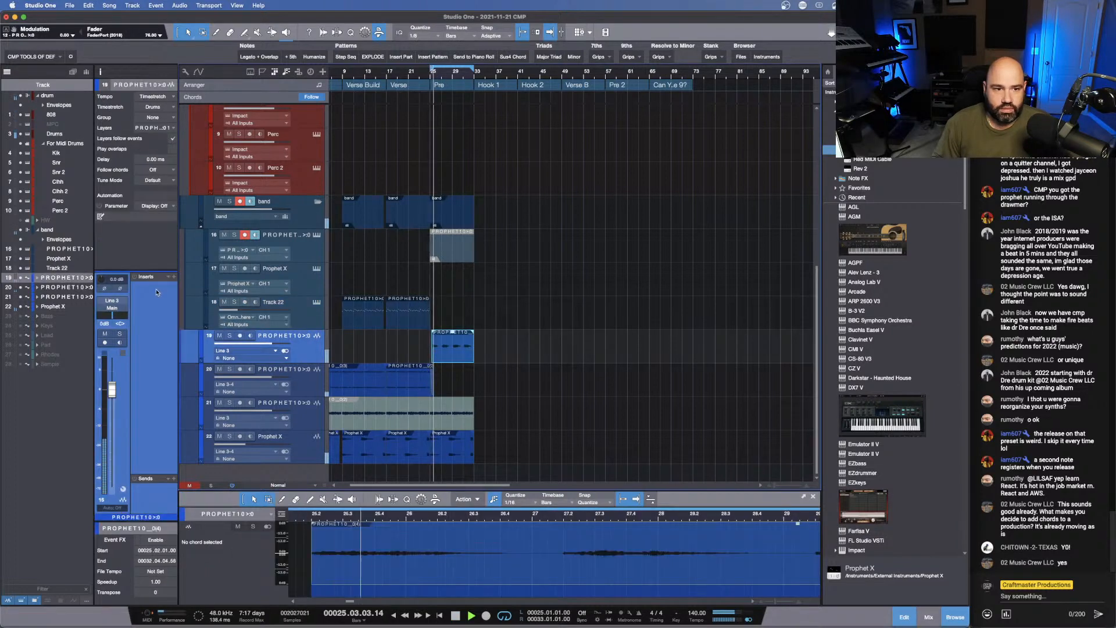
pyautogui.click(113, 307)
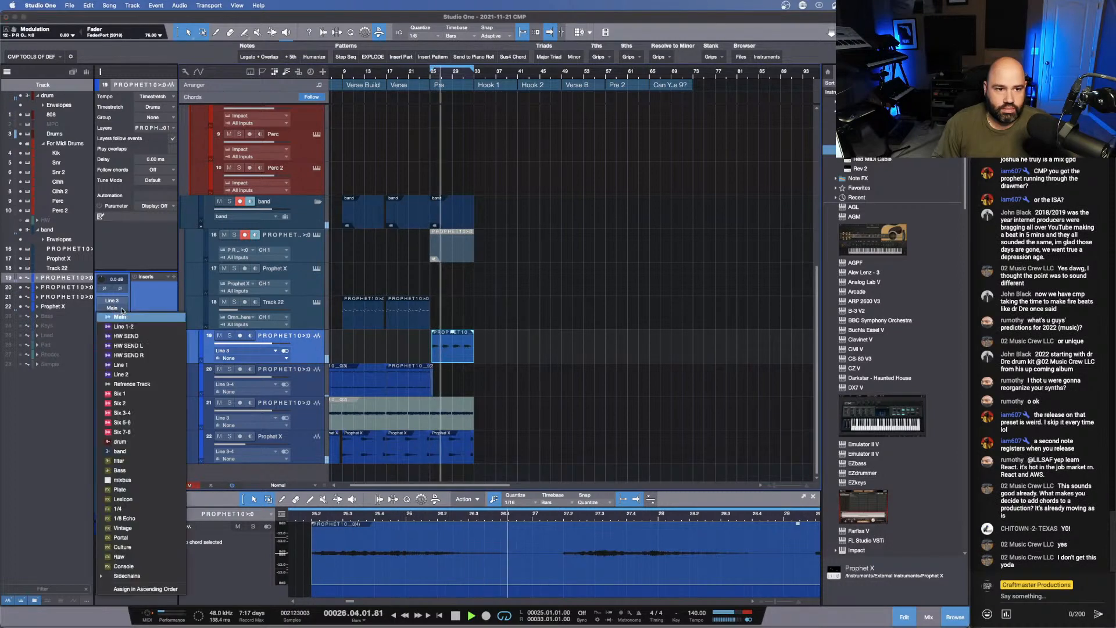
pyautogui.click(161, 431)
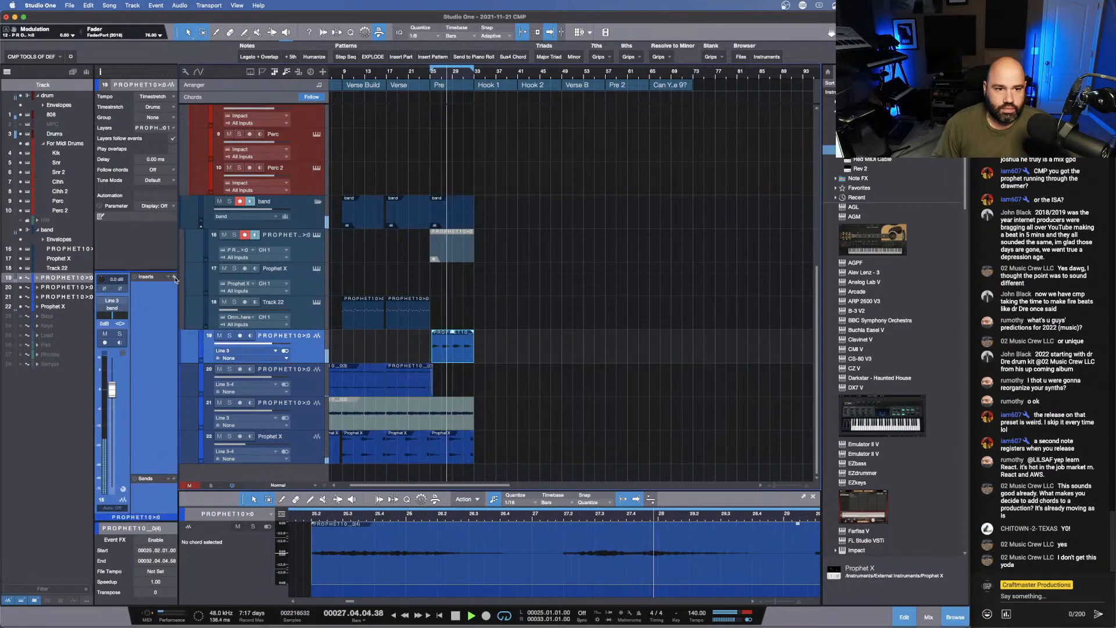
# - Load VU Meter, UAD Oxide Tape, Virtual Mix Rack, Pro-Q 3 and ValhallaRoom on the bounced PROPHET10 track and lower its fader to about -12.8 dB
pyautogui.click(154, 334)
pyautogui.click(155, 336)
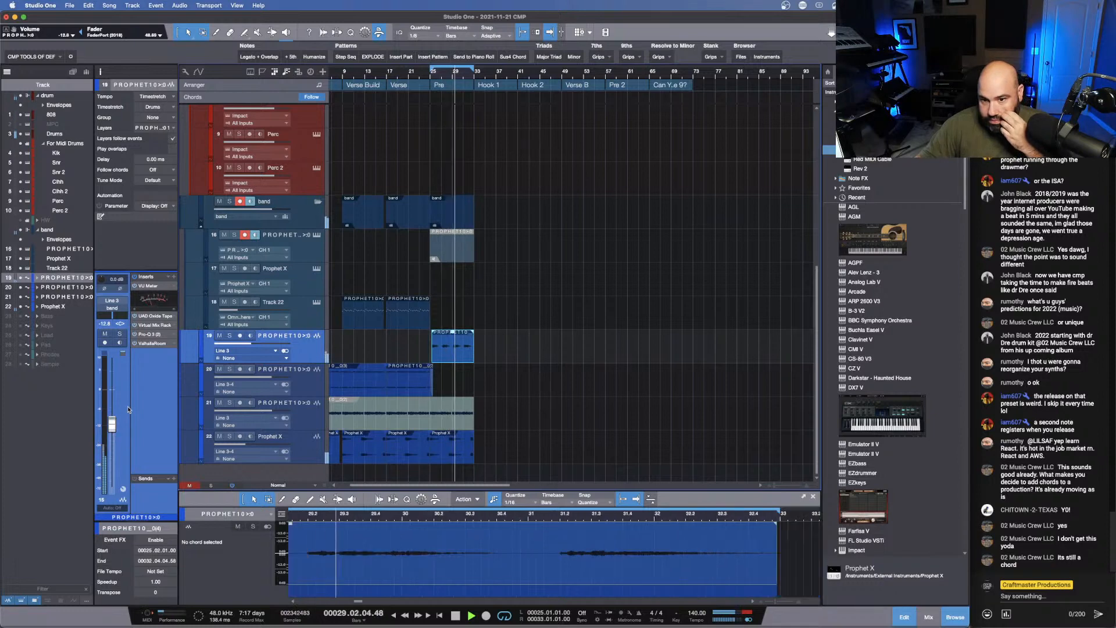
pyautogui.press('space')
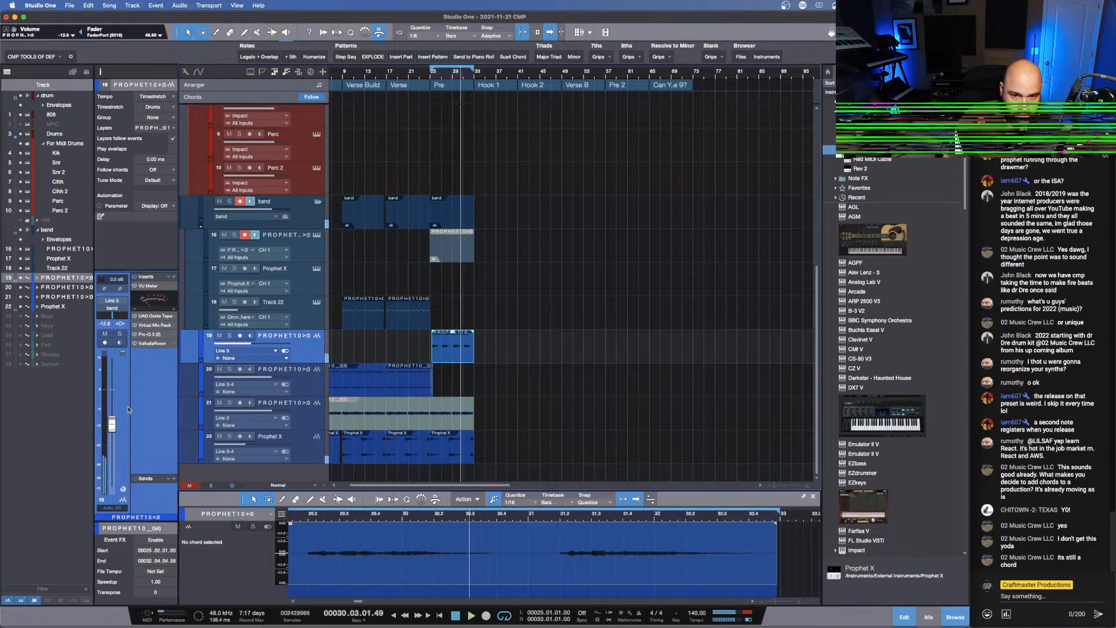
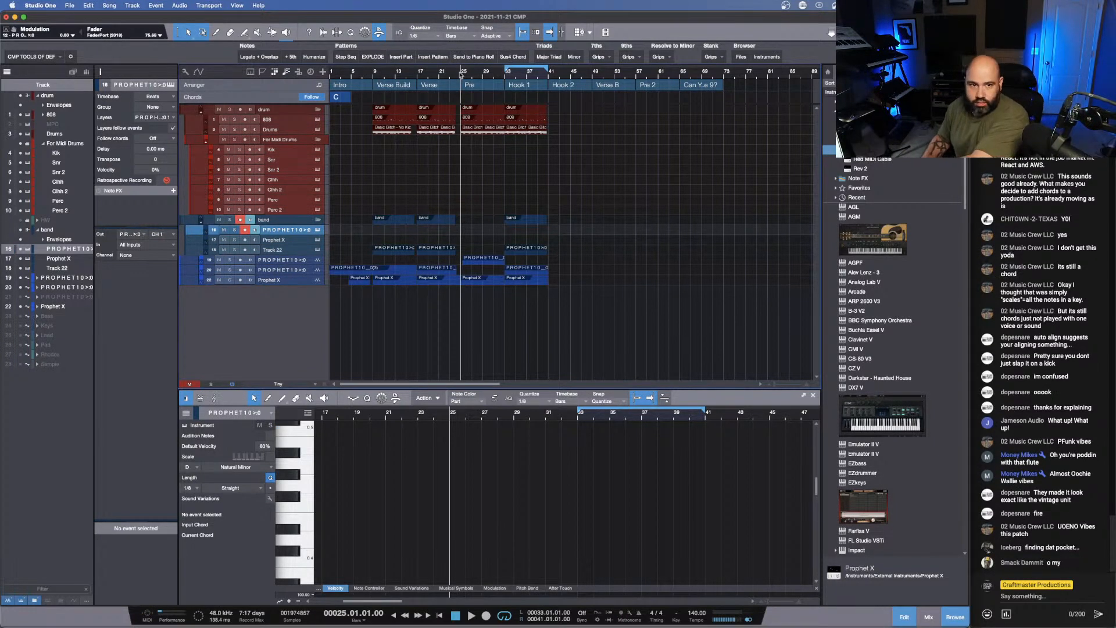
# - Record a Prophet melody over Hook 1 on the PROPHET10 instrument track and trim the part's start to bar 33
pyautogui.press('KP_Multiply')
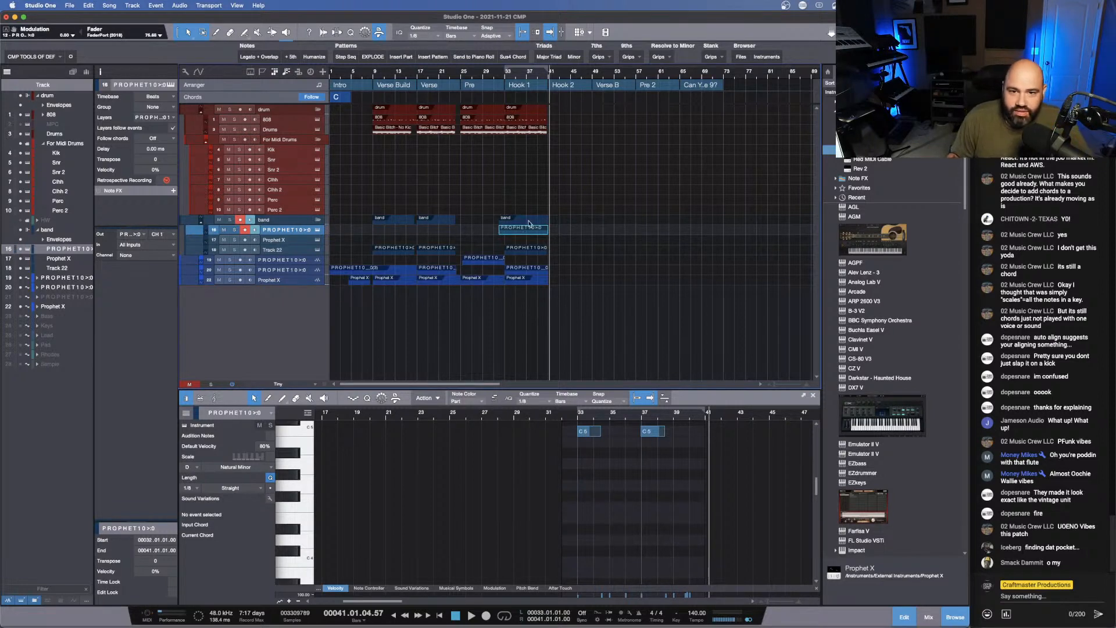
pyautogui.moveTo(499, 231); pyautogui.dragTo(505, 231)
# - Quantize all the recorded notes and humanize them with a velocity range of -34% to 26% and a start range of 0.00.01 to 0.00.15
pyautogui.moveTo(616, 388); pyautogui.dragTo(616, 212)
pyautogui.scroll(5, 639, 311)
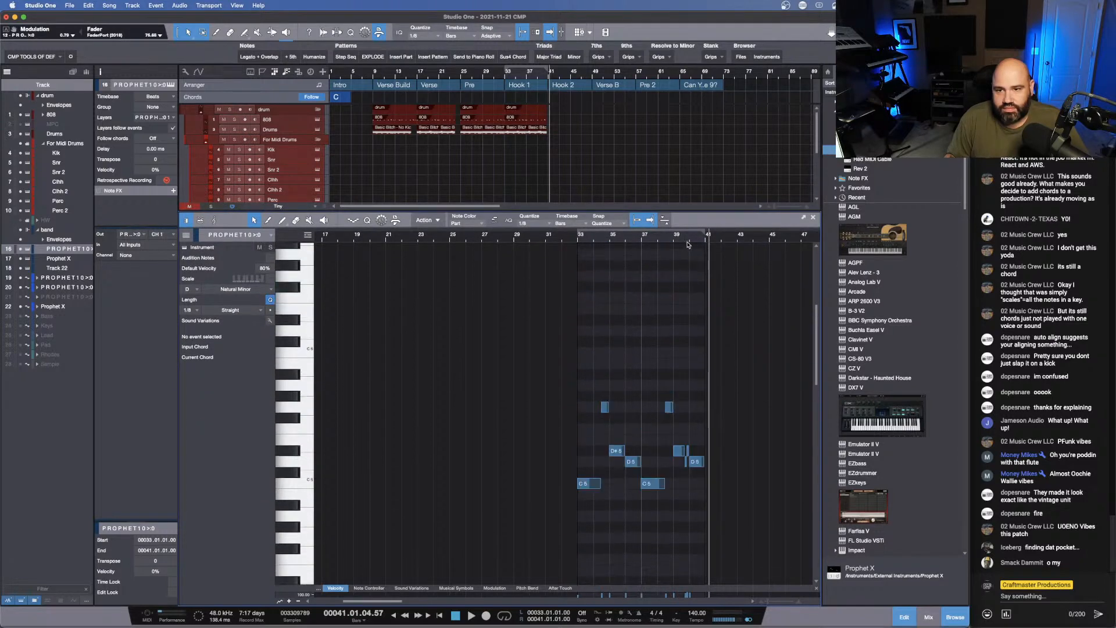
pyautogui.scroll(8, 687, 244)
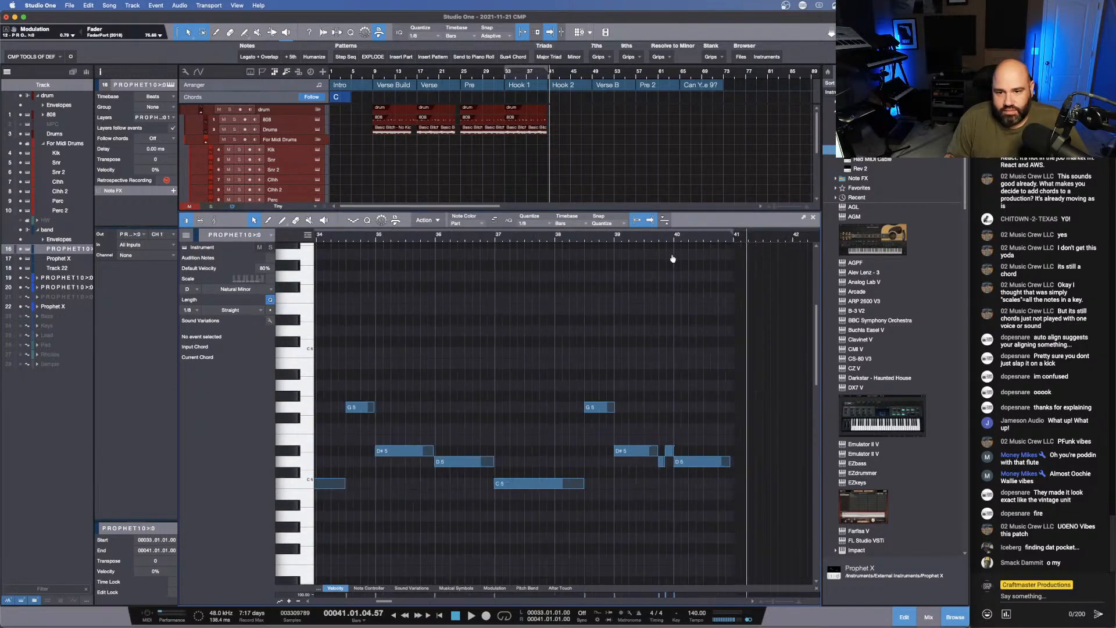
pyautogui.scroll(-2, 673, 258)
pyautogui.moveTo(726, 552); pyautogui.dragTo(359, 348)
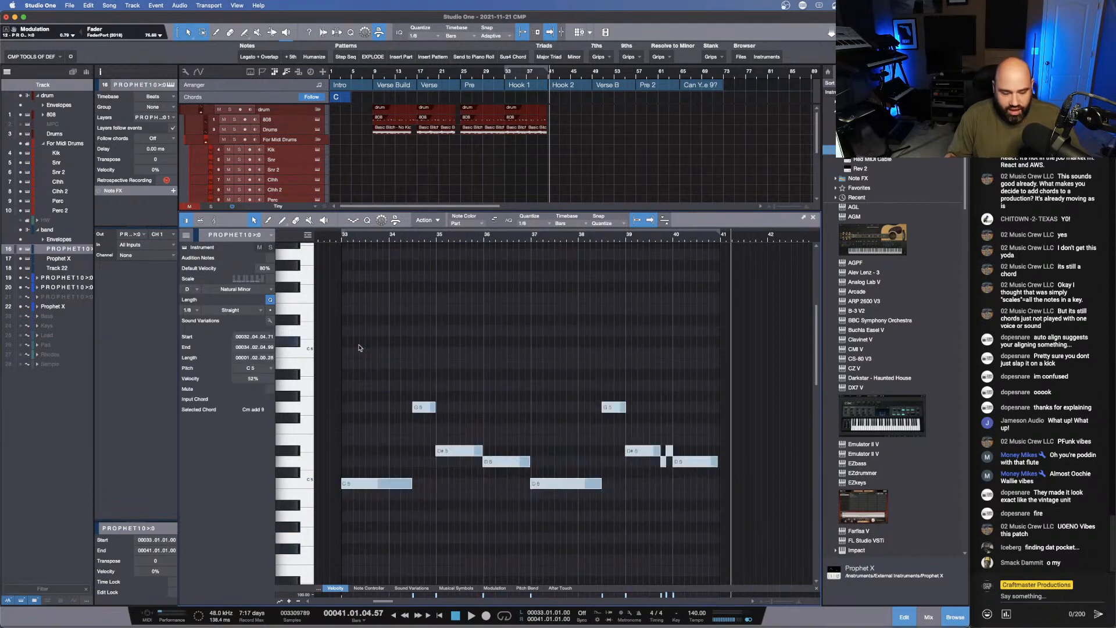
pyautogui.hotkey('alt', 'h')
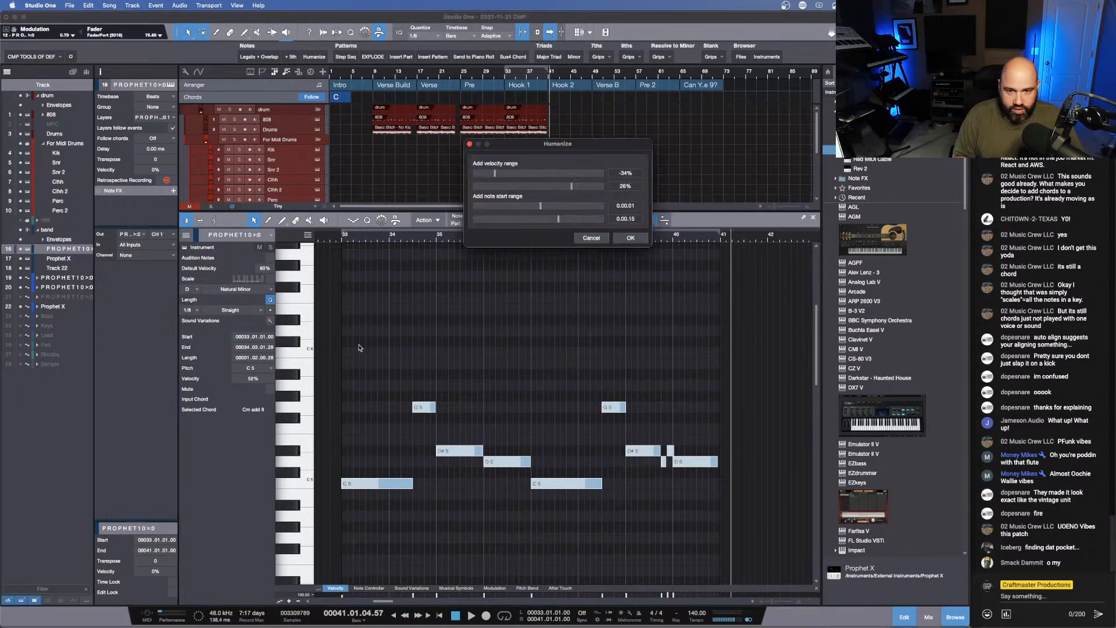
pyautogui.press('Return')
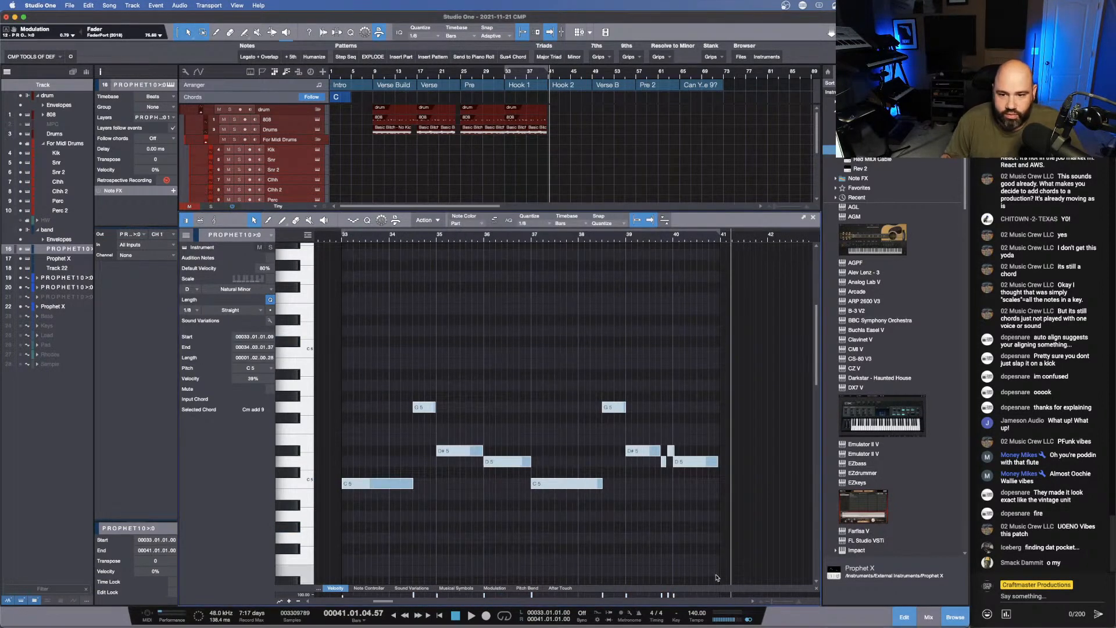
# - Play Hook 1 from bar 33 to audition the recorded melody, and disarm recording on the PROPHET10 track
pyautogui.click(337, 238)
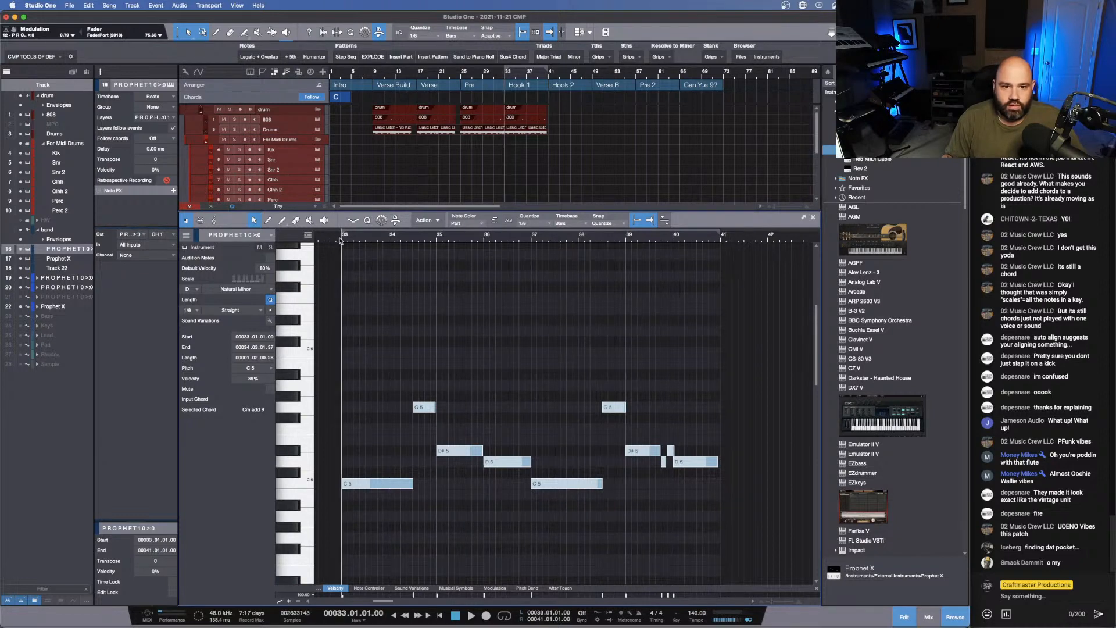
pyautogui.press('space')
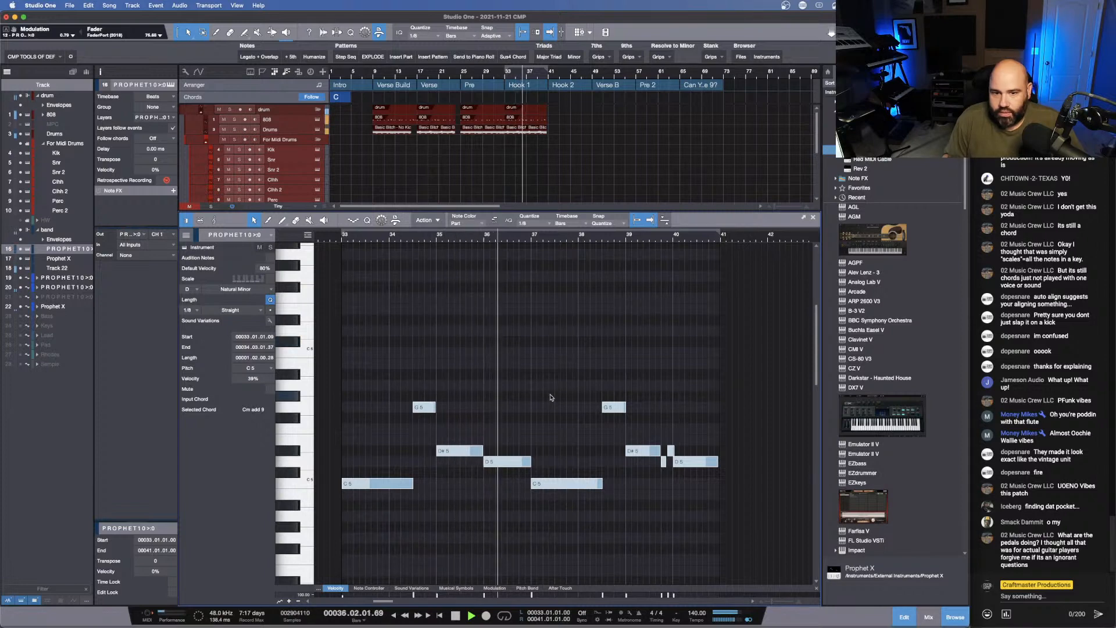
pyautogui.press('space')
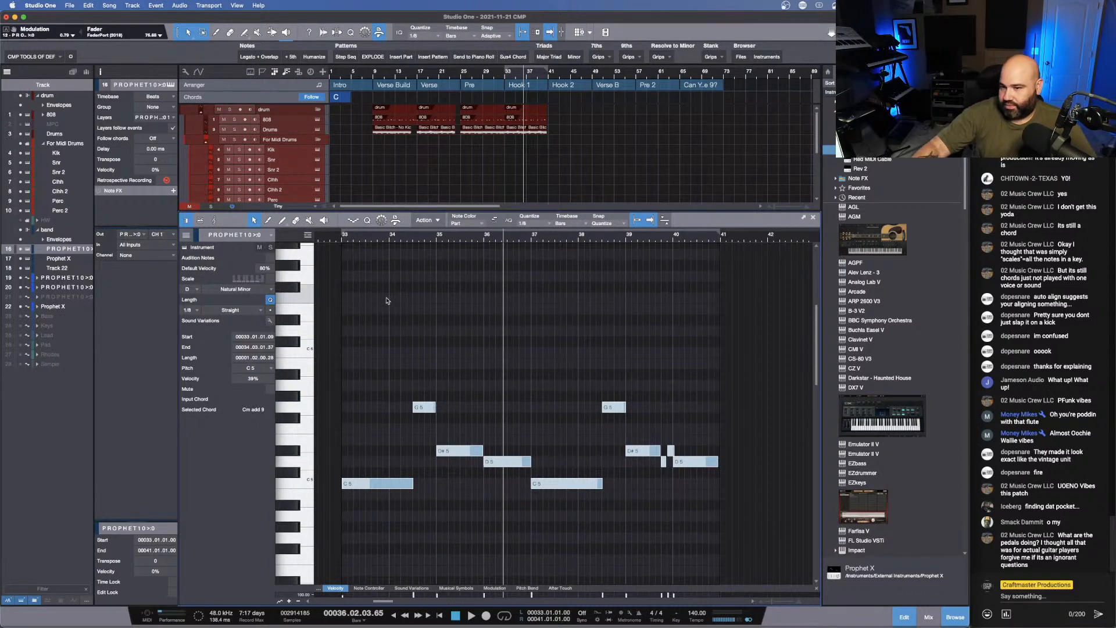
pyautogui.press('space')
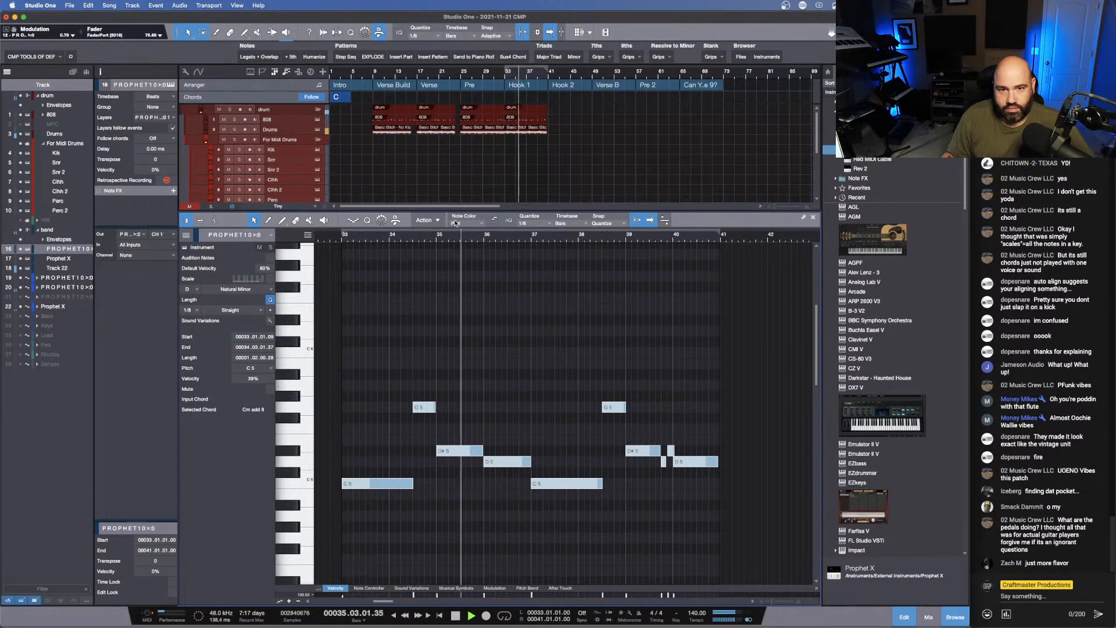
pyautogui.moveTo(458, 207); pyautogui.dragTo(459, 293)
pyautogui.click(245, 230)
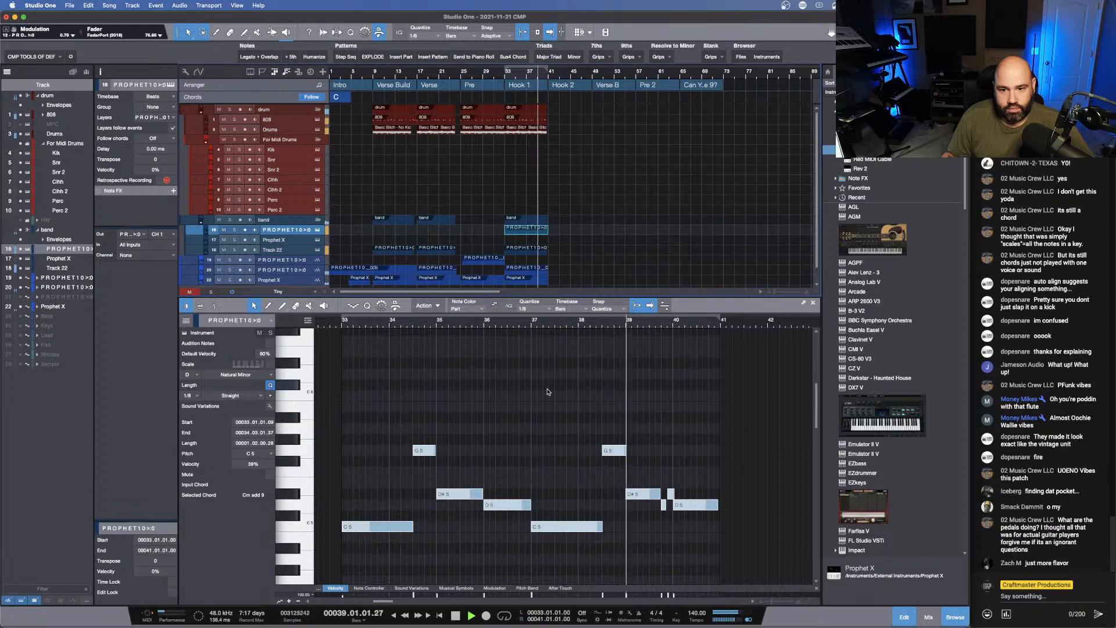
# - Adjust the lengths of all the melody notes together and apply legato so each note ends where the following one starts
pyautogui.moveTo(676, 320); pyautogui.dragTo(648, 340)
pyautogui.press('space')
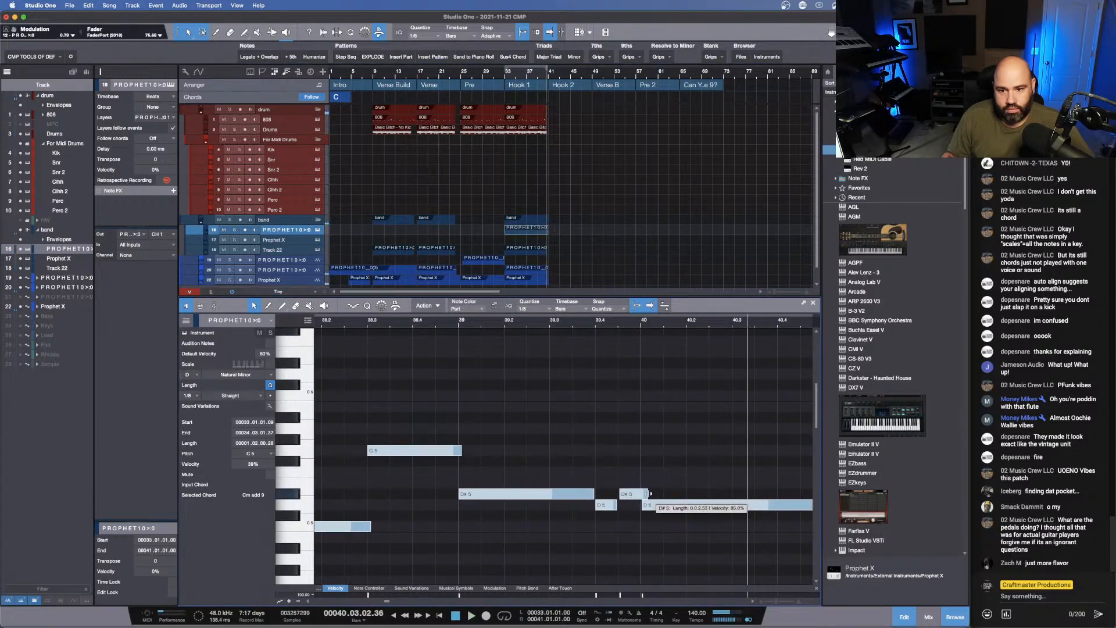
pyautogui.moveTo(650, 493); pyautogui.dragTo(647, 494)
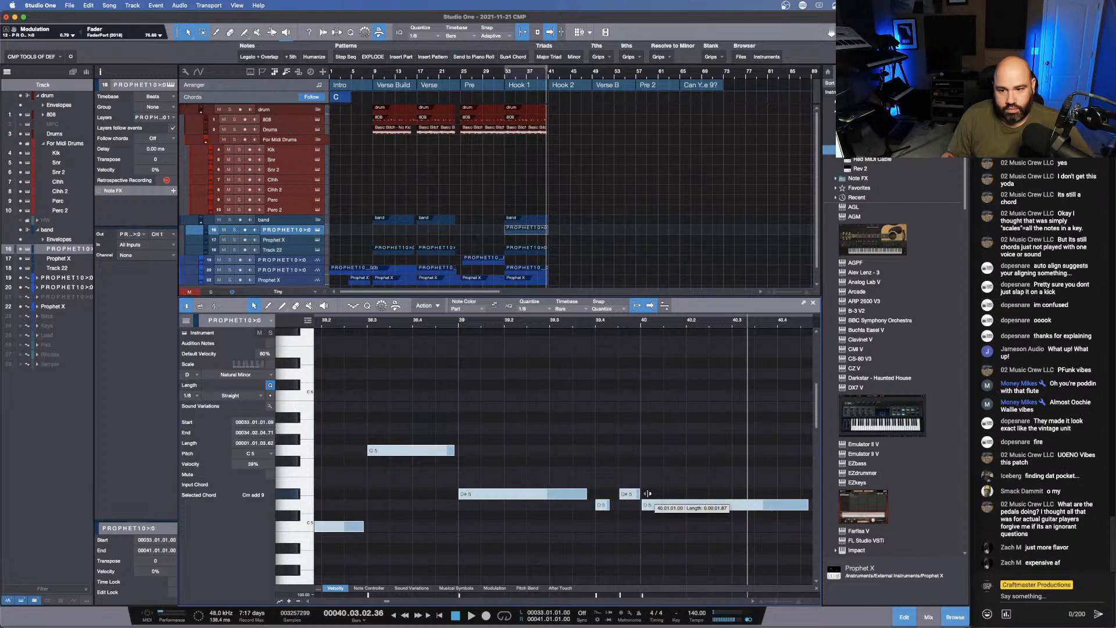
pyautogui.moveTo(649, 493); pyautogui.dragTo(654, 493)
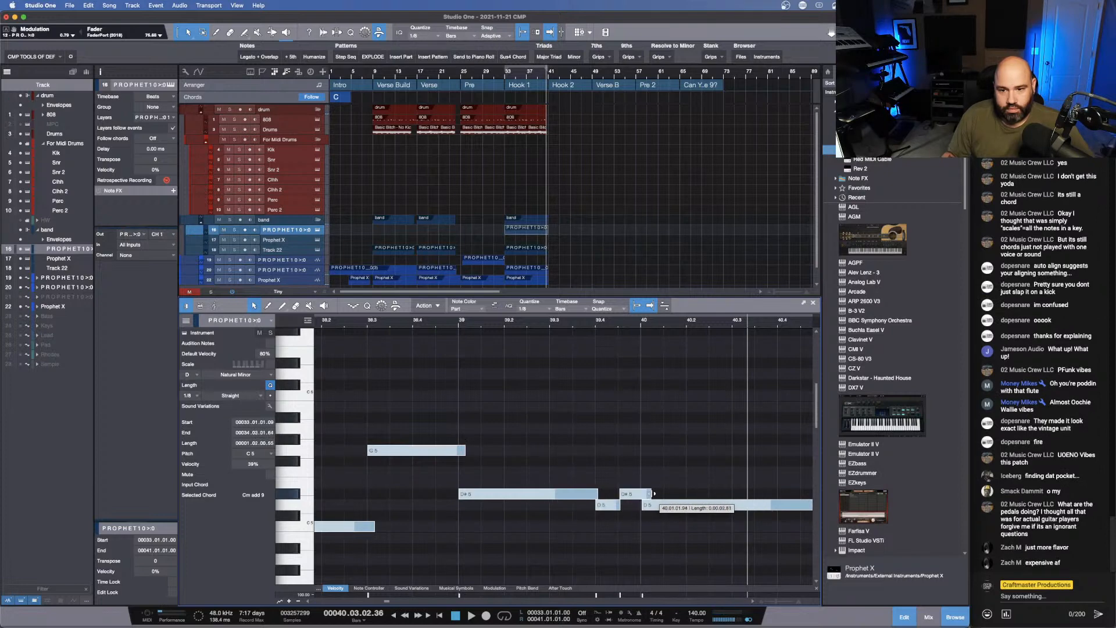
pyautogui.hotkey('shift', 'l')
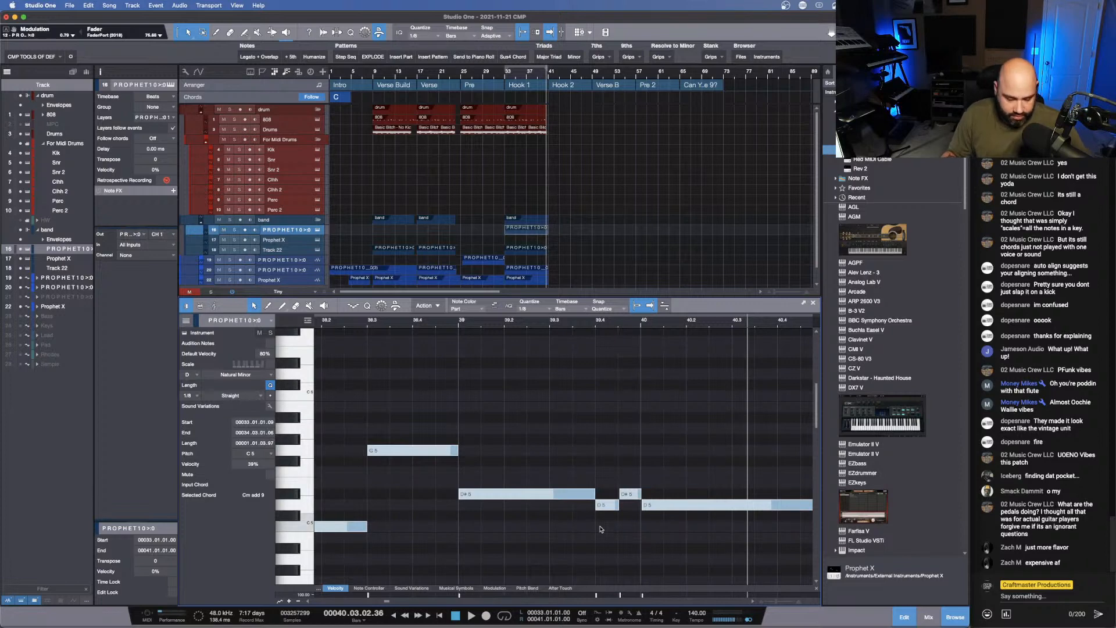
# - Even out the melody's velocities during playback, raising the first C5 to 87%, the D#5 at bar 35 and the last D5
pyautogui.scroll(-5, 611, 530)
pyautogui.scroll(5, 613, 526)
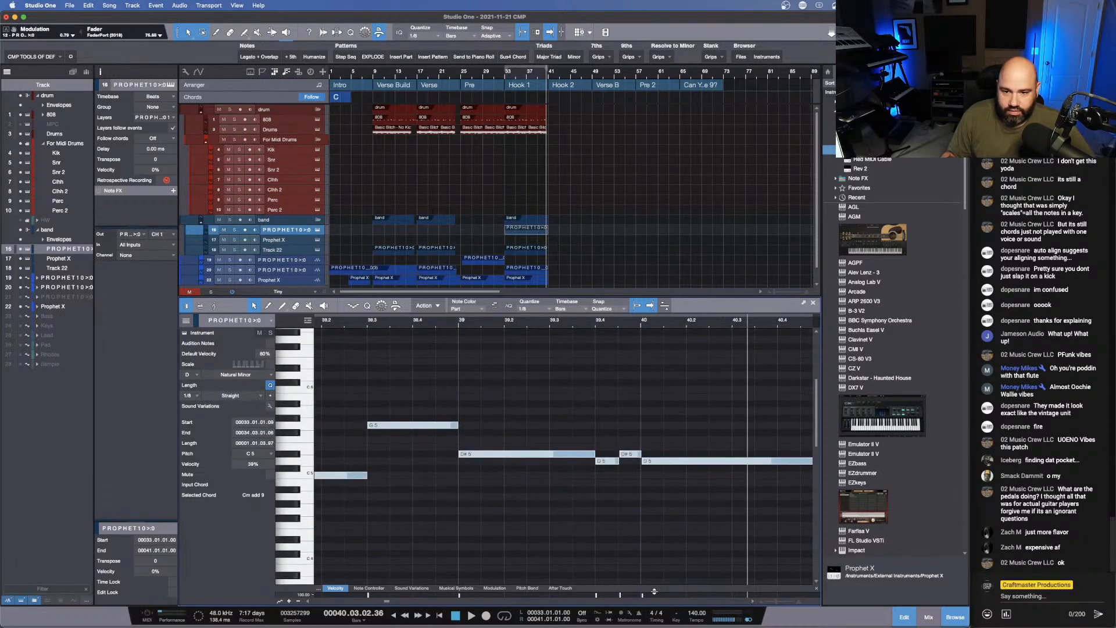
pyautogui.moveTo(660, 588); pyautogui.dragTo(668, 365)
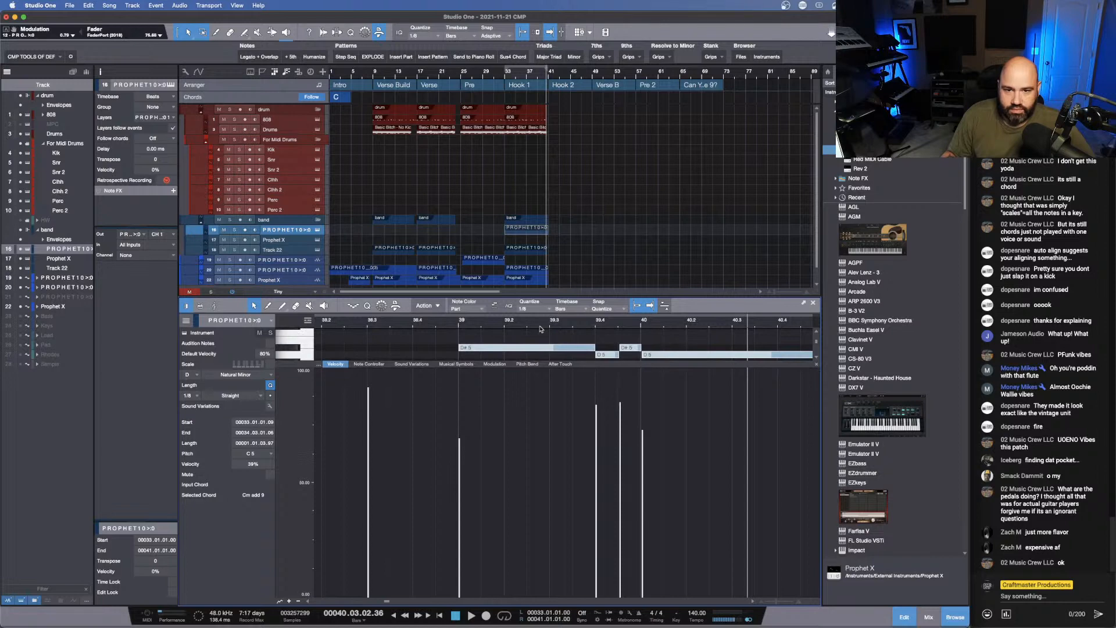
pyautogui.scroll(-5, 540, 329)
pyautogui.click(434, 530)
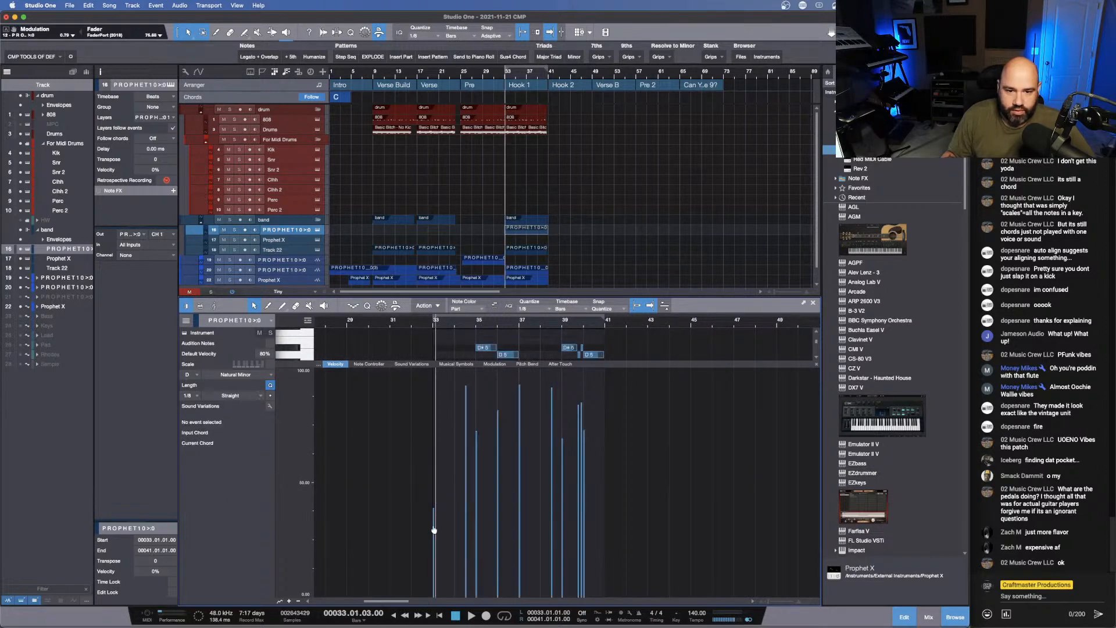
pyautogui.press('space')
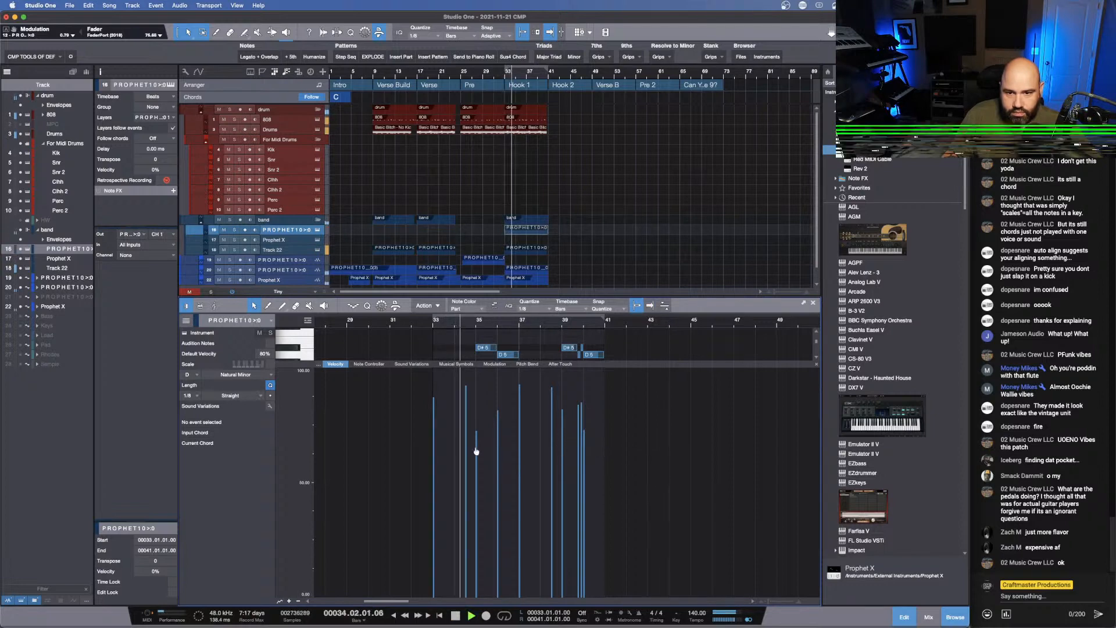
pyautogui.moveTo(474, 454); pyautogui.dragTo(474, 425)
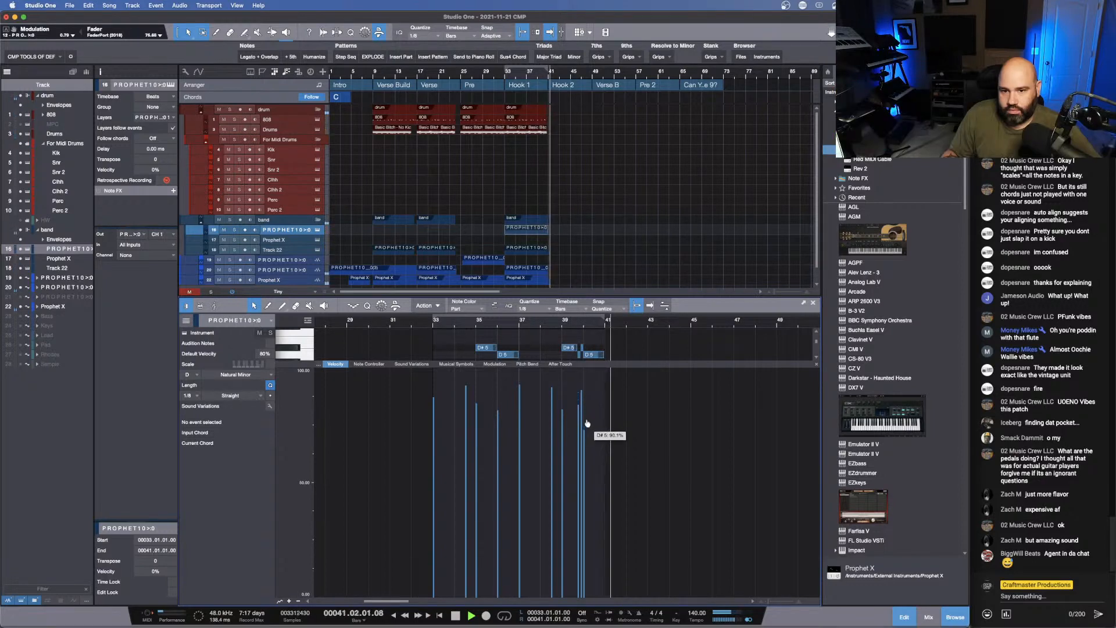
pyautogui.moveTo(587, 423)
pyautogui.mouseDown()
pyautogui.moveTo(588, 441)
pyautogui.moveTo(591, 418)
pyautogui.mouseUp()
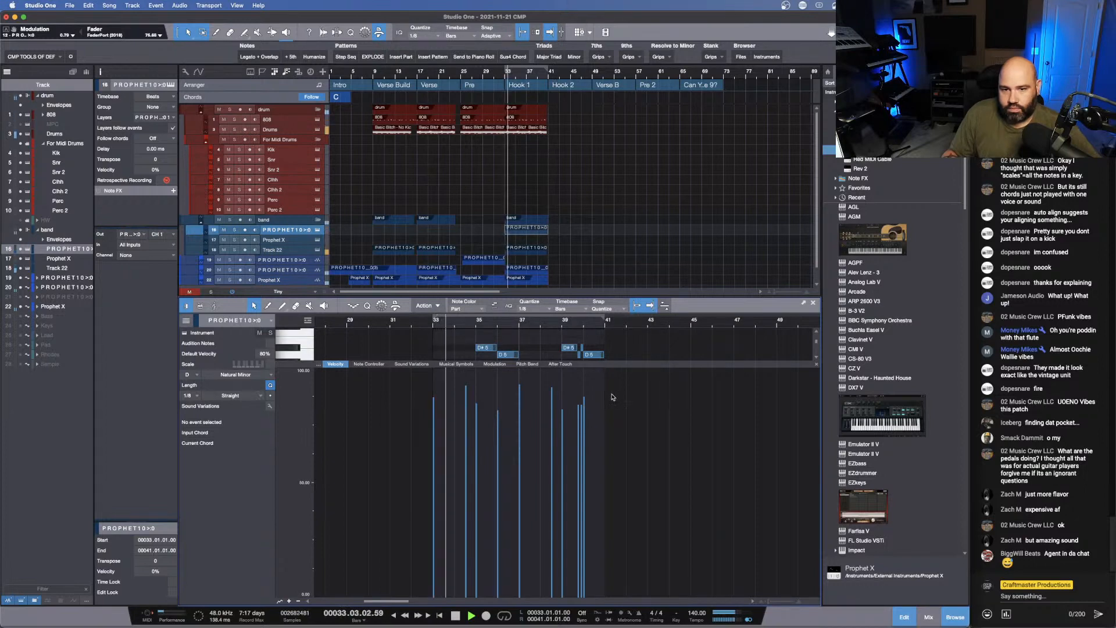
# - Transpose all the Hook 1 melody notes up one octave and play the hook from bar 33
pyautogui.moveTo(649, 364); pyautogui.dragTo(649, 502)
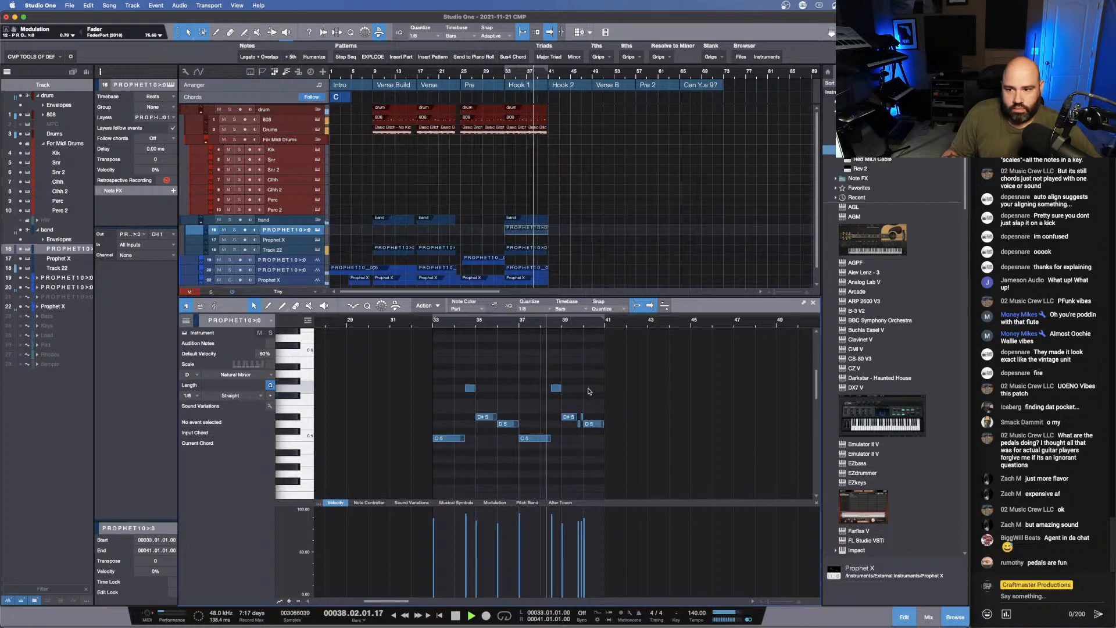
pyautogui.press('space')
pyautogui.moveTo(599, 471); pyautogui.dragTo(398, 377)
pyautogui.hotkey('shift', 'Up')
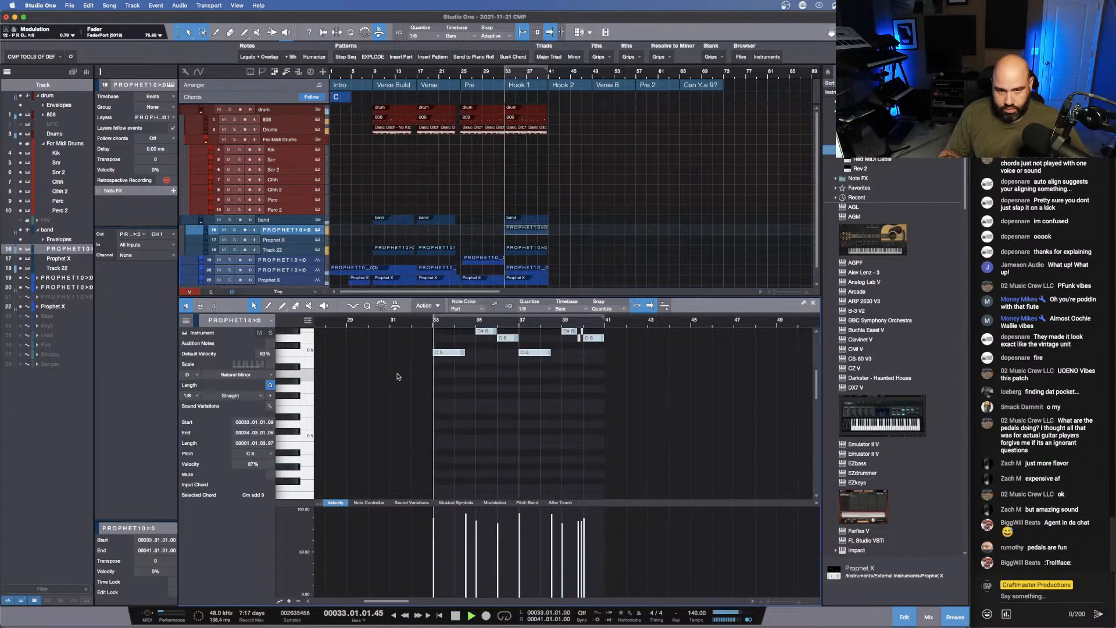
pyautogui.press('space')
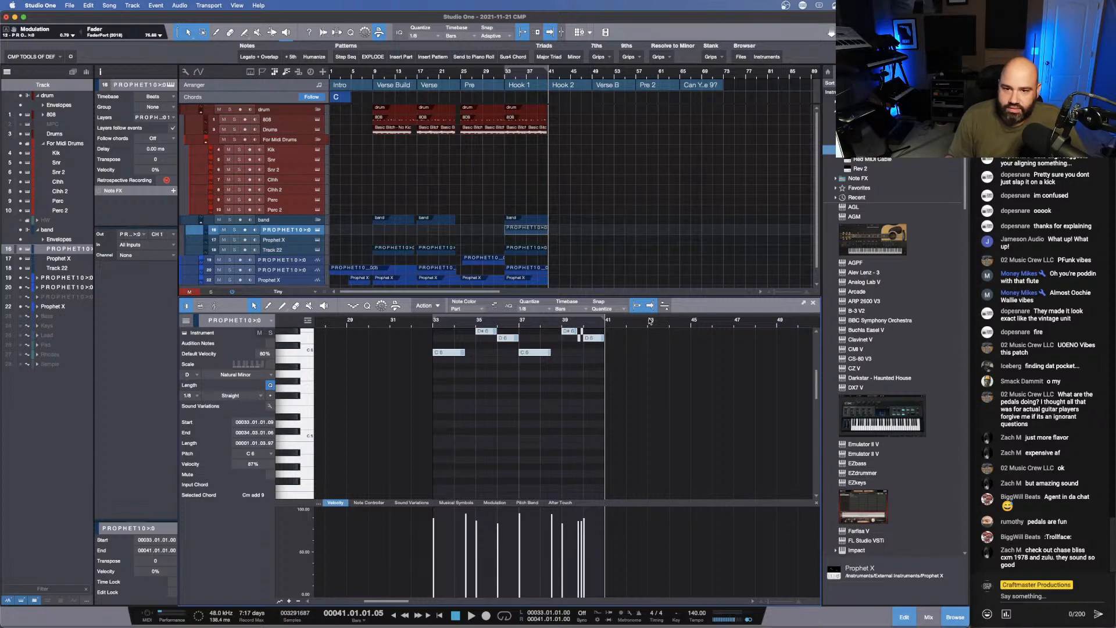
# - Extend the Hook 1 PROPHET10 part slightly past bar 41 and bounce it to a new audio track
pyautogui.moveTo(653, 295); pyautogui.dragTo(648, 379)
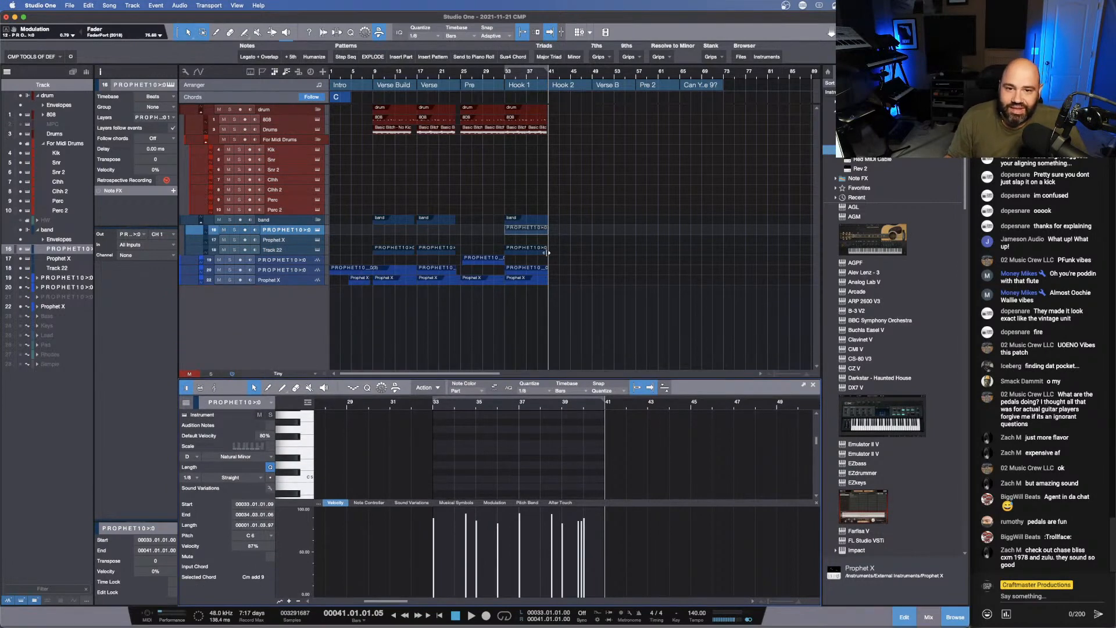
pyautogui.moveTo(529, 72)
pyautogui.mouseDown()
pyautogui.moveTo(534, 110)
pyautogui.moveTo(533, 91)
pyautogui.mouseUp()
pyautogui.scroll(-5, 594, 339)
pyautogui.scroll(2, 595, 334)
pyautogui.scroll(2, 596, 332)
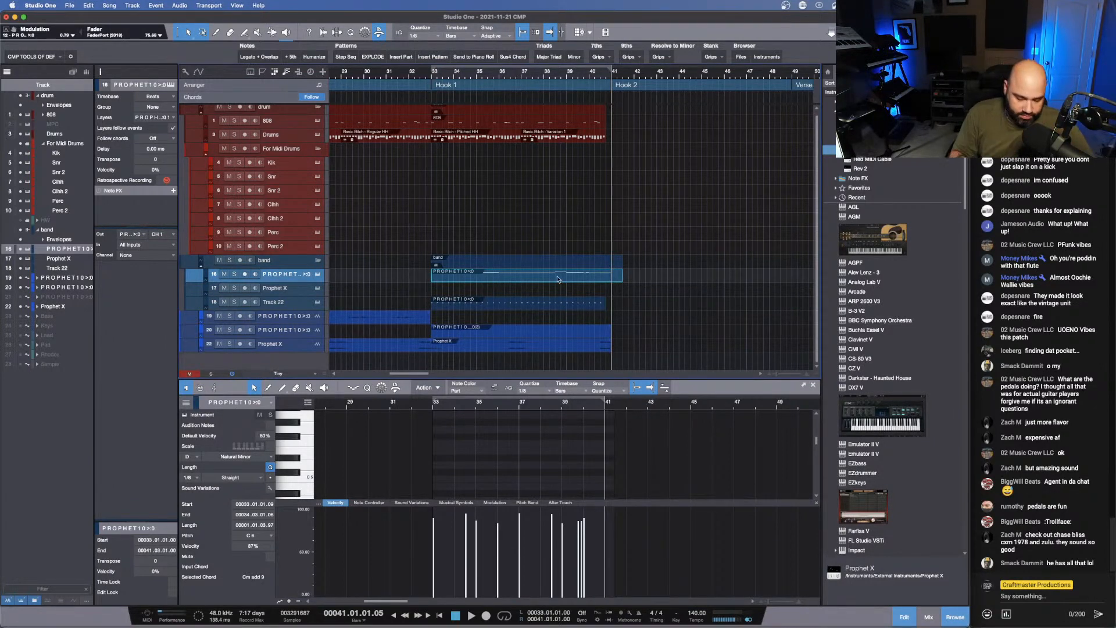
pyautogui.press('super+b')
pyautogui.click(501, 228)
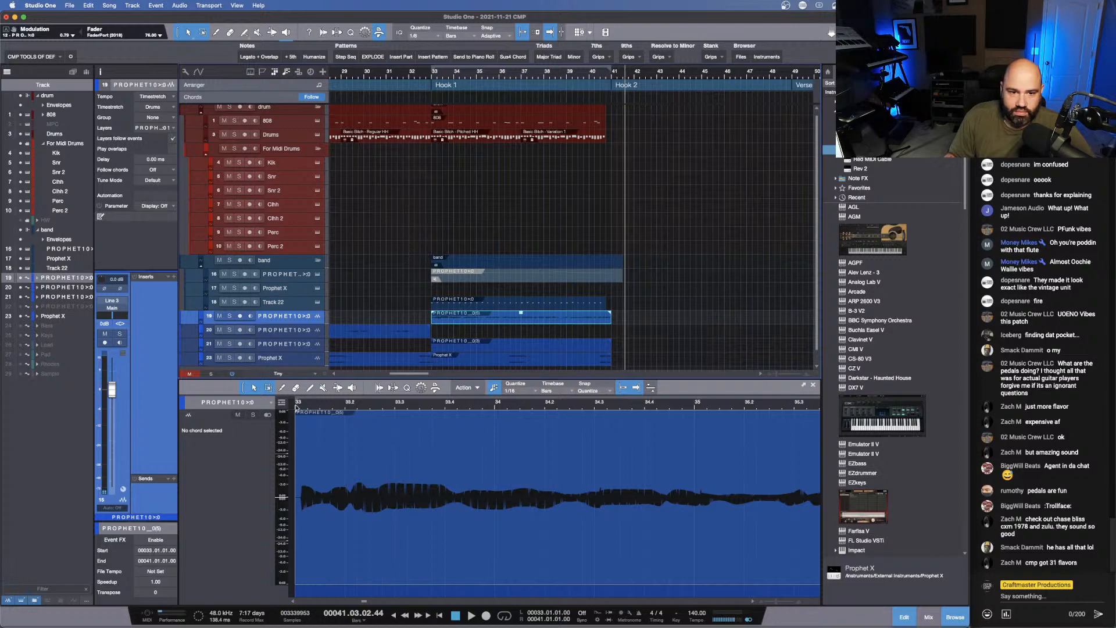
# - Inspect the start of the bounced Prophet audio at bar 33 and add a fade-out of about 1 ms at its end
pyautogui.moveTo(298, 406); pyautogui.dragTo(395, 428)
pyautogui.moveTo(520, 554)
pyautogui.mouseDown()
pyautogui.moveTo(494, 553)
pyautogui.moveTo(504, 548)
pyautogui.mouseUp()
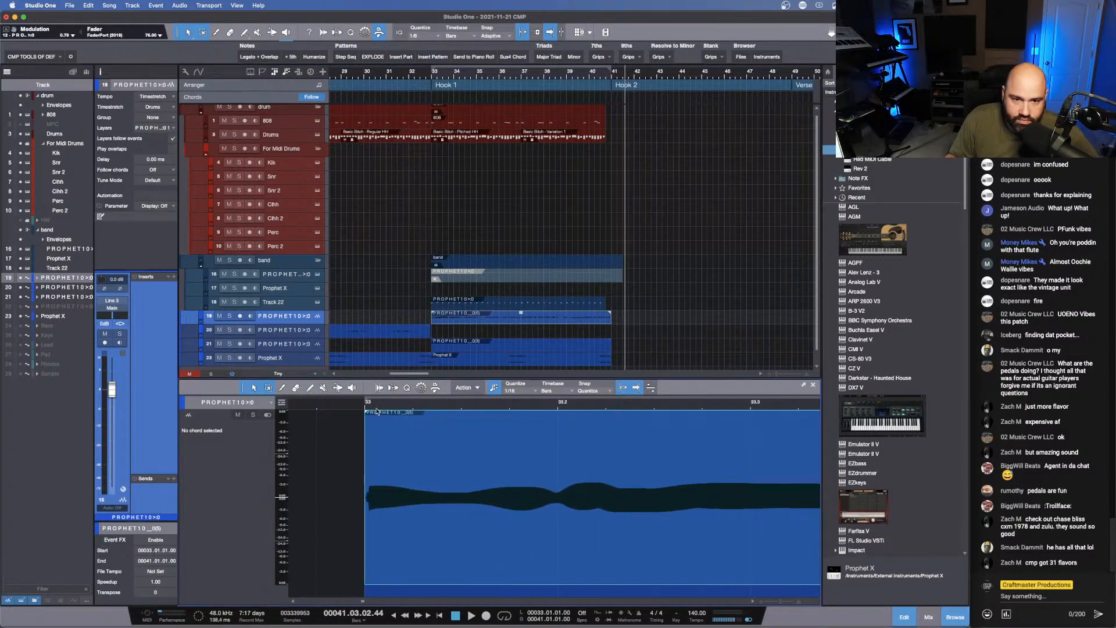
pyautogui.moveTo(364, 409); pyautogui.dragTo(385, 445)
pyautogui.moveTo(628, 541); pyautogui.dragTo(604, 546)
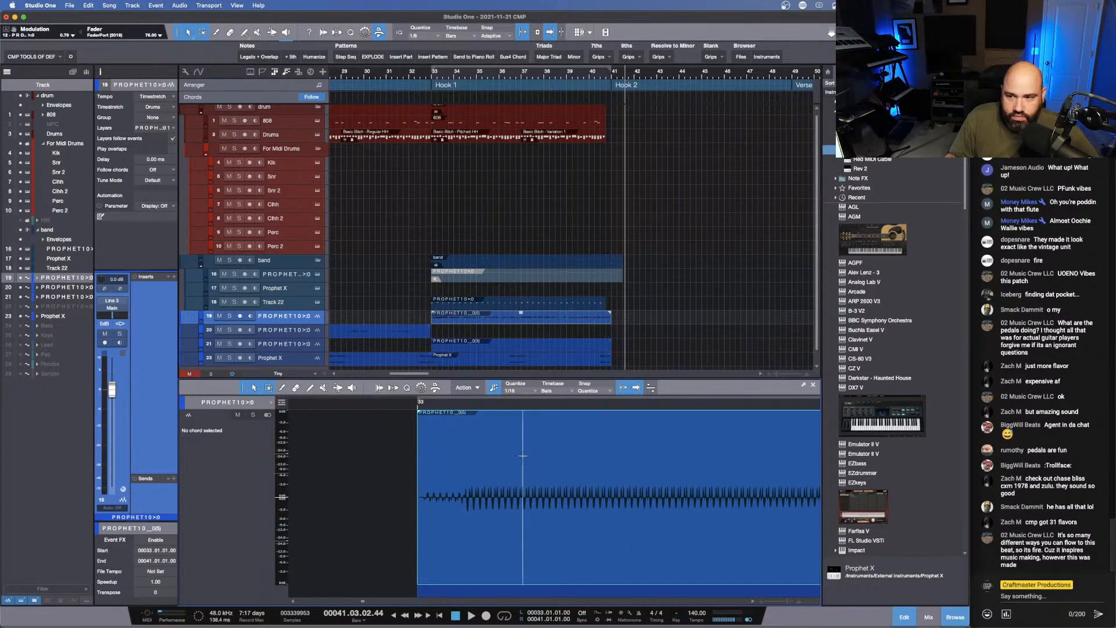
pyautogui.moveTo(529, 407); pyautogui.dragTo(259, 340)
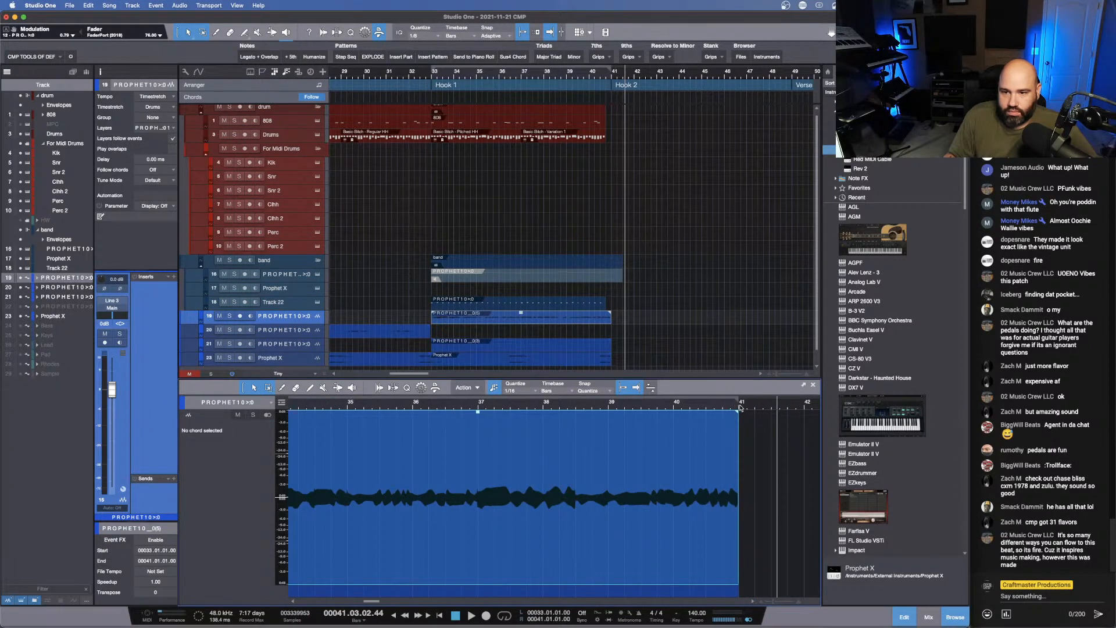
pyautogui.moveTo(740, 408); pyautogui.dragTo(746, 456)
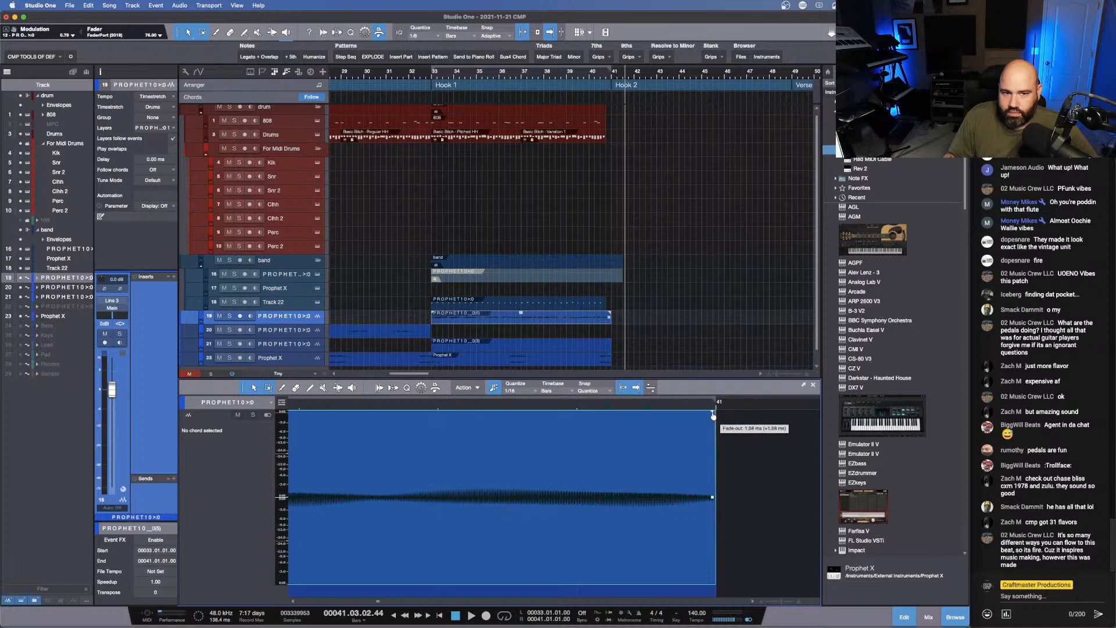
# - Route the bounced Hook 1 track to the band bus, set its input gain to -3.4 dB and load VU Meter, UAD Oxide Tape, Virtual Mix Rack and ValhallaRoom
pyautogui.click(102, 309)
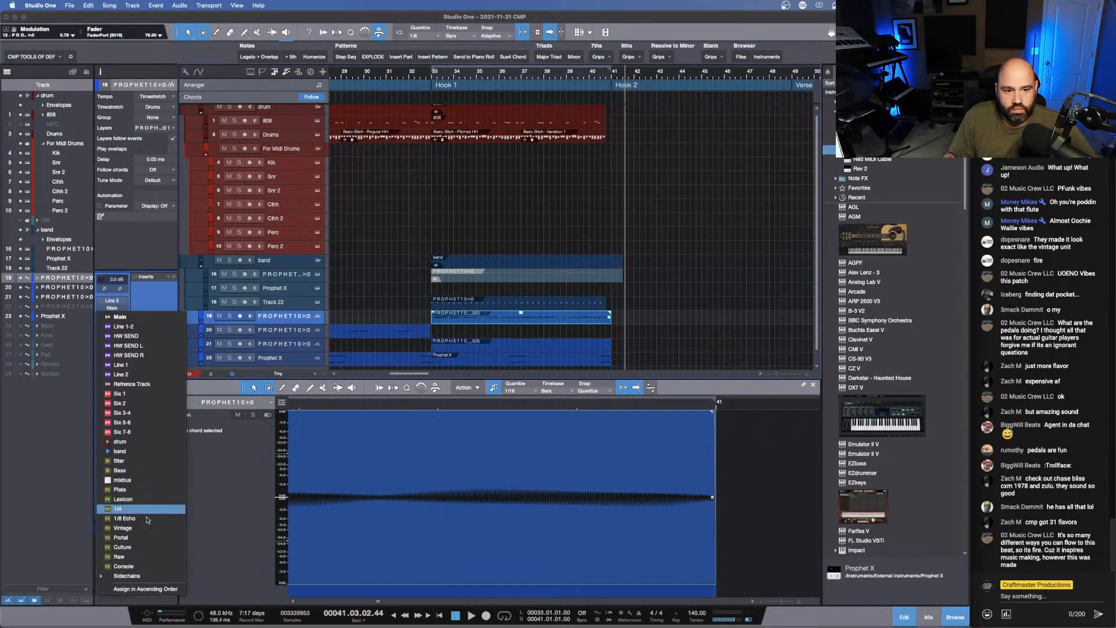
pyautogui.click(140, 451)
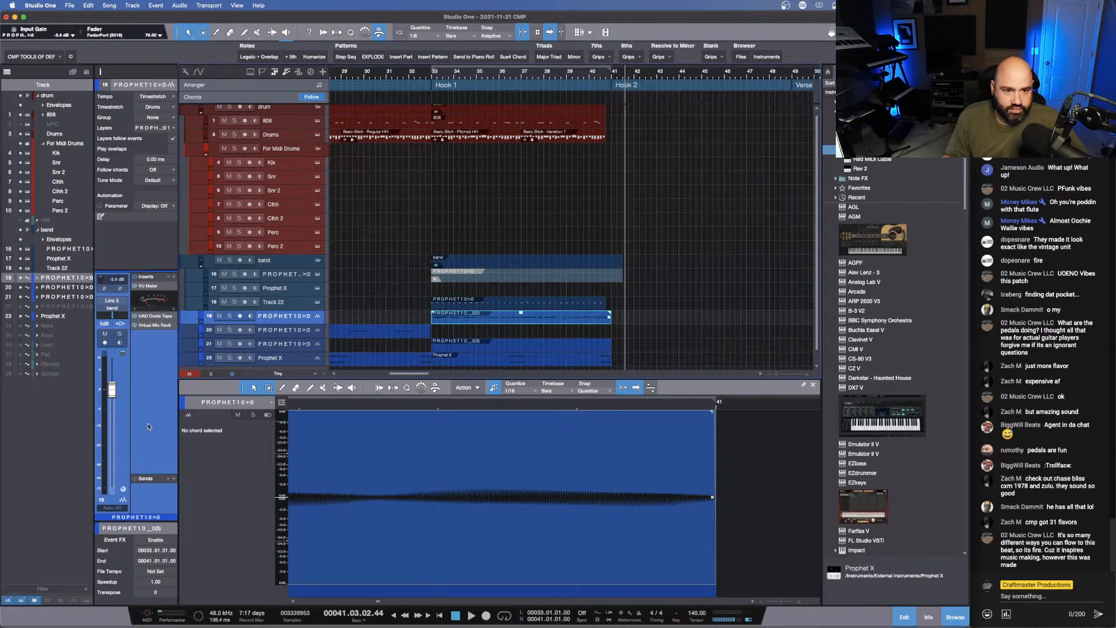
pyautogui.click(173, 479)
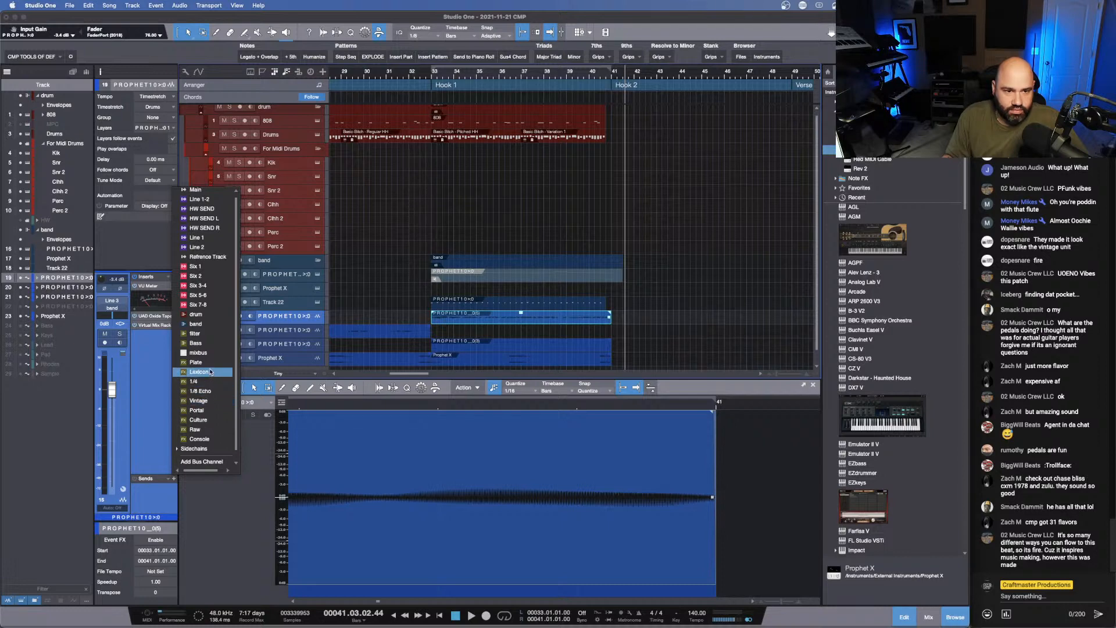
pyautogui.click(163, 363)
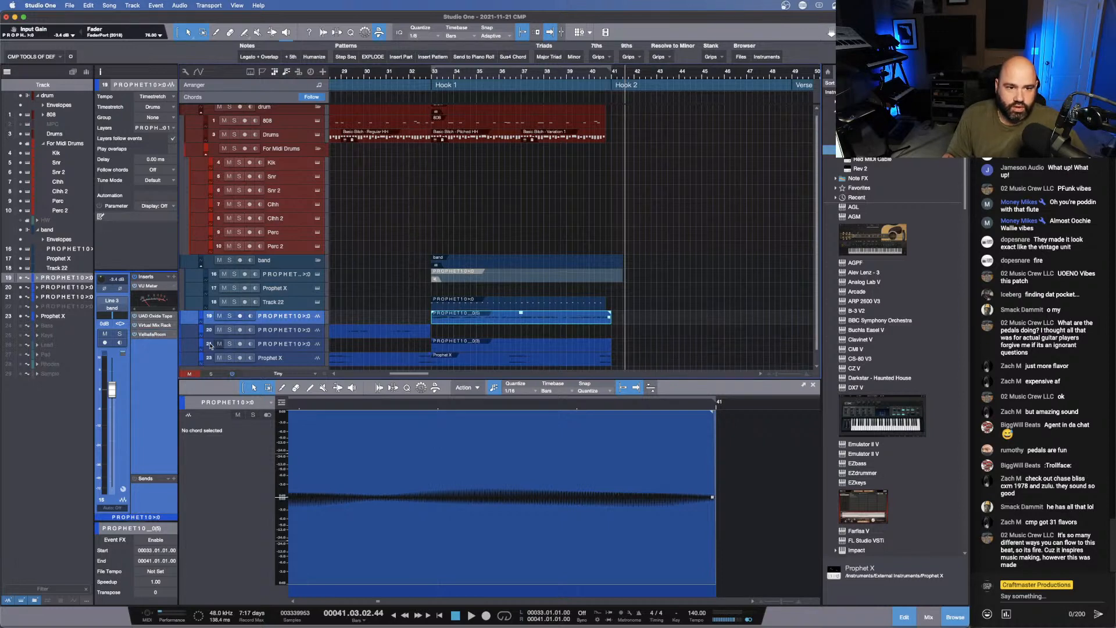
# - Set the ValhallaRoom mix on the bounced Hook 1 track to 66.8 % while playing the hook from about bar 32
pyautogui.click(152, 334)
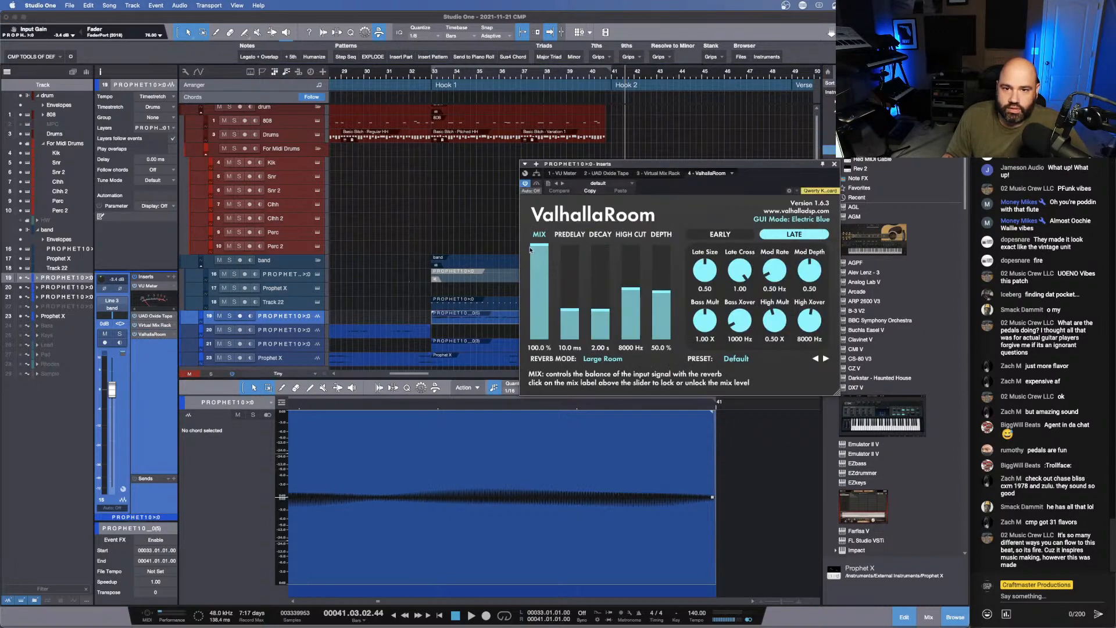
pyautogui.moveTo(542, 269); pyautogui.dragTo(533, 279)
pyautogui.click(407, 70)
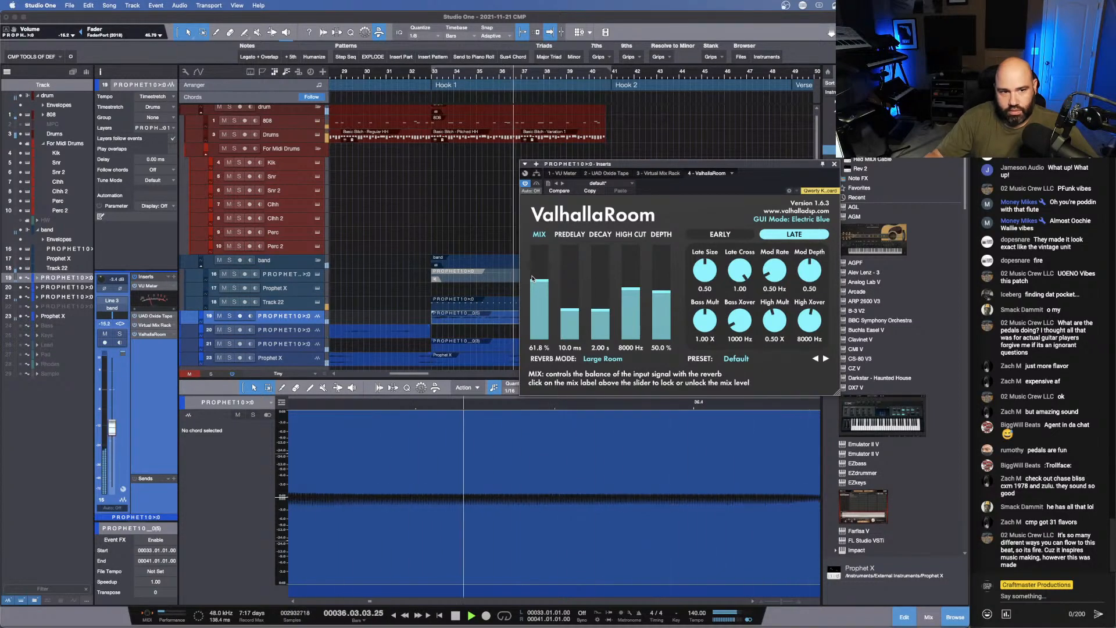
pyautogui.moveTo(532, 279); pyautogui.dragTo(533, 275)
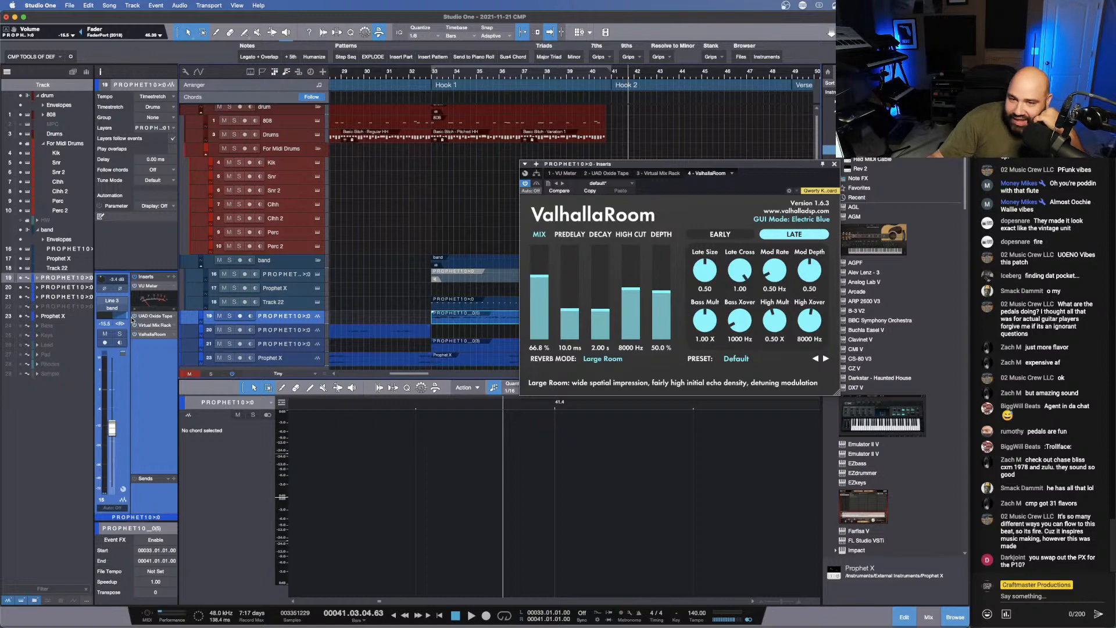
# - Audition the bounced Prophet part with its reverb from about bar 31 and save the song
pyautogui.press('KP_Subtract')
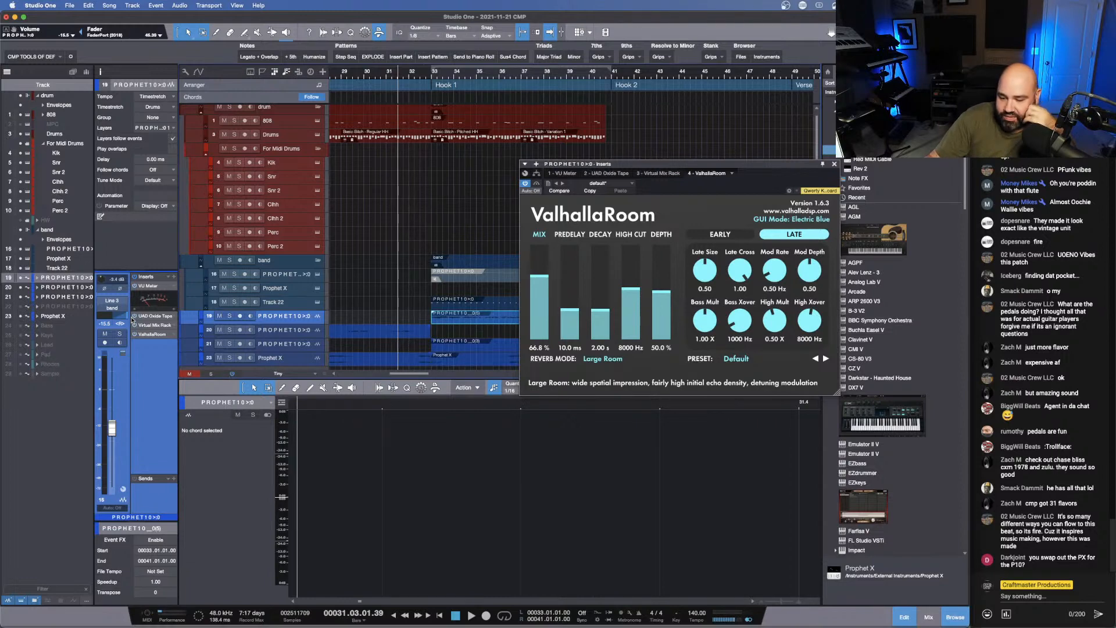
pyautogui.press('space')
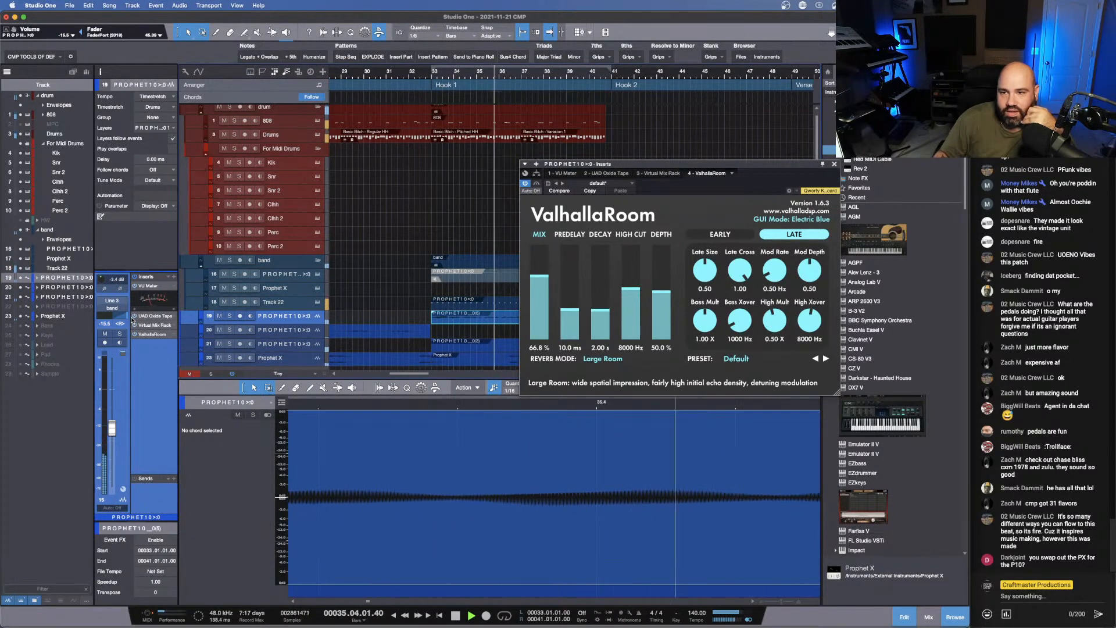
pyautogui.click(834, 164)
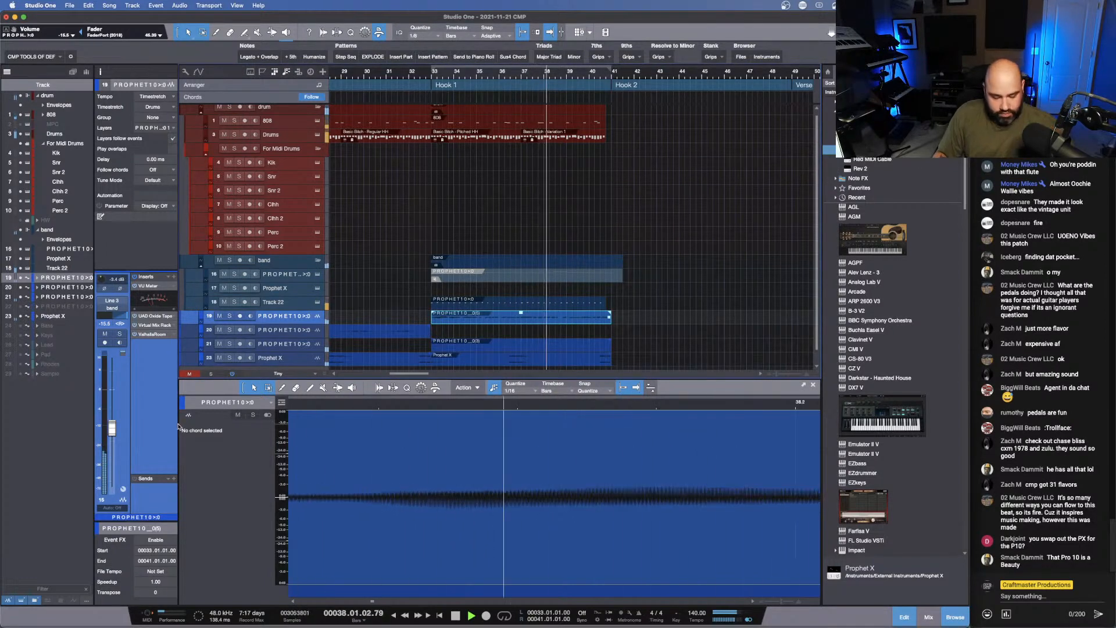
pyautogui.press('space')
pyautogui.press('super+s')
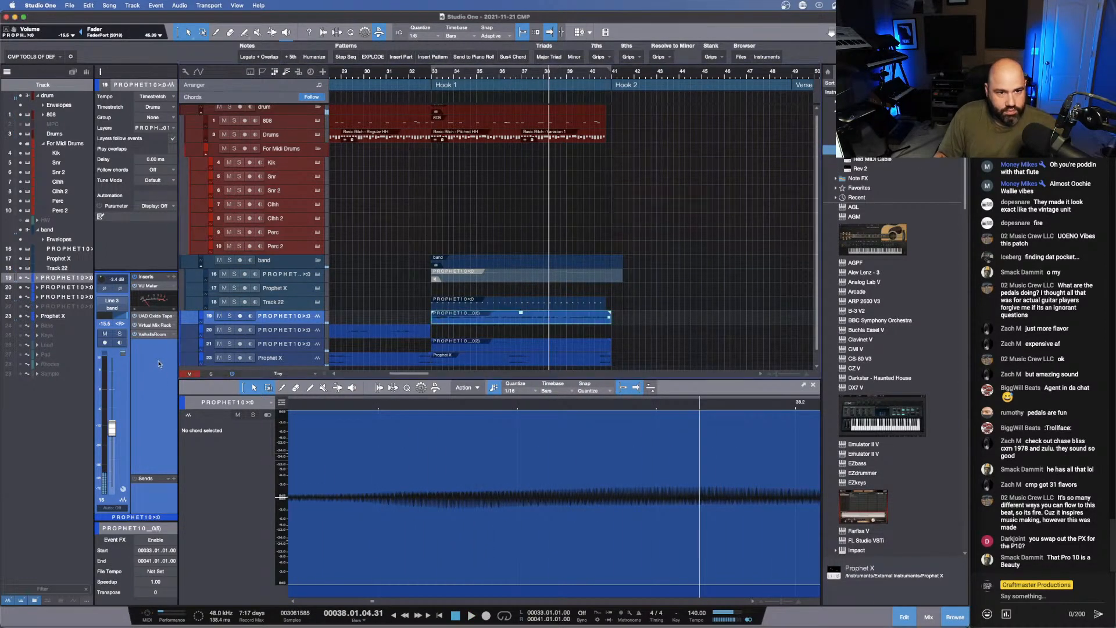
# - Insert the PanMan auto-panner after ValhallaRoom on the bounced Hook 1 track and play the hook from about bar 32
pyautogui.click(173, 276)
pyautogui.write('pan')
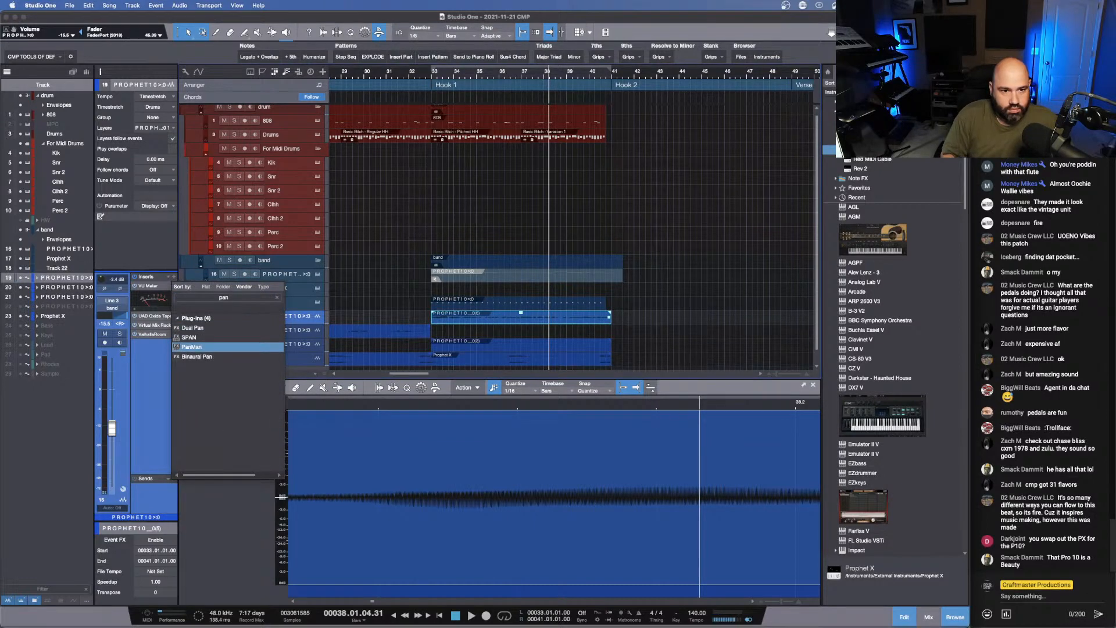
pyautogui.press('Escape')
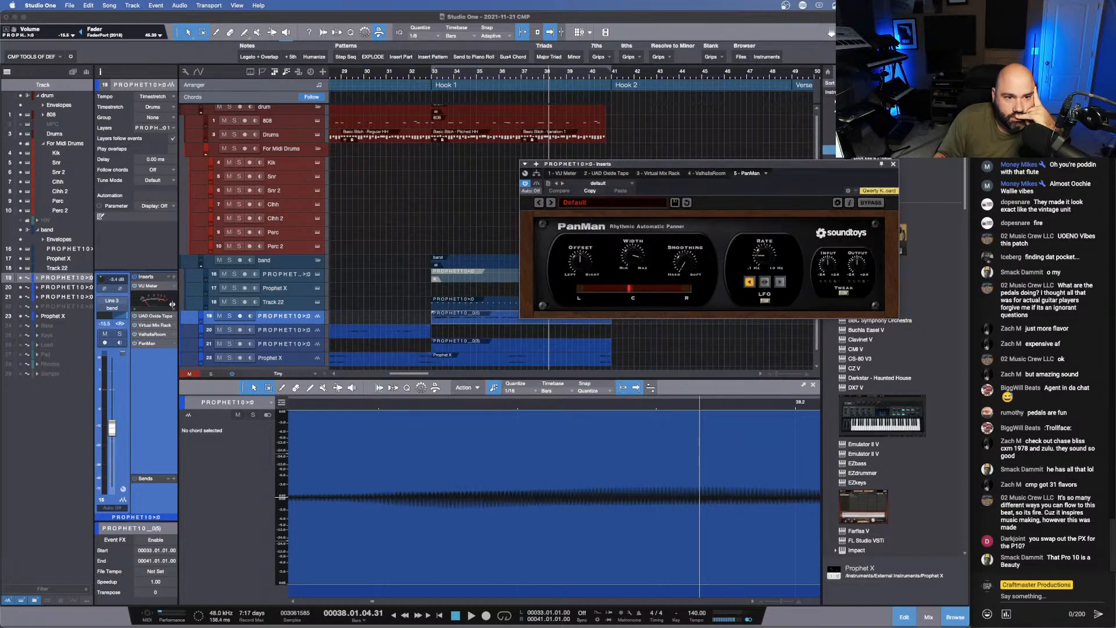
pyautogui.keyDown('super'); pyautogui.click(115, 317); pyautogui.keyUp('super')
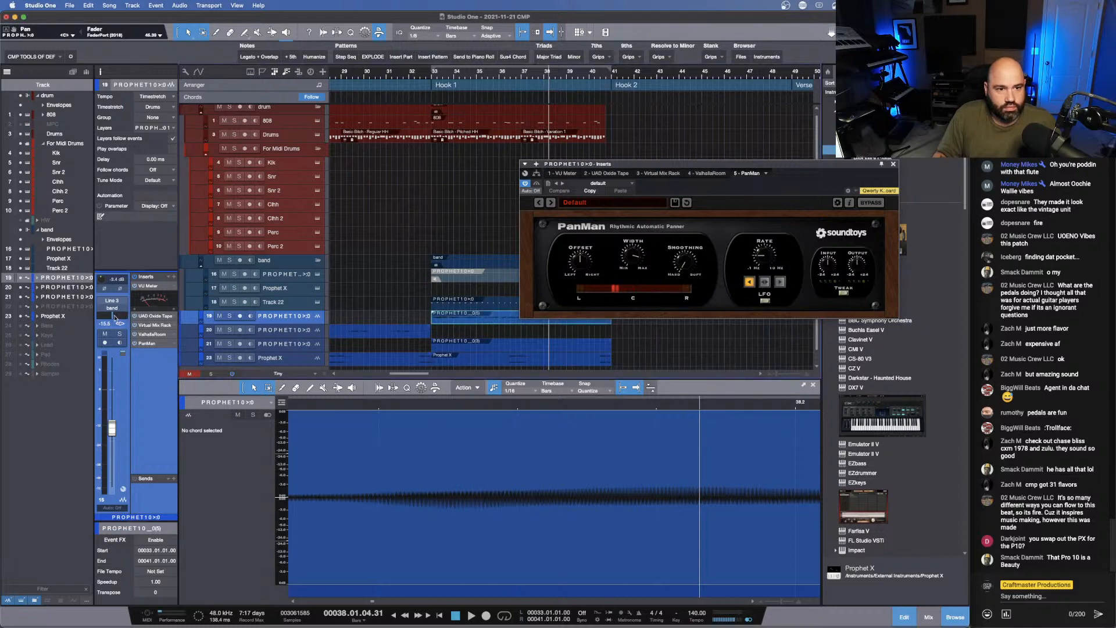
pyautogui.click(414, 73)
pyautogui.press('space')
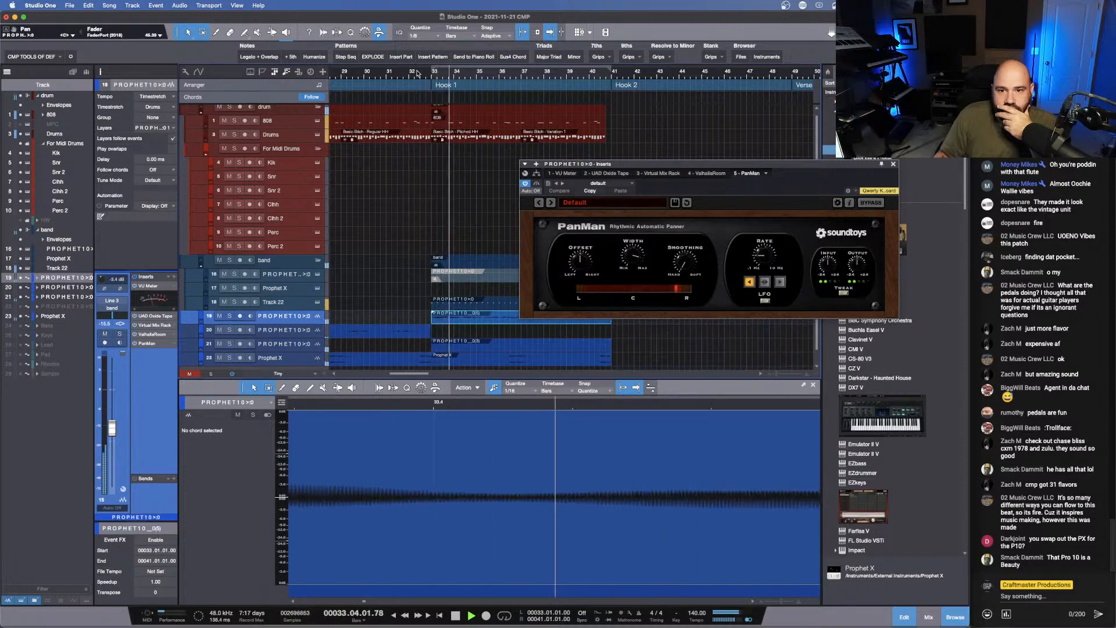
# - Switch PanMan to its back-and-forth panning direction, set Smoothing to 1.00 and replay the lead-in to Hook 1
pyautogui.click(764, 282)
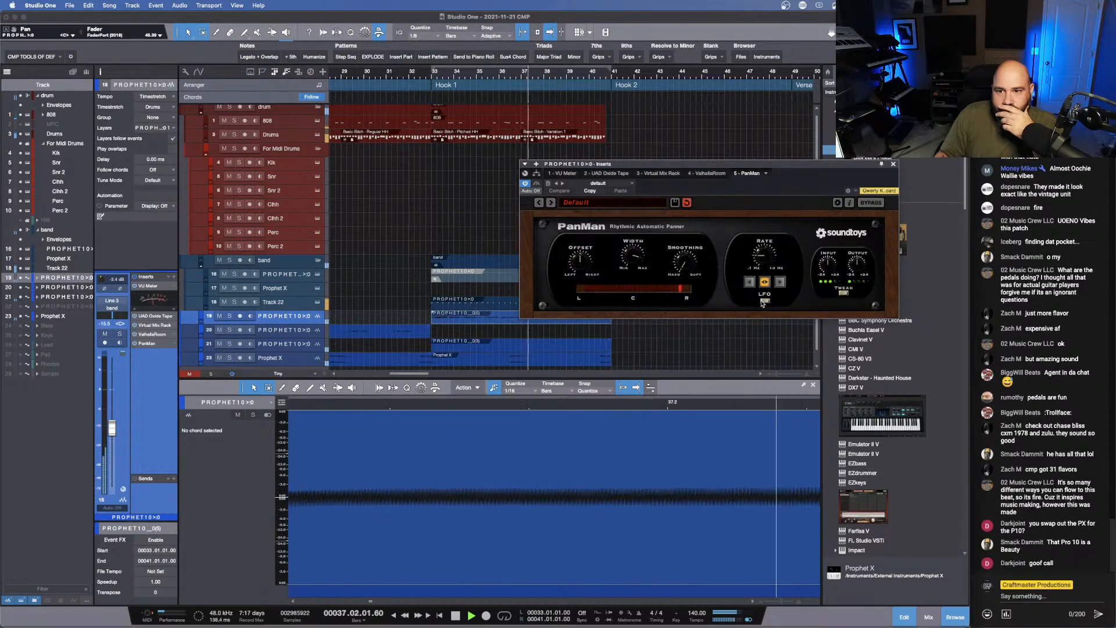
pyautogui.moveTo(686, 263); pyautogui.dragTo(702, 140)
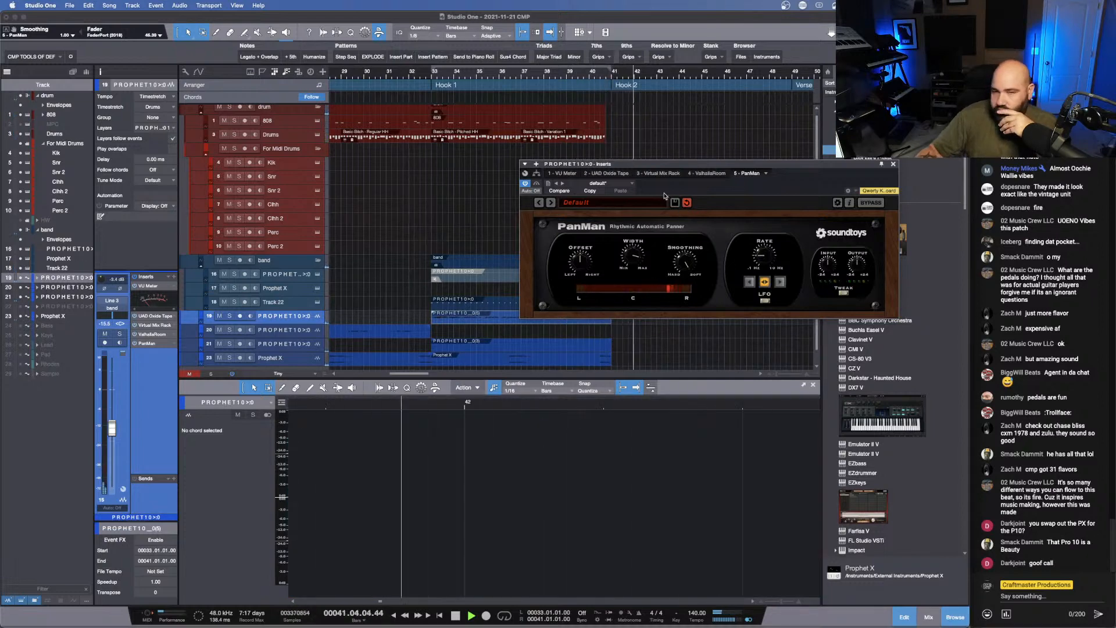
pyautogui.press('space')
pyautogui.press('space')
pyautogui.press('KP_Subtract')
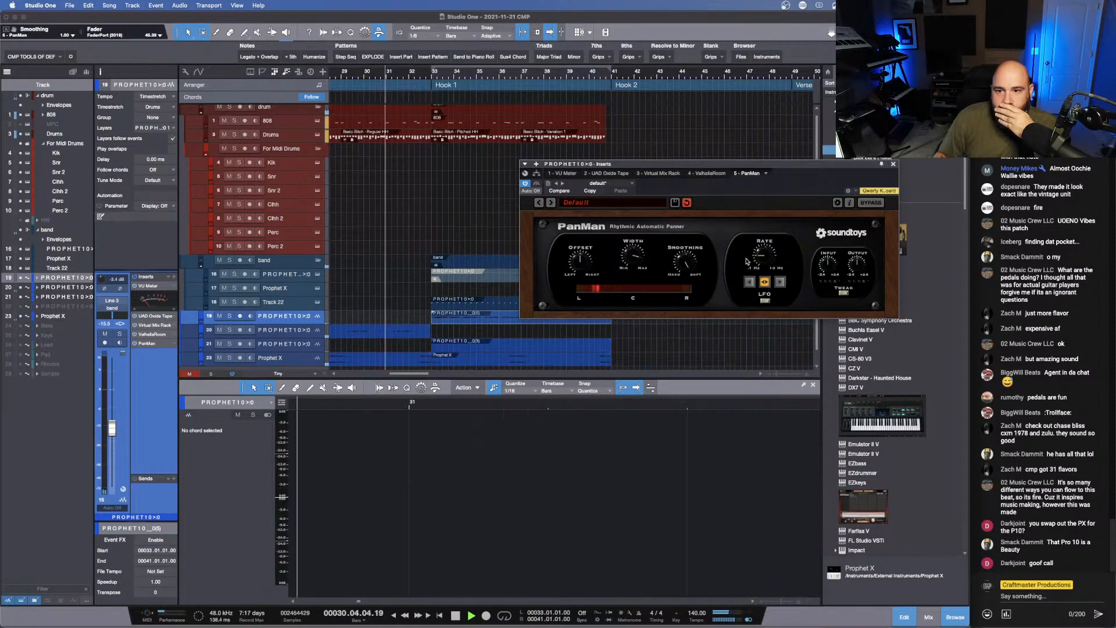
# - Keep PanMan in LFO mode, set its Width to 210 degrees and return the playback position to bar 1
pyautogui.click(765, 300)
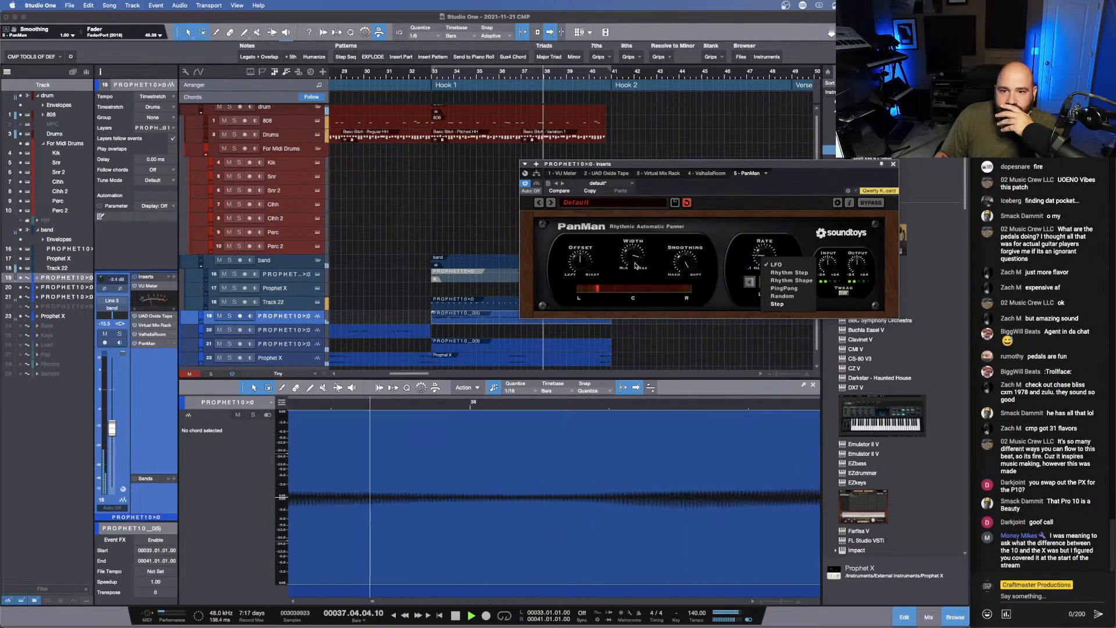
pyautogui.click(647, 168)
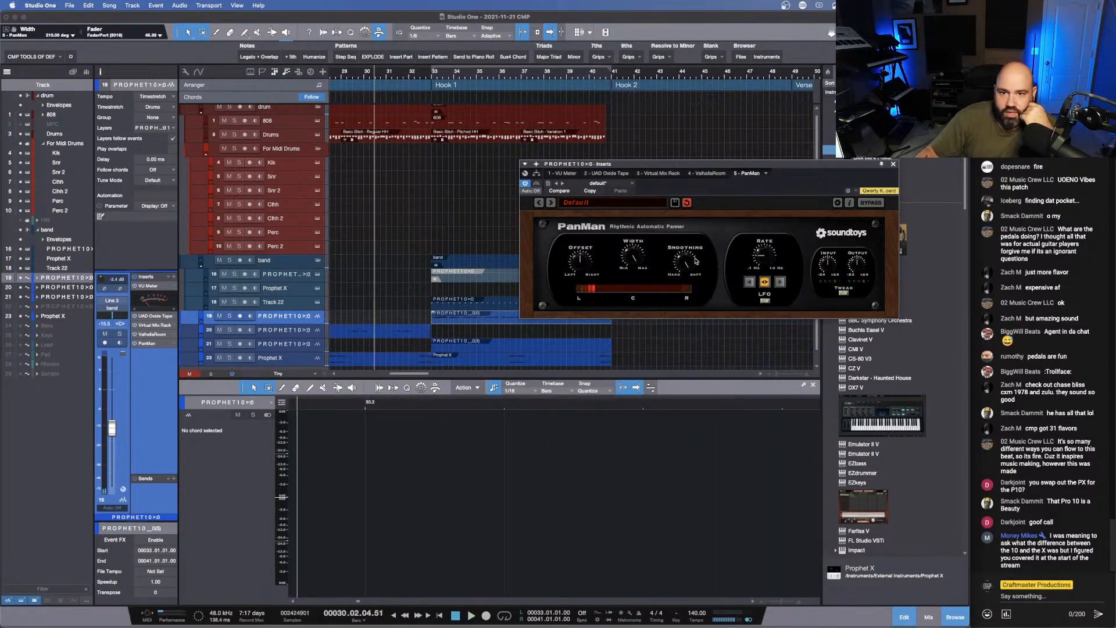
pyautogui.press('space')
pyautogui.press(',')
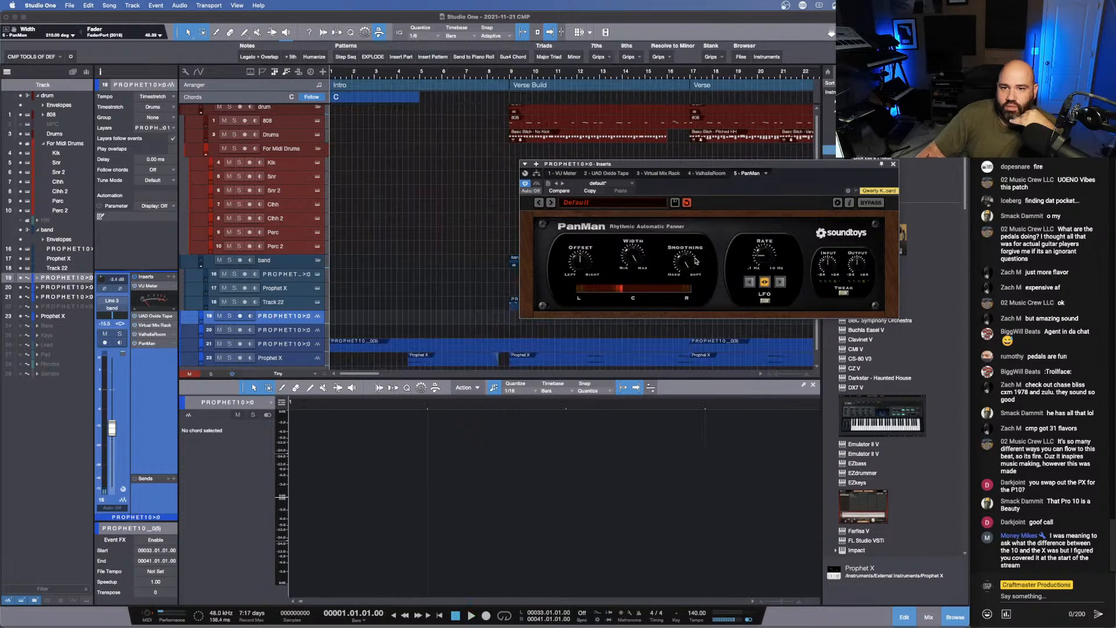
pyautogui.click(894, 164)
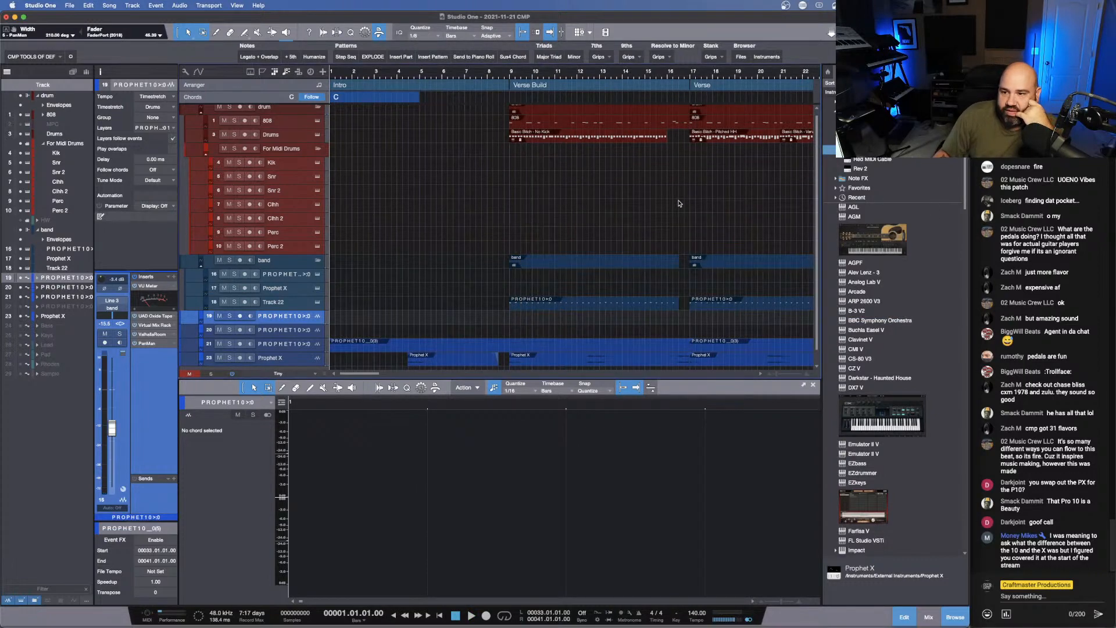
# - Listen to the arrangement from the start, from just before Verse Build, and from bar 30 through Hook 1
pyautogui.moveTo(622, 75); pyautogui.dragTo(534, 60)
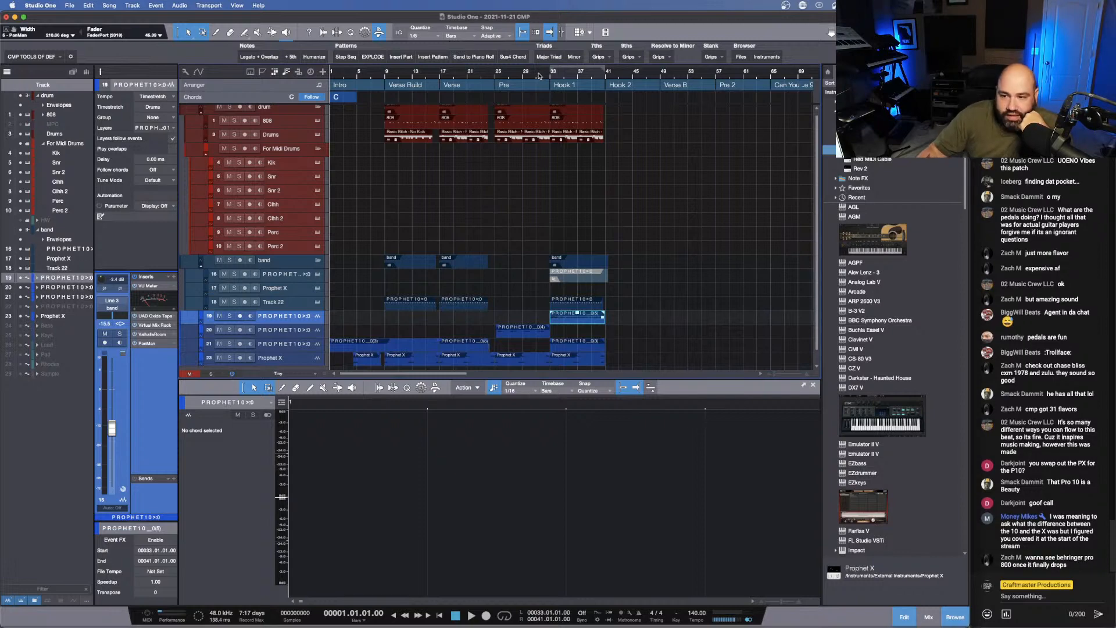
pyautogui.press('space')
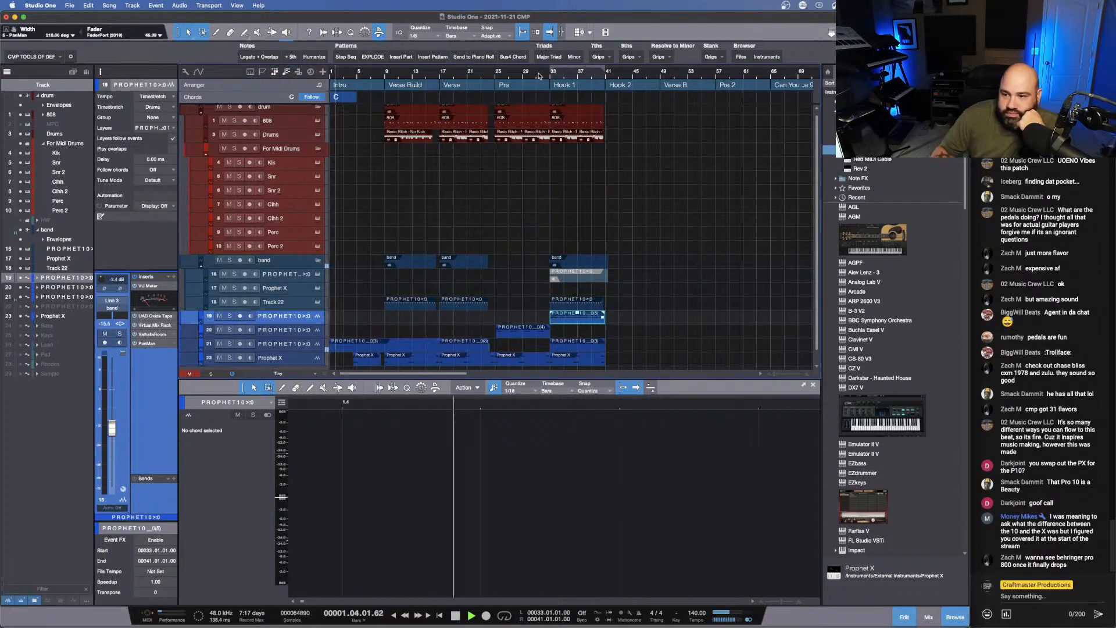
pyautogui.click(382, 72)
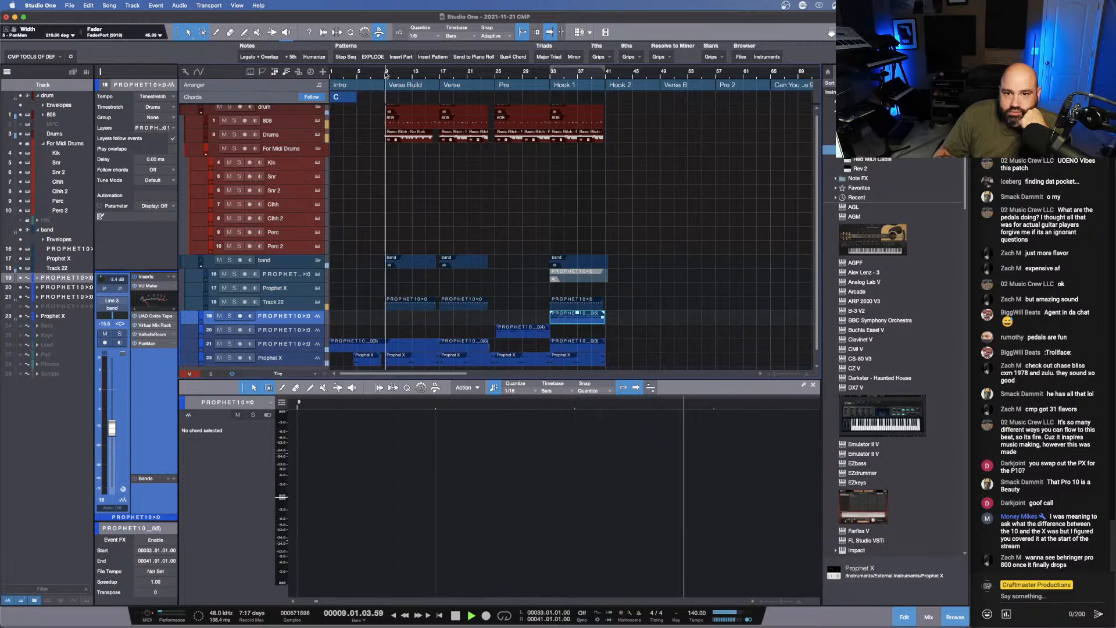
pyautogui.click(531, 72)
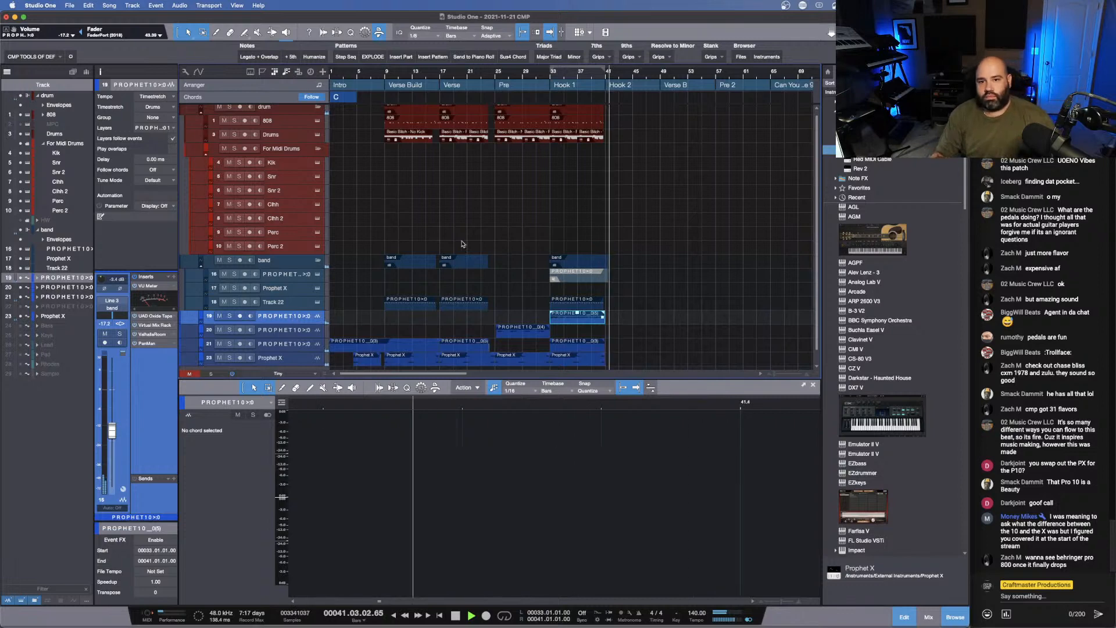
# - Duplicate the bounced PROPHET10, Prophet X, 808 and Drums parts of Hook 1 into Hook 2, starting at bar 41
pyautogui.press('d')
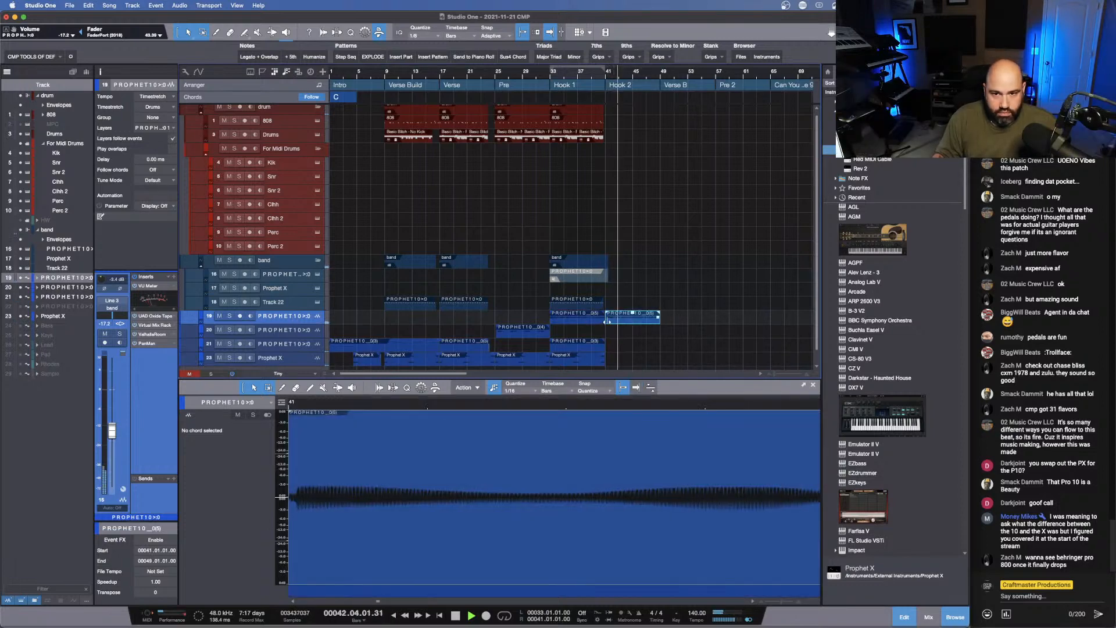
pyautogui.click(595, 363)
pyautogui.press('d')
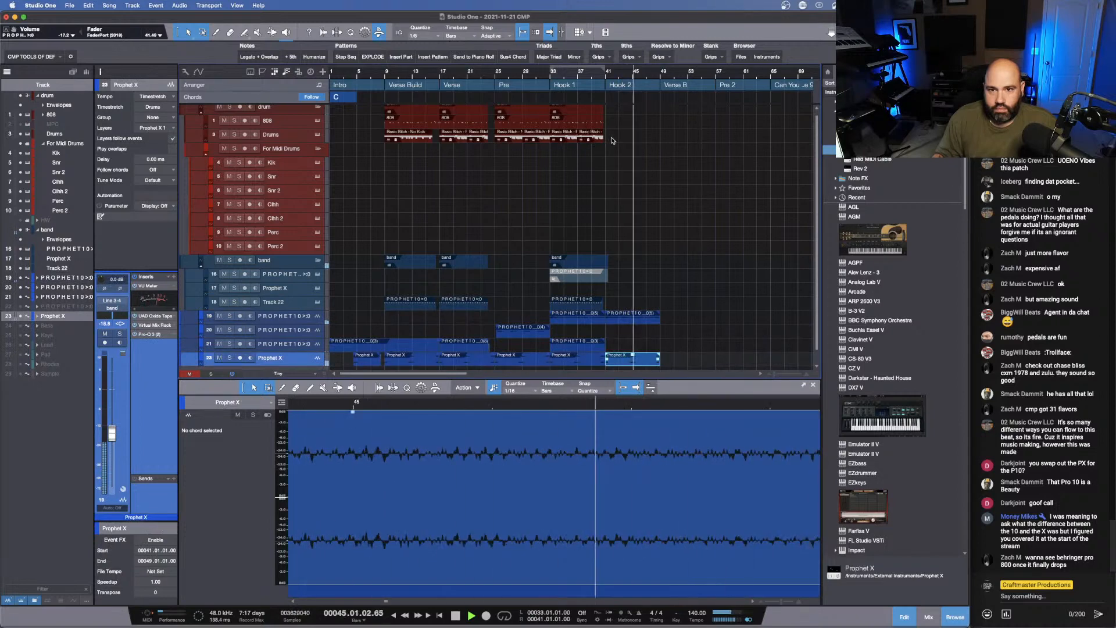
pyautogui.click(589, 132)
pyautogui.press('d')
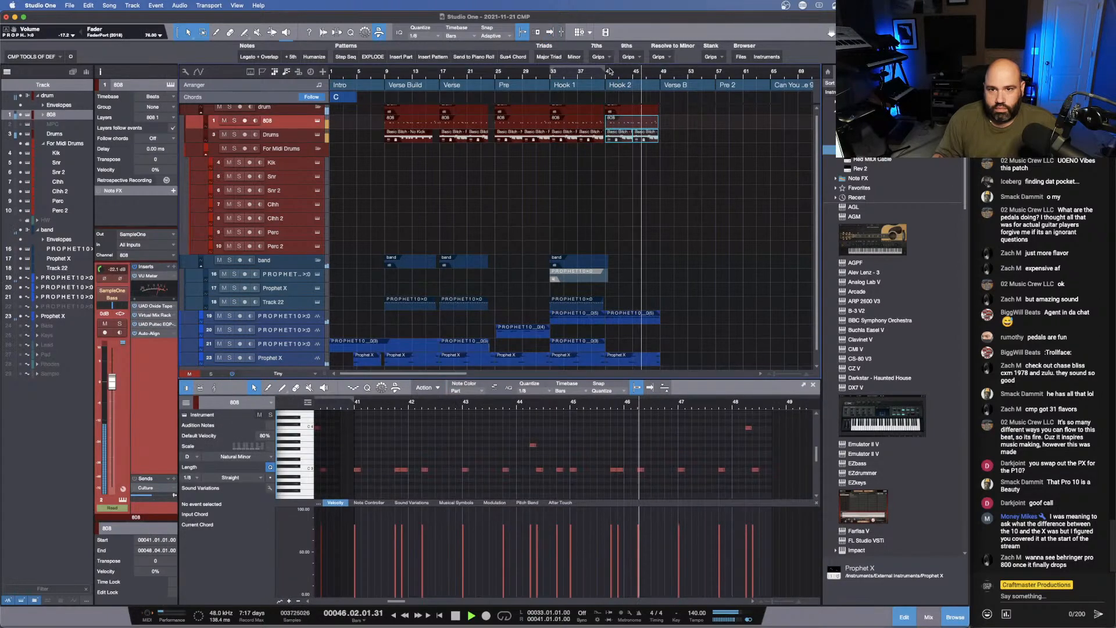
# - Extend the Hook 1 Drums and 808 parts to end exactly at bar 41, where Hook 2 starts
pyautogui.moveTo(612, 68); pyautogui.dragTo(538, 72)
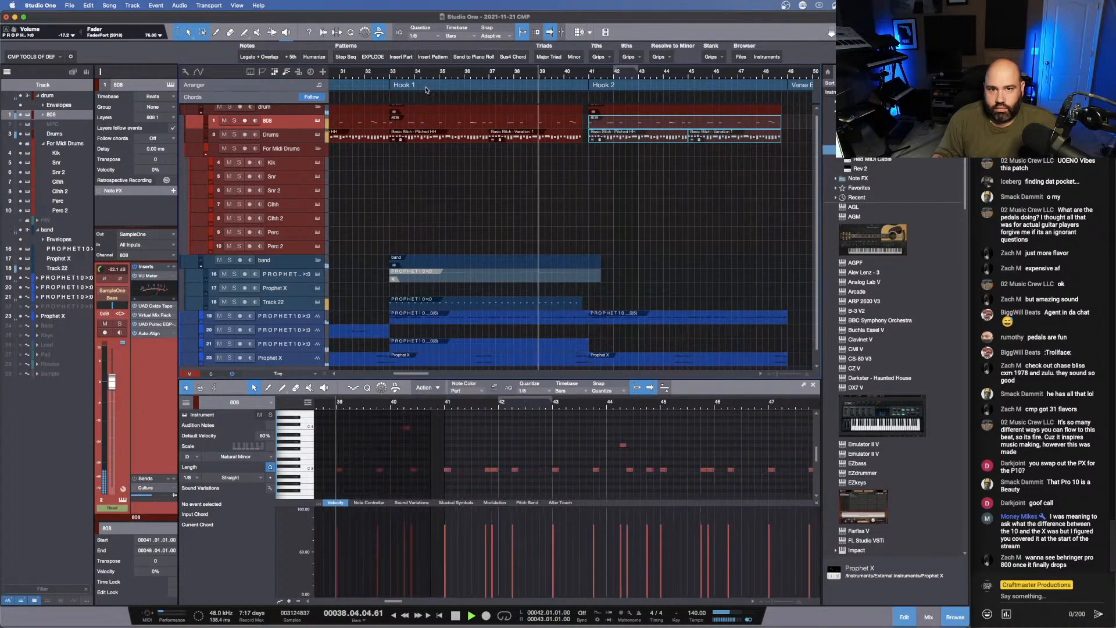
pyautogui.click(582, 134)
pyautogui.moveTo(583, 133); pyautogui.dragTo(588, 133)
pyautogui.click(583, 123)
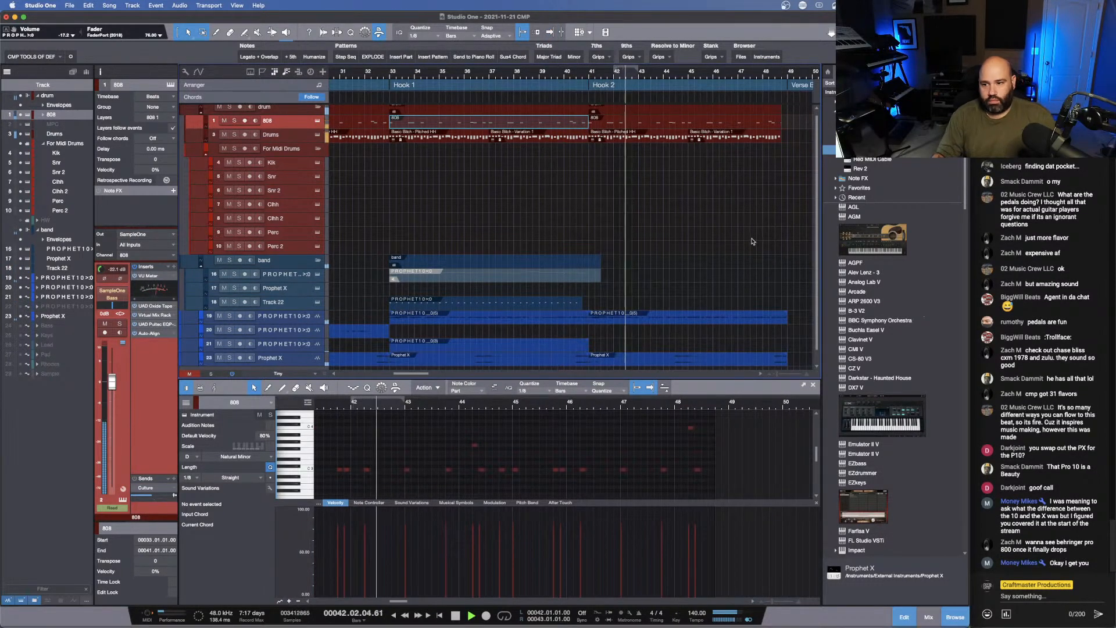
# - Delete the Verse B section marker and copy the Verse section with its content to bar 49
pyautogui.scroll(-2, 751, 202)
pyautogui.scroll(2, 751, 201)
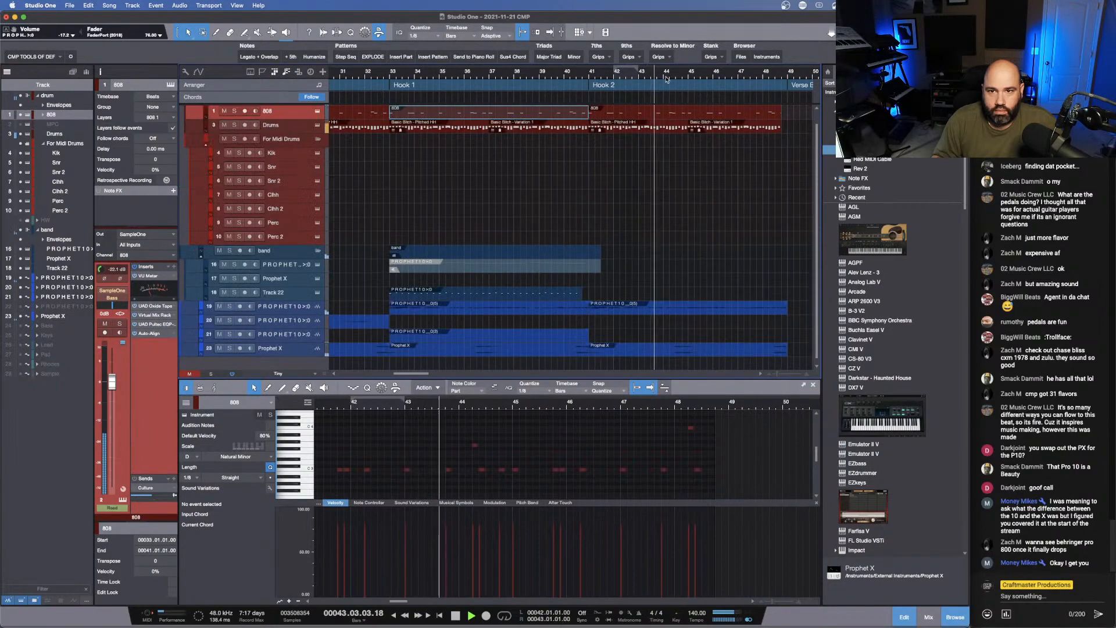
pyautogui.moveTo(665, 72); pyautogui.dragTo(566, 53)
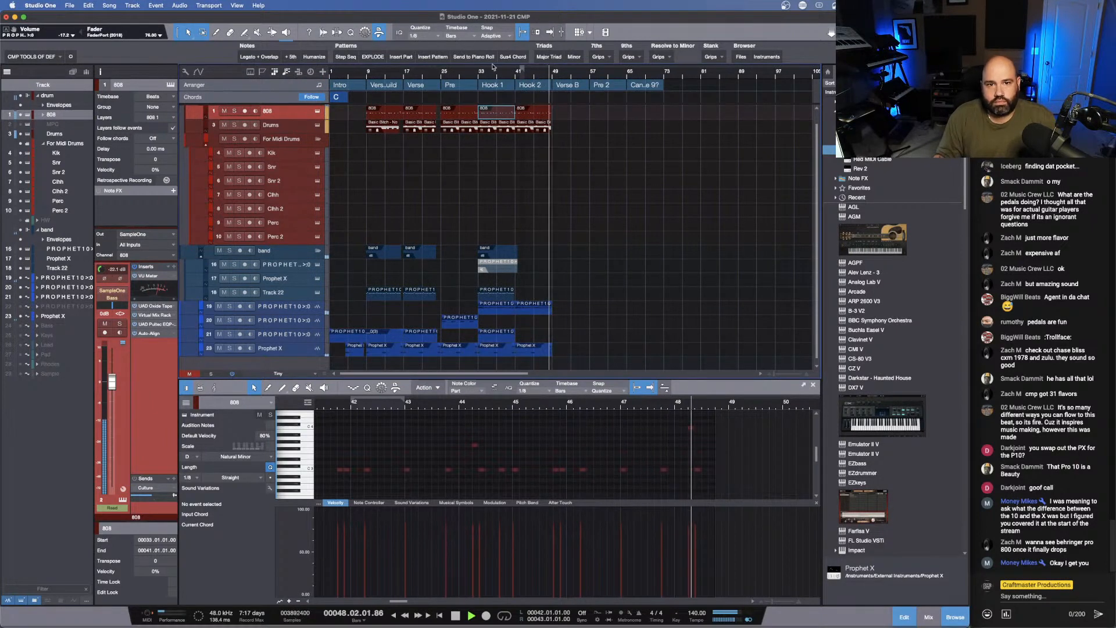
pyautogui.click(573, 87)
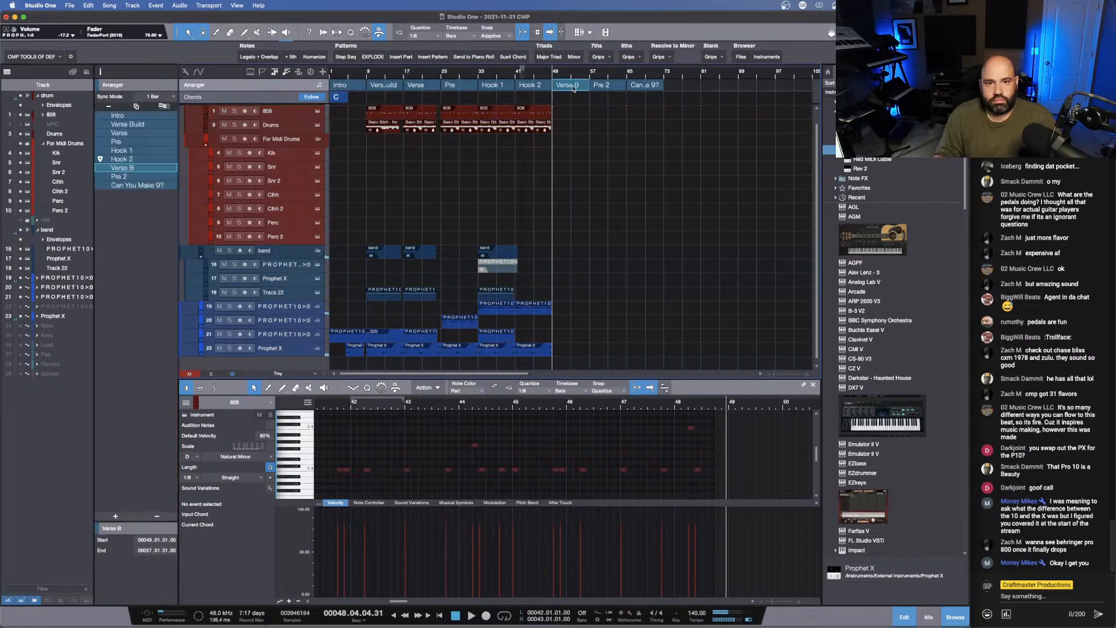
pyautogui.press('Delete')
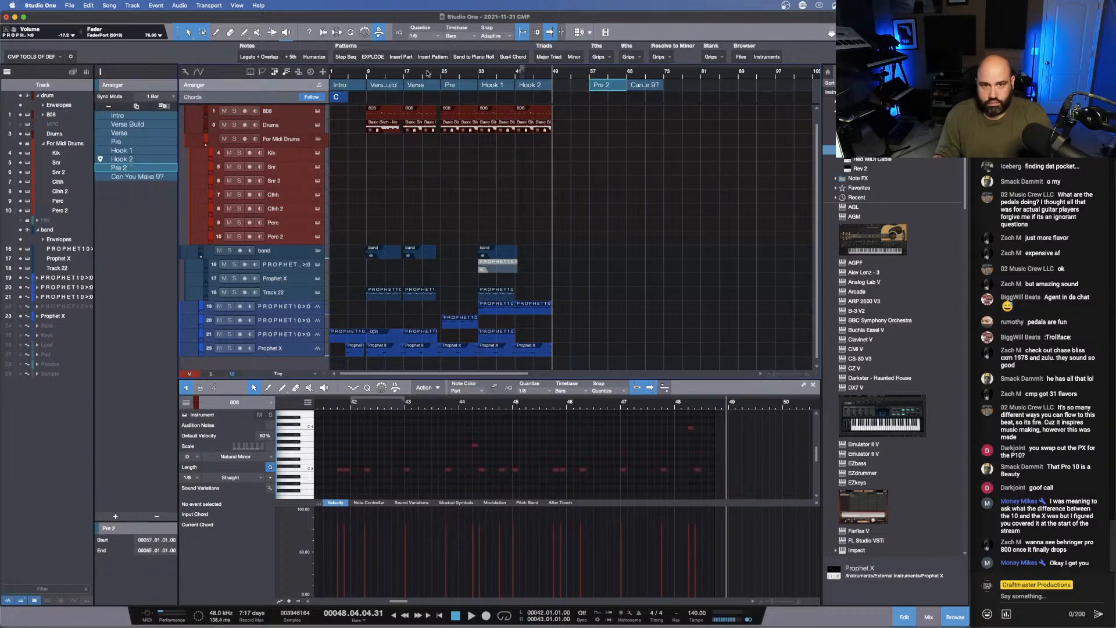
pyautogui.moveTo(416, 86); pyautogui.dragTo(565, 86)
# - Extend the copied Verse's PROPHET10 audio and Track 22 part to end at bar 57
pyautogui.click(588, 338)
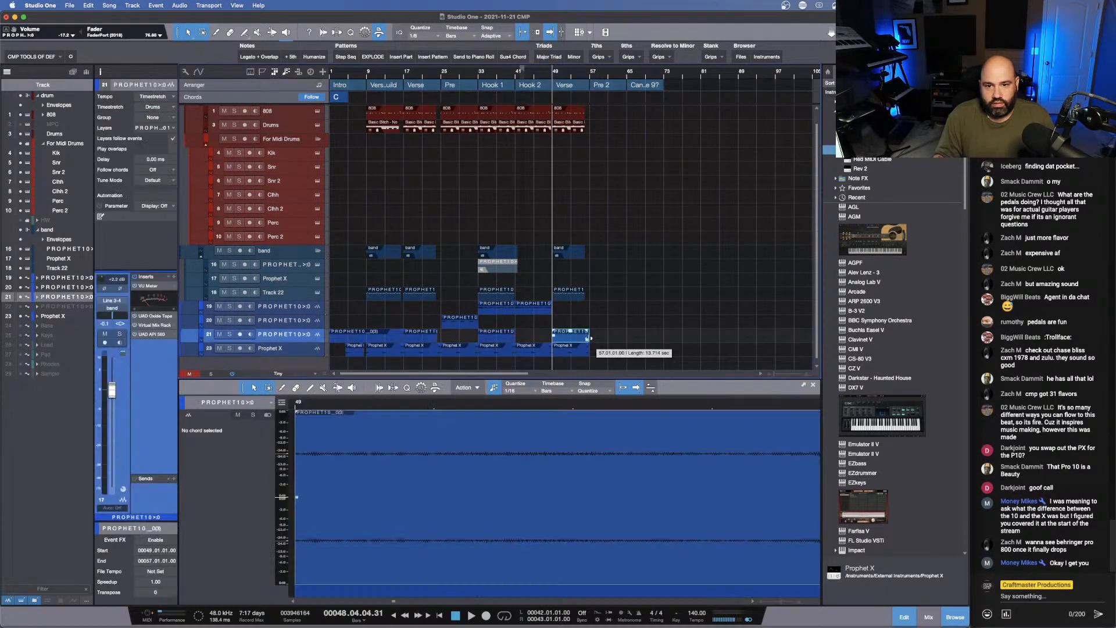
pyautogui.click(586, 295)
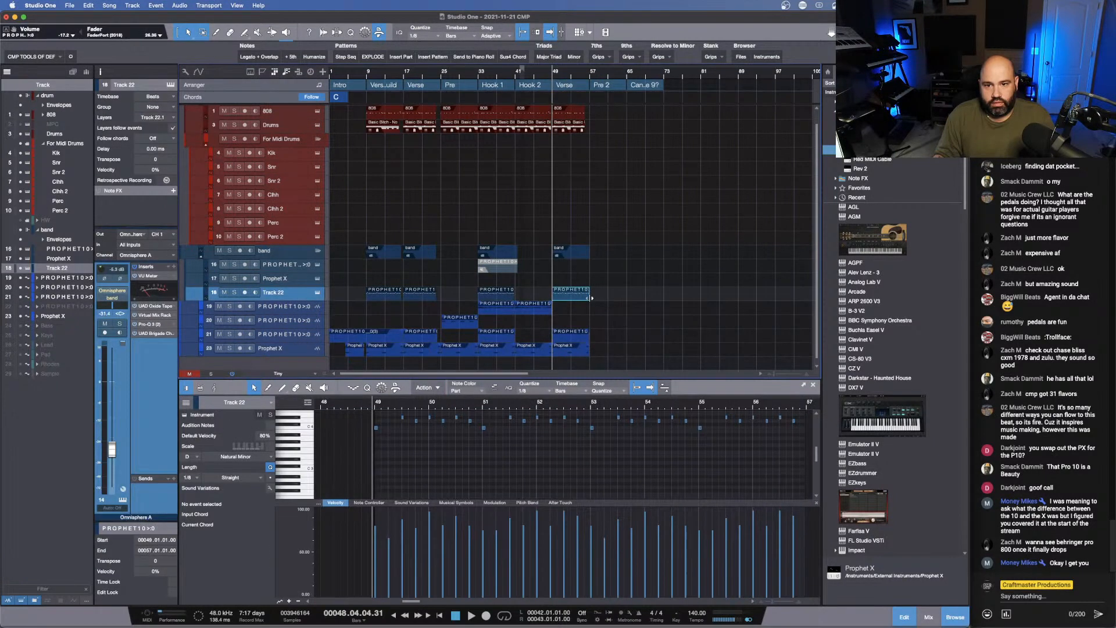
# - Play from just before the copied Verse and move the Pre 2 and Can You Make 9? sections so Pre 2 starts at bar 65
pyautogui.click(542, 79)
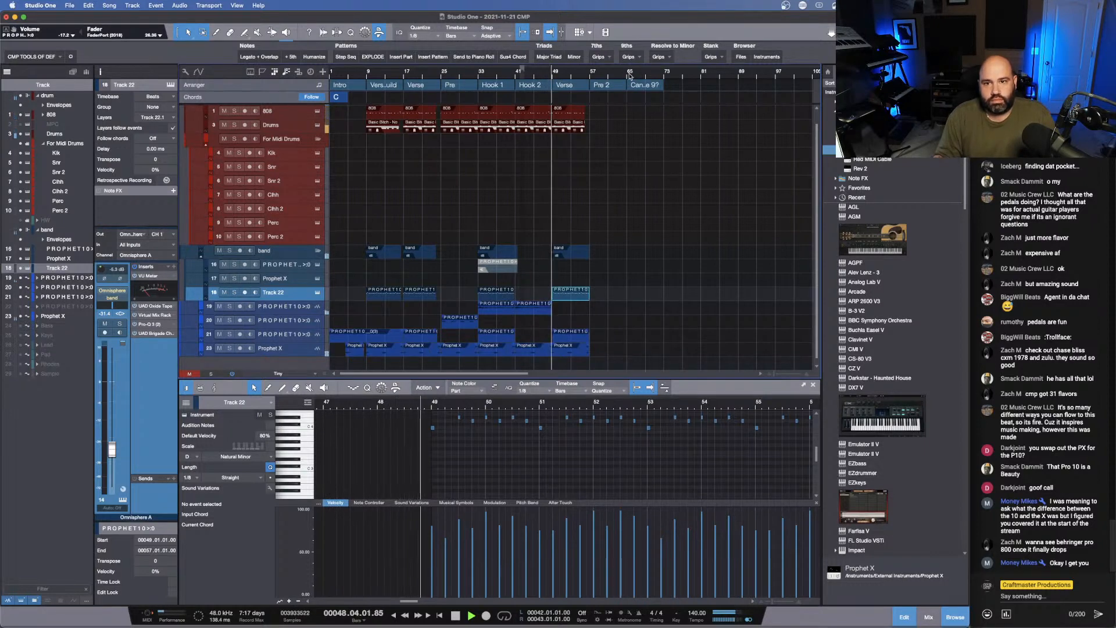
pyautogui.moveTo(684, 86); pyautogui.dragTo(640, 86)
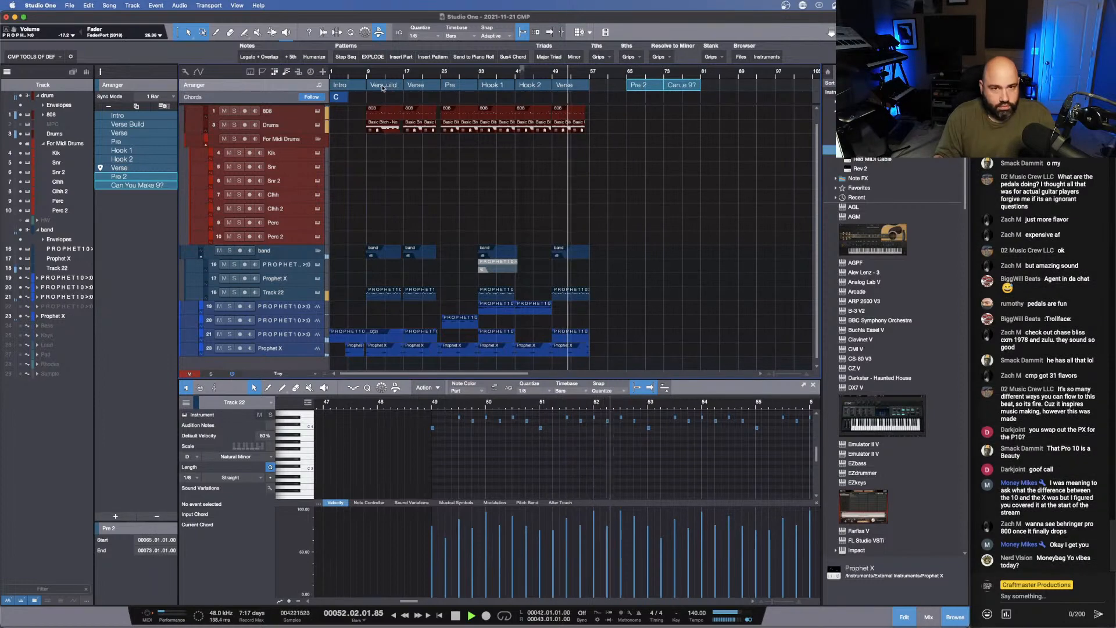
# - Copy the Verse Build section to bar 57 and replace the Pre 2 section with a copy of Pre at bar 65
pyautogui.moveTo(394, 86); pyautogui.dragTo(603, 87)
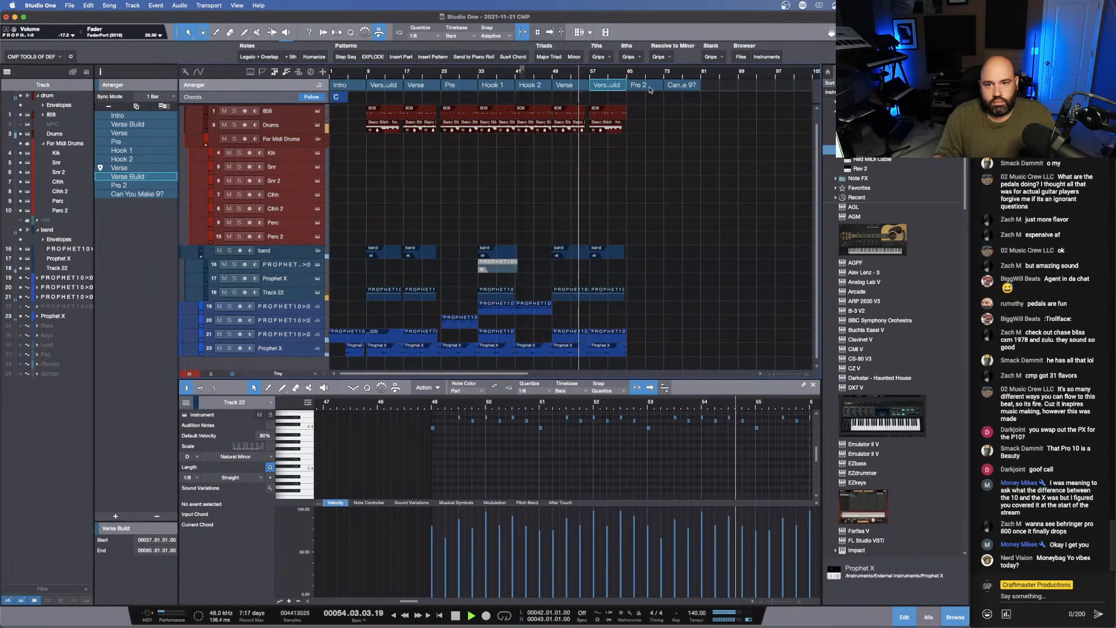
pyautogui.click(639, 85)
pyautogui.press('Delete')
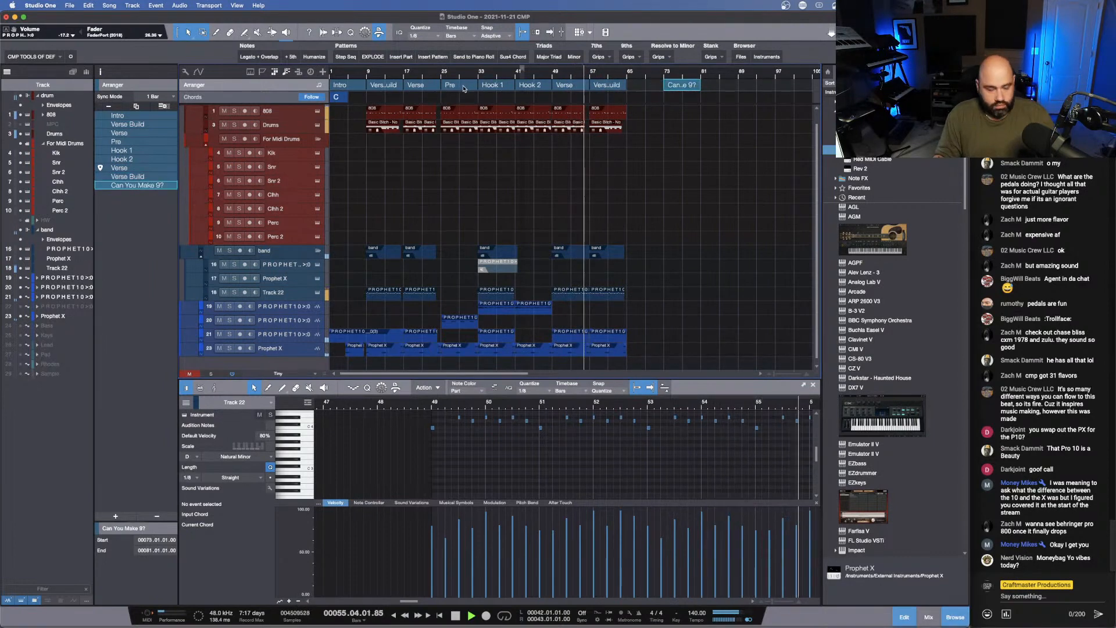
pyautogui.moveTo(464, 89); pyautogui.dragTo(650, 87)
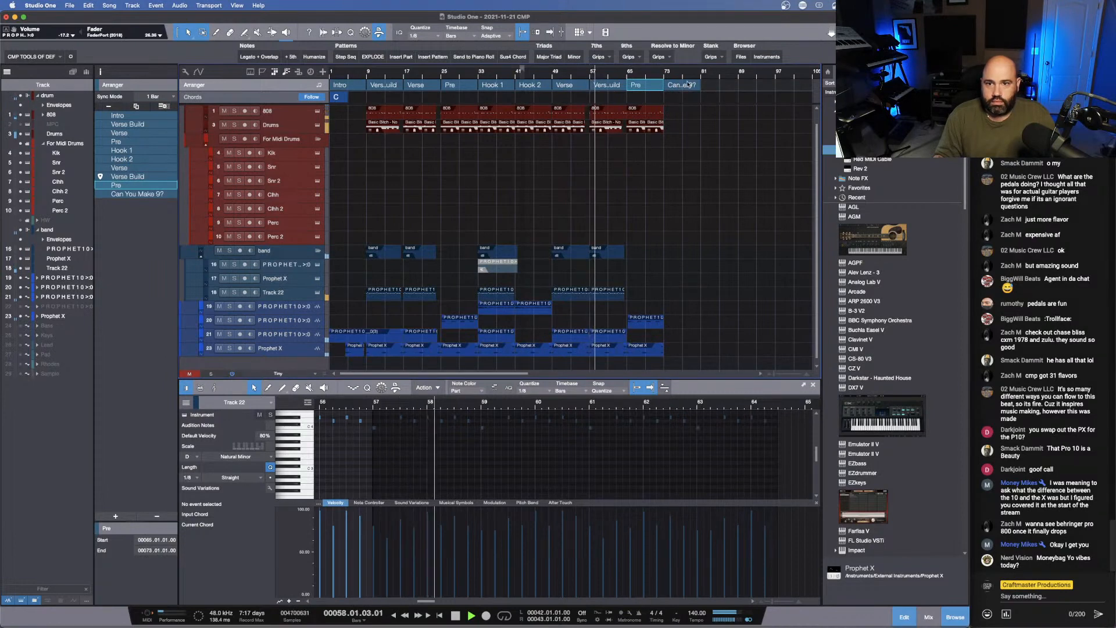
# - Replace the Can You Make 9? section with copies of Hook 1 and Hook 2 starting at bar 73, and stop playback
pyautogui.click(689, 85)
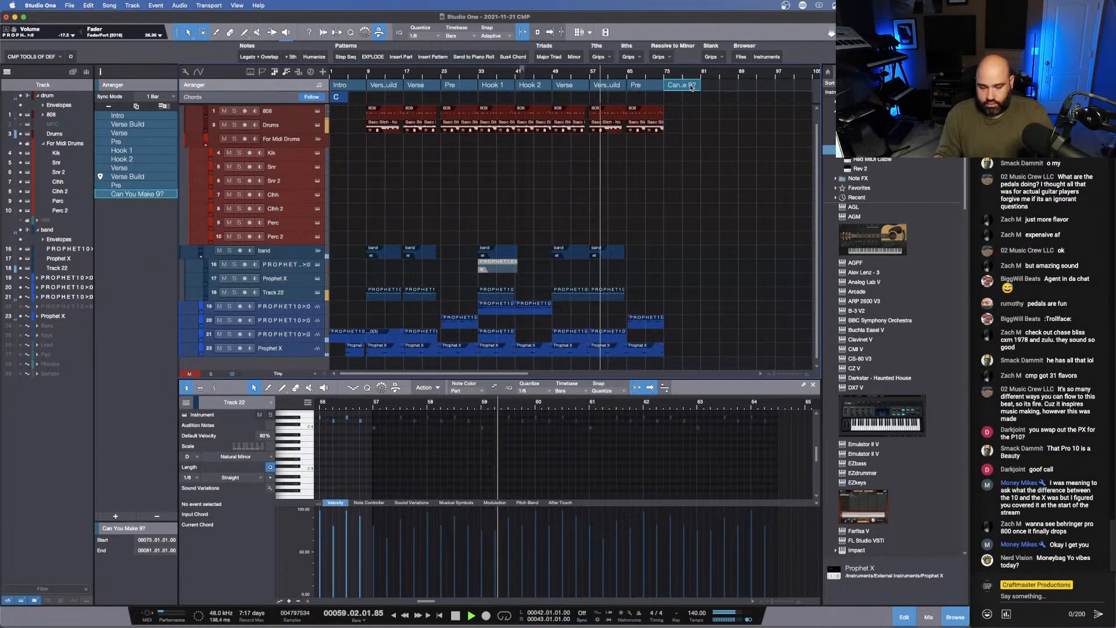
pyautogui.press('Delete')
pyautogui.click(498, 86)
pyautogui.keyDown('shift'); pyautogui.click(528, 88); pyautogui.keyUp('shift')
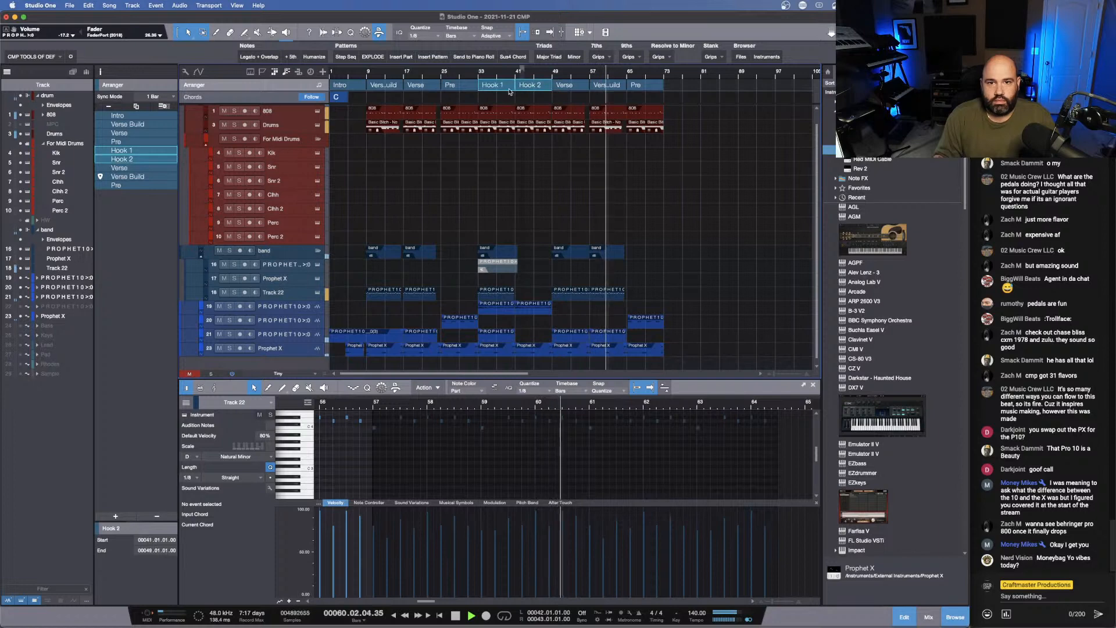
pyautogui.moveTo(509, 87); pyautogui.dragTo(686, 88)
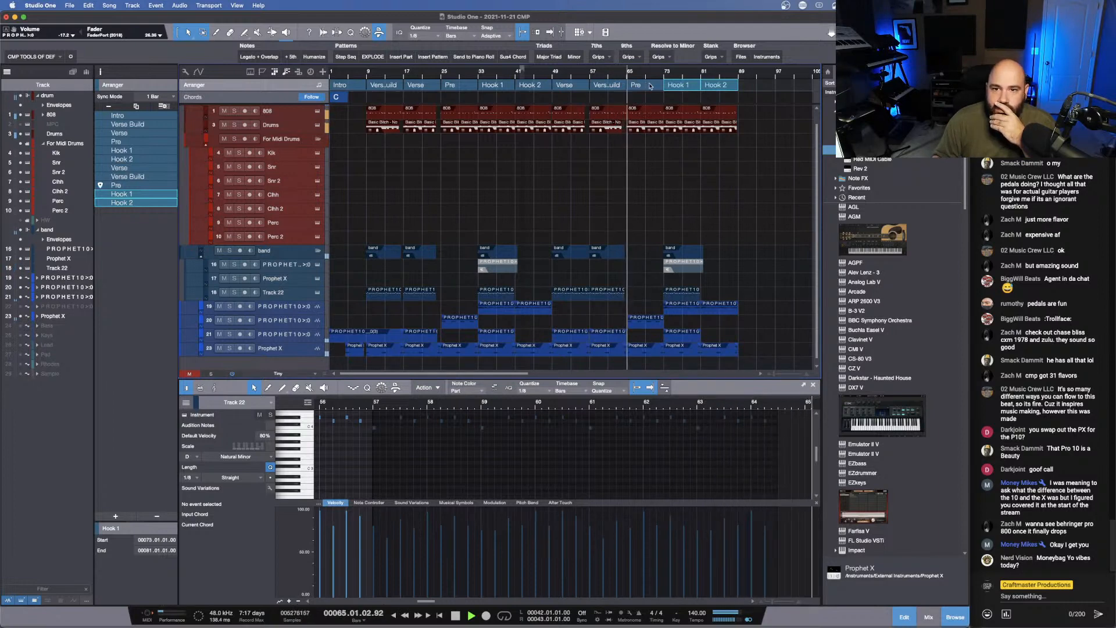
pyautogui.moveTo(627, 73)
pyautogui.mouseDown()
pyautogui.moveTo(690, 95)
pyautogui.moveTo(588, 91)
pyautogui.moveTo(615, 72)
pyautogui.mouseUp()
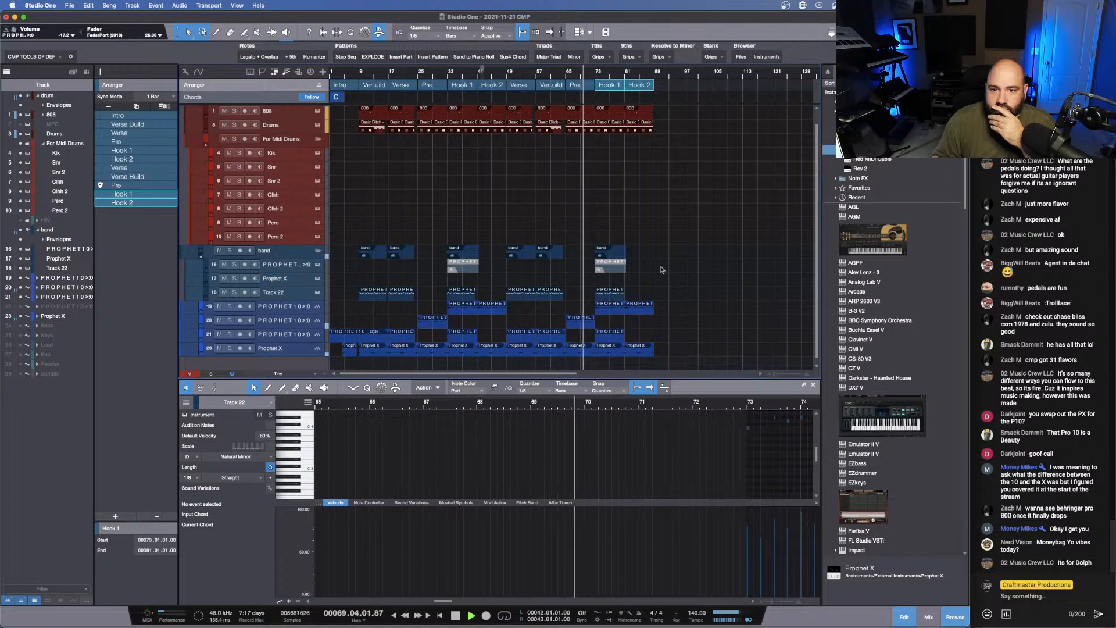
pyautogui.press('space')
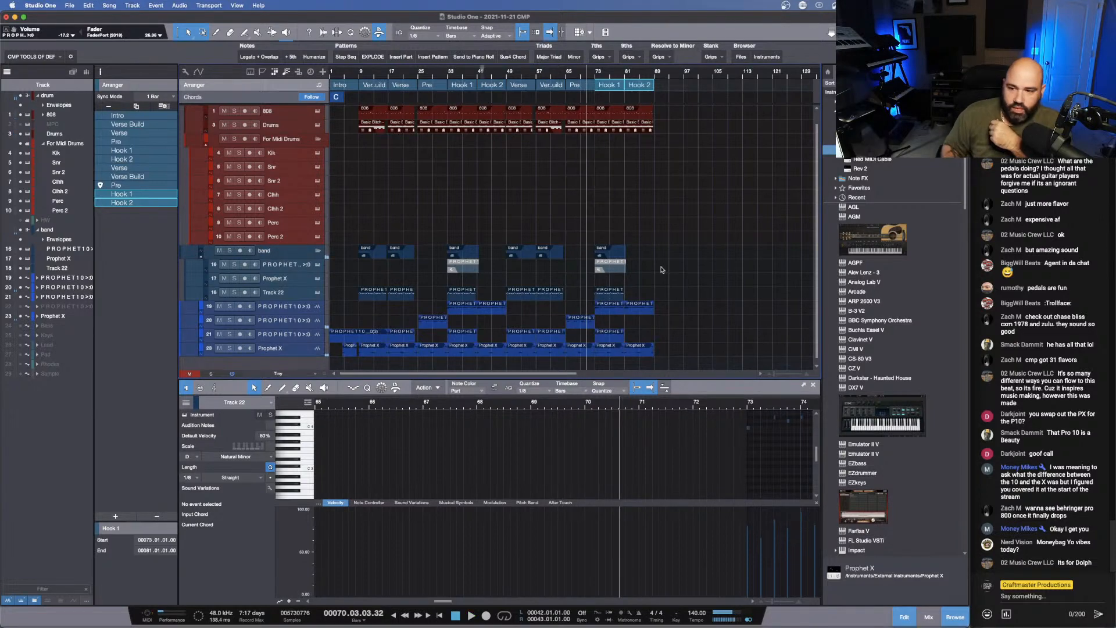
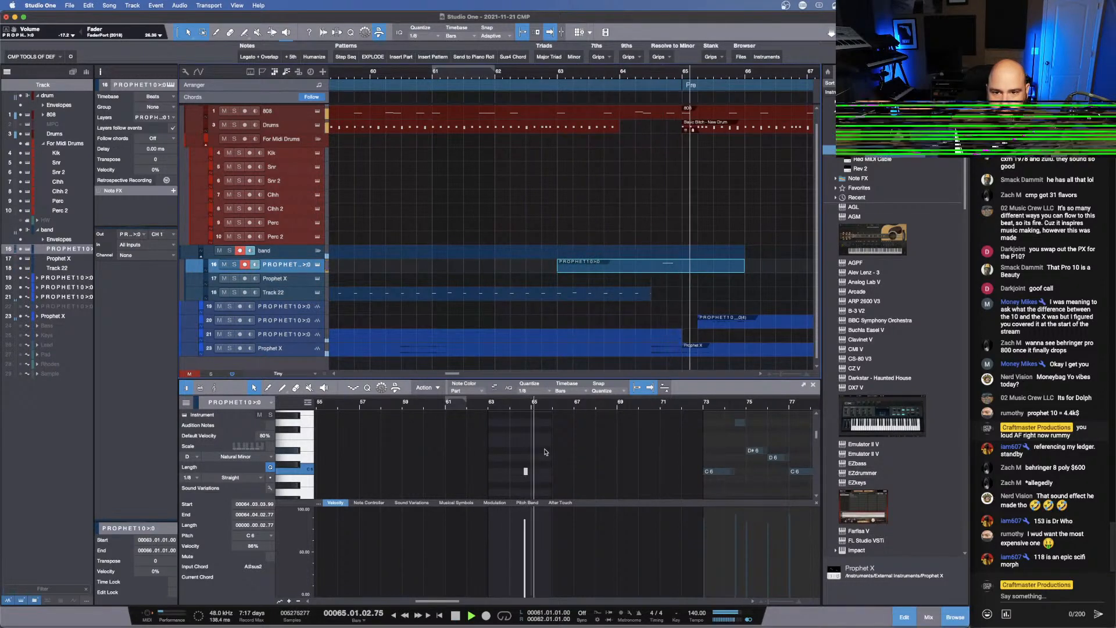
# - Move the PROPHET10 part before the Pre earlier so its C6 note starts at bar 64, lengthen the note to one bar, and audition it
pyautogui.press('space')
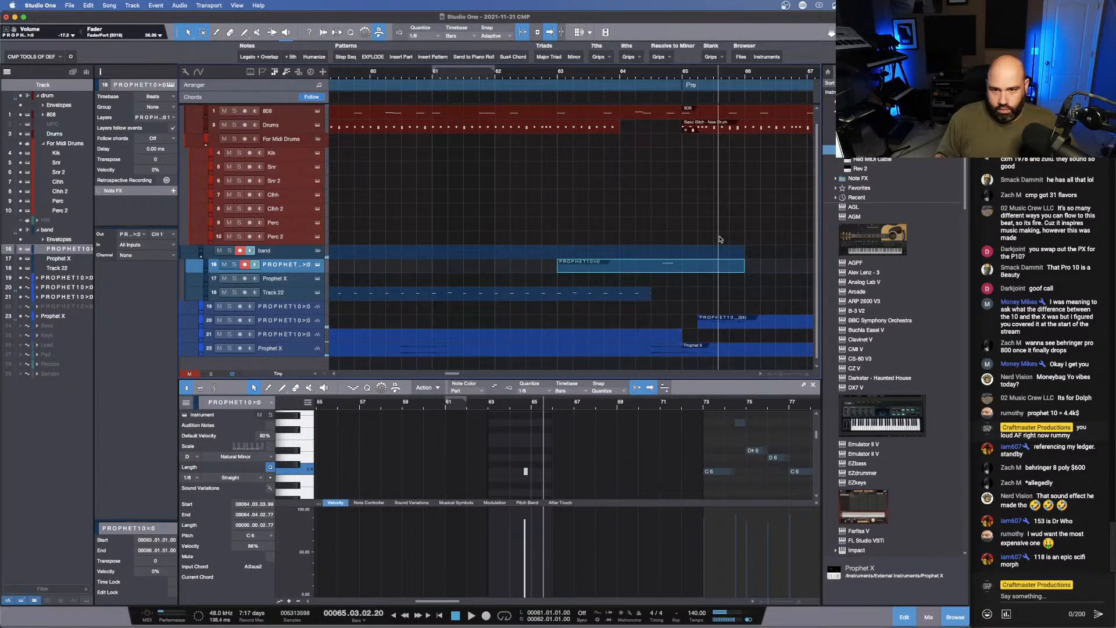
pyautogui.moveTo(665, 274); pyautogui.dragTo(581, 272)
pyautogui.moveTo(510, 407); pyautogui.dragTo(509, 427)
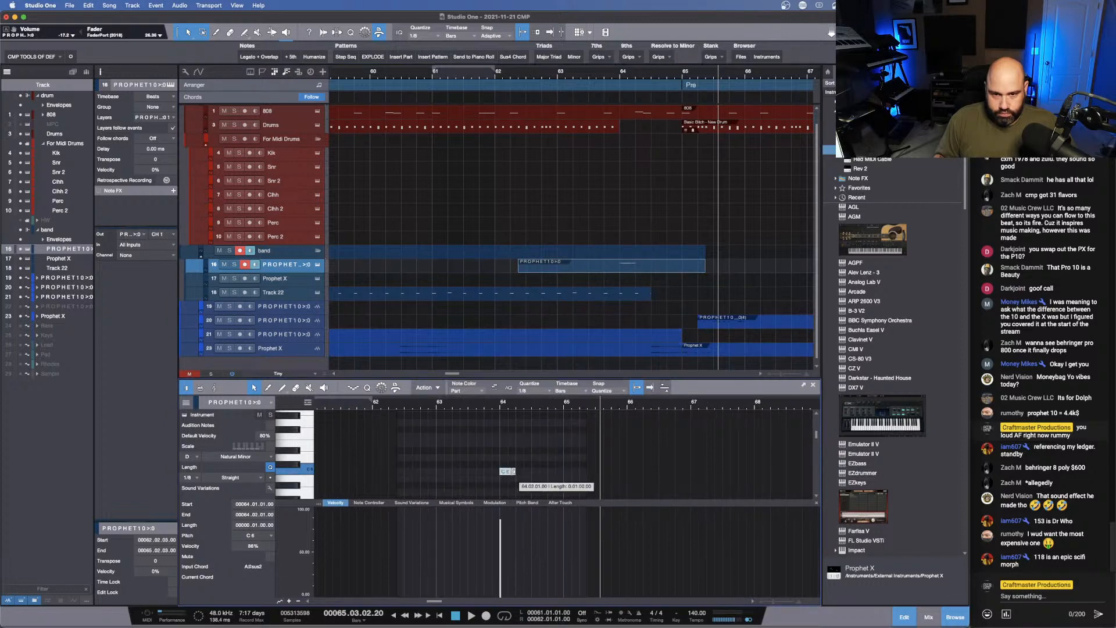
pyautogui.moveTo(513, 471); pyautogui.dragTo(565, 470)
pyautogui.click(595, 72)
pyautogui.press('space')
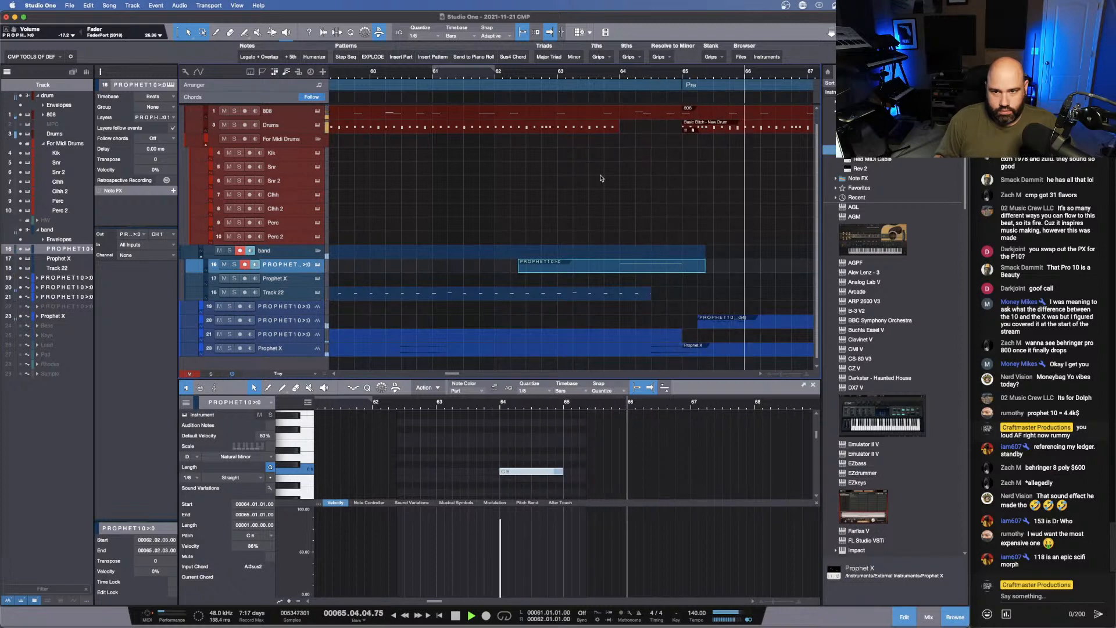
pyautogui.press('space')
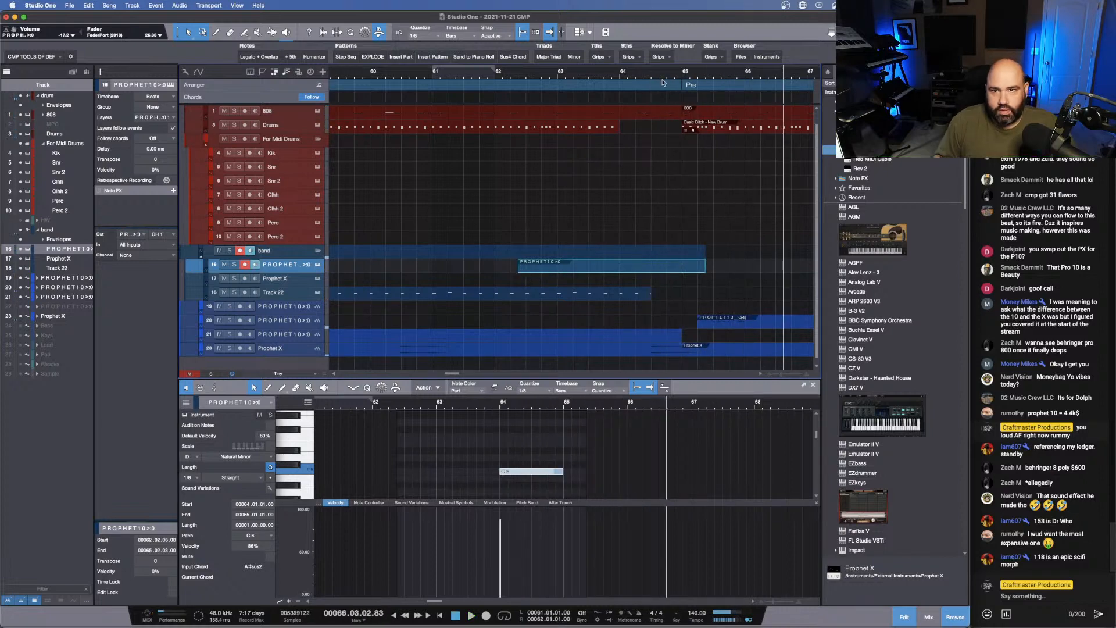
# - Extend the moved PROPHET10 part's end to about bar 70.4 and bounce its track to audio
pyautogui.moveTo(654, 73); pyautogui.dragTo(593, 51)
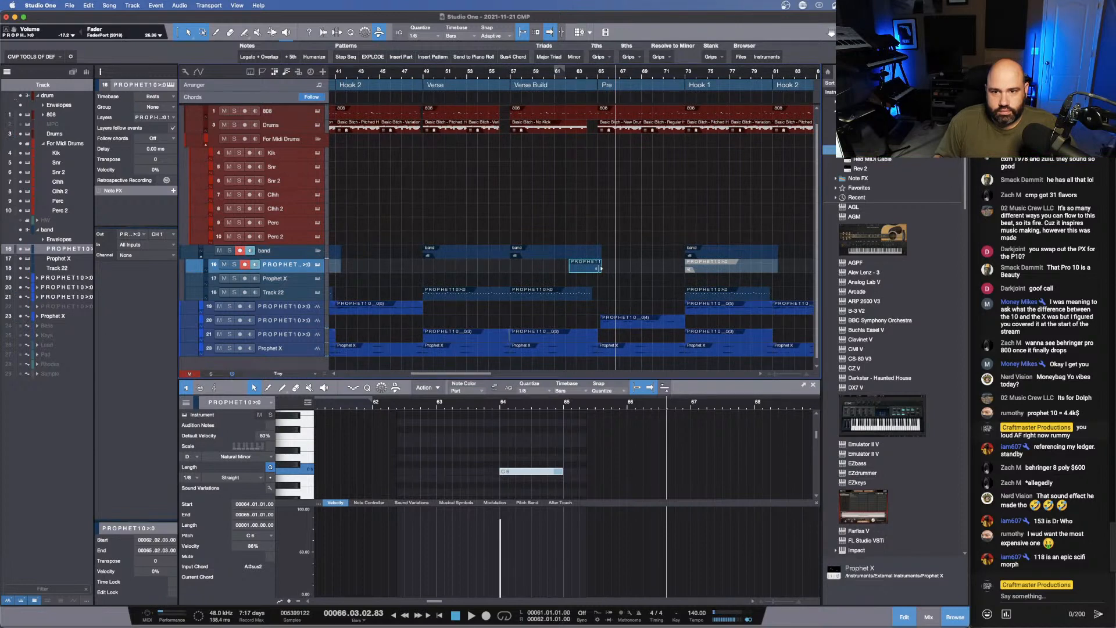
pyautogui.moveTo(601, 268); pyautogui.dragTo(658, 272)
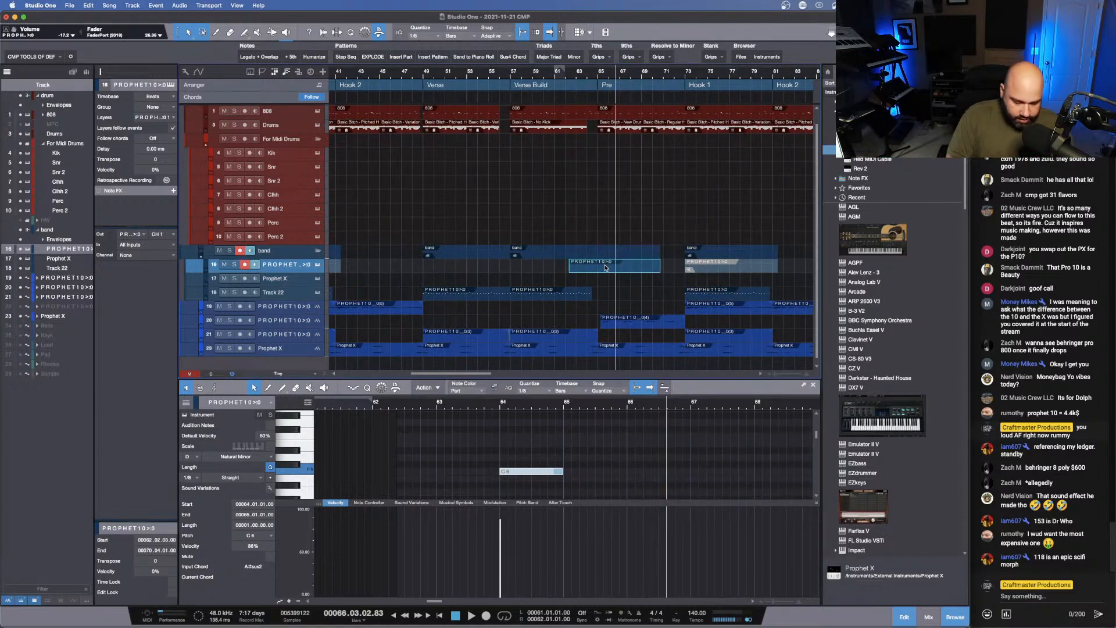
pyautogui.press('super+b')
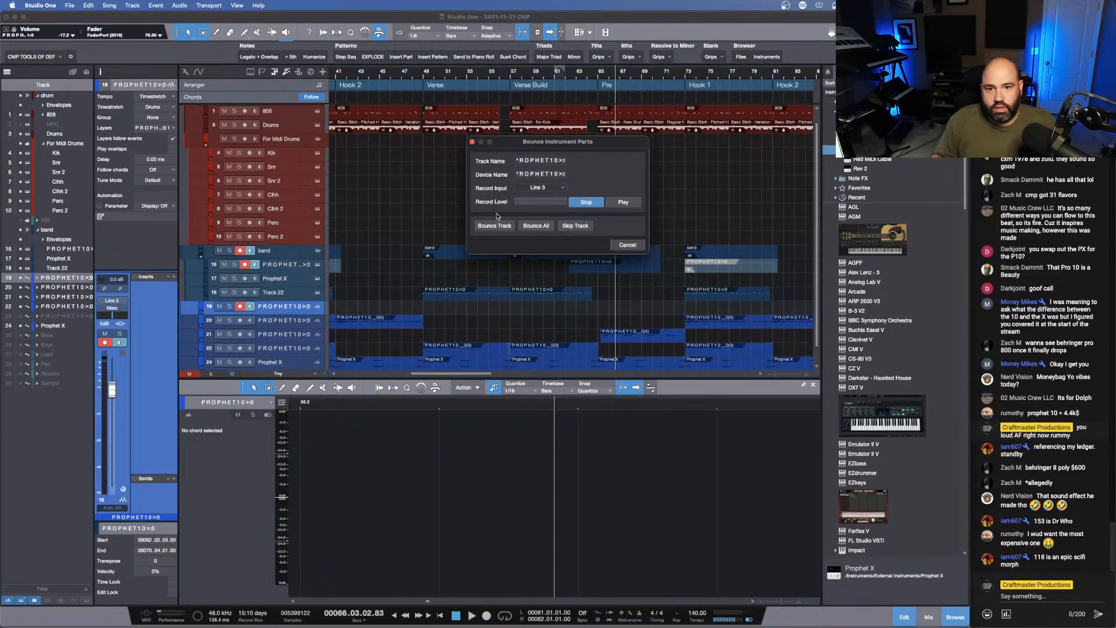
pyautogui.click(493, 225)
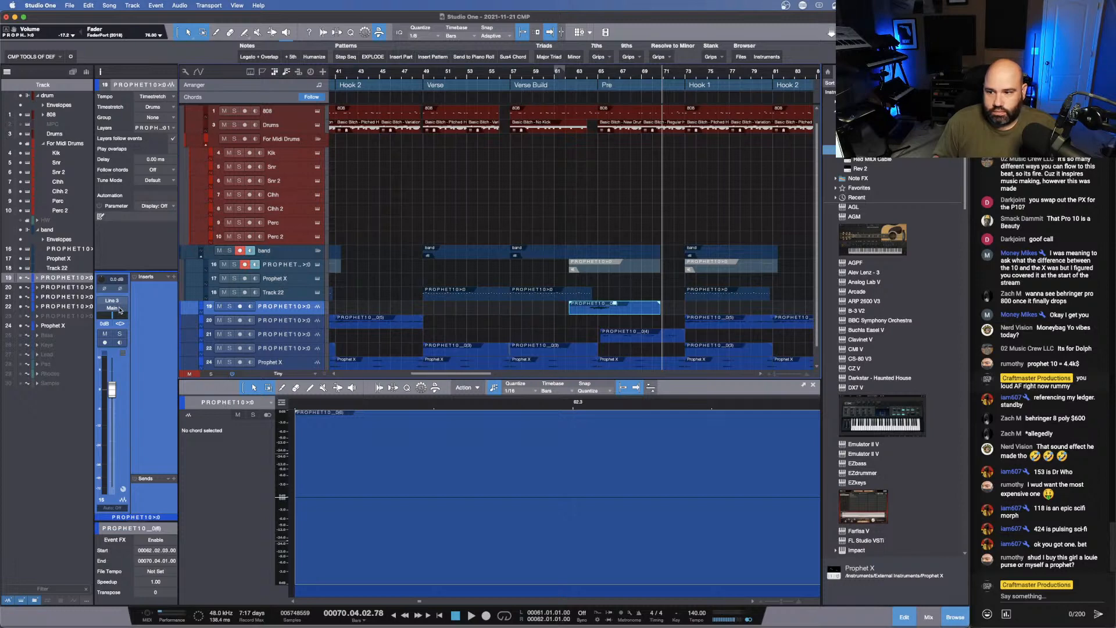
# - Route the bounced PROPHET10 audio track to the Bass bus and lower its fader to about -10 dB during playback
pyautogui.click(120, 309)
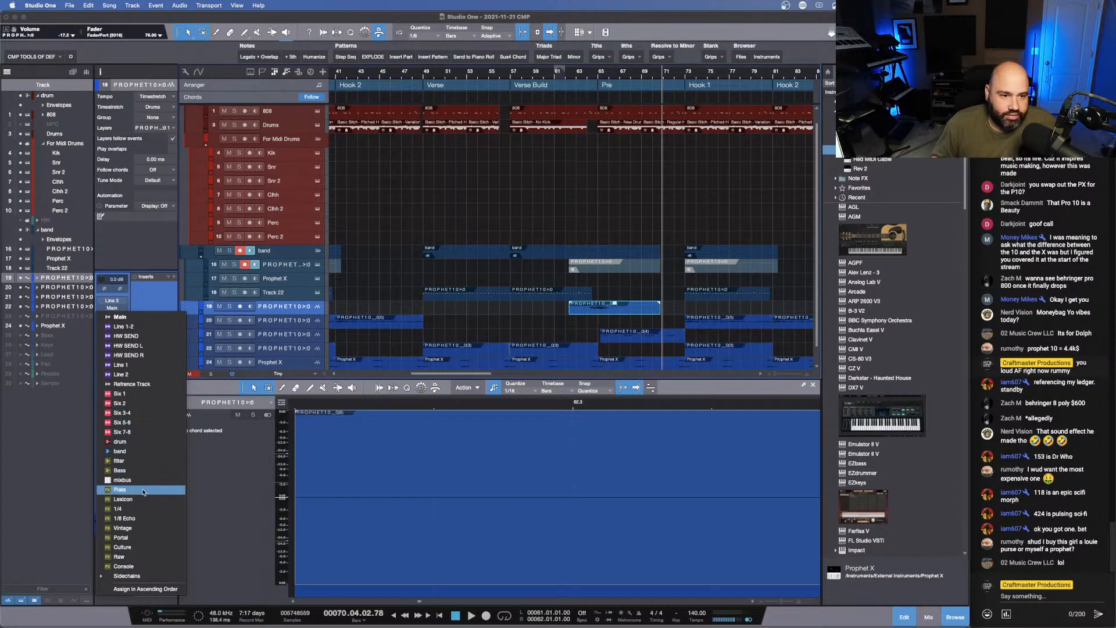
pyautogui.click(135, 471)
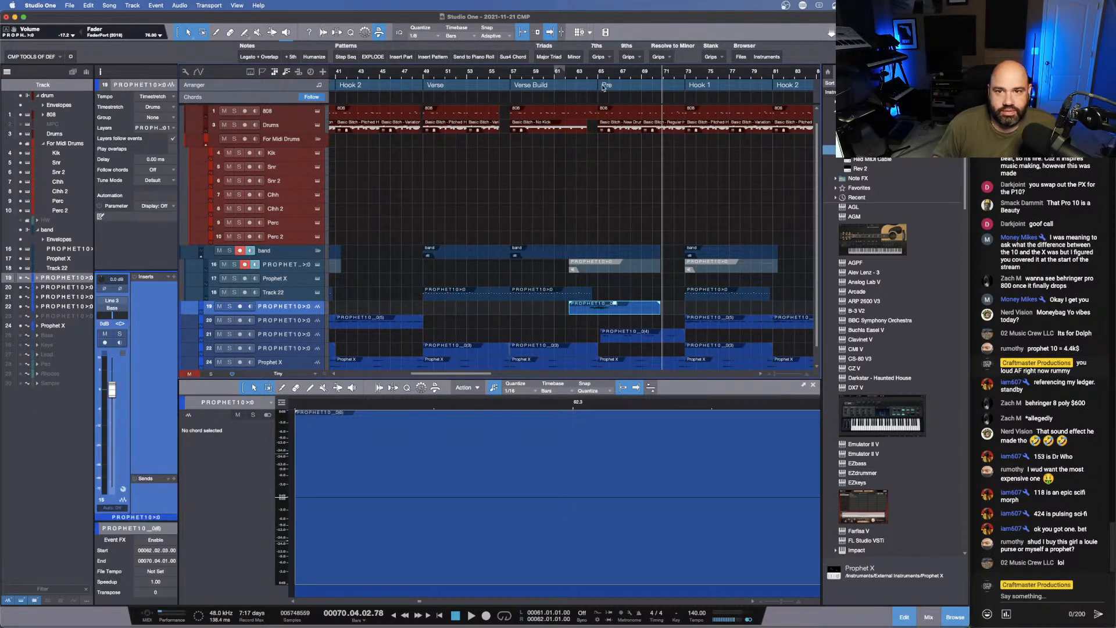
pyautogui.press('space')
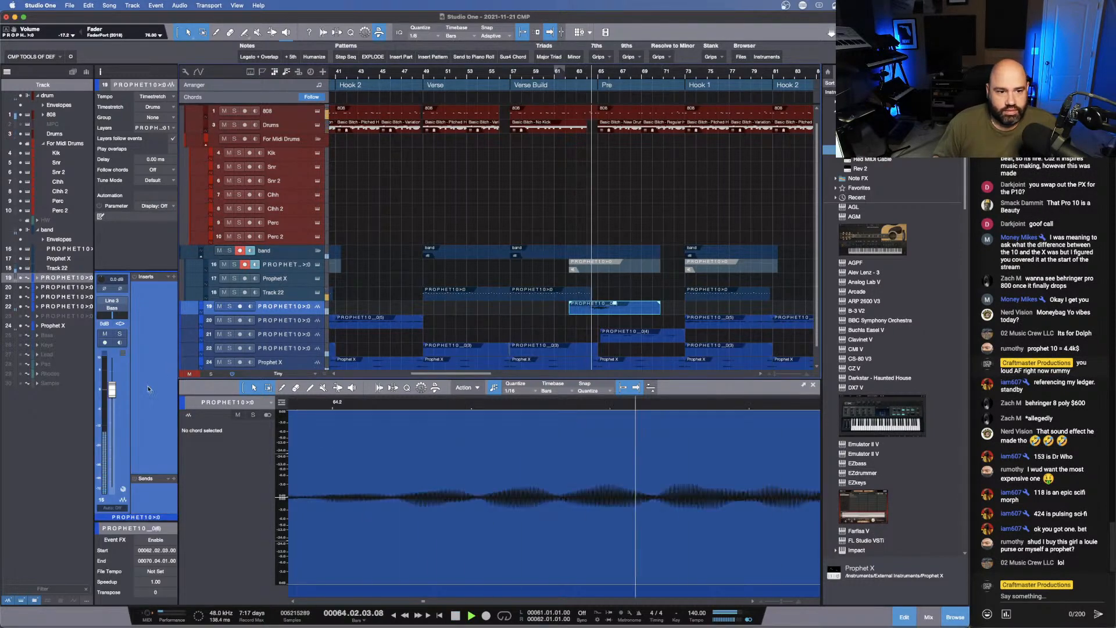
pyautogui.moveTo(112, 397); pyautogui.dragTo(112, 429)
pyautogui.press('space')
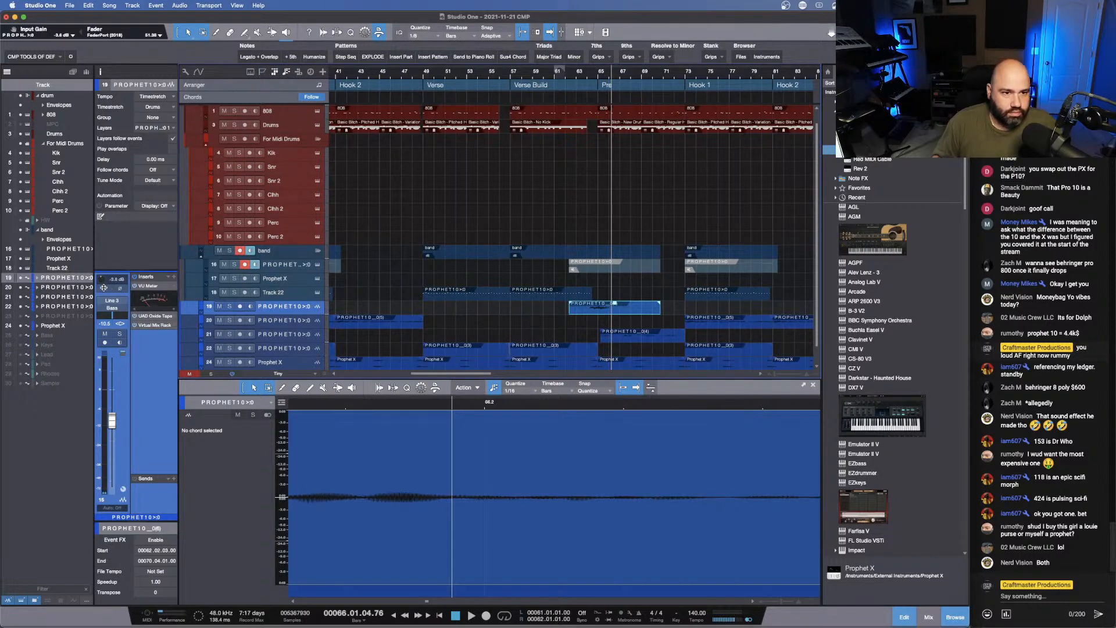
# - Add a Plate send to the bounced track and reduce its volume to about -22 dB while playing into the Pre
pyautogui.click(577, 76)
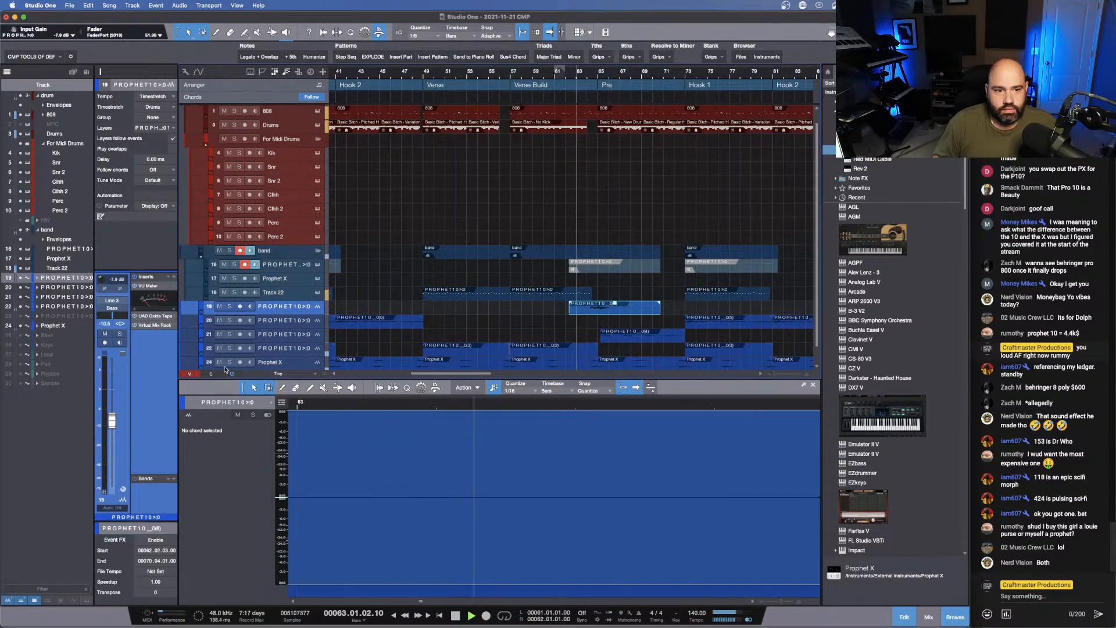
pyautogui.click(174, 479)
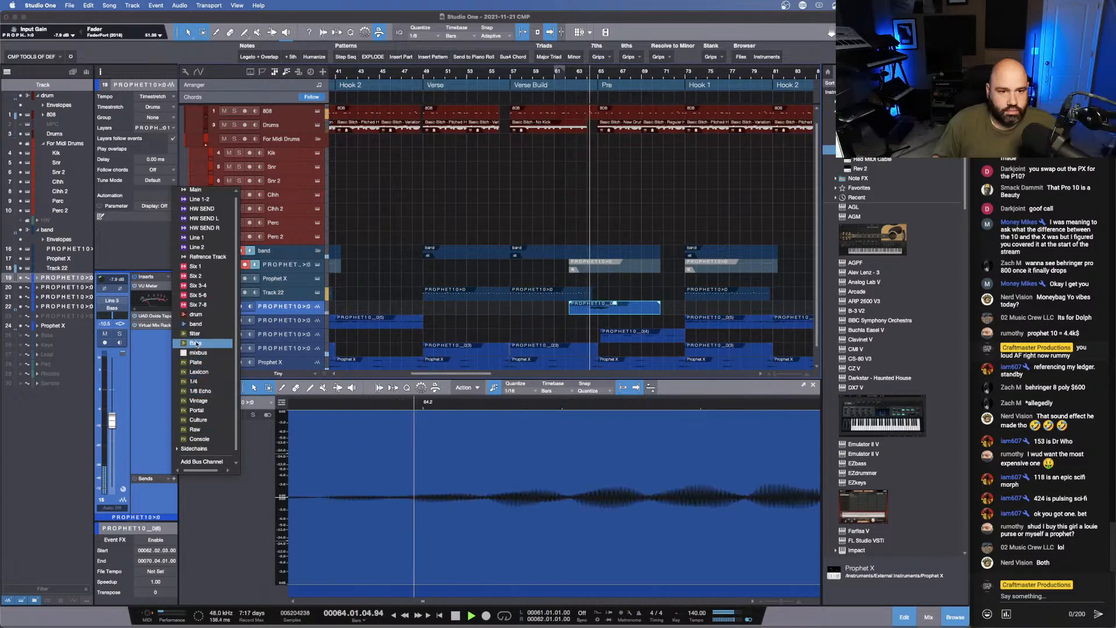
pyautogui.click(196, 362)
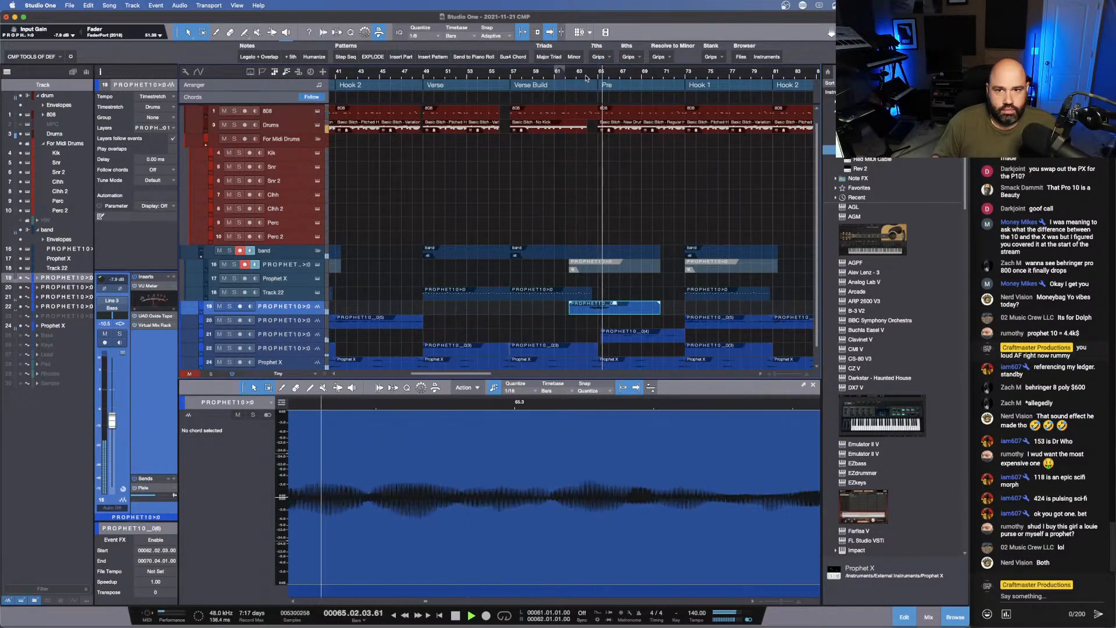
pyautogui.click(586, 78)
pyautogui.moveTo(157, 496); pyautogui.dragTo(153, 498)
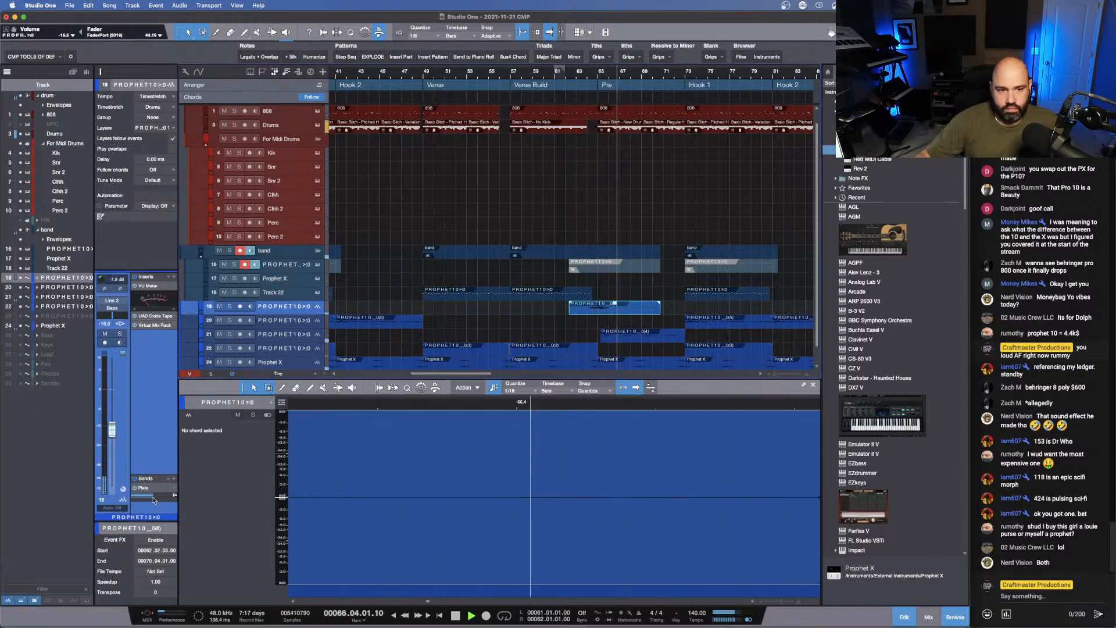
pyautogui.press('KP_Subtract')
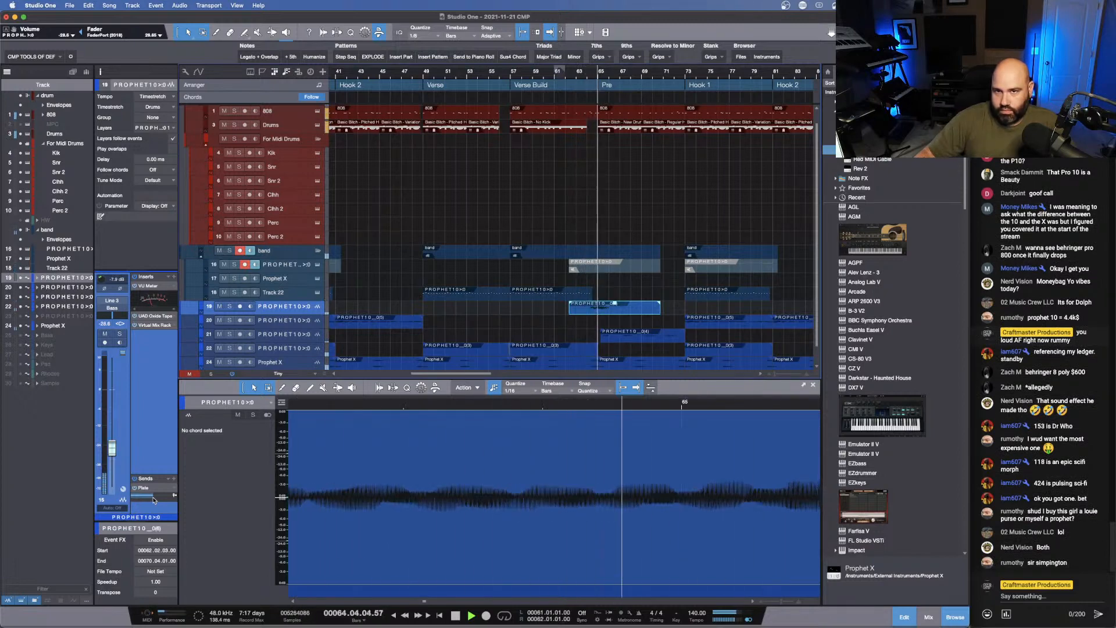
pyautogui.press('KP_Subtract')
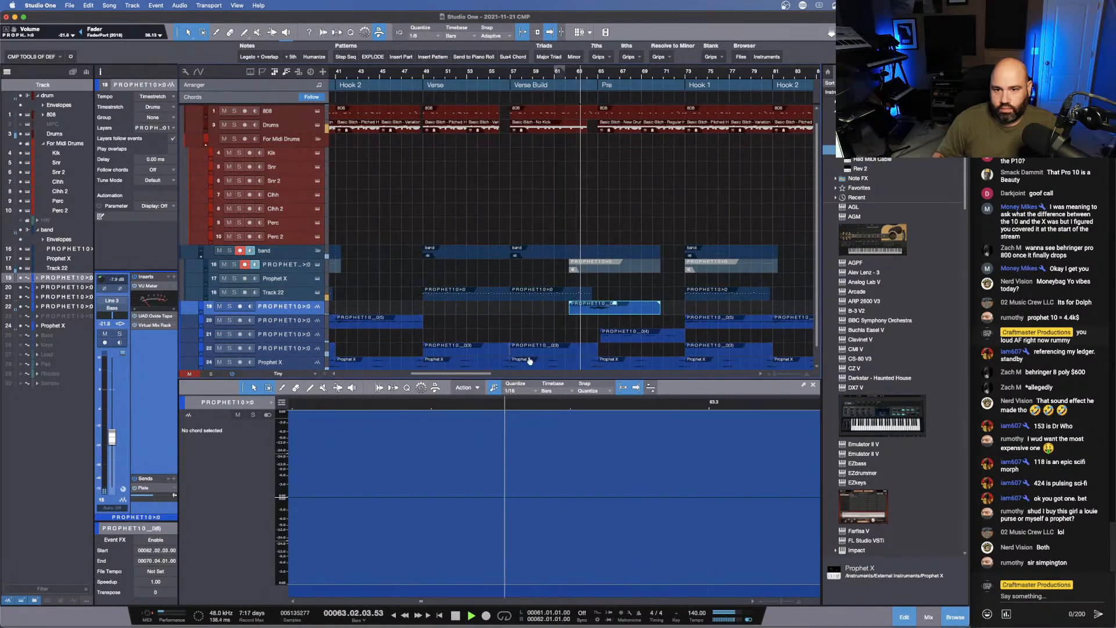
# - Trim the bounced audio's start to bar 63.2 and copy it to the first Pre, starting at bar 23, then audition the transition
pyautogui.moveTo(564, 310); pyautogui.dragTo(579, 310)
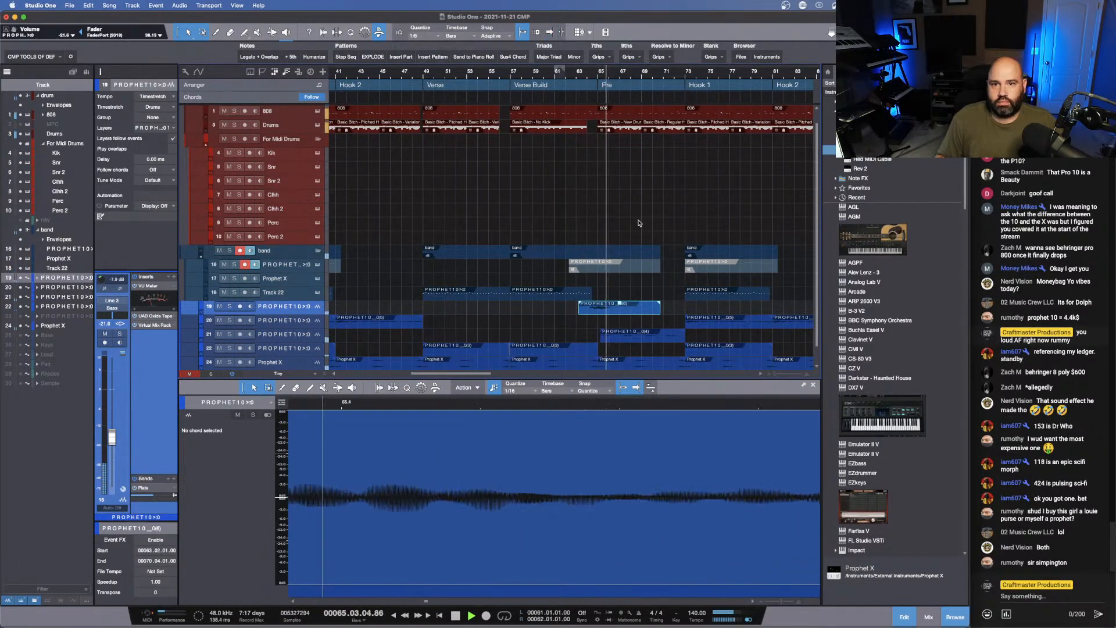
pyautogui.moveTo(675, 72); pyautogui.dragTo(637, 66)
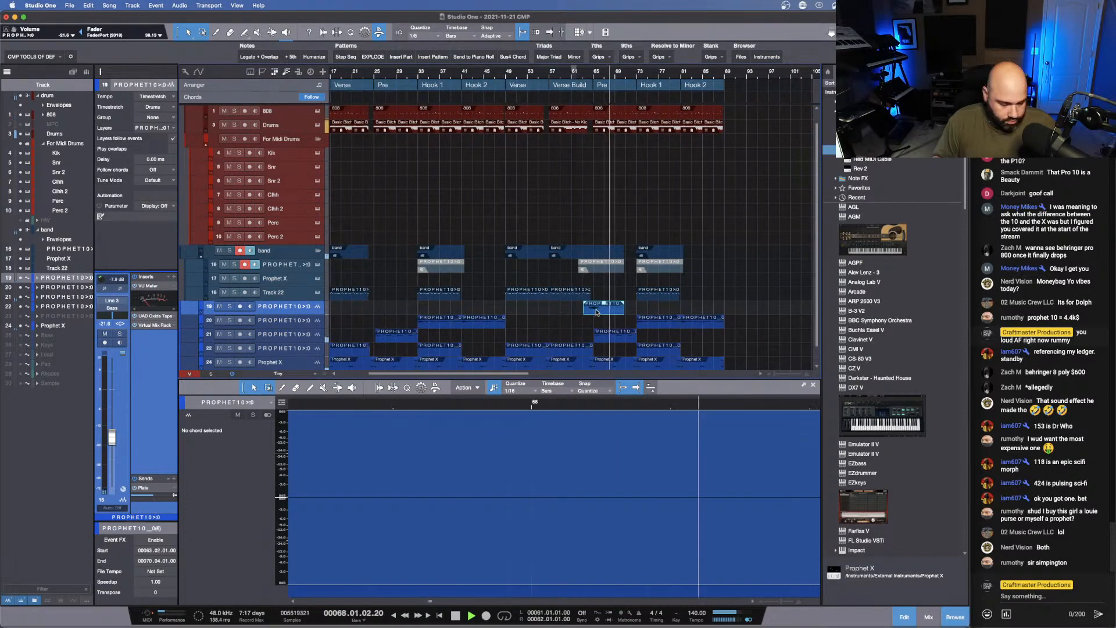
pyautogui.moveTo(597, 307); pyautogui.dragTo(383, 305)
pyautogui.press('z')
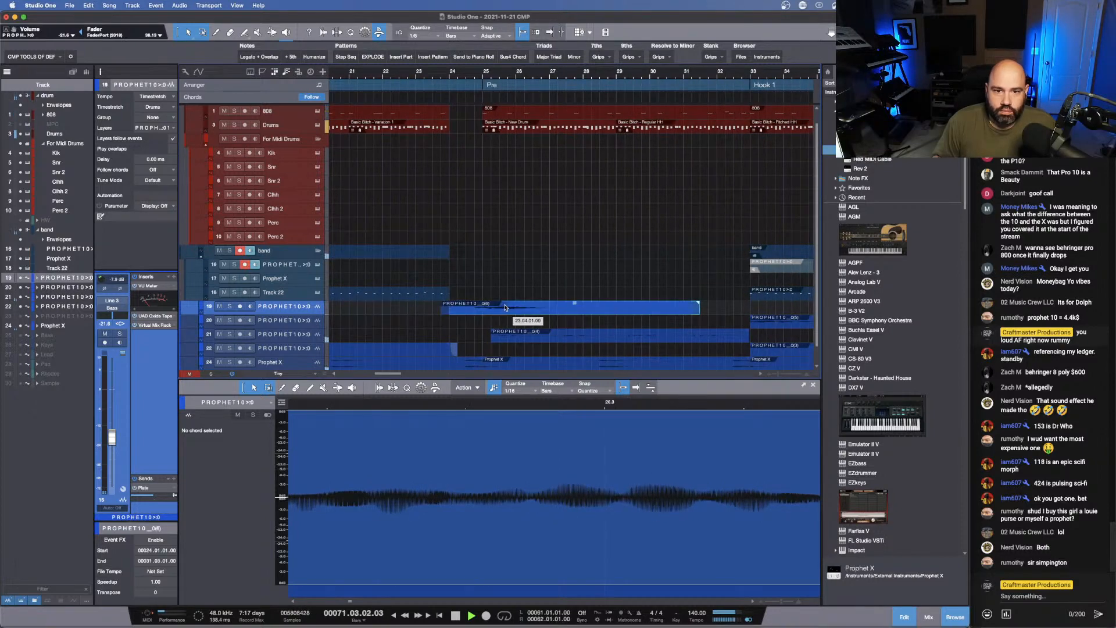
pyautogui.moveTo(485, 306); pyautogui.dragTo(485, 306)
pyautogui.click(413, 78)
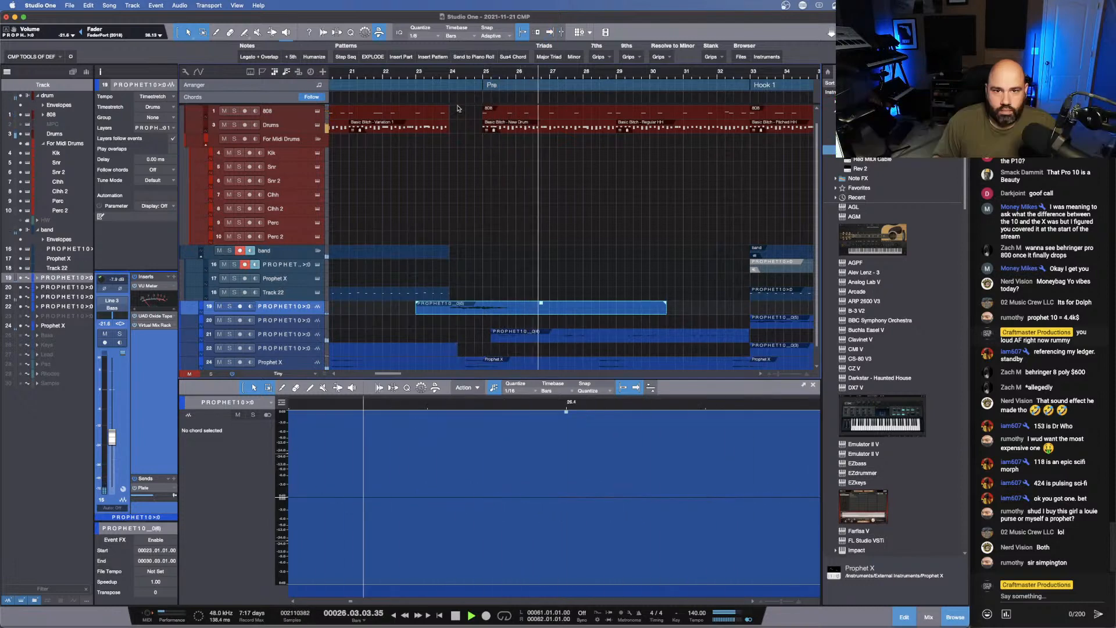
pyautogui.click(408, 74)
# - Adjust the end of the first Verse's PROPHET10 audio to bar 24.3, playing the transition into the Pre to check it
pyautogui.moveTo(457, 74); pyautogui.dragTo(434, 56)
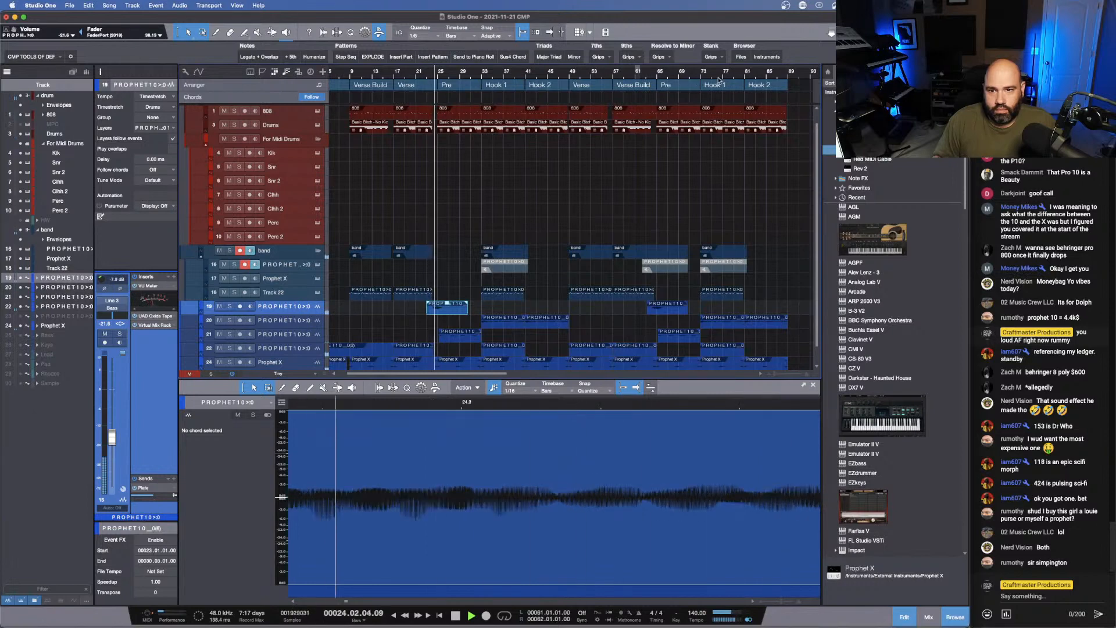
pyautogui.moveTo(657, 81); pyautogui.dragTo(530, 84)
pyautogui.moveTo(459, 74); pyautogui.dragTo(474, 131)
pyautogui.click(491, 349)
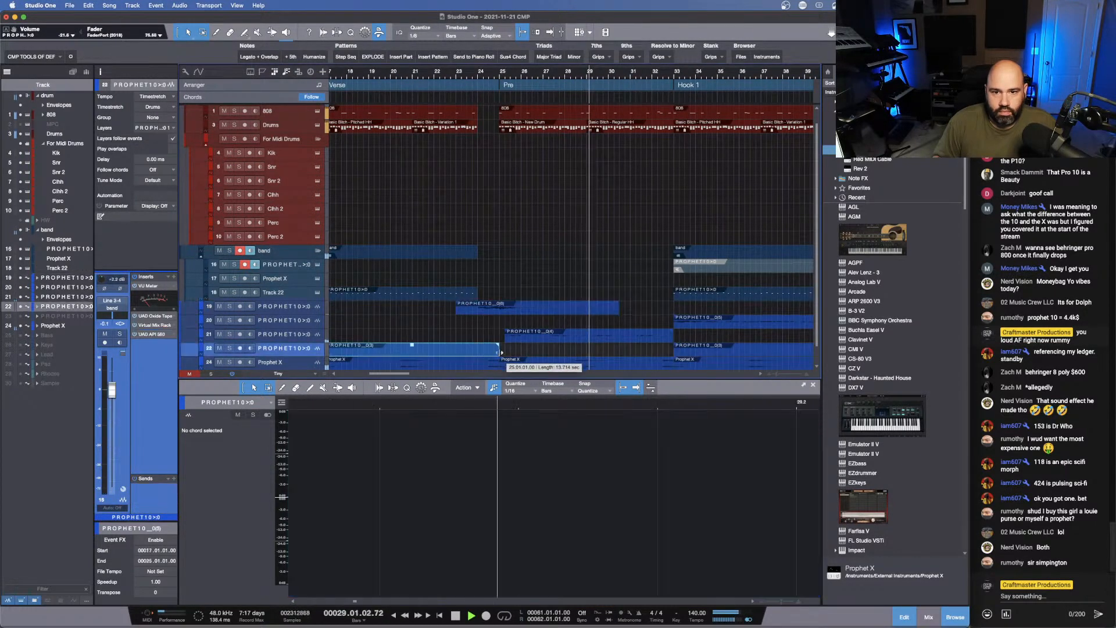
pyautogui.click(451, 72)
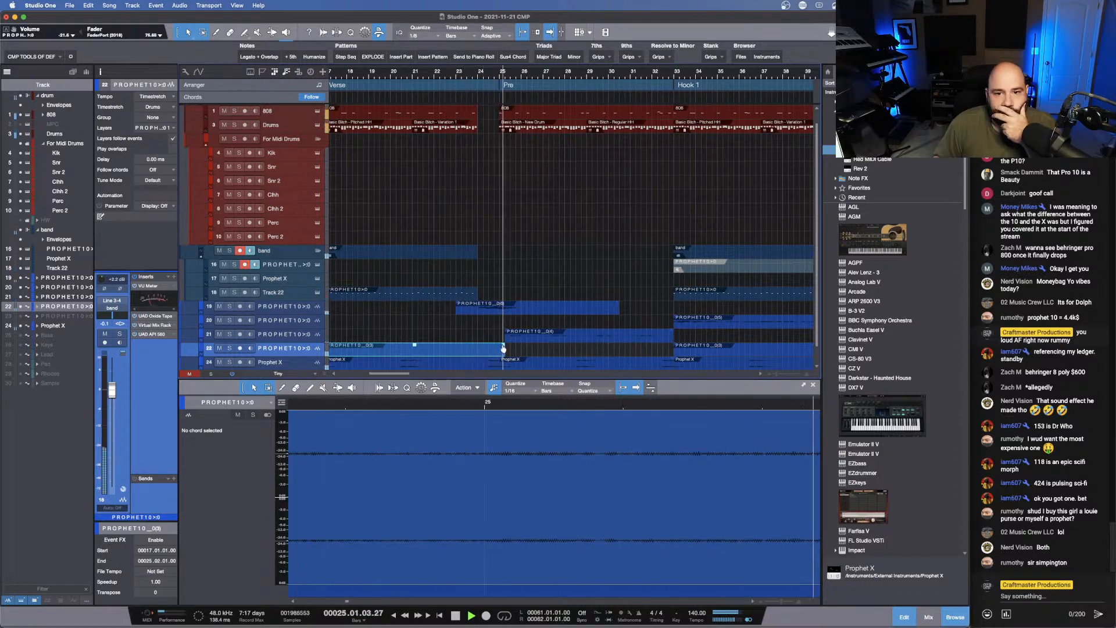
pyautogui.moveTo(503, 348); pyautogui.dragTo(477, 352)
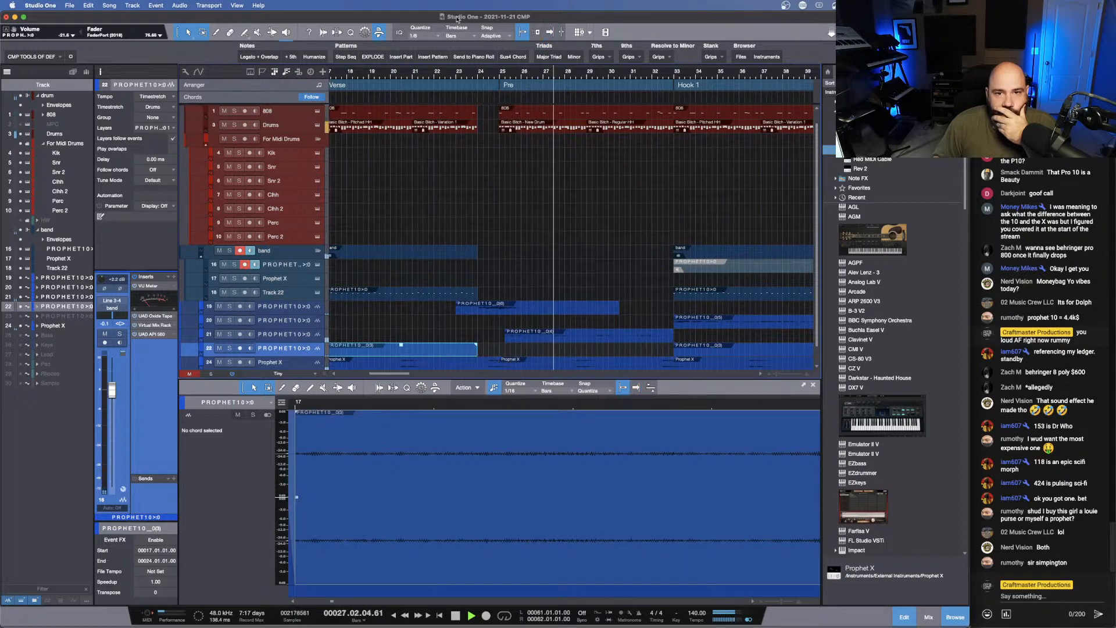
pyautogui.click(447, 77)
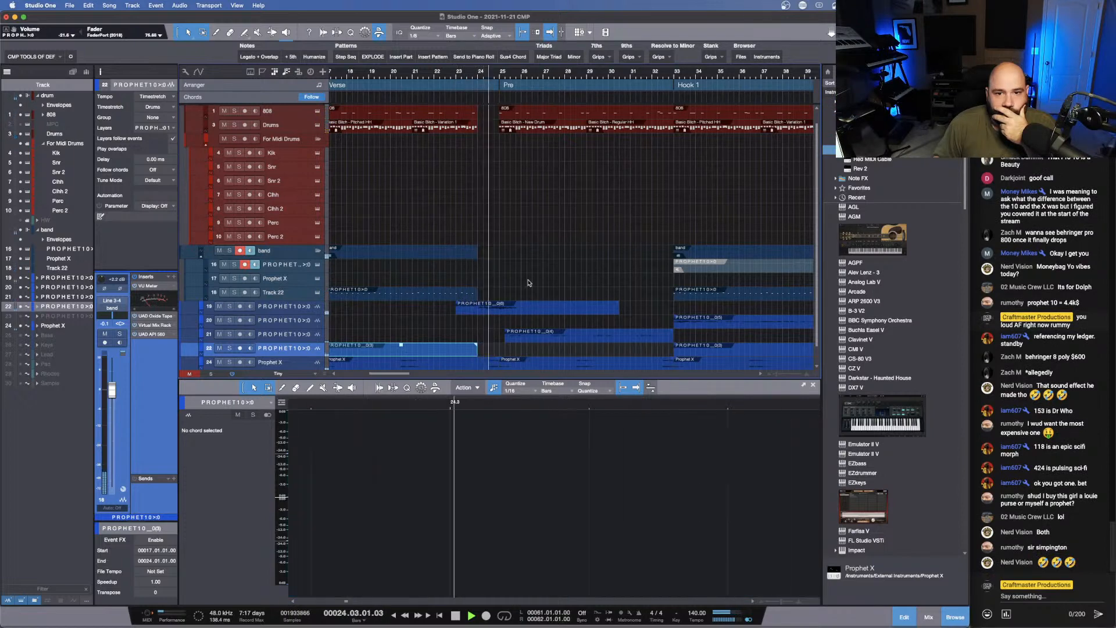
pyautogui.moveTo(477, 349); pyautogui.dragTo(487, 348)
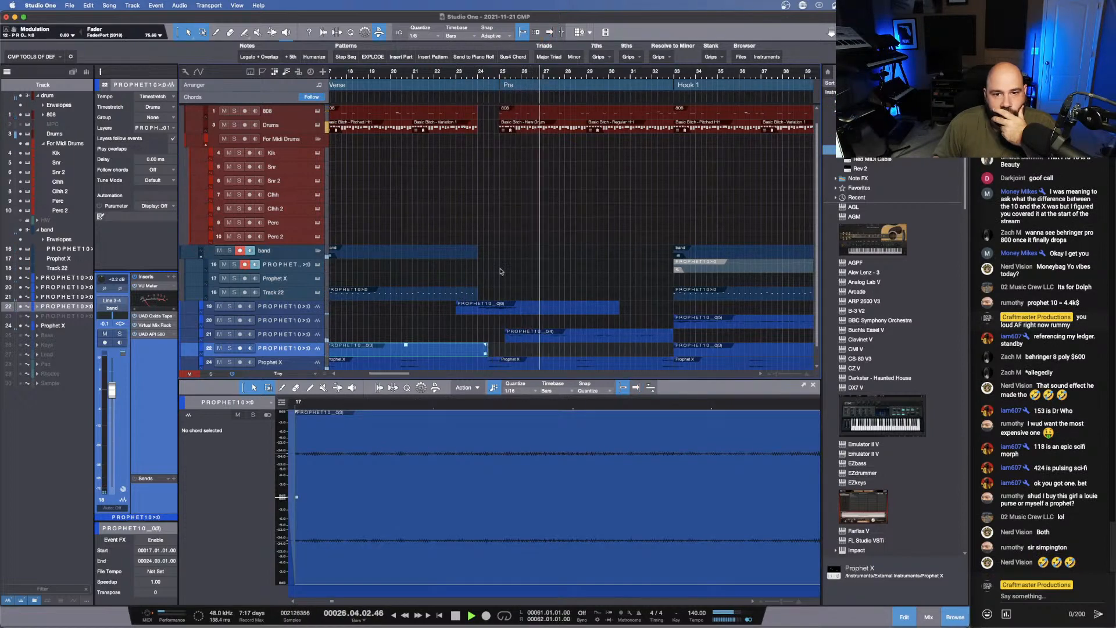
pyautogui.click(450, 77)
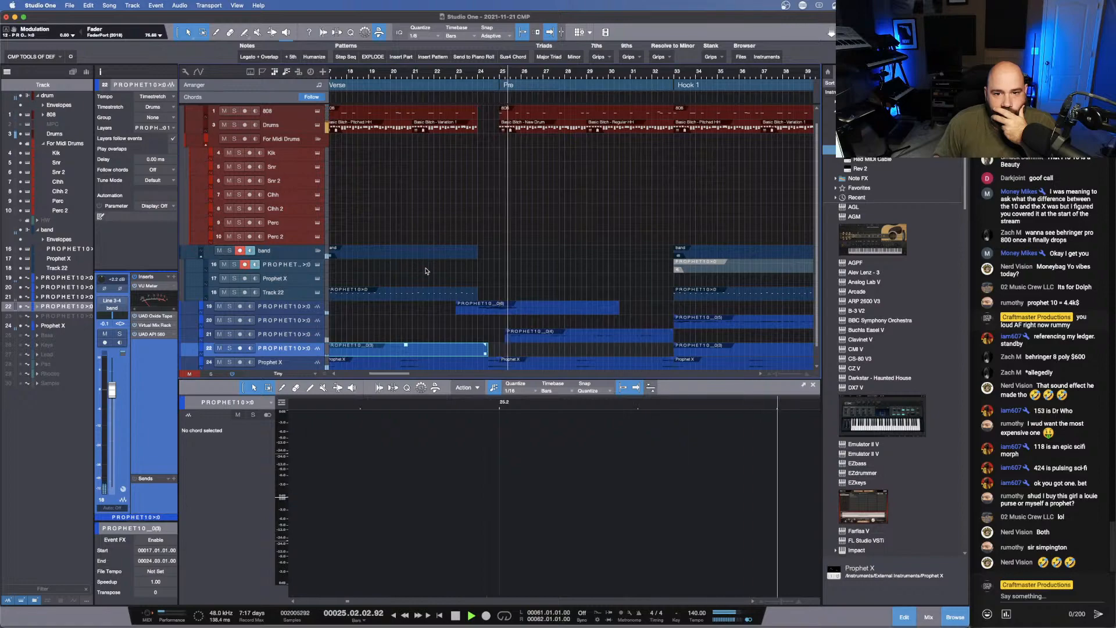
# - Open the Drums track's Impact XT instrument and set the D#1 hi-hat pad's gain to about -5.9 dB
pyautogui.hscroll(10, 788, 348)
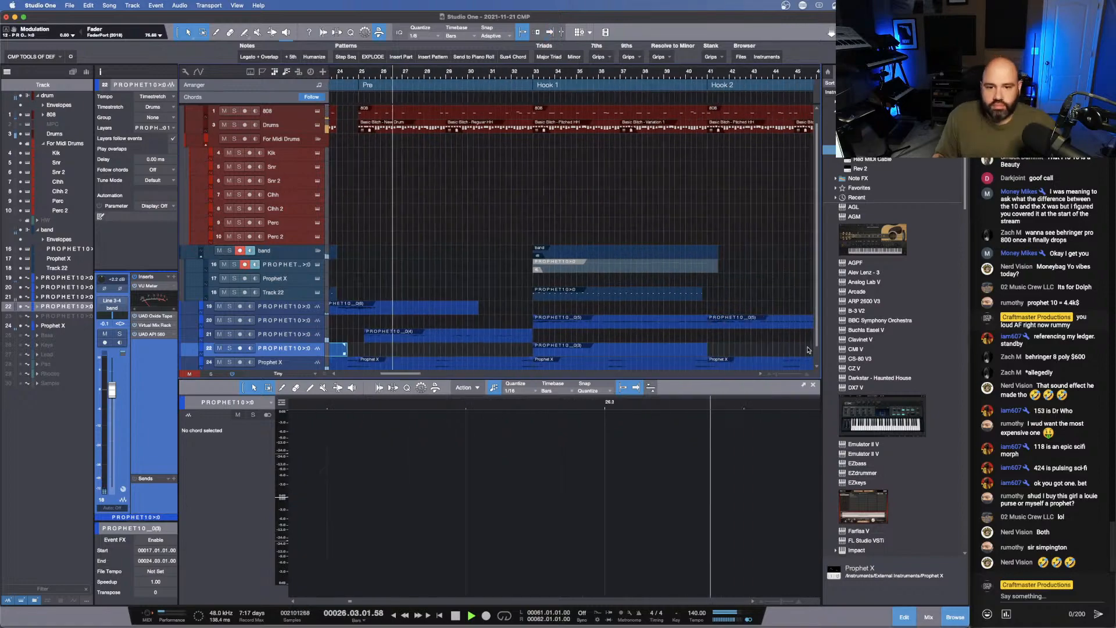
pyautogui.hscroll(20, 788, 348)
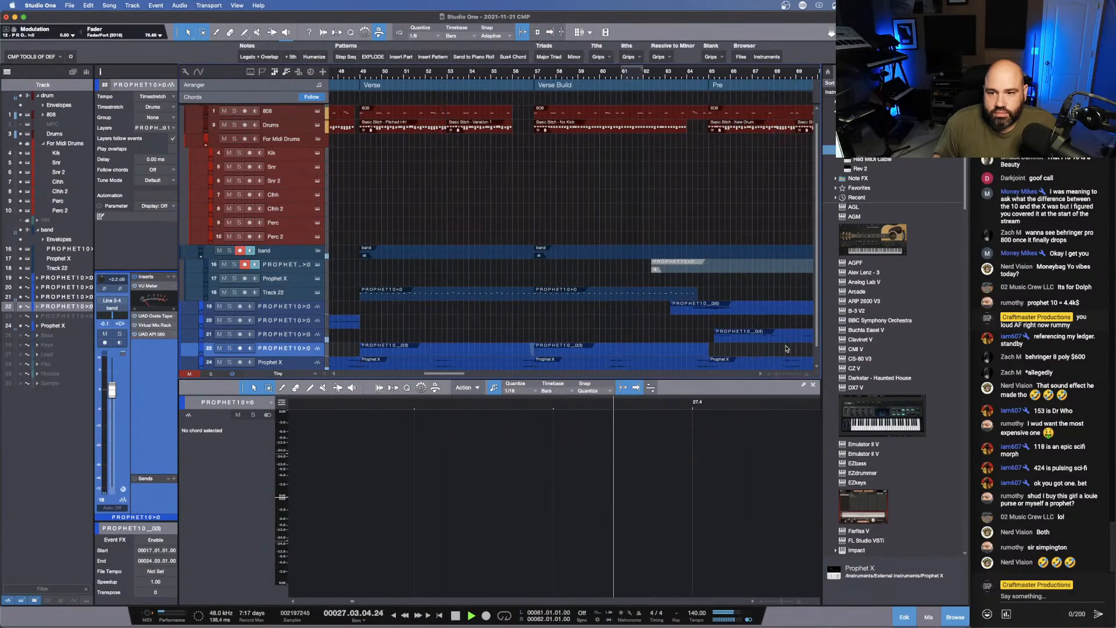
pyautogui.hscroll(2, 787, 348)
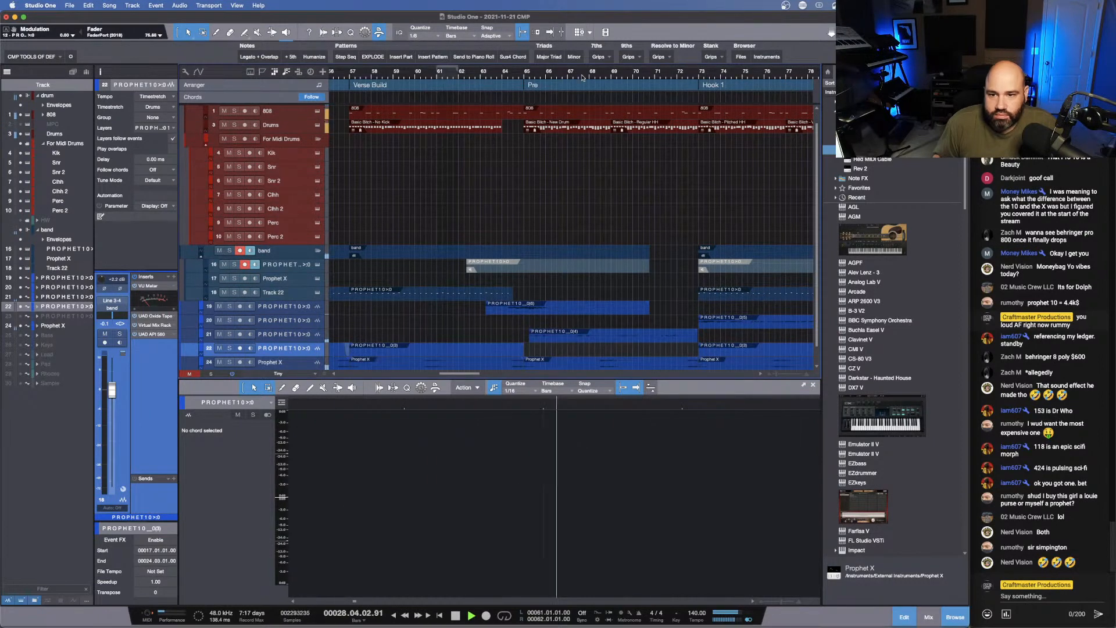
pyautogui.moveTo(583, 78); pyautogui.dragTo(596, 52)
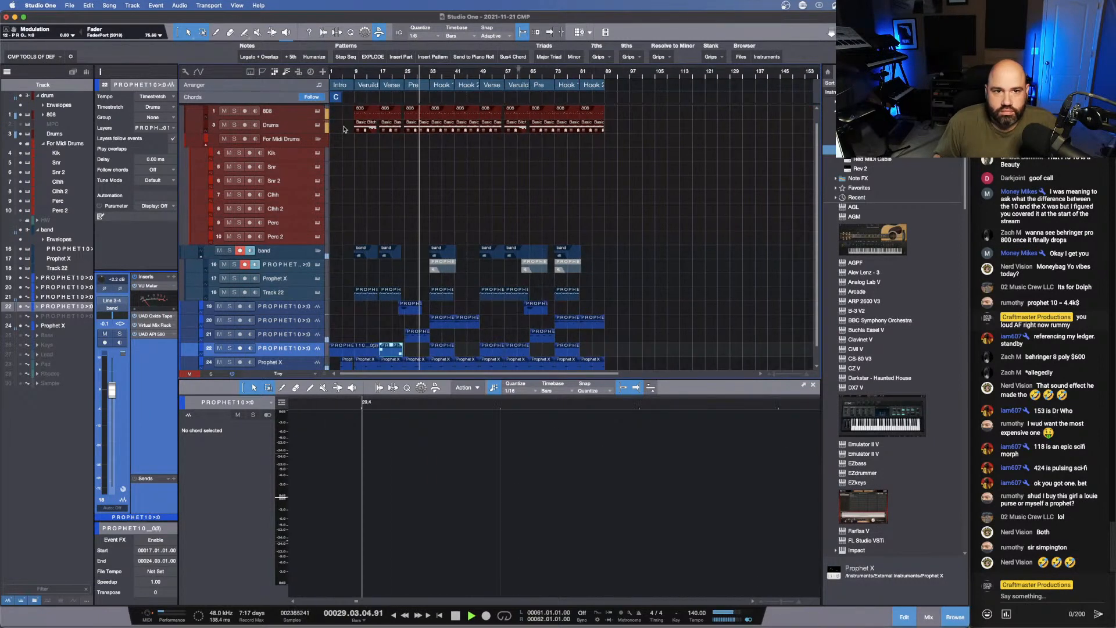
pyautogui.click(309, 129)
pyautogui.click(317, 126)
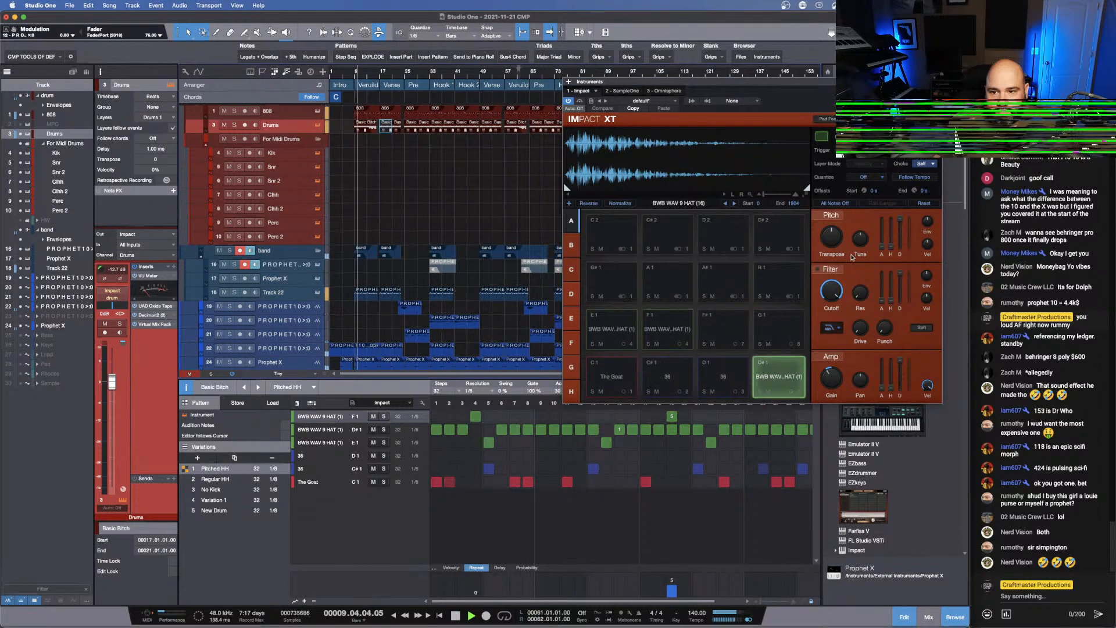
pyautogui.moveTo(832, 373); pyautogui.dragTo(831, 375)
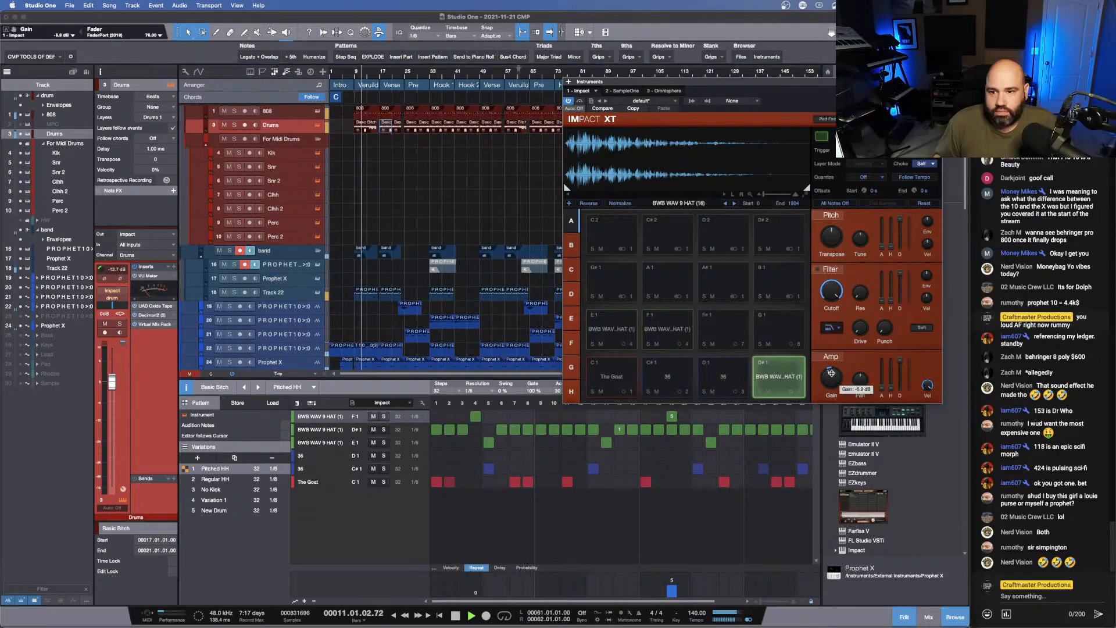
# - Cycle the D#1 hi-hat pad through its sample folder to BWB WAV 9 HAT (25) during playback, then stop
pyautogui.click(736, 204)
pyautogui.click(735, 204)
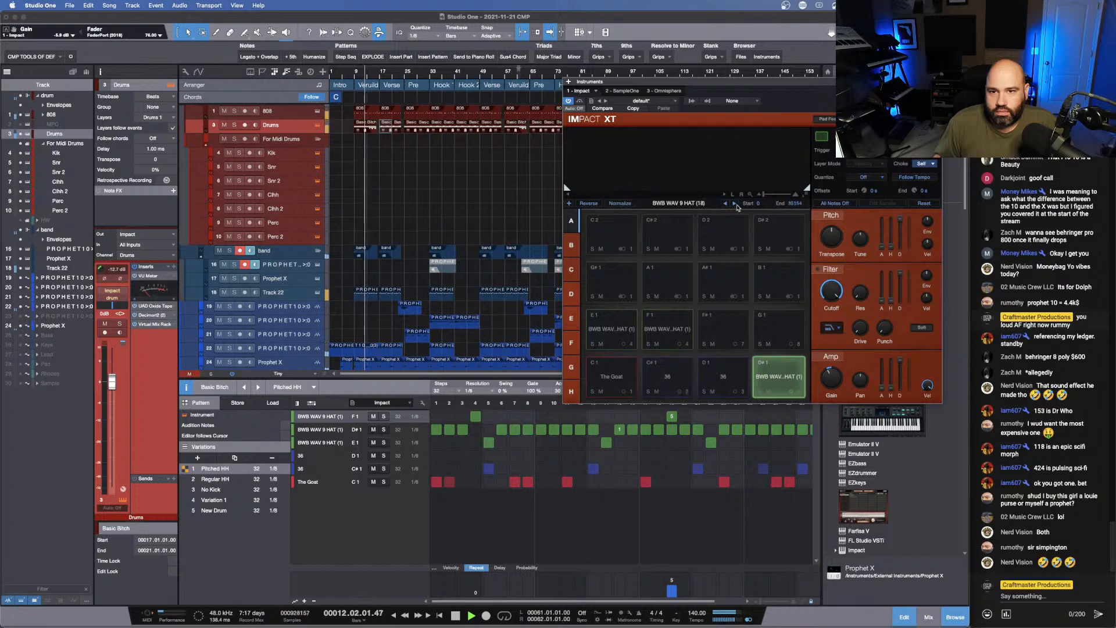
pyautogui.click(735, 204)
pyautogui.click(736, 204)
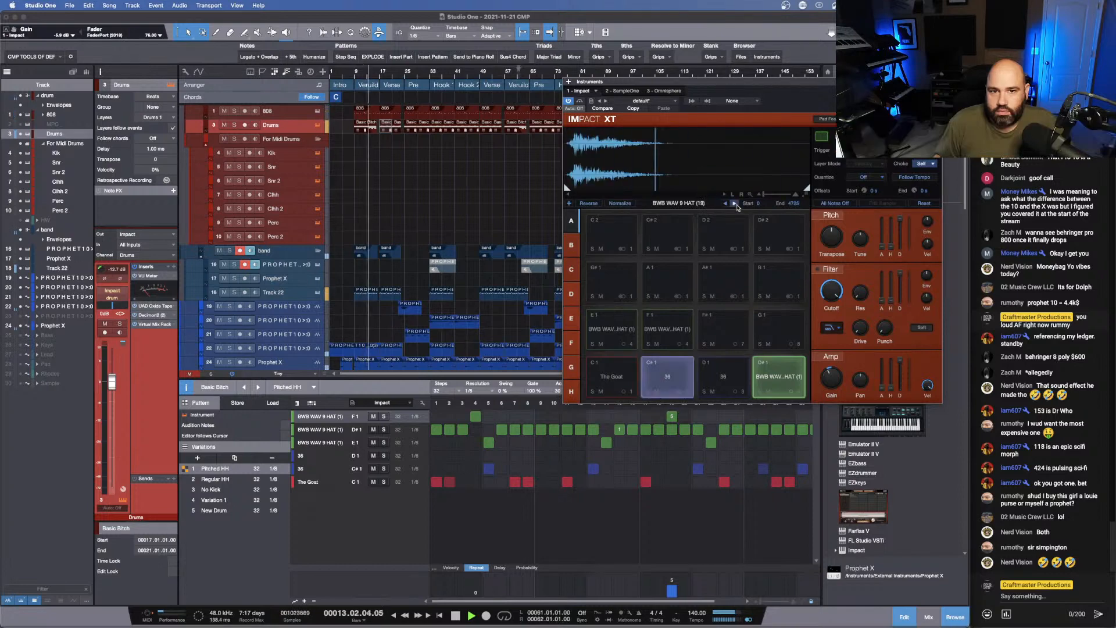
pyautogui.click(735, 204)
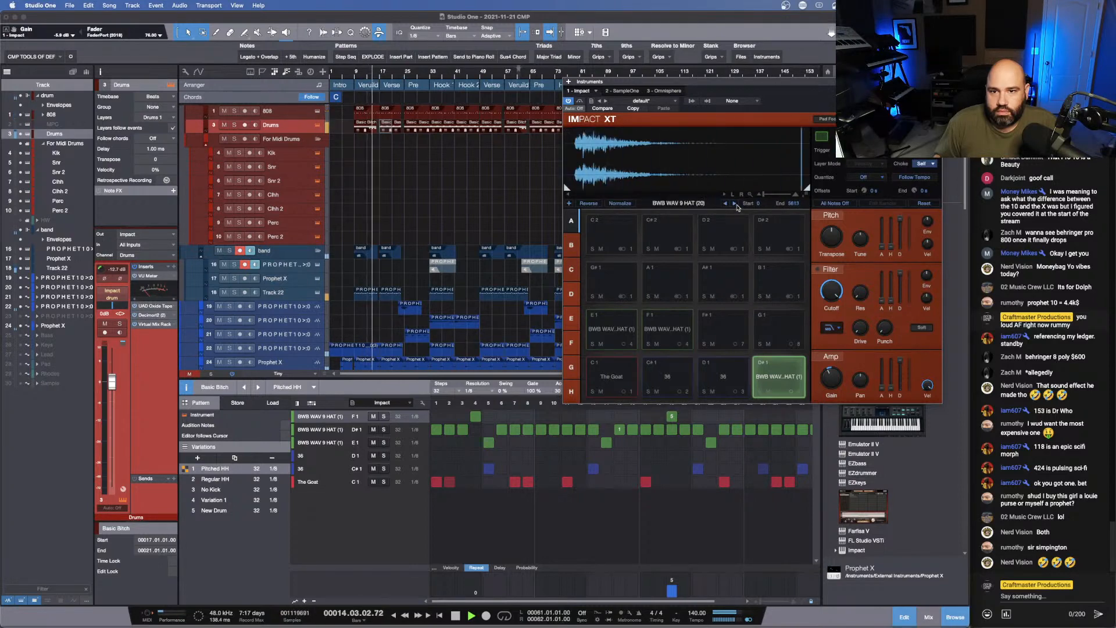
pyautogui.click(736, 204)
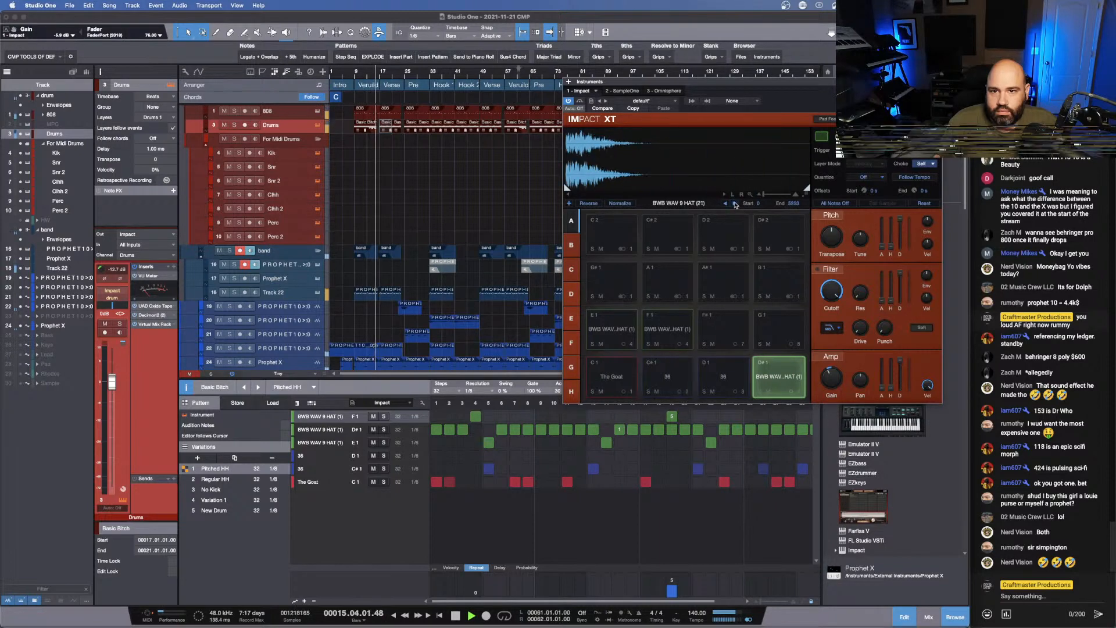
pyautogui.click(736, 204)
pyautogui.click(352, 77)
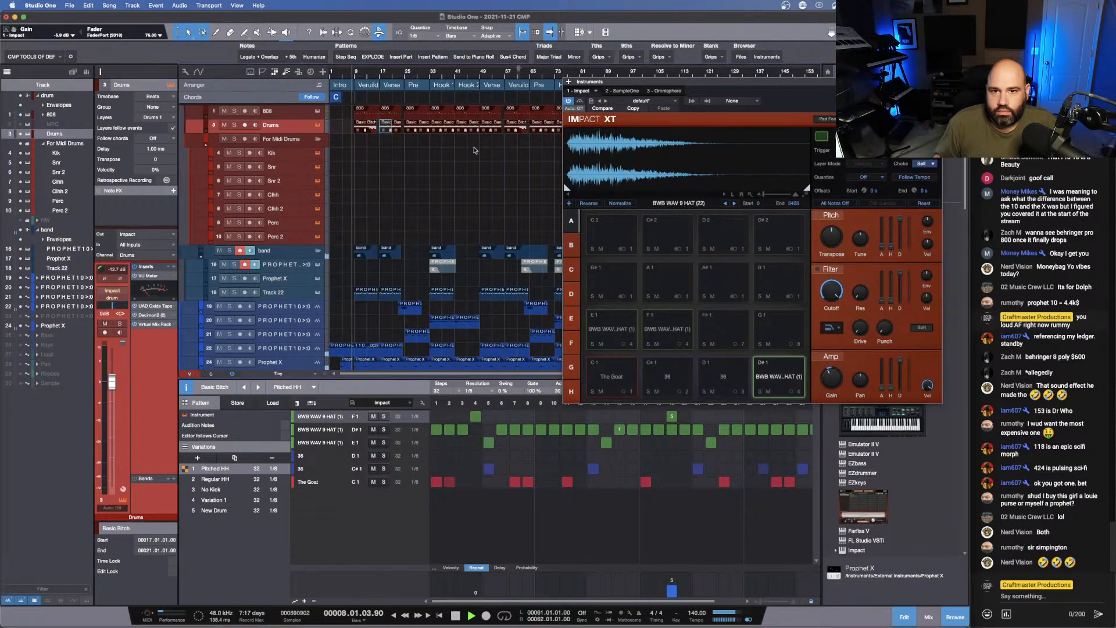
pyautogui.click(735, 204)
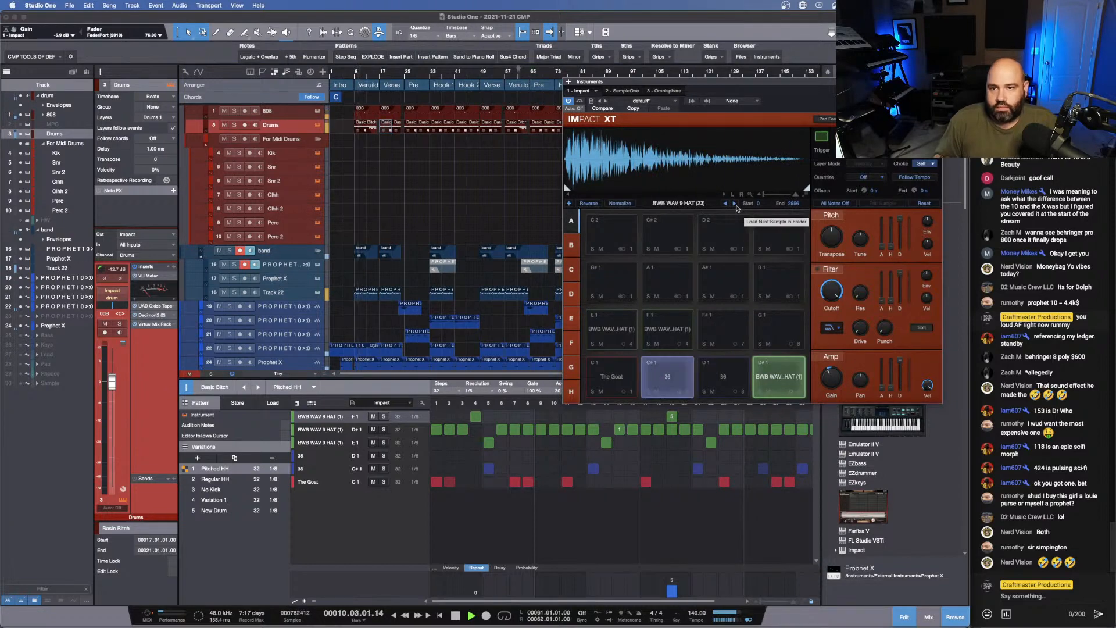
pyautogui.click(735, 205)
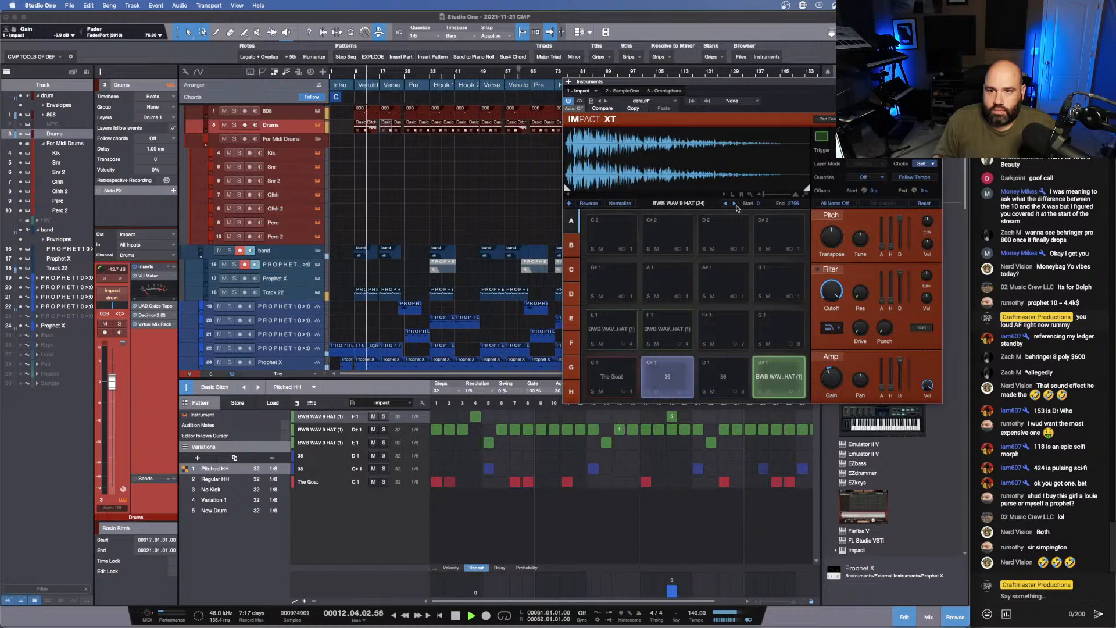
pyautogui.click(736, 204)
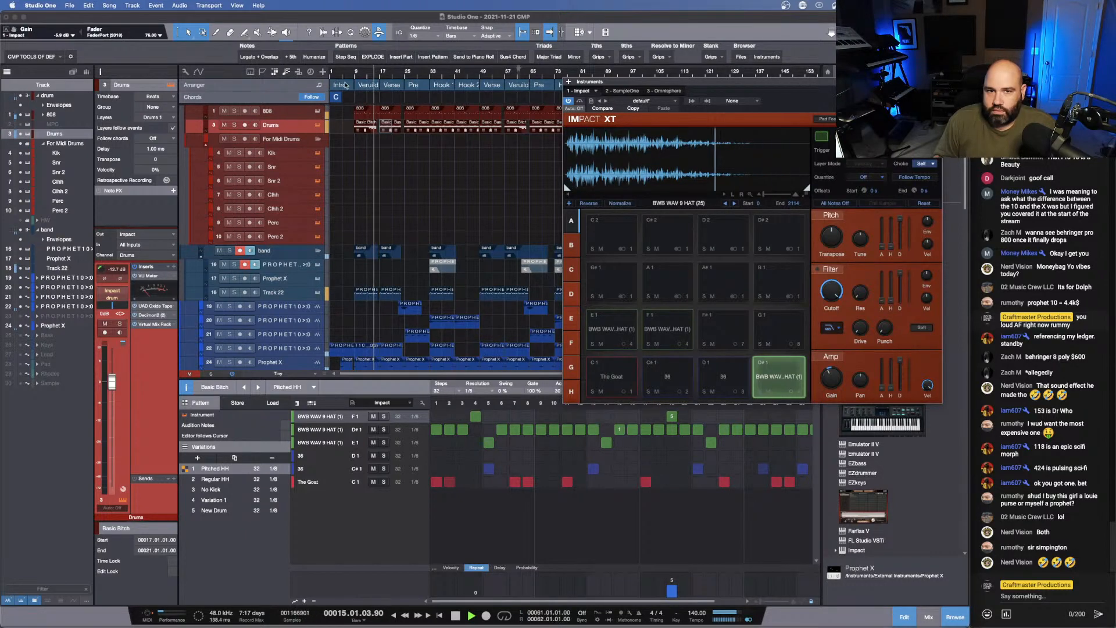
pyautogui.press('space')
# - Replace the E1 pad's sample with BWB WAV 9 HAT (25) from the same folder
pyautogui.click(635, 314)
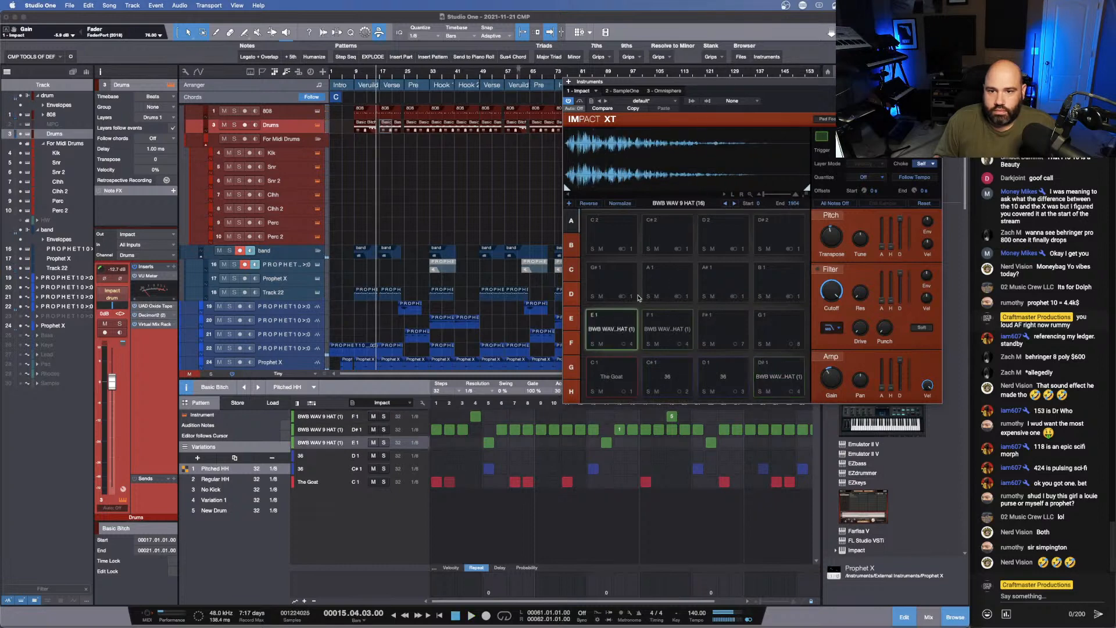
pyautogui.click(735, 204)
pyautogui.click(735, 204)
pyautogui.click(734, 204)
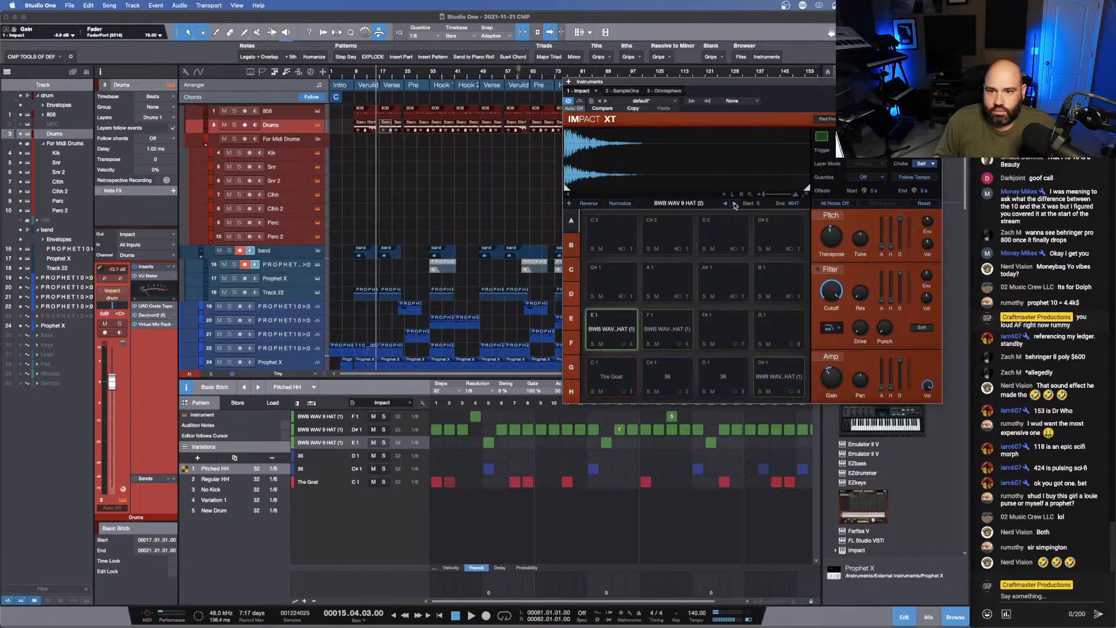
pyautogui.click(735, 204)
pyautogui.click(735, 204)
pyautogui.click(735, 204)
pyautogui.click(735, 204)
pyautogui.click(735, 204)
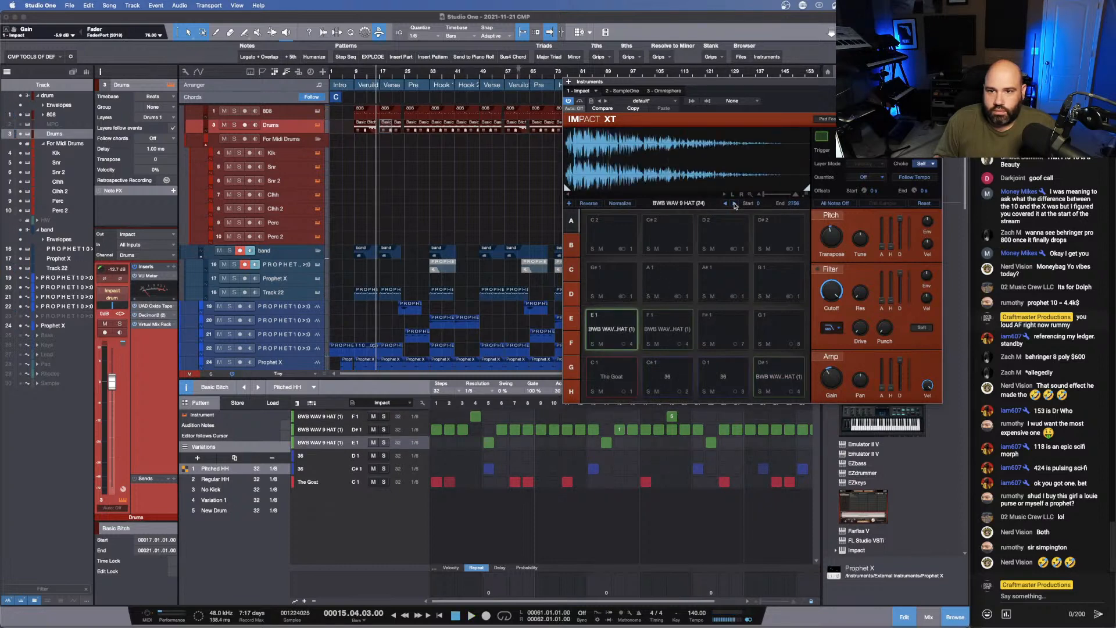
pyautogui.click(735, 204)
# - Load the matching BWB WAV 9 HAT (25) sample on the F1 pad
pyautogui.click(652, 314)
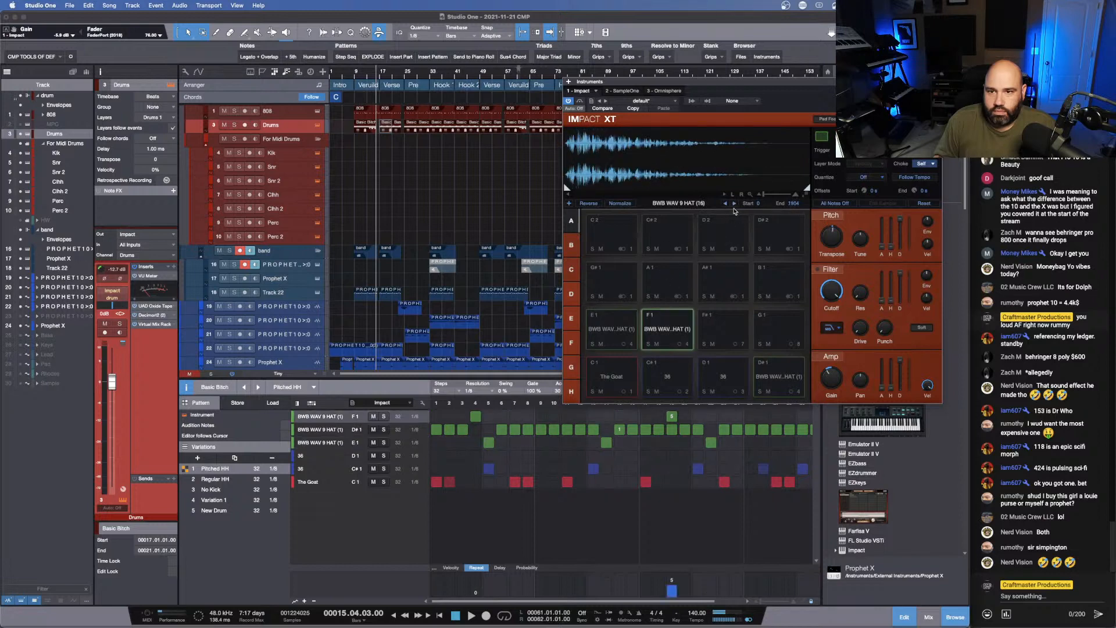
pyautogui.click(735, 204)
pyautogui.click(735, 204)
pyautogui.click(734, 204)
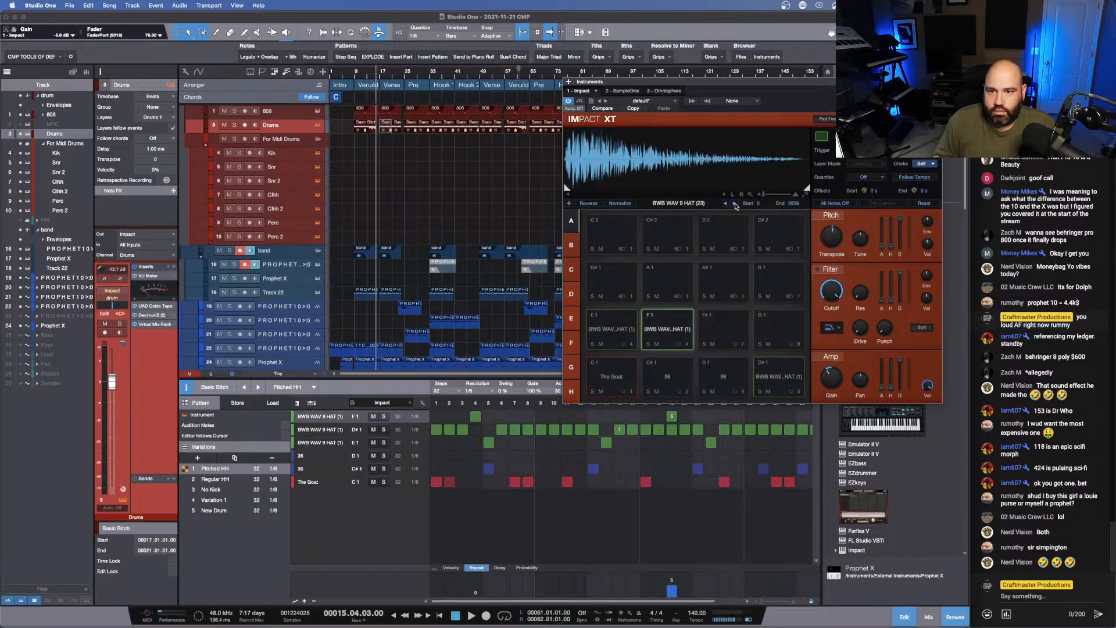
pyautogui.click(735, 204)
pyautogui.click(735, 204)
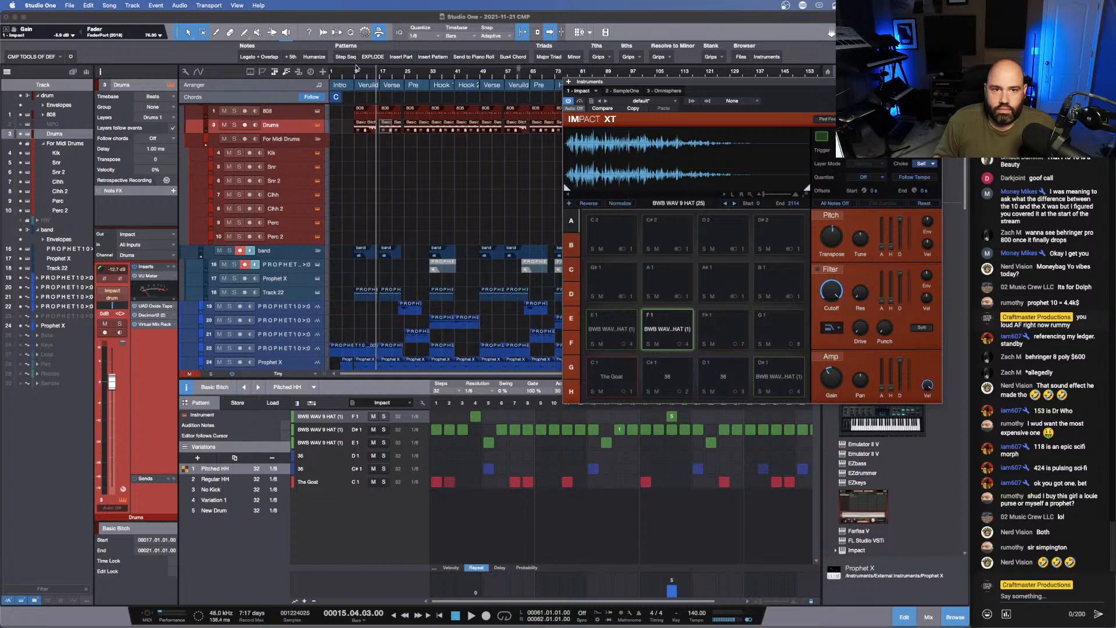
# - Play from the first Verse Build and shorten the amp decay of the D#1, F1 and E1 hi-hat pads, with E1 at 557 ms
pyautogui.click(357, 69)
pyautogui.press('space')
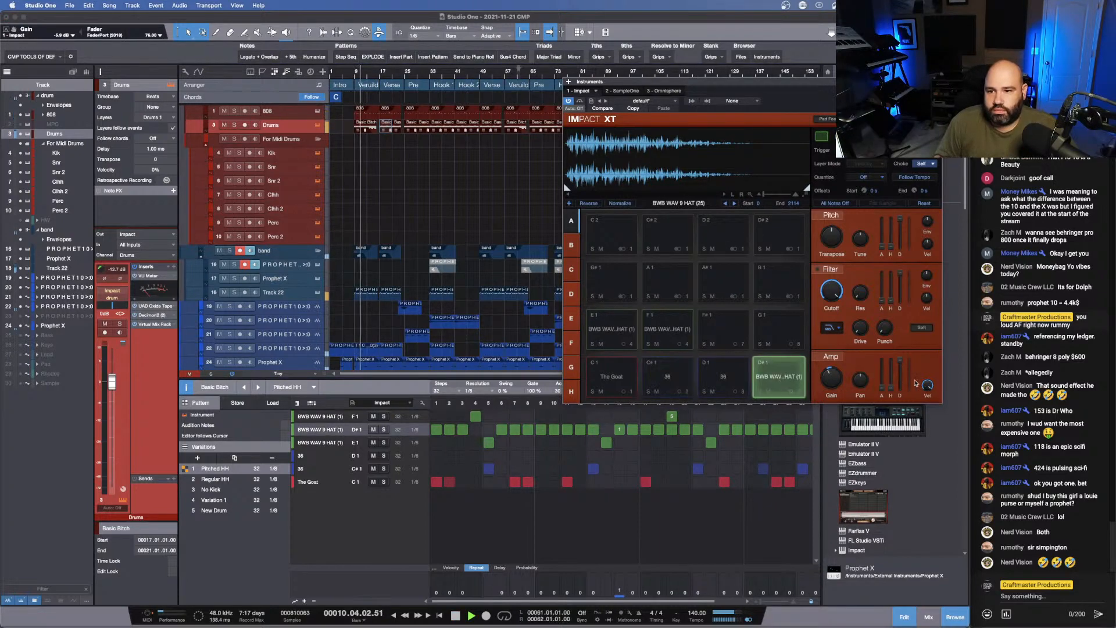
pyautogui.moveTo(900, 361); pyautogui.dragTo(905, 411)
pyautogui.moveTo(905, 408); pyautogui.dragTo(907, 402)
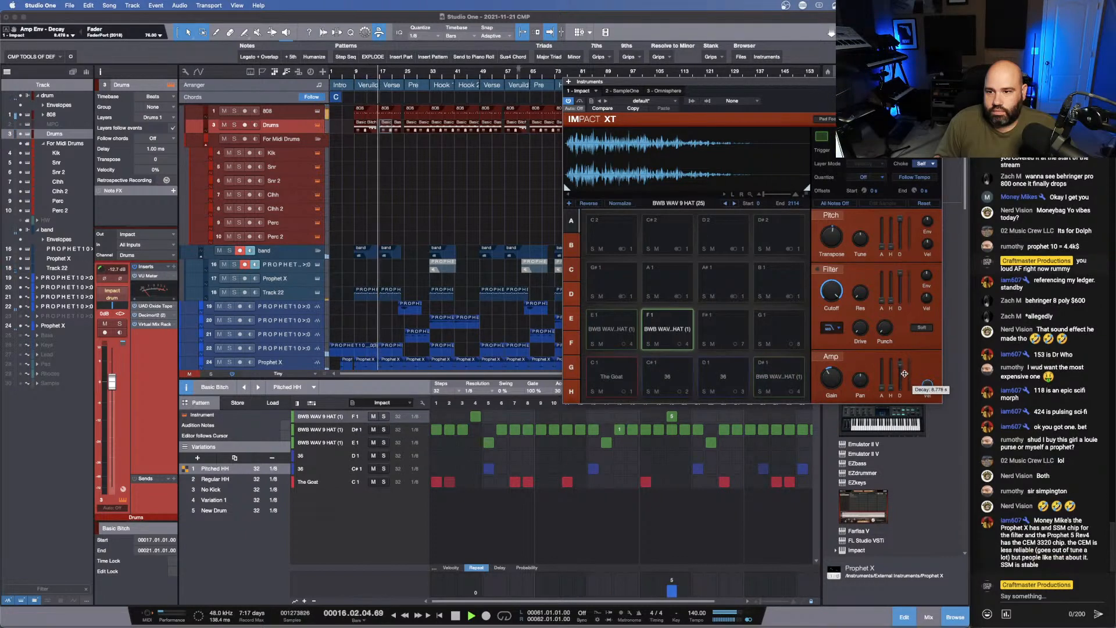
pyautogui.moveTo(900, 380); pyautogui.dragTo(903, 406)
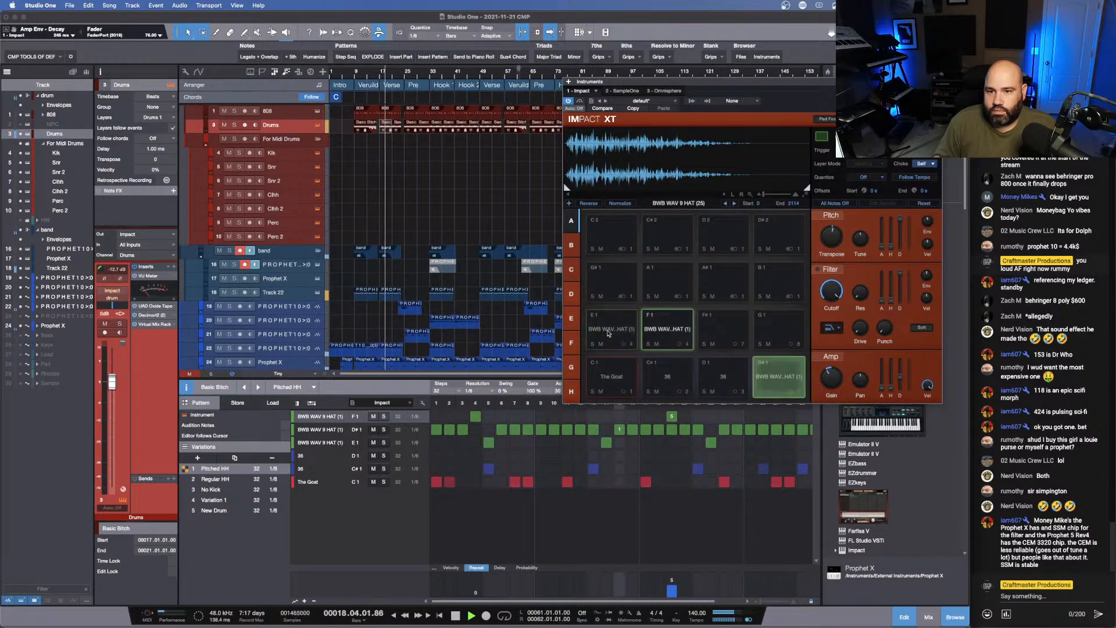
pyautogui.moveTo(900, 363); pyautogui.dragTo(902, 393)
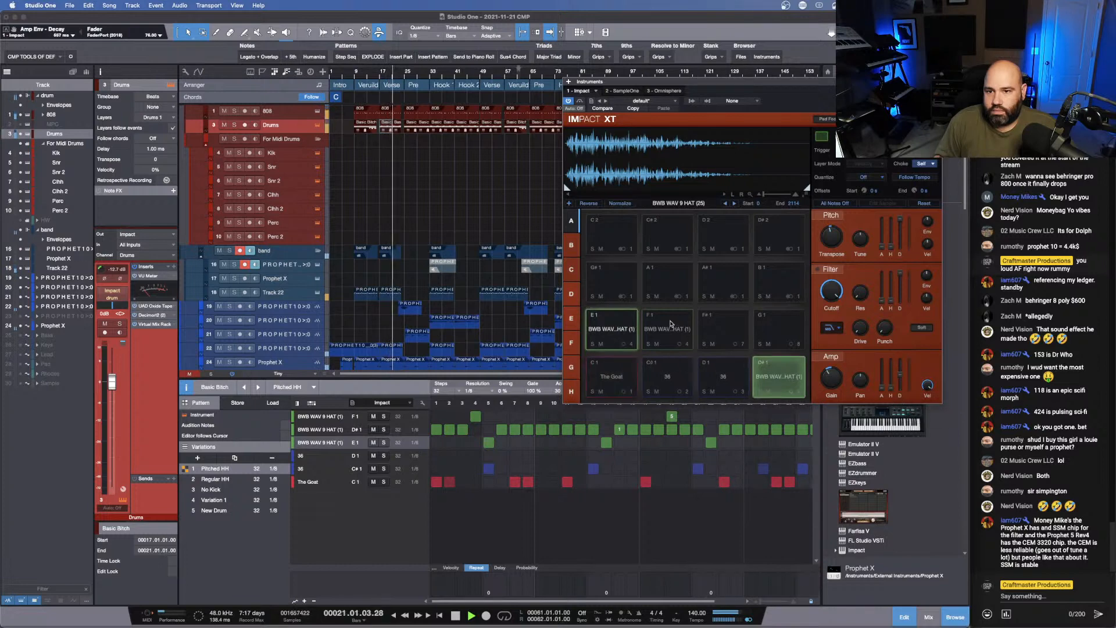
pyautogui.click(671, 326)
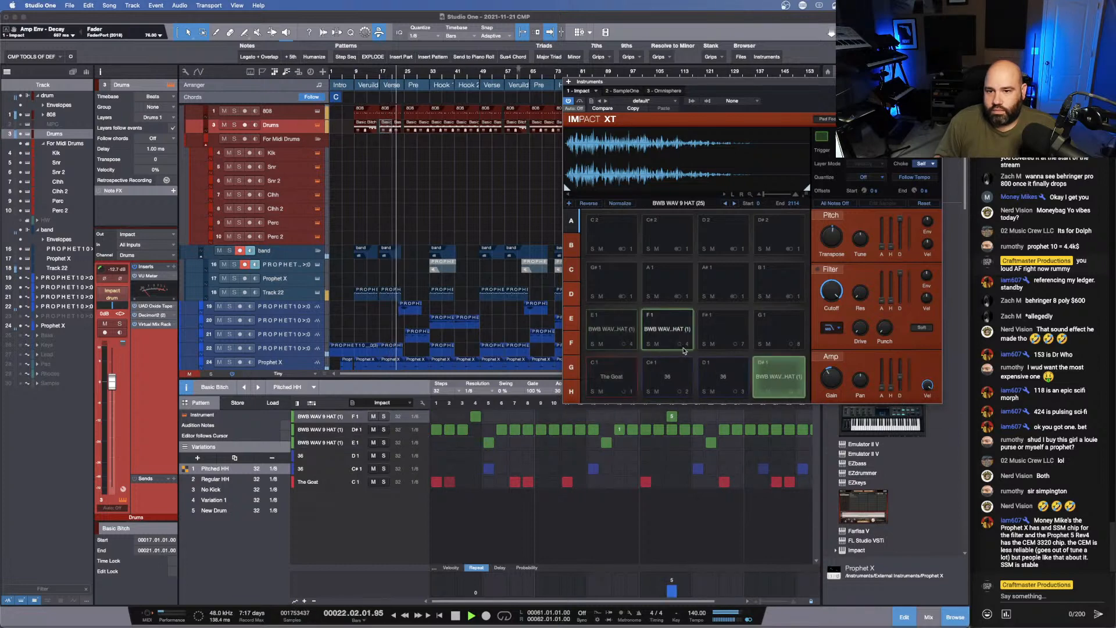
# - Adjust the pitch transposition of the C#1 snare pad in Impact XT while auditioning the drums from the first Verse Build
pyautogui.click(937, 81)
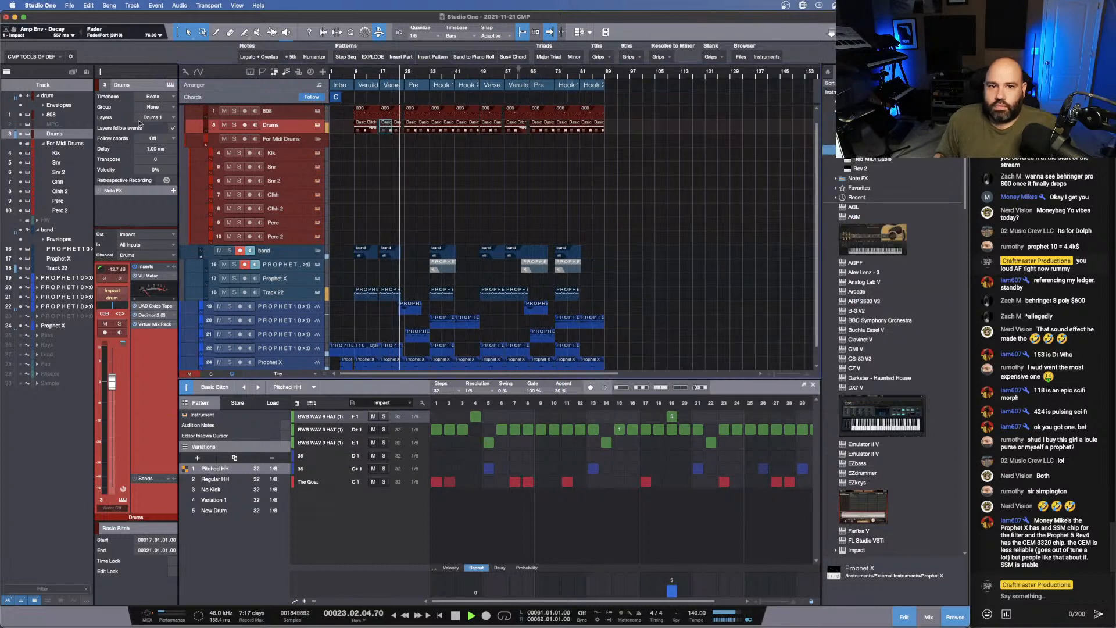
pyautogui.click(318, 125)
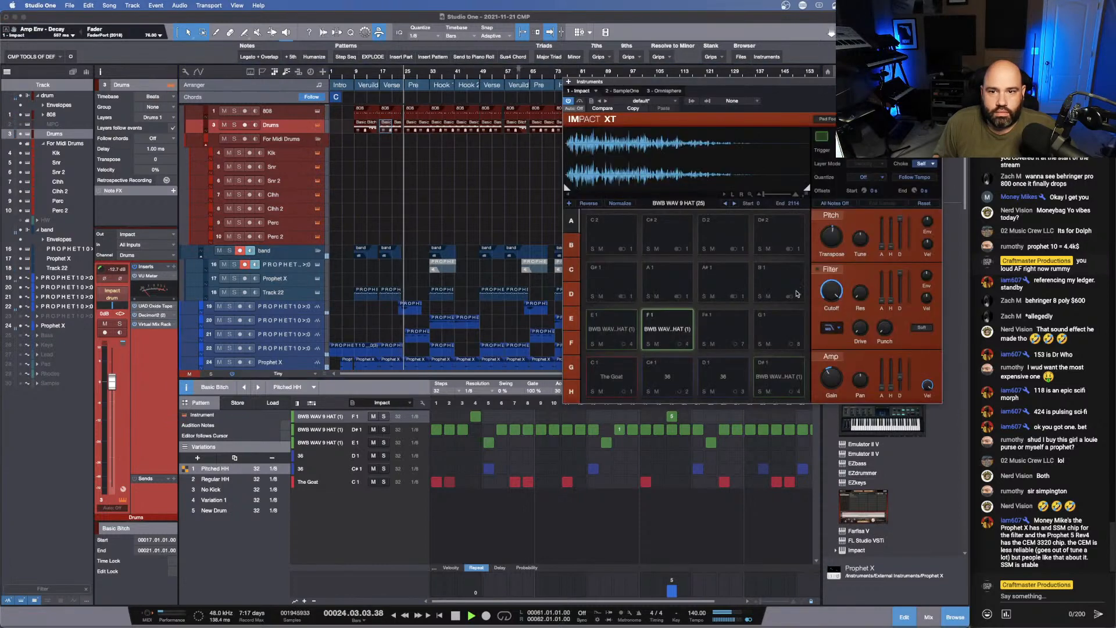
pyautogui.click(677, 371)
pyautogui.moveTo(837, 377); pyautogui.dragTo(837, 377)
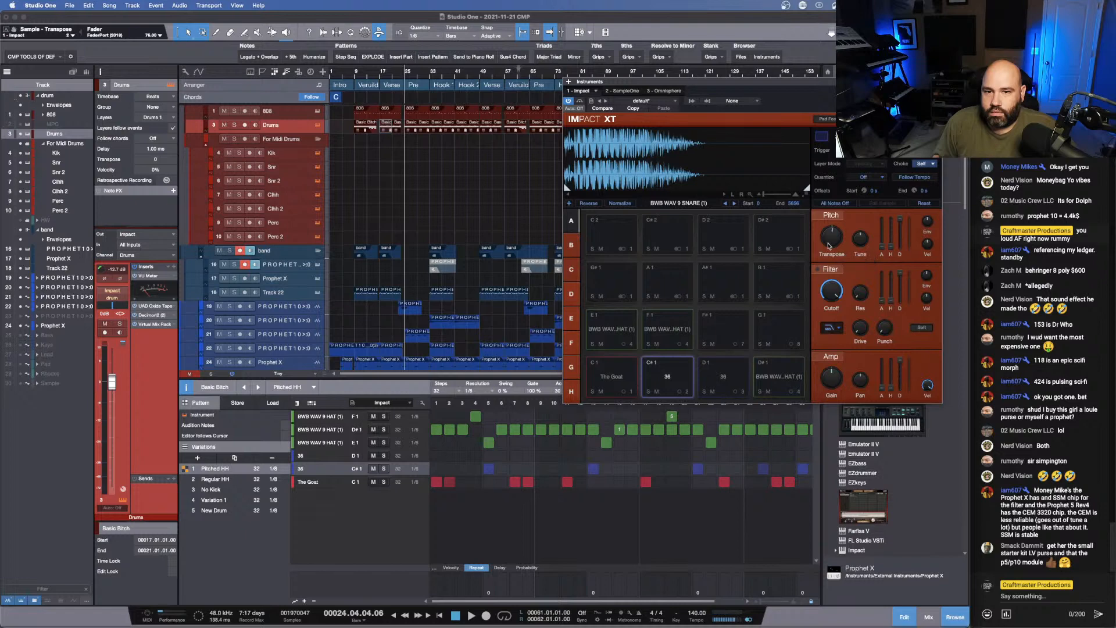
pyautogui.click(358, 74)
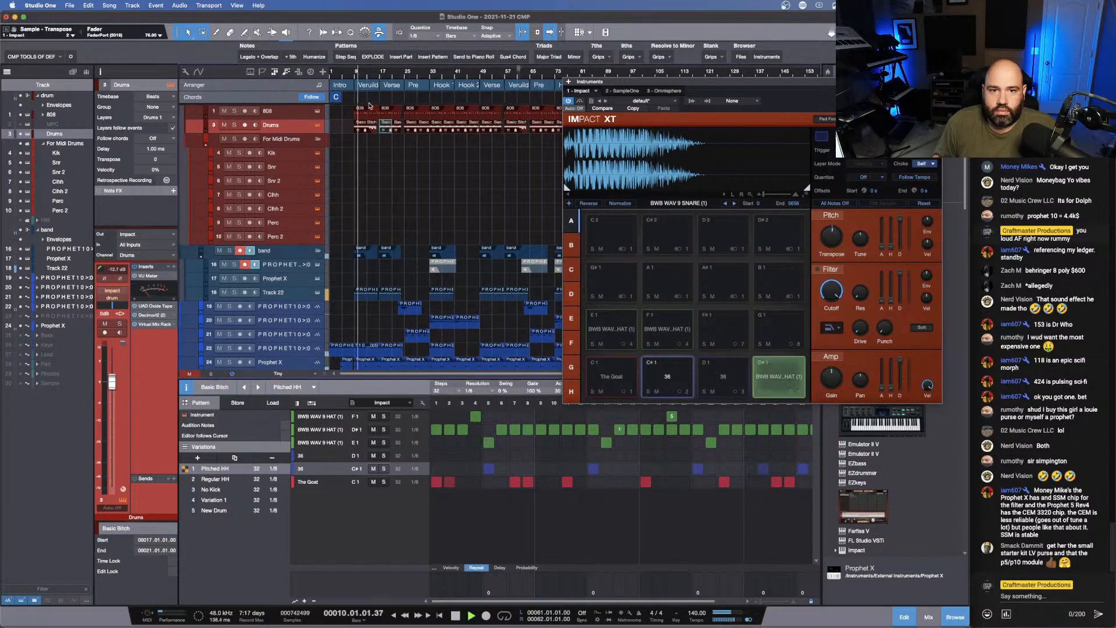
pyautogui.click(356, 73)
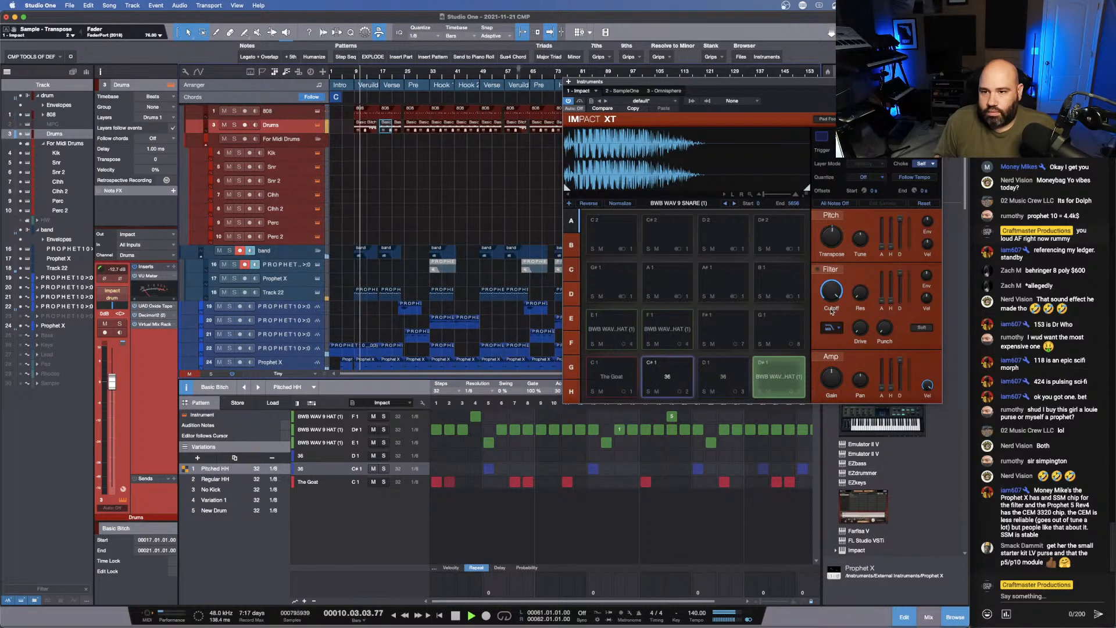
pyautogui.moveTo(833, 242); pyautogui.dragTo(833, 245)
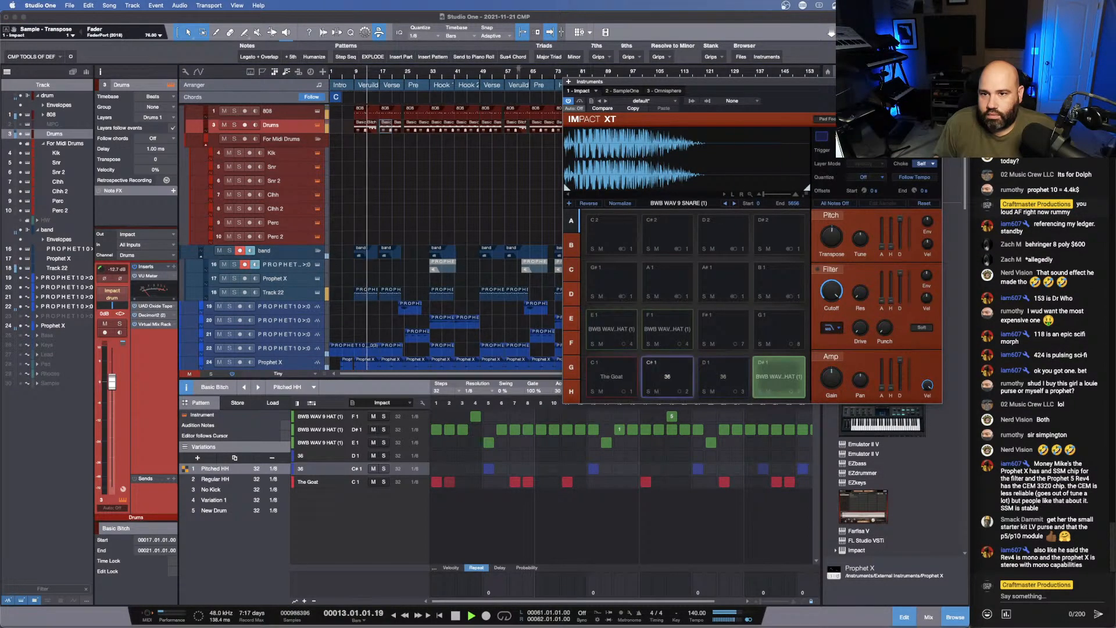
pyautogui.click(937, 81)
# - Insert the Knocktonal plug-in on the Snr channel in the mixer and continue in its trial mode
pyautogui.press('space')
pyautogui.press('F3')
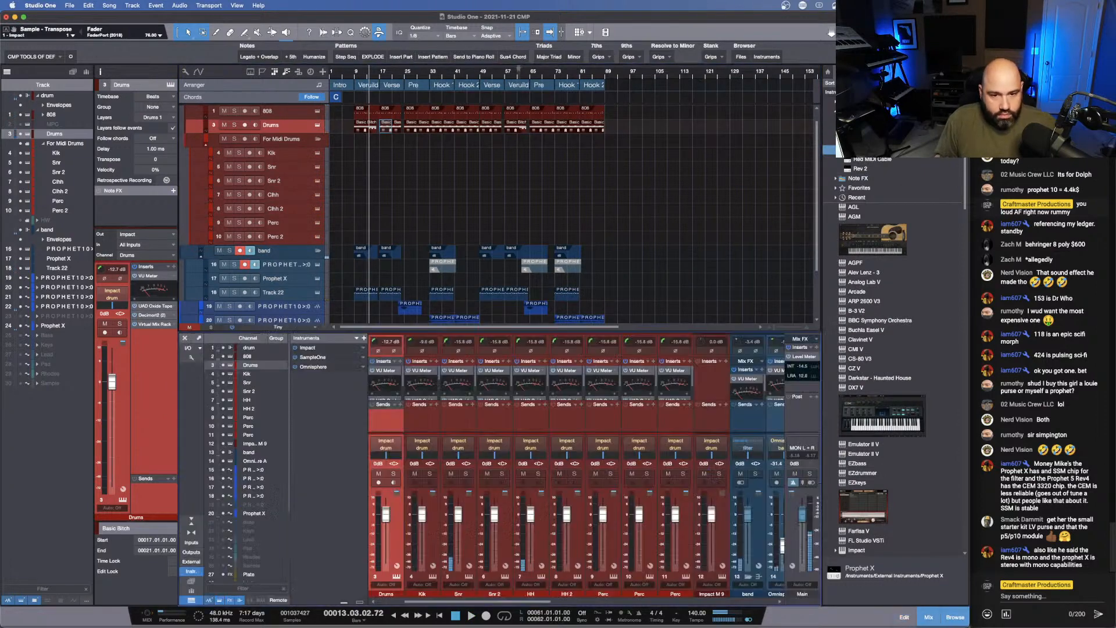
pyautogui.moveTo(494, 331); pyautogui.dragTo(494, 177)
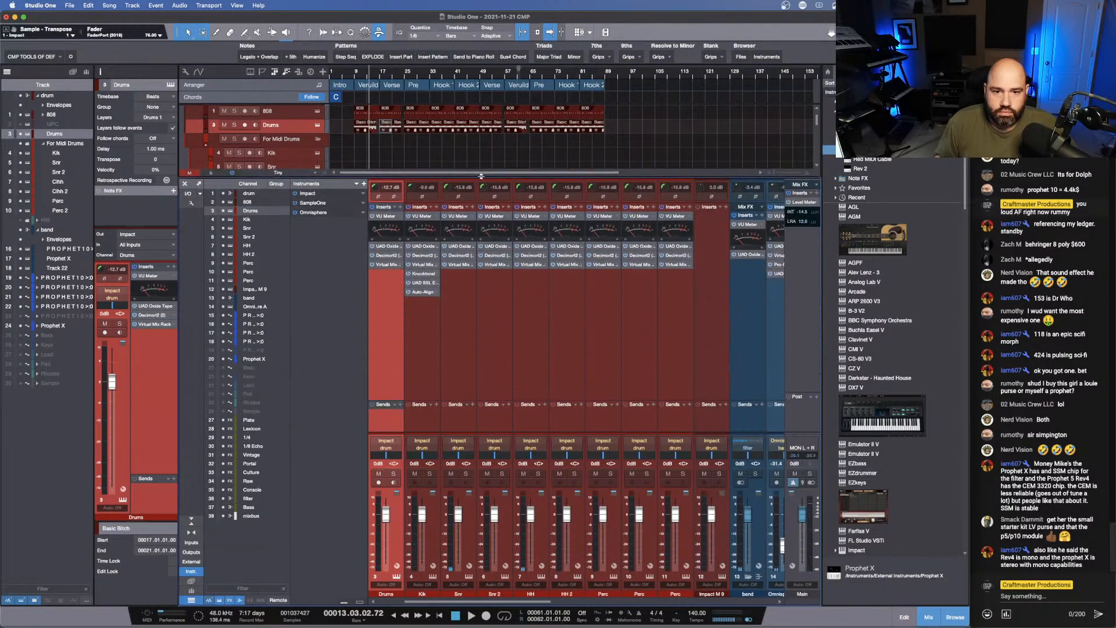
pyautogui.press('space')
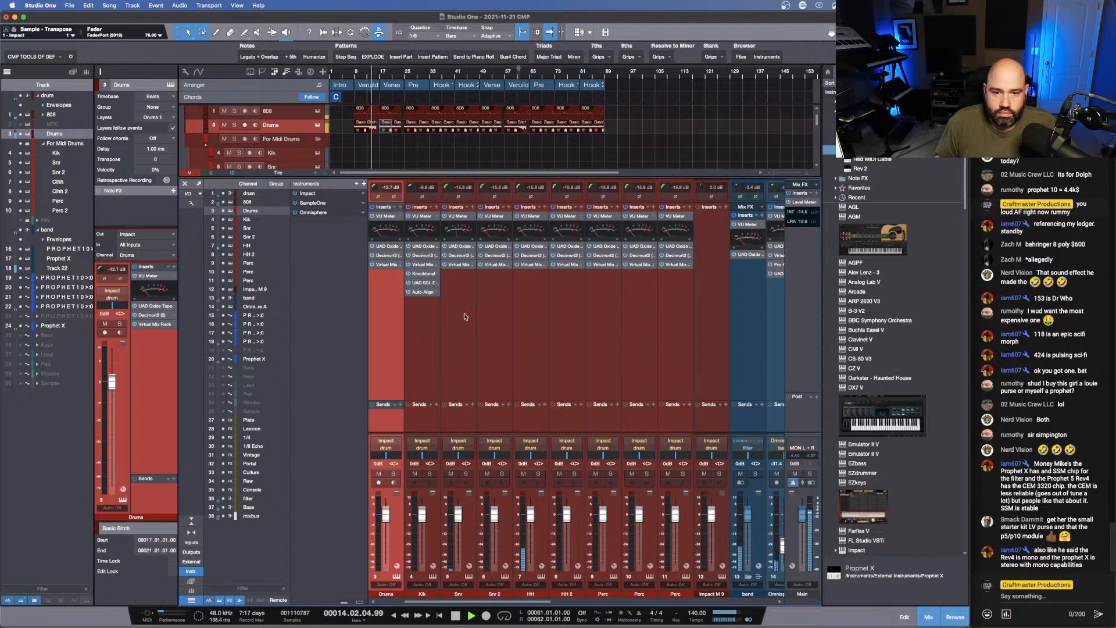
pyautogui.click(472, 208)
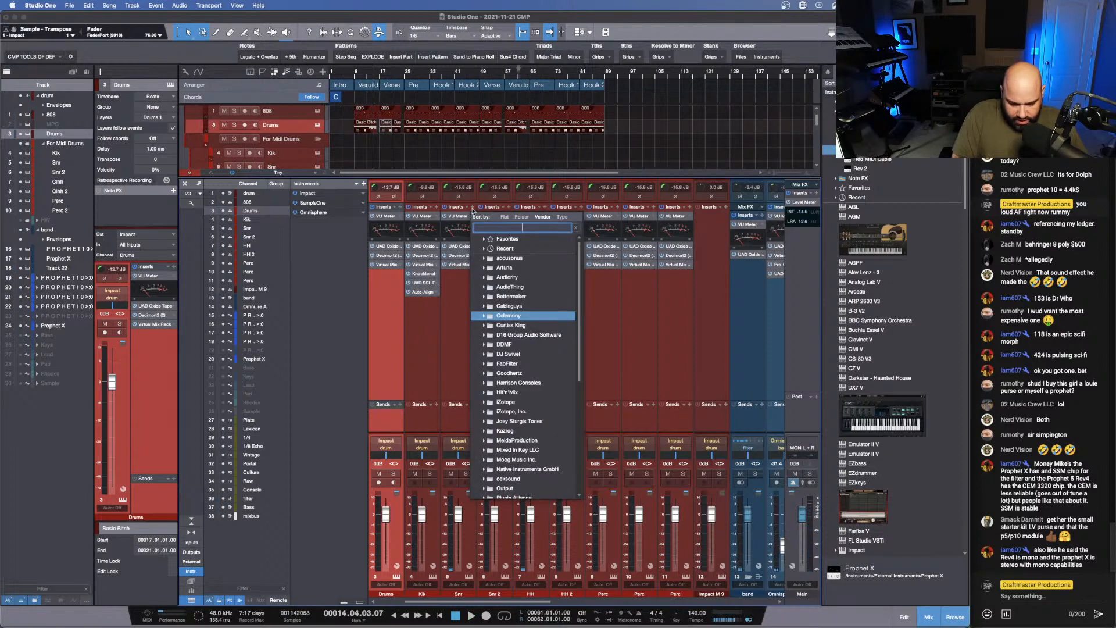
pyautogui.write('tona')
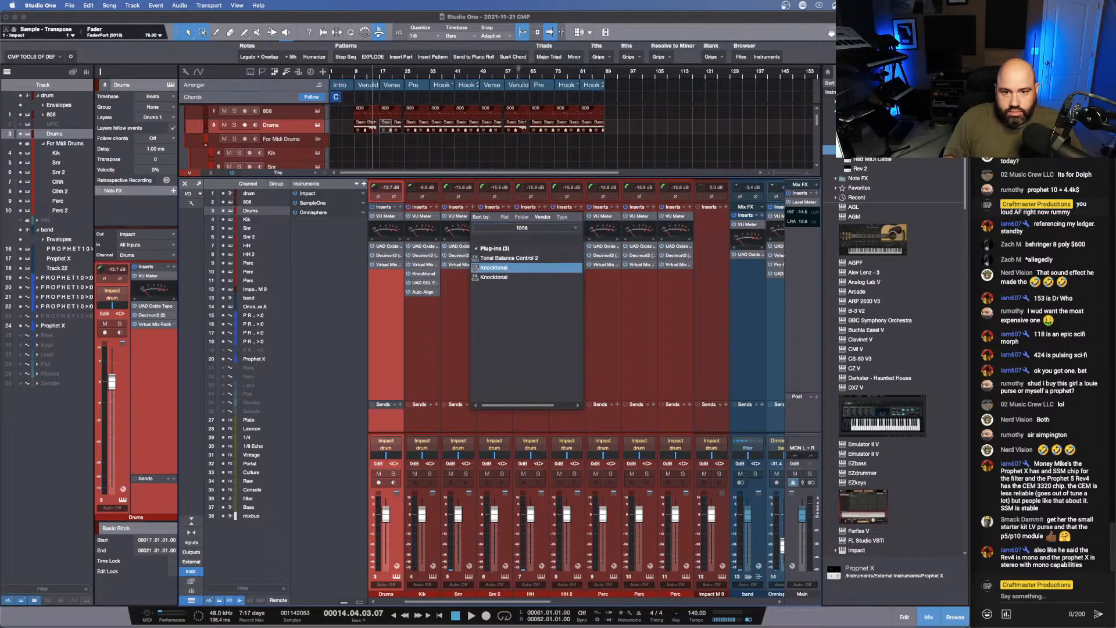
pyautogui.press('Return')
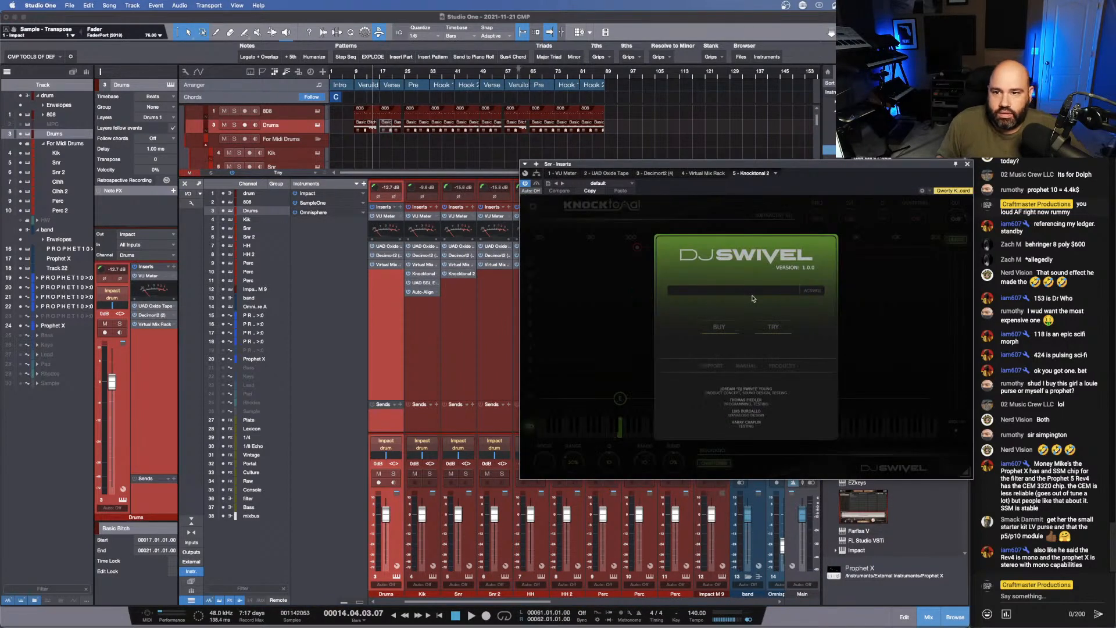
pyautogui.click(774, 329)
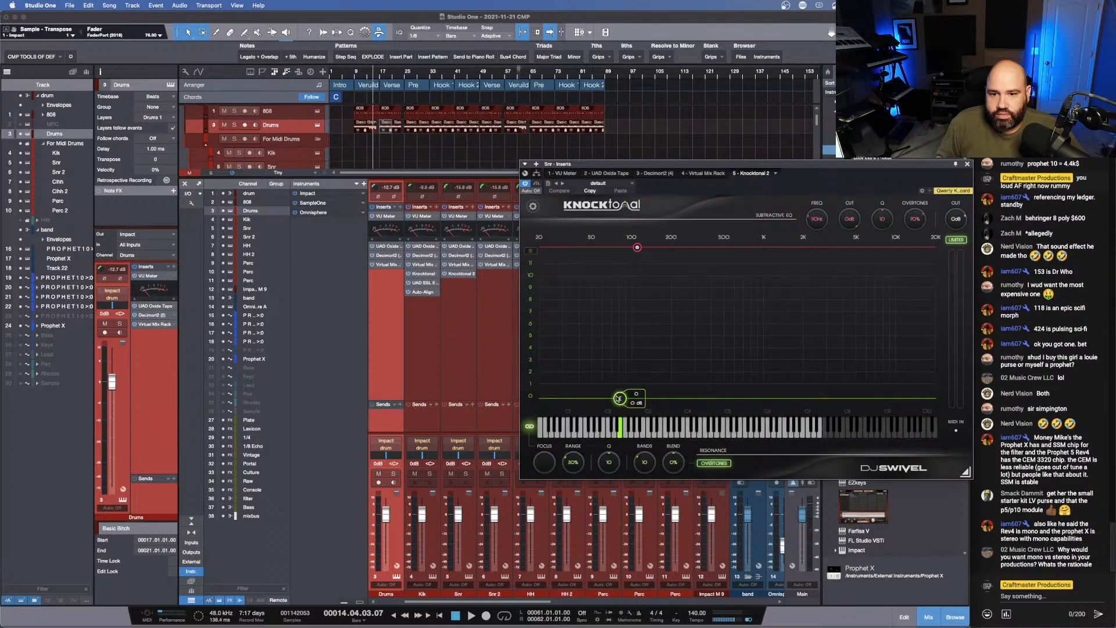
# - In Knocktonal, boost the note C by about 3.4 dB and cut about 1.4 dB around 138 Hz for the snare
pyautogui.moveTo(613, 398); pyautogui.dragTo(645, 355)
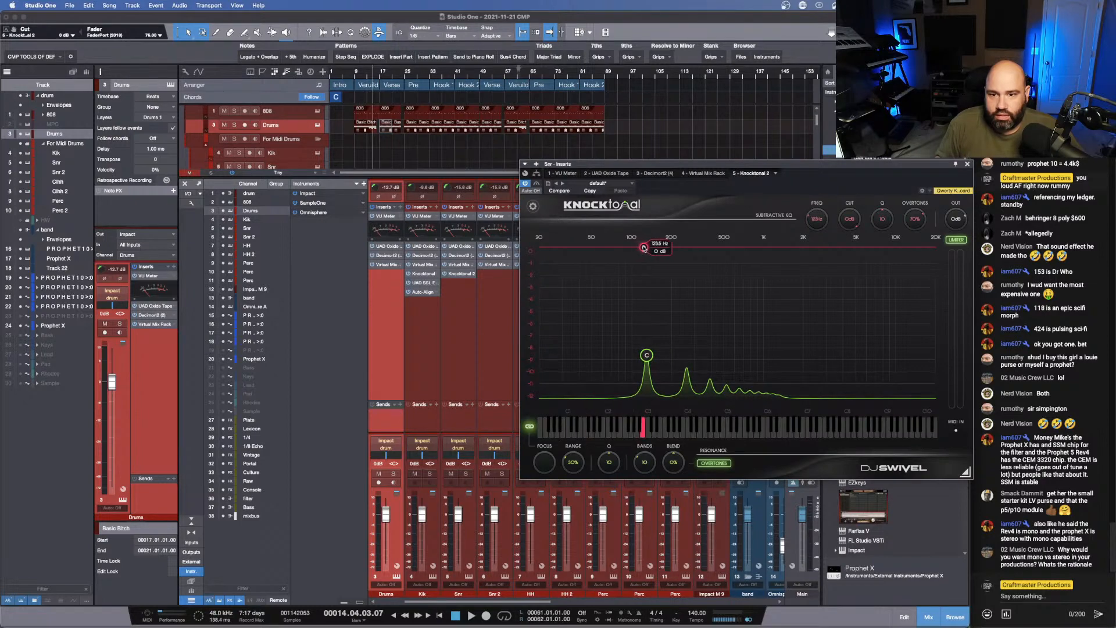
pyautogui.moveTo(643, 250); pyautogui.dragTo(649, 264)
pyautogui.press('space')
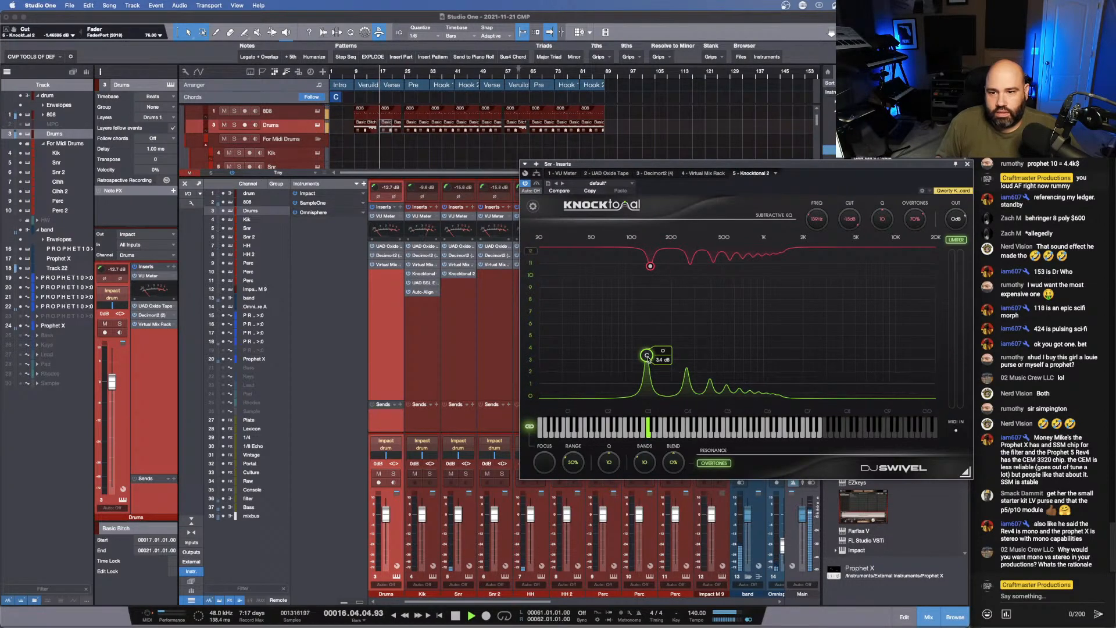
# - Switch Knocktonal's resonance mode from overtones to octaves and move the boost to the C one octave higher
pyautogui.click(714, 464)
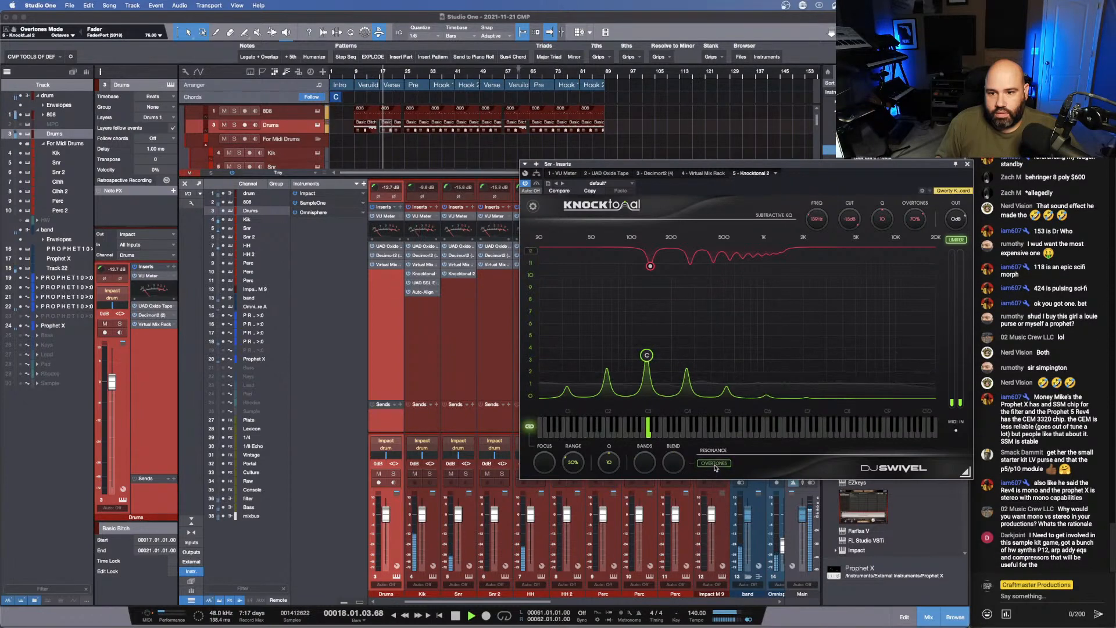
pyautogui.moveTo(647, 355); pyautogui.dragTo(700, 356)
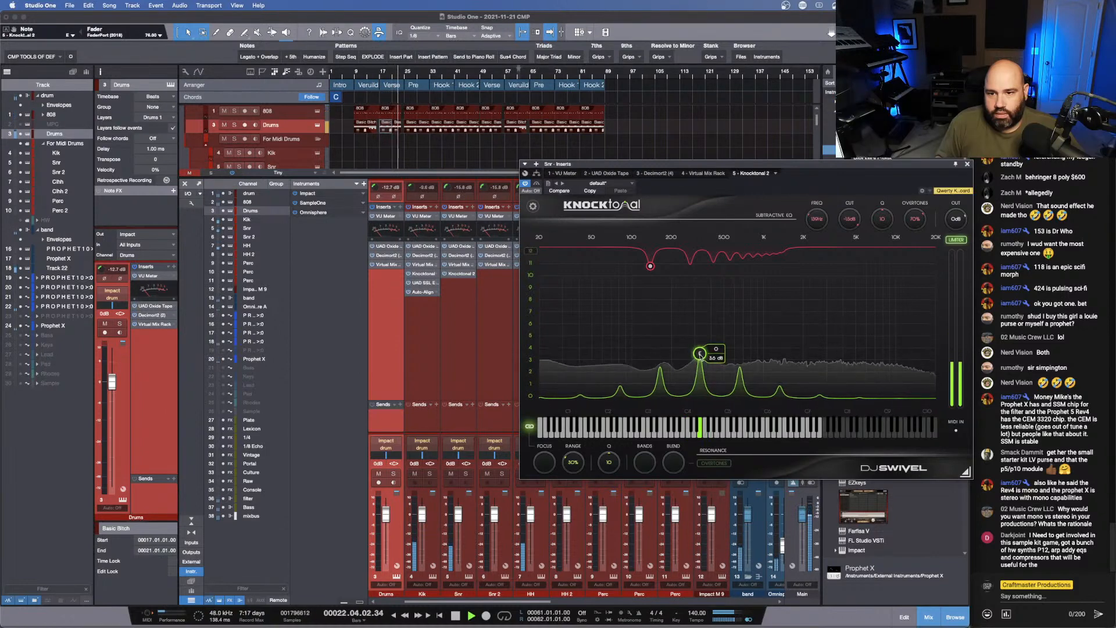
pyautogui.press('space')
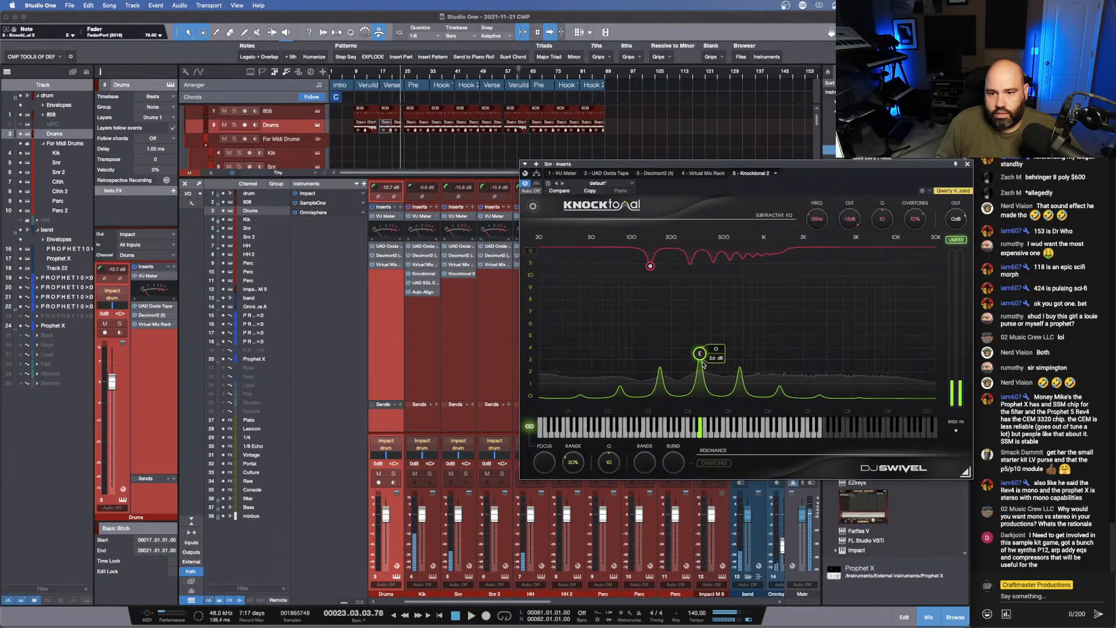
pyautogui.moveTo(700, 361); pyautogui.dragTo(686, 362)
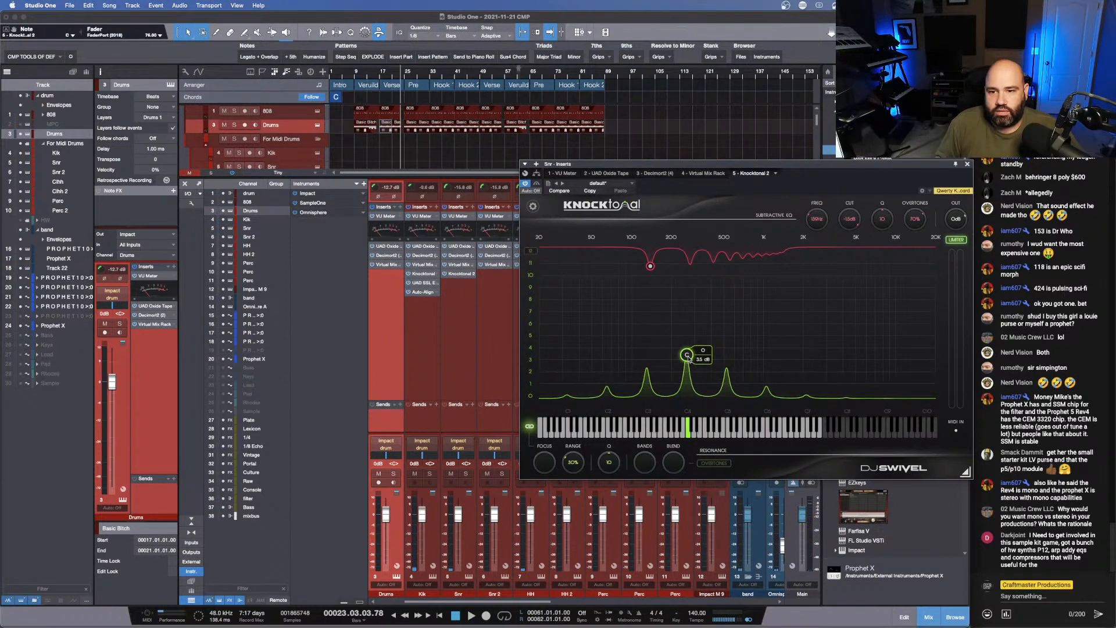
# - During playback, raise the snare's C boost further and deepen the subtractive cut to about -2 dB in Knocktonal
pyautogui.press('space')
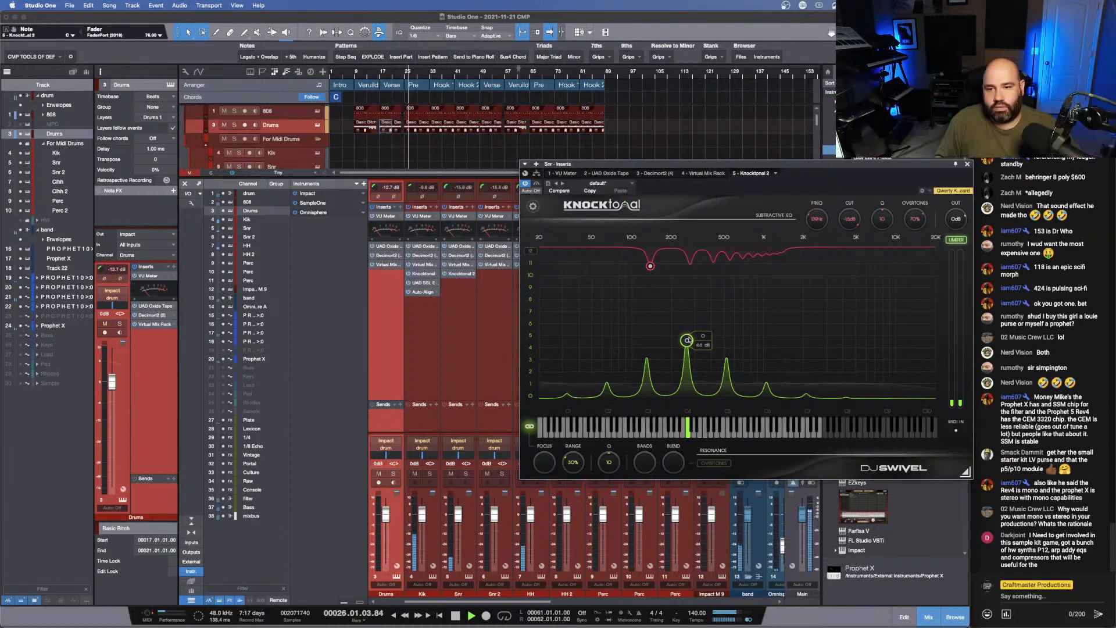
pyautogui.moveTo(687, 340); pyautogui.dragTo(688, 319)
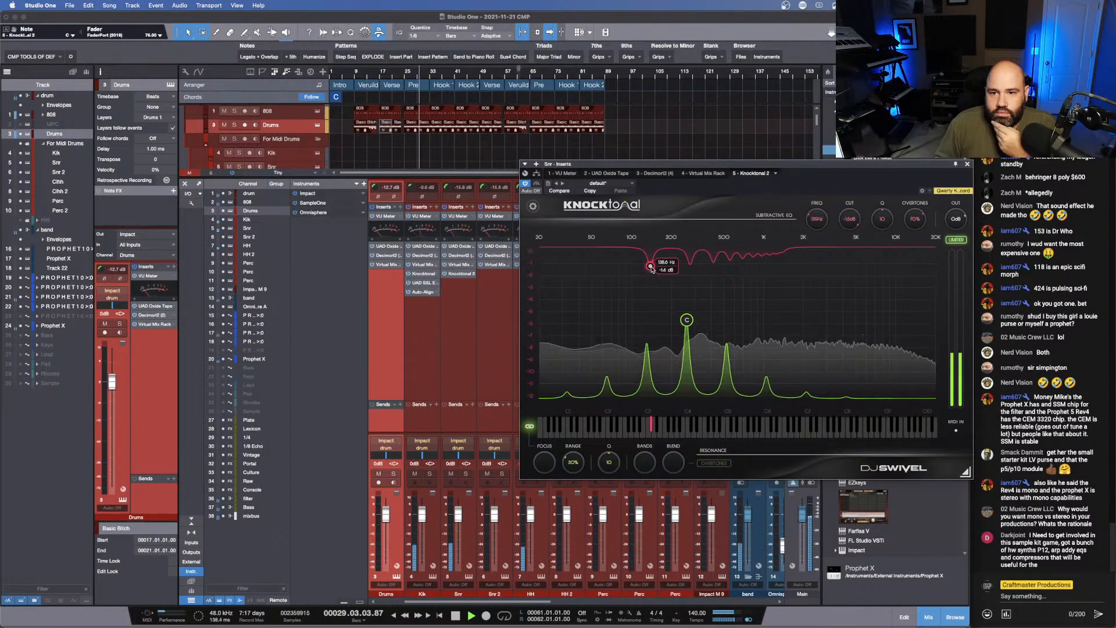
pyautogui.moveTo(651, 266); pyautogui.dragTo(654, 275)
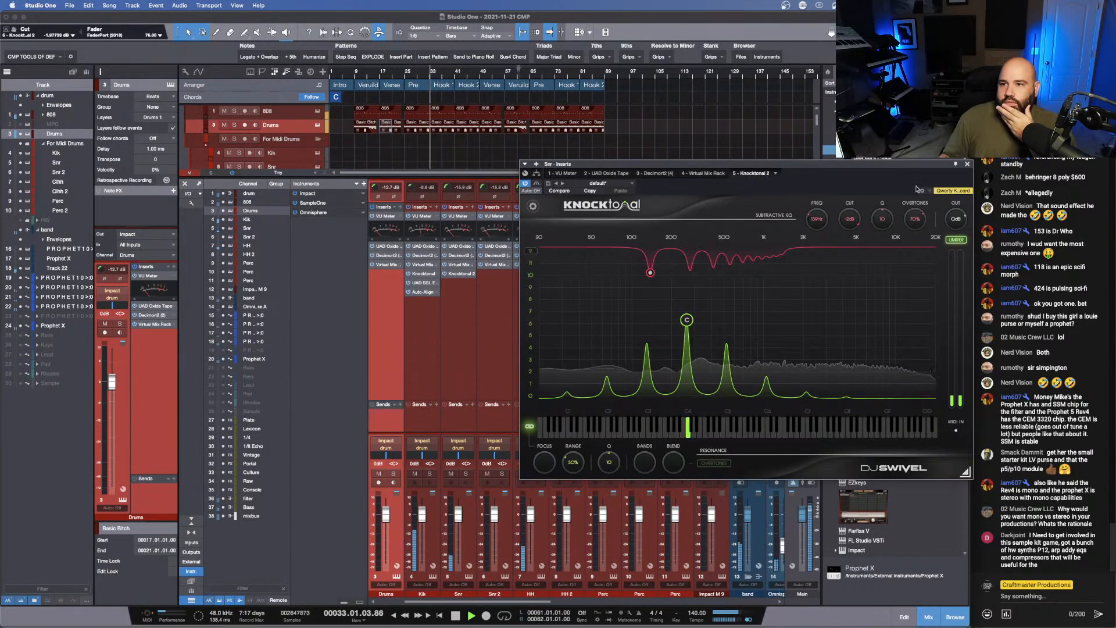
pyautogui.click(968, 164)
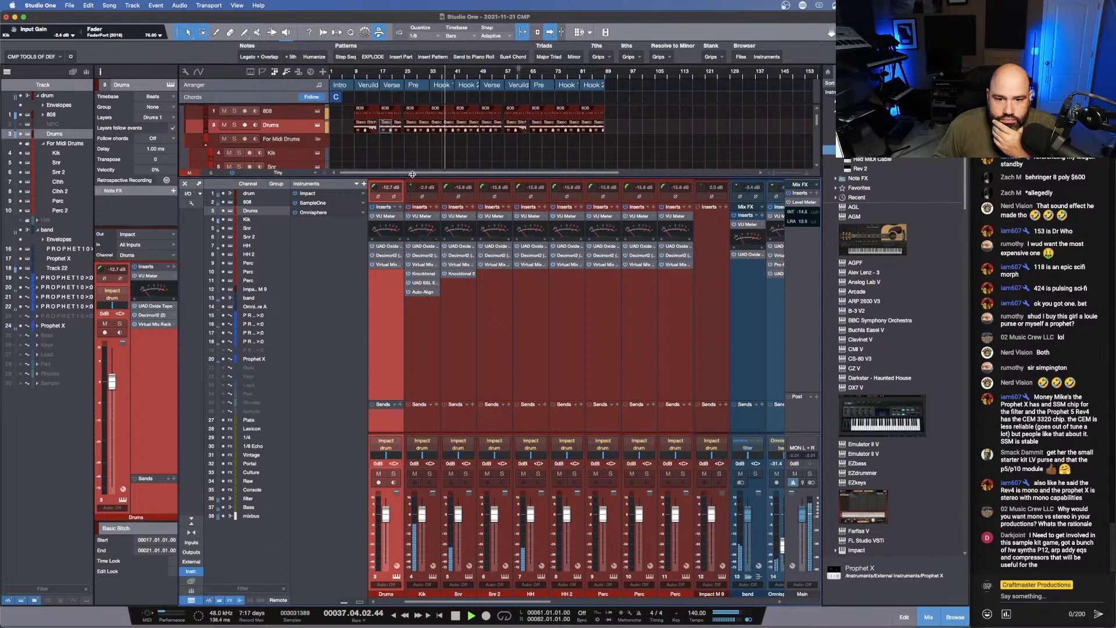
# - Duplicate Track 22 and delete all the copied clips from the new Track 23
pyautogui.moveTo(413, 172); pyautogui.dragTo(414, 175)
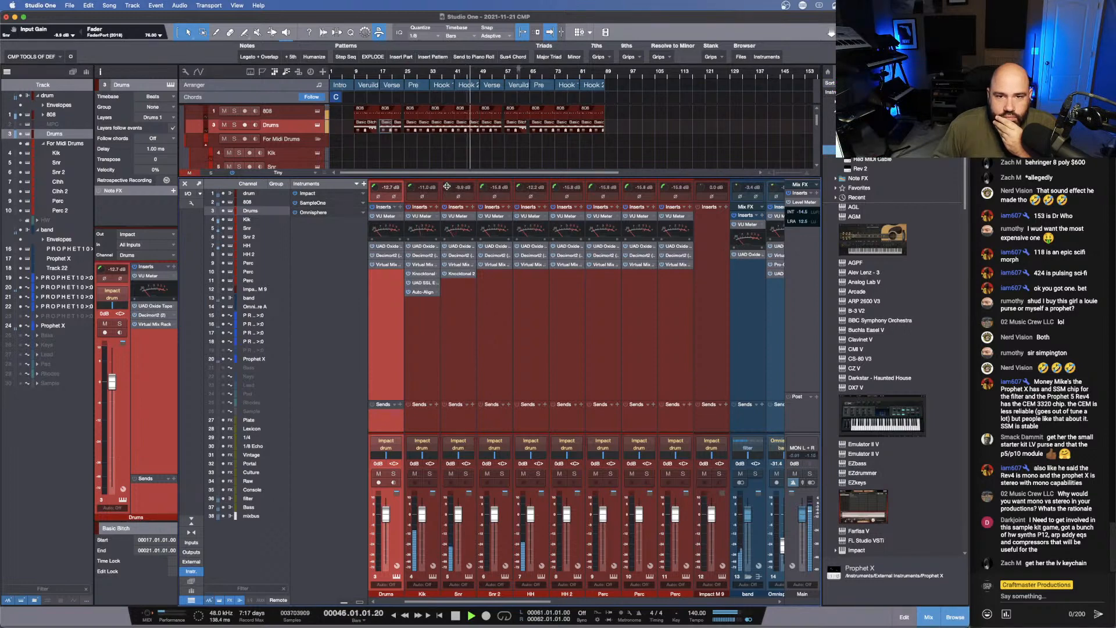
pyautogui.moveTo(483, 178); pyautogui.dragTo(478, 414)
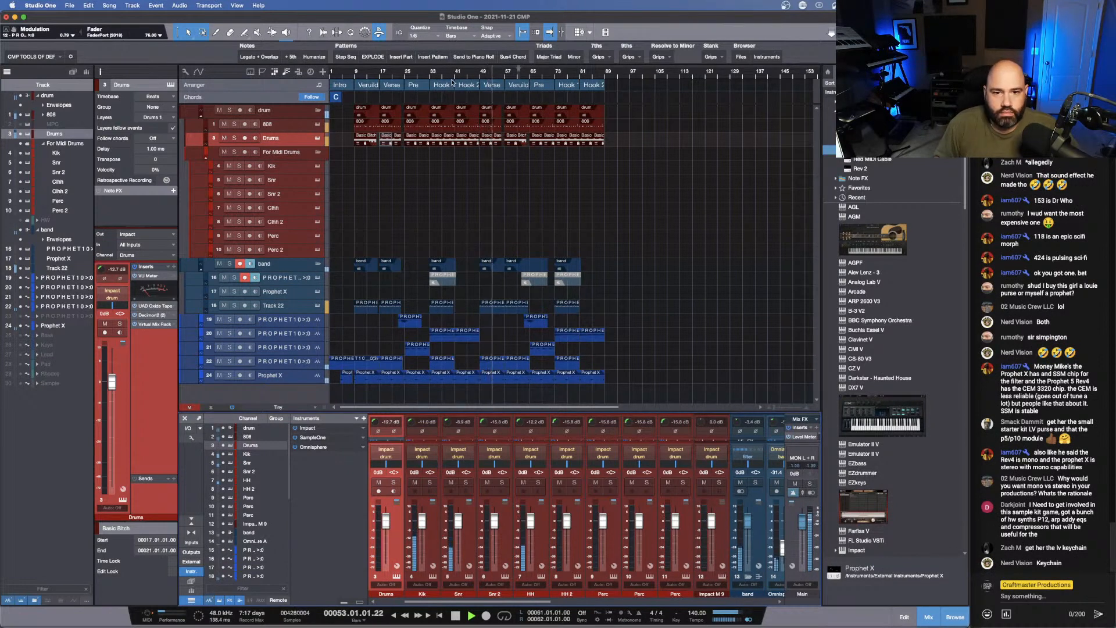
pyautogui.click(295, 306)
pyautogui.moveTo(294, 307); pyautogui.dragTo(296, 315)
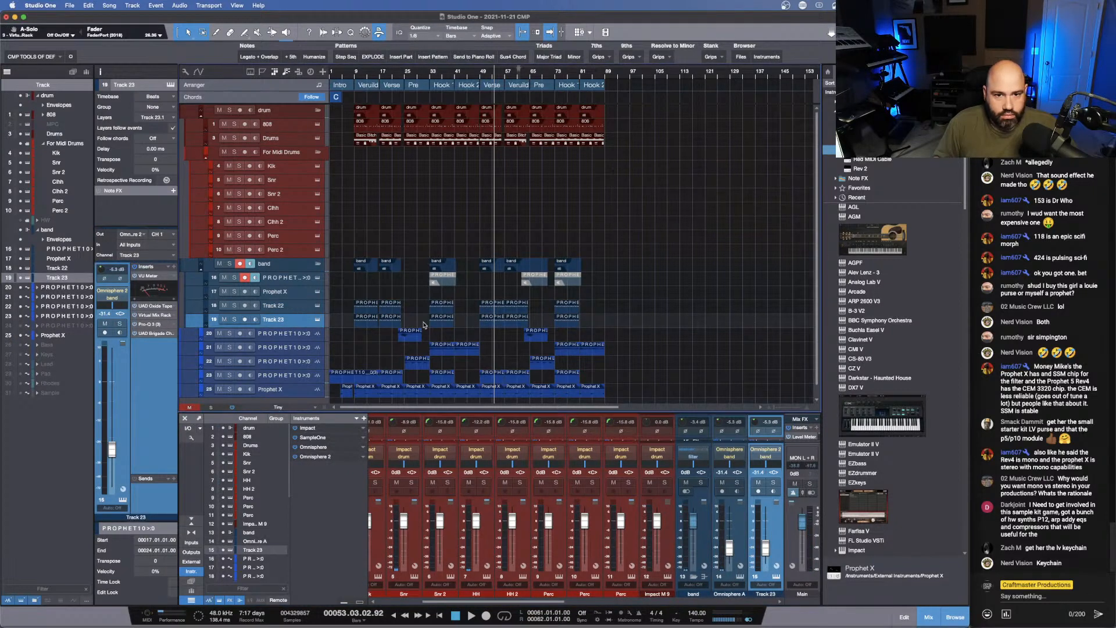
pyautogui.moveTo(595, 318); pyautogui.dragTo(361, 324)
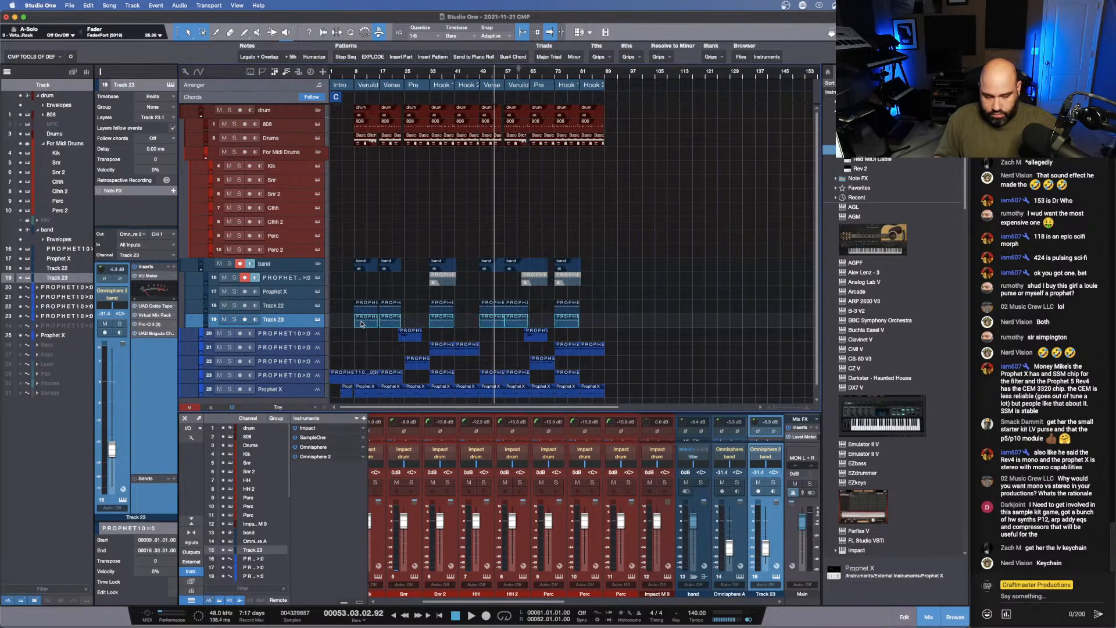
pyautogui.press('Delete')
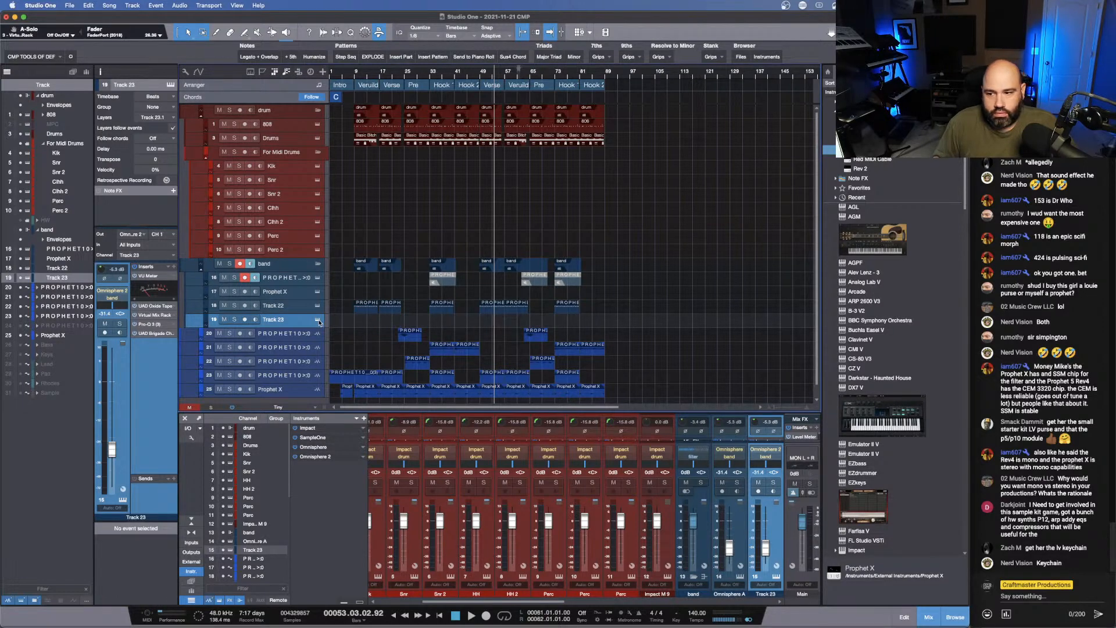
# - Open Track 23's Omnisphere instrument and remove the UAD Brigade Chorus and Pro-Q 3 inserts from the track
pyautogui.click(318, 320)
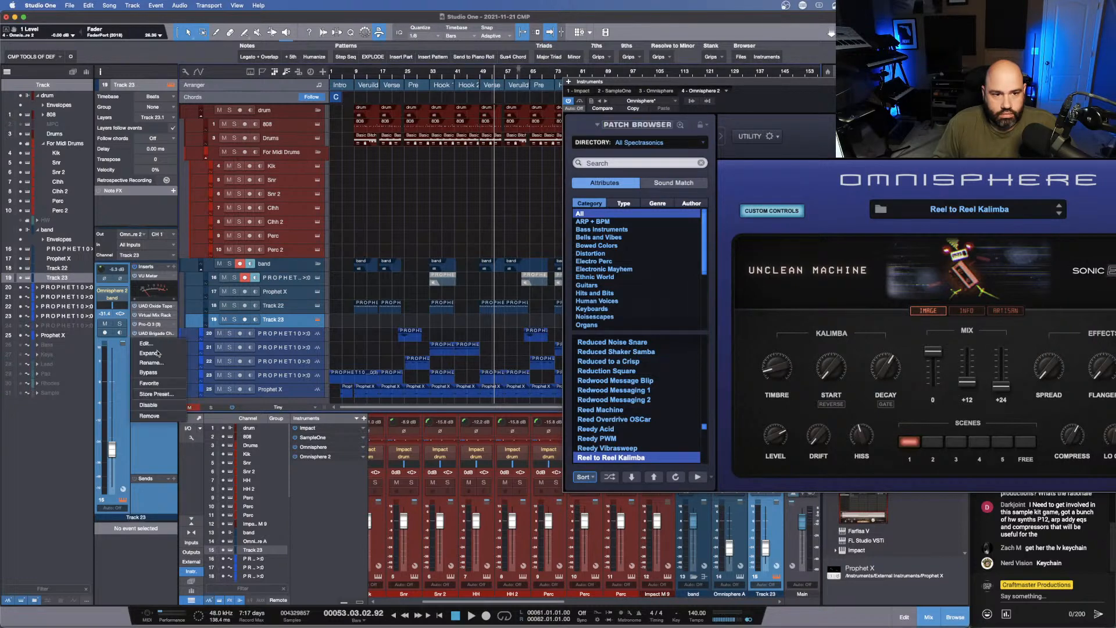
pyautogui.doubleClick(164, 335)
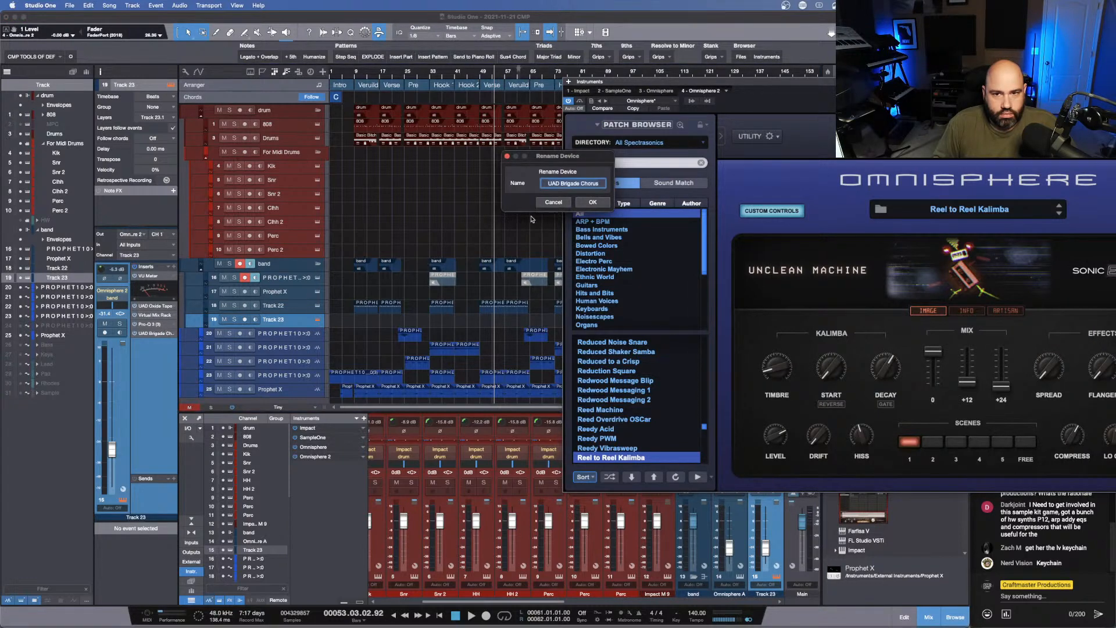
pyautogui.click(552, 202)
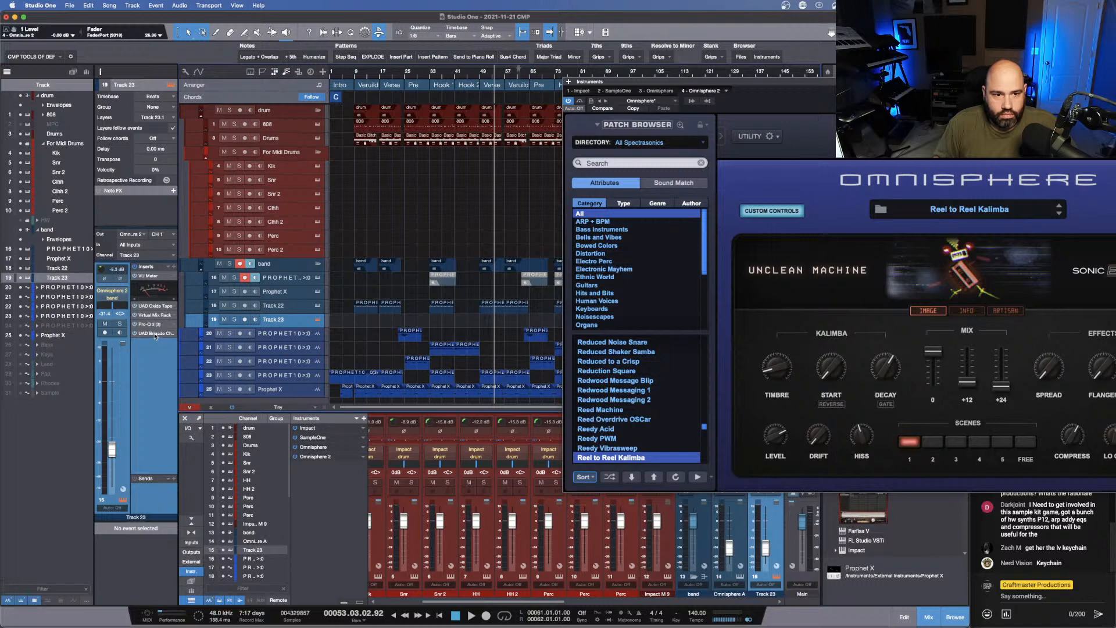
pyautogui.rightClick(155, 336)
pyautogui.click(149, 416)
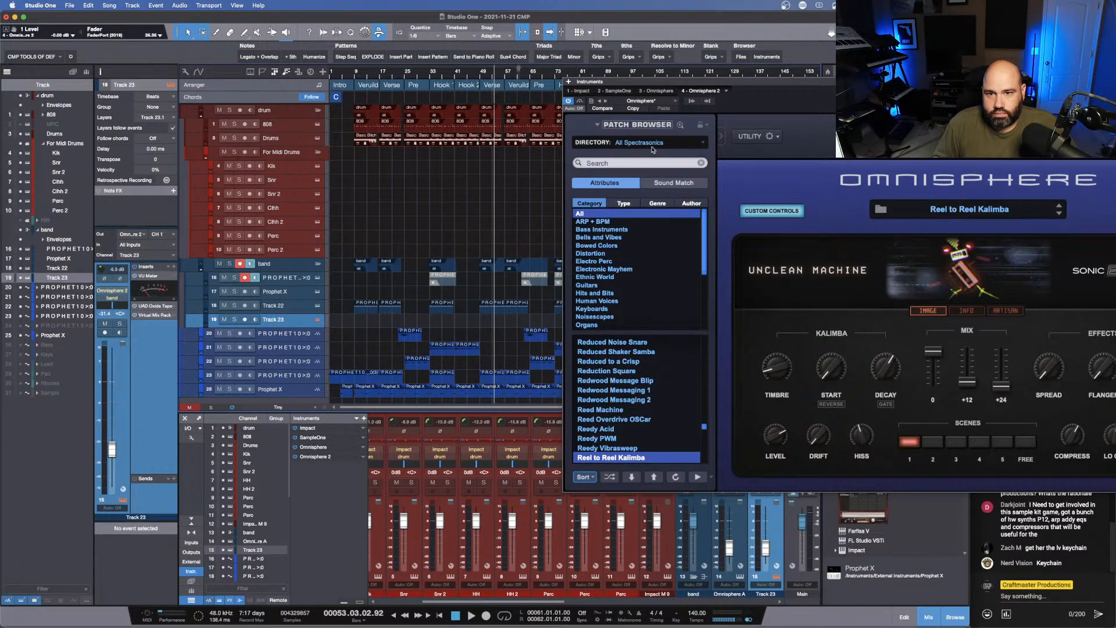
# - Load the Rhodes - LA Custom Warm patch from the Keyscape Library into Track 23's Omnisphere
pyautogui.click(679, 141)
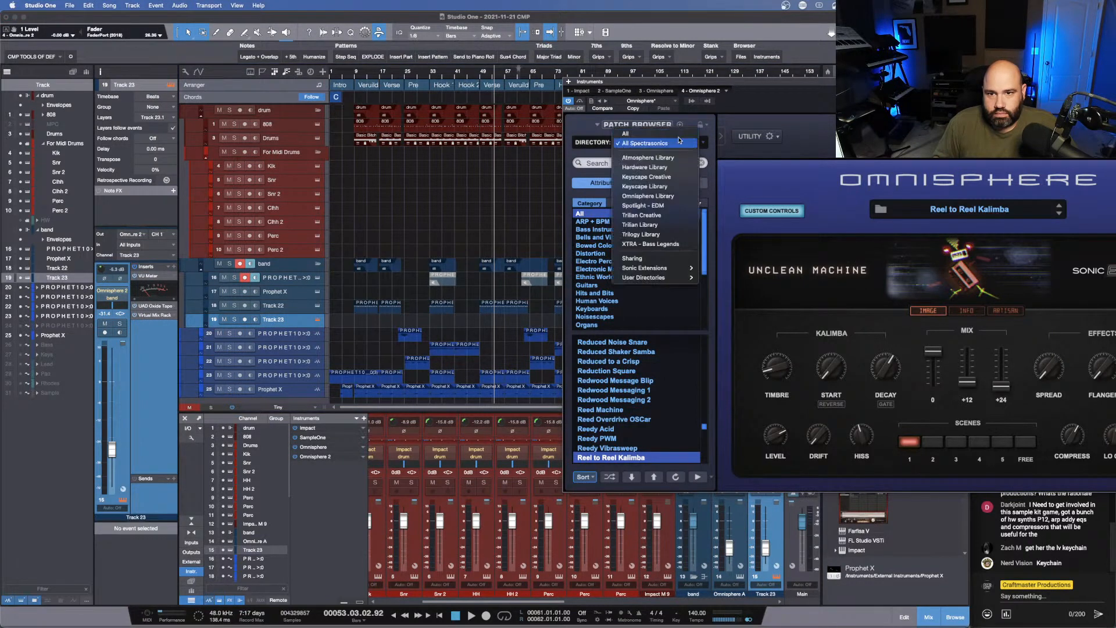
pyautogui.click(677, 187)
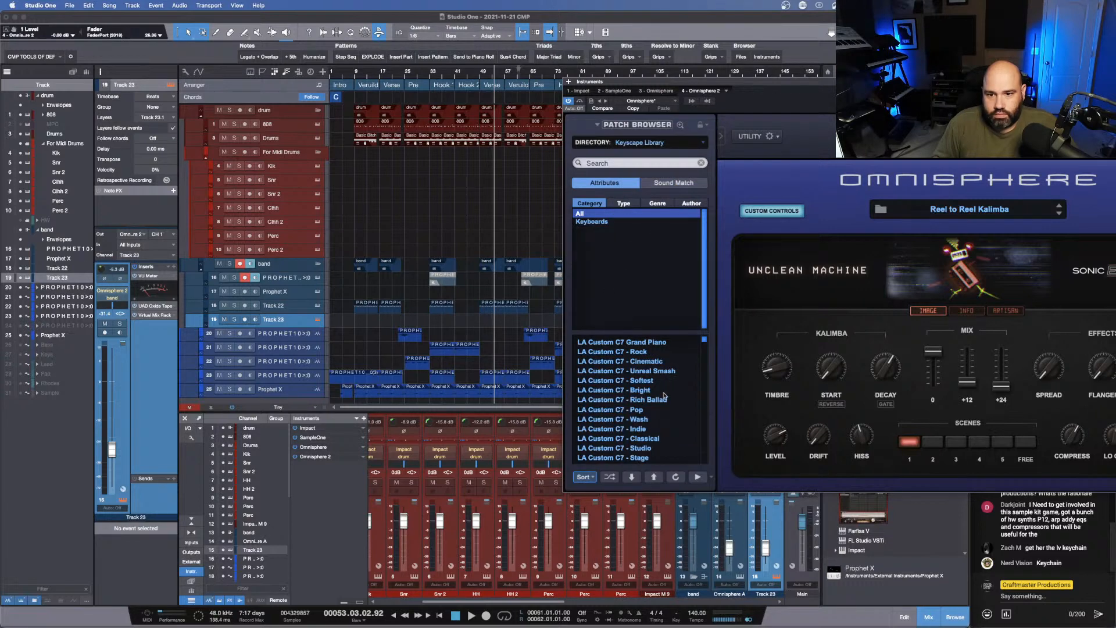
pyautogui.scroll(-10, 665, 396)
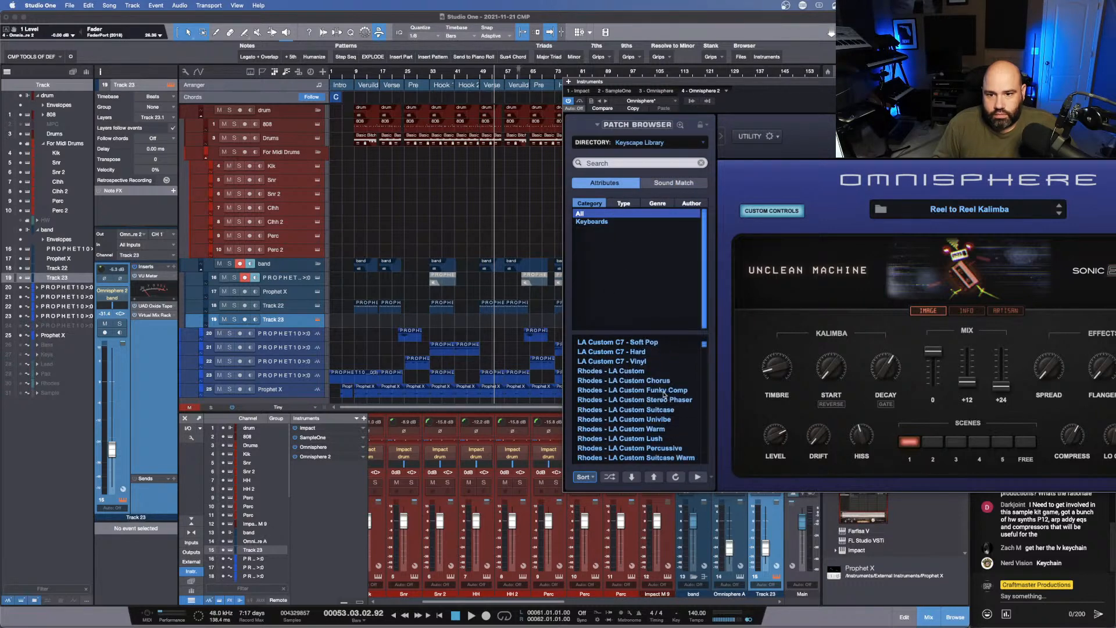
pyautogui.scroll(-3, 665, 396)
pyautogui.scroll(2, 684, 397)
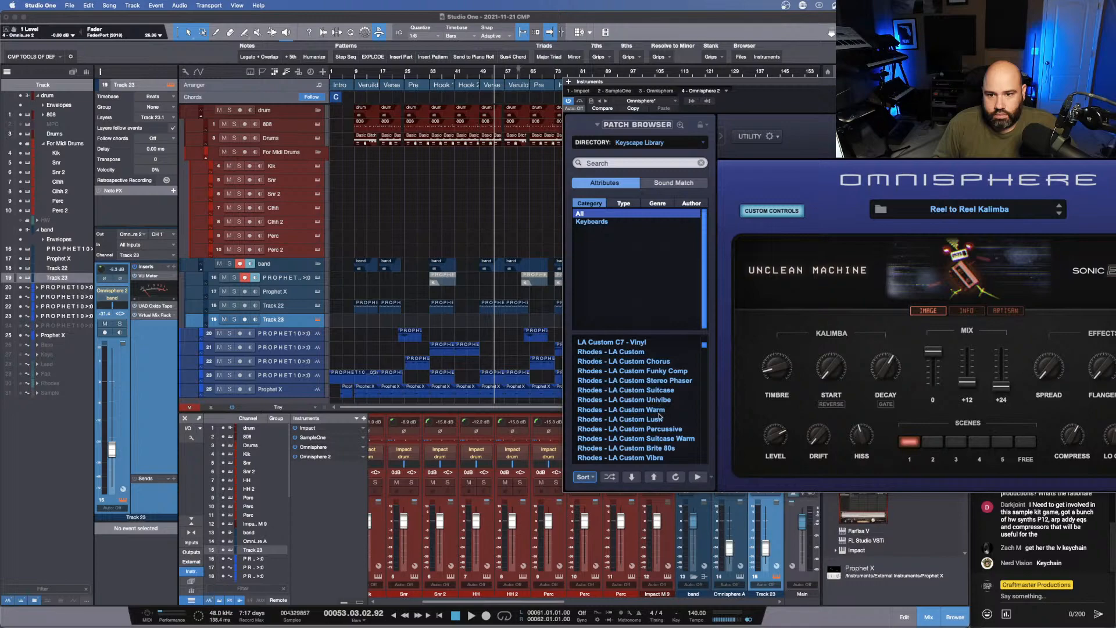
pyautogui.click(658, 410)
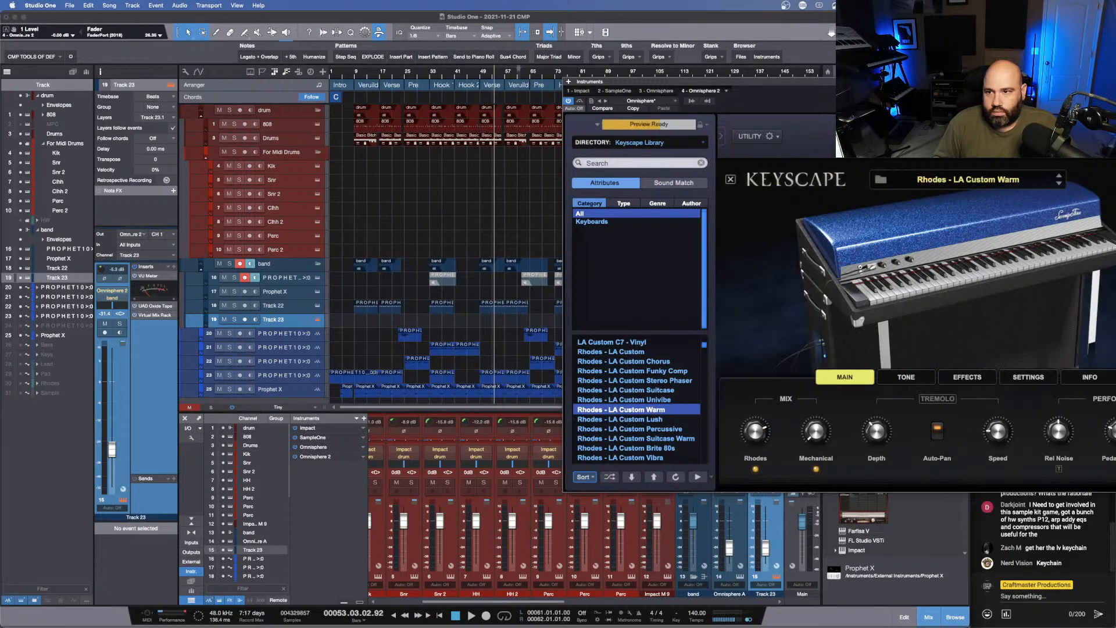
pyautogui.moveTo(1026, 79); pyautogui.dragTo(555, 87)
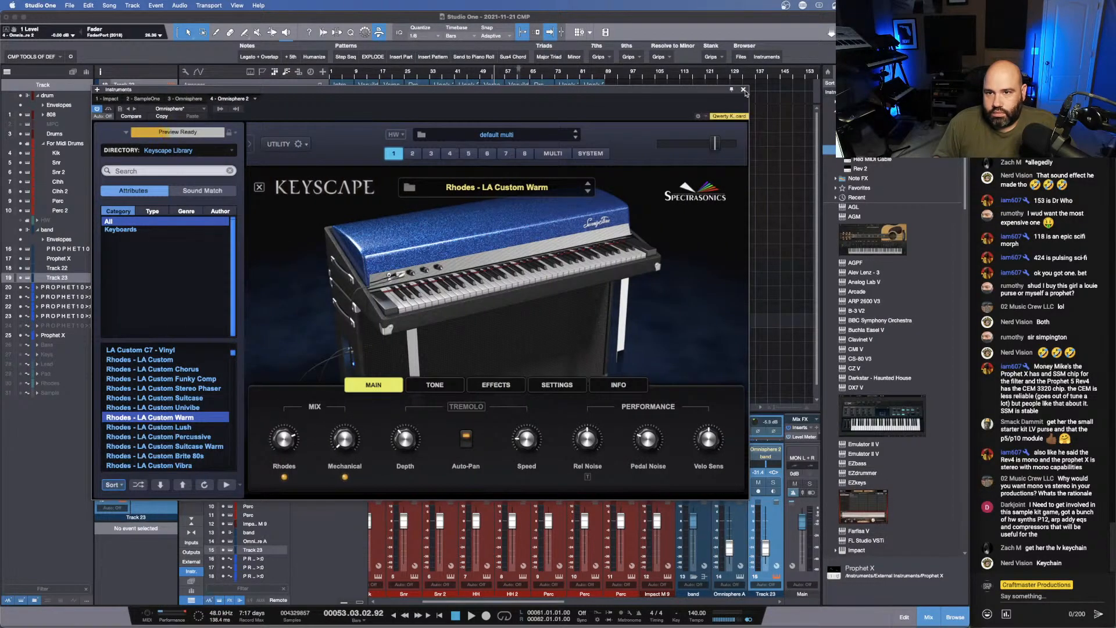
pyautogui.click(744, 89)
# - Play the arrangement from within the first Hook section
pyautogui.press('space')
pyautogui.click(480, 78)
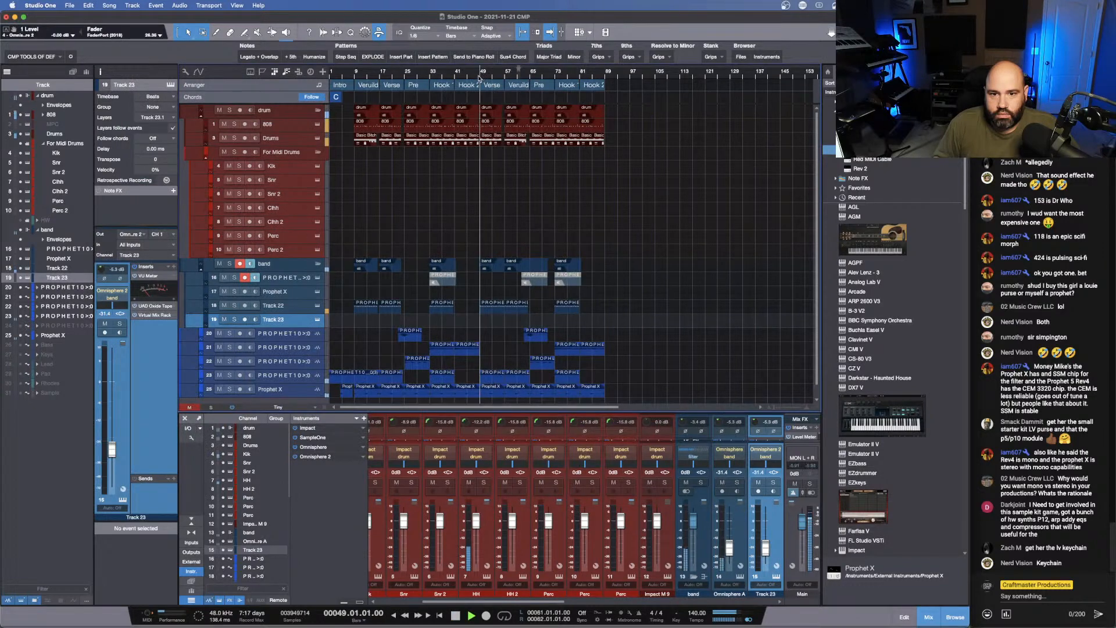
pyautogui.click(473, 77)
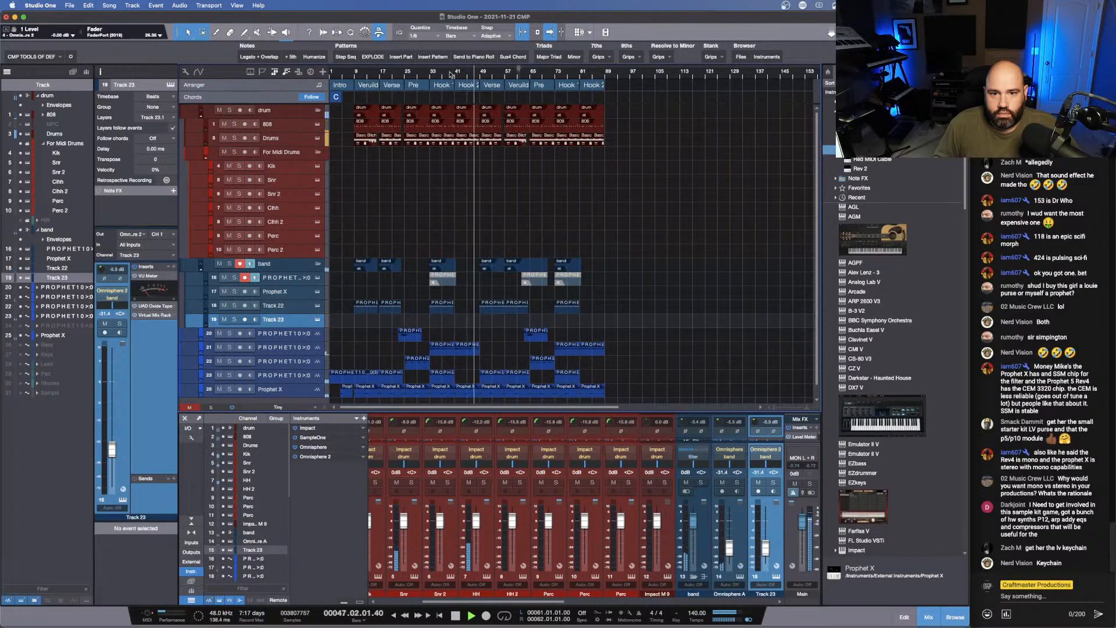
pyautogui.click(448, 74)
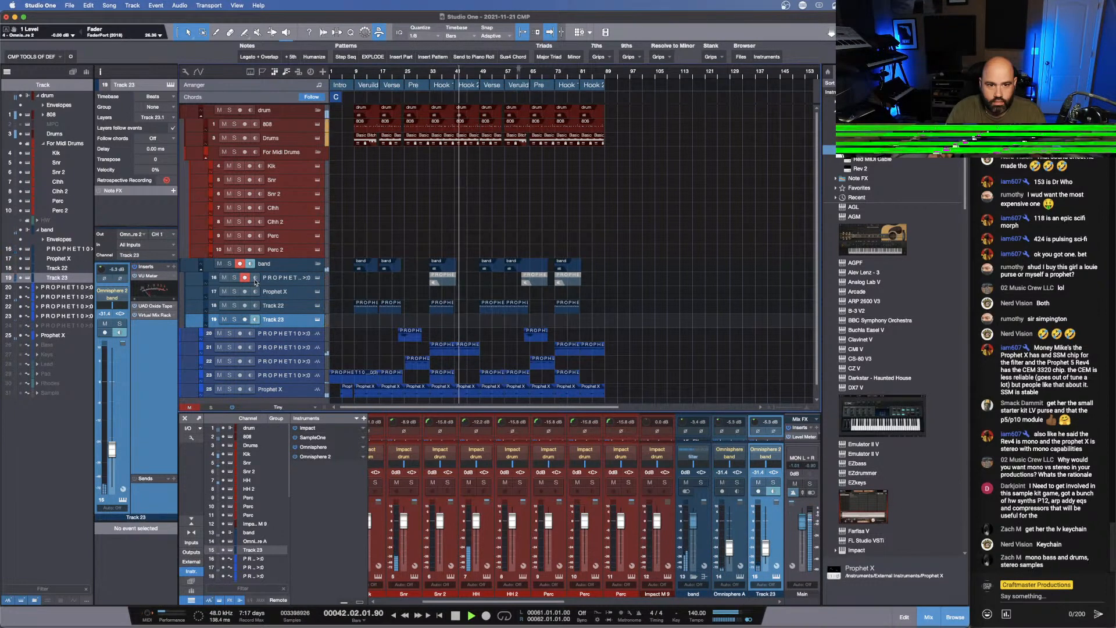
# - Disarm recording on the PROPHET10 track in the band folder and raise Track 23's volume to about -10.8 dB
pyautogui.click(245, 278)
pyautogui.click(255, 319)
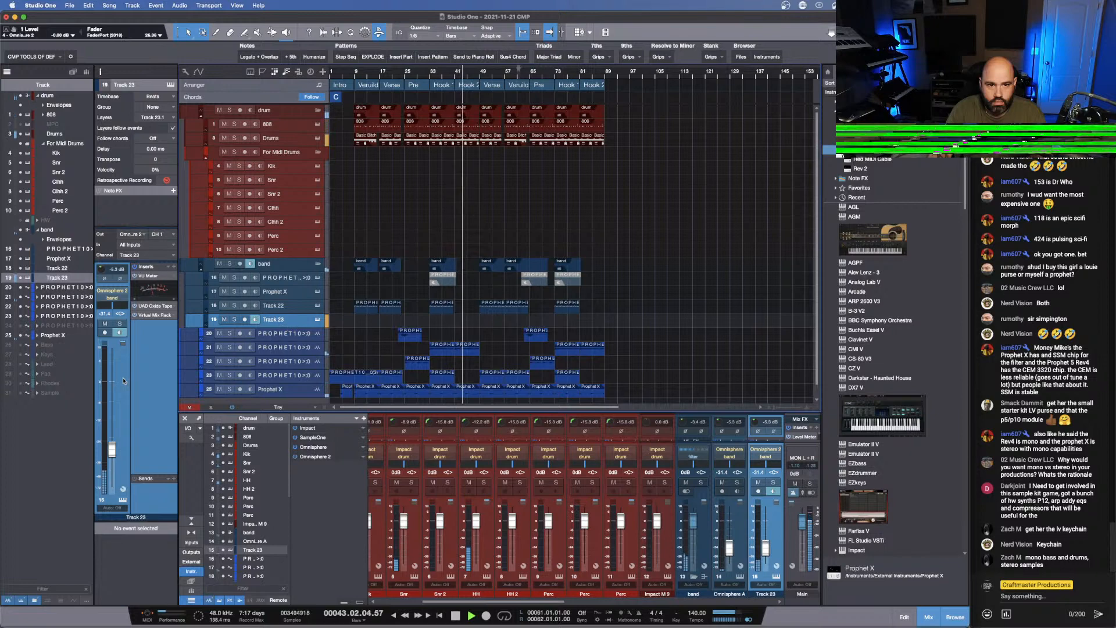
pyautogui.moveTo(112, 448); pyautogui.dragTo(115, 385)
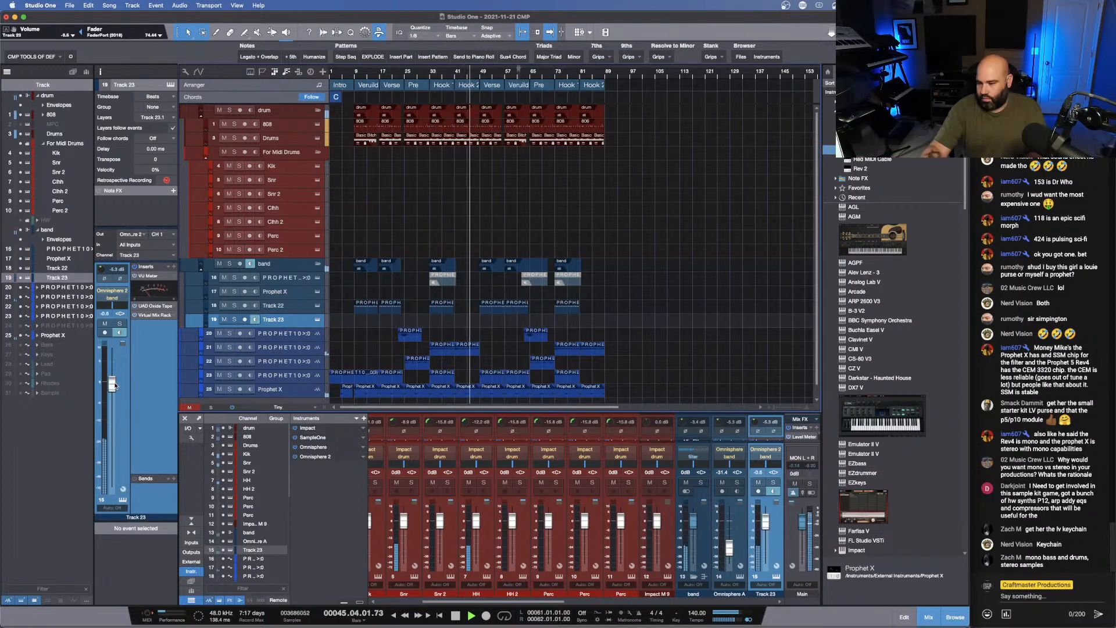
pyautogui.scroll(-10, 114, 385)
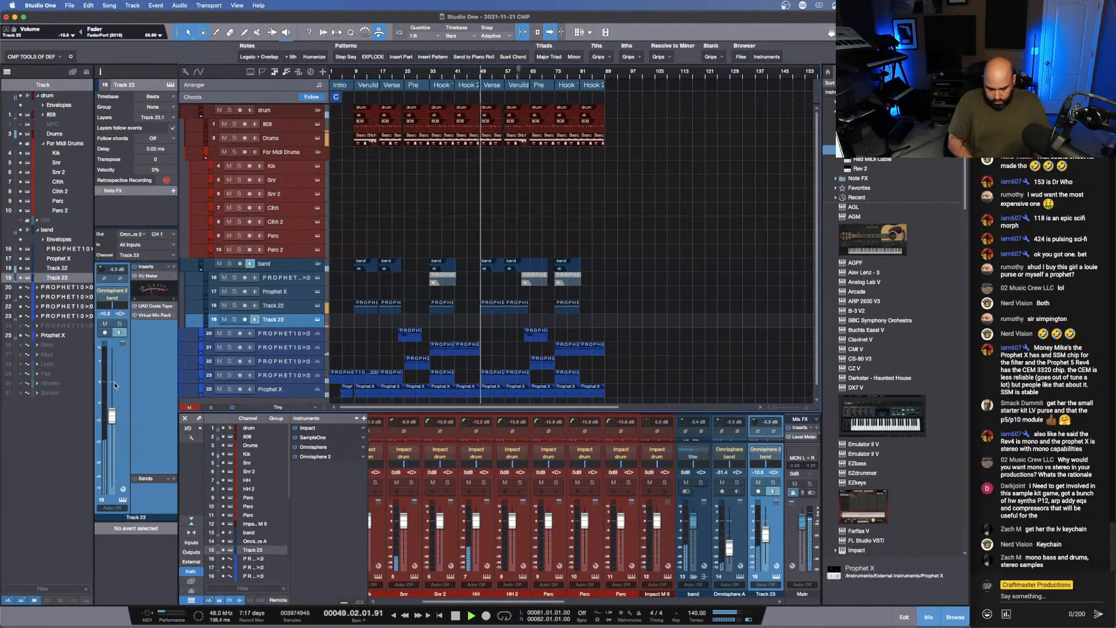
# - Audition the LA Custom C7 - Rock patch in Track 23's Omnisphere and load LA Custom C7 - Cinematic
pyautogui.click(442, 72)
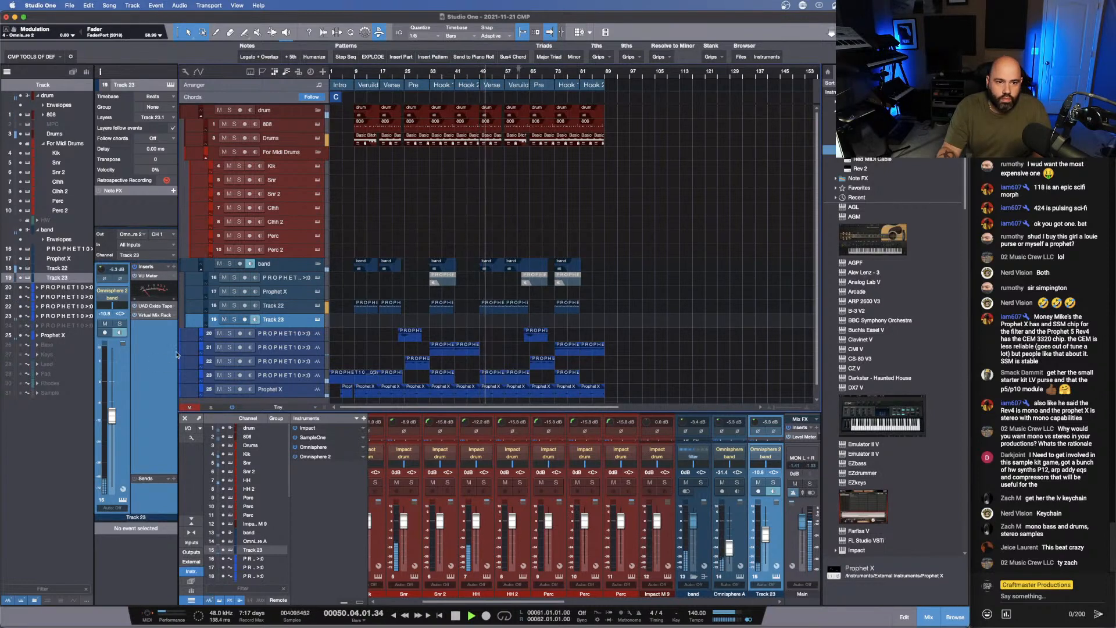
pyautogui.click(123, 500)
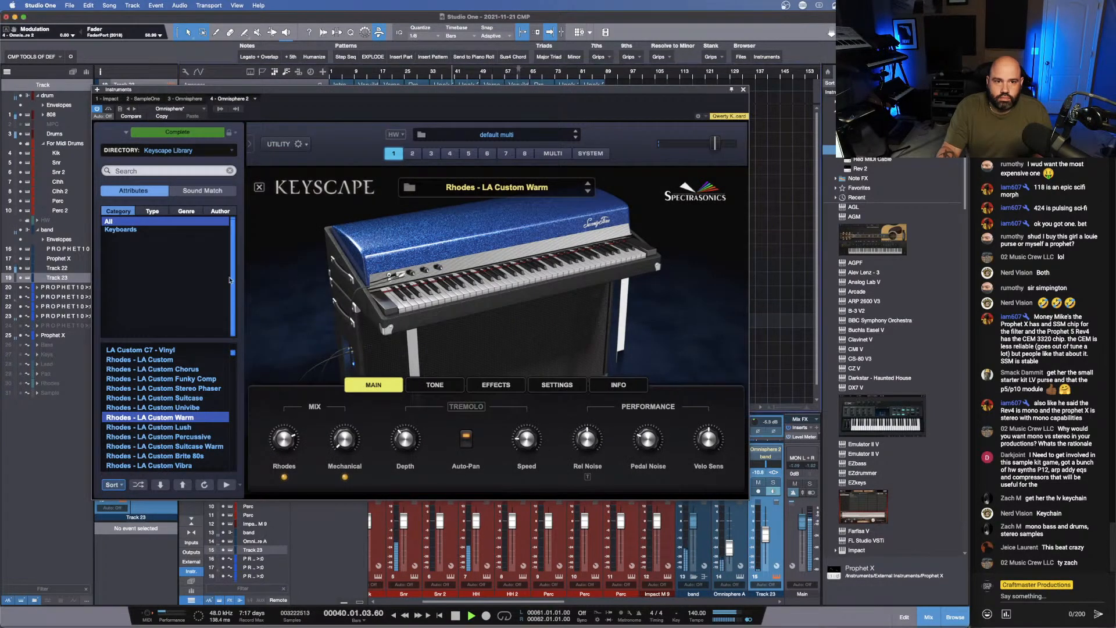
pyautogui.scroll(5, 174, 366)
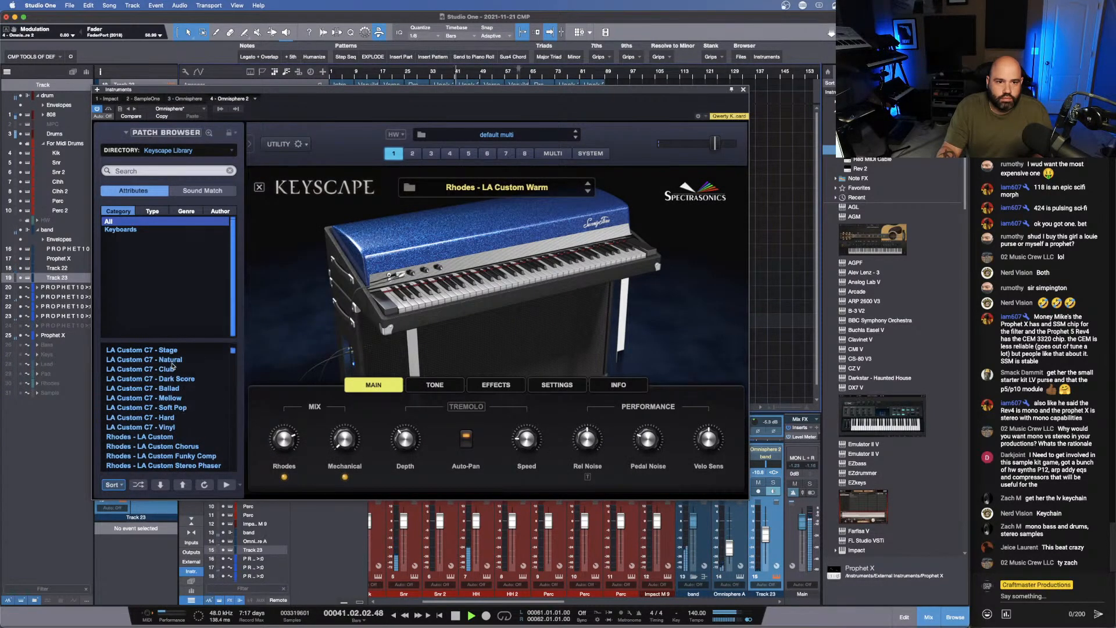
pyautogui.scroll(4, 192, 405)
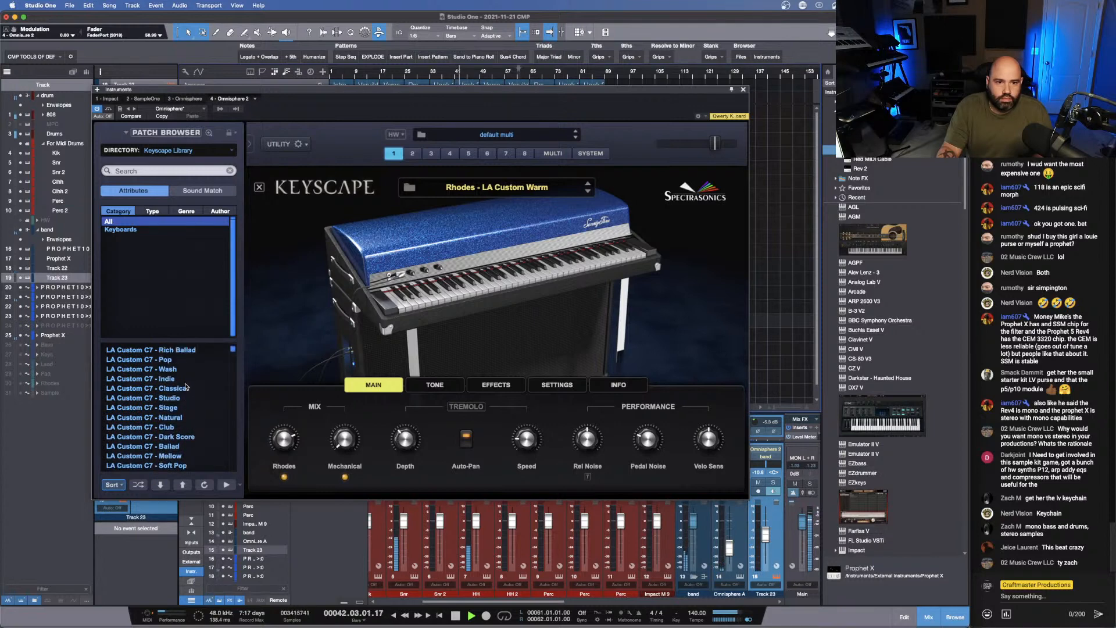
pyautogui.scroll(1, 181, 372)
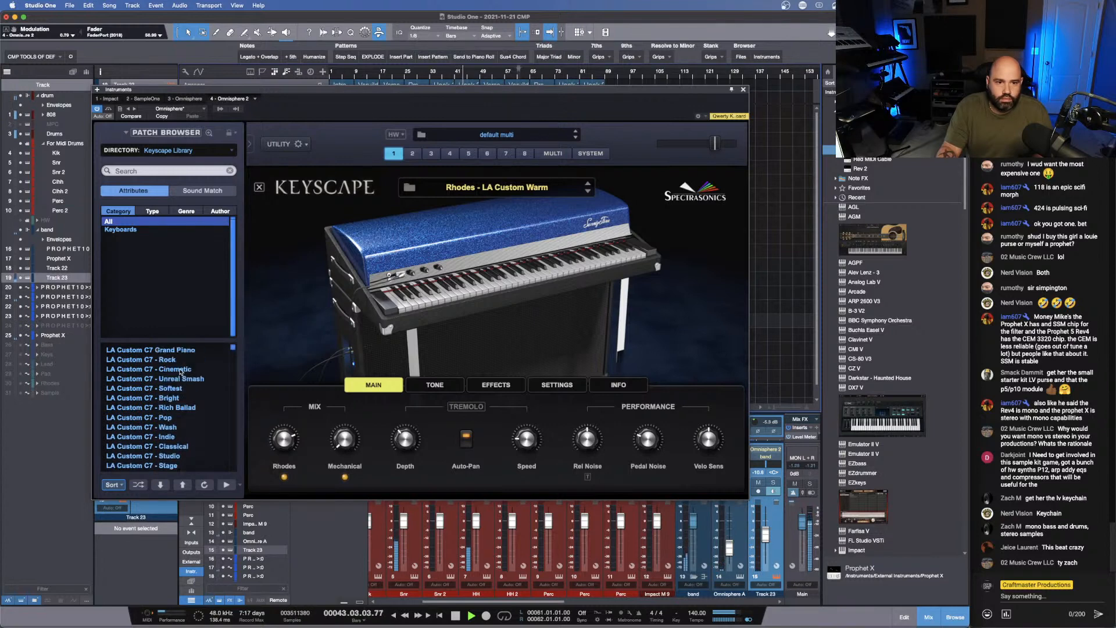
pyautogui.click(173, 360)
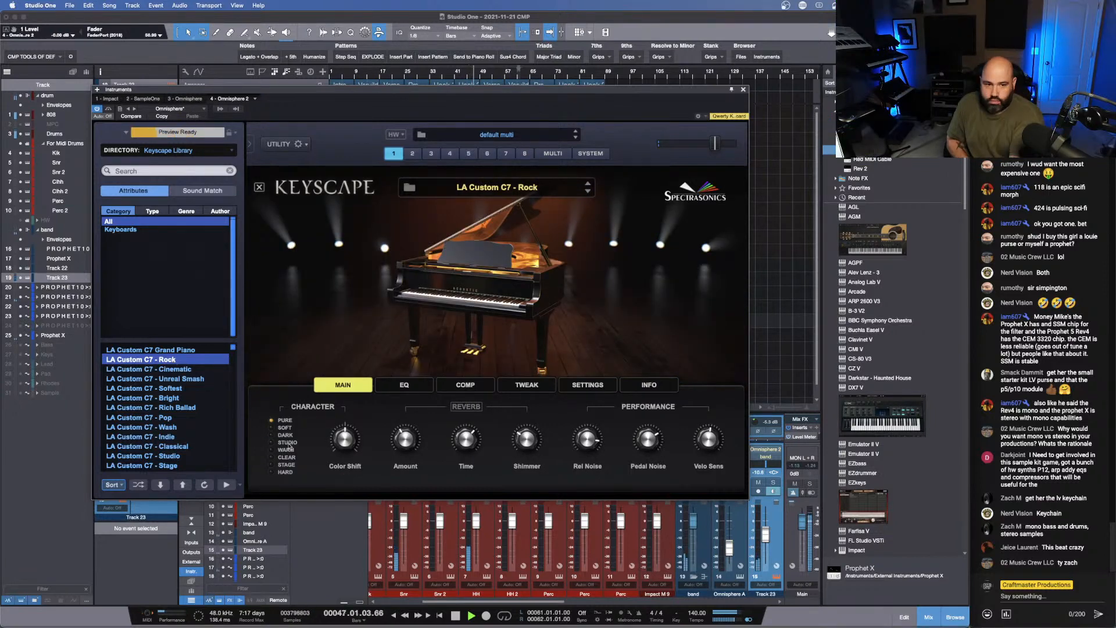
pyautogui.click(172, 369)
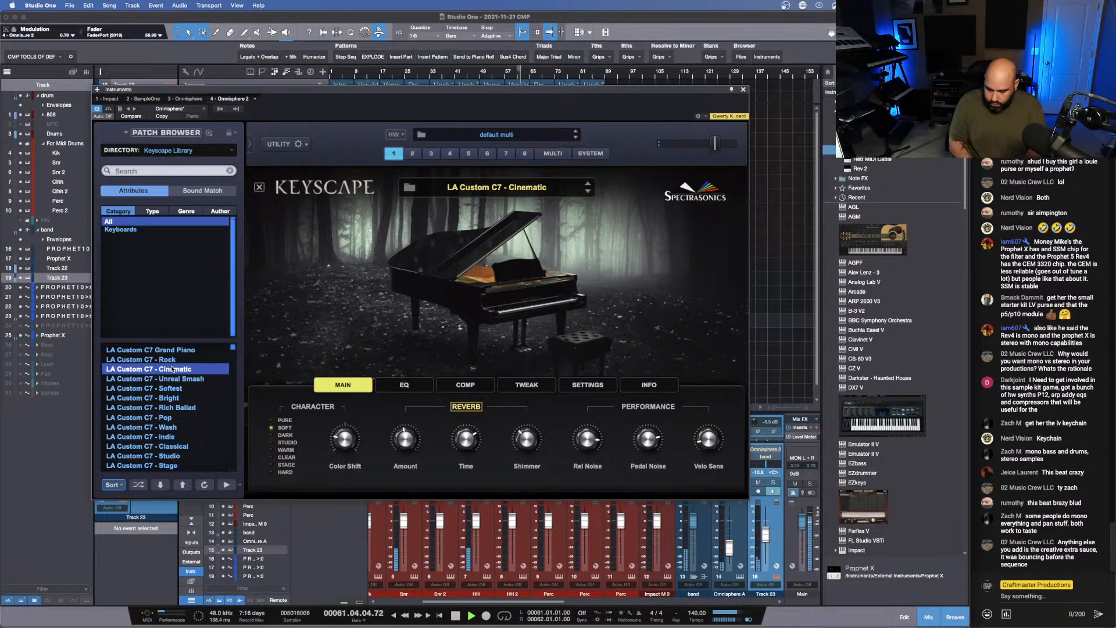
pyautogui.press('space')
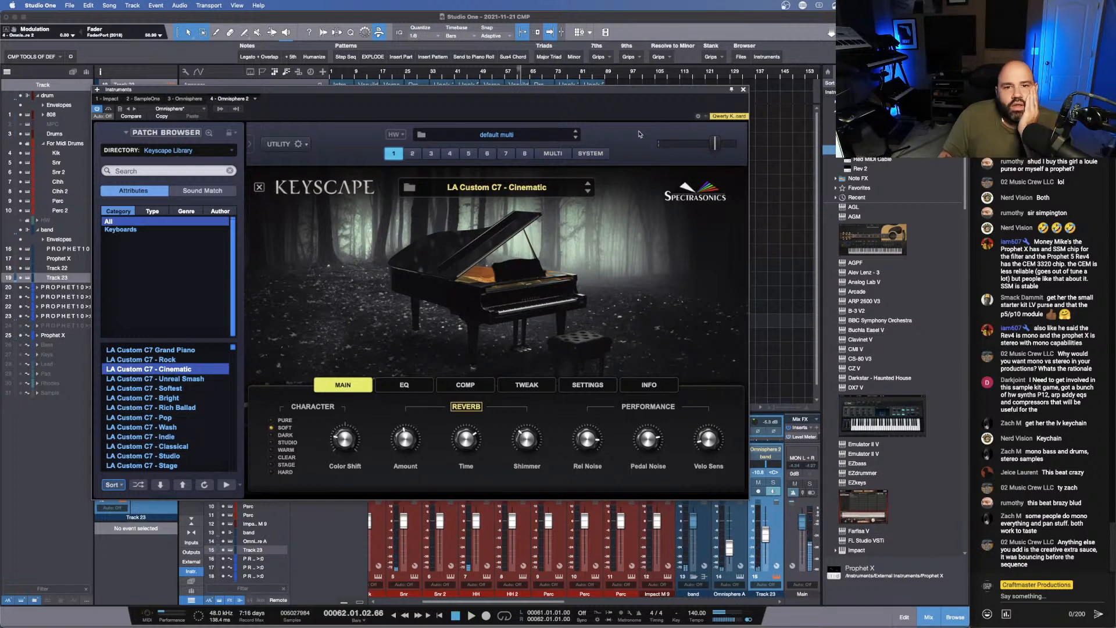
pyautogui.click(743, 89)
# - Play the arrangement from the start of the first Hook 2 section at bar 41
pyautogui.click(457, 74)
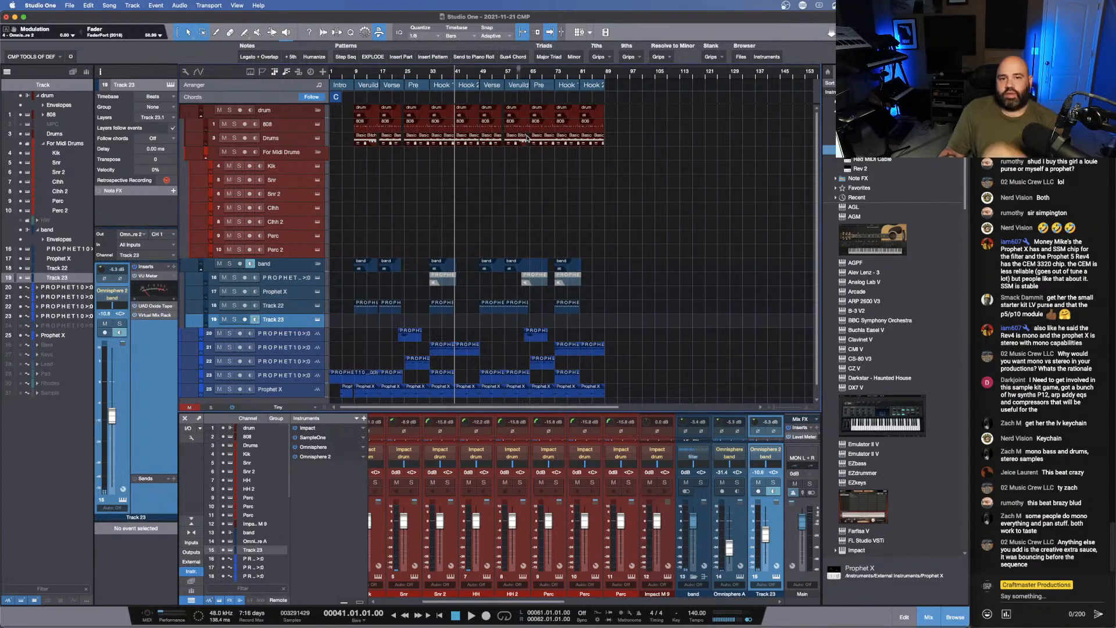
pyautogui.press('space')
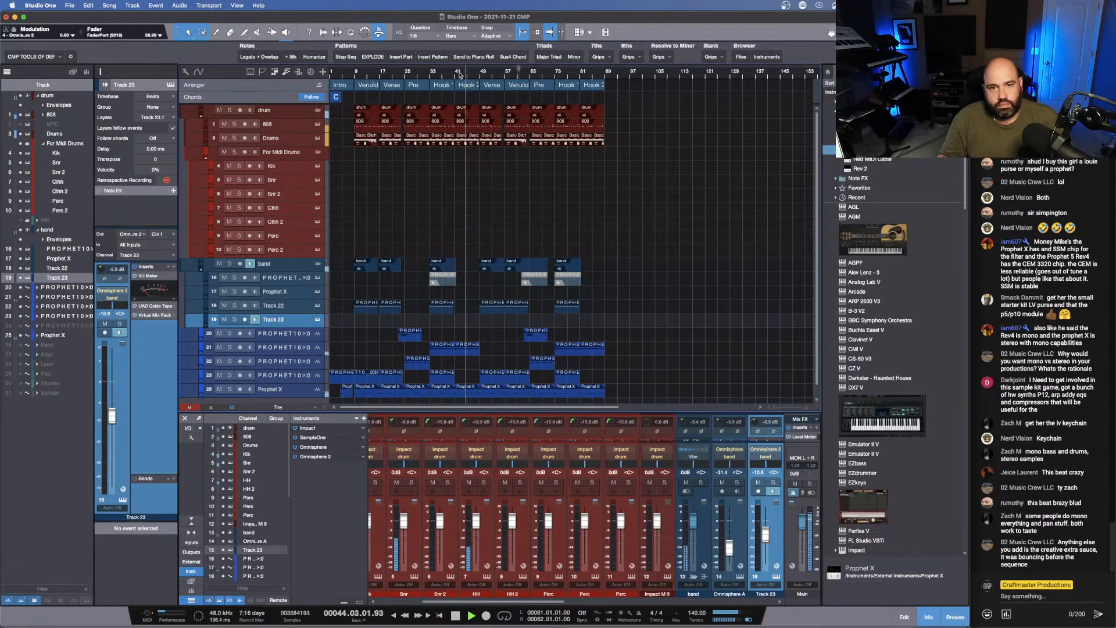
pyautogui.moveTo(461, 73); pyautogui.dragTo(492, 97)
pyautogui.press('space')
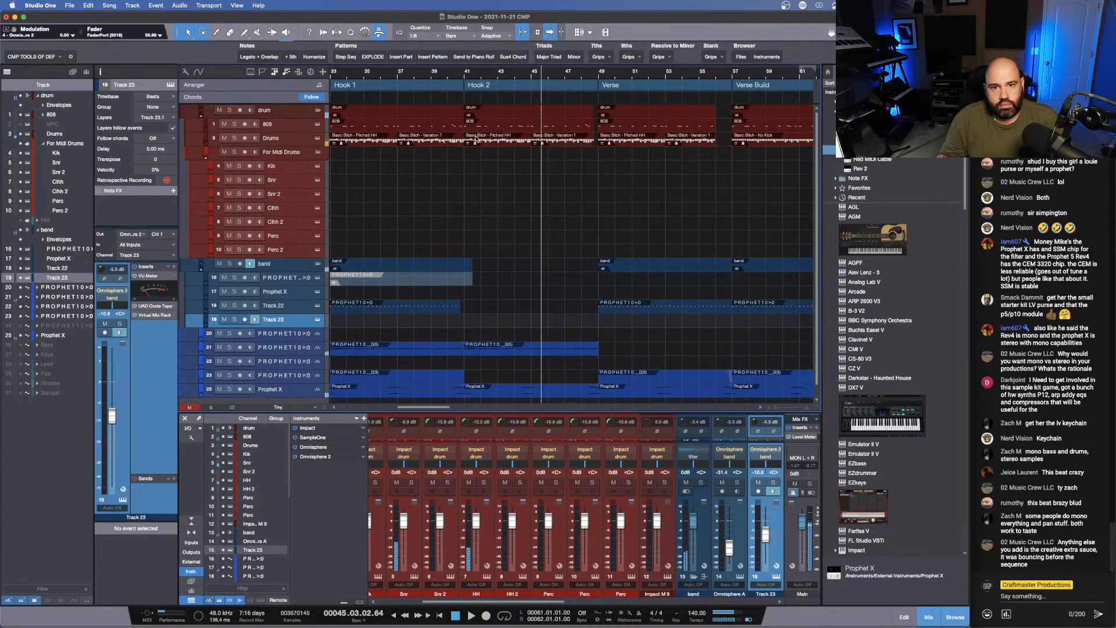
# - Open the 808 clip in the first Hook 2, raise its note at 41.04 to C4, and play the change
pyautogui.doubleClick(475, 126)
pyautogui.moveTo(510, 378); pyautogui.dragTo(503, 278)
pyautogui.click(400, 419)
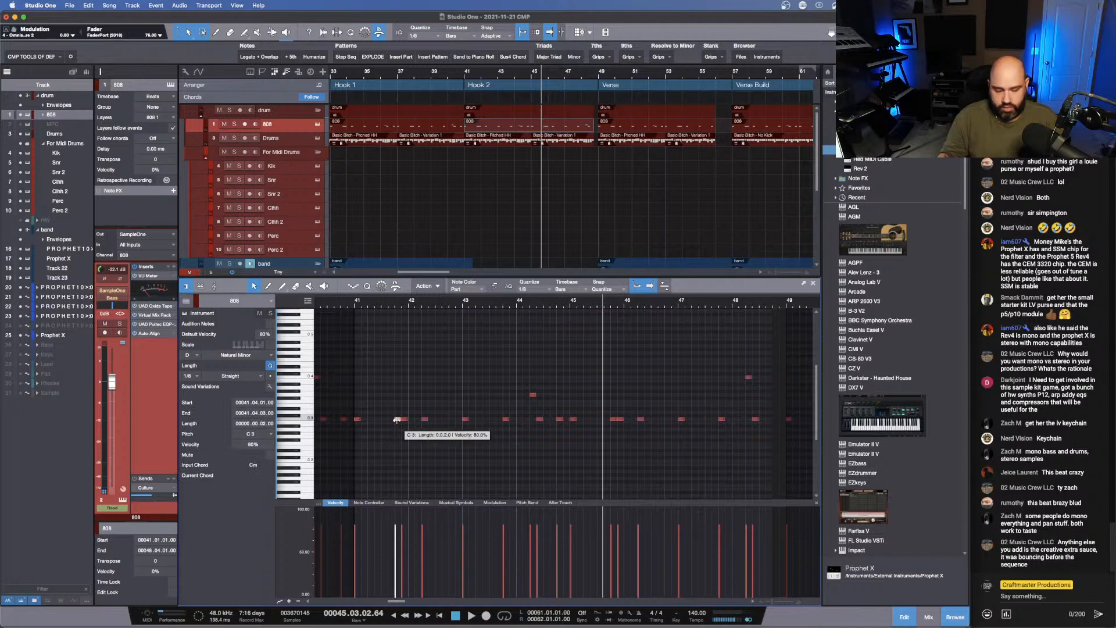
pyautogui.click(355, 306)
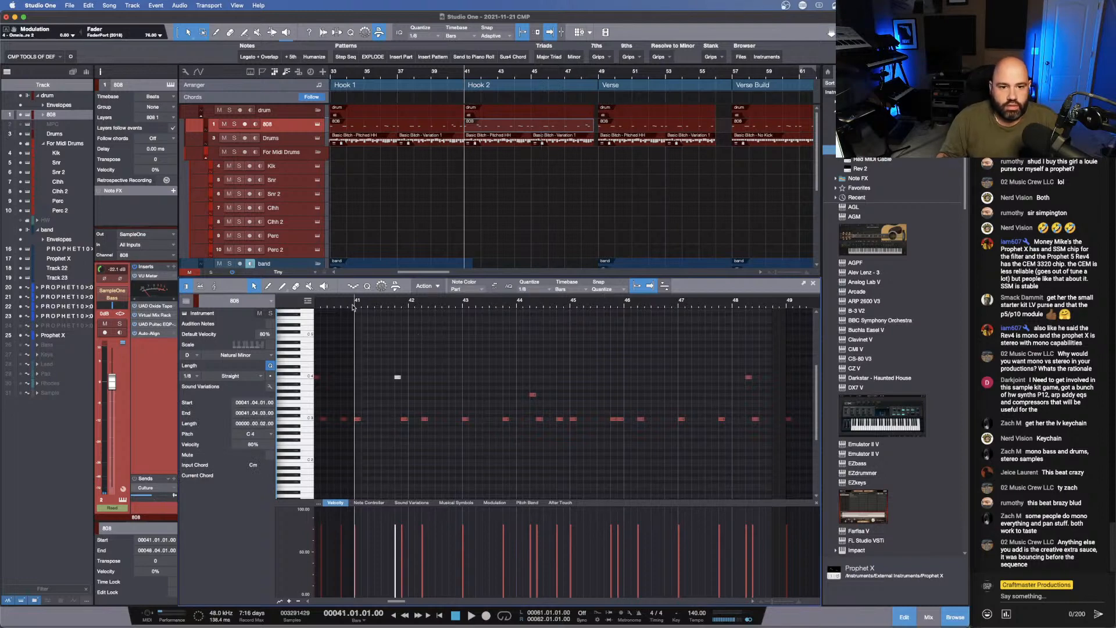
pyautogui.press('space')
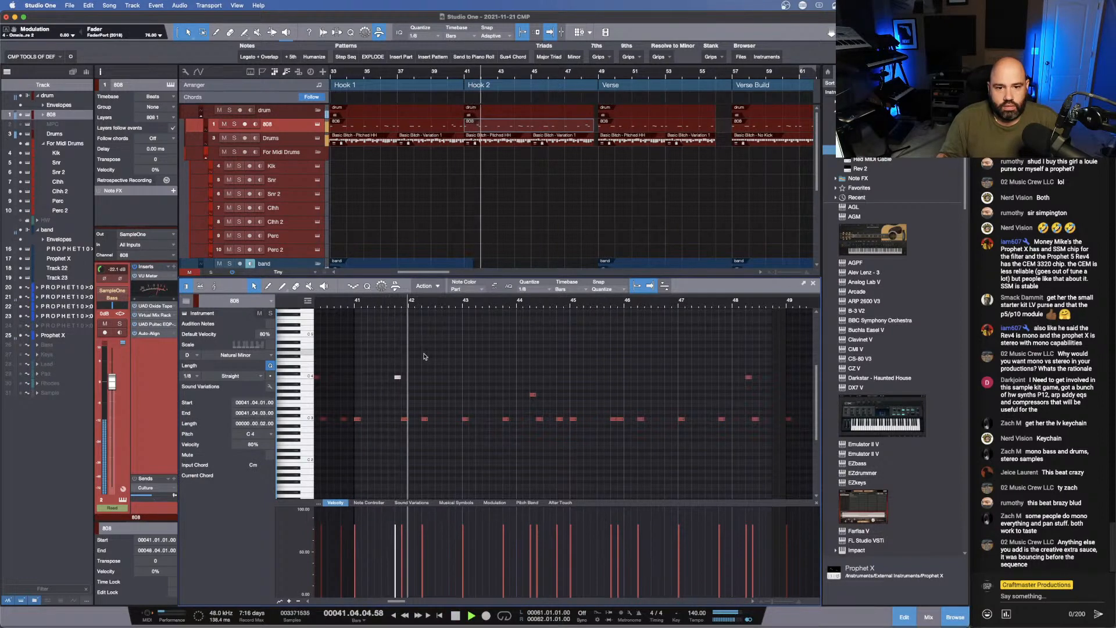
pyautogui.press('space')
# - Add two C3 eighth notes to the 808 clip at 42.02.03 and 42.03.01 and play the pattern
pyautogui.moveTo(421, 307); pyautogui.dragTo(428, 315)
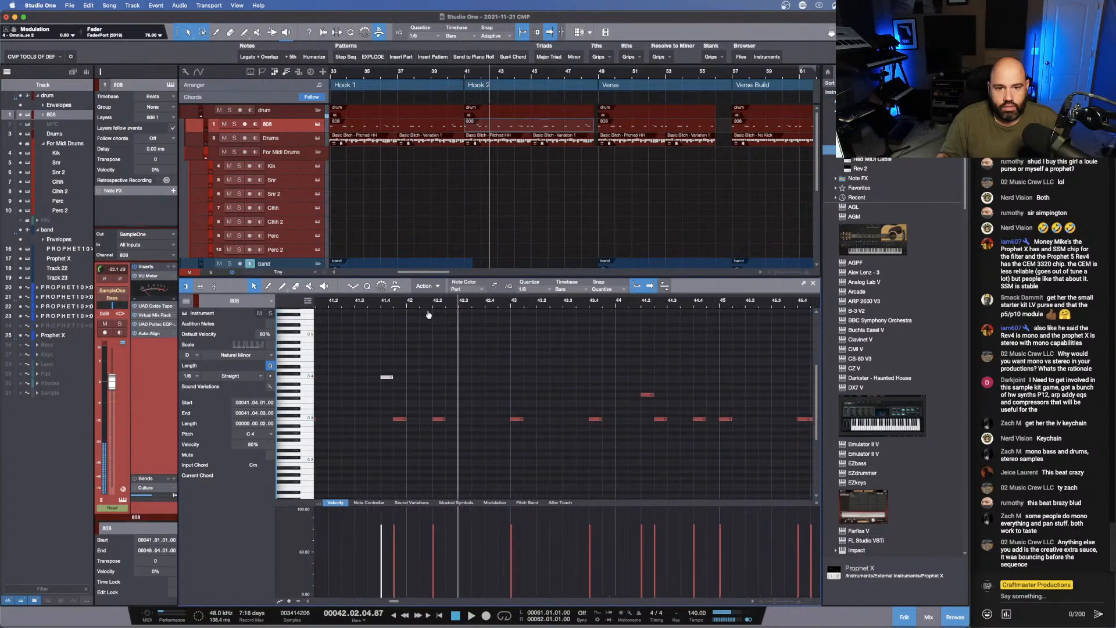
pyautogui.doubleClick(450, 419)
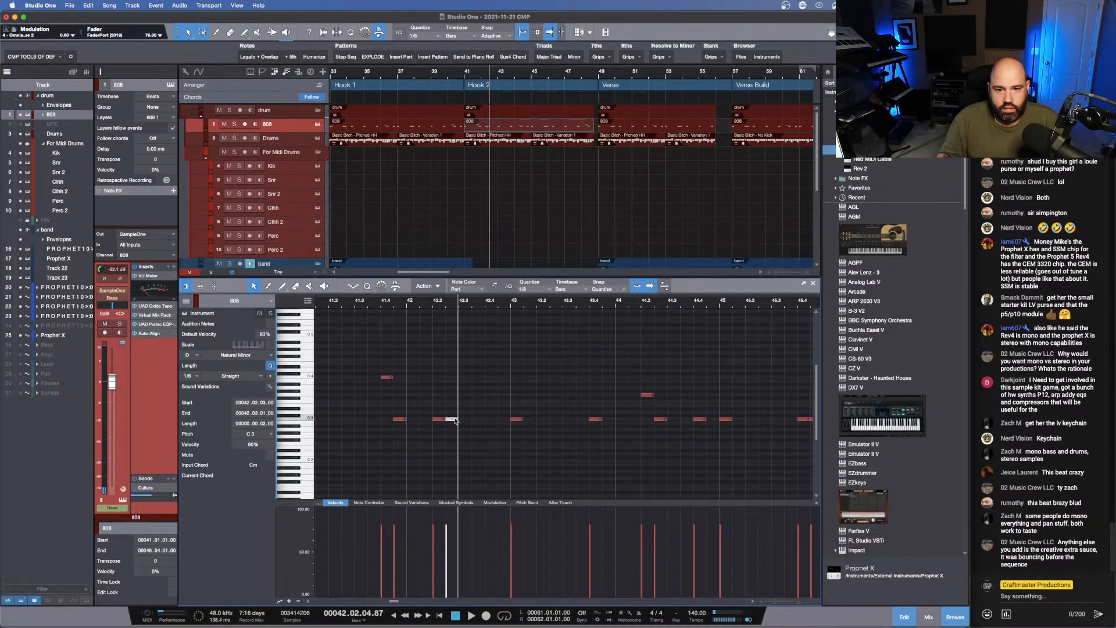
pyautogui.doubleClick(463, 420)
pyautogui.moveTo(445, 303); pyautogui.dragTo(493, 294)
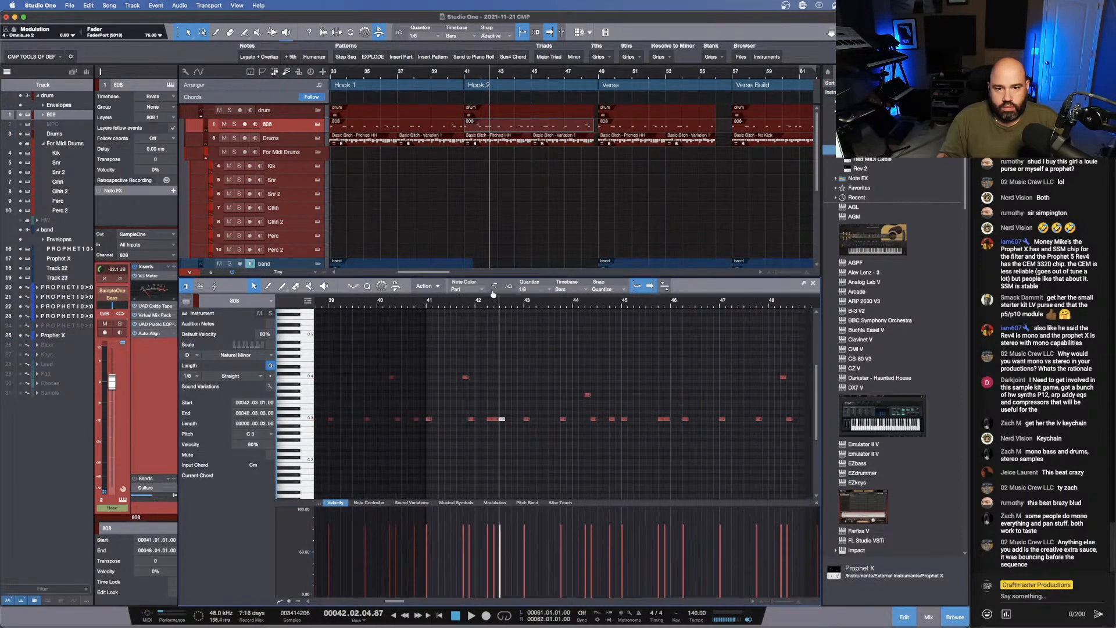
pyautogui.click(433, 306)
pyautogui.press('space')
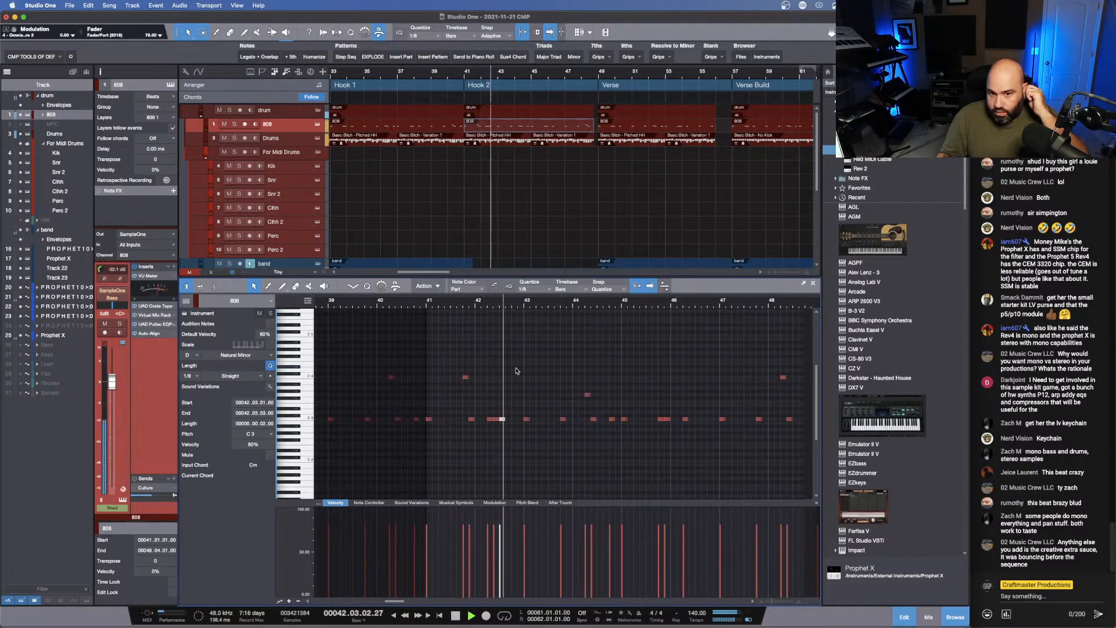
# - Add an eighth note at 42.04.01 in the 808 clip, raise it to G3, and play from there
pyautogui.click(514, 419)
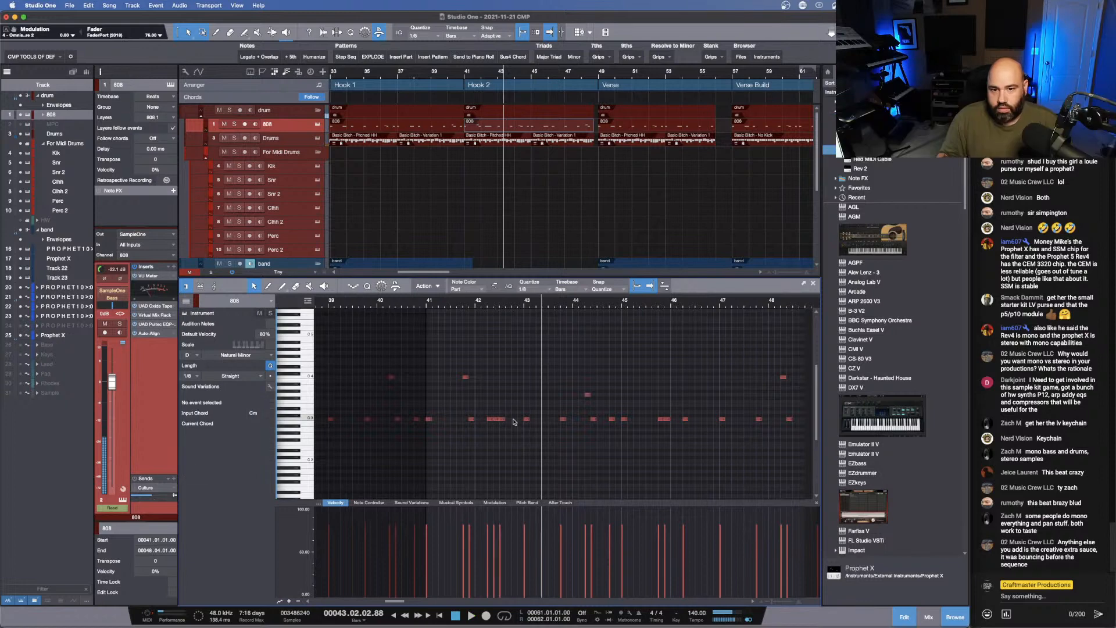
pyautogui.press('space')
pyautogui.click(514, 420)
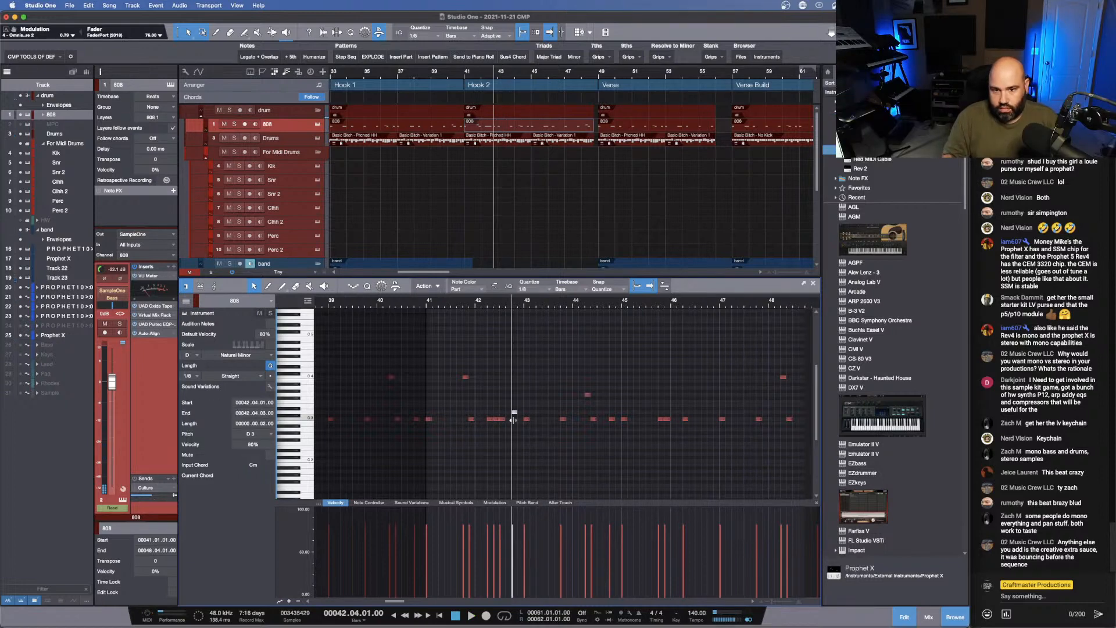
pyautogui.press('space')
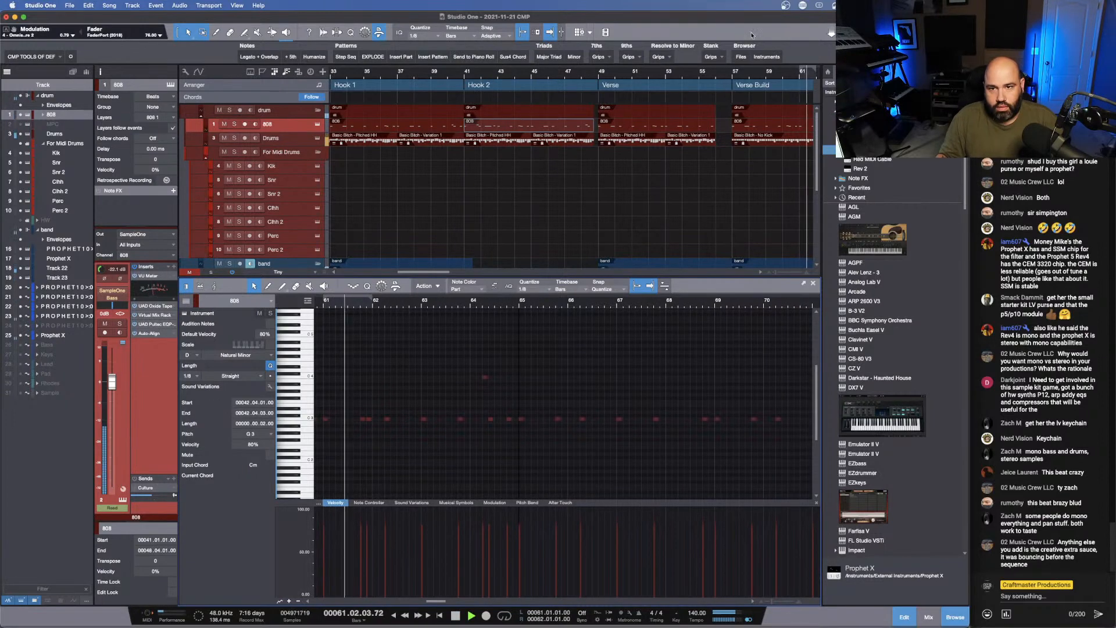
# - Play the arrangement from the first Pre section at bar 25
pyautogui.press('space')
pyautogui.moveTo(747, 72); pyautogui.dragTo(488, 66)
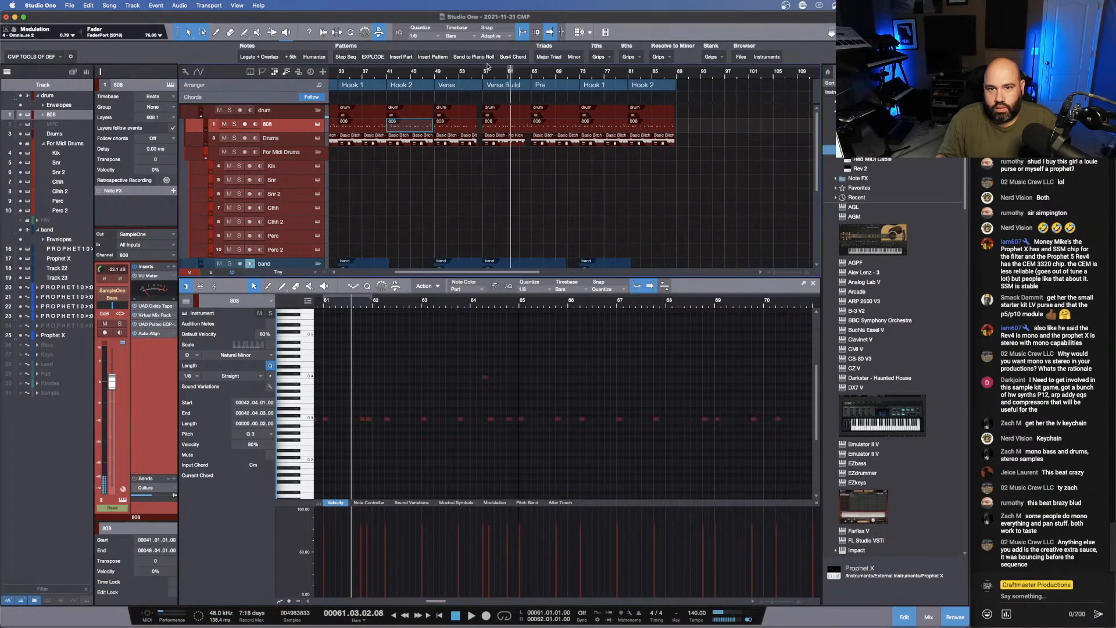
pyautogui.hscroll(2, 401, 79)
pyautogui.hscroll(-8, 401, 79)
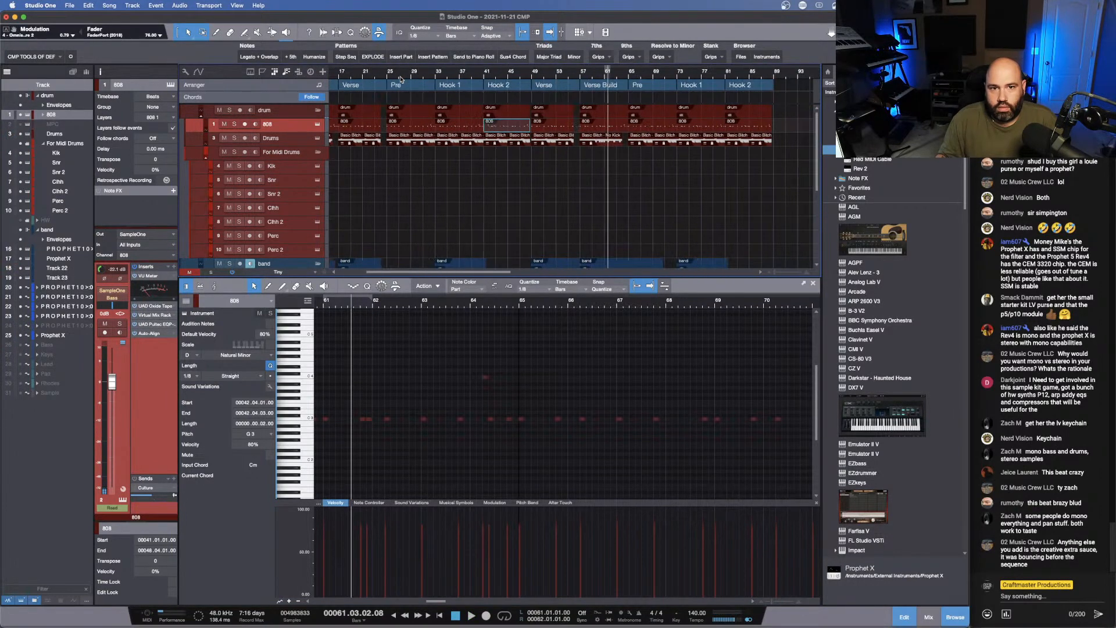
pyautogui.click(467, 76)
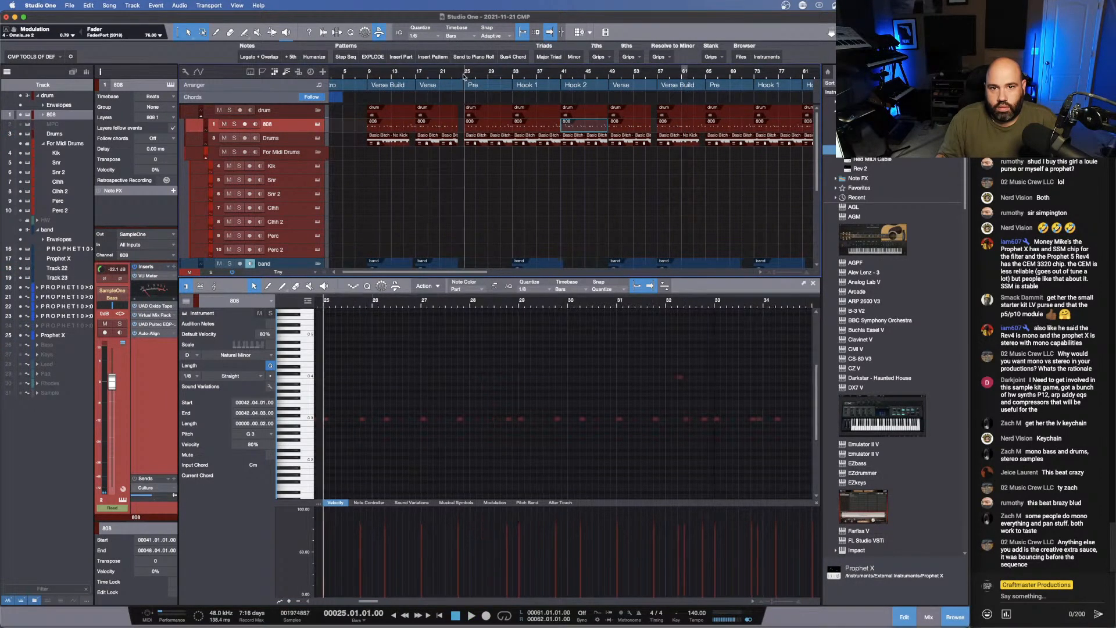
pyautogui.press('space')
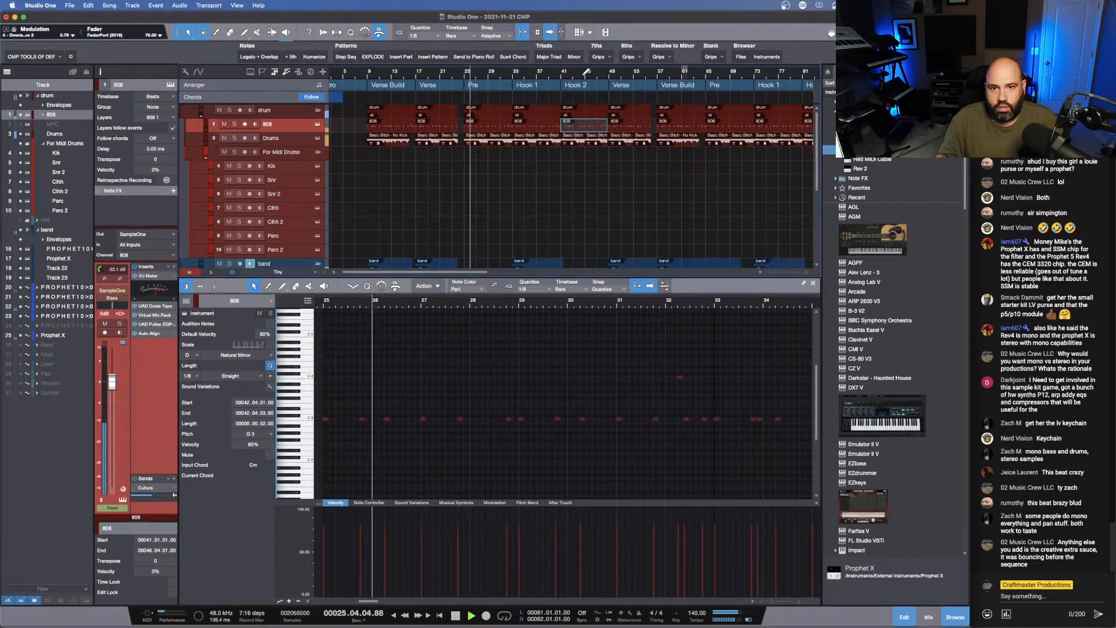
# - Set the loop range over the first Hook 2, bars 41 to 49, and turn looping on
pyautogui.click(562, 73)
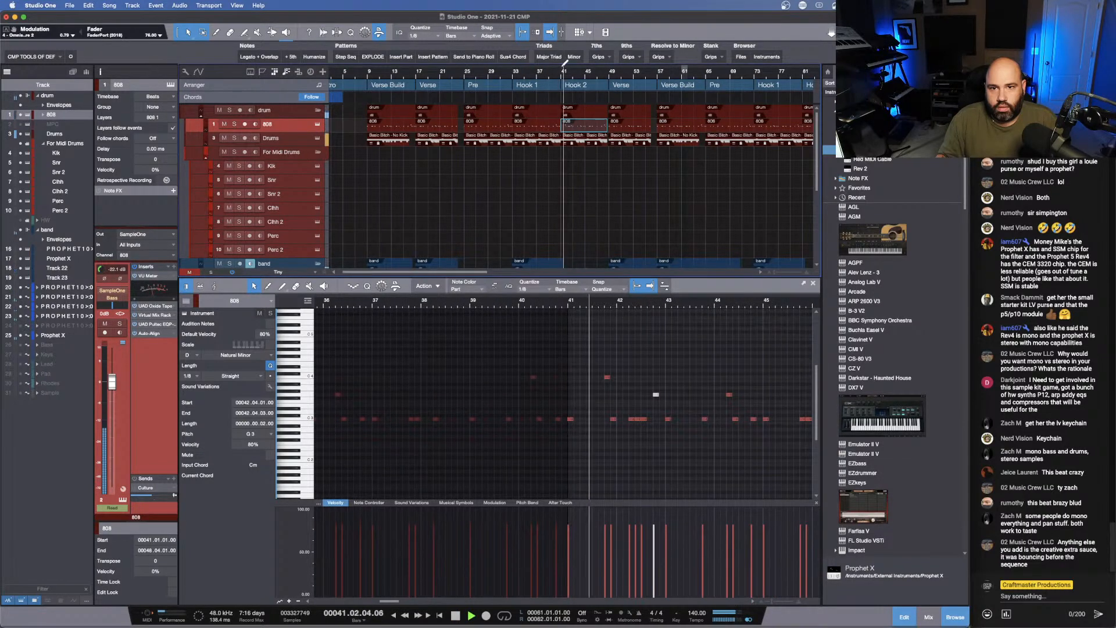
pyautogui.moveTo(562, 67); pyautogui.dragTo(610, 66)
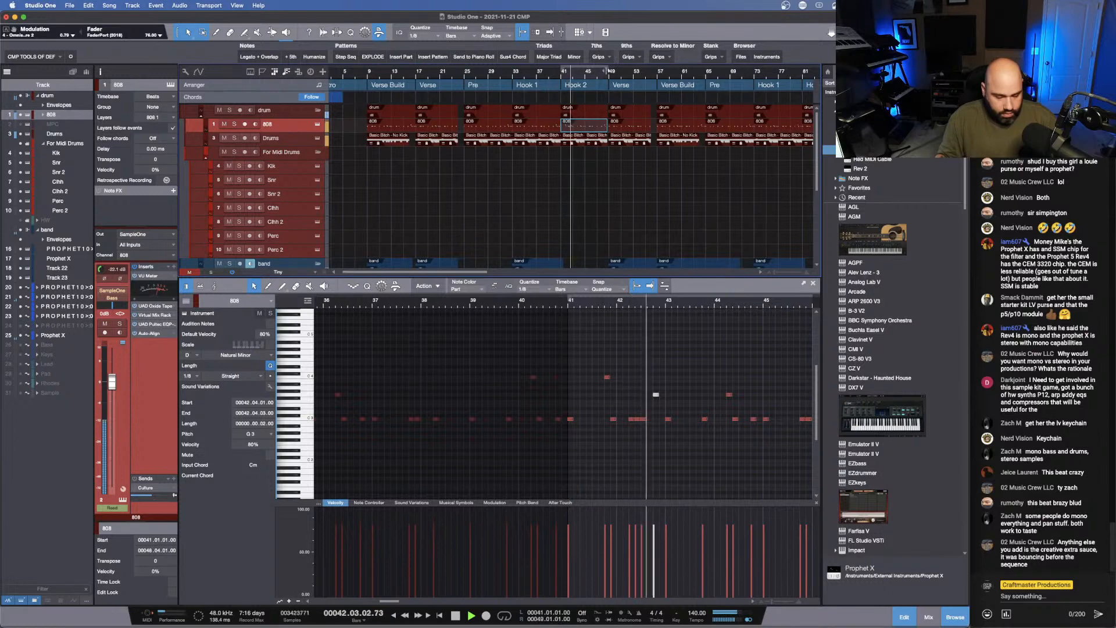
pyautogui.press('/')
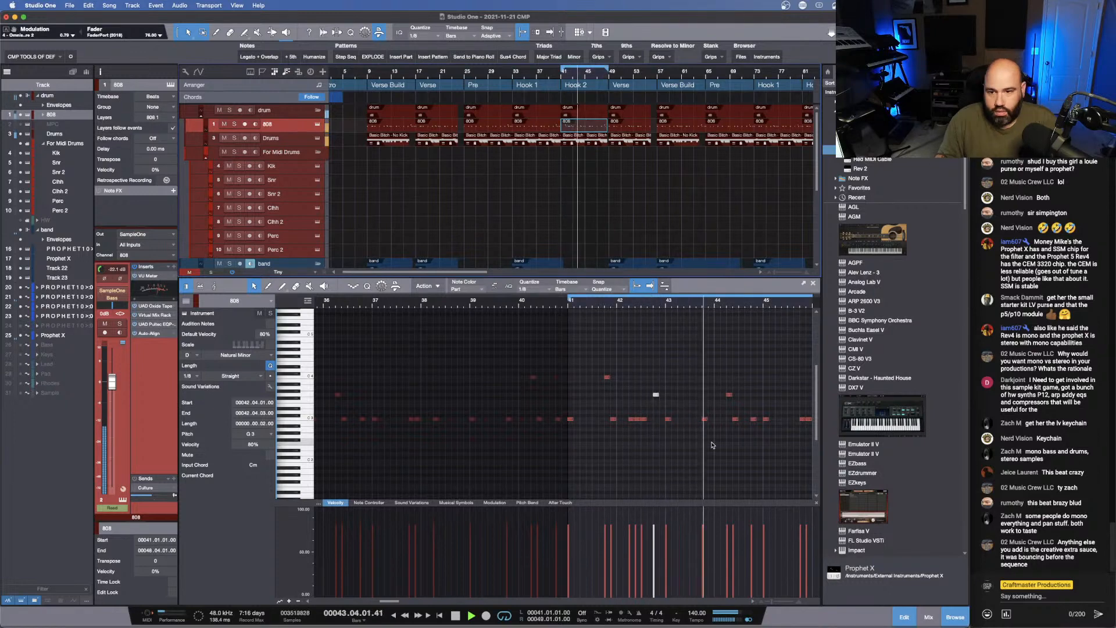
# - Add an eighth note at 43.04.03 in the 808 clip and raise it an octave to C4
pyautogui.moveTo(699, 307); pyautogui.dragTo(645, 308)
pyautogui.press('space')
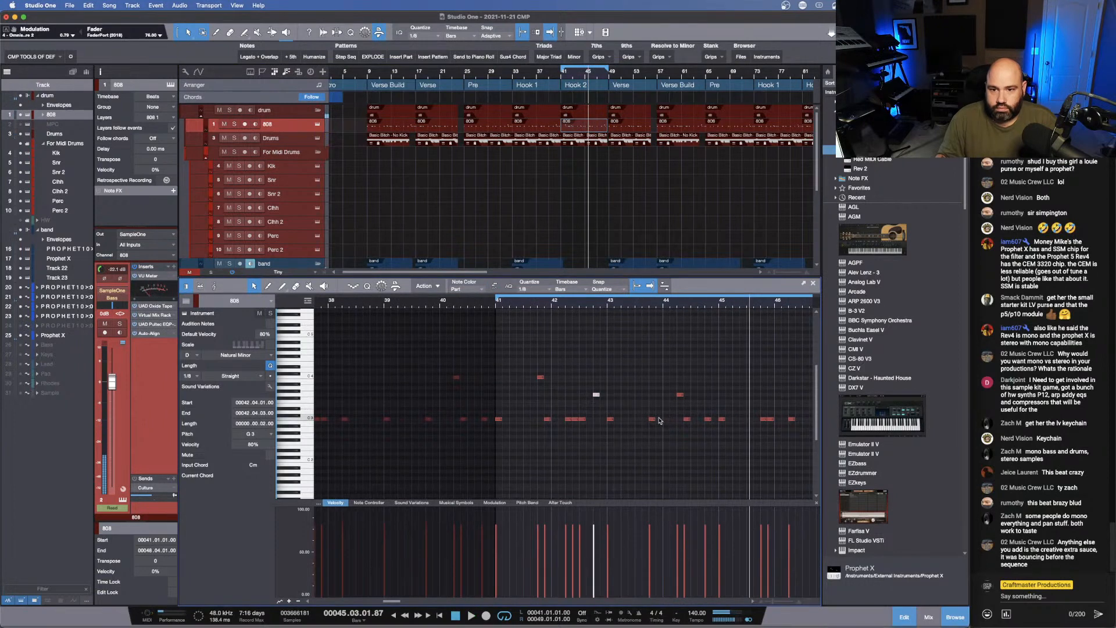
pyautogui.doubleClick(659, 421)
pyautogui.hotkey('shift', 'Up')
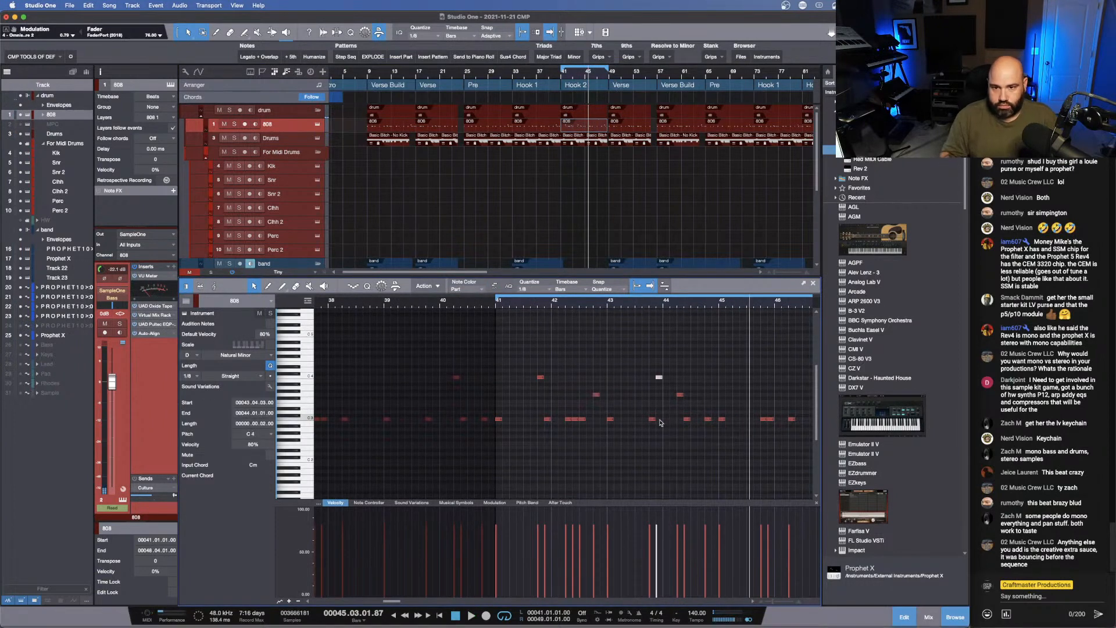
# - Split the C3 note at 42.02.01 in the 808 clip into sixteenth-note triplets and play the loop
pyautogui.press('space')
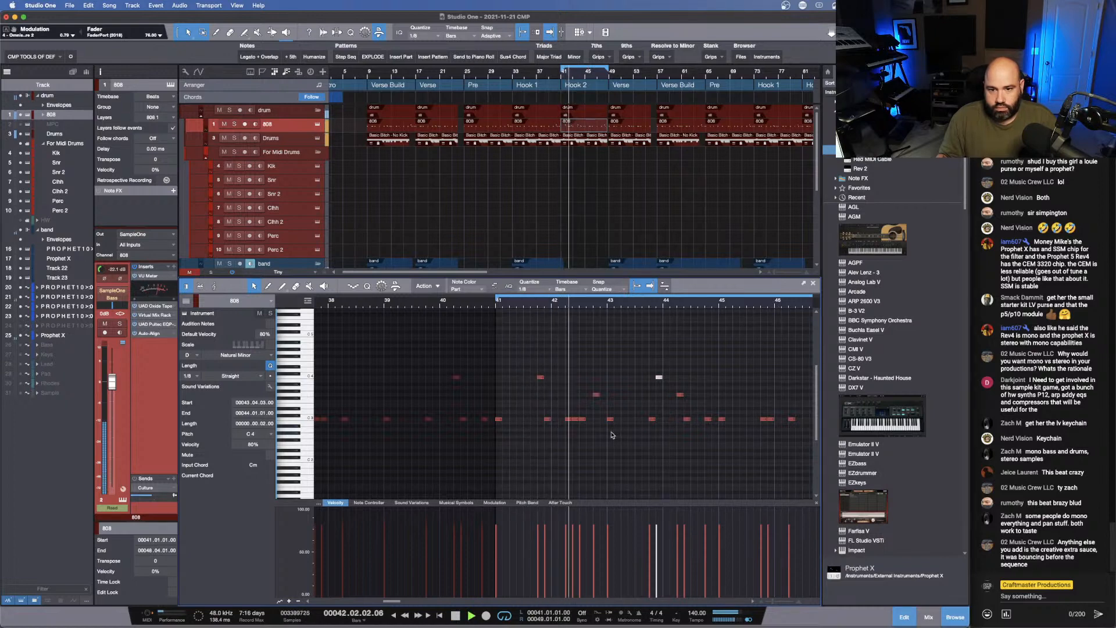
pyautogui.click(570, 419)
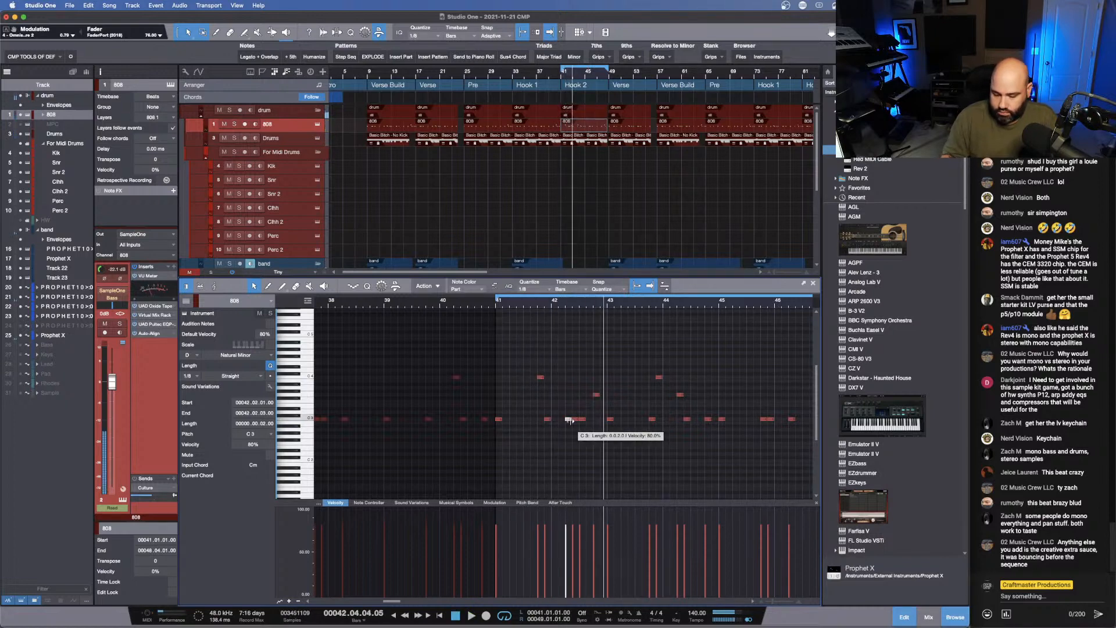
pyautogui.hotkey('alt', 't')
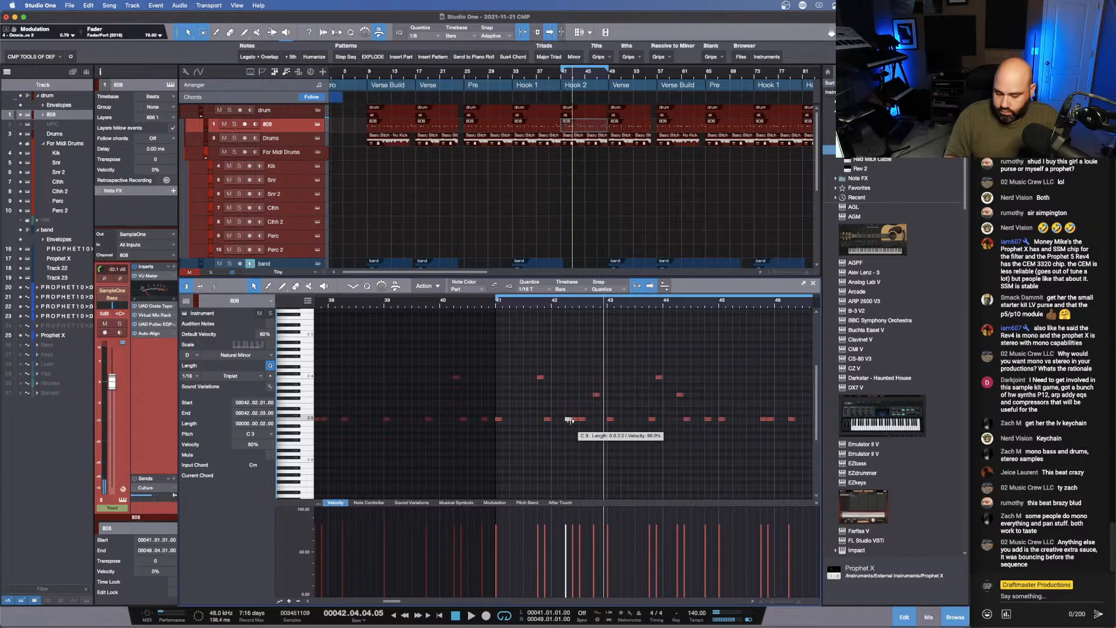
pyautogui.hotkey('alt', 'x')
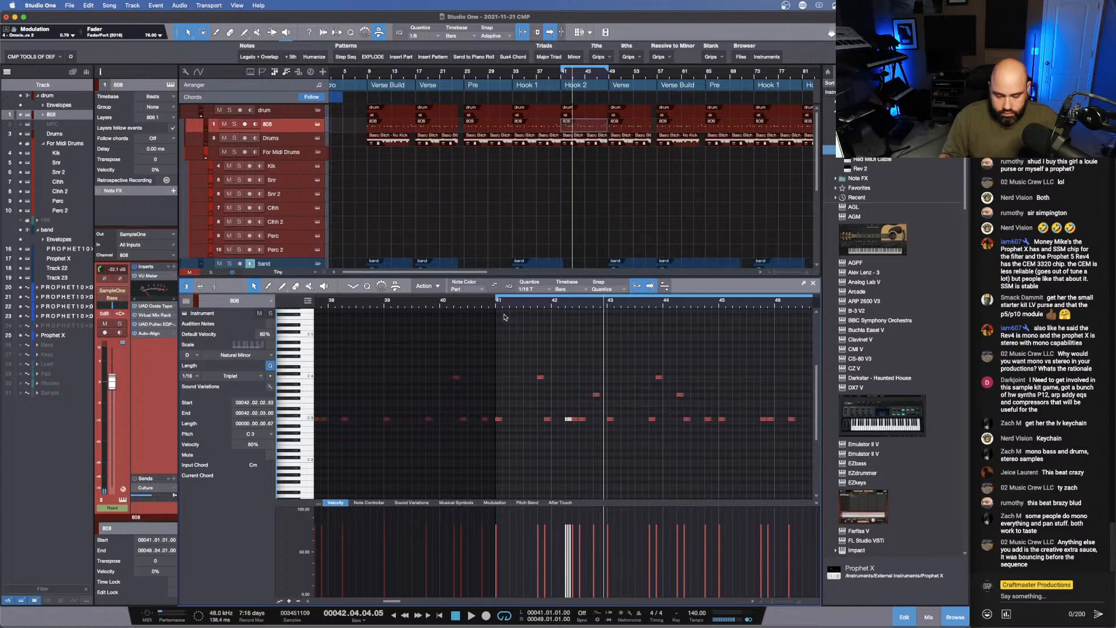
pyautogui.press('space')
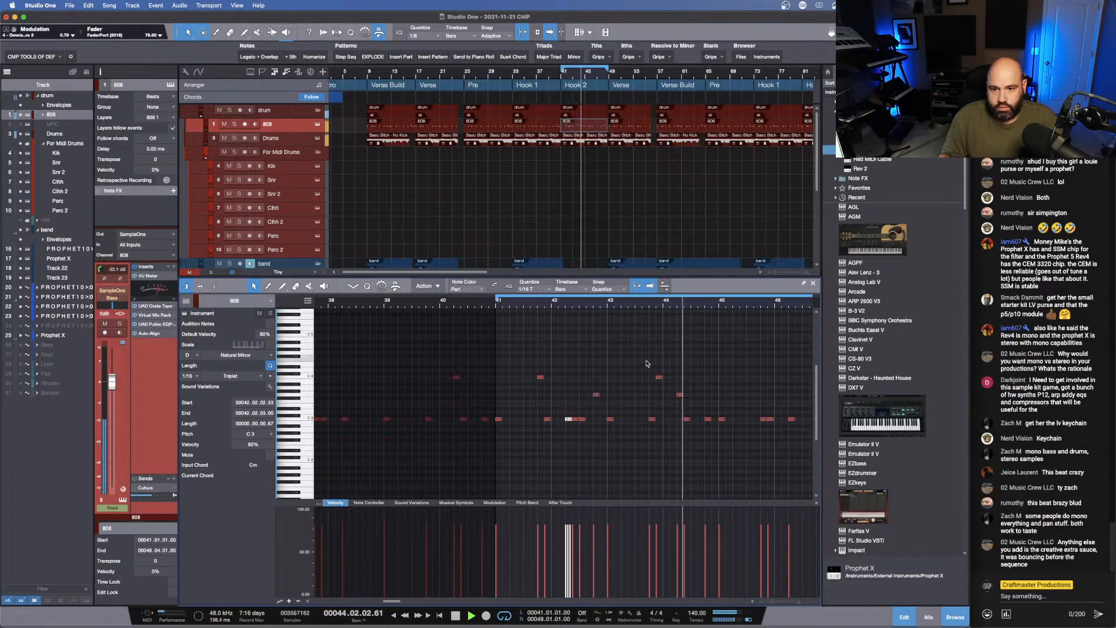
# - Delete the C4 note at 43.04.03 from the 808 clip and play the loop
pyautogui.press('space')
pyautogui.click(658, 377)
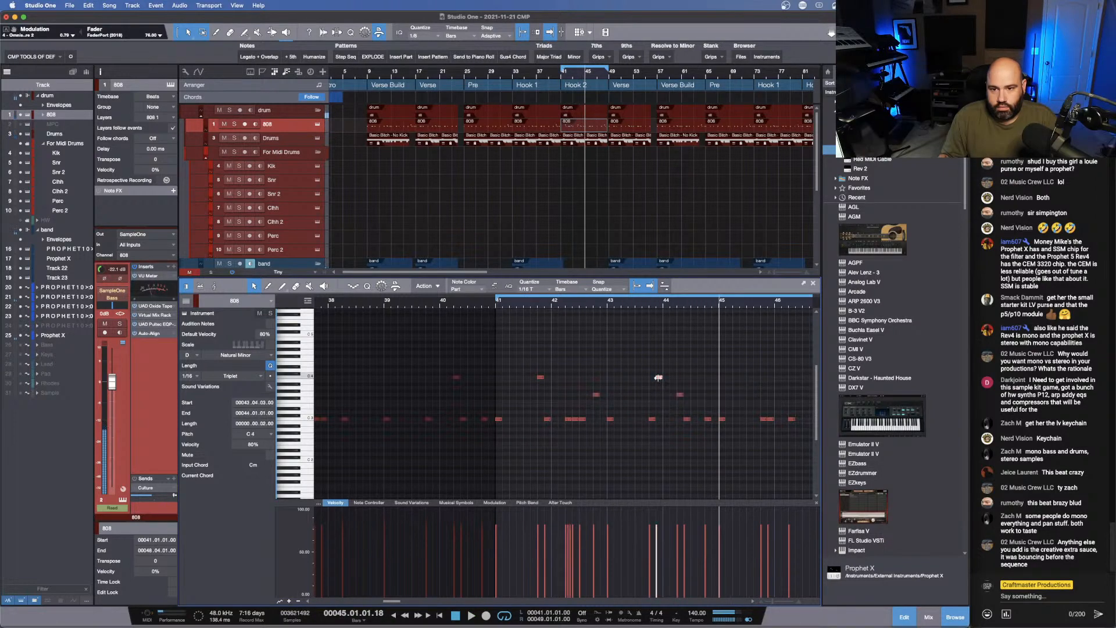
pyautogui.press('Right')
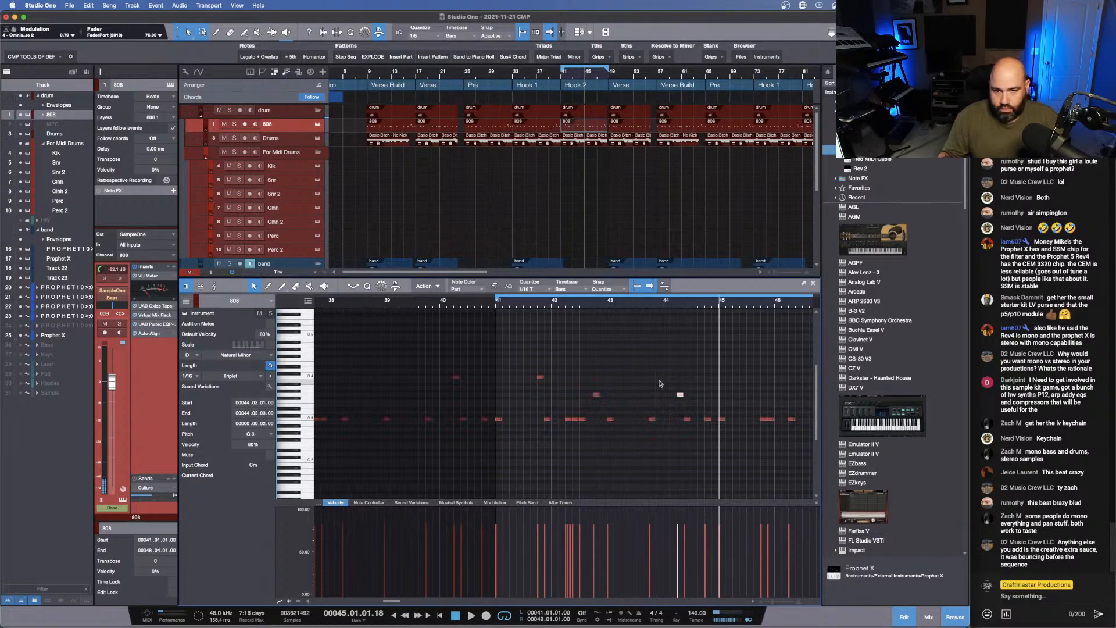
pyautogui.press('space')
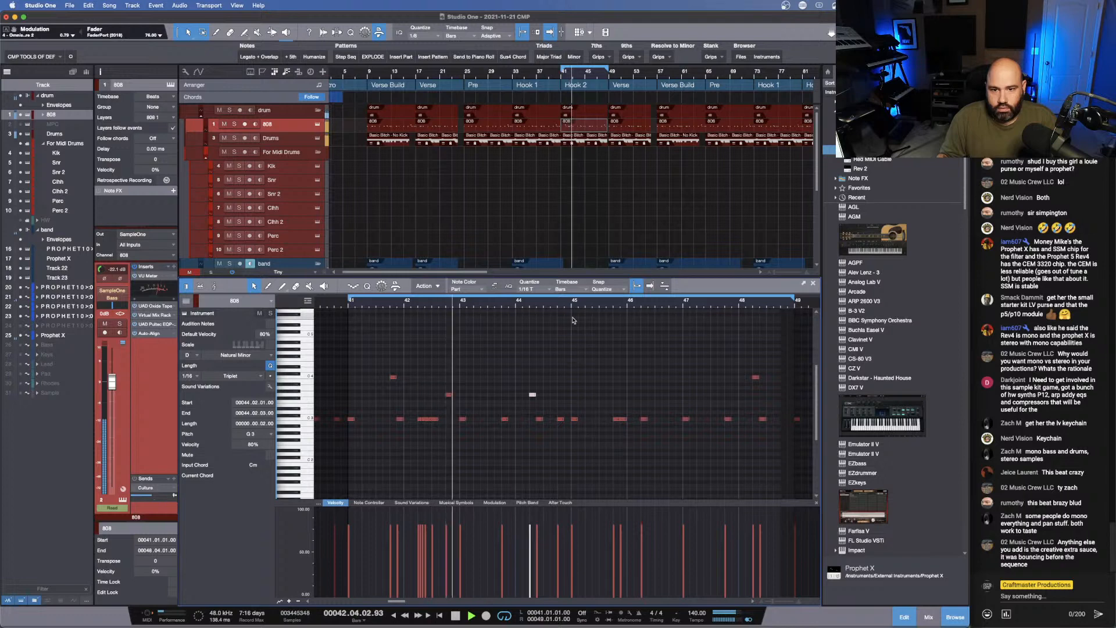
# - Replace the 808 notes in bars 45 to 48 with a duplicate of the notes from bars 41 to 44
pyautogui.moveTo(572, 320); pyautogui.dragTo(776, 480)
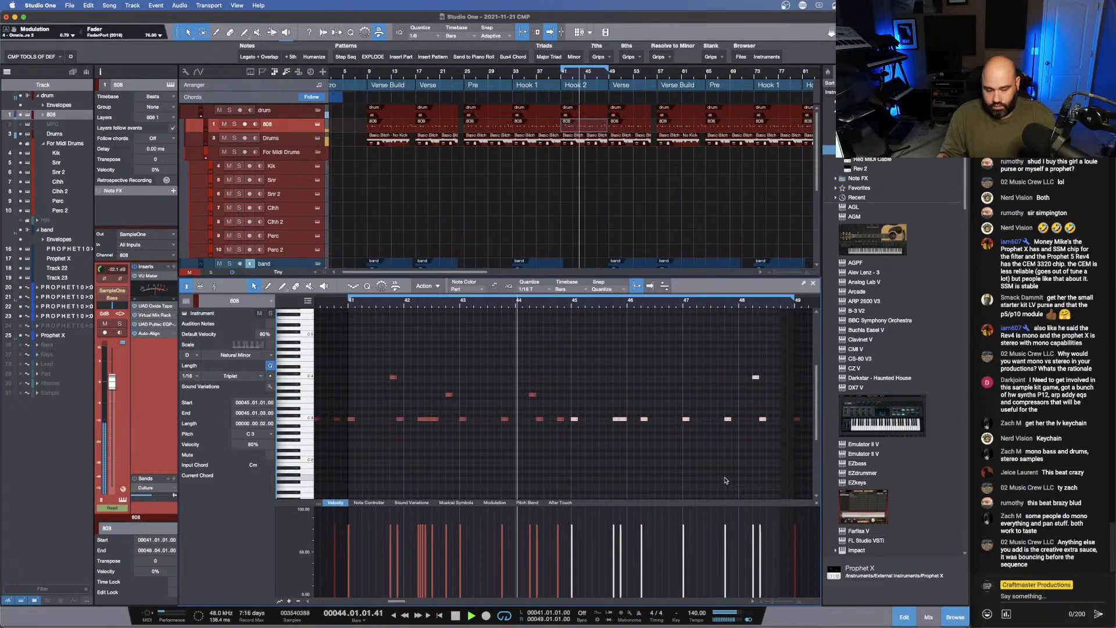
pyautogui.press('Delete')
pyautogui.moveTo(633, 480); pyautogui.dragTo(349, 361)
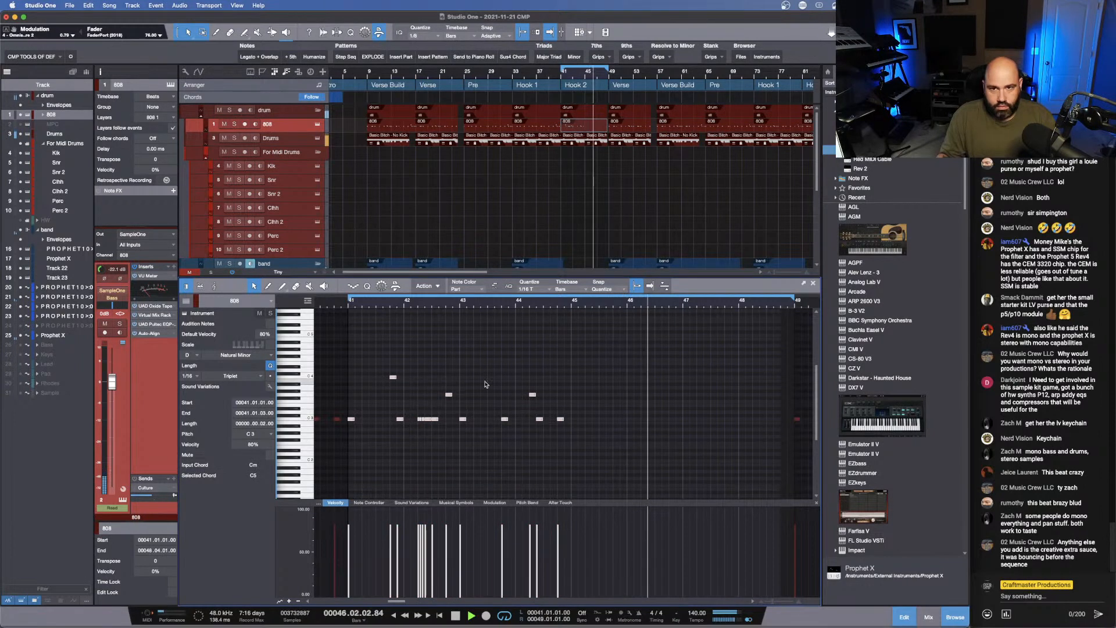
pyautogui.press('d')
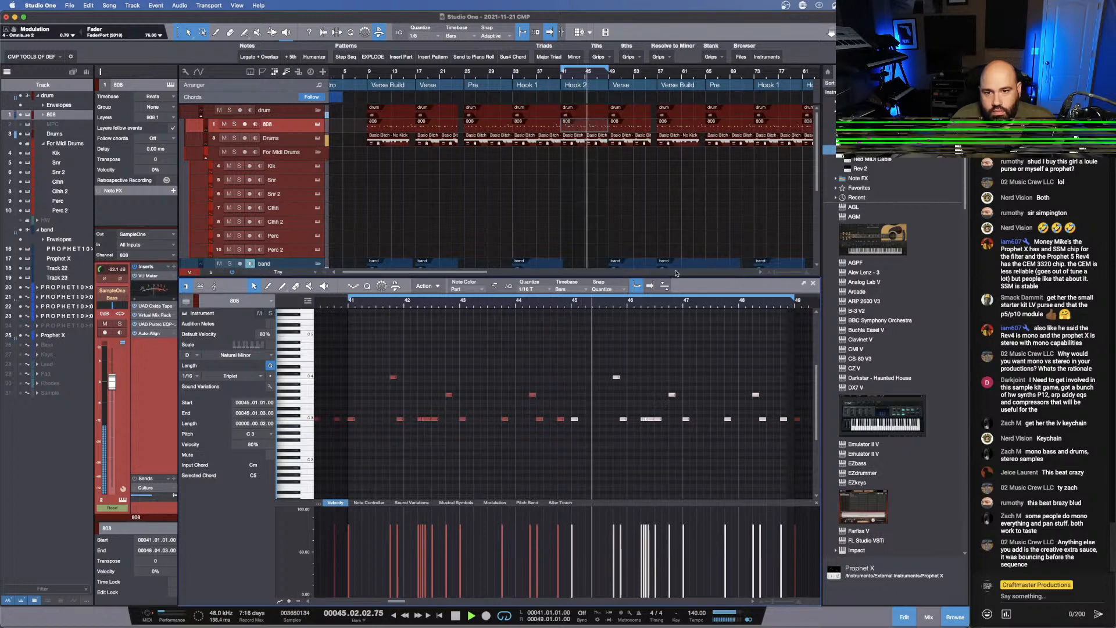
# - Replace the 808 clip in the last Hook 2 at bar 81 with a copy of the first Hook 2's 808 clip
pyautogui.moveTo(676, 273); pyautogui.dragTo(672, 370)
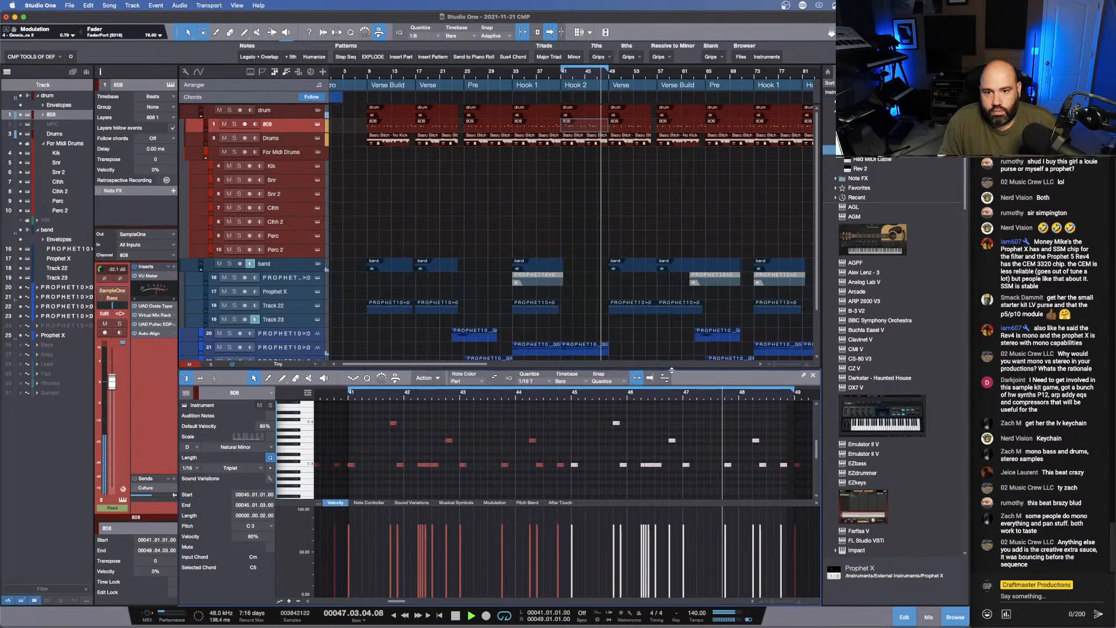
pyautogui.moveTo(671, 370); pyautogui.dragTo(672, 369)
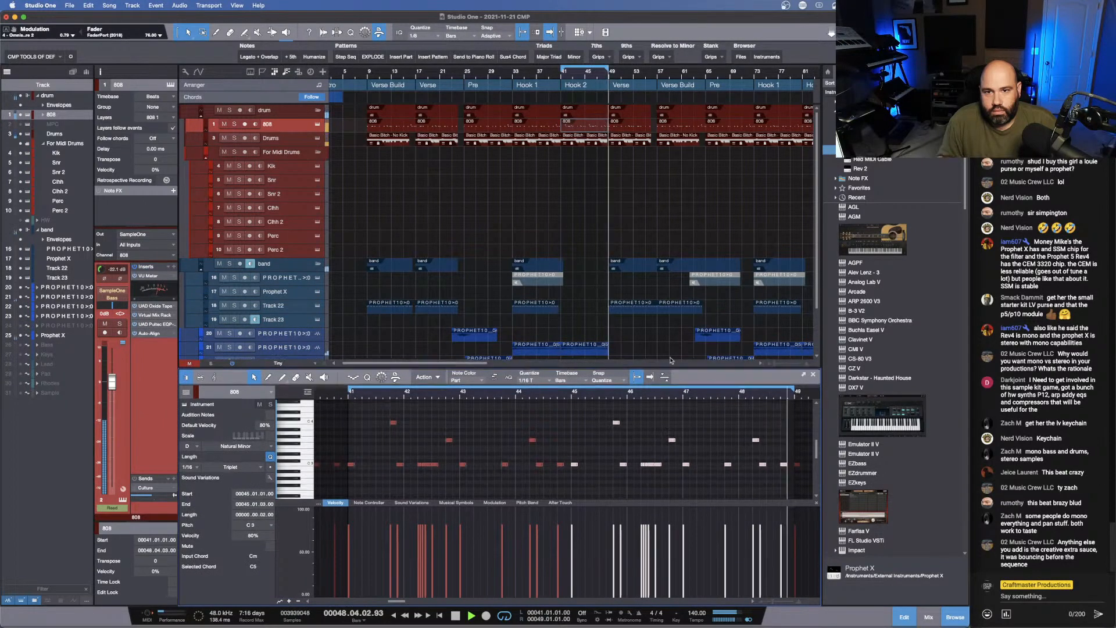
pyautogui.press('space')
pyautogui.moveTo(594, 77); pyautogui.dragTo(528, 71)
pyautogui.click(642, 127)
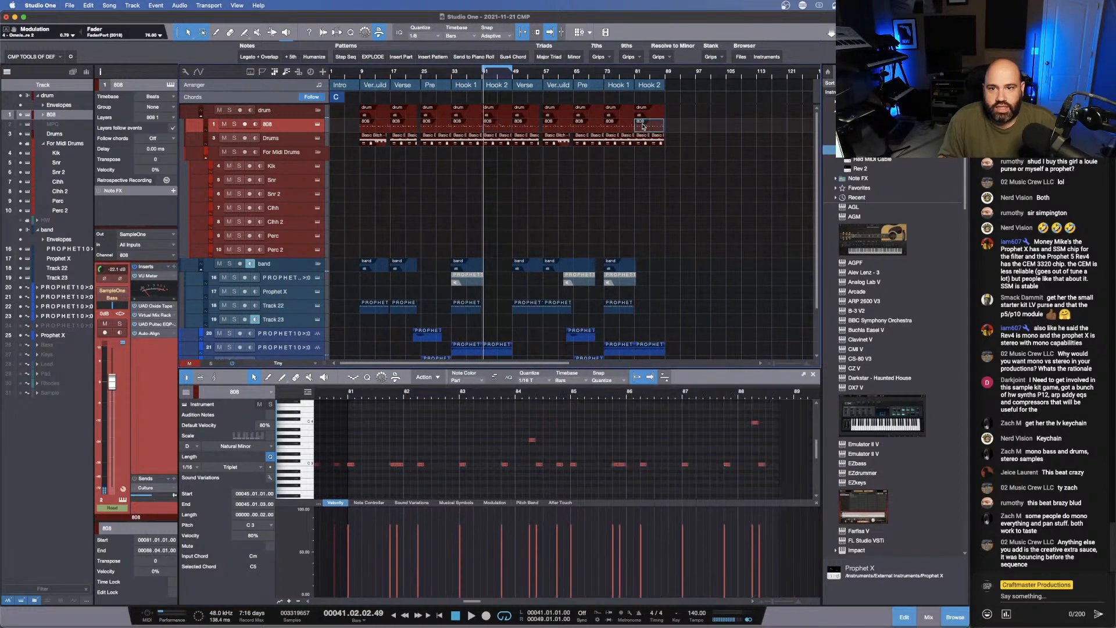
pyautogui.press('Delete')
pyautogui.click(498, 127)
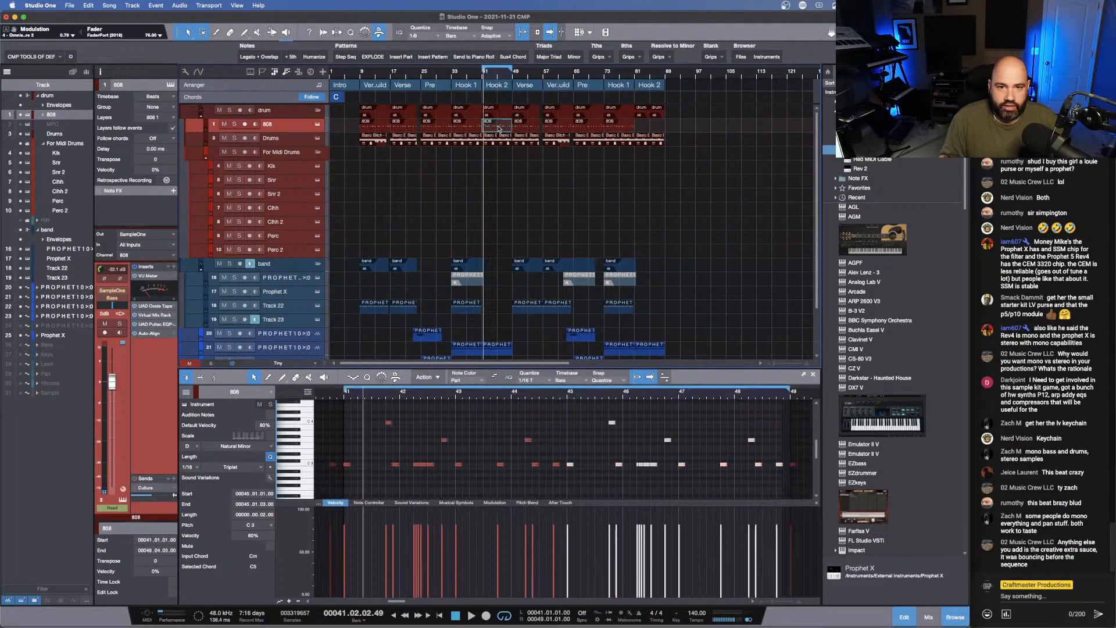
pyautogui.moveTo(499, 127); pyautogui.dragTo(652, 126)
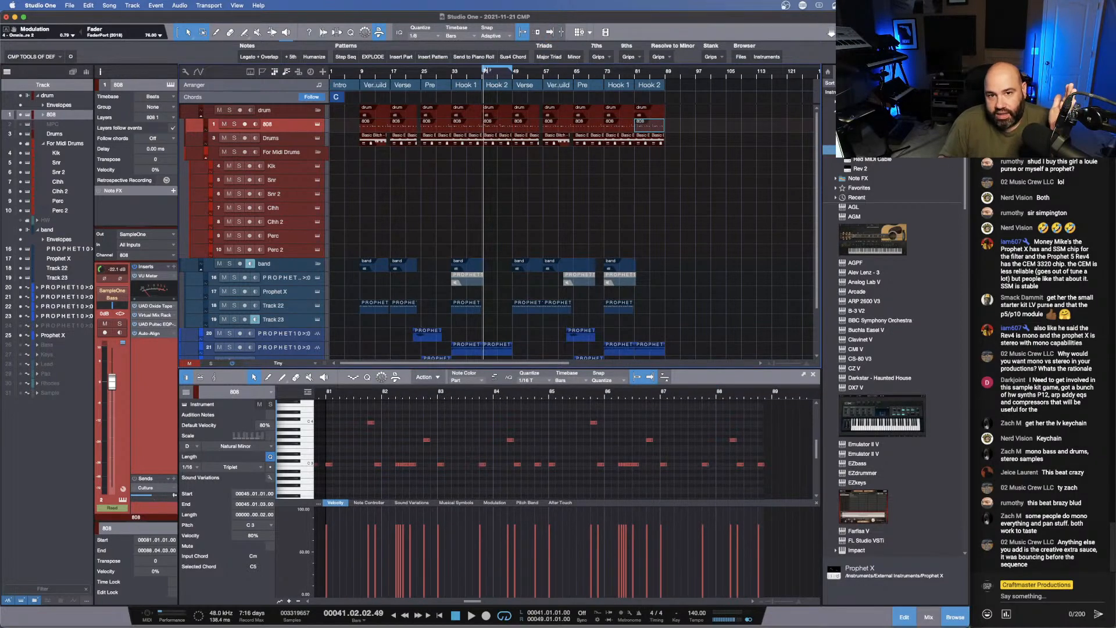
# - Extend the loop range back to bar 1, covering bars 1 to 49, and play the song from the start
pyautogui.moveTo(485, 70); pyautogui.dragTo(330, 71)
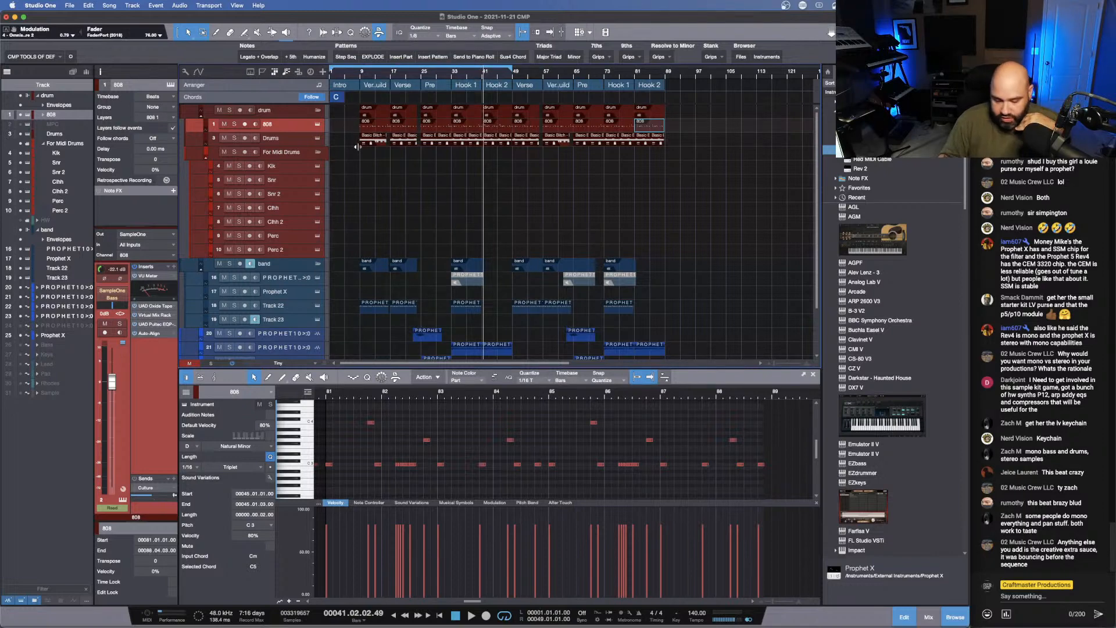
pyautogui.press('space')
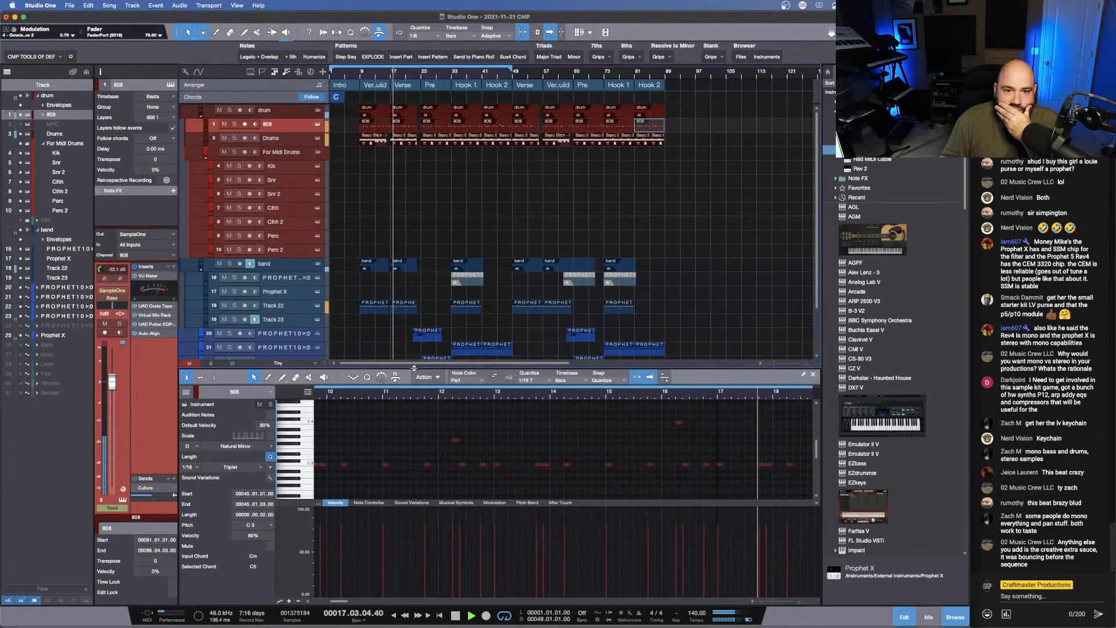
# - Set the file tempo of all PROPHET10 and Prophet X audio events on the lower tracks to 140
pyautogui.moveTo(429, 370); pyautogui.dragTo(429, 525)
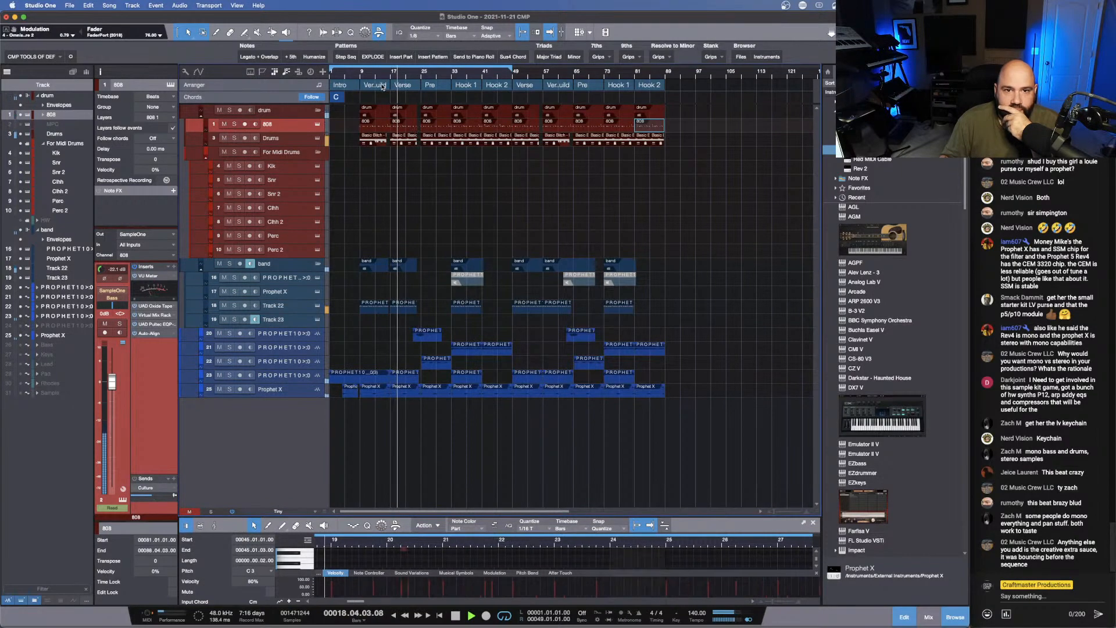
pyautogui.moveTo(388, 74); pyautogui.dragTo(416, 81)
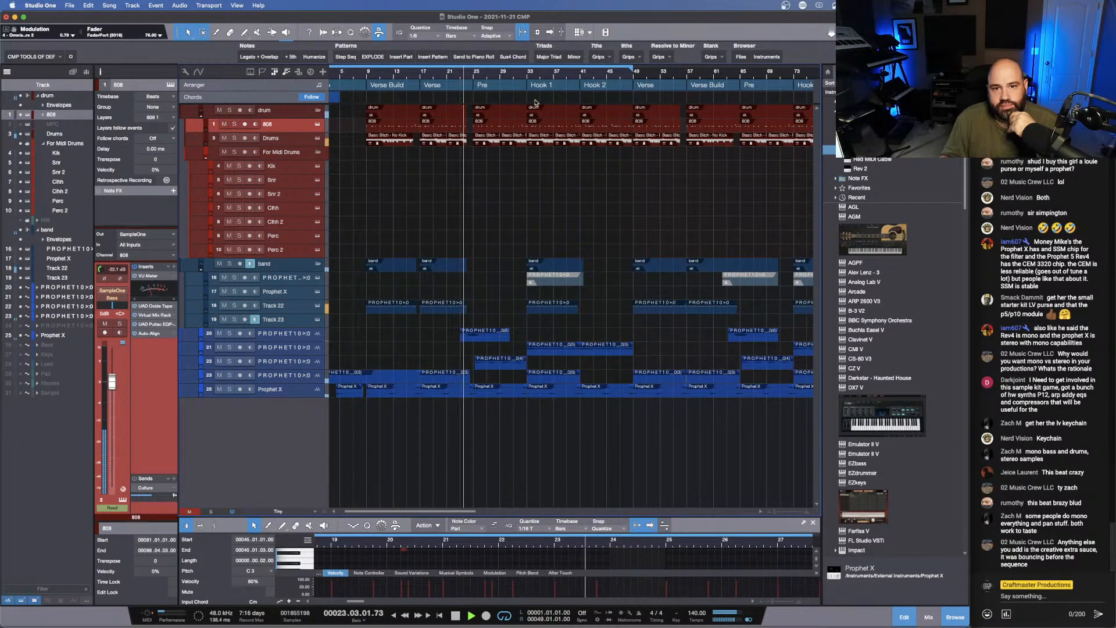
pyautogui.moveTo(526, 74); pyautogui.dragTo(548, 64)
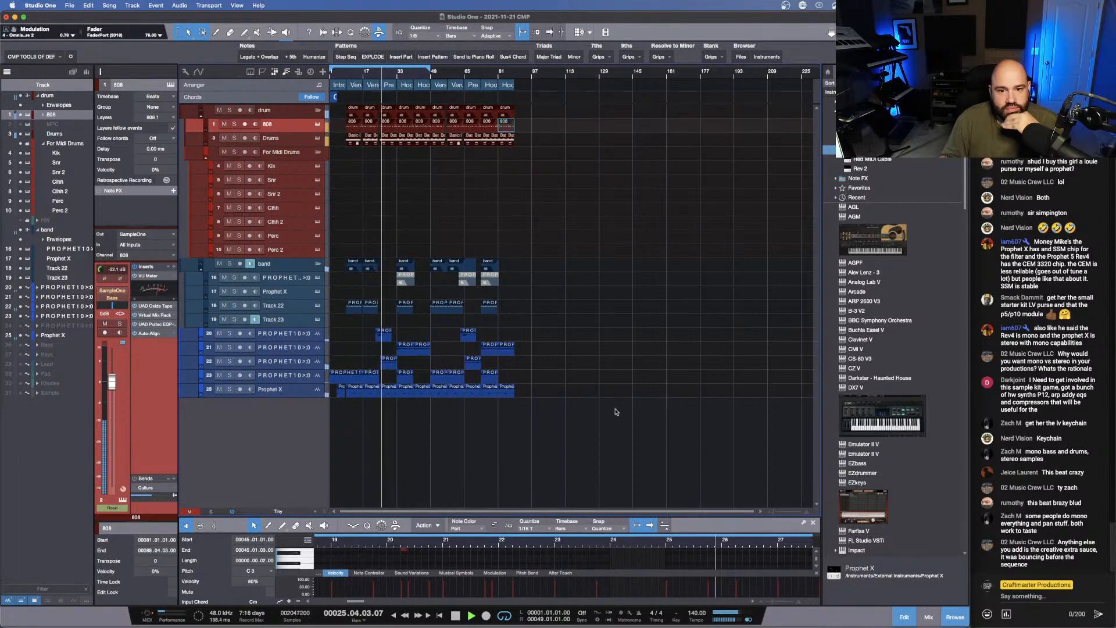
pyautogui.moveTo(611, 423); pyautogui.dragTo(324, 315)
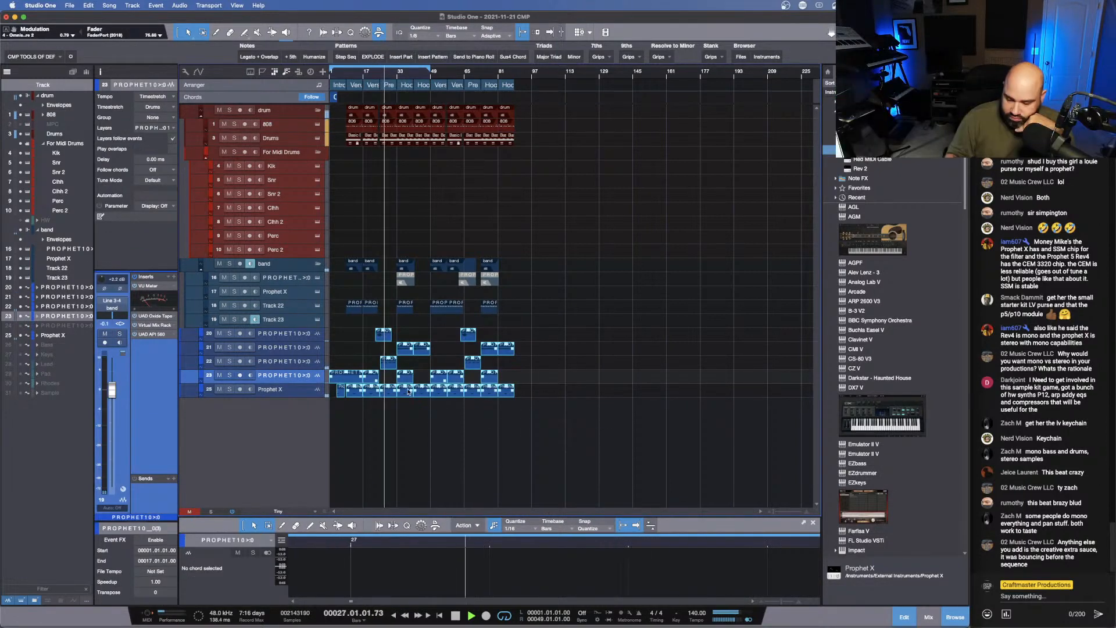
pyautogui.rightClick(470, 389)
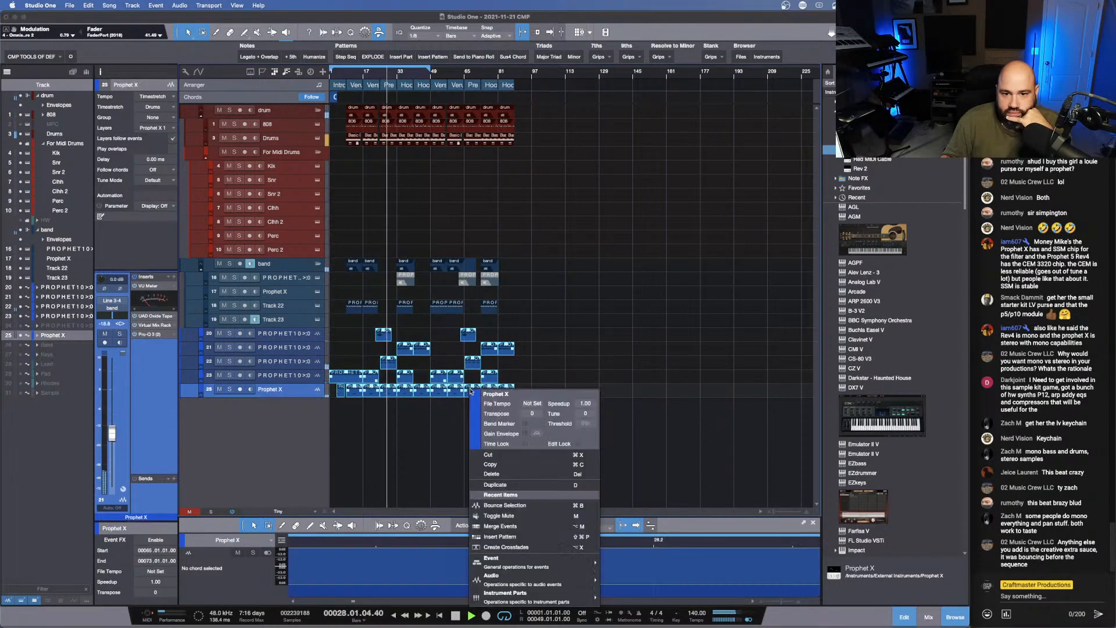
pyautogui.click(535, 402)
pyautogui.click(633, 367)
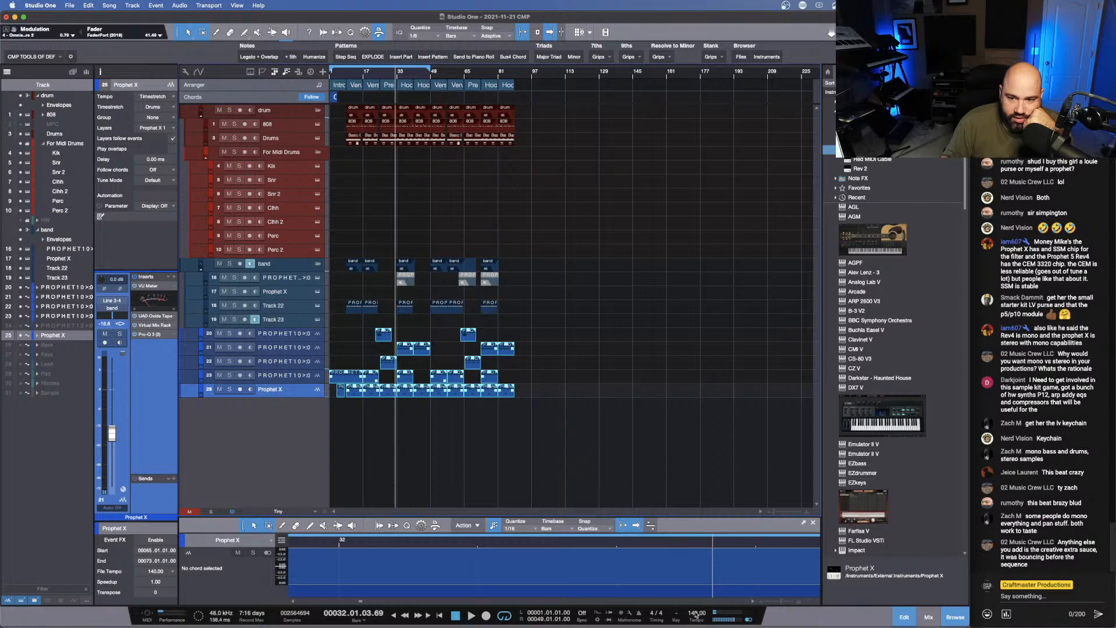
# - Set the song tempo to 144 BPM
pyautogui.scroll(1, 696, 615)
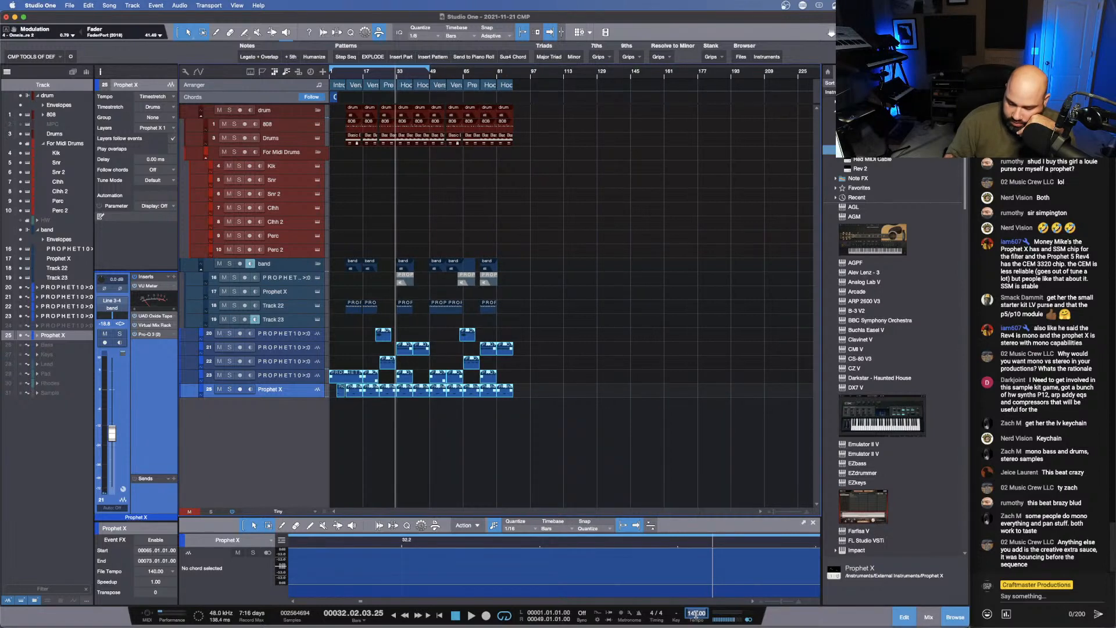
pyautogui.write('4')
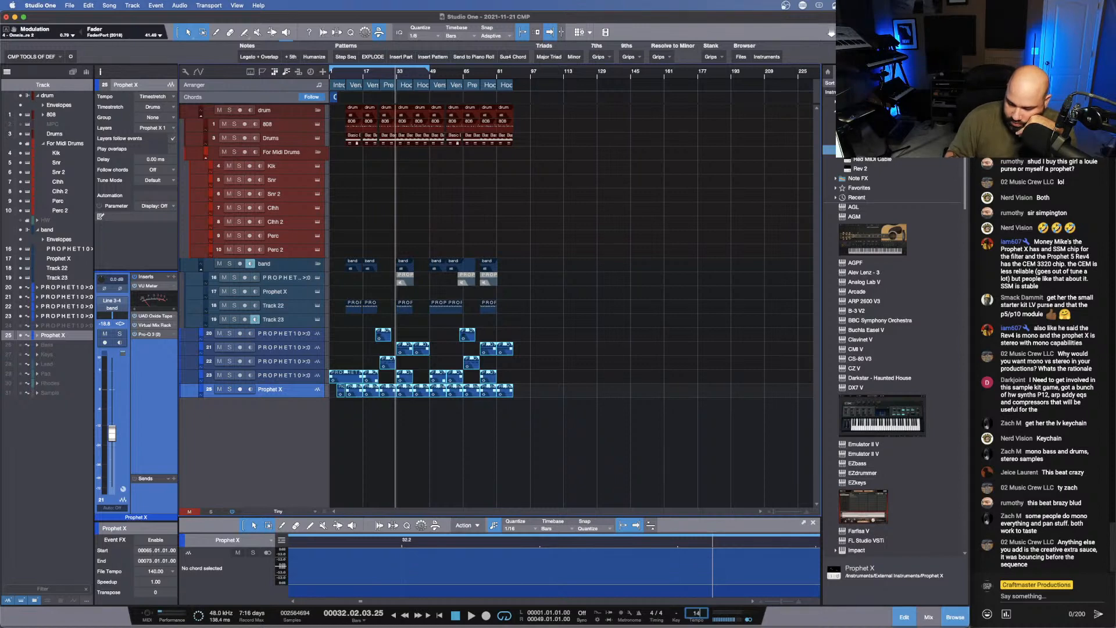
pyautogui.write('44')
pyautogui.press('Return')
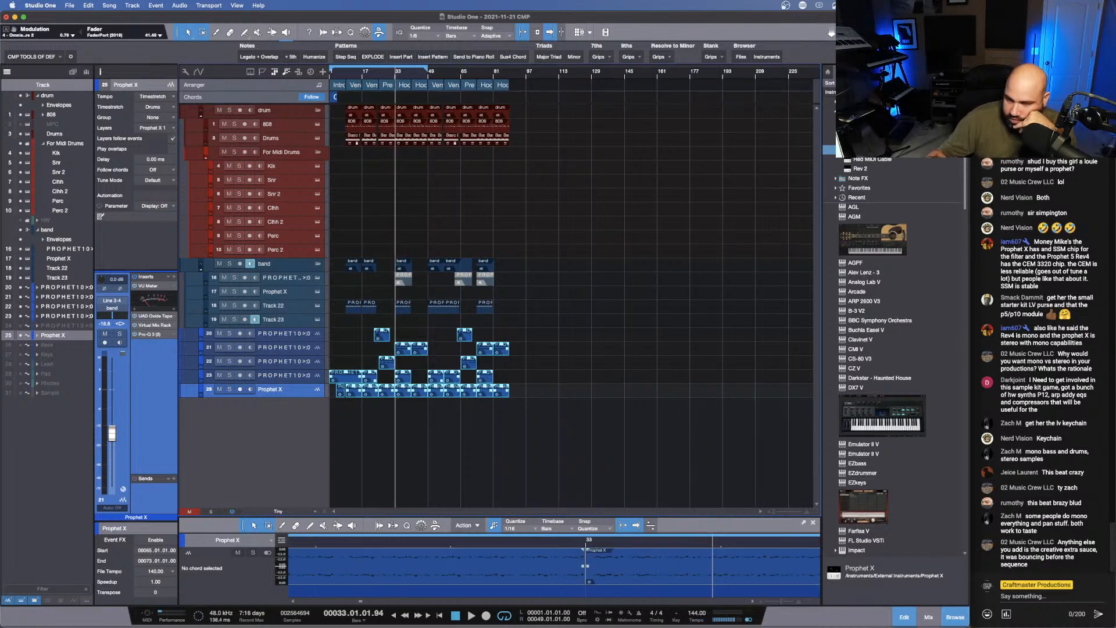
# - Play the song from the start and extend the loop range to bar 89, the end of the last Hook 2
pyautogui.press(',')
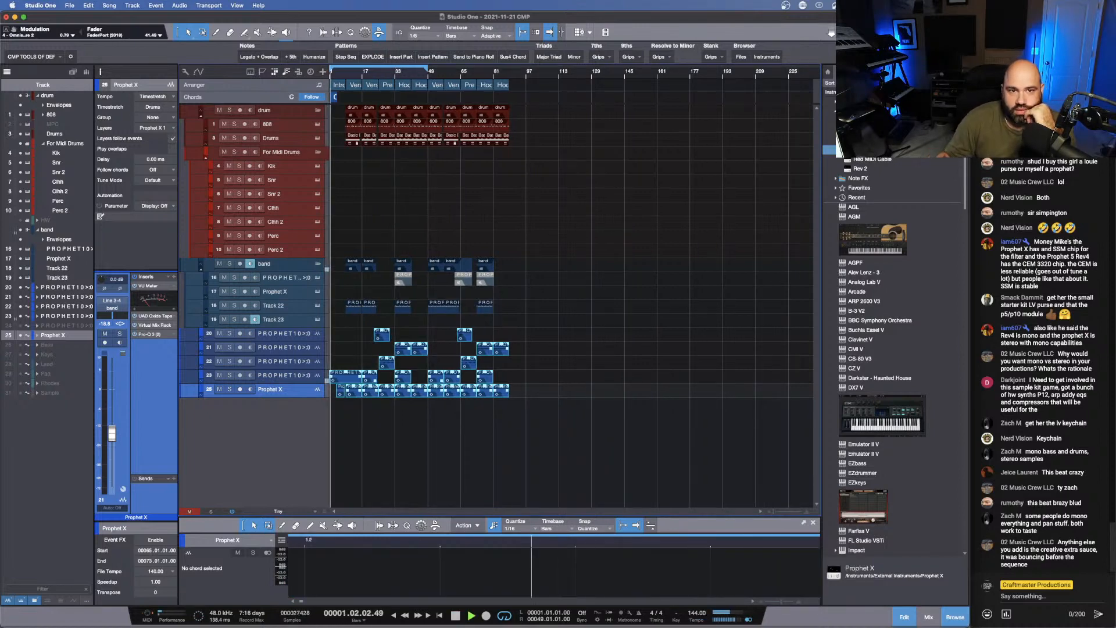
pyautogui.click(347, 71)
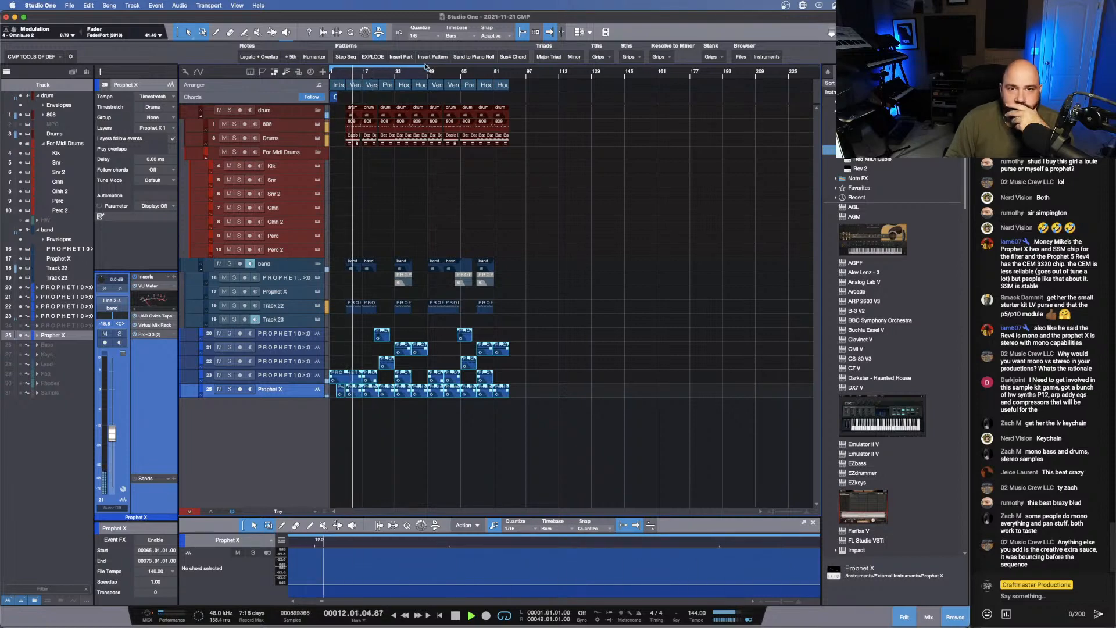
pyautogui.moveTo(427, 70); pyautogui.dragTo(517, 109)
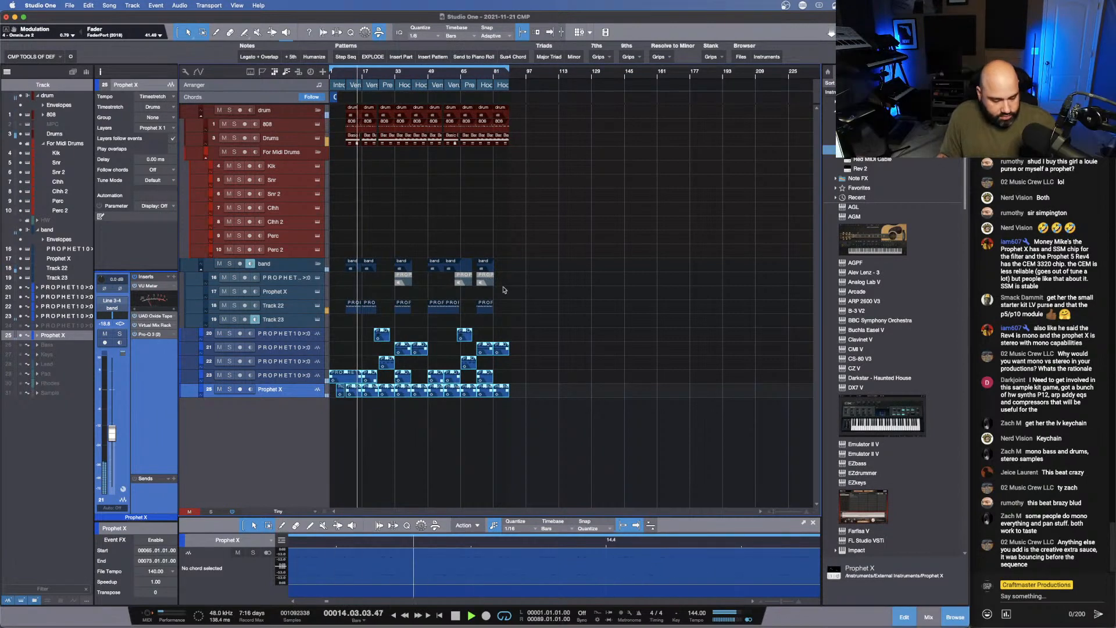
# - Open the mixer, enlarge it to show inserts and sends, and examine the 808's Culture send and the effect and bus channels
pyautogui.press('F3')
pyautogui.hscroll(3, 599, 465)
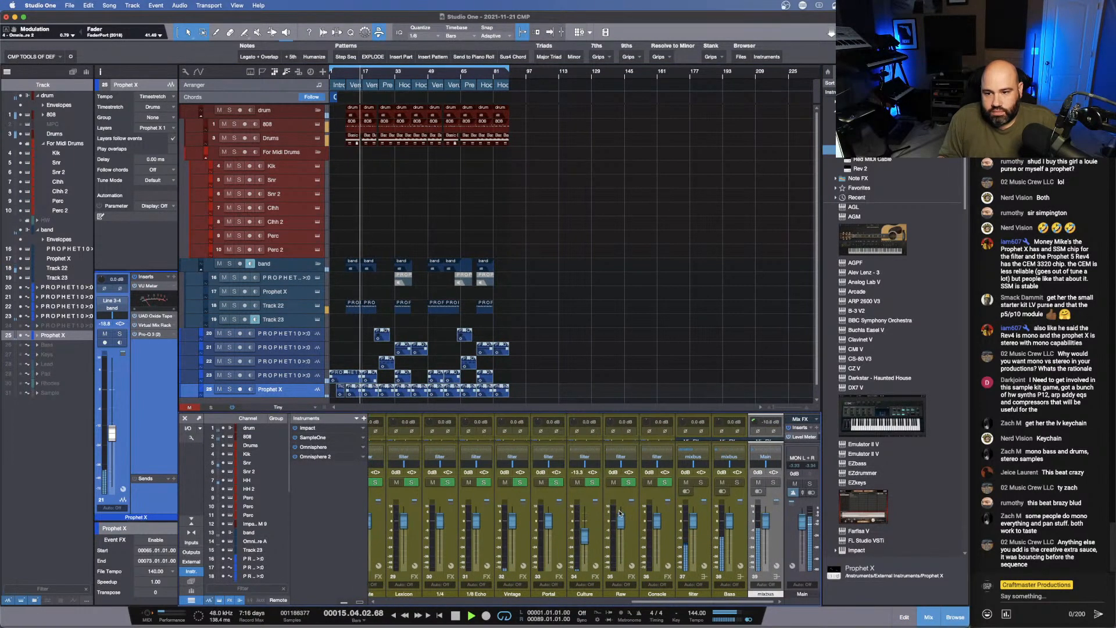
pyautogui.hscroll(-15, 661, 580)
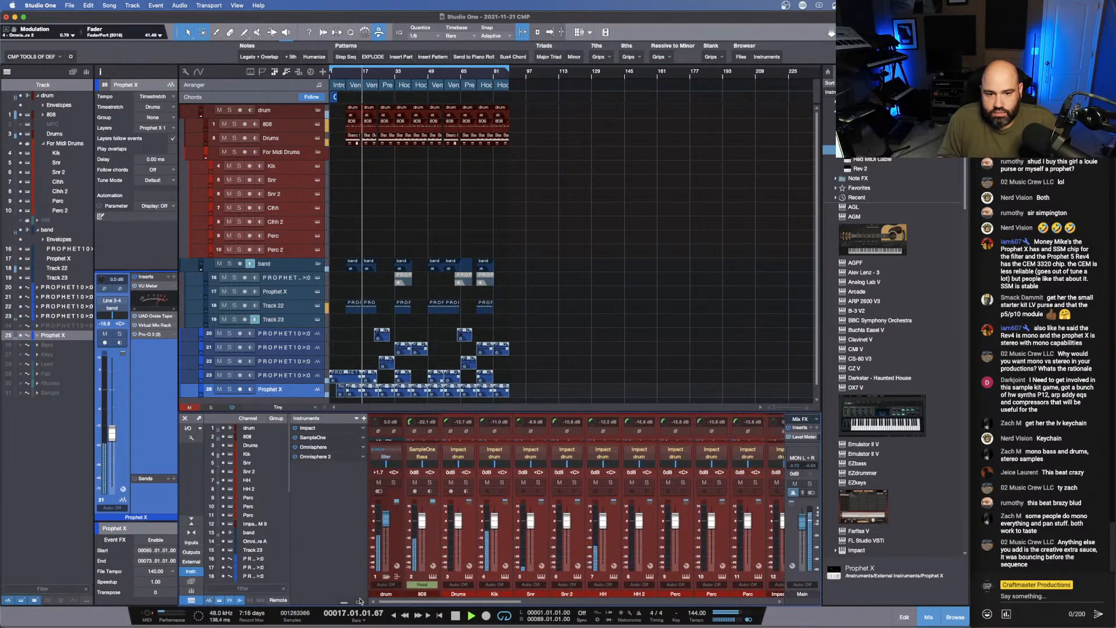
pyautogui.moveTo(412, 411); pyautogui.dragTo(435, 259)
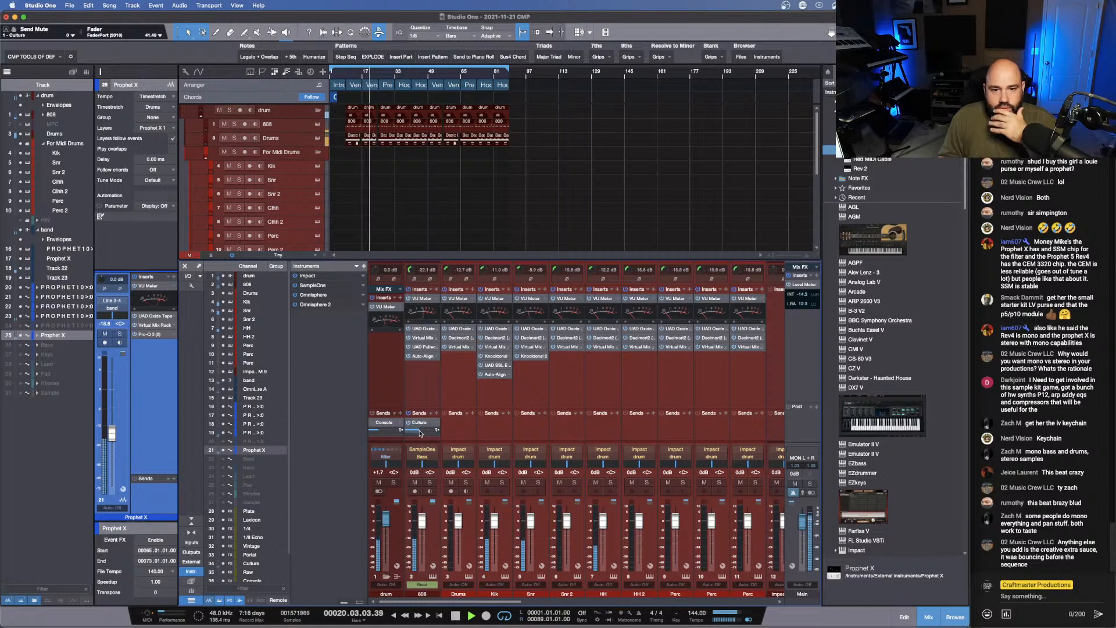
pyautogui.moveTo(423, 432)
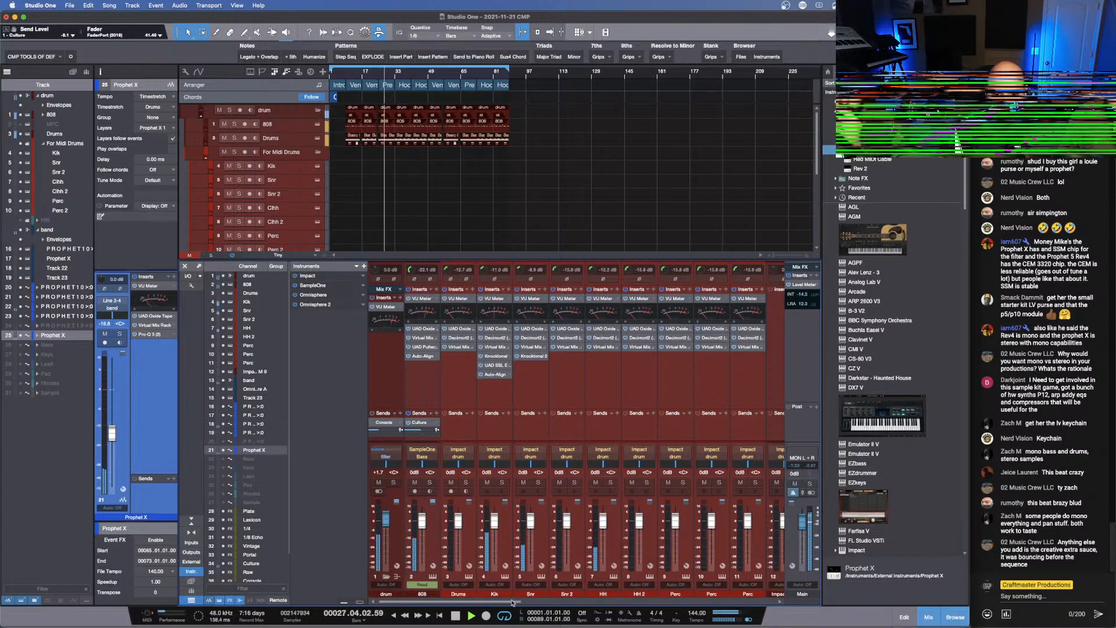
pyautogui.moveTo(511, 602); pyautogui.dragTo(814, 610)
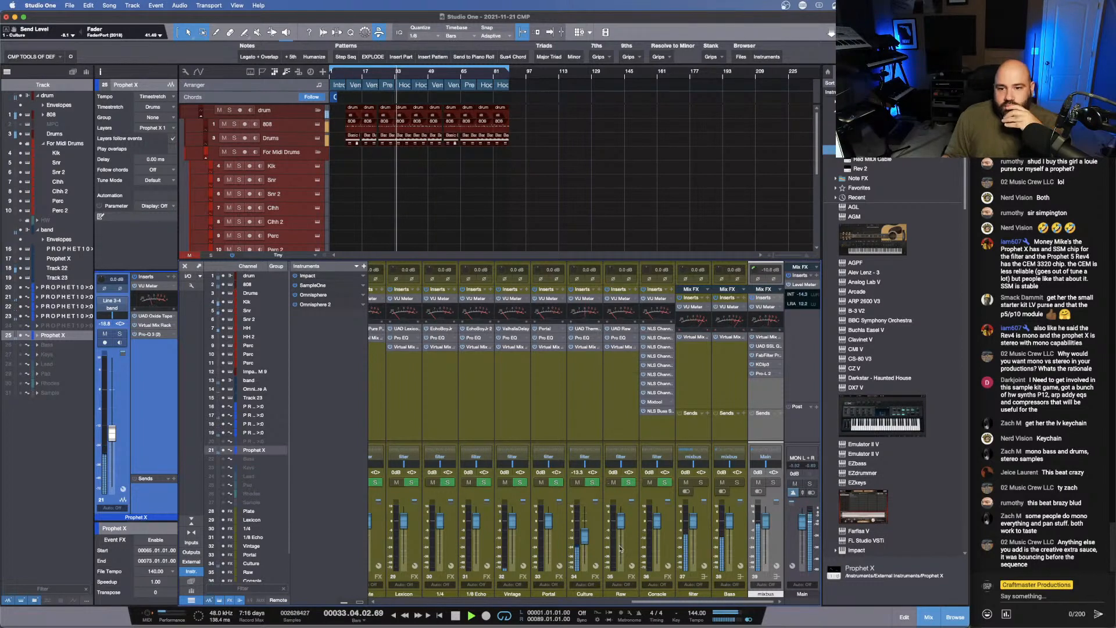
# - Try ending the first Pre section's PROPHET10 audio event at bar 32, audition the change into Hook 1, and restore its length
pyautogui.moveTo(377, 72); pyautogui.dragTo(379, 136)
pyautogui.click(394, 72)
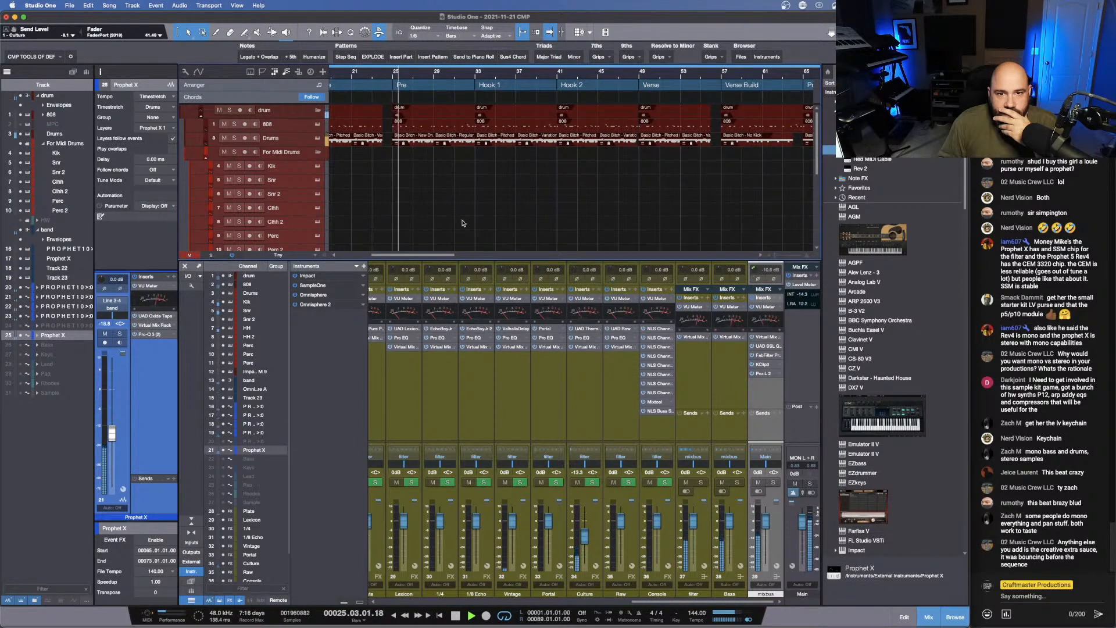
pyautogui.scroll(-8, 461, 221)
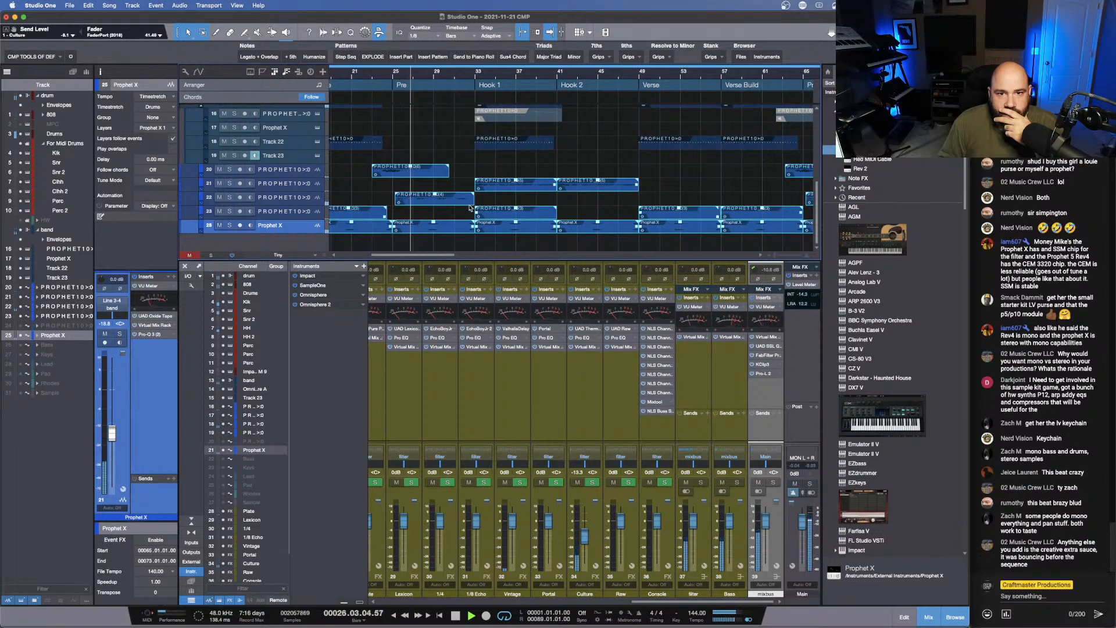
pyautogui.click(461, 250)
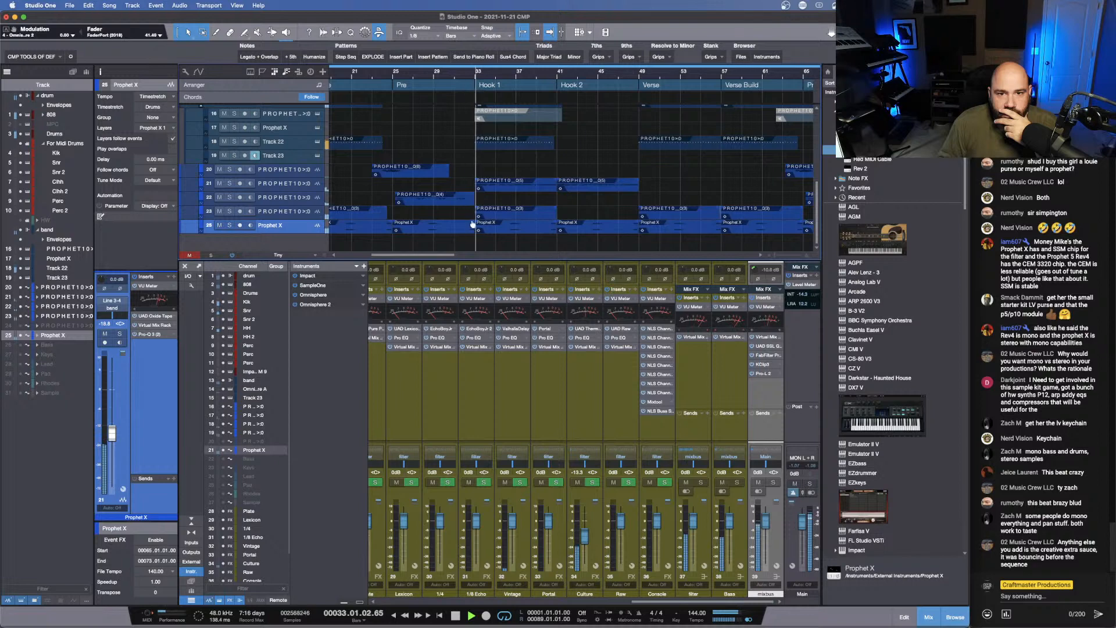
pyautogui.click(472, 200)
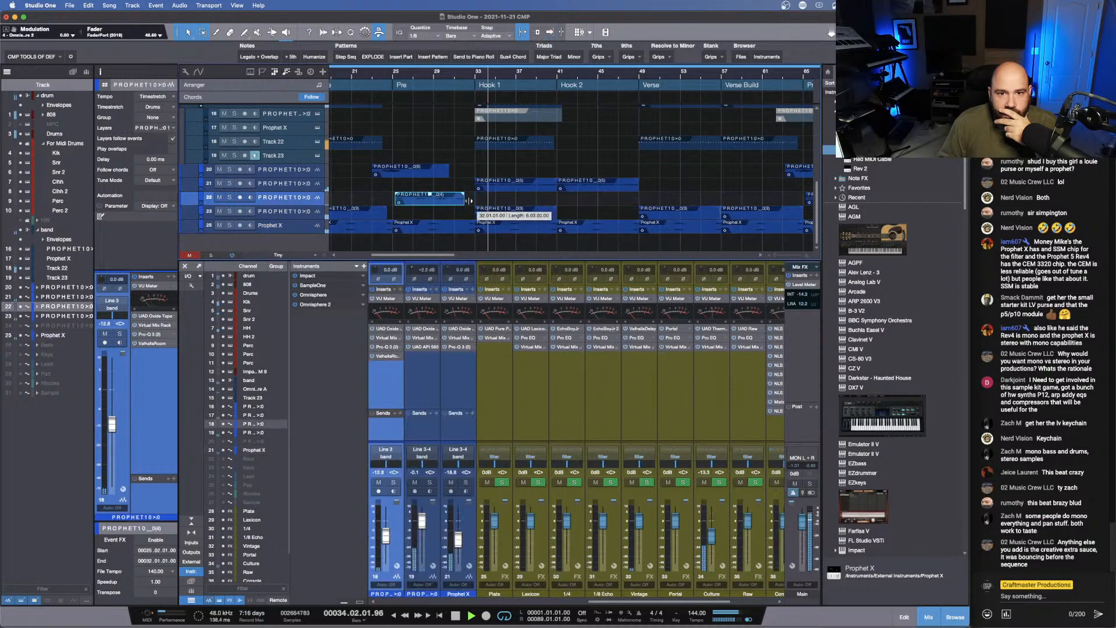
pyautogui.click(446, 58)
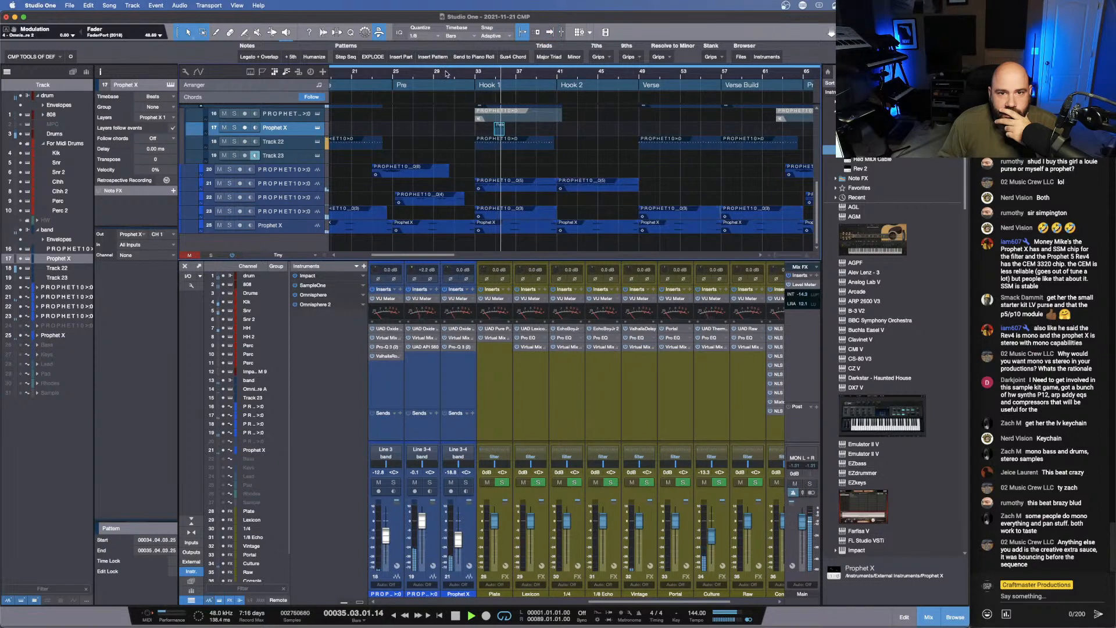
pyautogui.click(445, 74)
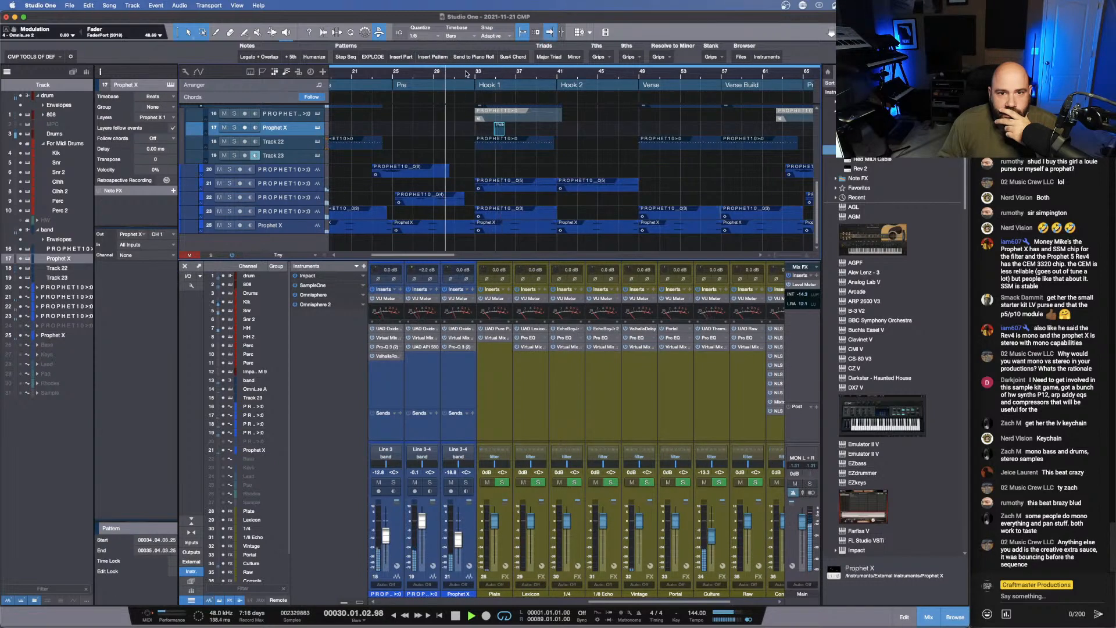
pyautogui.click(465, 199)
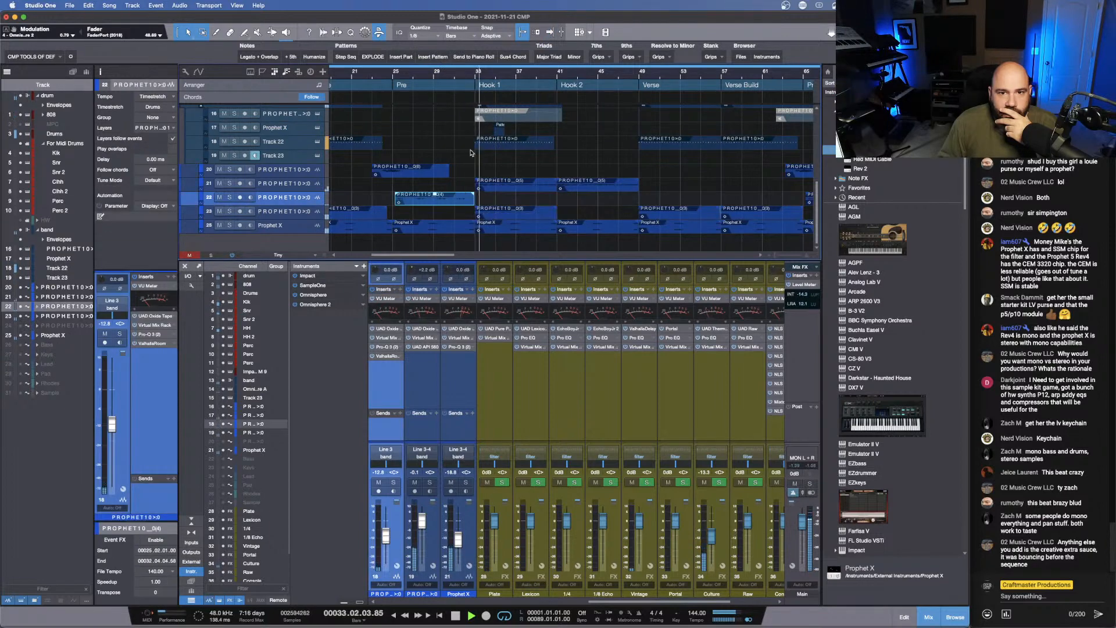
# - Shorten the last drum pattern of the first Pre section on the Drums track to end at bar 32, and audition it
pyautogui.scroll(5, 470, 174)
pyautogui.scroll(3, 470, 155)
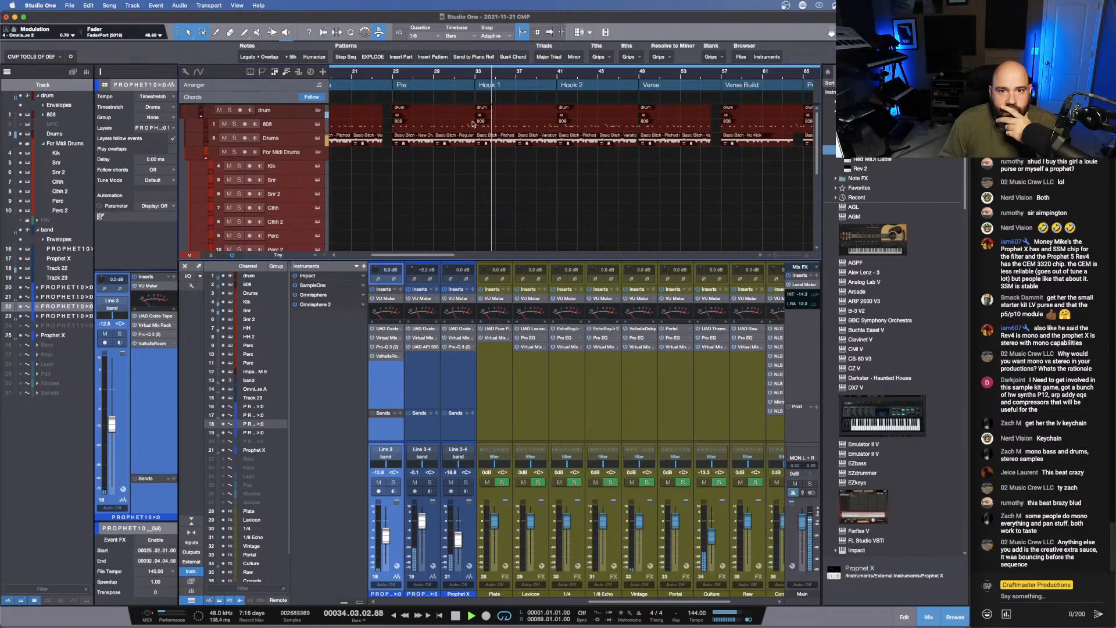
pyautogui.click(465, 138)
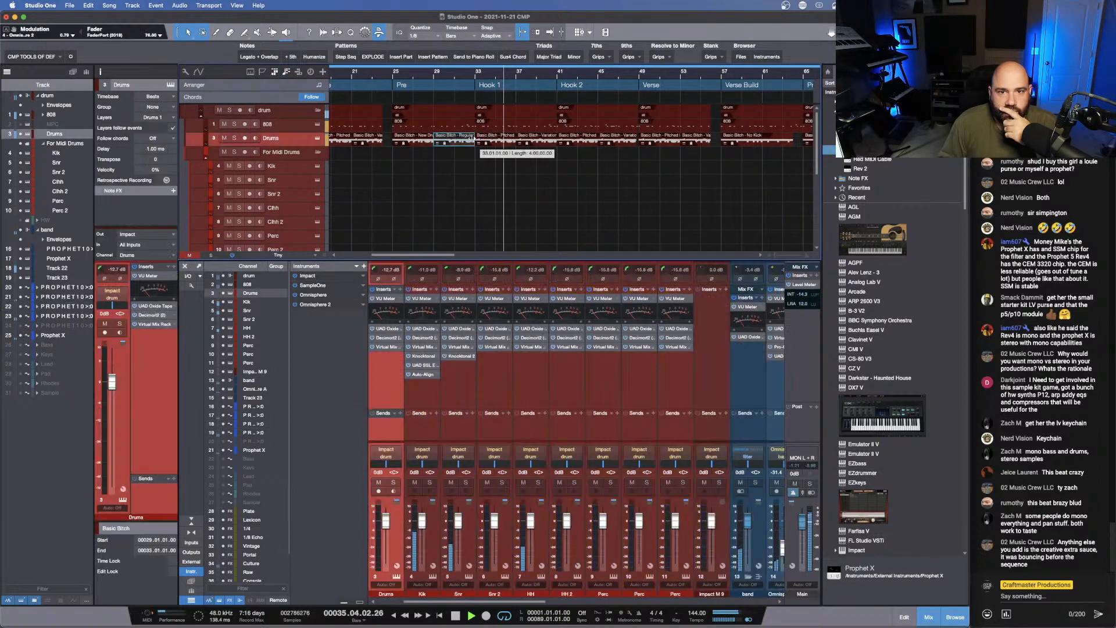
pyautogui.click(452, 72)
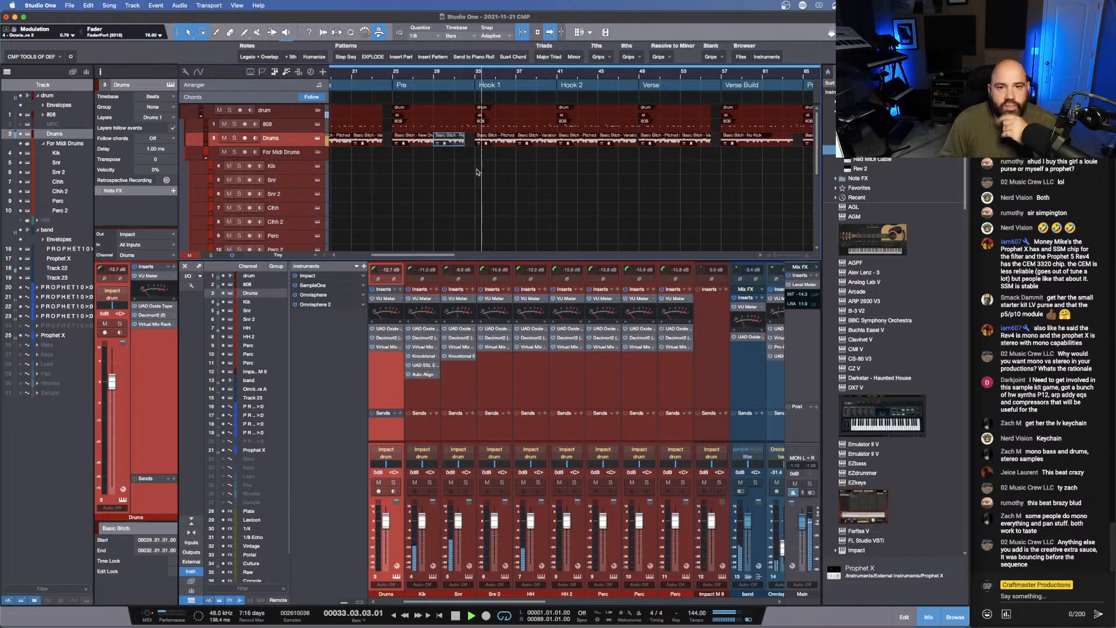
# - Shorten the last drum pattern of the second Pre section on the Drums track to end at bar 72
pyautogui.hscroll(5, 634, 125)
pyautogui.hscroll(3, 633, 125)
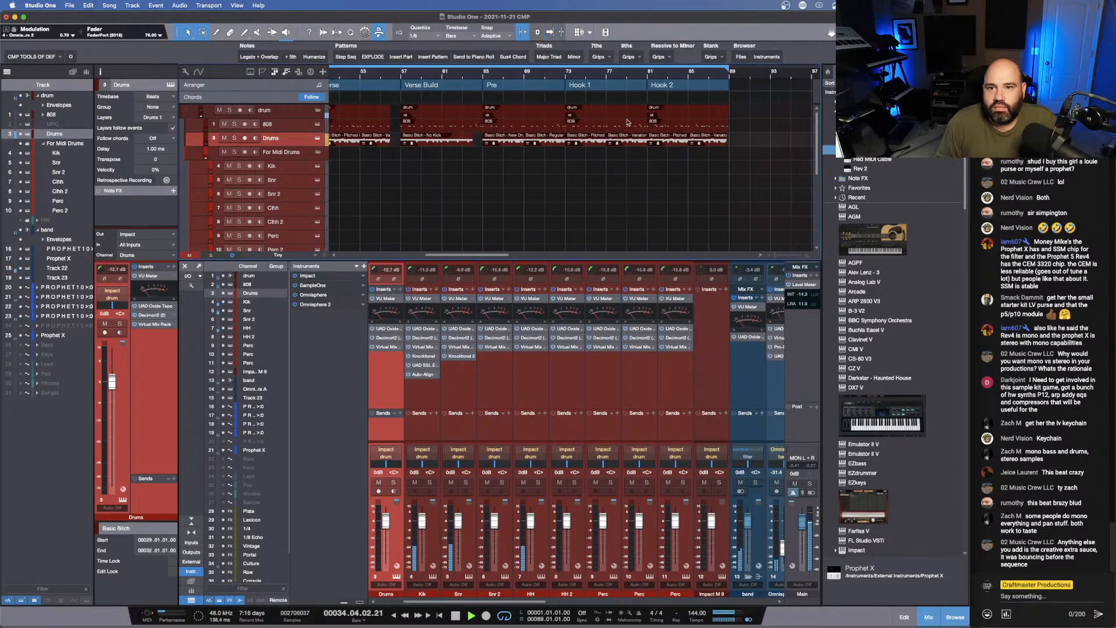
pyautogui.click(556, 139)
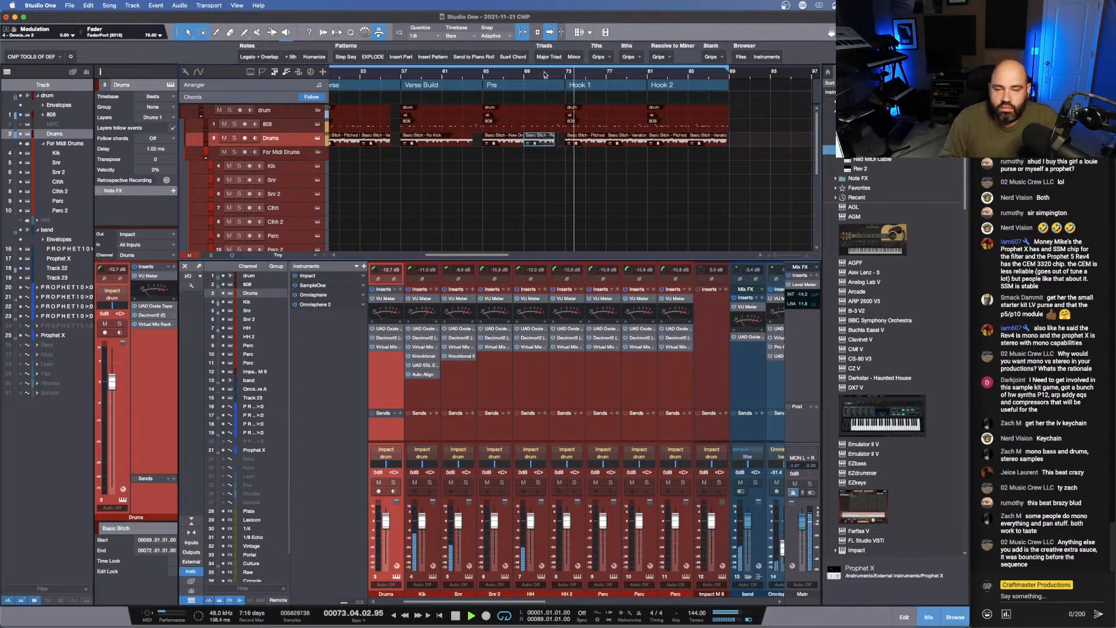
# - Stop playback and open the second Pre section's 808 part in an enlarged note editor showing the bars before Hook 1
pyautogui.click(562, 126)
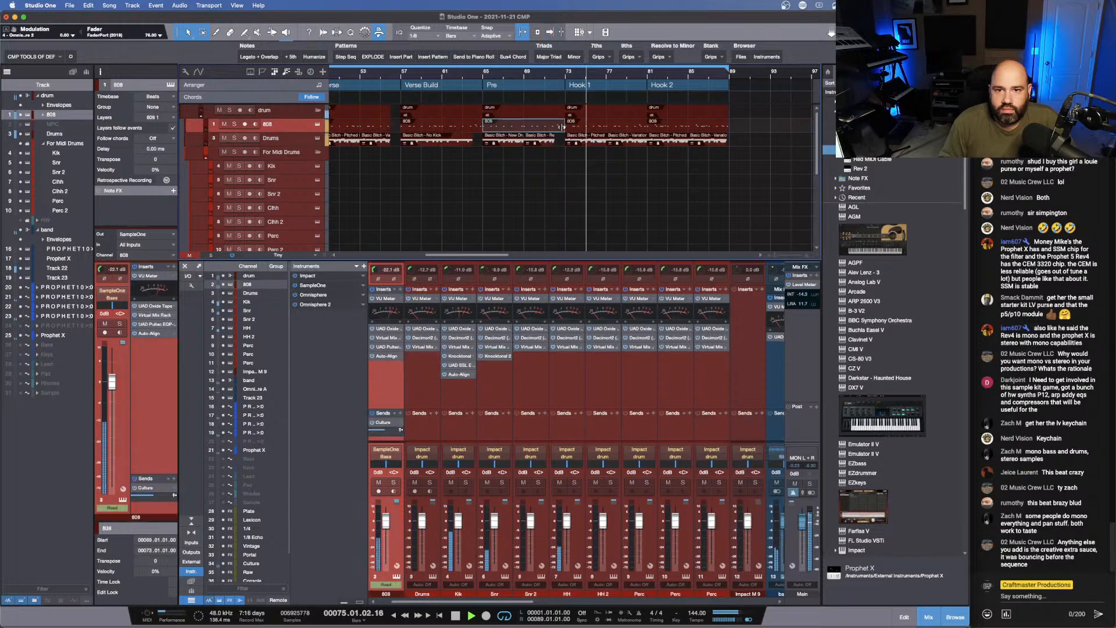
pyautogui.moveTo(560, 78); pyautogui.dragTo(544, 103)
pyautogui.doubleClick(560, 128)
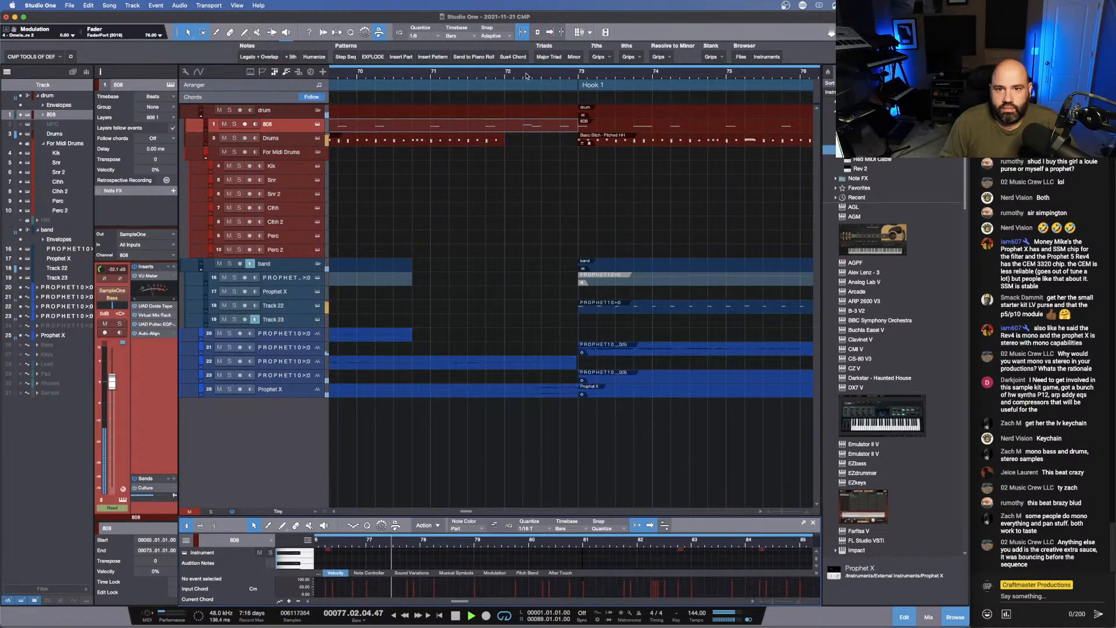
pyautogui.moveTo(526, 76); pyautogui.dragTo(512, 51)
pyautogui.press('space')
pyautogui.doubleClick(511, 129)
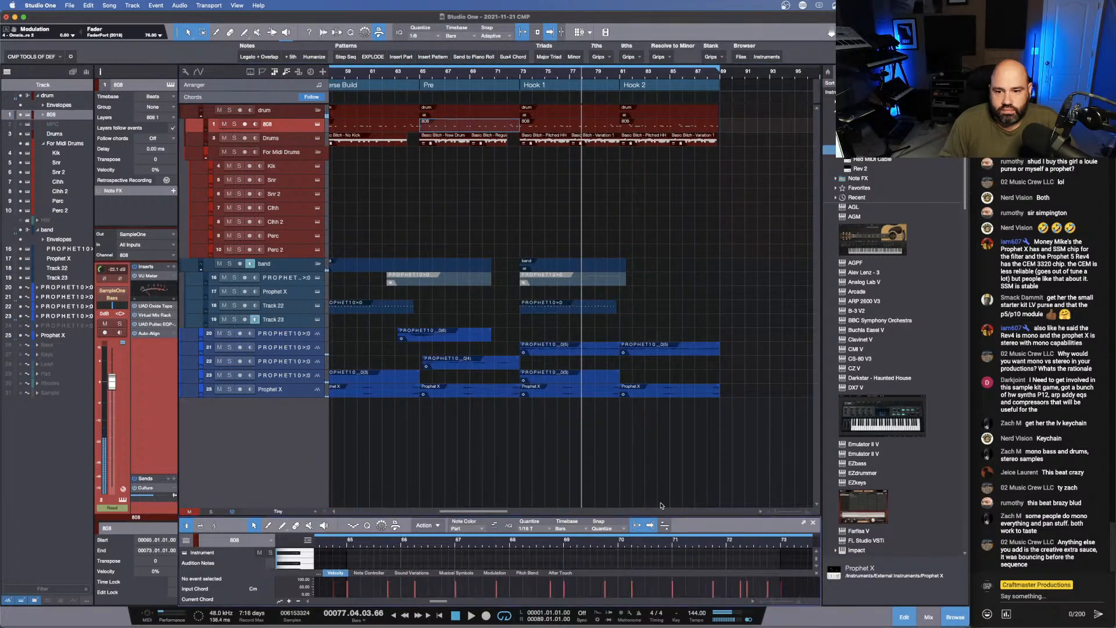
pyautogui.moveTo(666, 517); pyautogui.dragTo(605, 274)
pyautogui.moveTo(770, 305); pyautogui.dragTo(569, 447)
# - Add an 808 note at 72.04.03 raised an octave to C4, and set the editor's quantize to 1/8
pyautogui.click(570, 456)
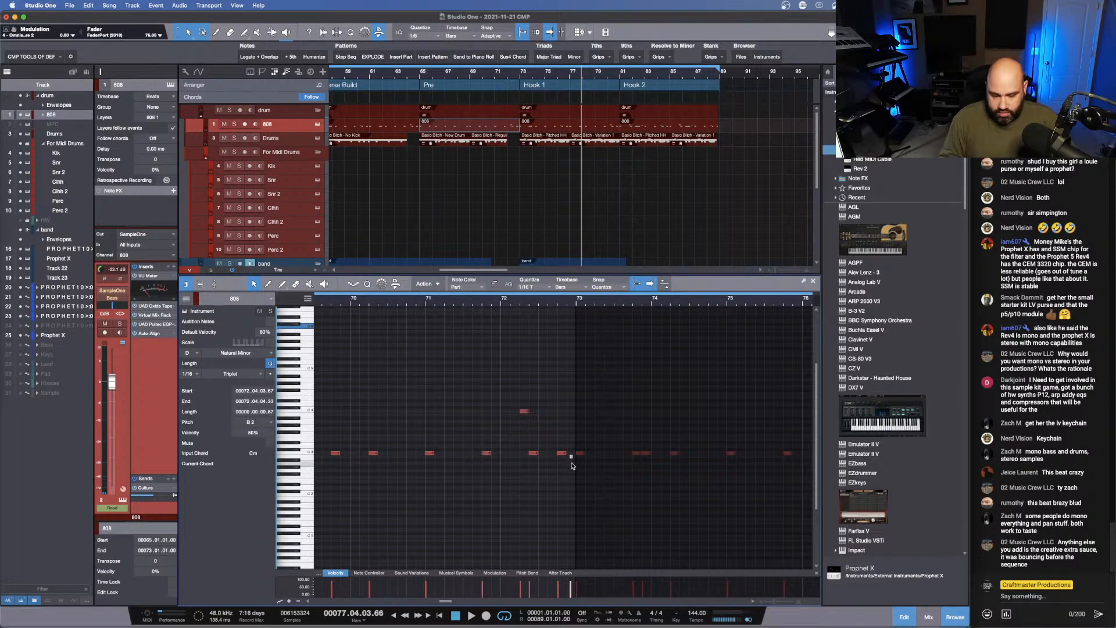
pyautogui.click(561, 453)
pyautogui.press('d')
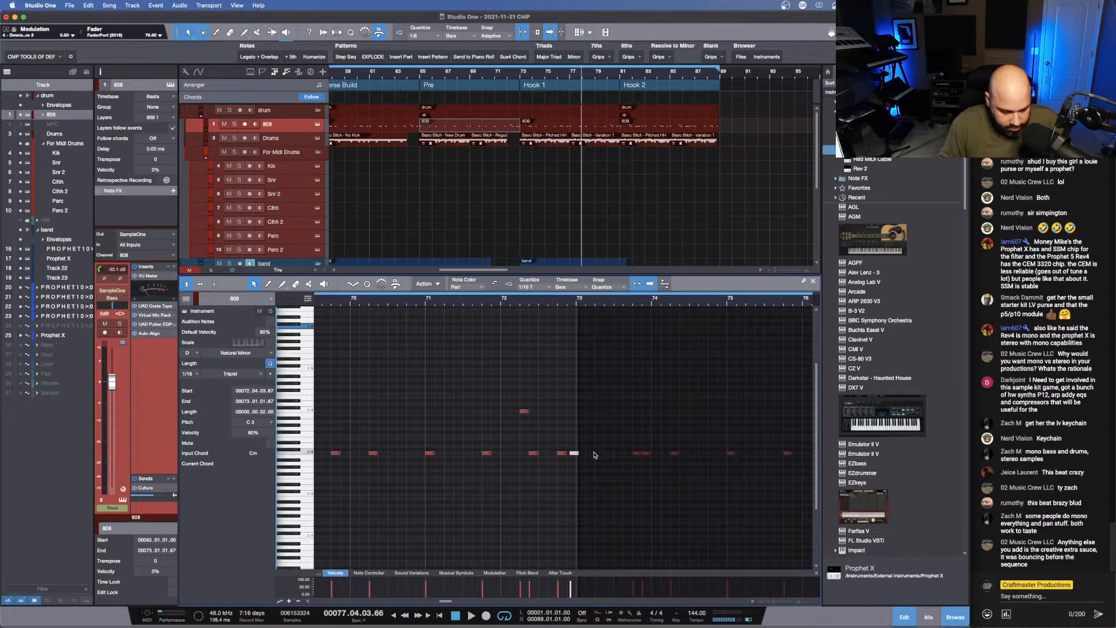
pyautogui.moveTo(573, 453); pyautogui.dragTo(567, 456)
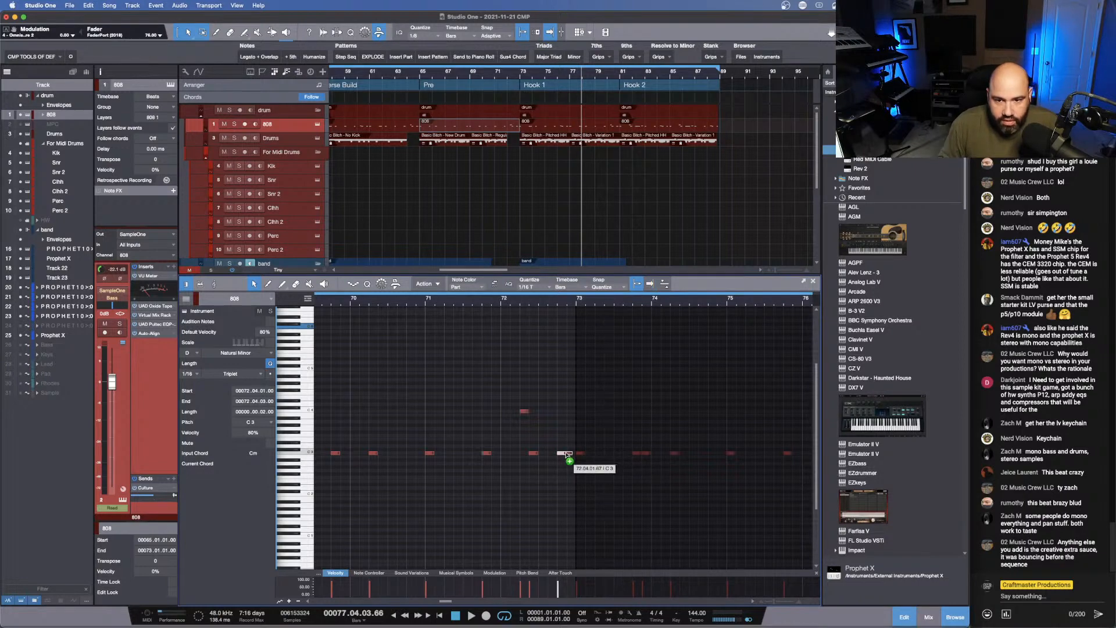
pyautogui.click(529, 286)
pyautogui.click(593, 300)
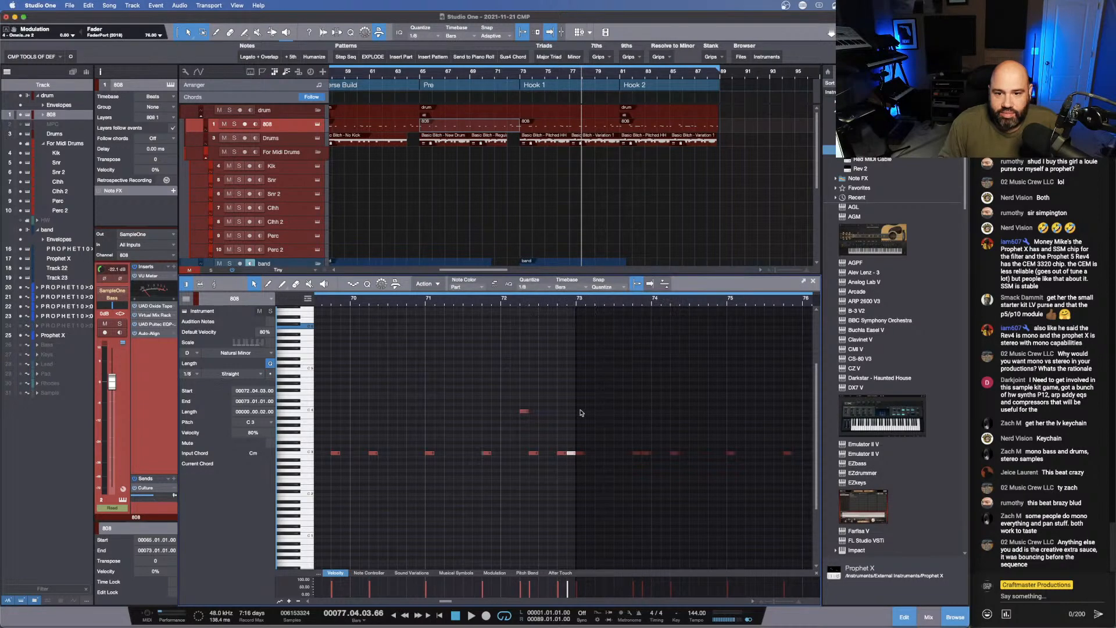
pyautogui.hotkey('shift', 'Up')
# - Add another 808 note at 72.03.01 and transpose it to G3
pyautogui.click(552, 453)
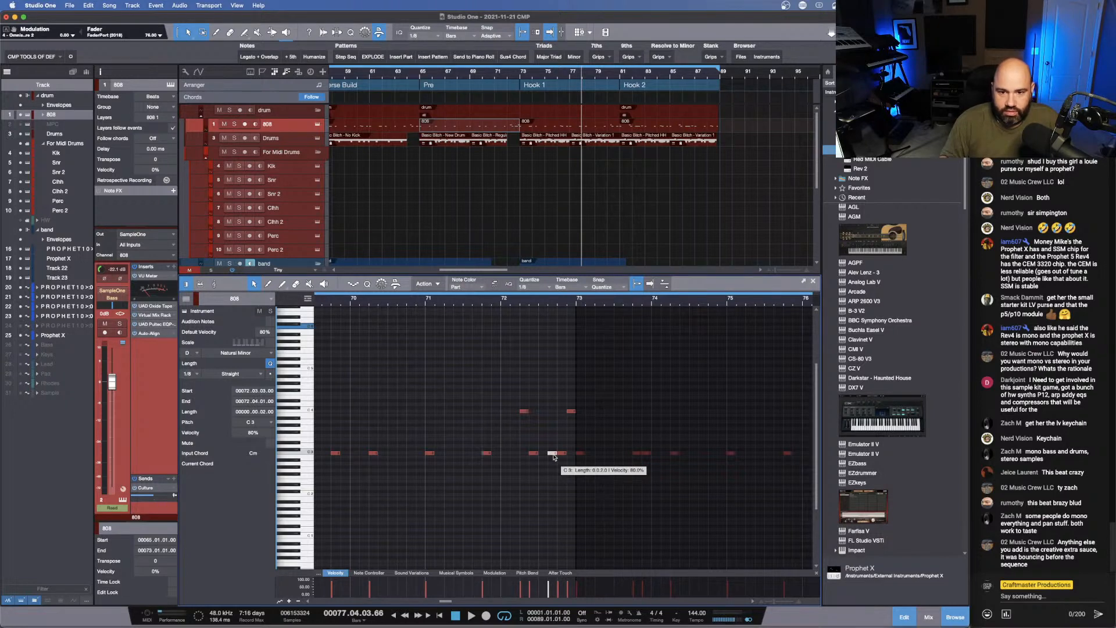
pyautogui.moveTo(551, 455); pyautogui.dragTo(545, 454)
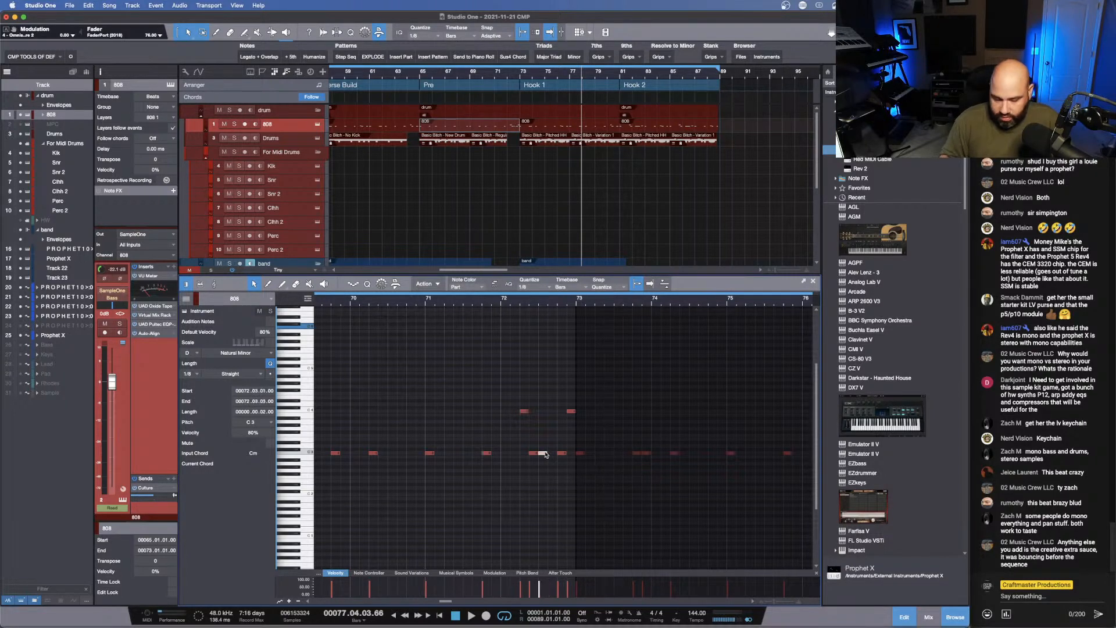
pyautogui.press('Down')
pyautogui.press('Down')
pyautogui.press('Down')
pyautogui.press('Down')
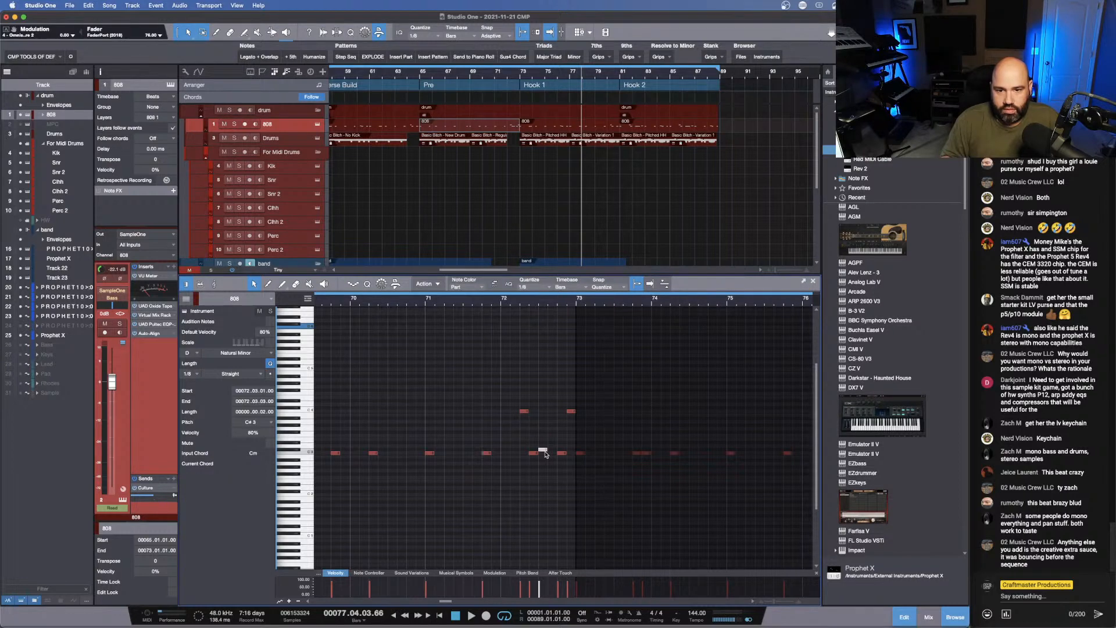
pyautogui.press('Up')
pyautogui.press('Up')
pyautogui.press('Up')
pyautogui.press('Up')
pyautogui.press('Up')
pyautogui.press('Up')
# - Audition the 808 fill into Hook 1 and delete the C4 note at 72.04.03
pyautogui.click(467, 301)
pyautogui.press('space')
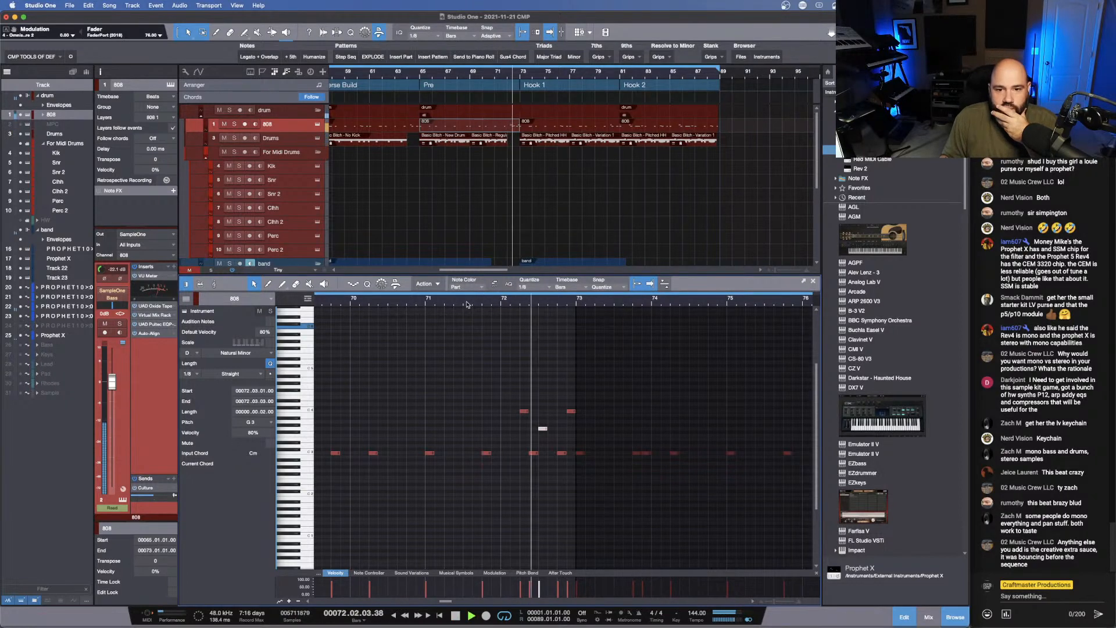
pyautogui.press('space')
pyautogui.click(572, 412)
pyautogui.press('Delete')
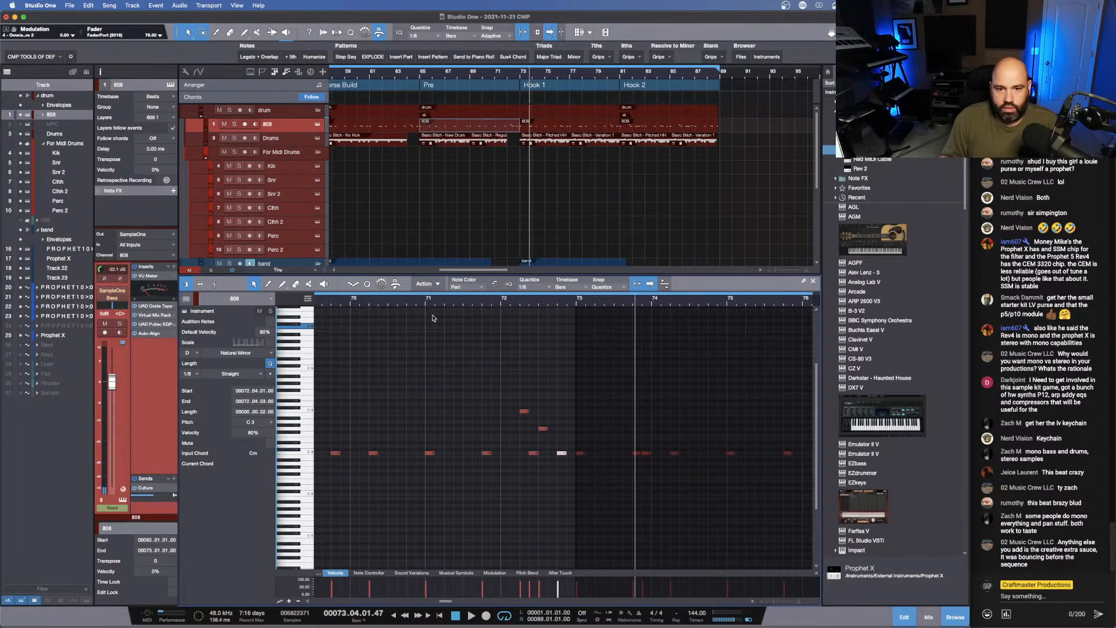
# - Play the revised 808 fill from bar 71 into Hook 1, and shrink the note editor to show the whole arrangement
pyautogui.click(424, 298)
pyautogui.press('space')
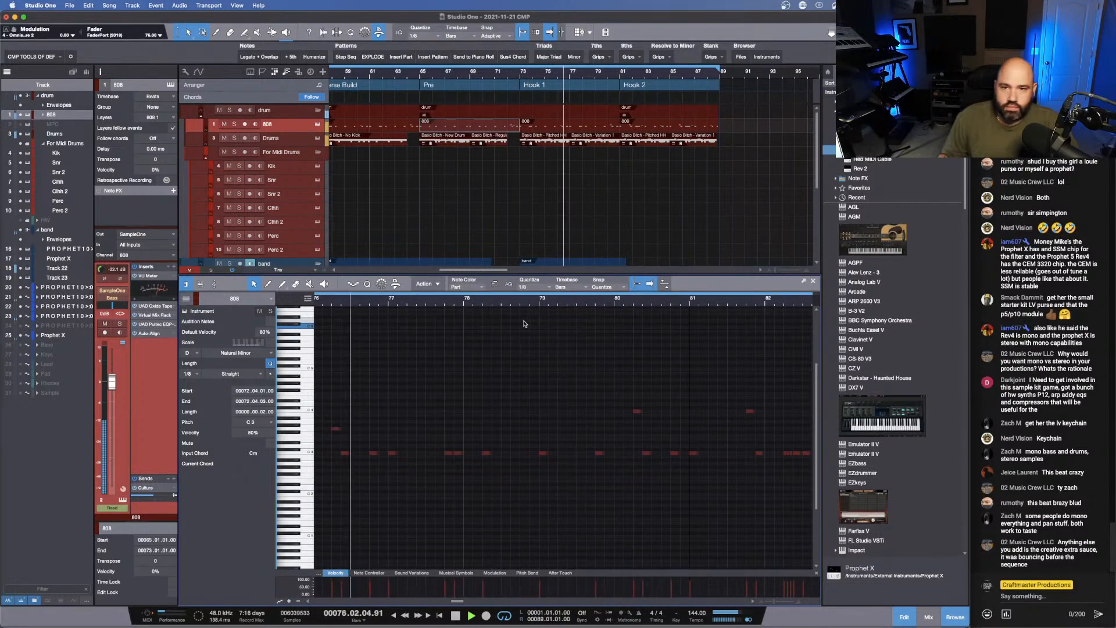
pyautogui.scroll(-8, 548, 76)
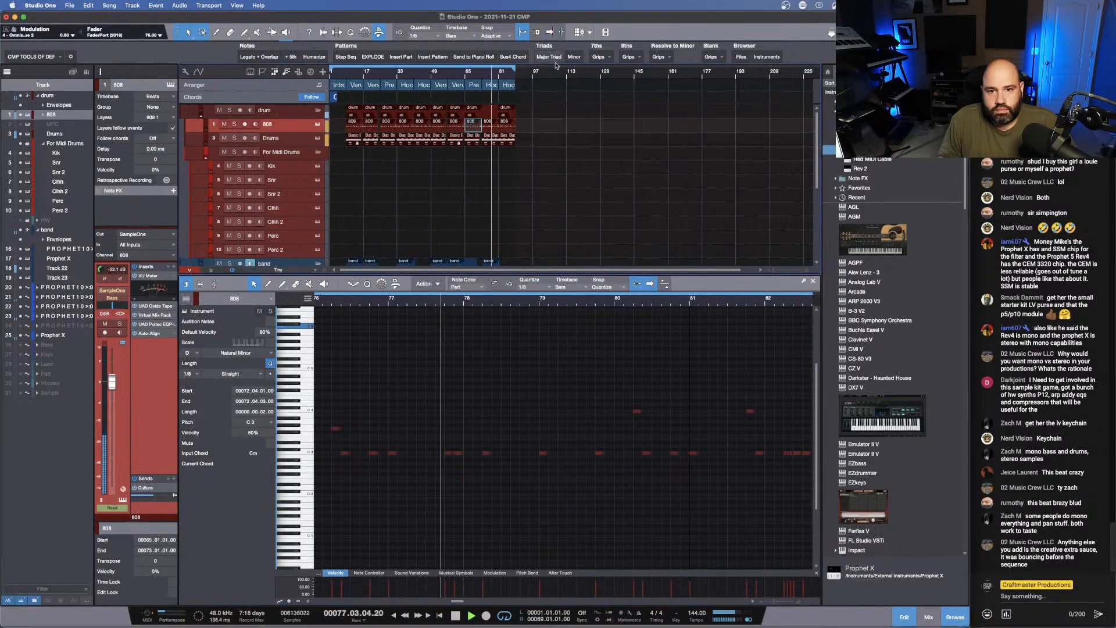
pyautogui.moveTo(480, 273); pyautogui.dragTo(480, 539)
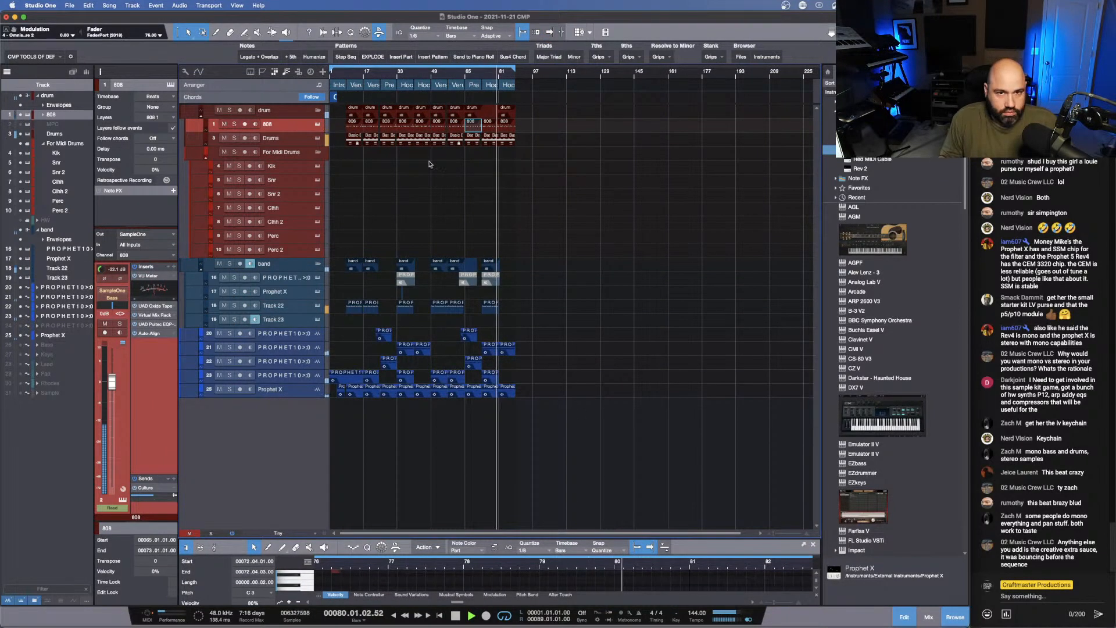
# - Open the mixer, add a Plate send to the Snr channel, and lower the send's level
pyautogui.press('F3')
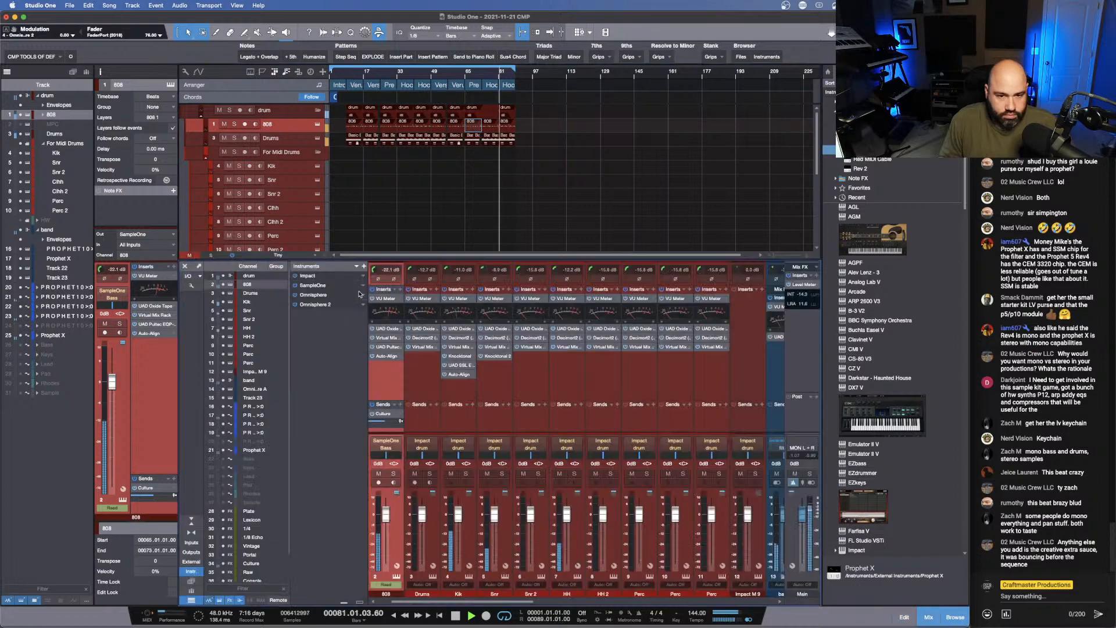
pyautogui.click(508, 404)
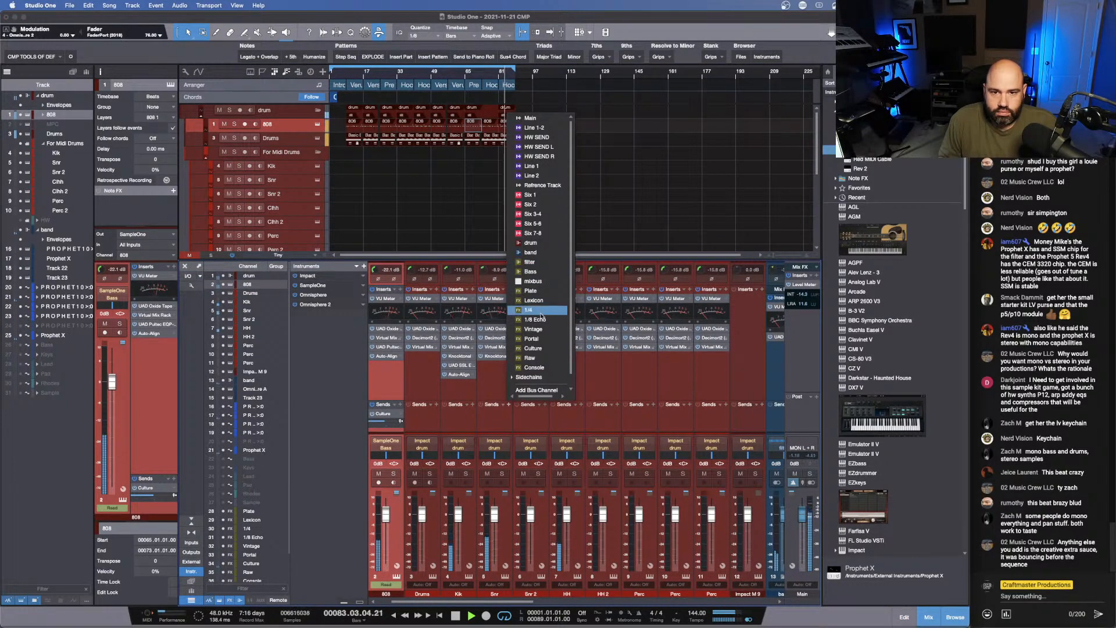
pyautogui.click(531, 290)
pyautogui.moveTo(503, 420); pyautogui.dragTo(483, 434)
# - Lower the HH channel's fader to -2.1 dB
pyautogui.click(578, 533)
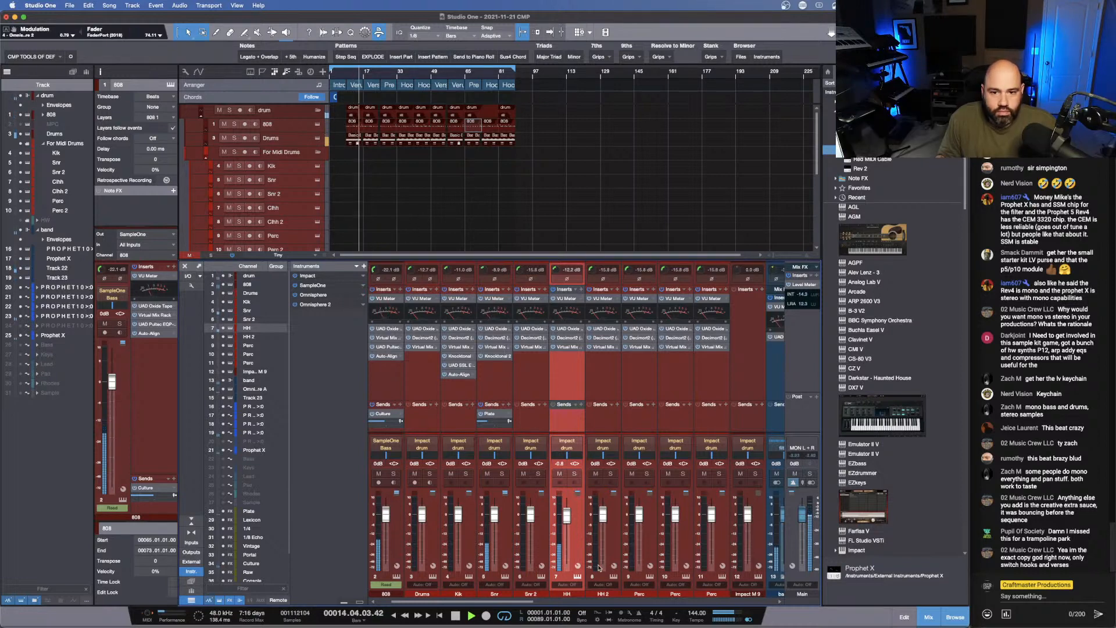
pyautogui.moveTo(567, 517); pyautogui.dragTo(568, 519)
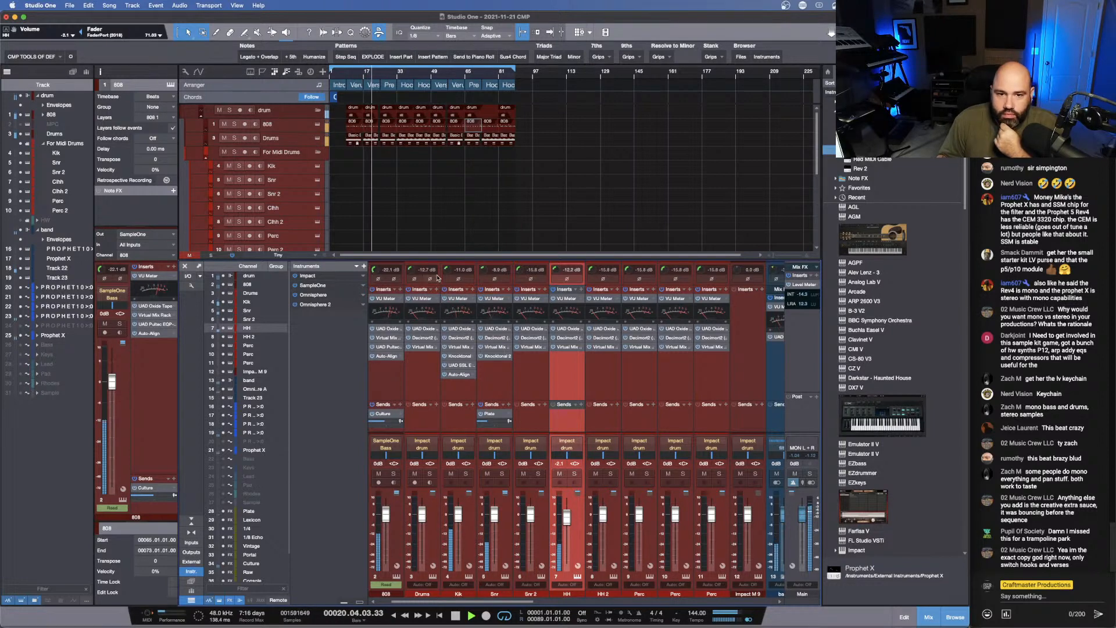
# - Set the Kik channel's input gain to -12.7 dB and open its UAD SSL E Channel Strip insert
pyautogui.moveTo(447, 270); pyautogui.dragTo(447, 263)
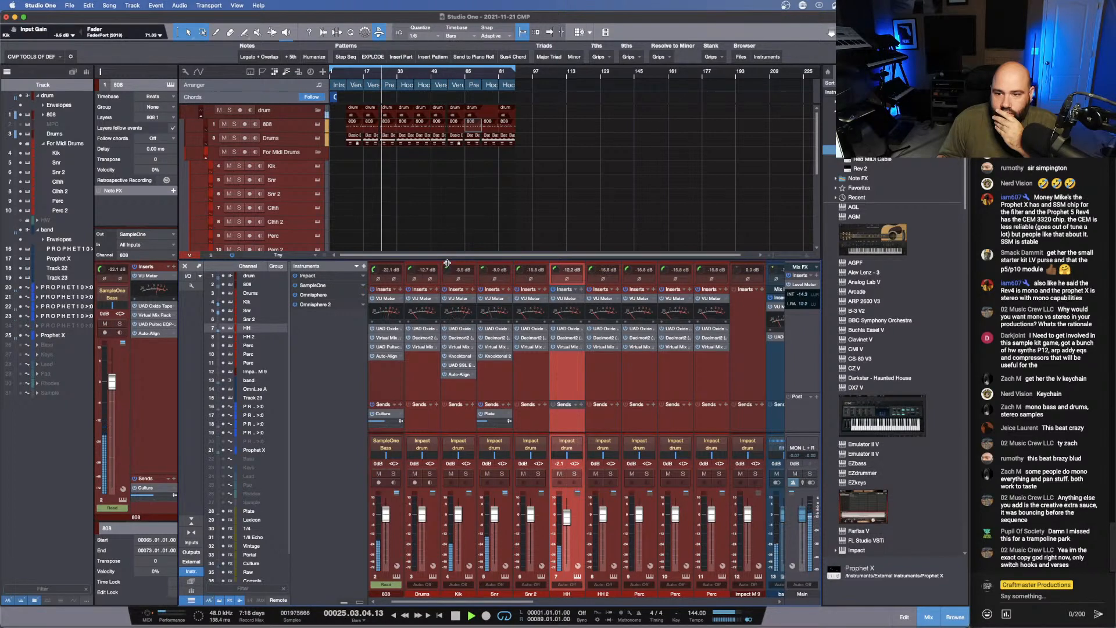
pyautogui.moveTo(447, 263); pyautogui.dragTo(445, 272)
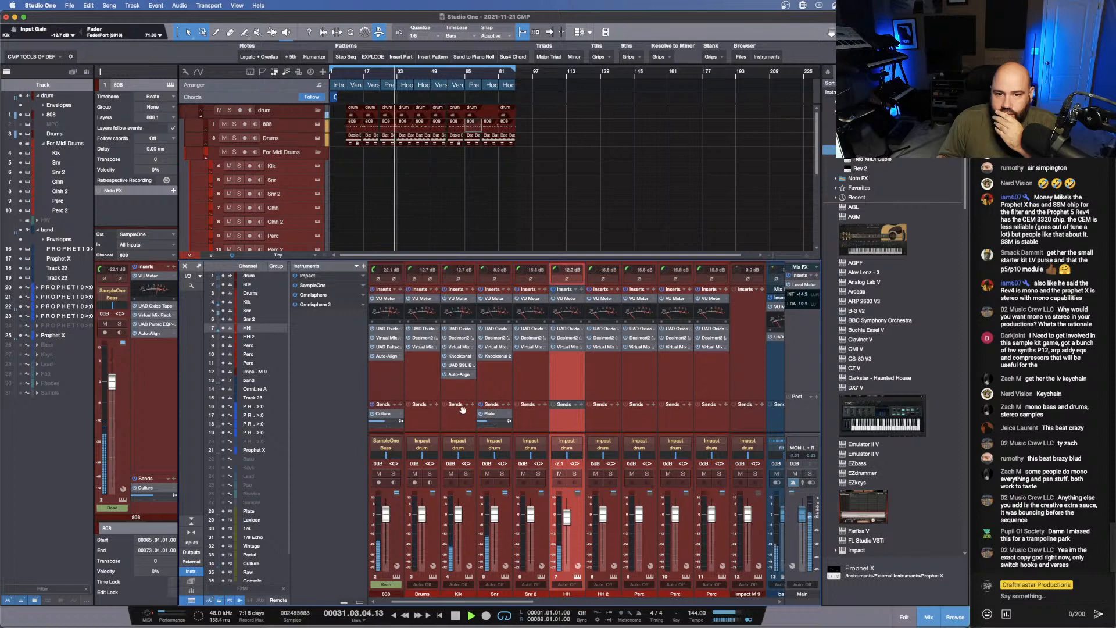
pyautogui.click(460, 367)
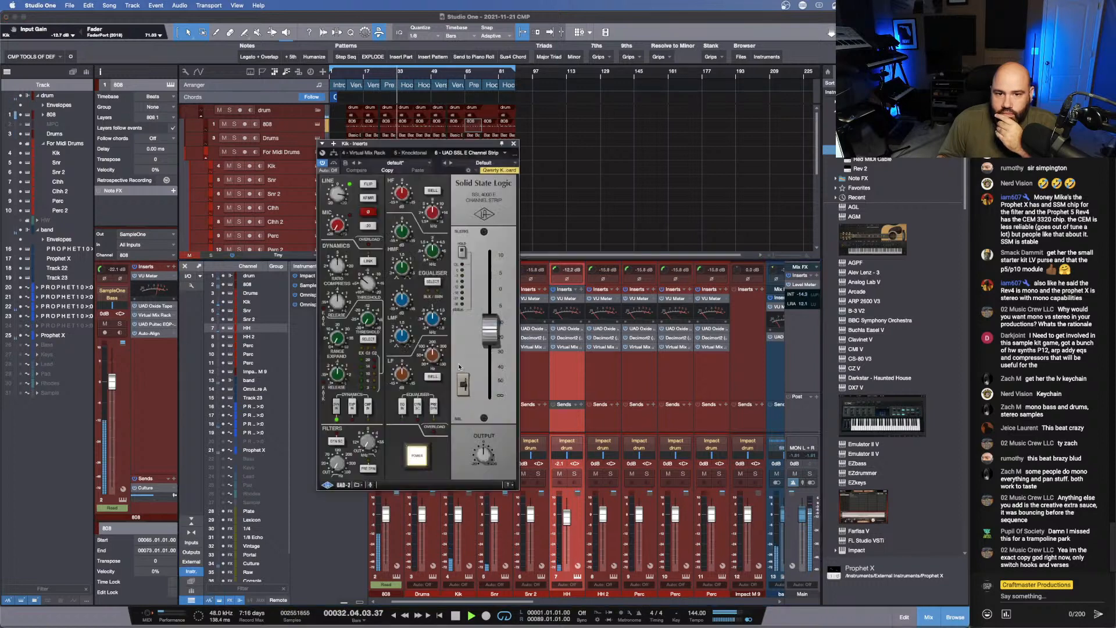
# - Raise the Kik channel strip's output fader, set the Kik channel's input gain to -10.1 dB, and close the insert window
pyautogui.moveTo(492, 332); pyautogui.dragTo(492, 331)
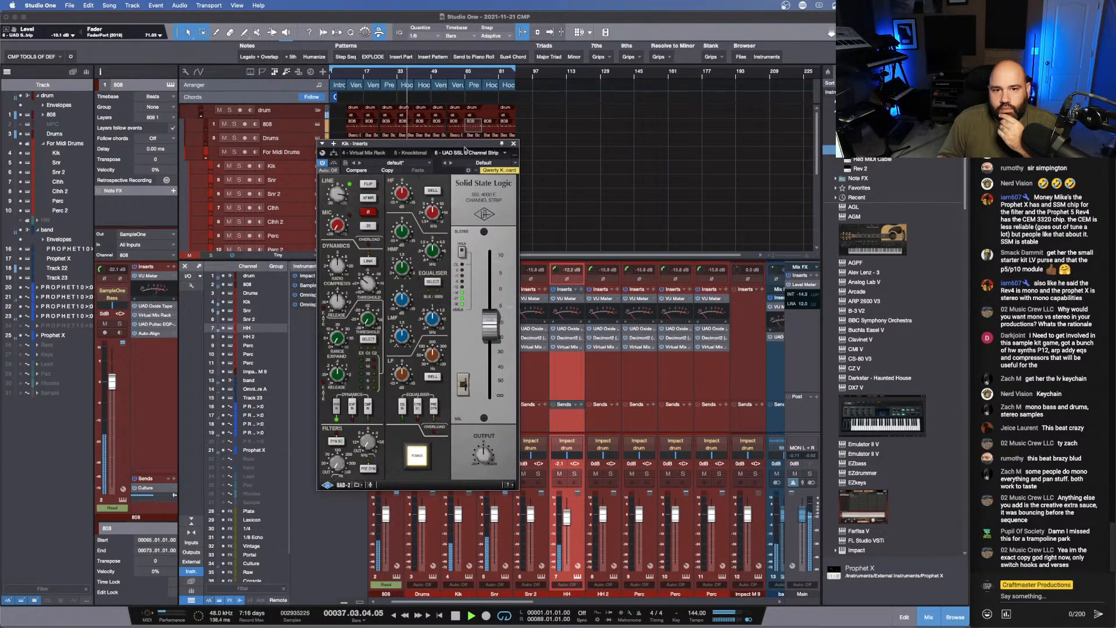
pyautogui.moveTo(465, 149); pyautogui.dragTo(364, 181)
pyautogui.moveTo(447, 272); pyautogui.dragTo(449, 270)
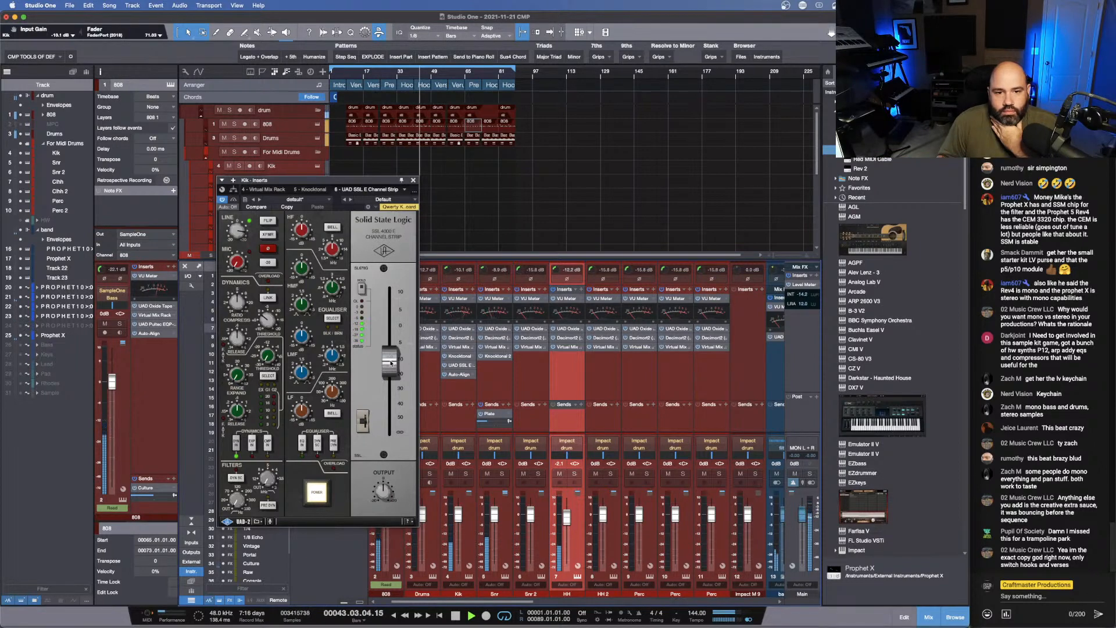
pyautogui.moveTo(390, 363); pyautogui.dragTo(393, 358)
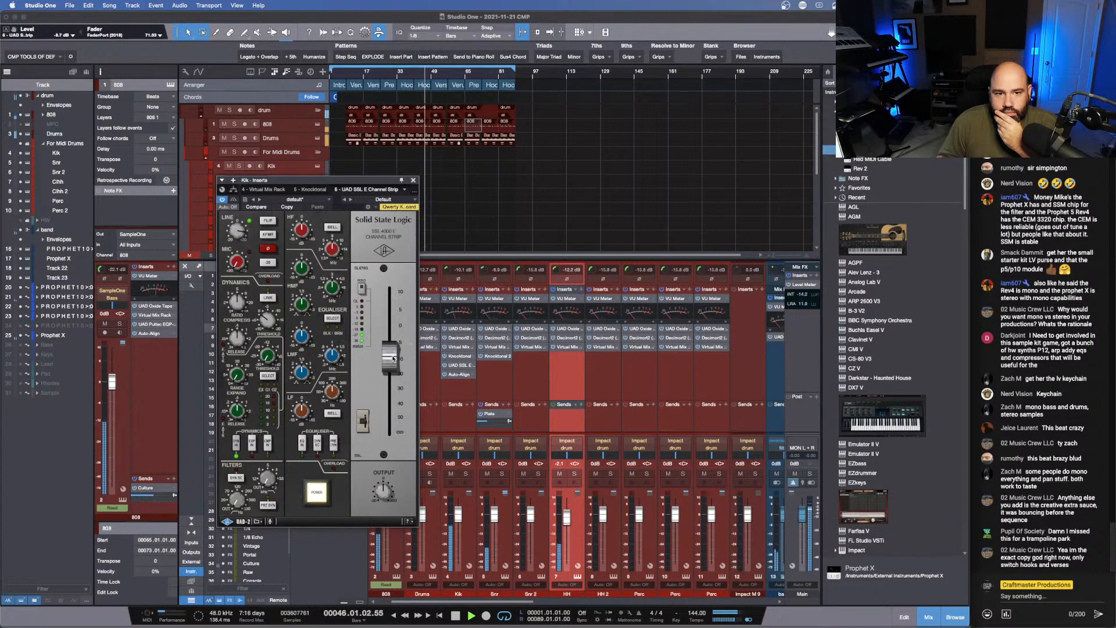
pyautogui.click(413, 181)
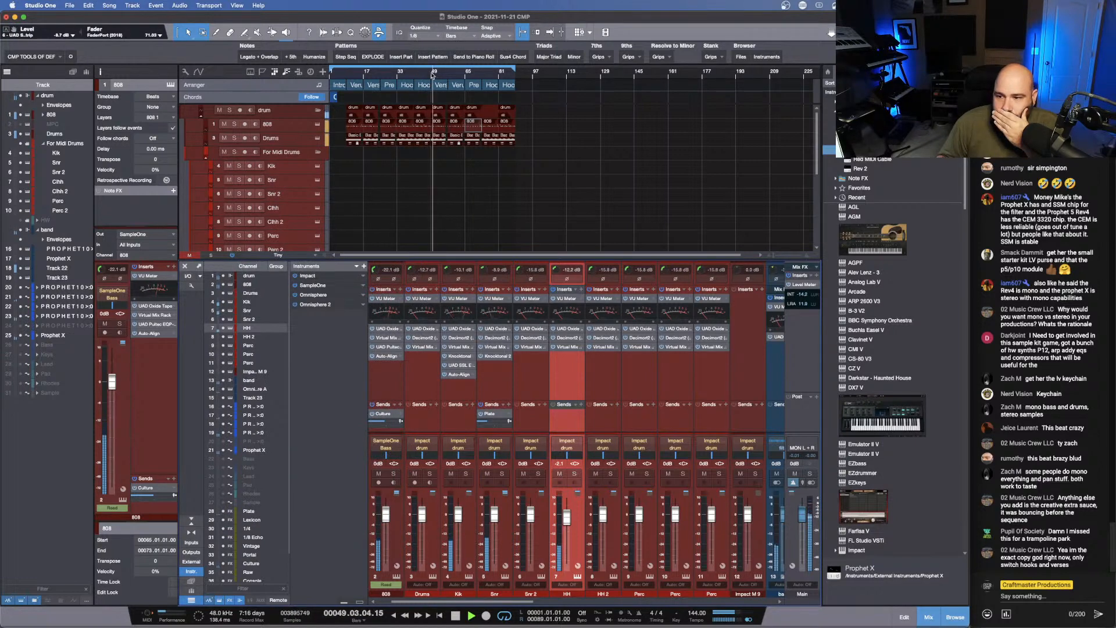
# - Shrink the mixer to reveal the drum and band tracks in the arrangement, and stop playback around bar 58
pyautogui.moveTo(502, 260); pyautogui.dragTo(502, 415)
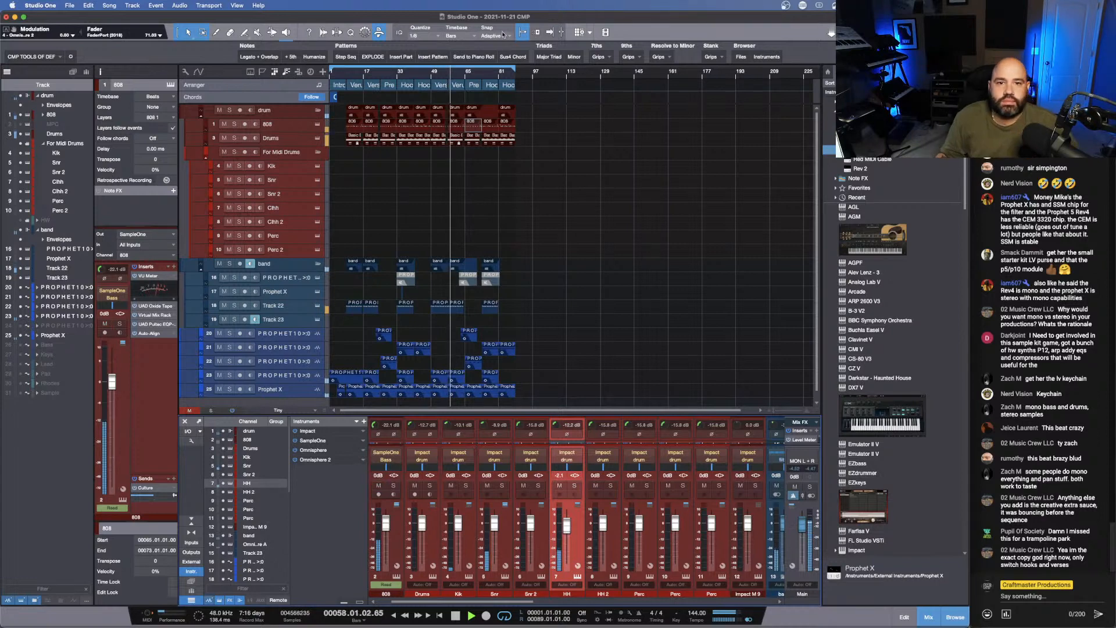
pyautogui.press('space')
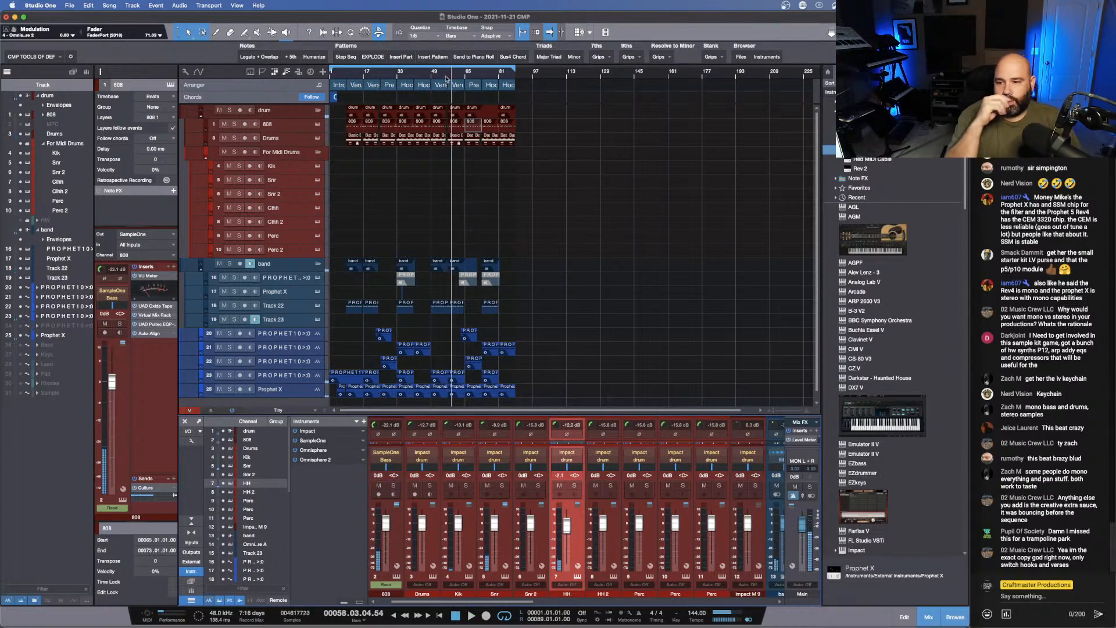